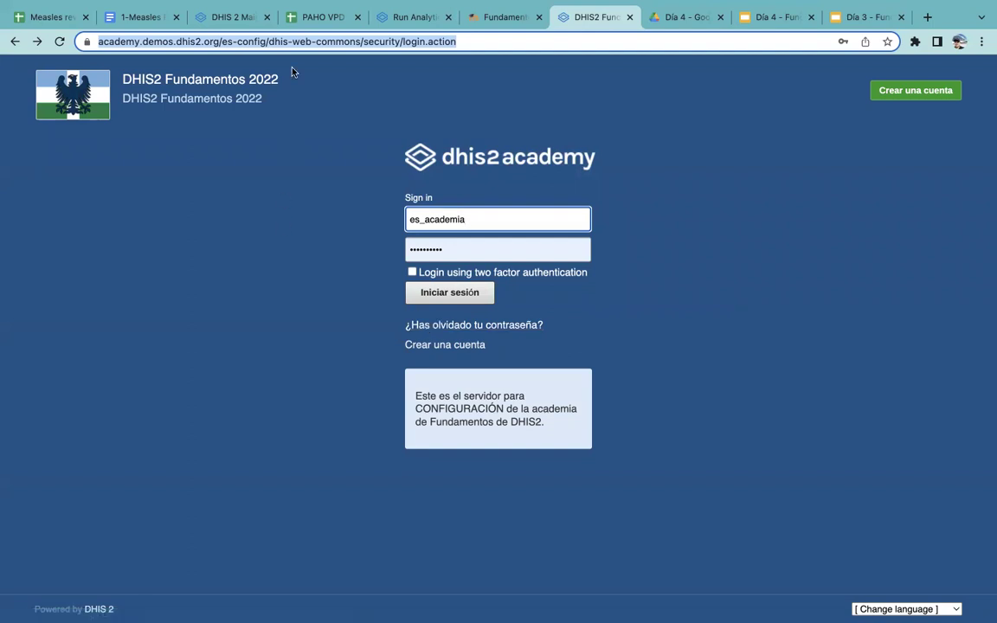
Look over the course resources, academy sign-in, maintenance and Run Analytics tabs
left_click(487, 17)
scroll(492, 70, "down", 1)
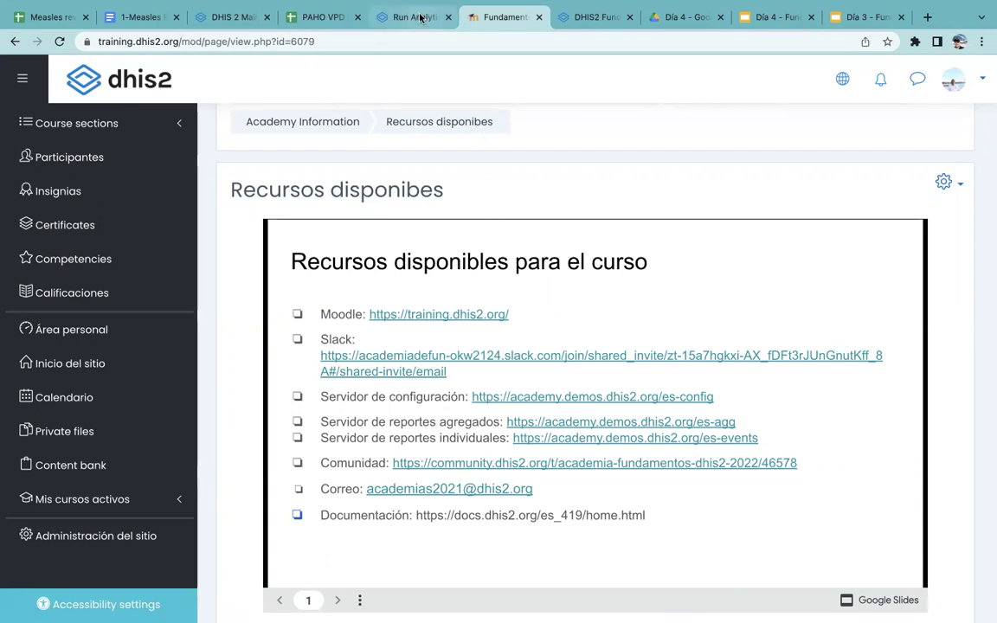
left_click(573, 18)
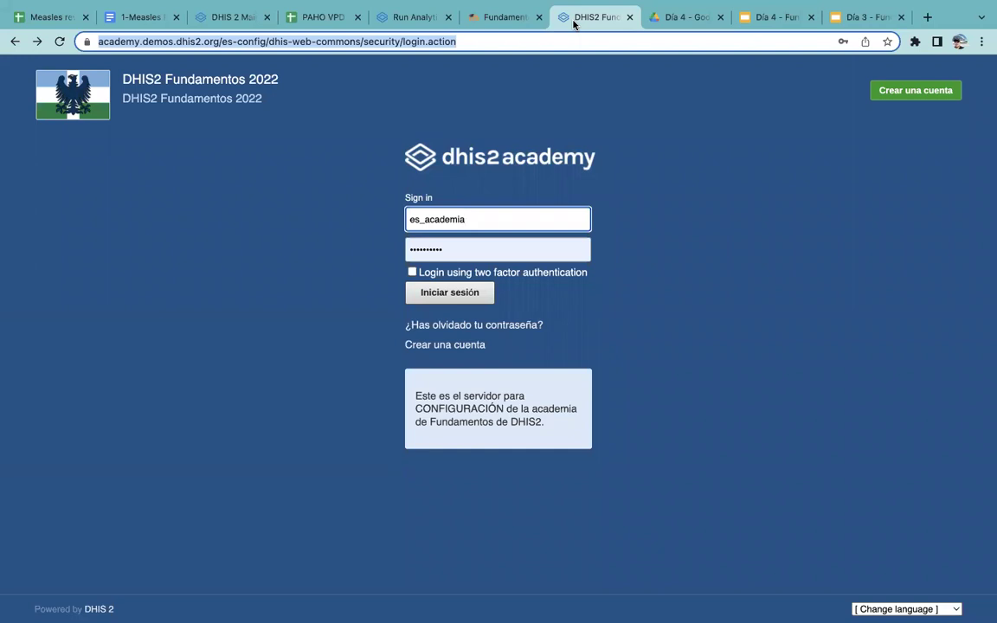
left_click(252, 17)
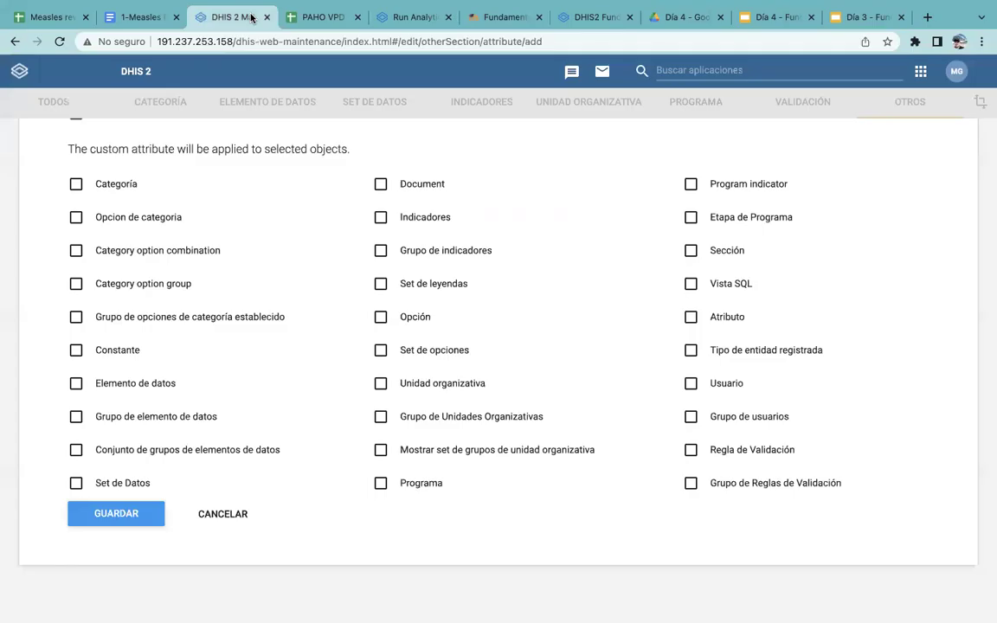
scroll(332, 242, "up", 10)
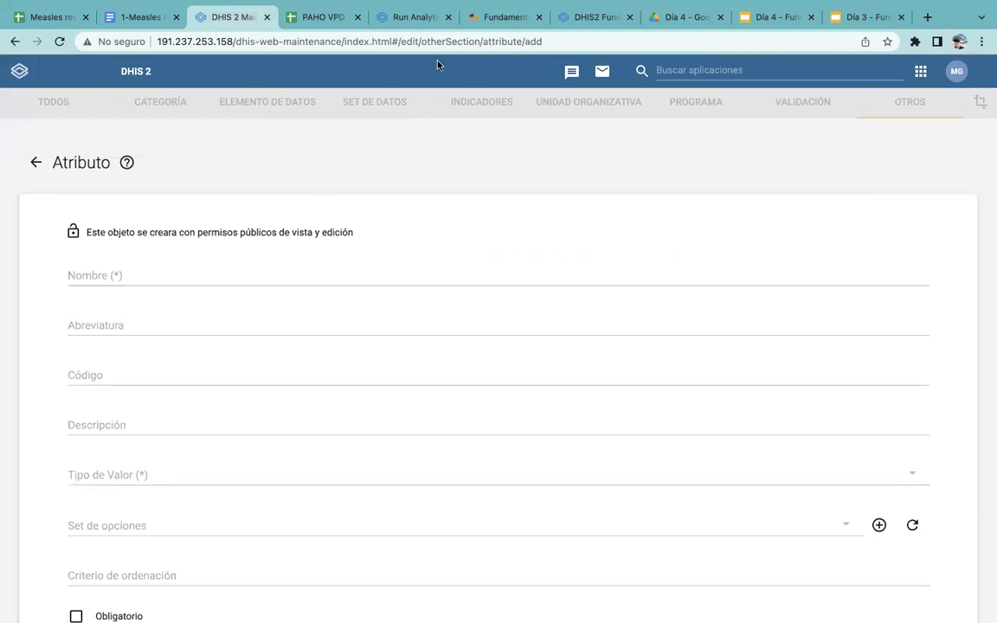
left_click(580, 18)
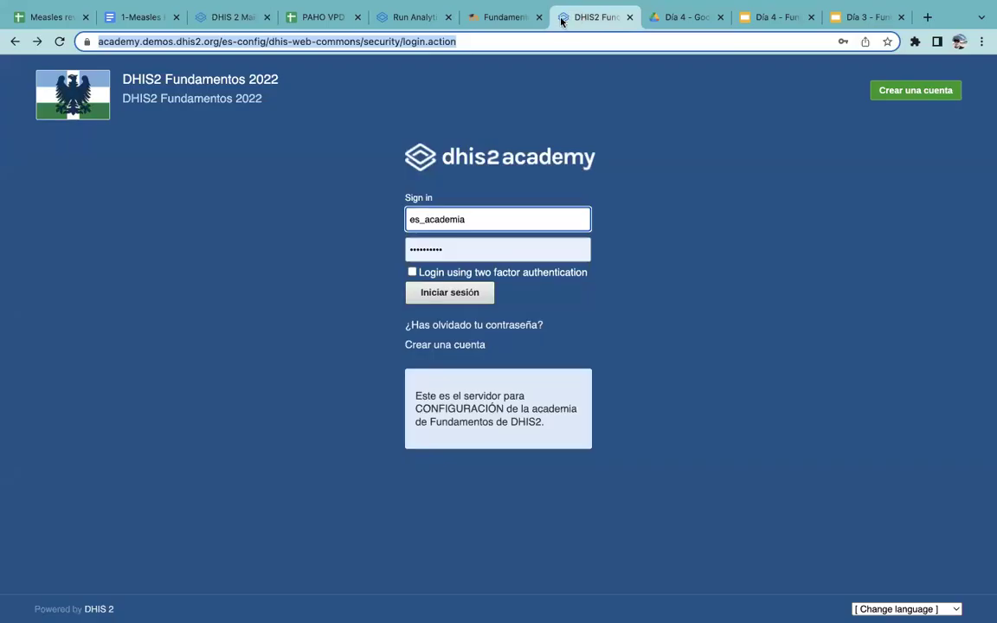
left_click(418, 18)
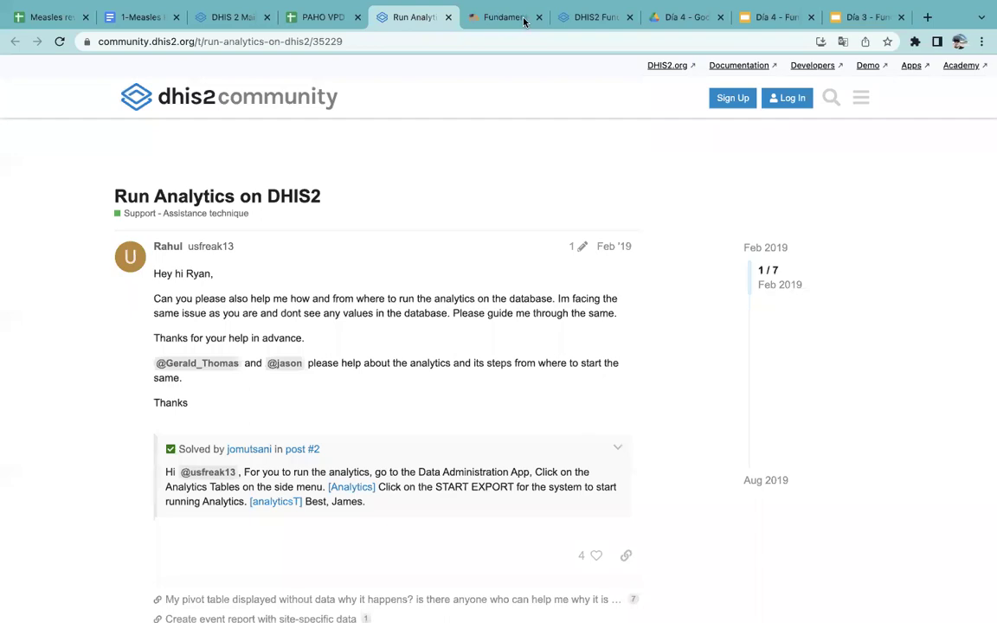
left_click(585, 19)
Change the server address from es-config to es-agg and sign in to Analytics Tools
left_click(498, 41)
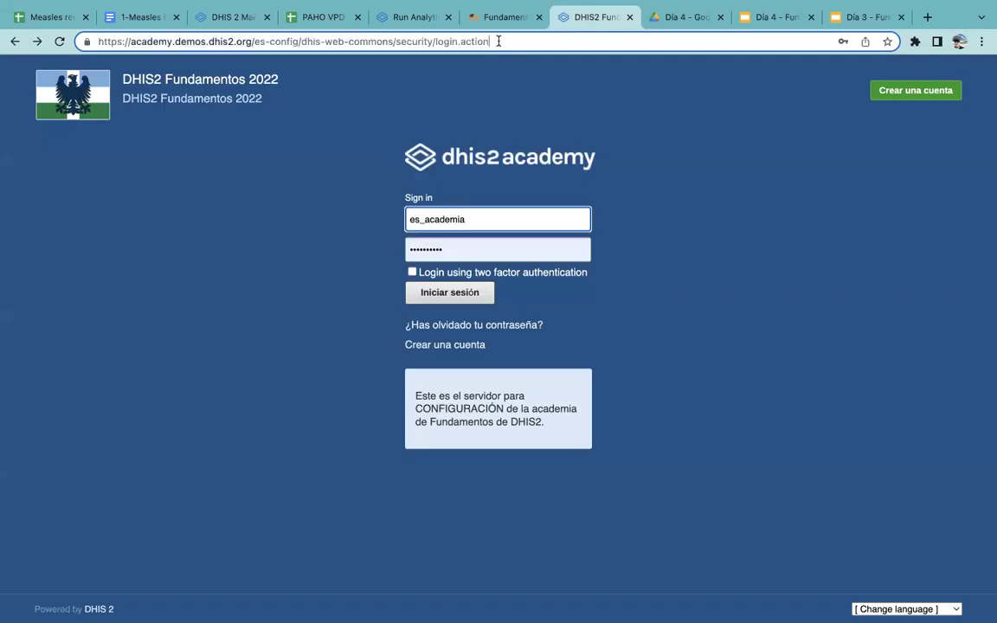
key("BackSpace")
key("BackSpace")
key("BackSpace")
key("BackSpace")
key("BackSpace")
key("BackSpace")
key("BackSpace")
key("BackSpace")
key("BackSpace")
key("BackSpace")
key("BackSpace")
key("BackSpace")
key("BackSpace")
key("BackSpace")
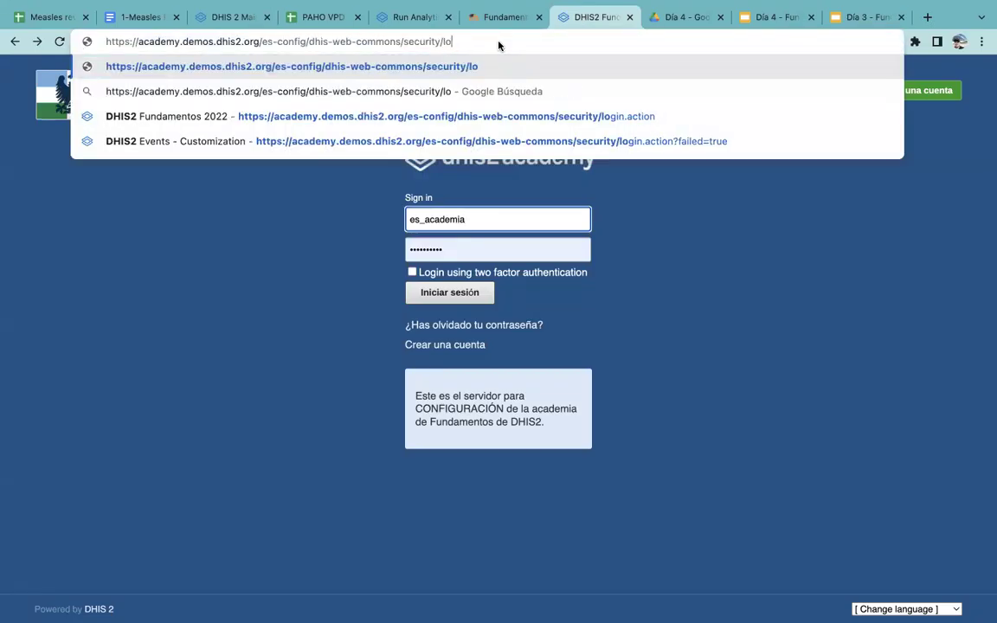
key("BackSpace")
key("BackSpace")
key("BackSpace")
key("BackSpace")
key("BackSpace")
key("BackSpace")
key("BackSpace")
key("BackSpace")
key("BackSpace")
key("BackSpace")
key("BackSpace")
key("BackSpace")
key("BackSpace")
key("BackSpace")
key("BackSpace")
key("BackSpace")
key("BackSpace")
key("BackSpace")
key("BackSpace")
key("BackSpace")
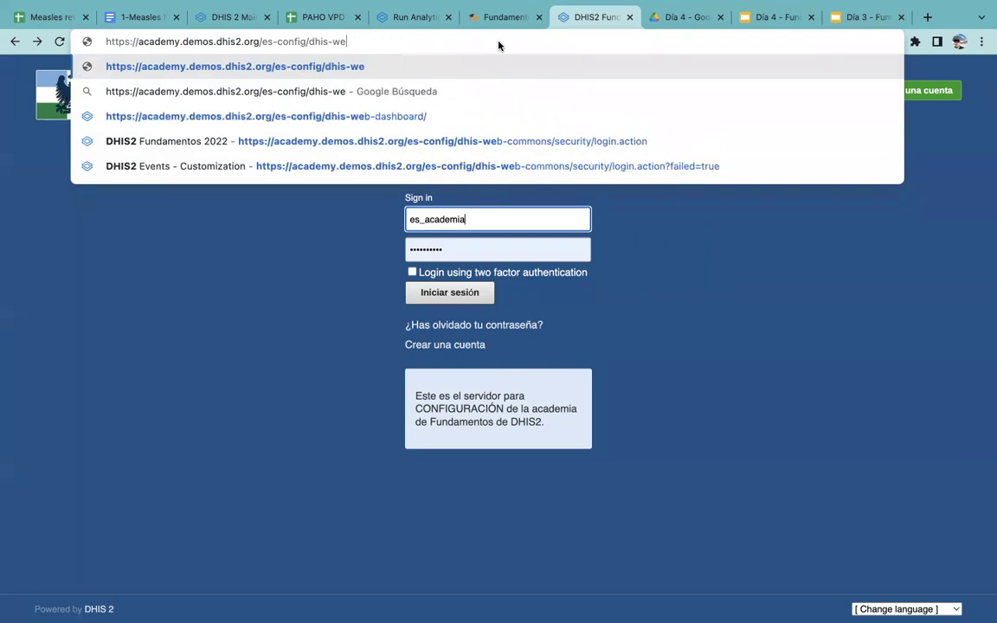
key("BackSpace")
key("BackSpace")
key("BackSpace")
key("BackSpace")
key("BackSpace")
key("BackSpace")
key("BackSpace")
key("BackSpace")
key("BackSpace")
key("BackSpace")
type("a")
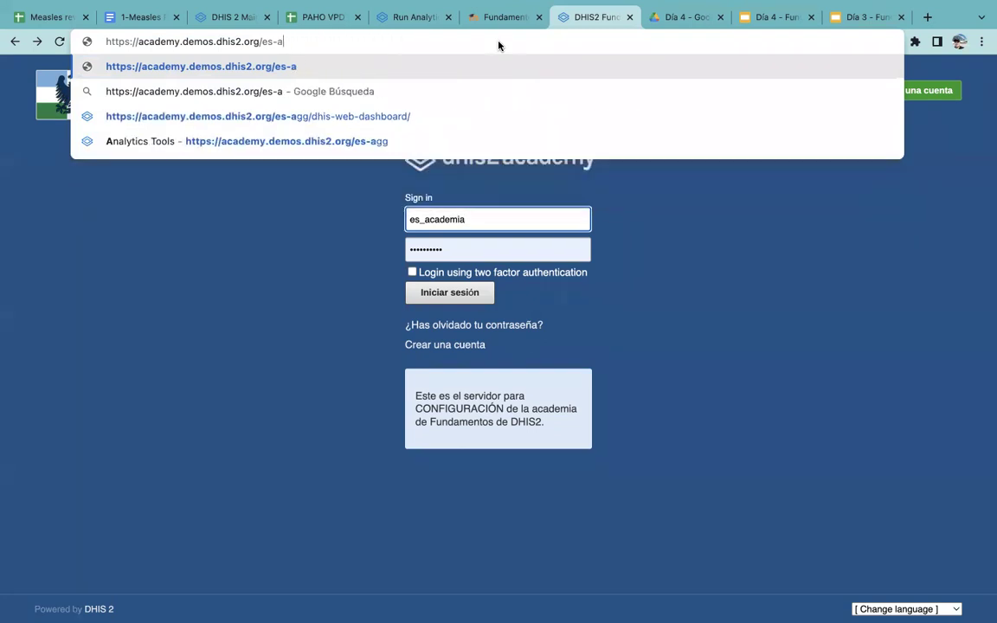
type("gg")
key("Return")
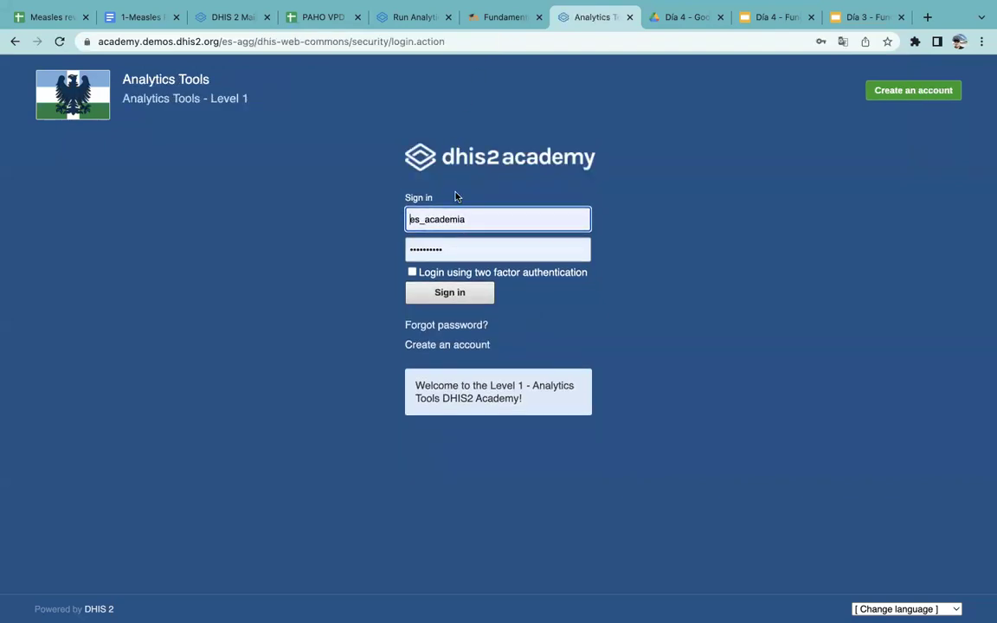
left_click(461, 294)
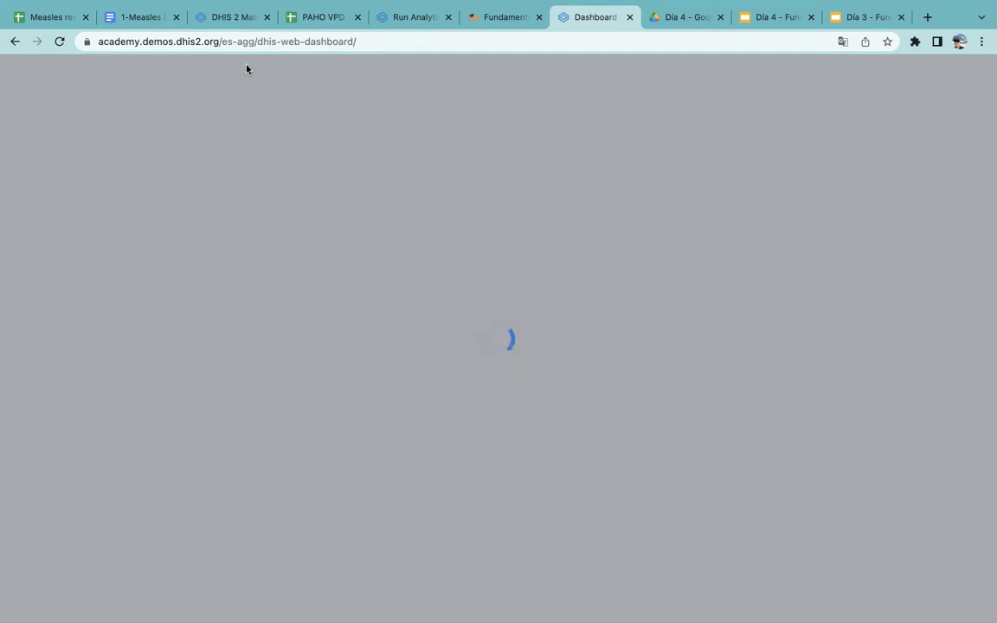
Close the maintenance tab, select the loading dashboard's address and open the browser profile list
left_click(217, 18)
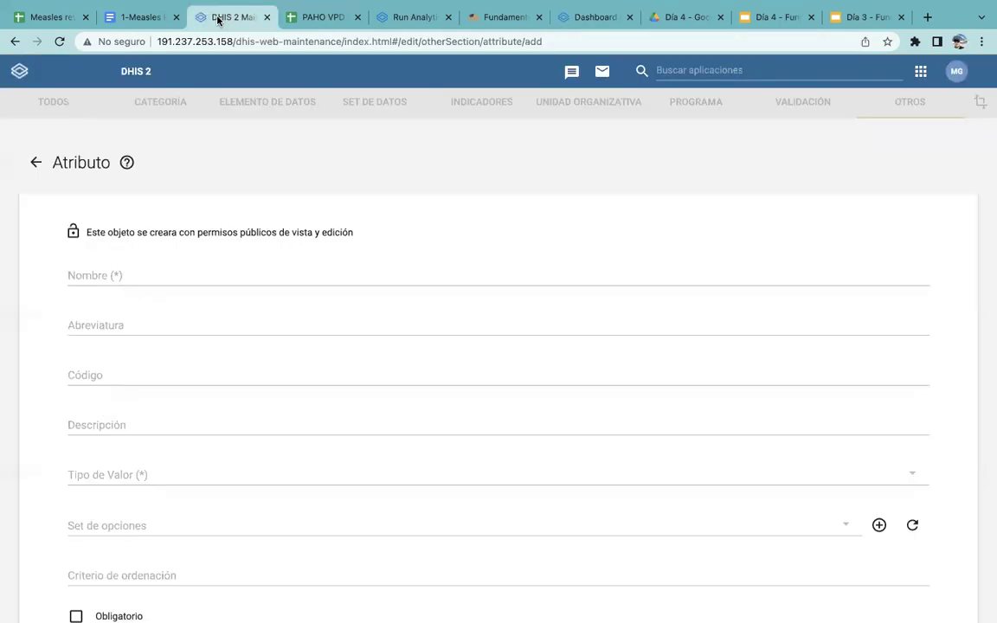
left_click(268, 18)
left_click(500, 19)
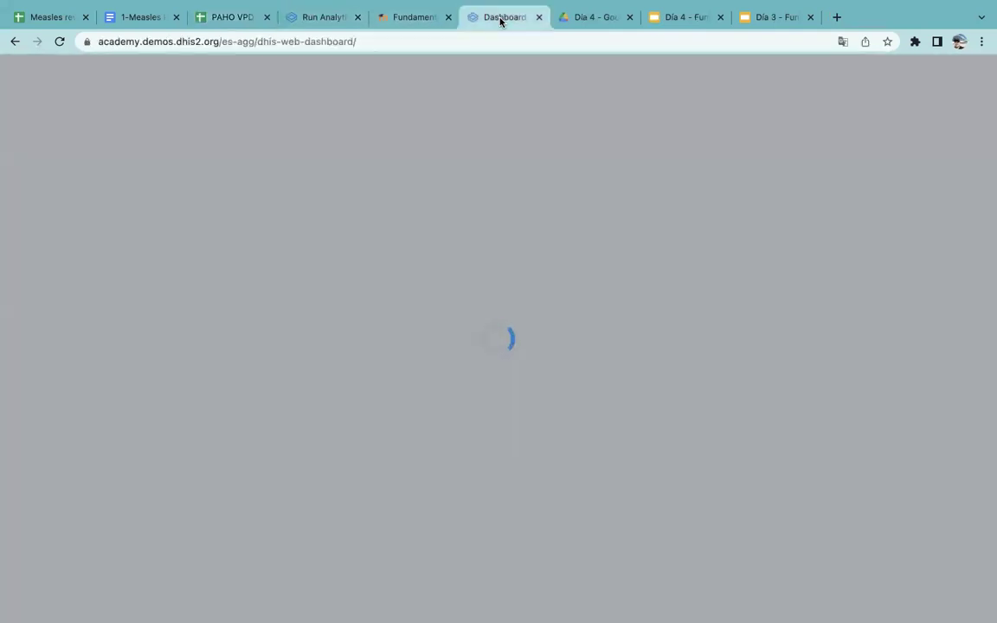
left_click(400, 43)
key("super+c")
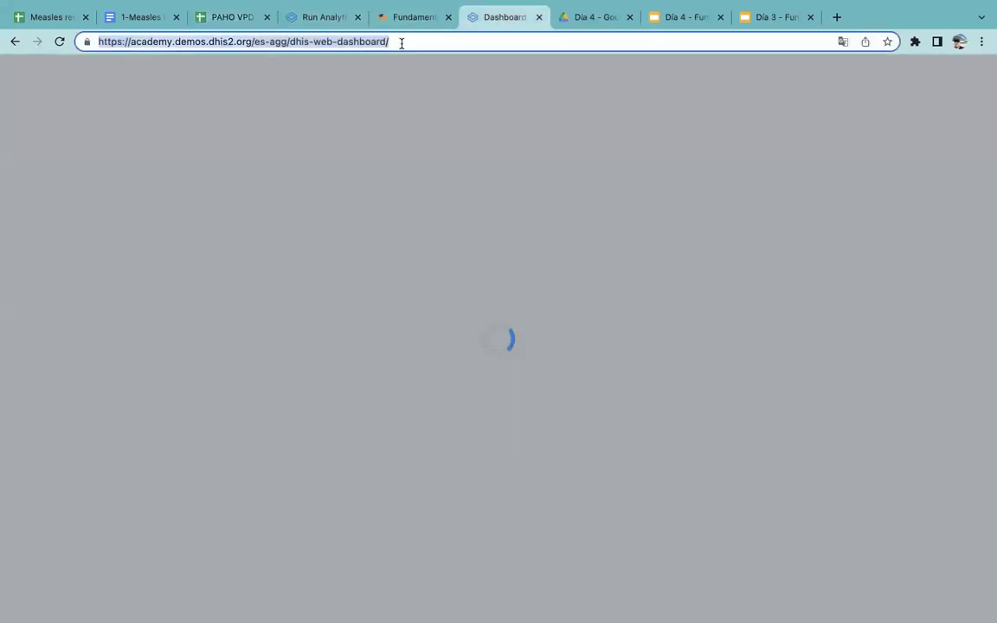
mouse_move(793, 7)
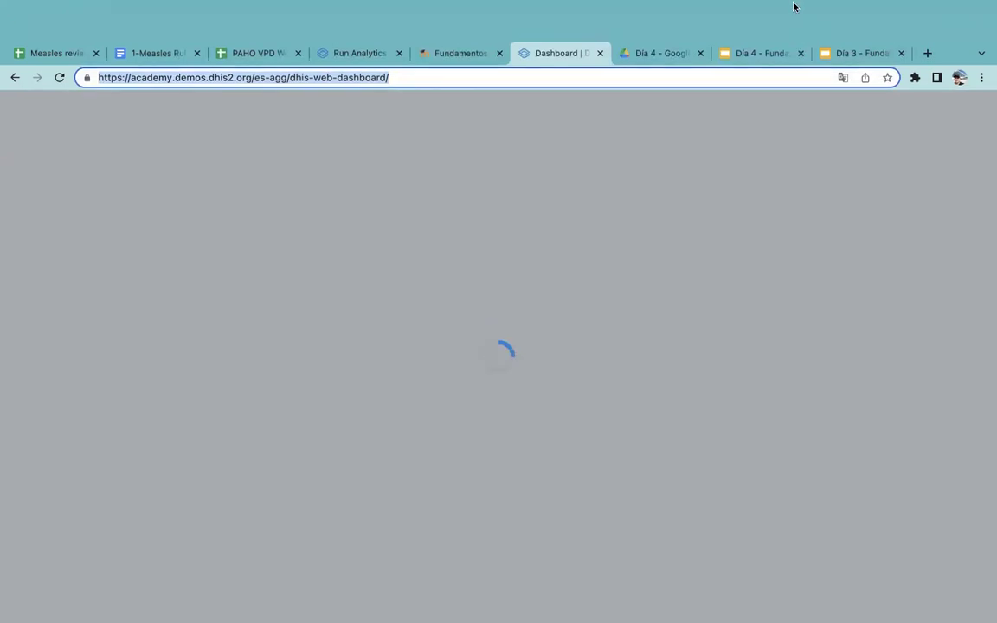
left_click(958, 77)
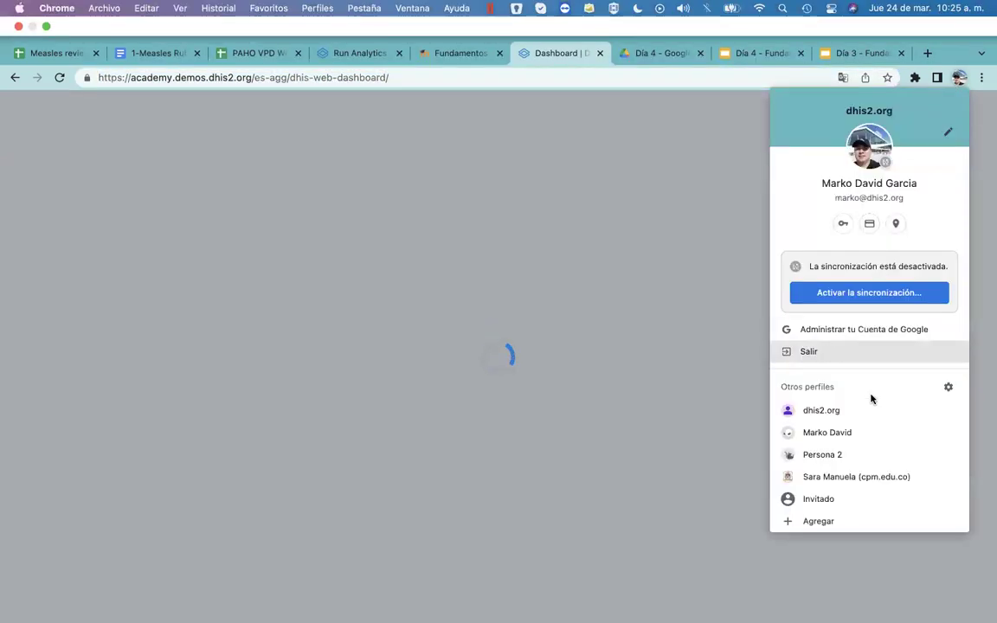
Switch to the other Chrome profile's window and view its JM - Analíticas dashboard and user settings tabs
left_click(873, 432)
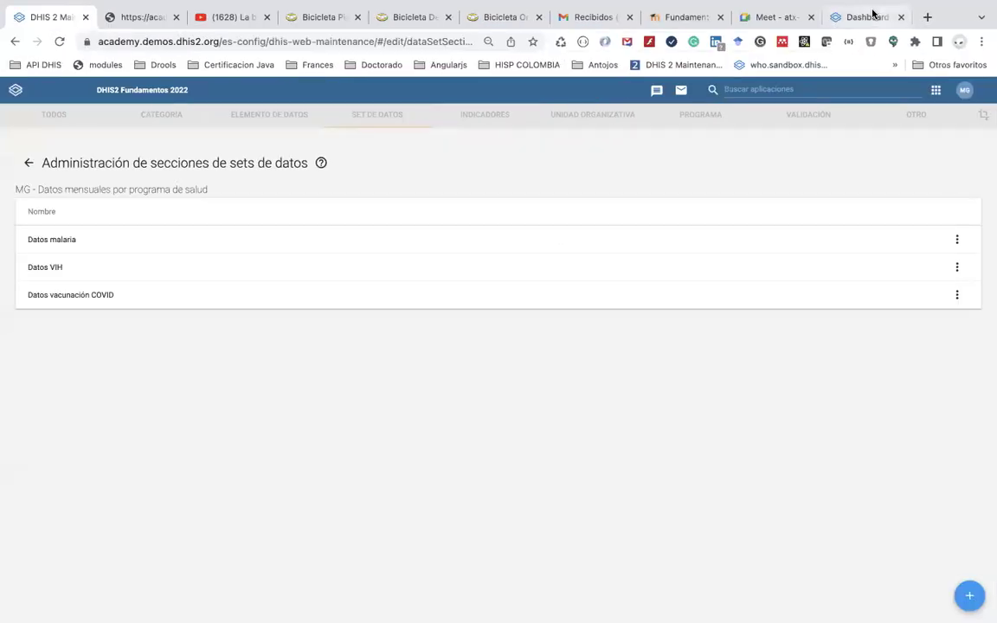
left_click(868, 15)
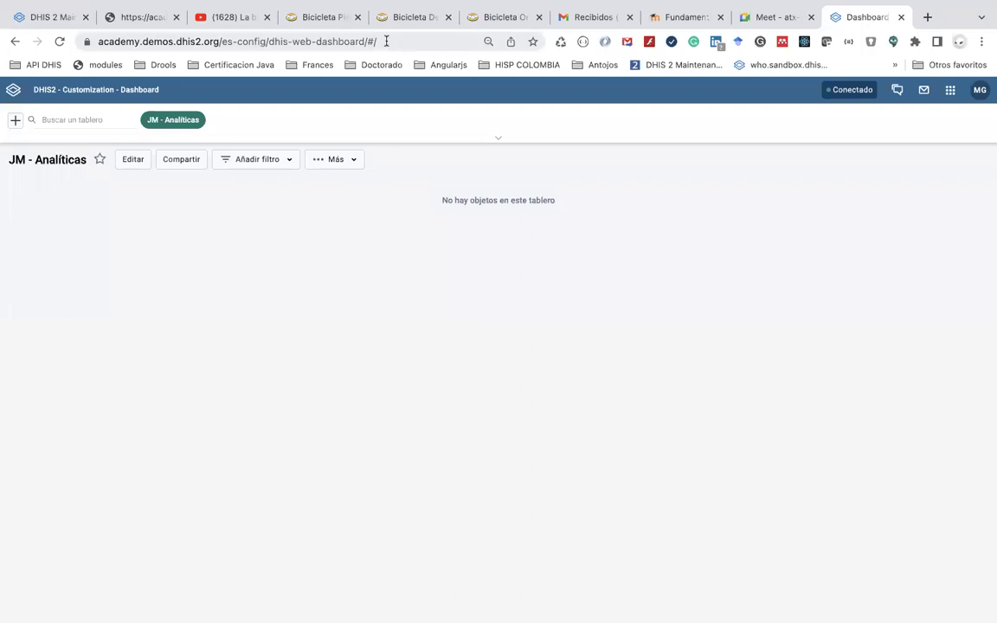
left_click(157, 26)
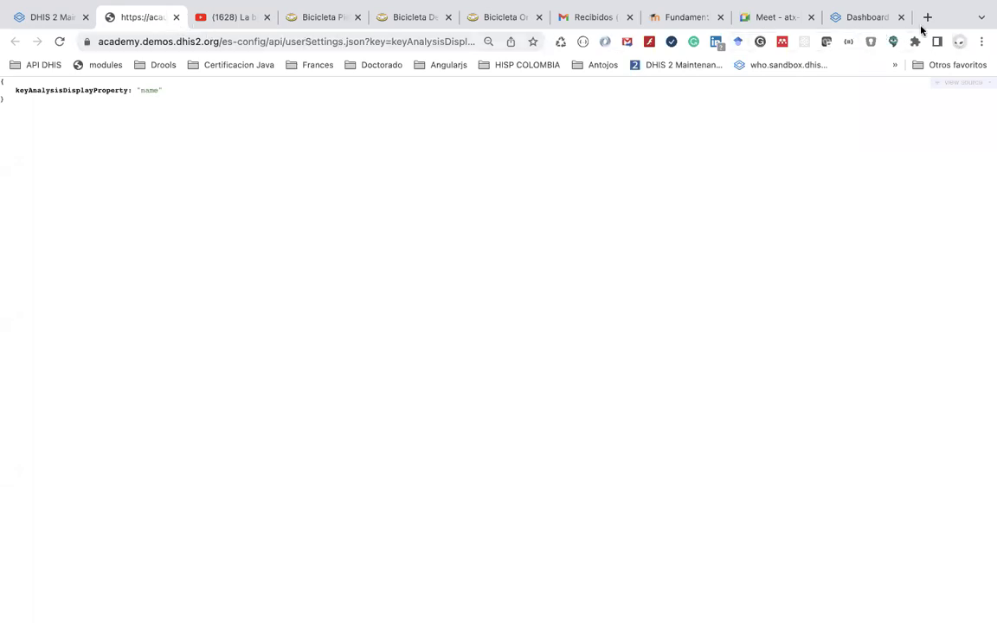
Load the copied es-agg dashboard address in a new tab
left_click(927, 16)
left_click(452, 39)
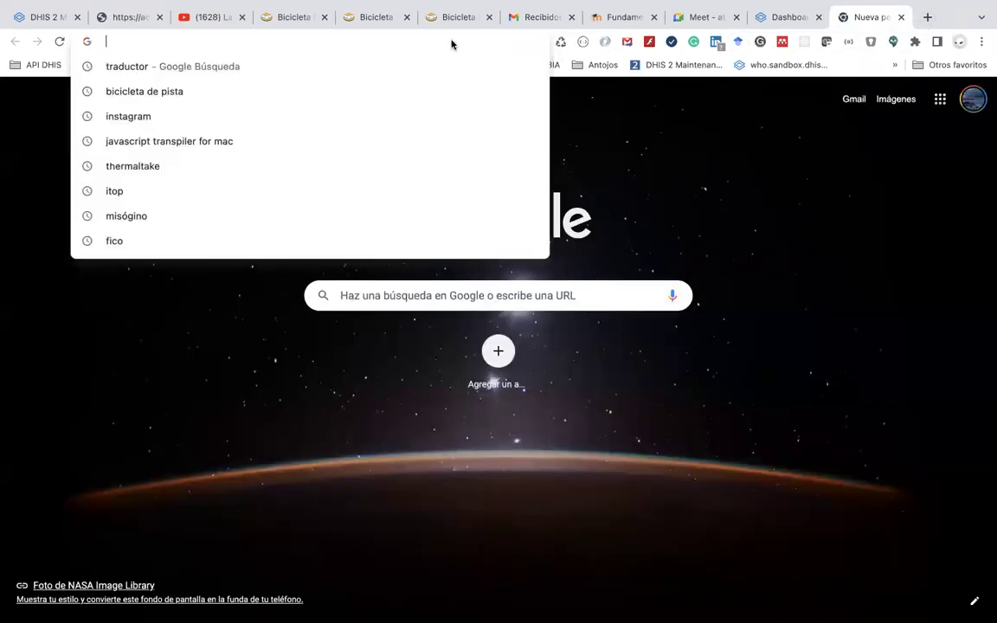
key("super+v")
key("Return")
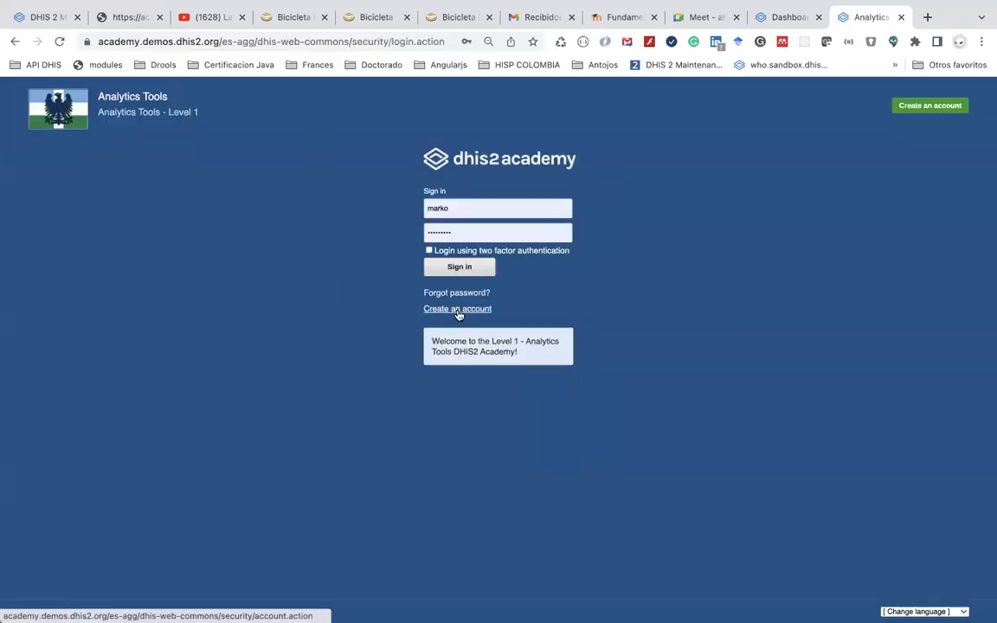
Try signing in after entering a test username in the login form
left_click(451, 268)
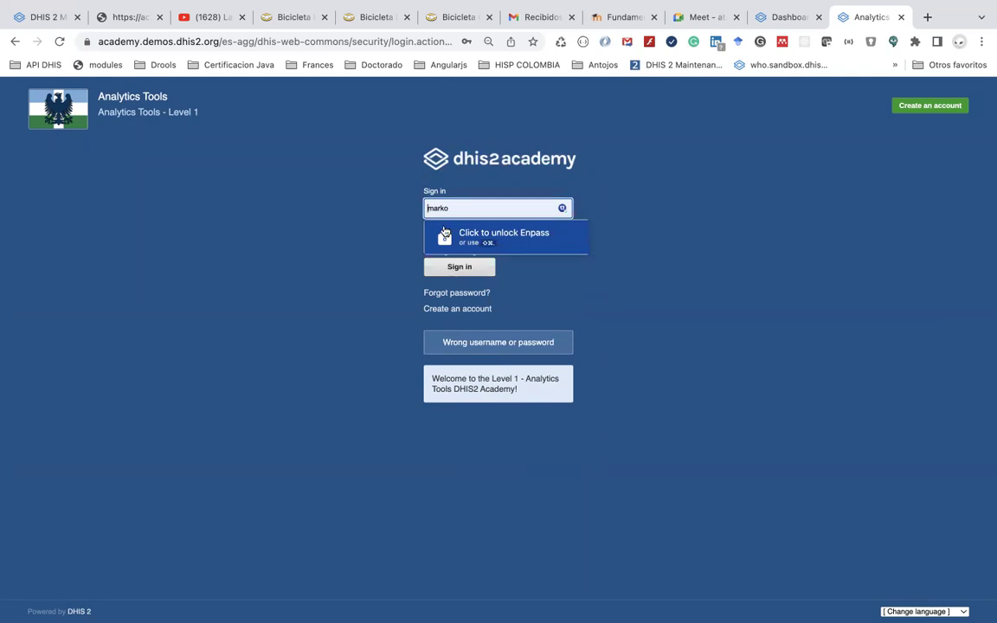
left_click(443, 205)
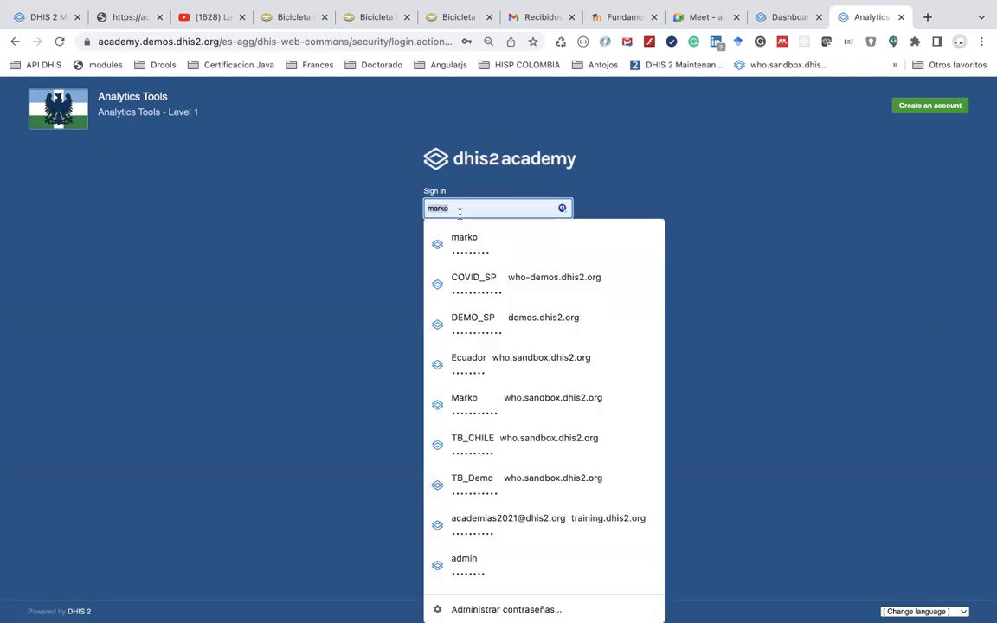
type("marko")
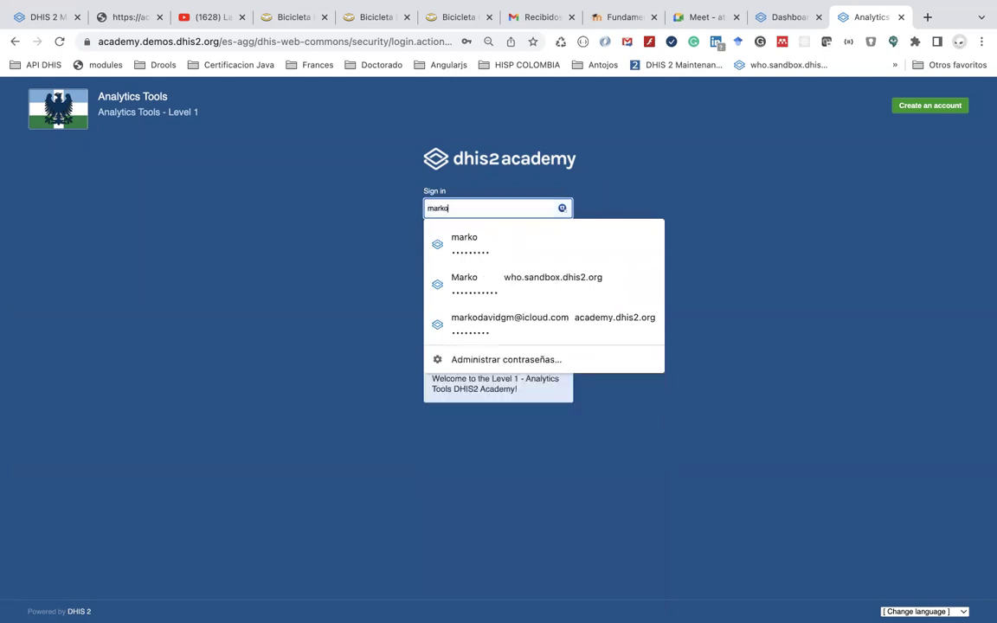
type("Test")
key("Tab")
key("BackSpace")
key("BackSpace")
key("BackSpace")
key("BackSpace")
key("BackSpace")
key("BackSpace")
key("BackSpace")
key("BackSpace")
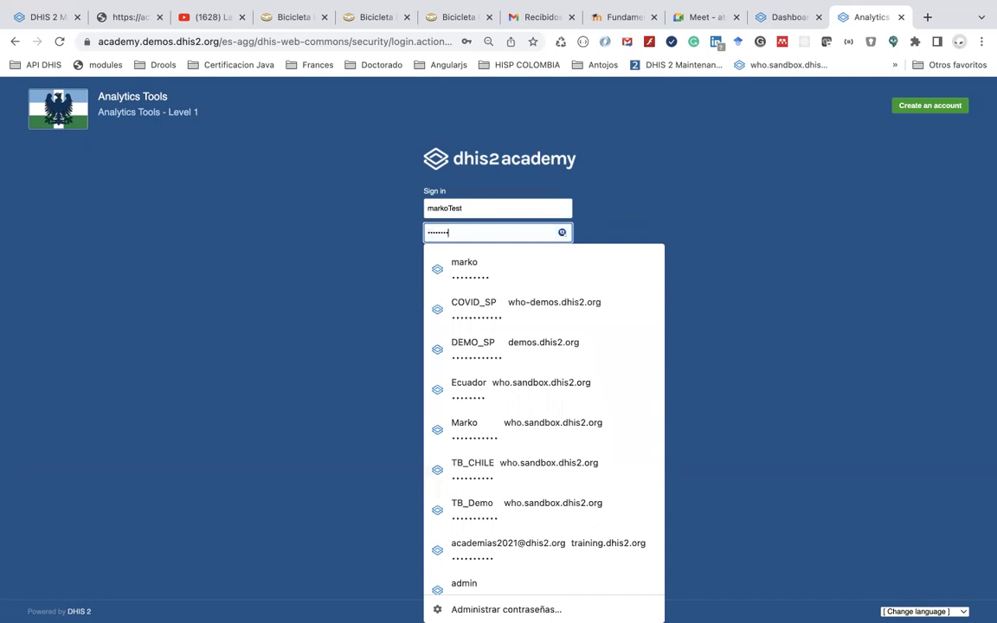
left_click(459, 267)
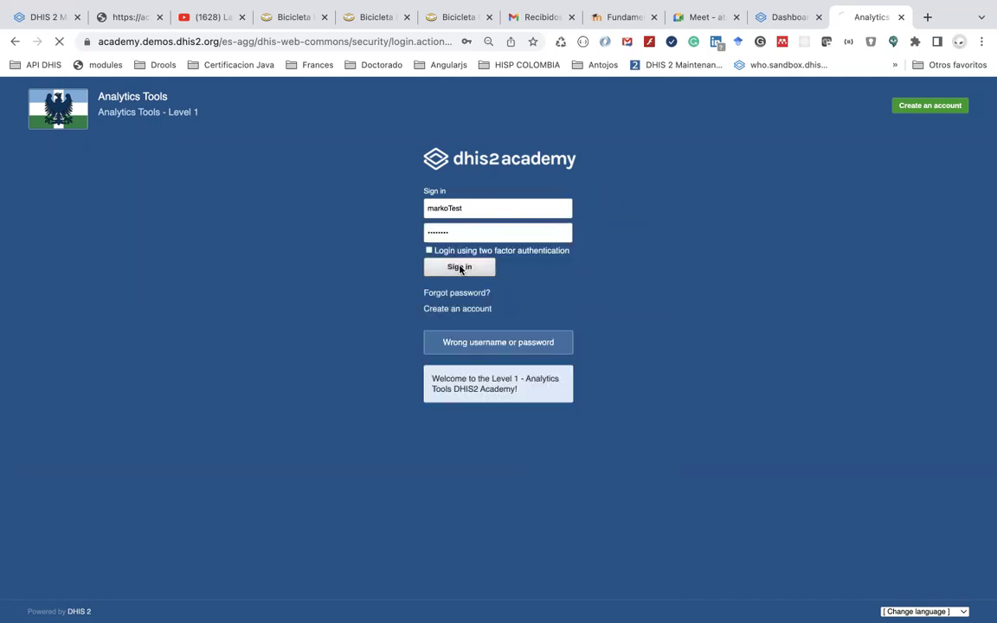
Retry the login with a different username and a replaced password
double_click(443, 209)
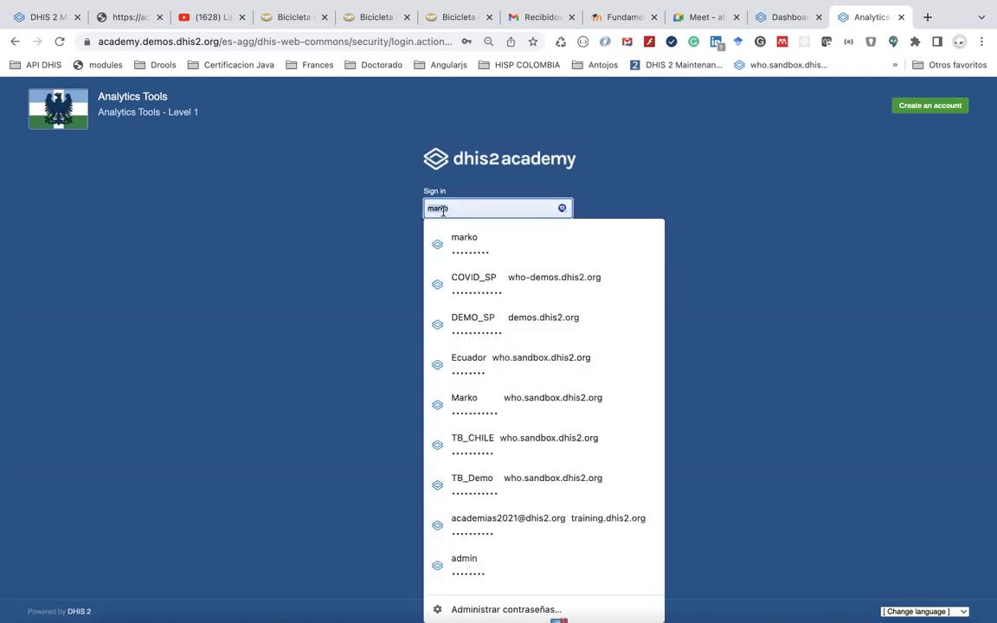
type("marko1")
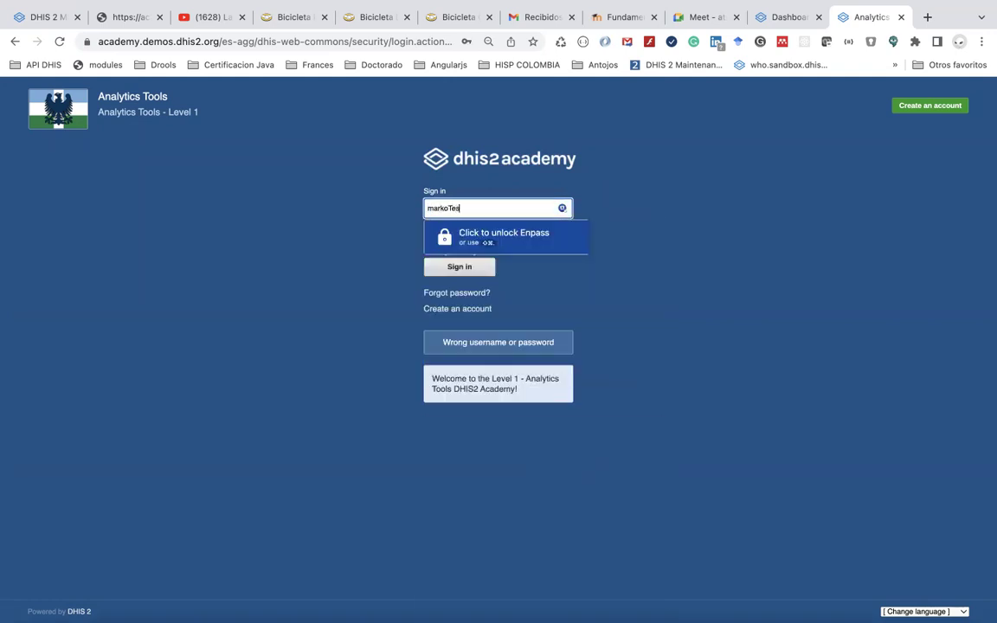
double_click(456, 231)
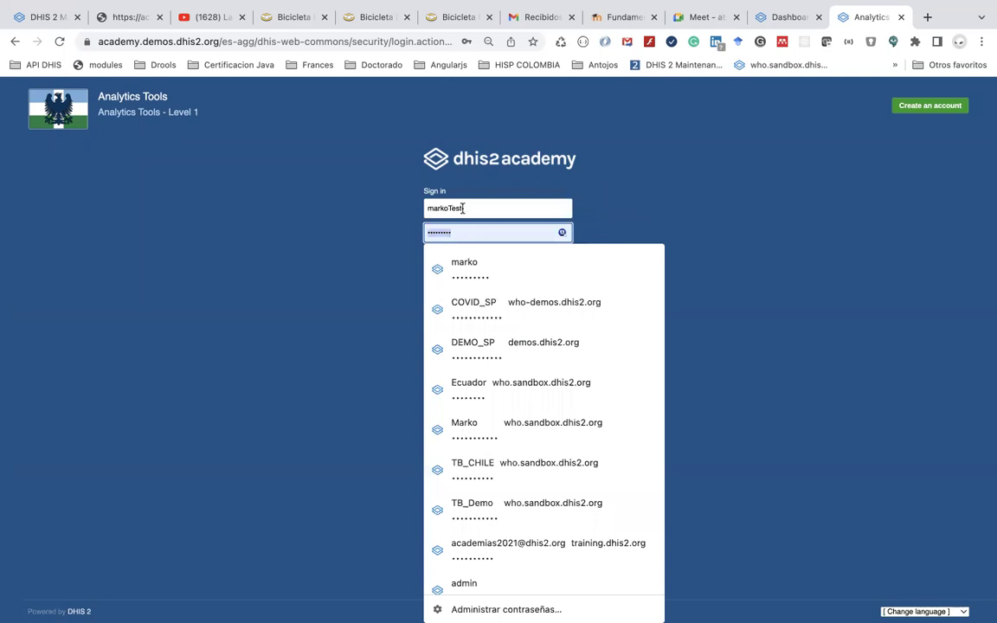
left_click(451, 209)
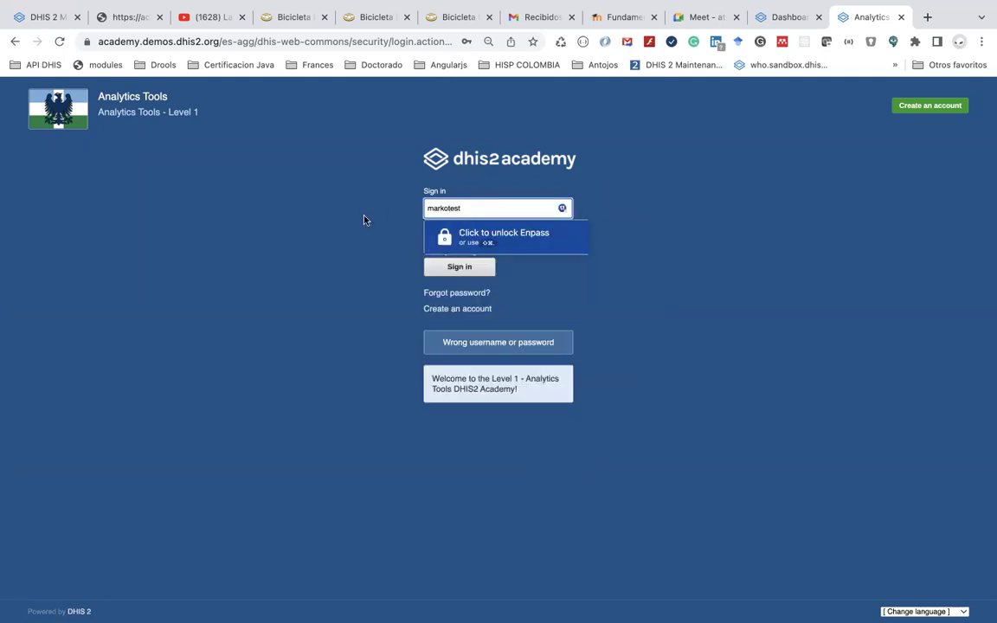
double_click(443, 232)
type("d")
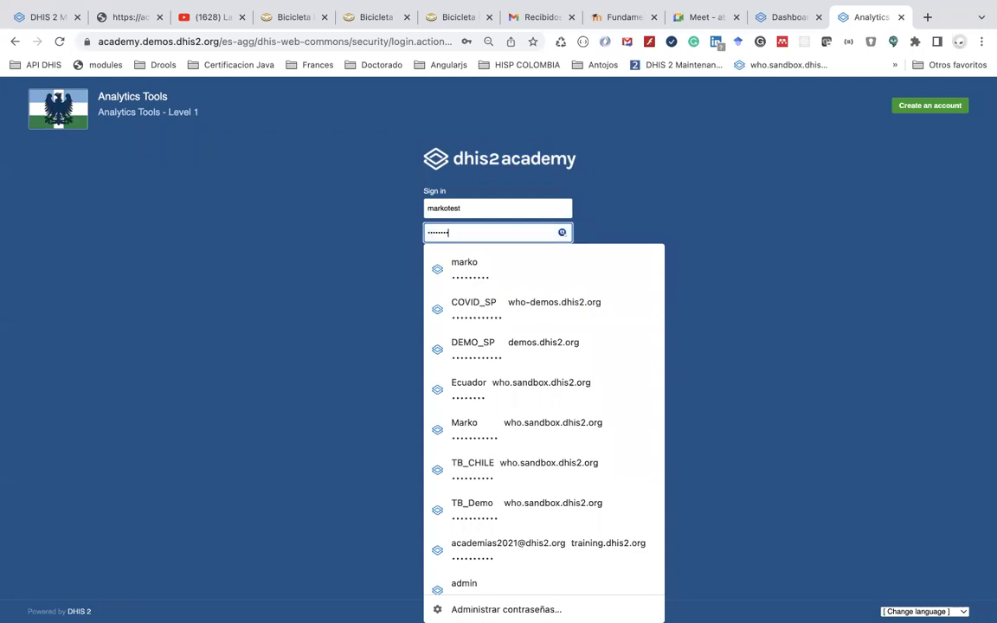
key("Escape")
left_click(453, 265)
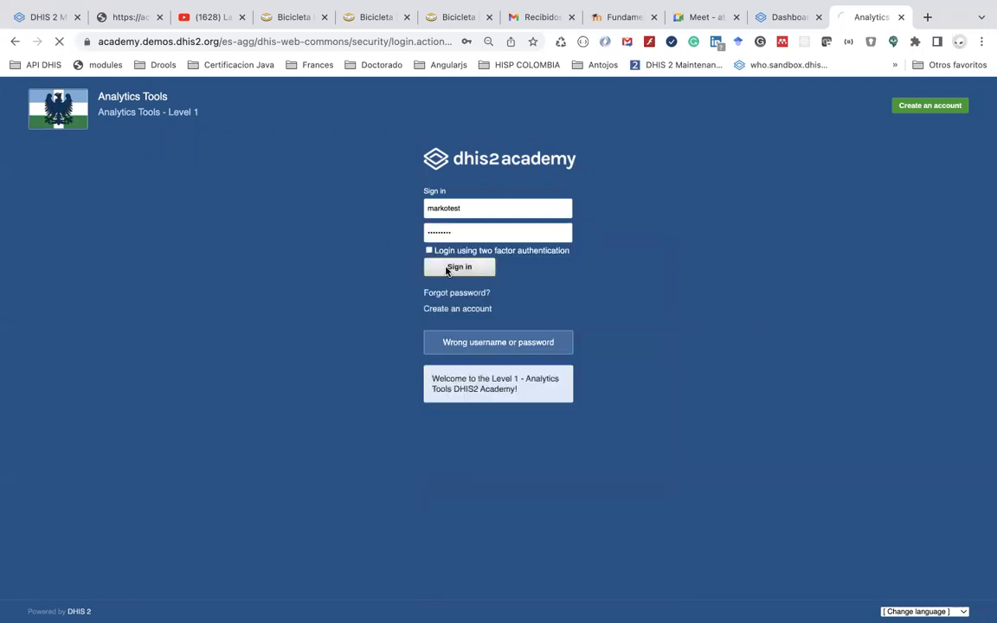
Enter a corrected username and a new password, then submit the sign-in
type("marko")
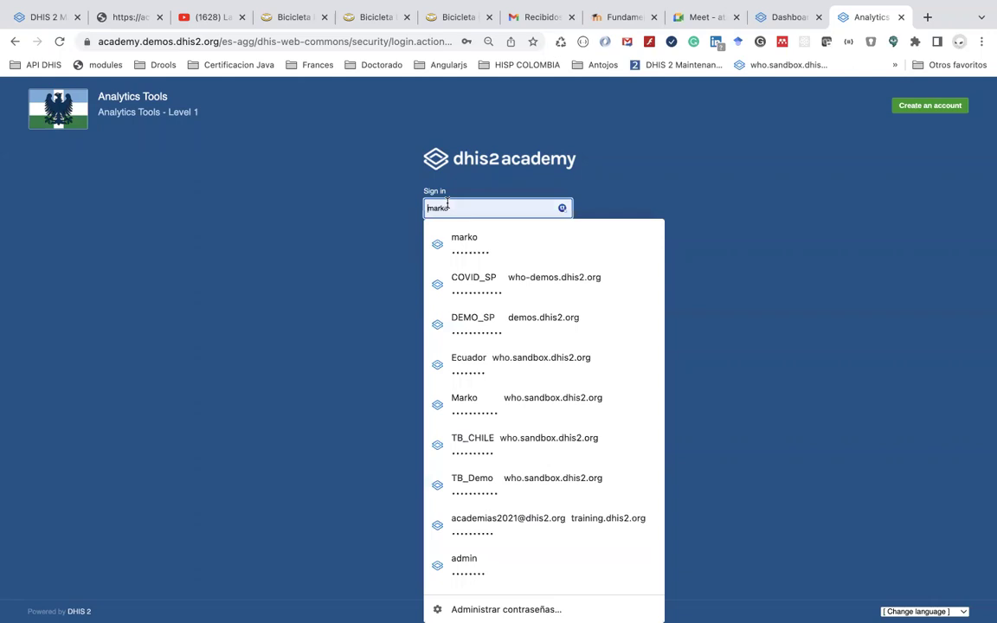
key("Escape")
left_click(453, 265)
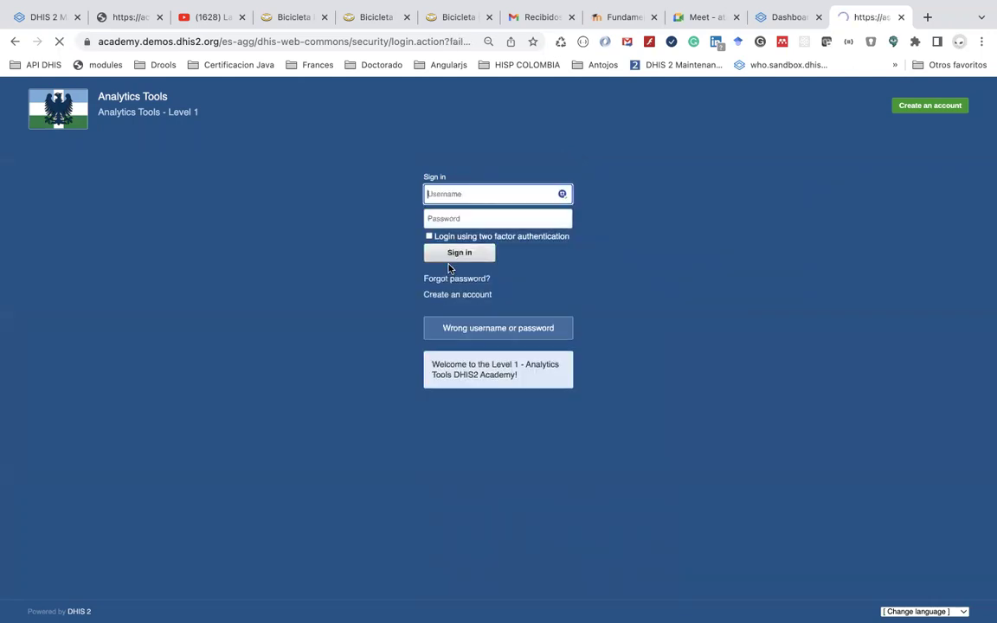
type("es")
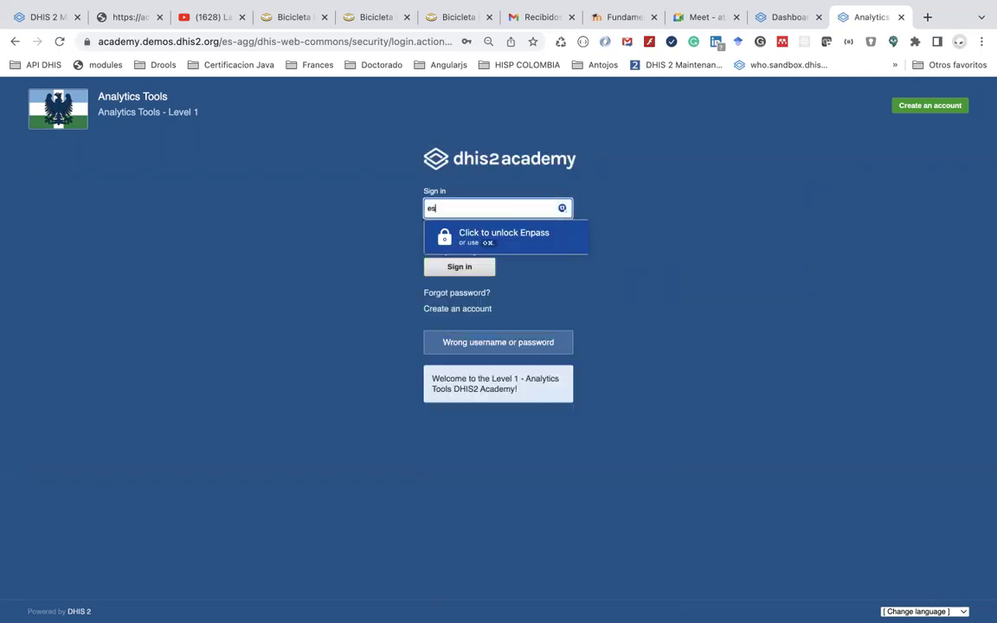
key("BackSpace")
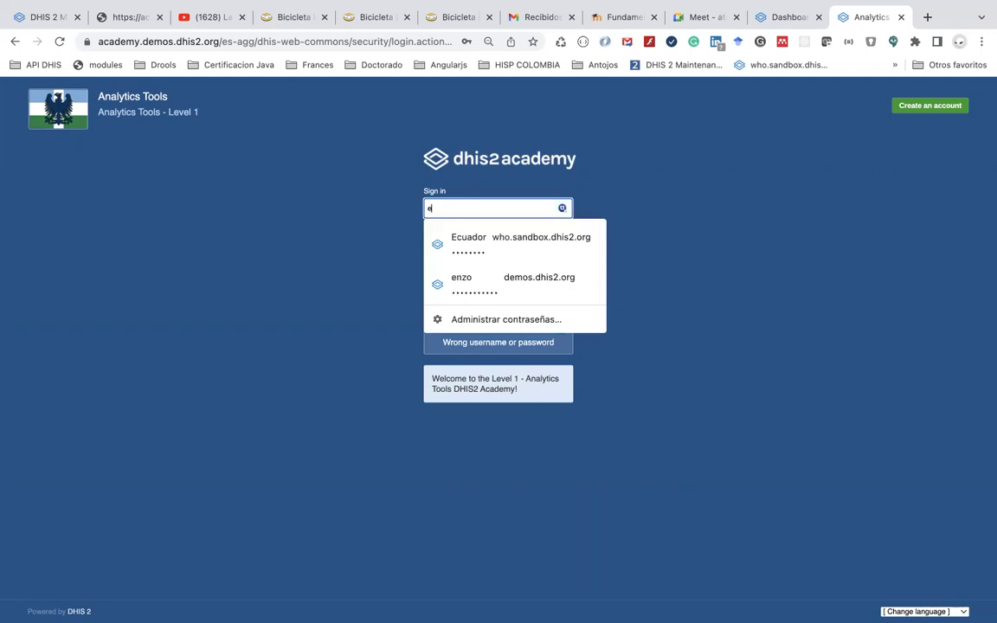
type("s_academia")
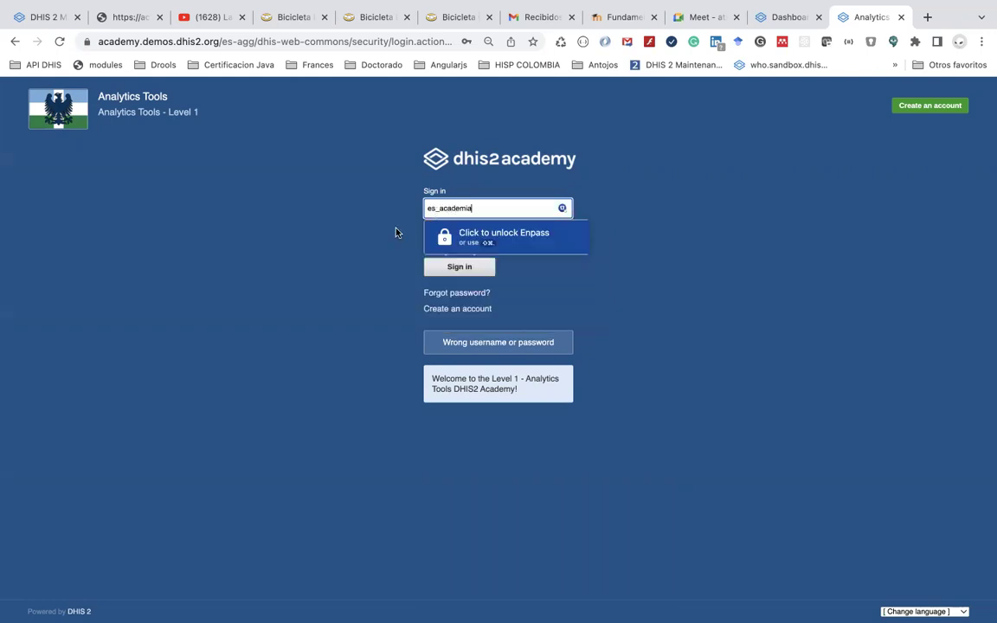
key("Tab")
type("********")
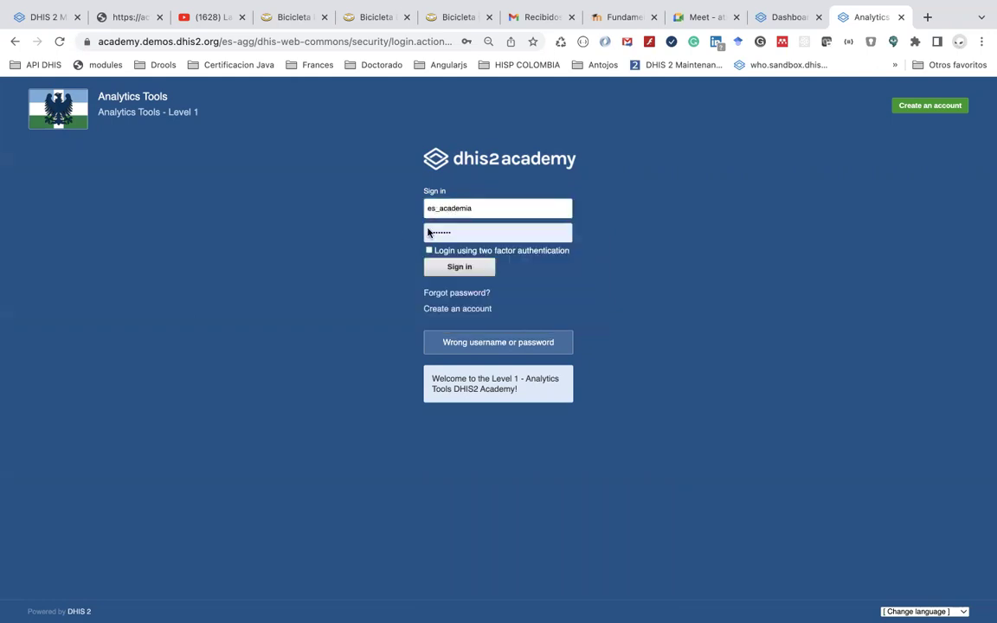
key("BackSpace")
key("BackSpace")
key("BackSpace")
key("BackSpace")
key("BackSpace")
key("BackSpace")
key("BackSpace")
key("BackSpace")
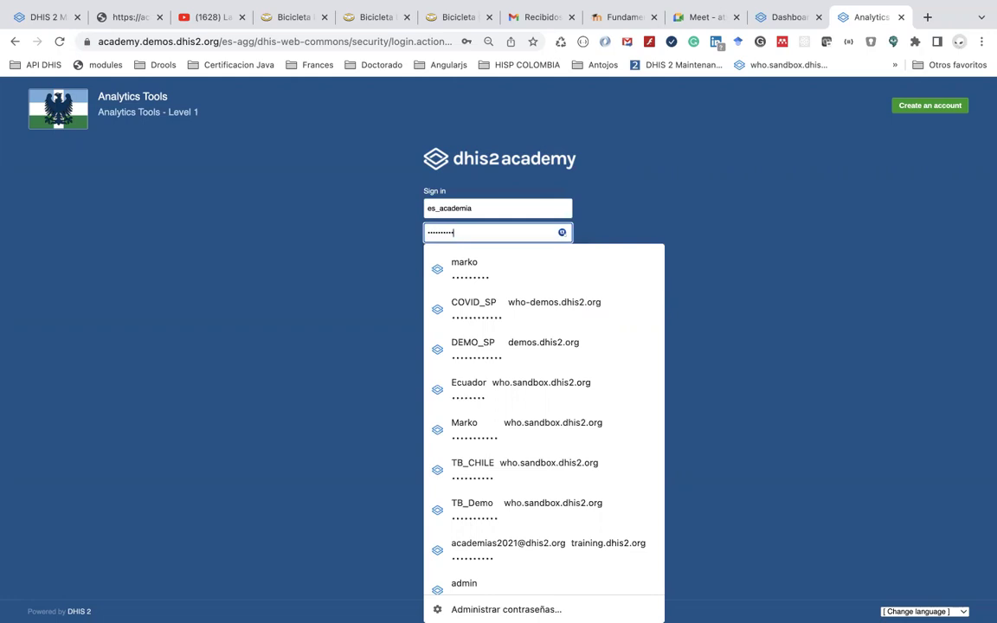
left_click(459, 267)
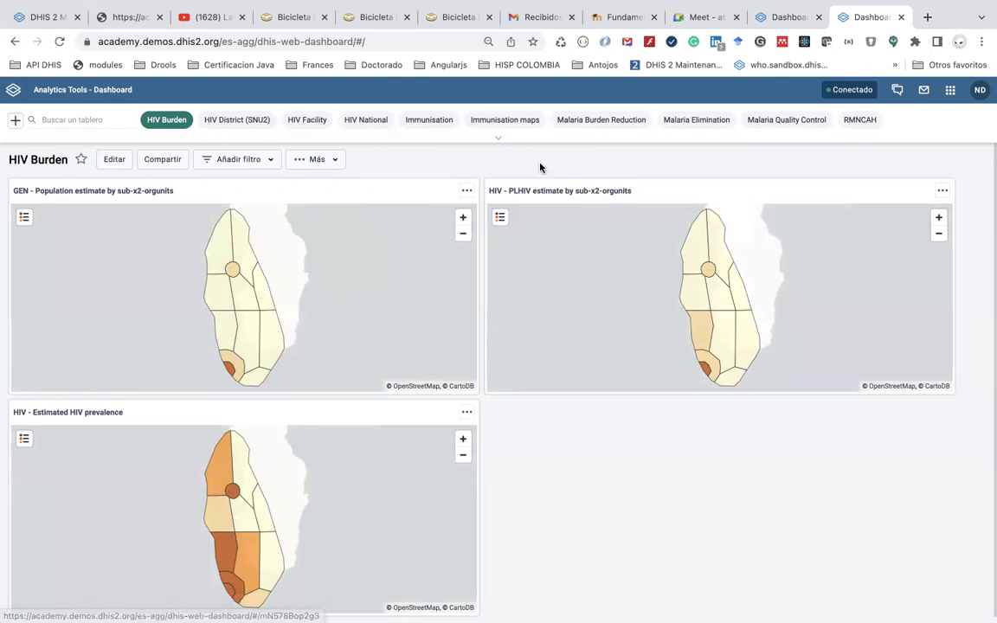
Browse the HIV Burden and HIV District (SNU2) dashboards, scrolling through their items
left_click(256, 128)
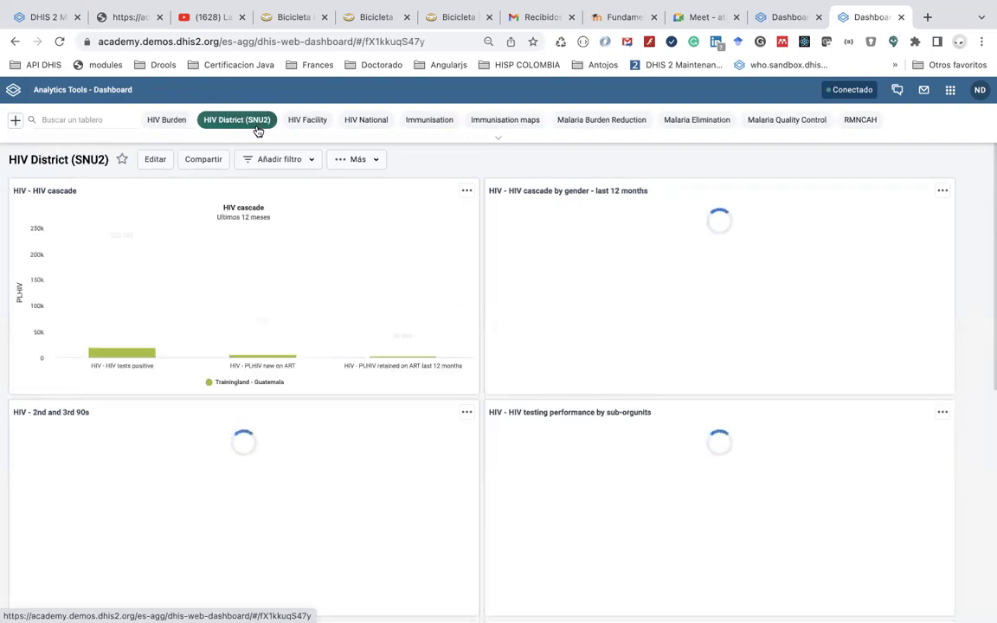
left_click(159, 125)
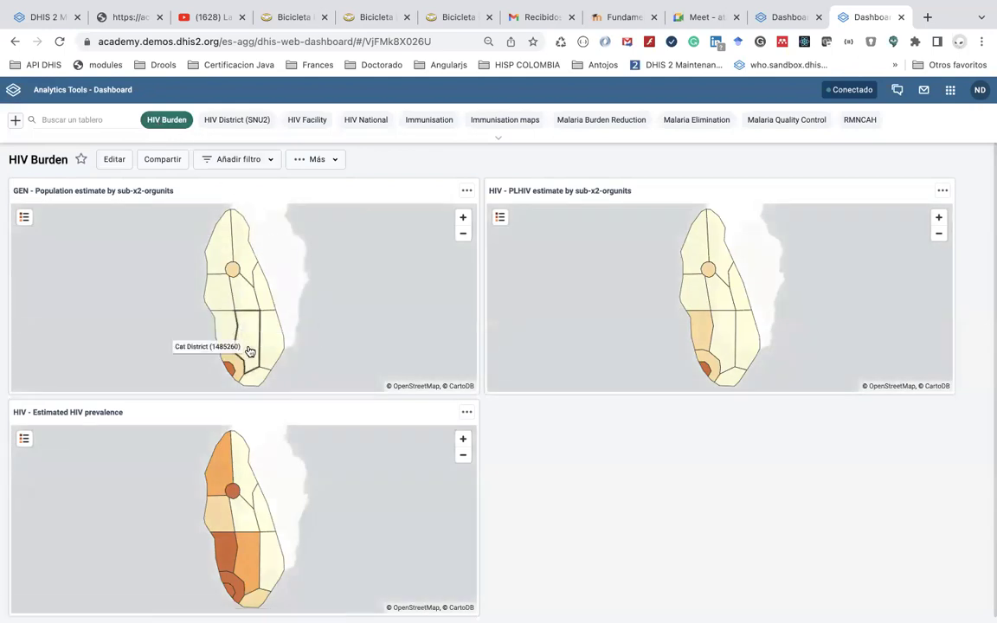
scroll(250, 351, "down", 1)
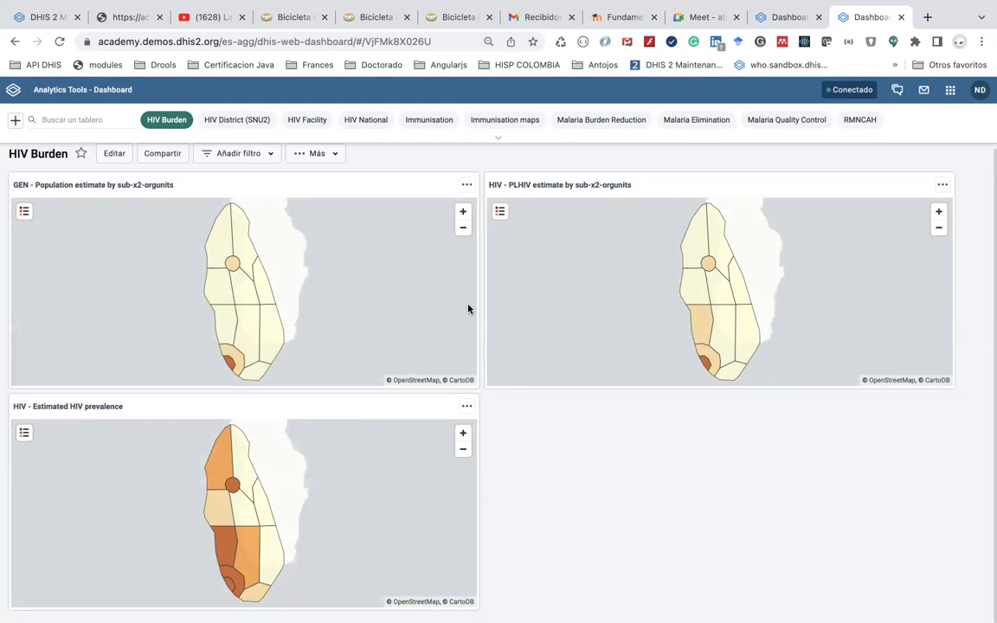
left_click(237, 121)
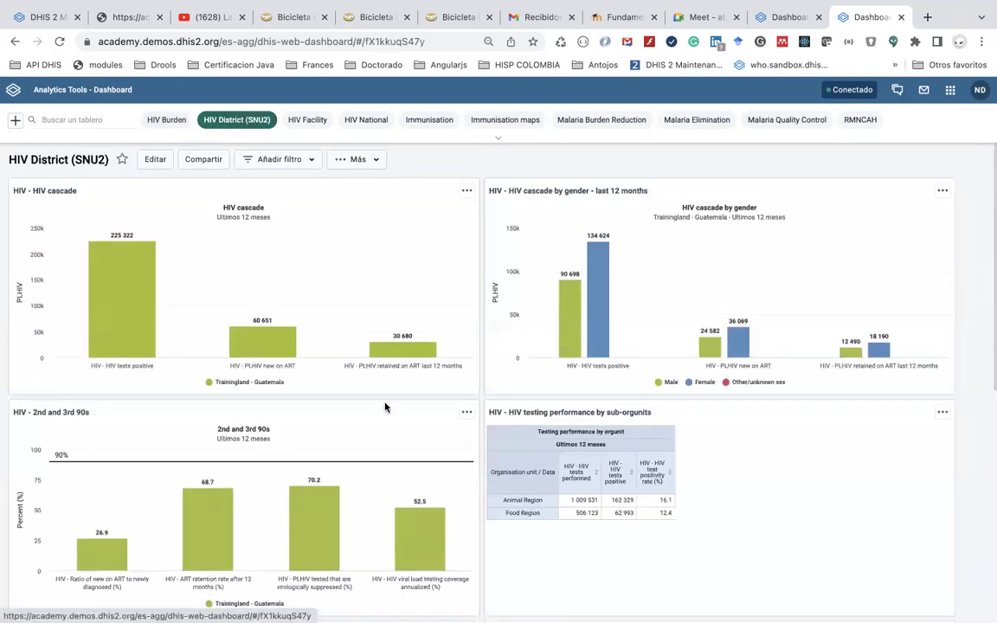
scroll(385, 407, "down", 1)
scroll(385, 407, "down", 5)
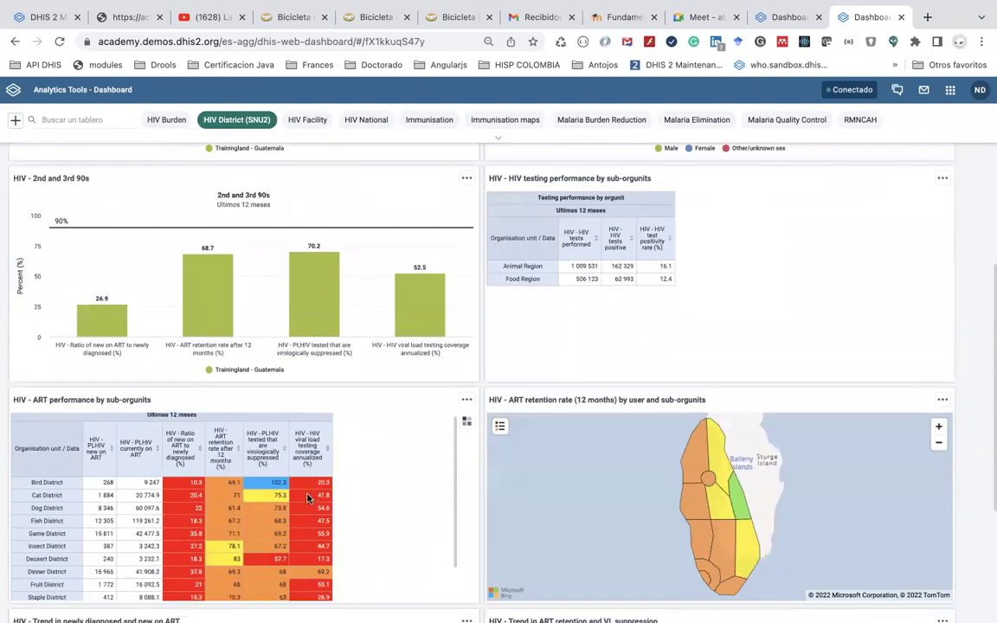
scroll(454, 409, "down", 3)
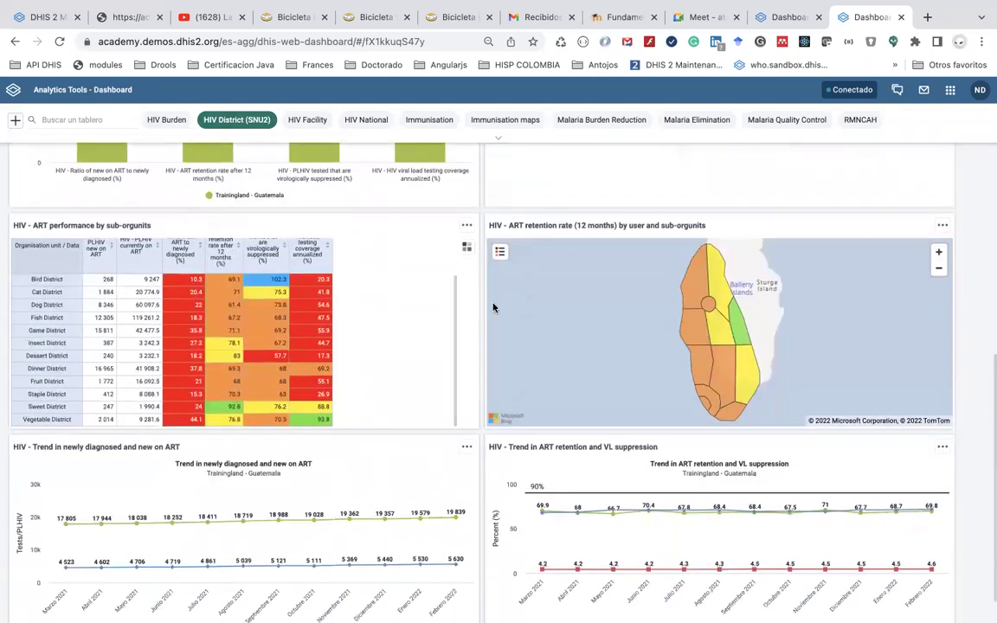
scroll(493, 307, "up", 10)
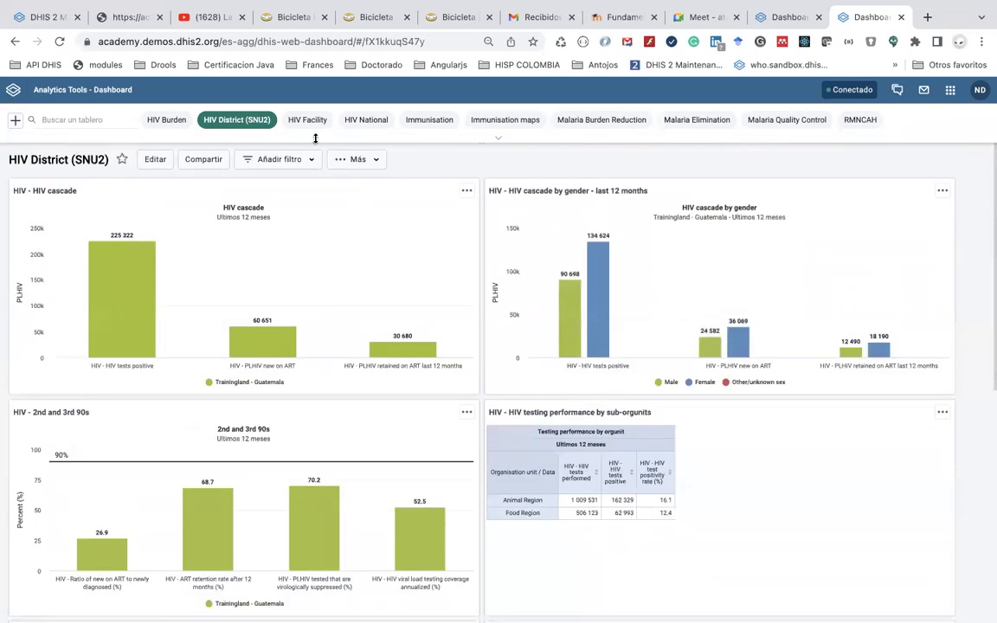
Look over the HIV Facility and HIV National dashboards, then switch to Immunisation
left_click(308, 121)
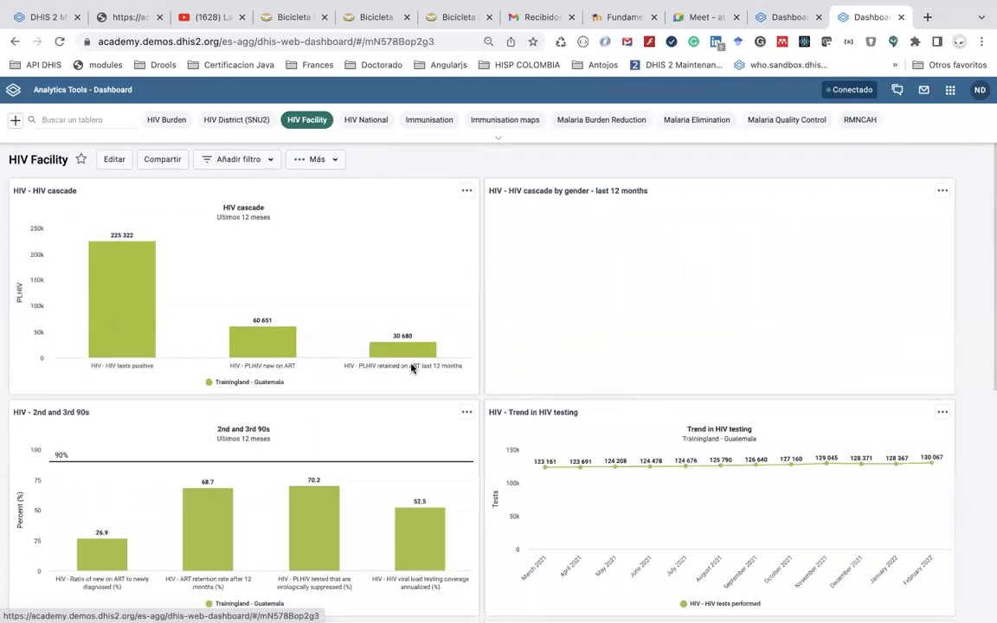
scroll(412, 368, "down", 3)
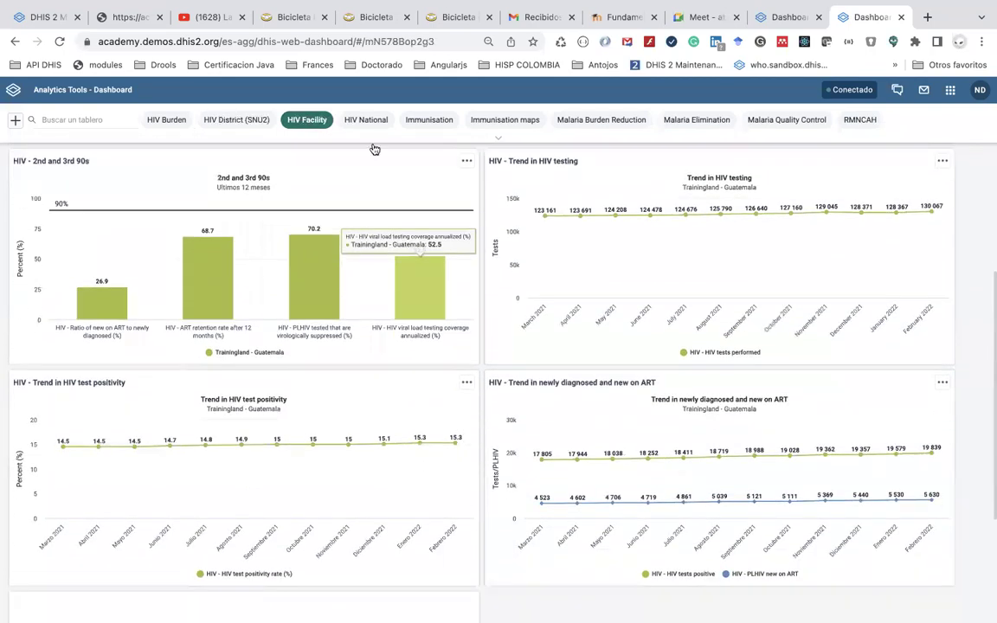
scroll(374, 173, "up", 3)
left_click(374, 121)
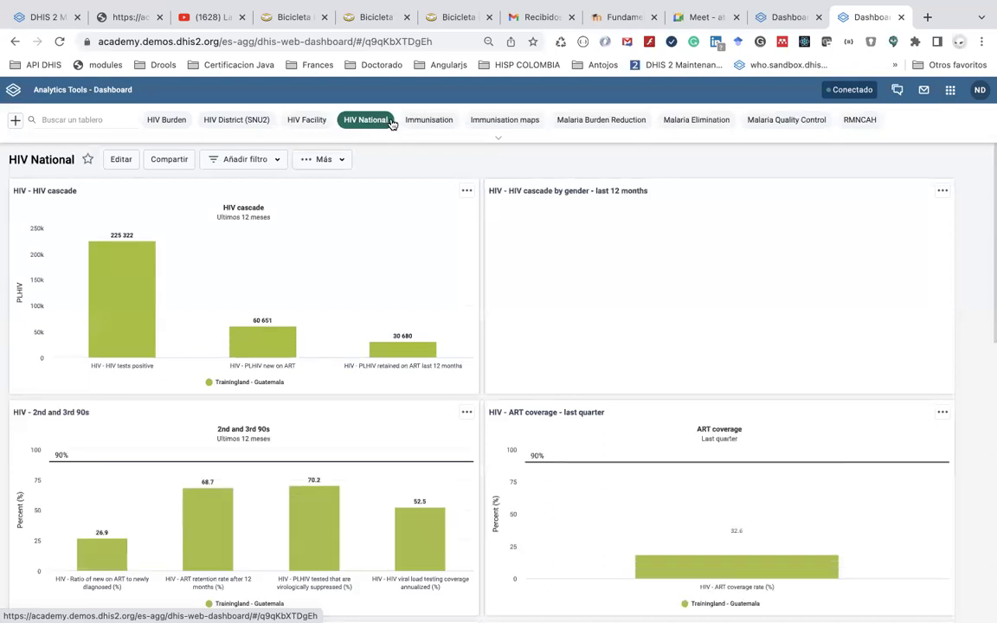
scroll(427, 261, "down", 1)
scroll(426, 263, "up", 1)
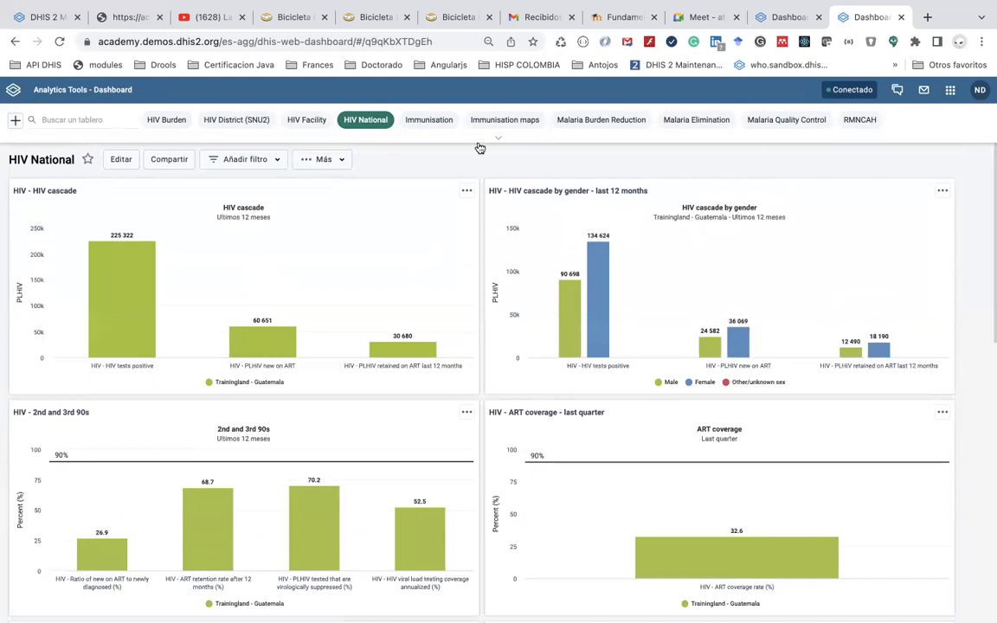
left_click(428, 121)
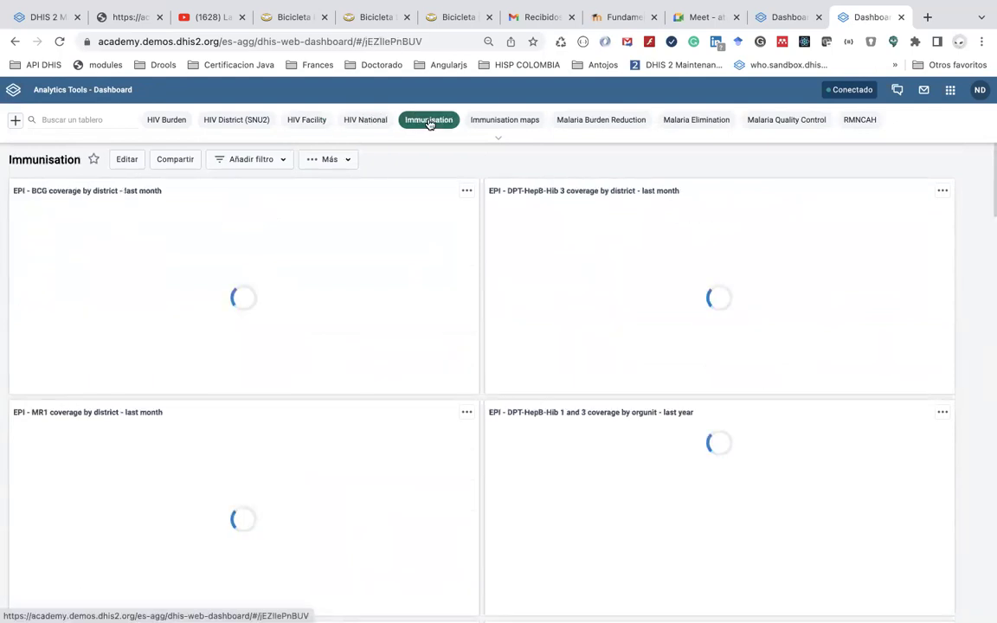
Browse the Immunisation maps and Malaria Burden Reduction dashboards
left_click(509, 120)
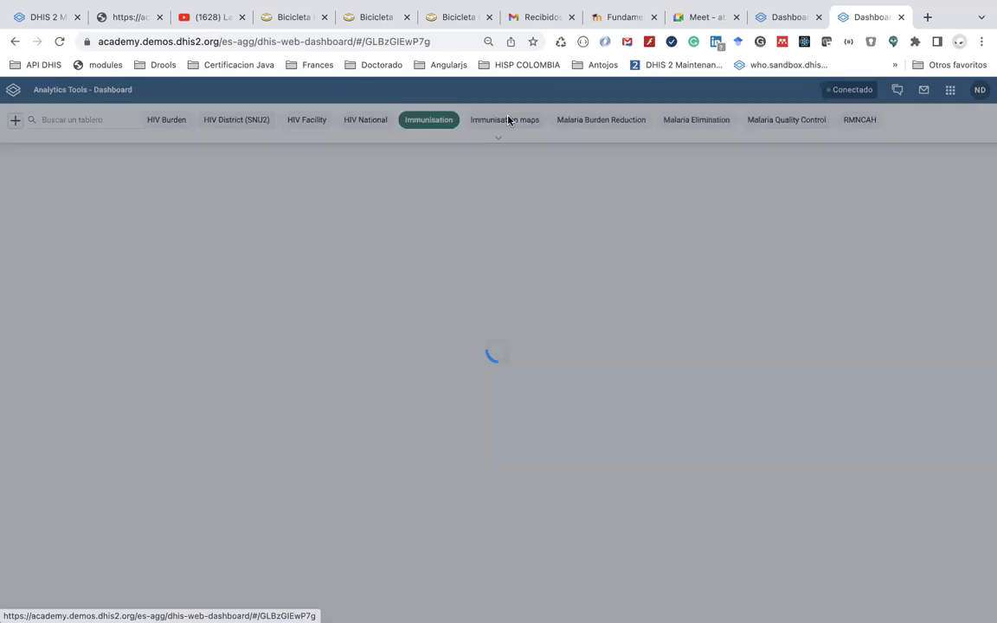
left_click(593, 121)
left_click(692, 121)
left_click(616, 129)
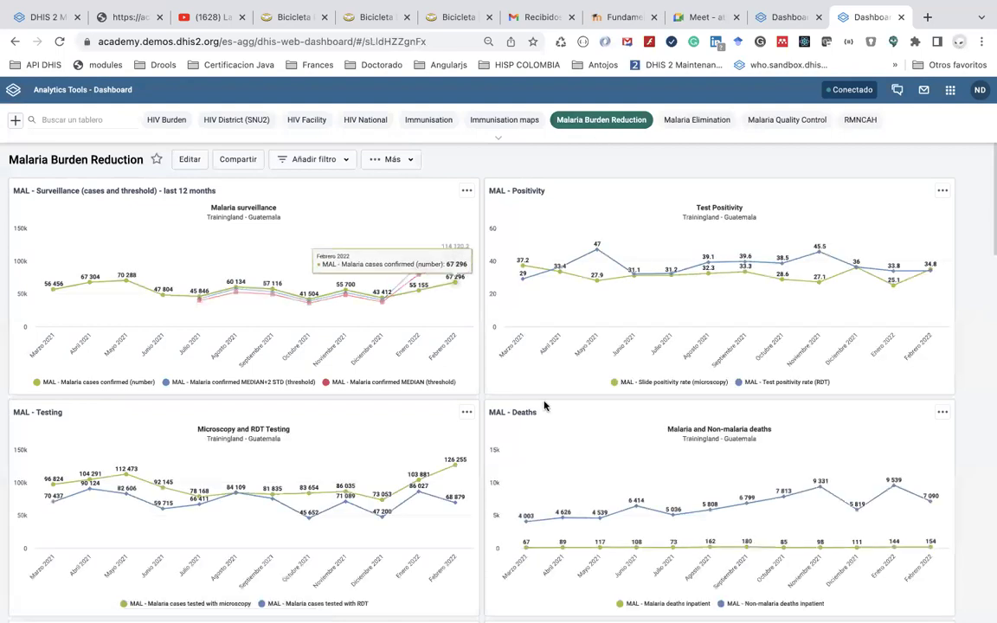
scroll(544, 404, "down", 6)
scroll(542, 405, "up", 1)
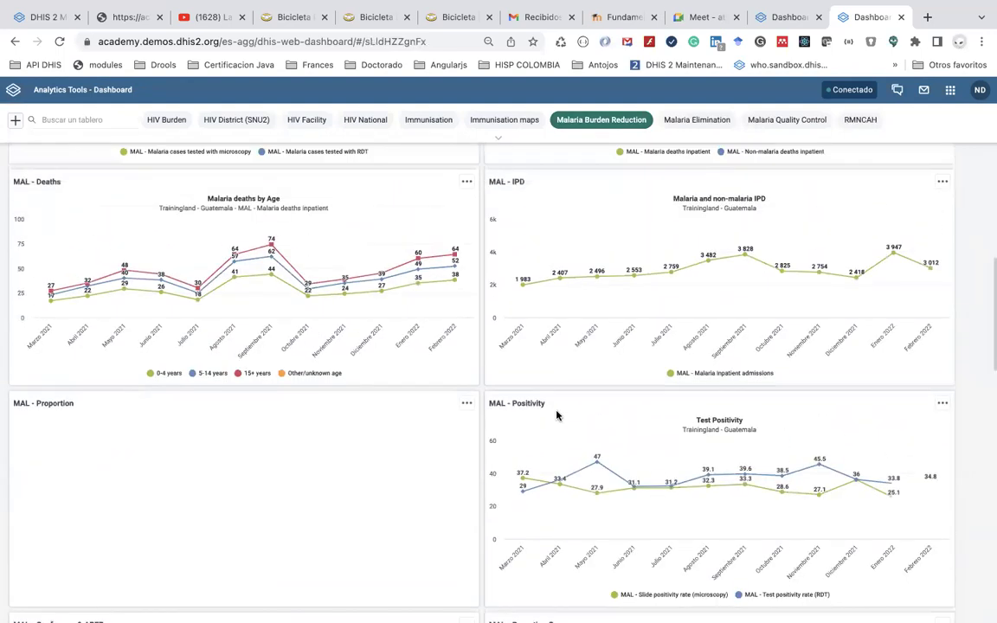
scroll(556, 416, "down", 6)
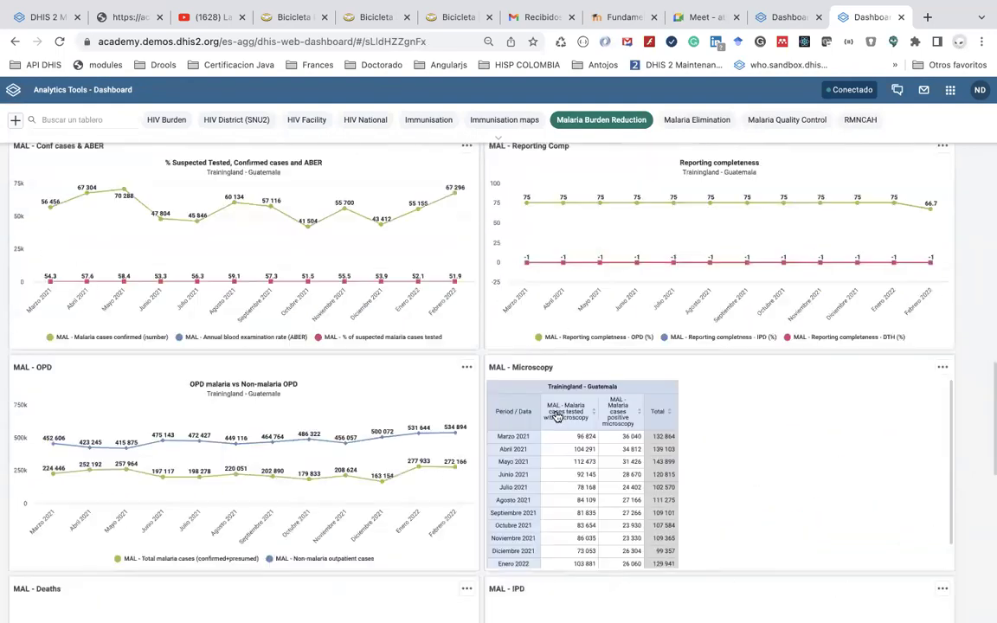
scroll(556, 415, "down", 2)
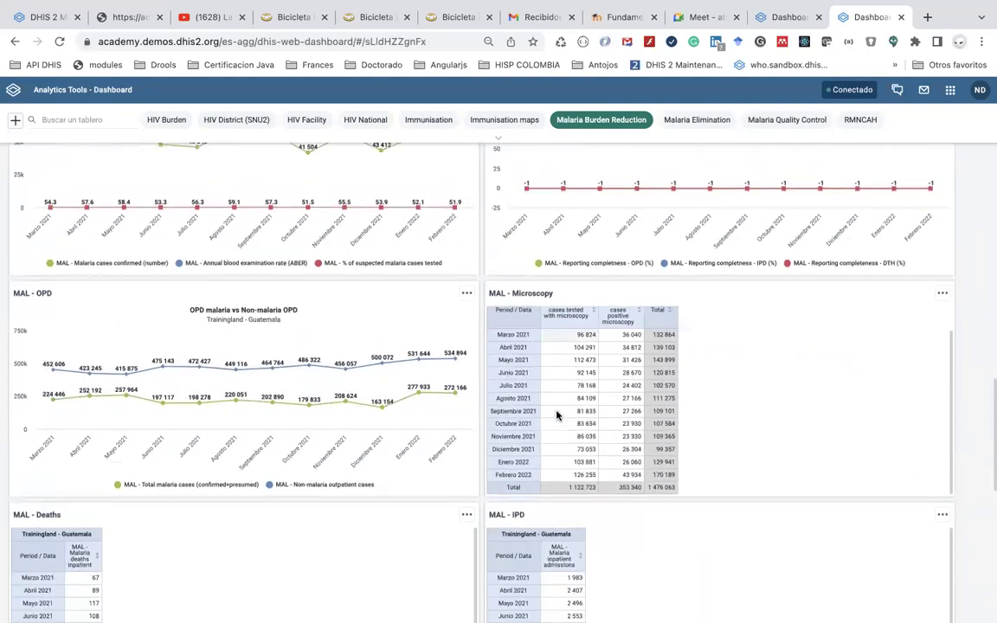
scroll(556, 416, "up", 1)
scroll(676, 156, "up", 6)
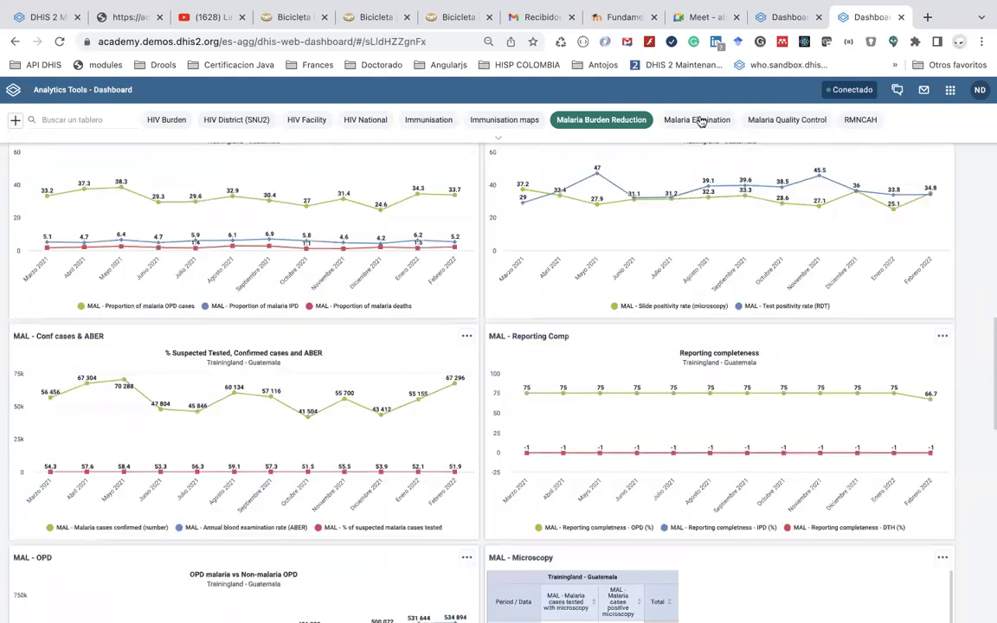
Move through Malaria Elimination to the Malaria Quality Control dashboard and show the apps list
left_click(789, 122)
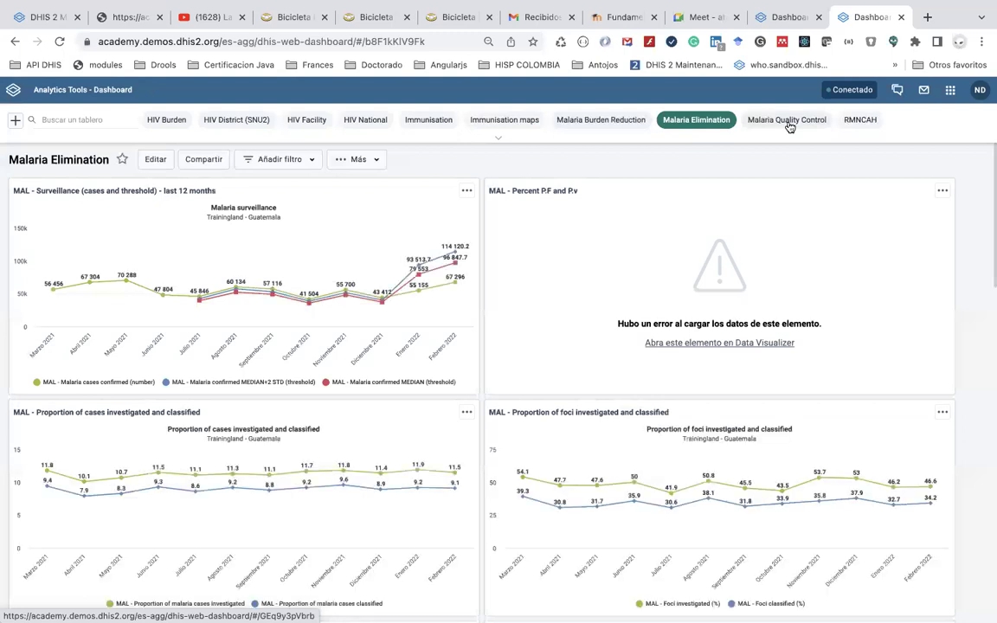
left_click(790, 123)
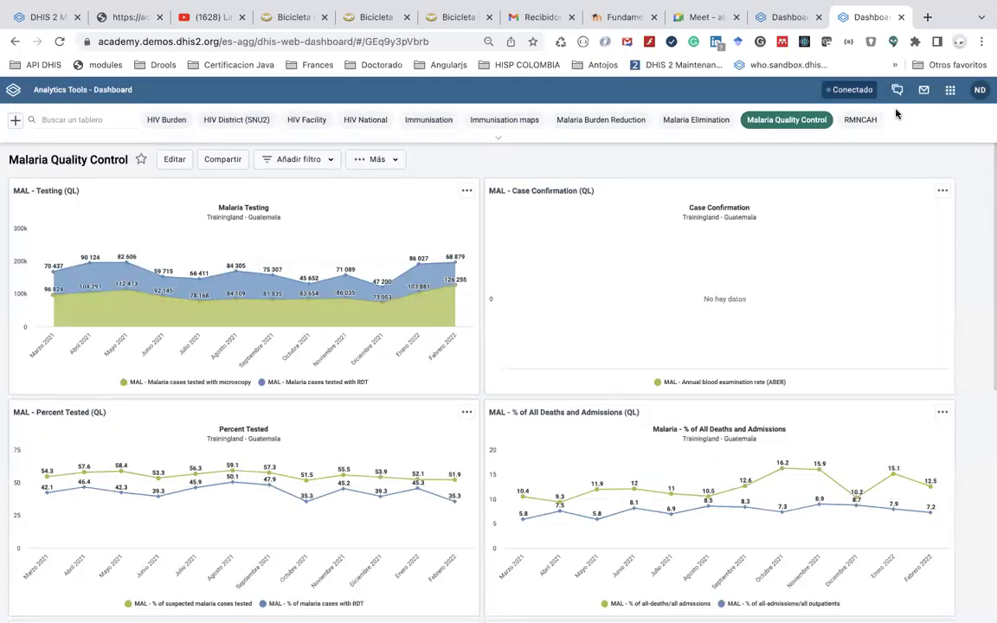
left_click(951, 90)
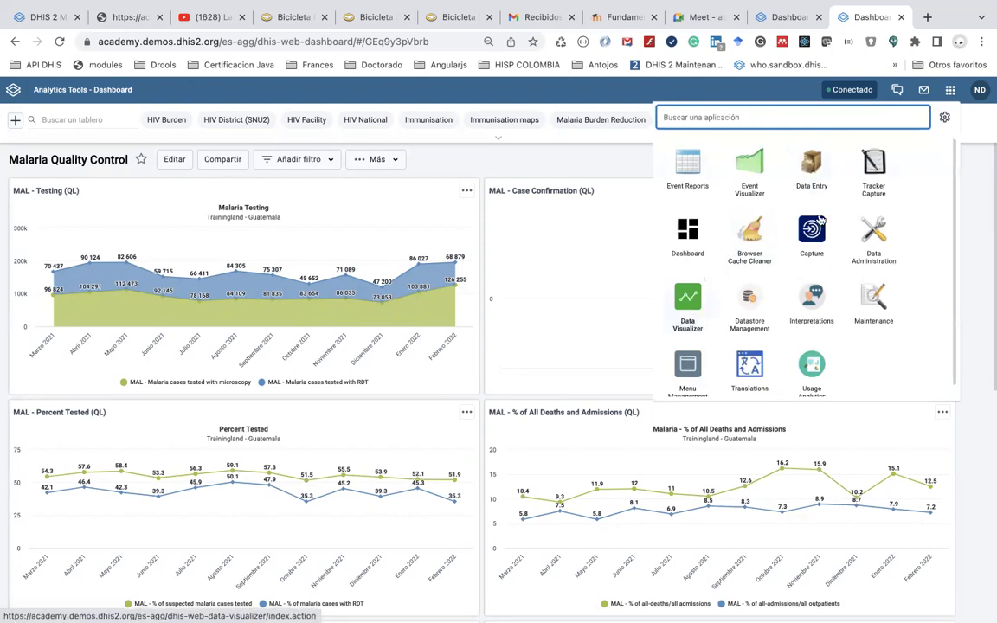
Visit user settings, then clear all cached data in the browser cache cleaner
left_click(981, 92)
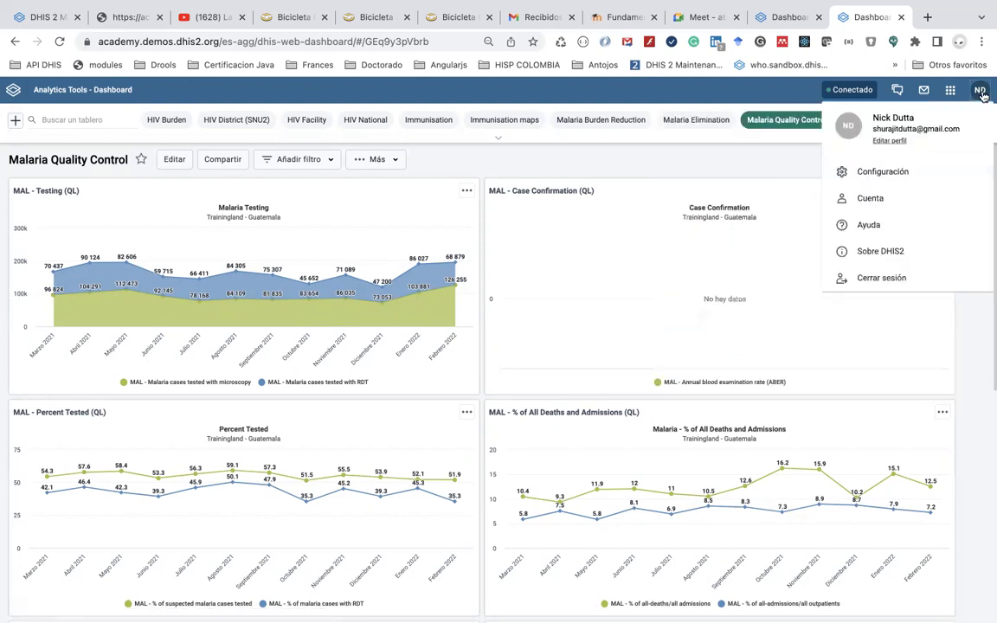
left_click(880, 177)
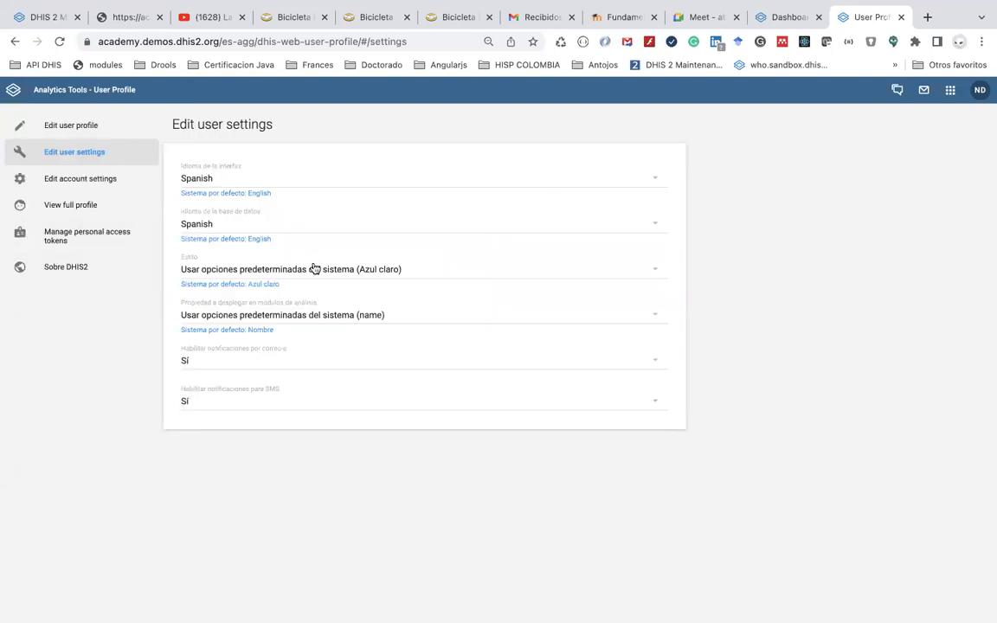
left_click(949, 91)
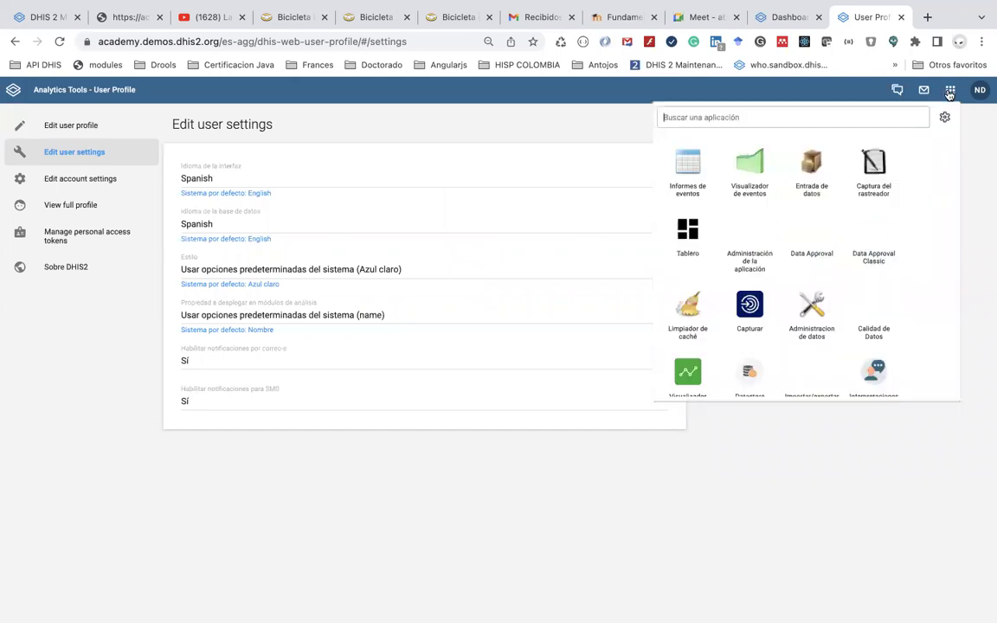
left_click(695, 307)
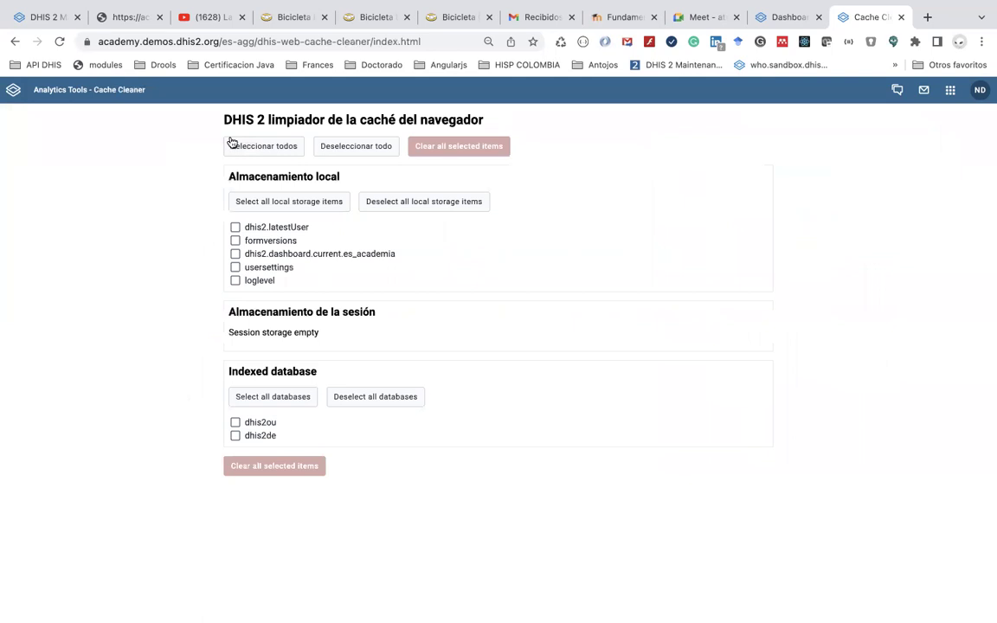
left_click(254, 150)
left_click(458, 145)
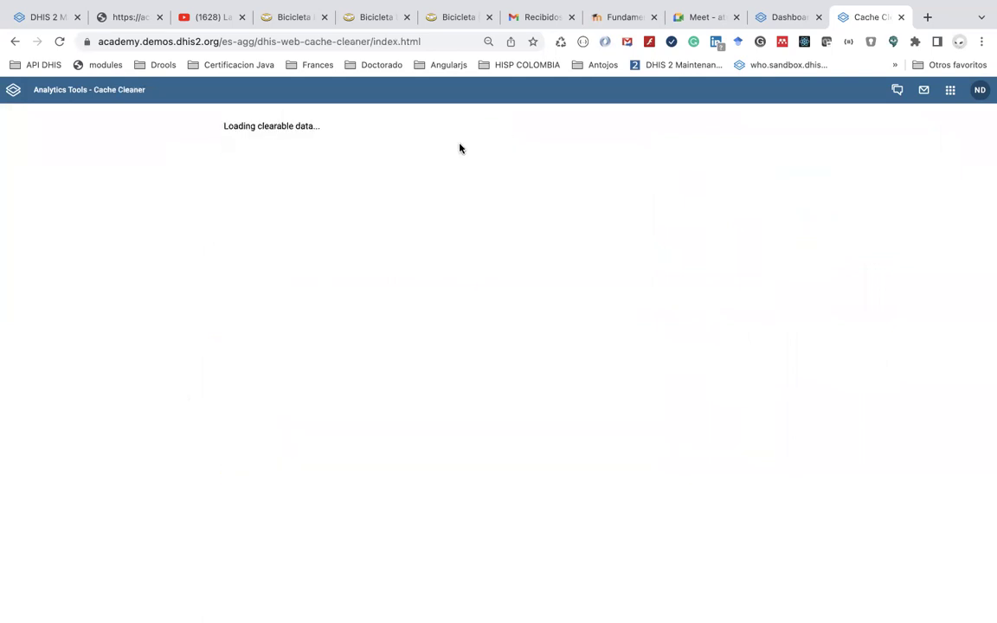
Launch the Data Visualizer app from the apps list
left_click(950, 90)
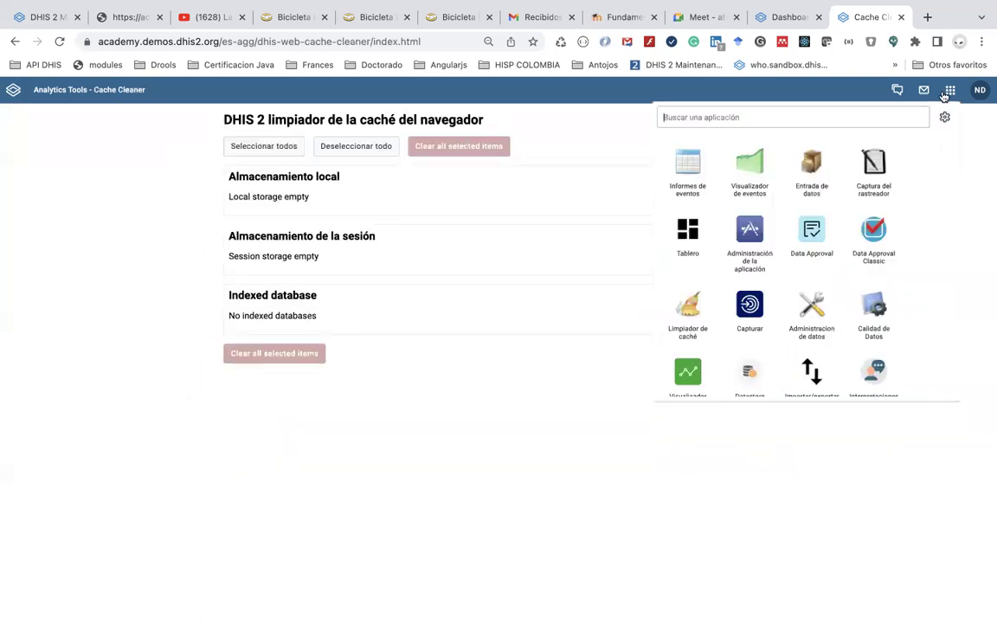
scroll(696, 338, "down", 3)
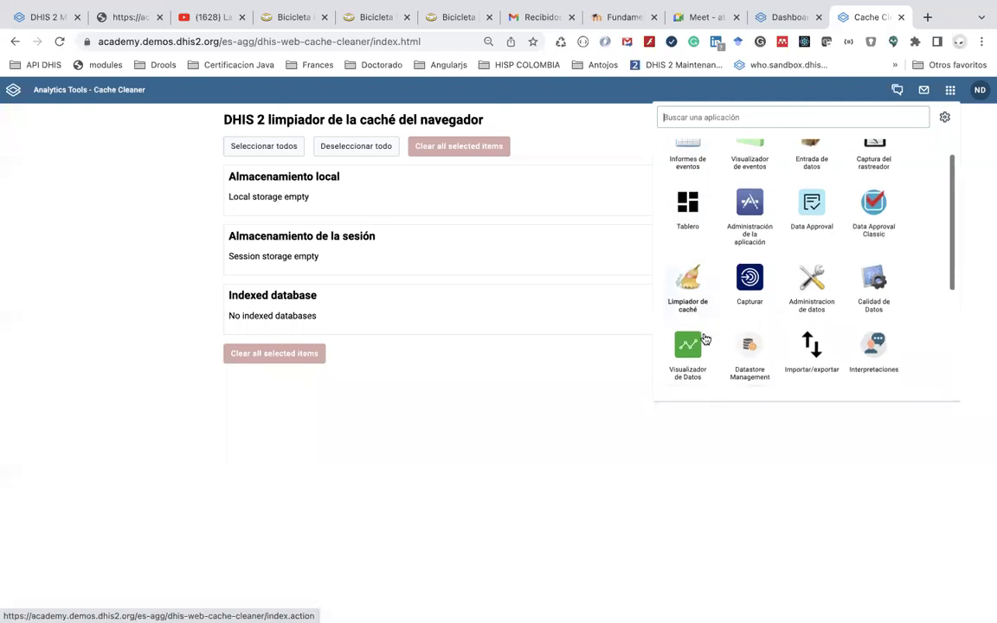
left_click(690, 324)
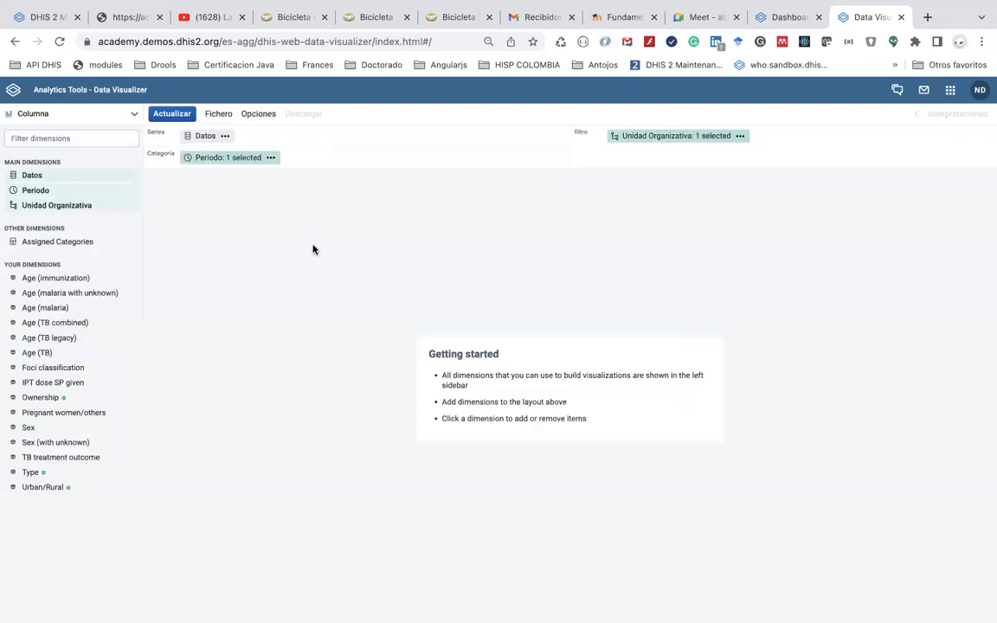
Display all visualization types, from pivot table to scatter, with Column still selected
left_click(125, 108)
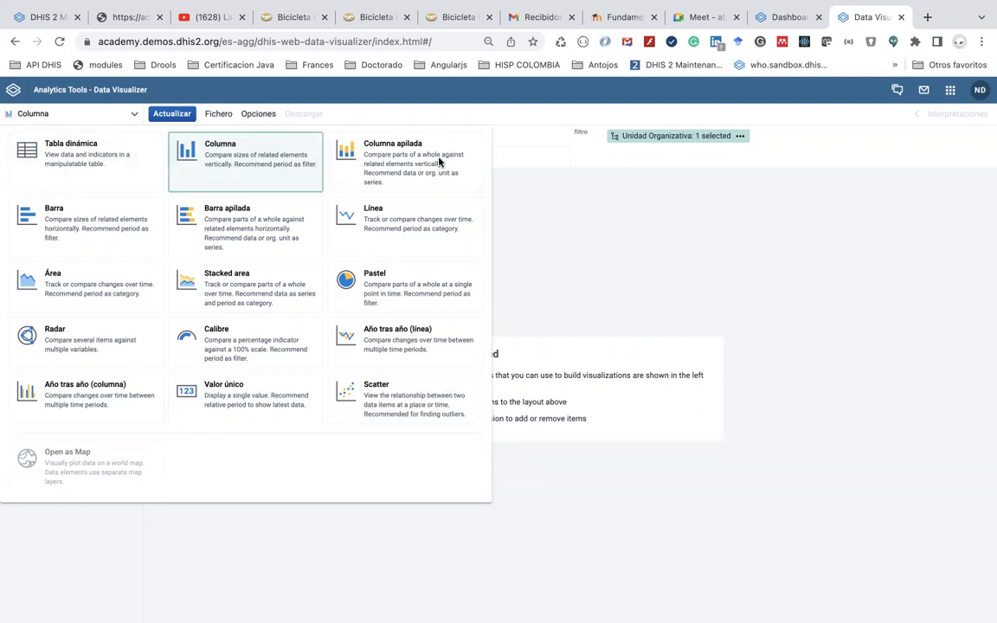
Close the type list and search the apps menu for 'tab' before dismissing it
left_click(604, 224)
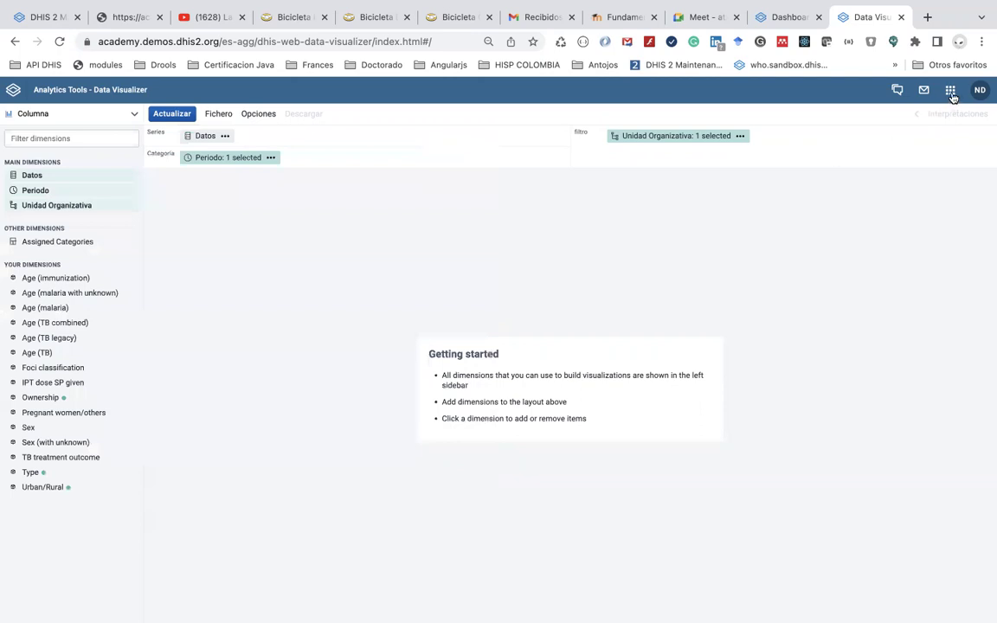
left_click(950, 91)
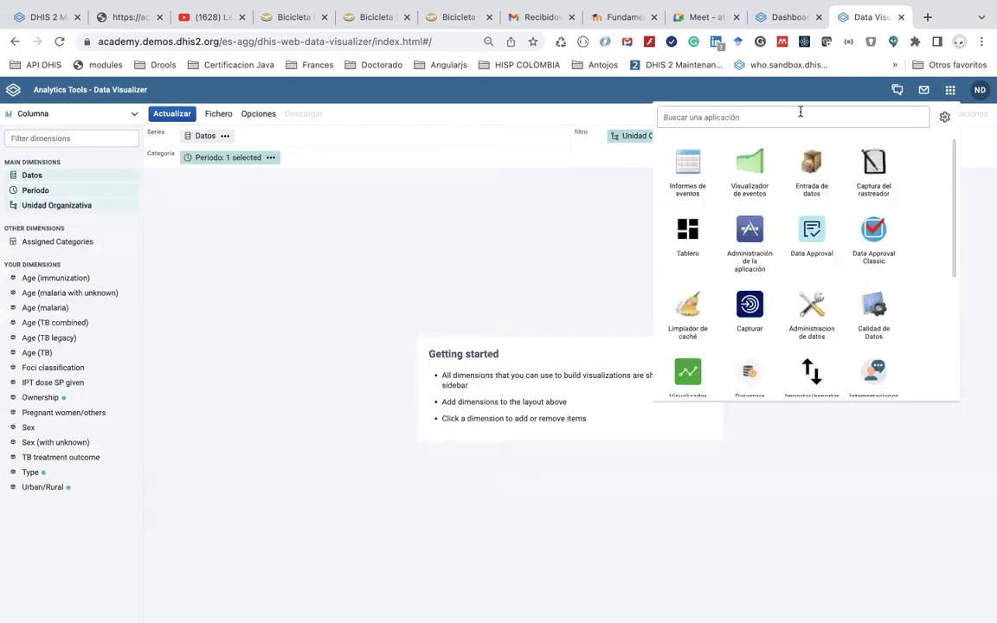
type("tab")
key("BackSpace")
key("BackSpace")
key("BackSpace")
type("ta")
key("BackSpace")
key("BackSpace")
type("tab")
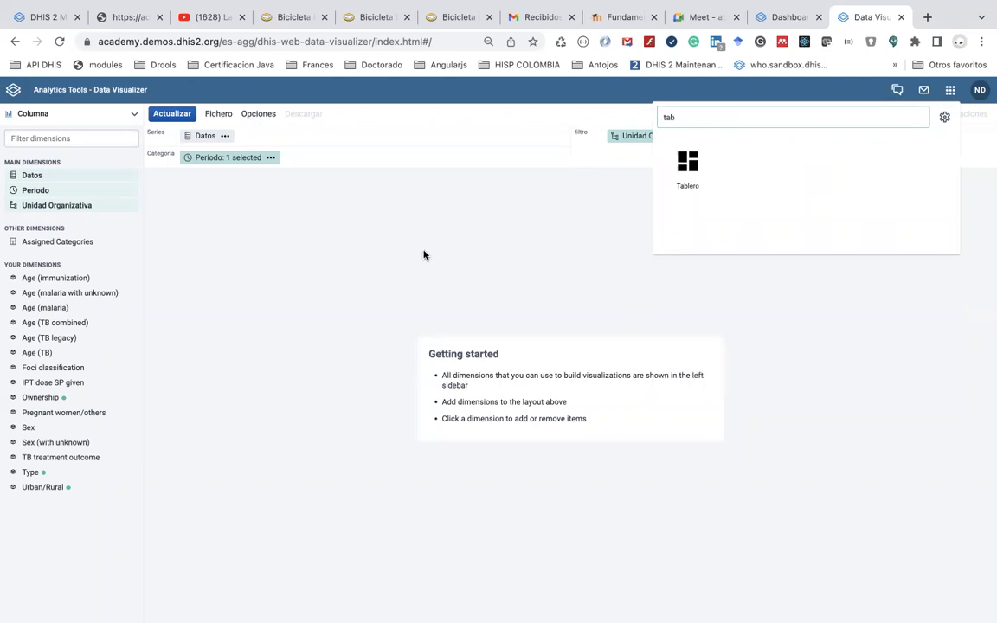
key("BackSpace")
key("BackSpace")
key("BackSpace")
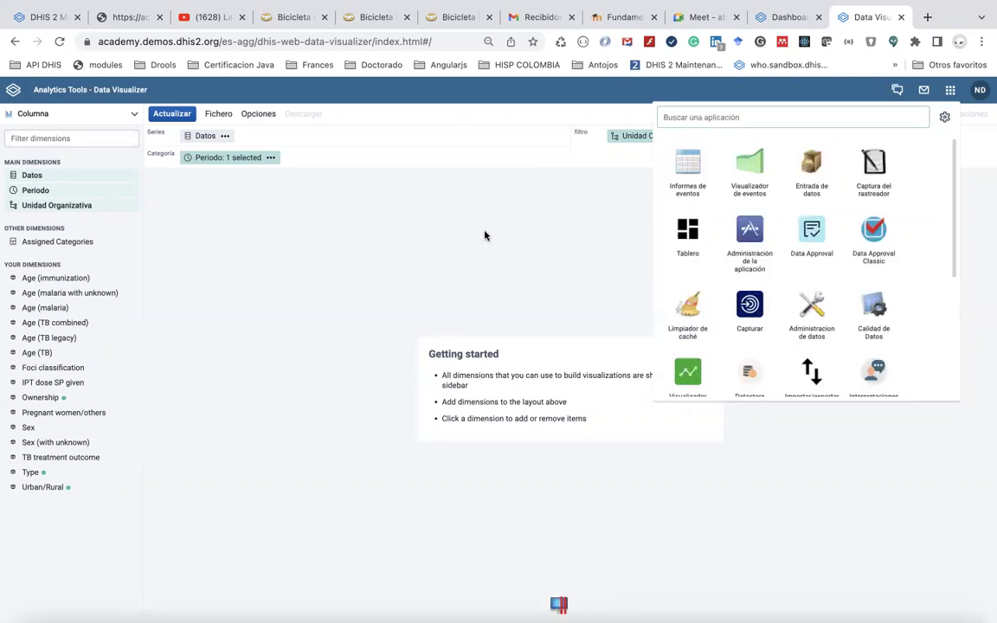
left_click(484, 235)
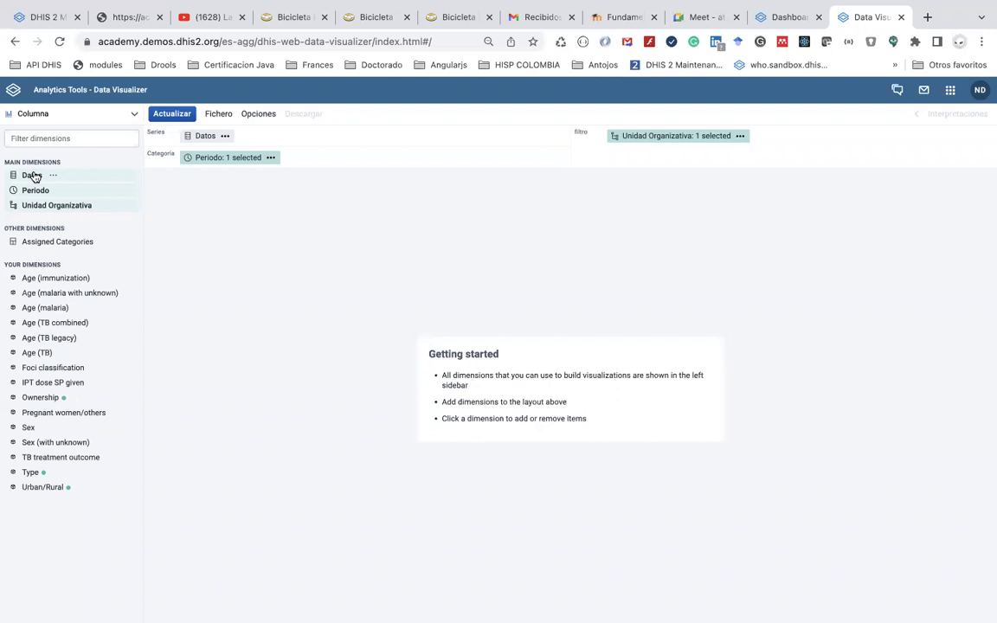
Open and close the Datos selector and its chip menu, then reopen the Datos item selector
left_click(34, 176)
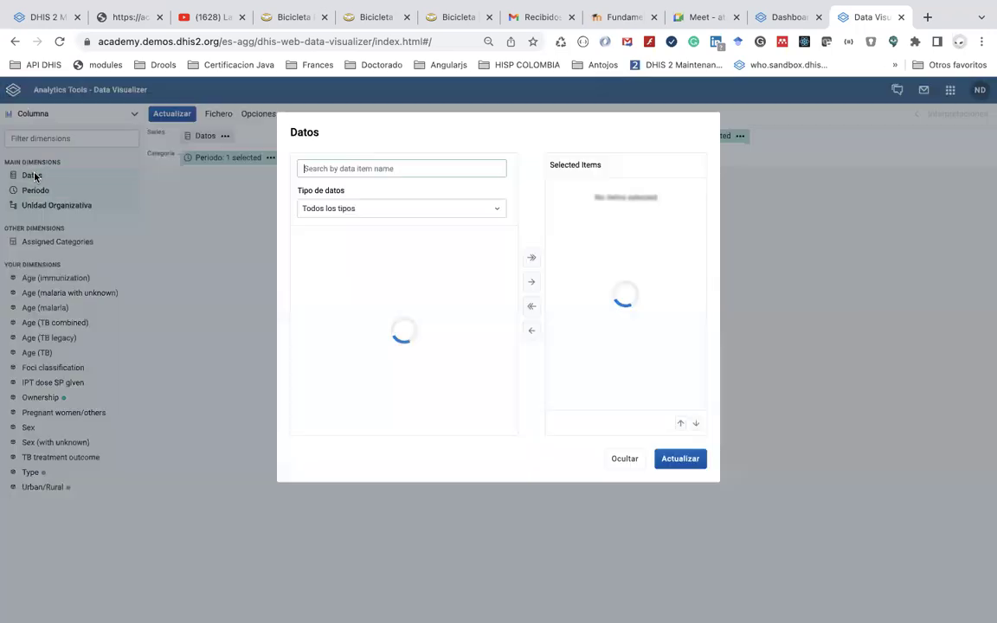
left_click(253, 423)
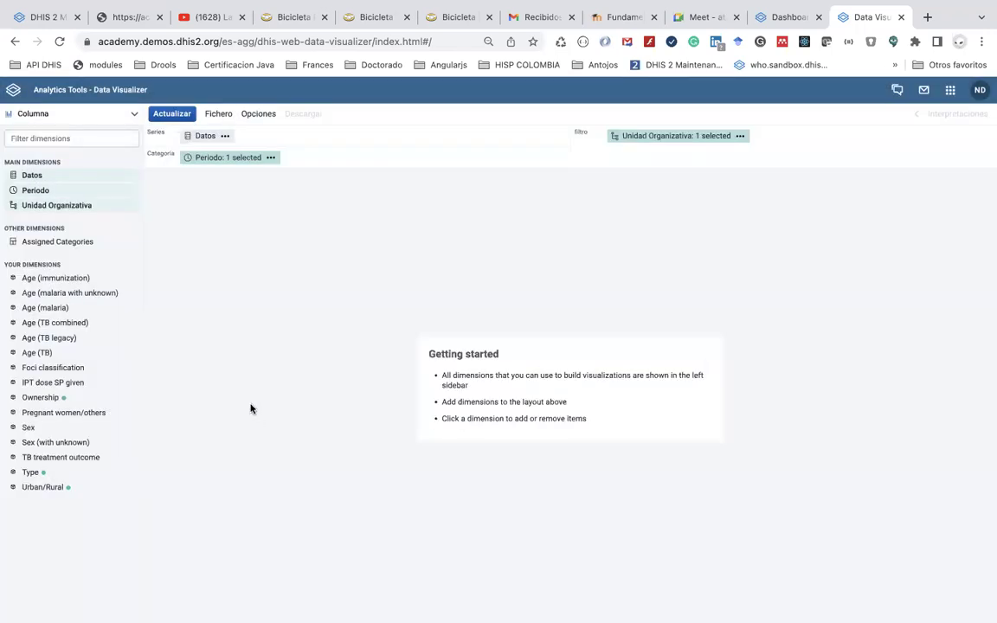
left_click(224, 136)
left_click(215, 257)
mouse_move(245, 156)
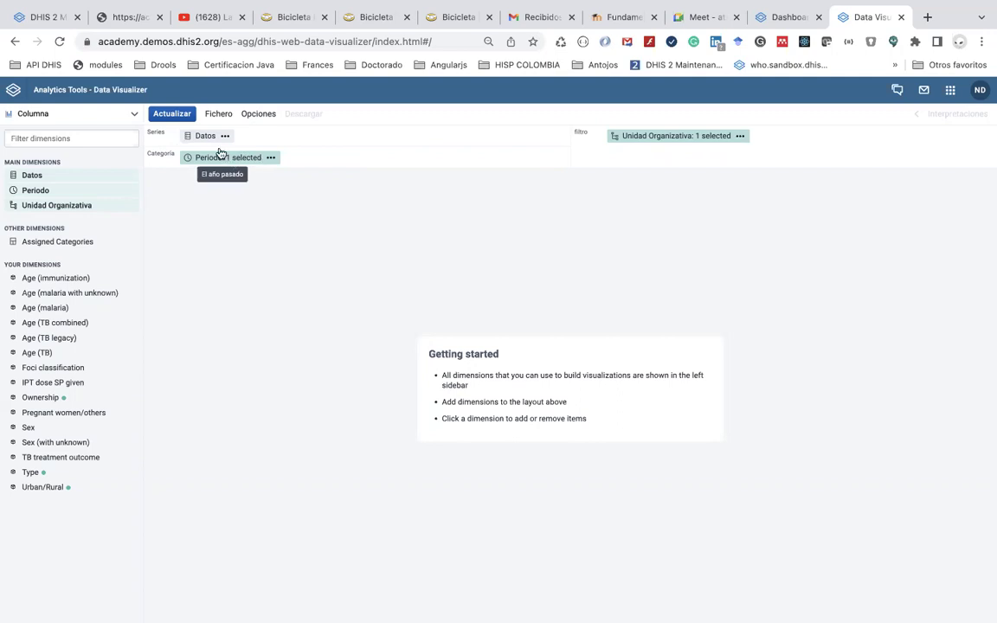
mouse_move(207, 138)
mouse_move(655, 136)
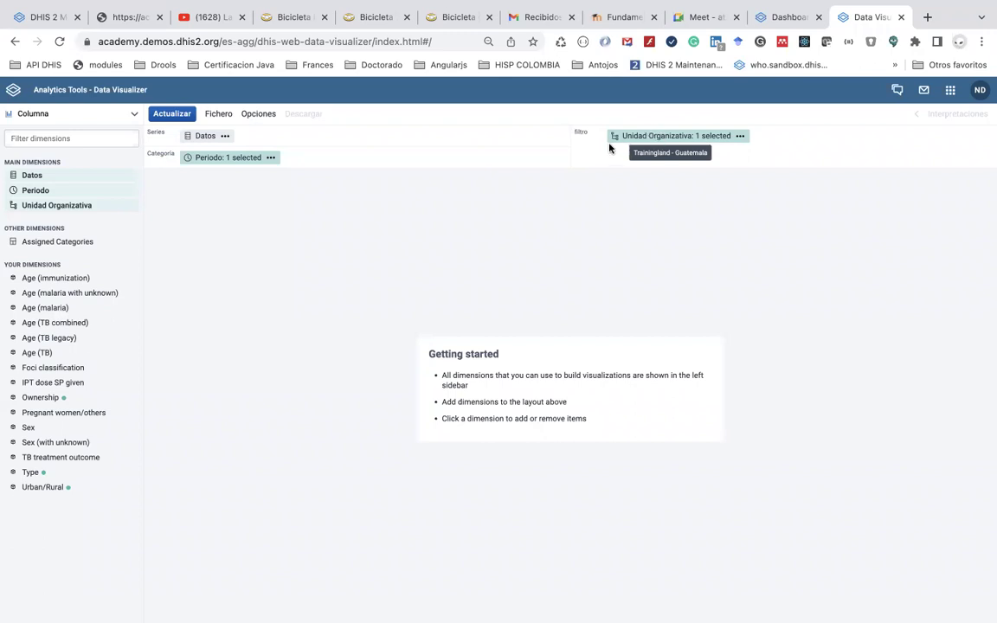
left_click(226, 137)
left_click(204, 136)
left_click(203, 138)
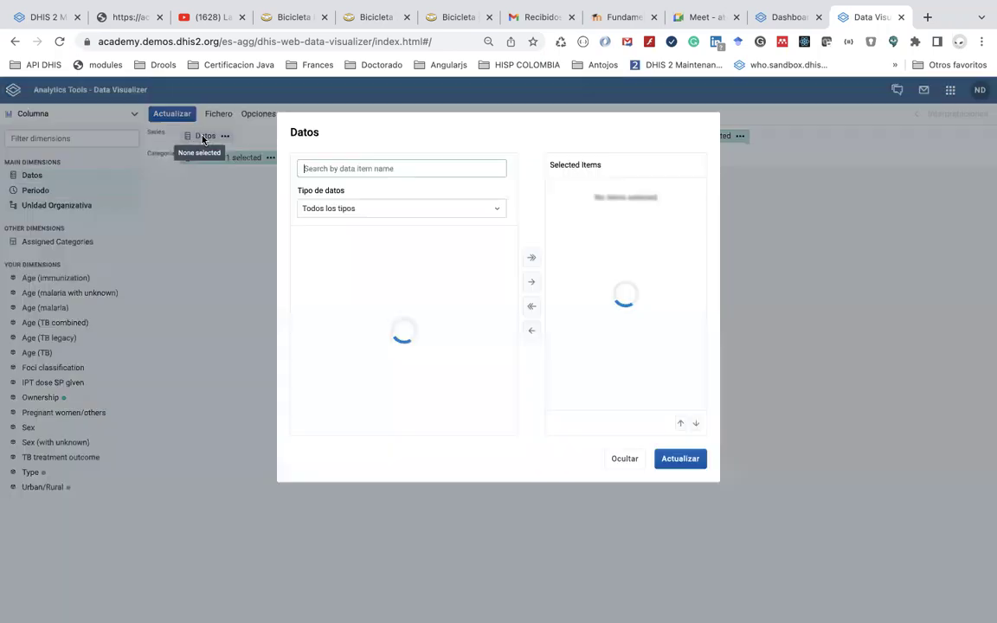
Filter the Datos list to data elements in the Immunization group
left_click(354, 169)
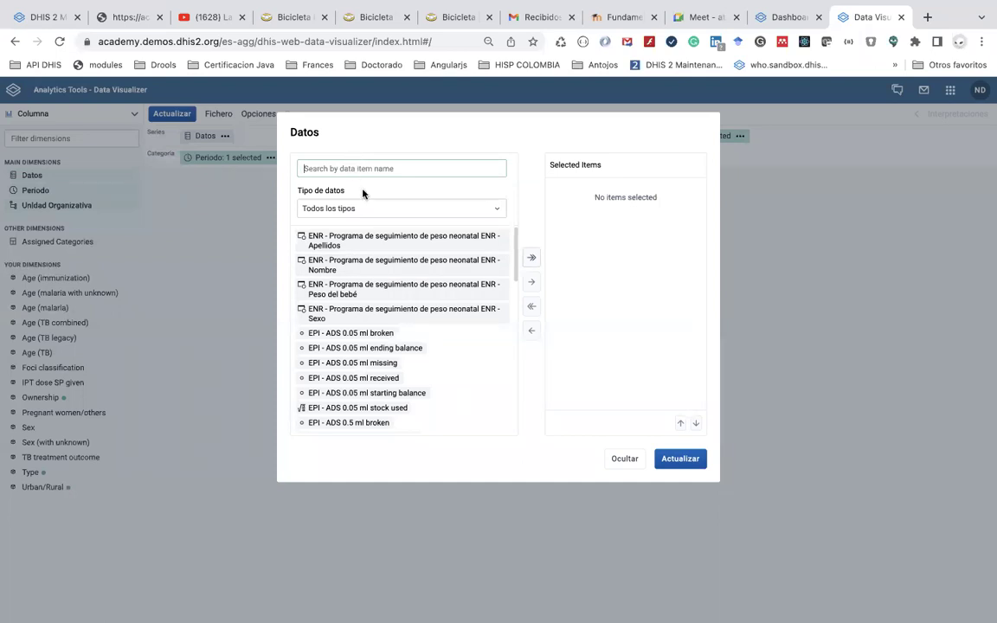
type("B")
key("BackSpace")
type("BCG")
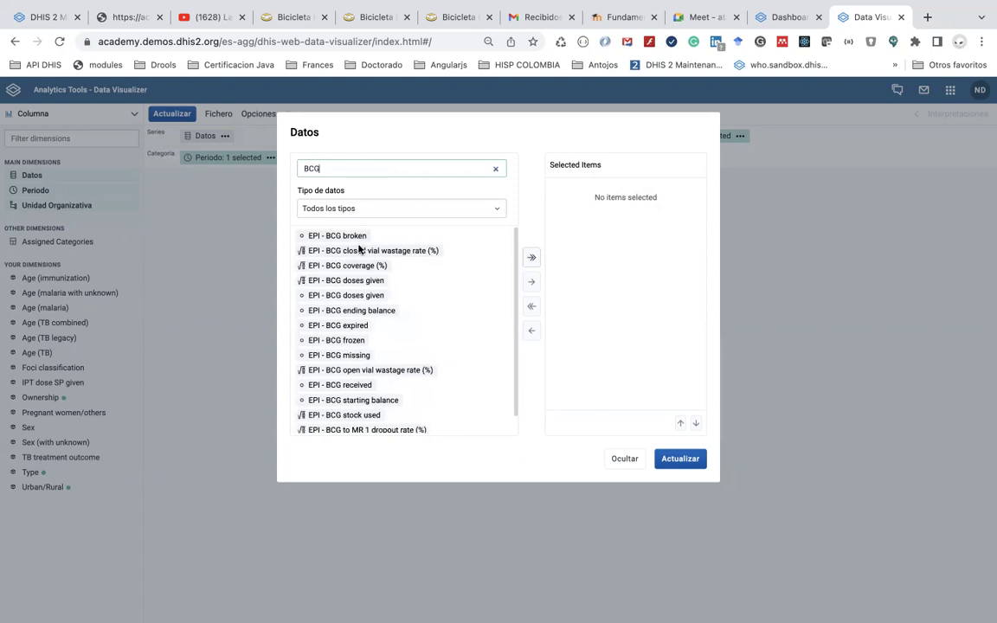
double_click(337, 170)
key("BackSpace")
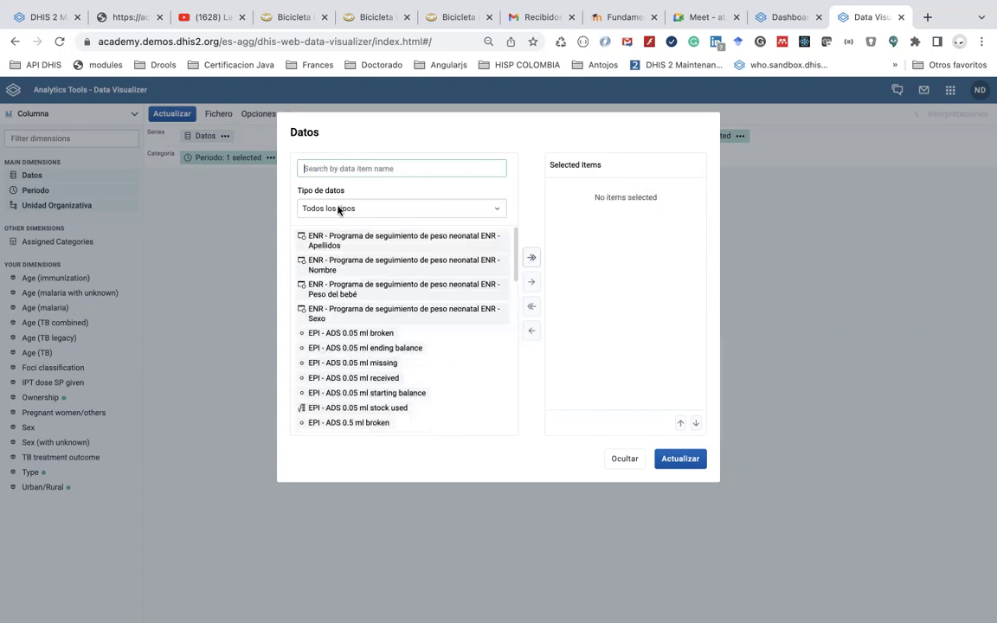
left_click(348, 211)
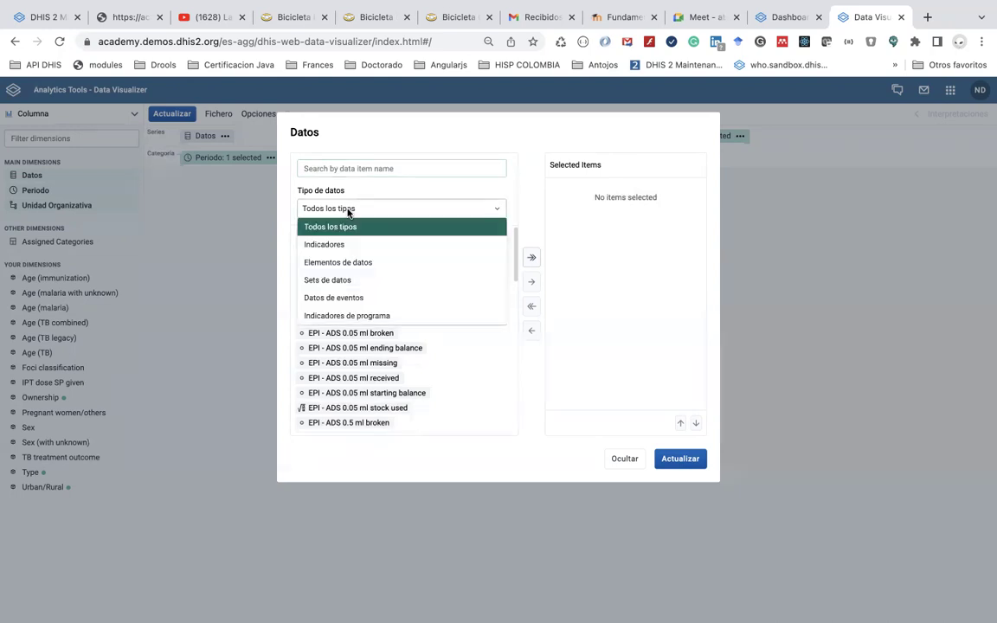
left_click(354, 266)
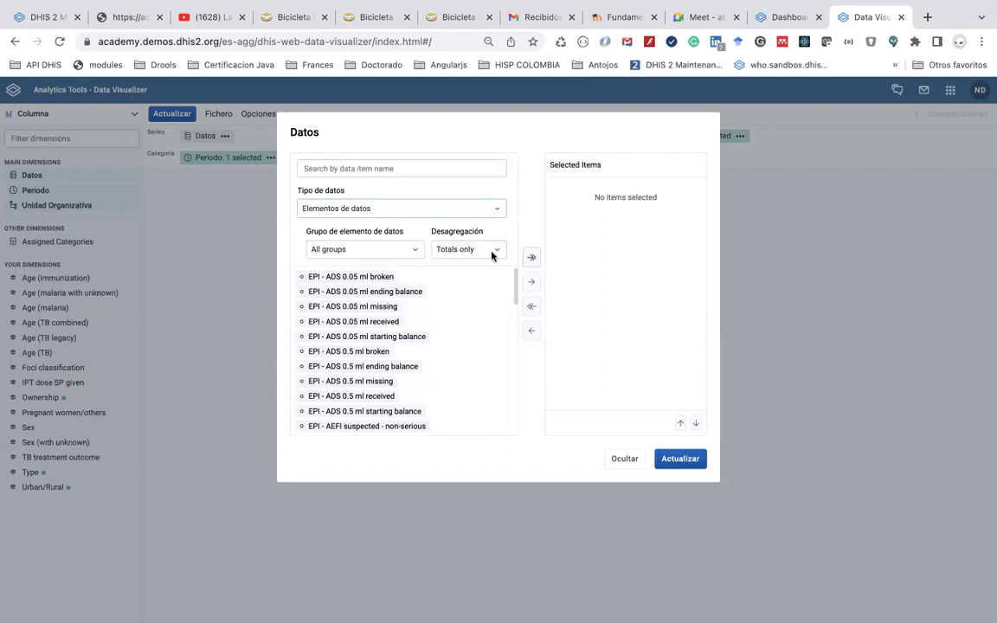
left_click(400, 249)
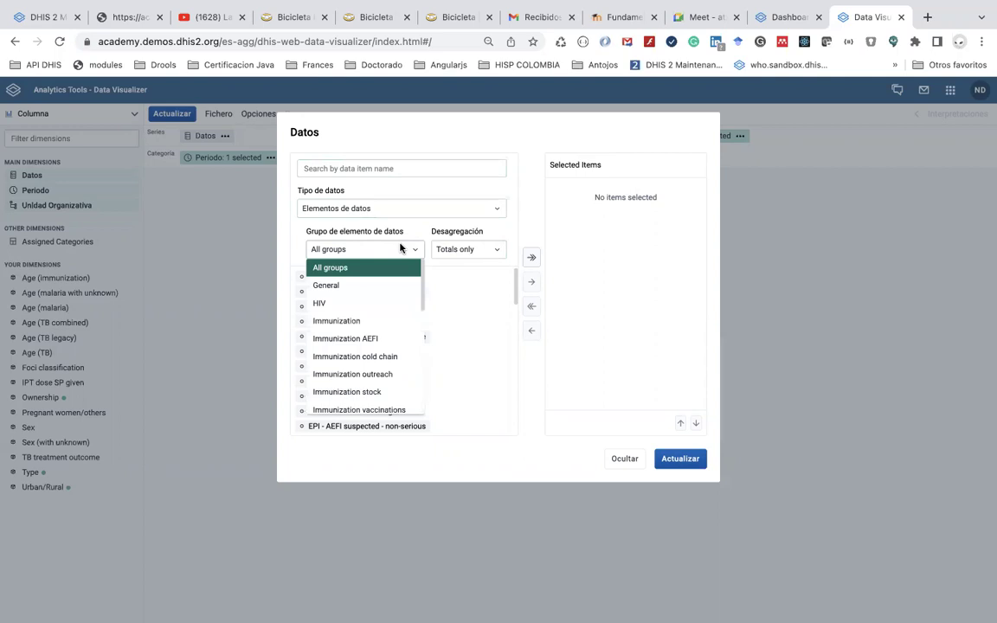
left_click(397, 321)
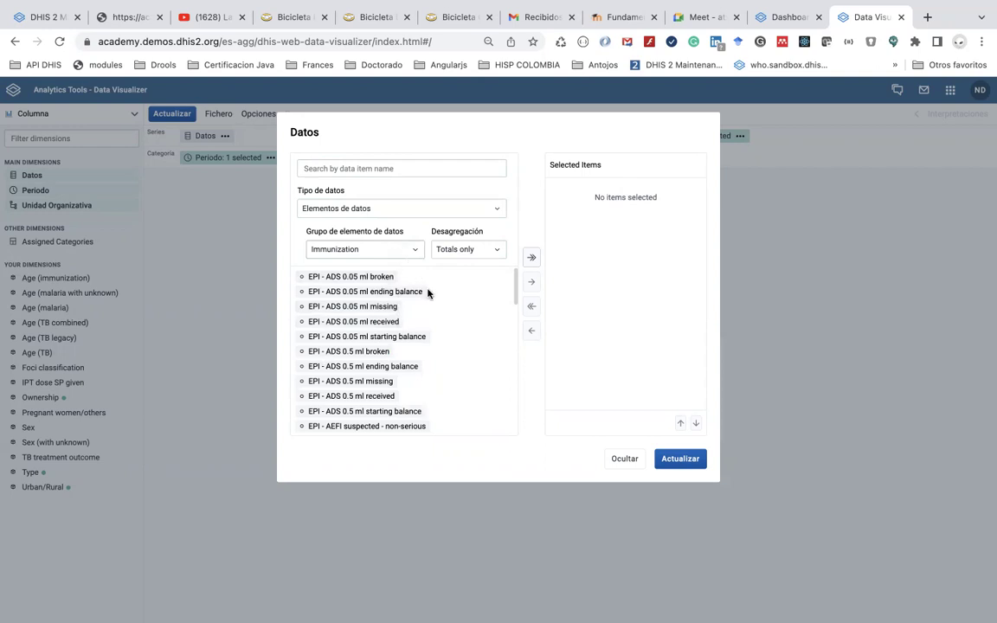
scroll(427, 294, "down", 5)
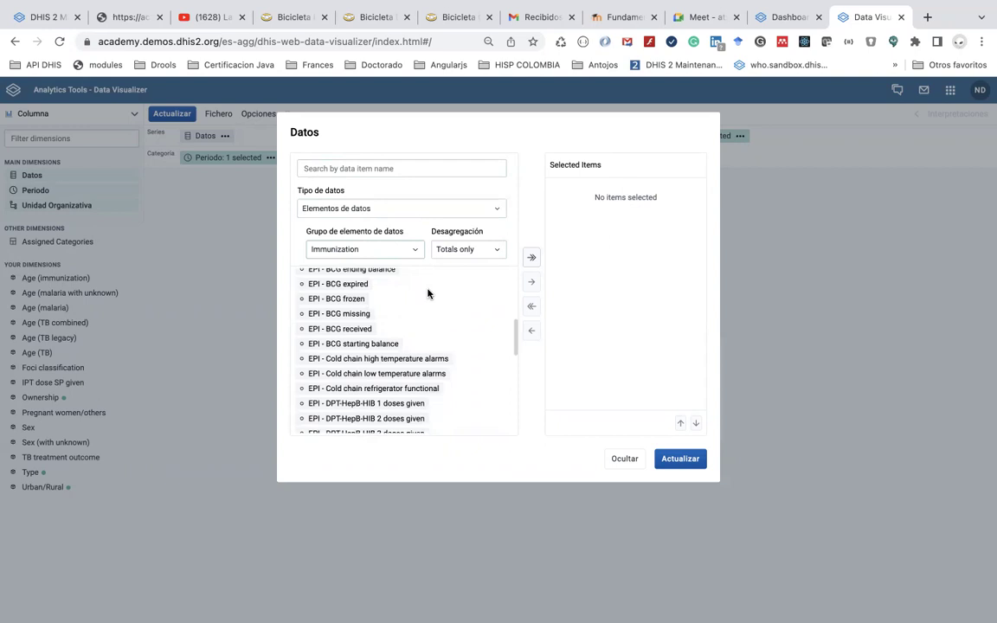
scroll(428, 293, "up", 2)
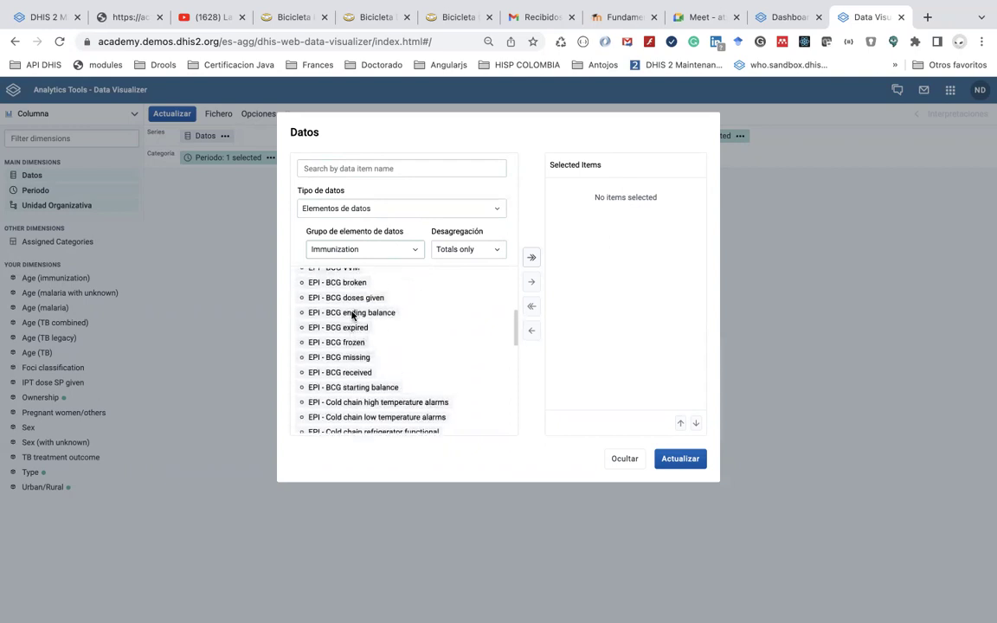
scroll(353, 316, "up", 1)
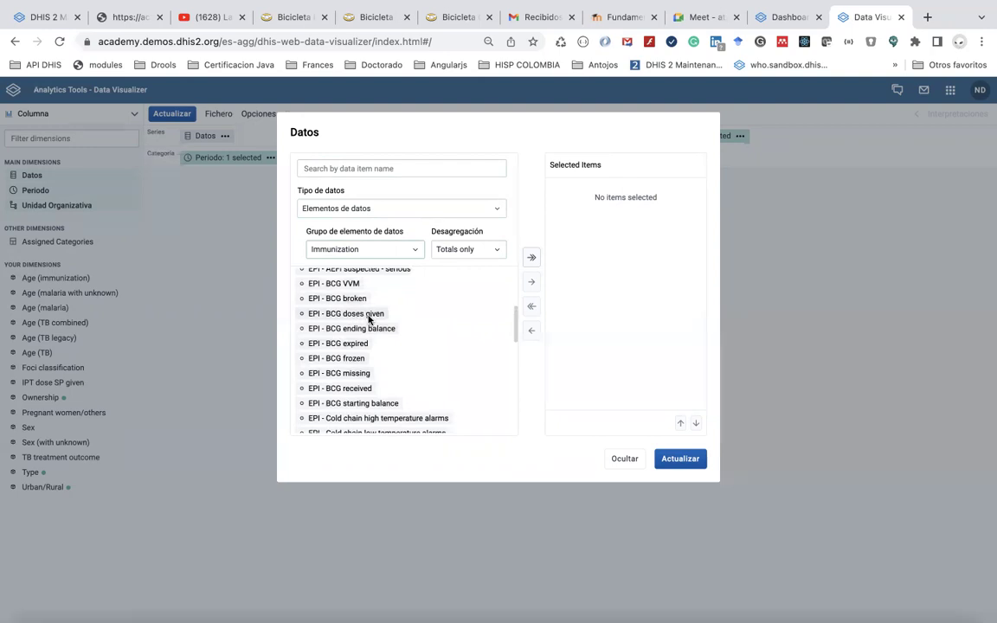
Add BCG doses given, broken, missing and frozen, then update the chart
left_click(369, 313)
left_click(369, 313)
double_click(368, 316)
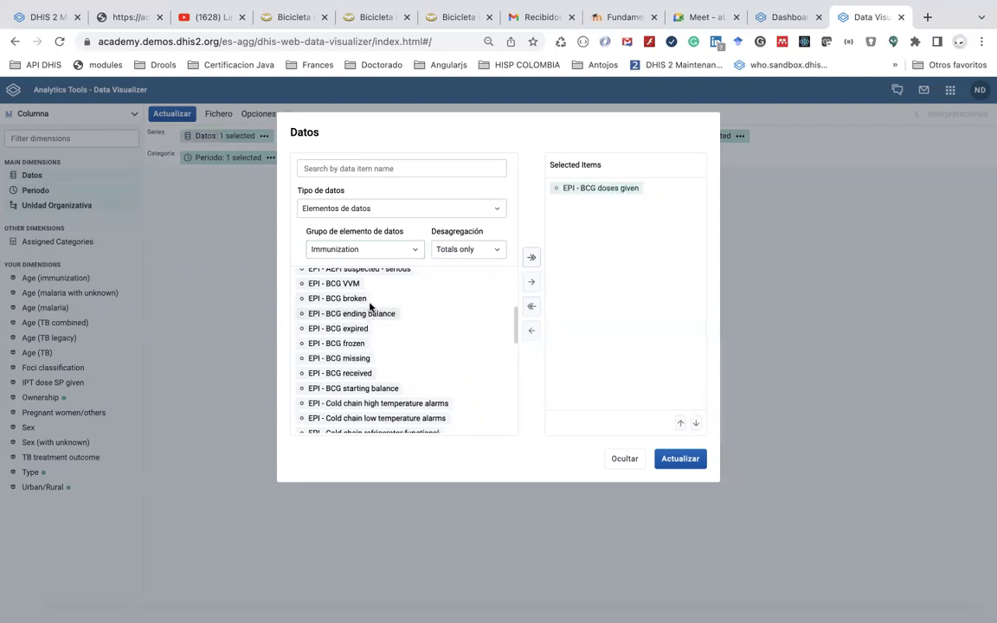
double_click(363, 300)
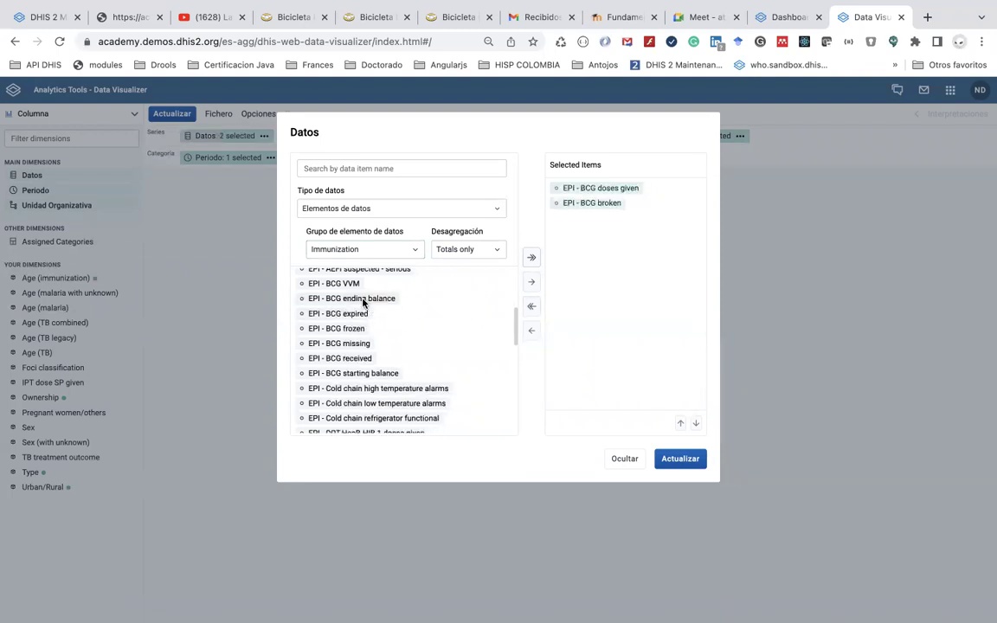
double_click(363, 343)
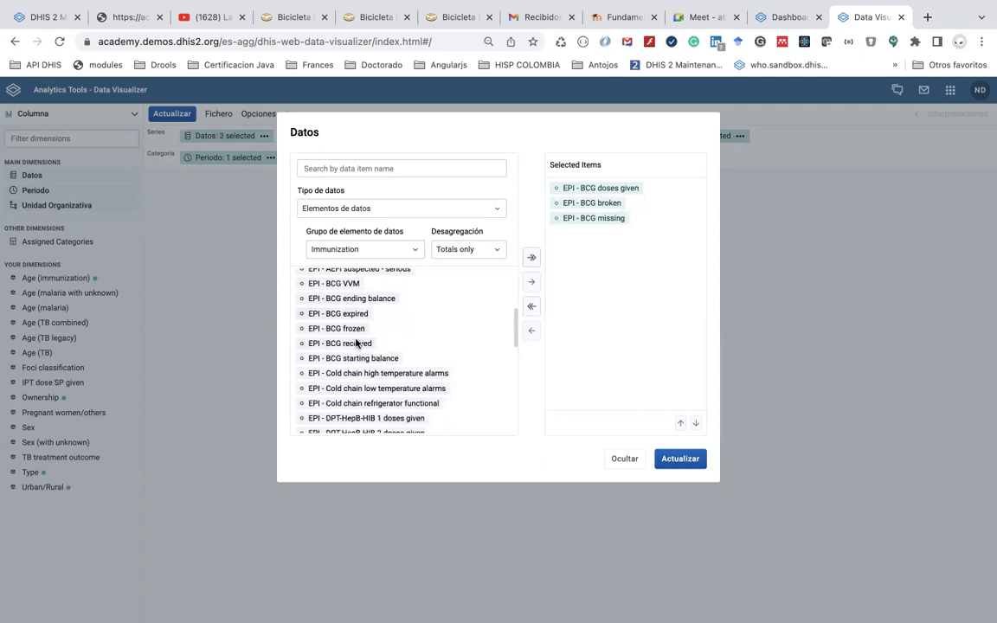
double_click(355, 329)
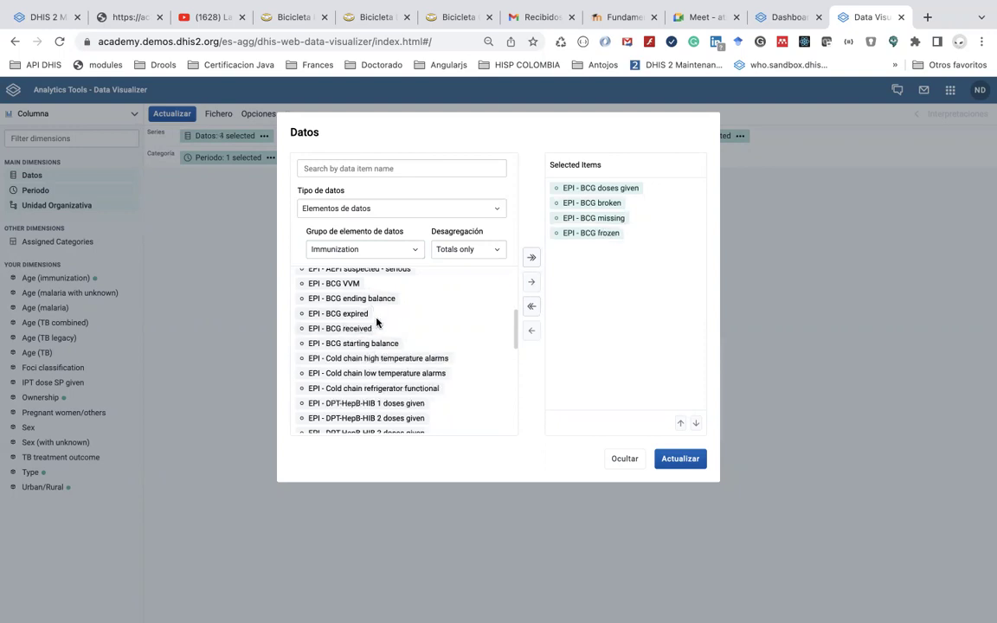
scroll(378, 316, "up", 1)
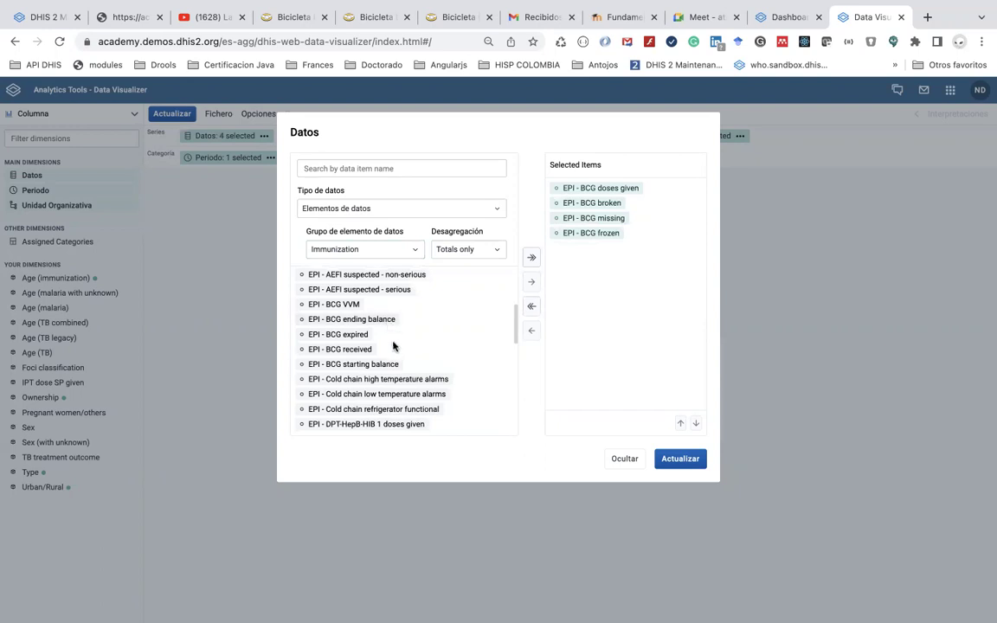
scroll(394, 347, "down", 3)
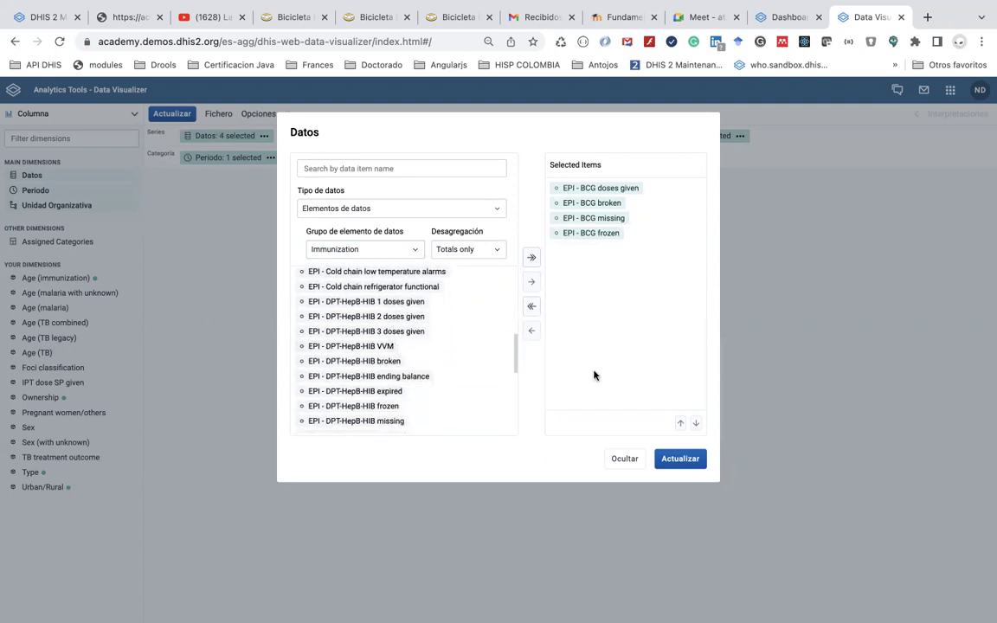
left_click(672, 458)
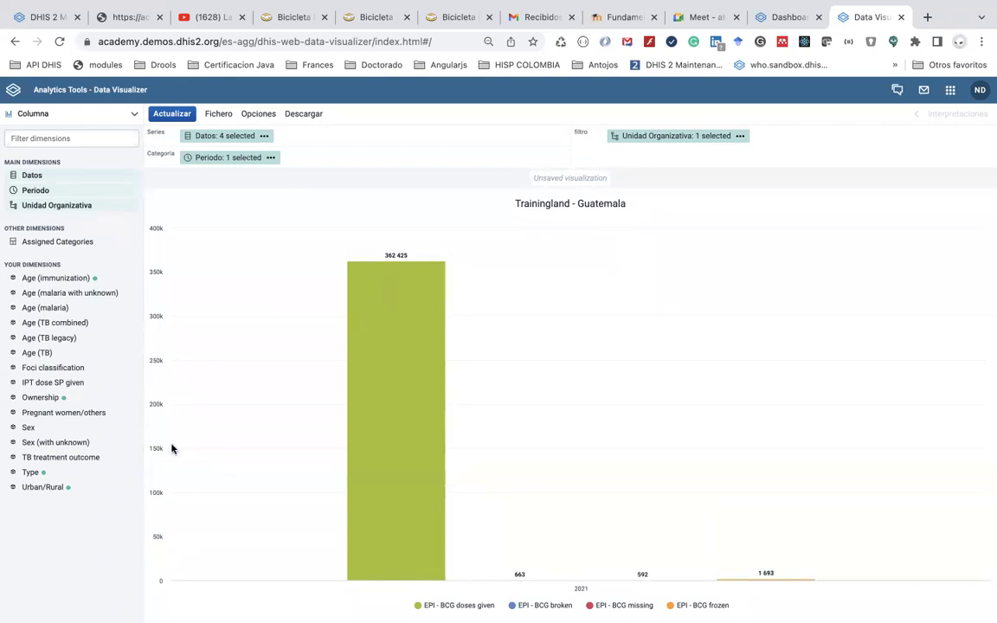
Replace the El año pasado period with Últimos 12 meses and update the chart
left_click(270, 158)
left_click(223, 161)
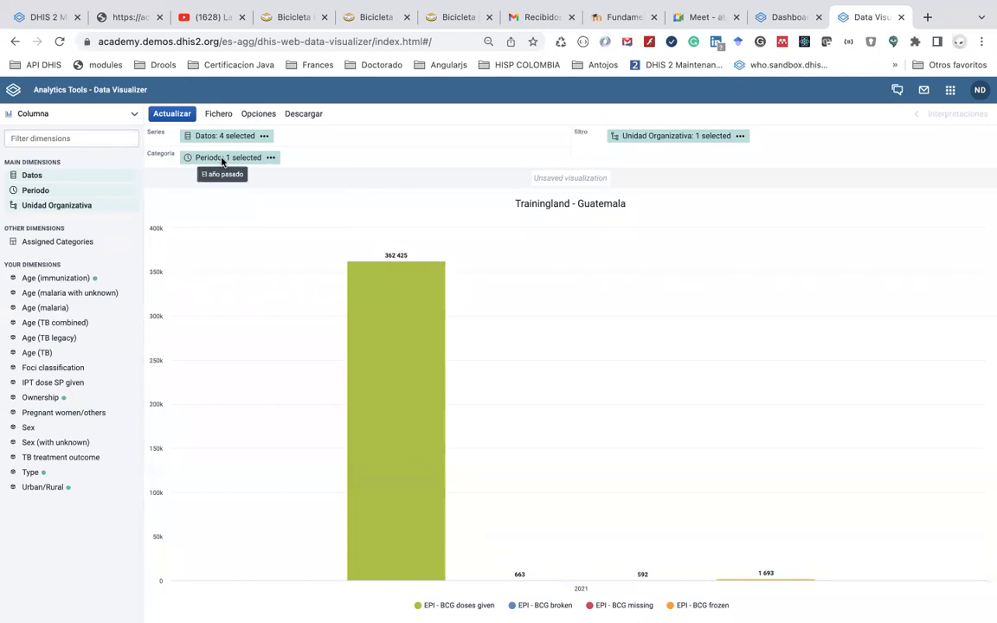
left_click(223, 160)
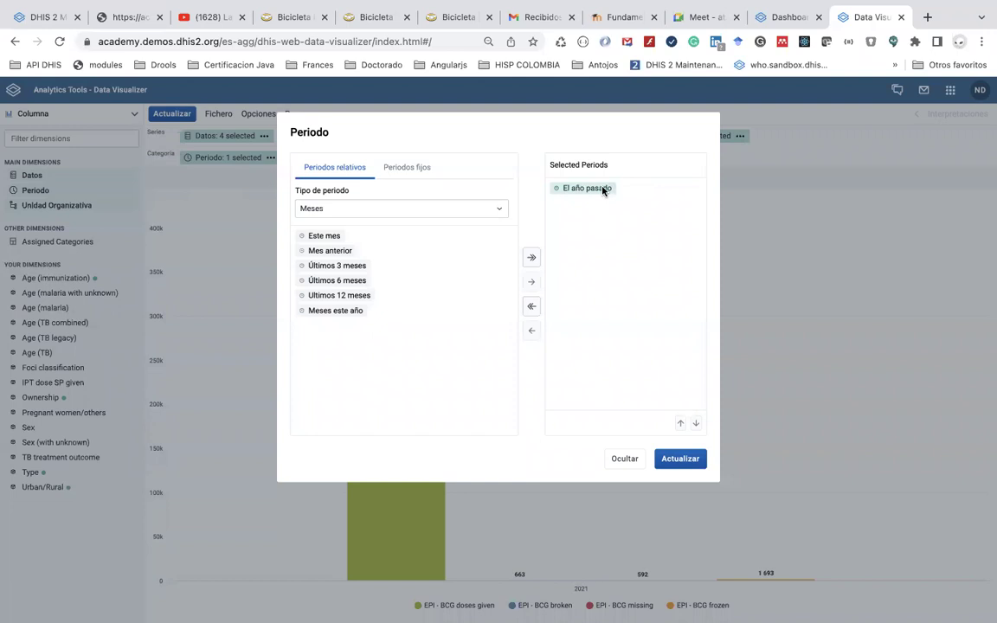
double_click(603, 191)
left_click(354, 299)
double_click(354, 298)
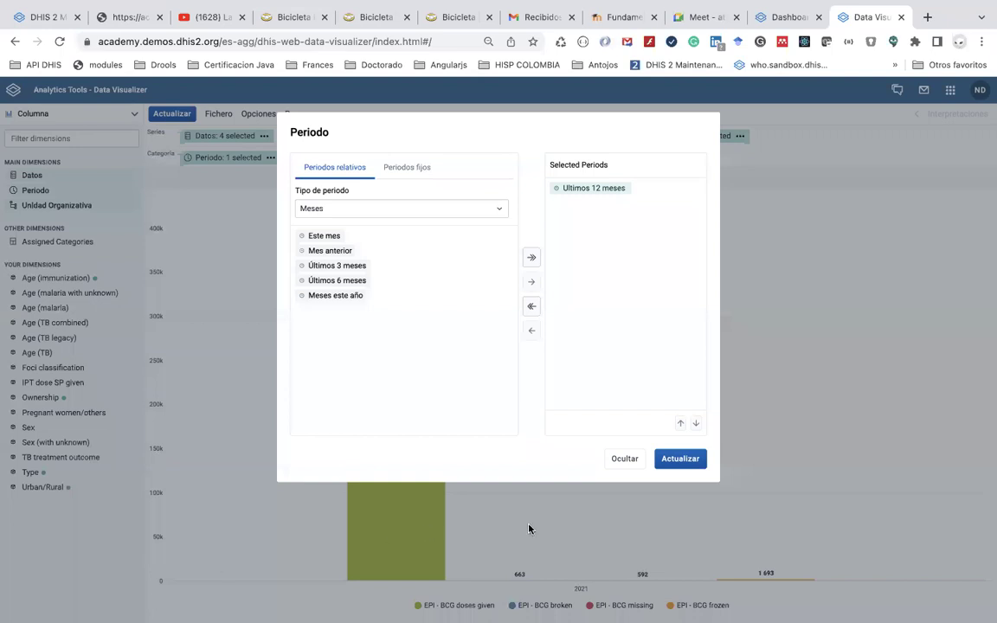
left_click(679, 458)
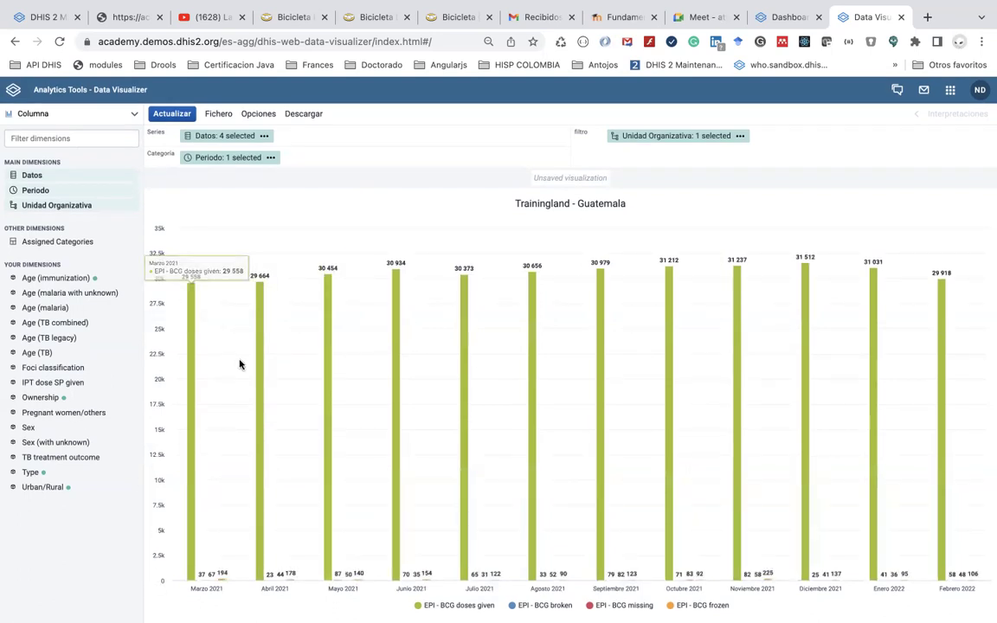
Set the organisation unit to Animal Region, update, and choose Tabla dinámica as the type
left_click(731, 136)
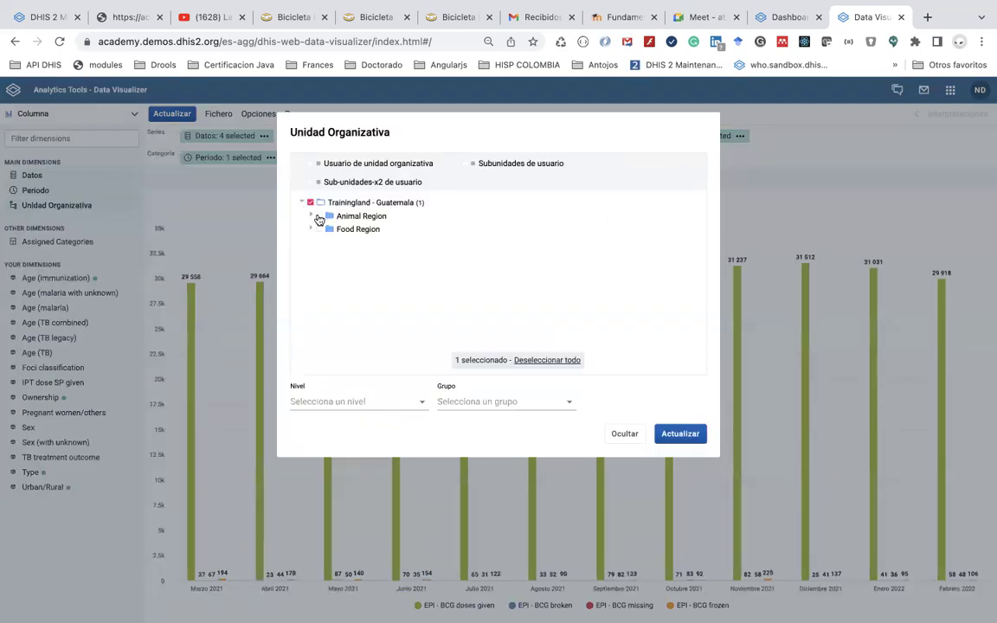
left_click(319, 215)
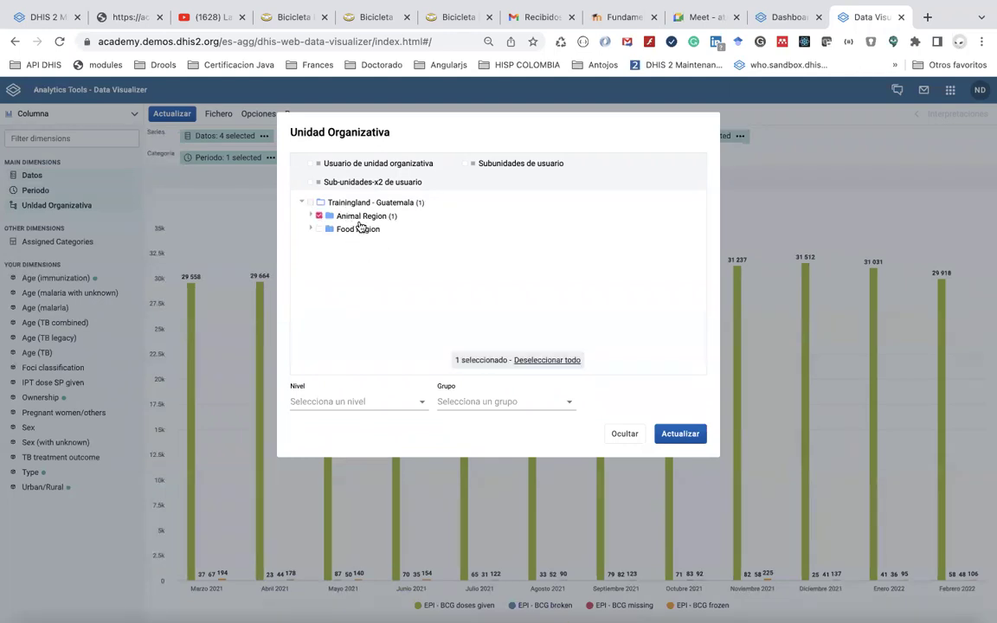
left_click(680, 433)
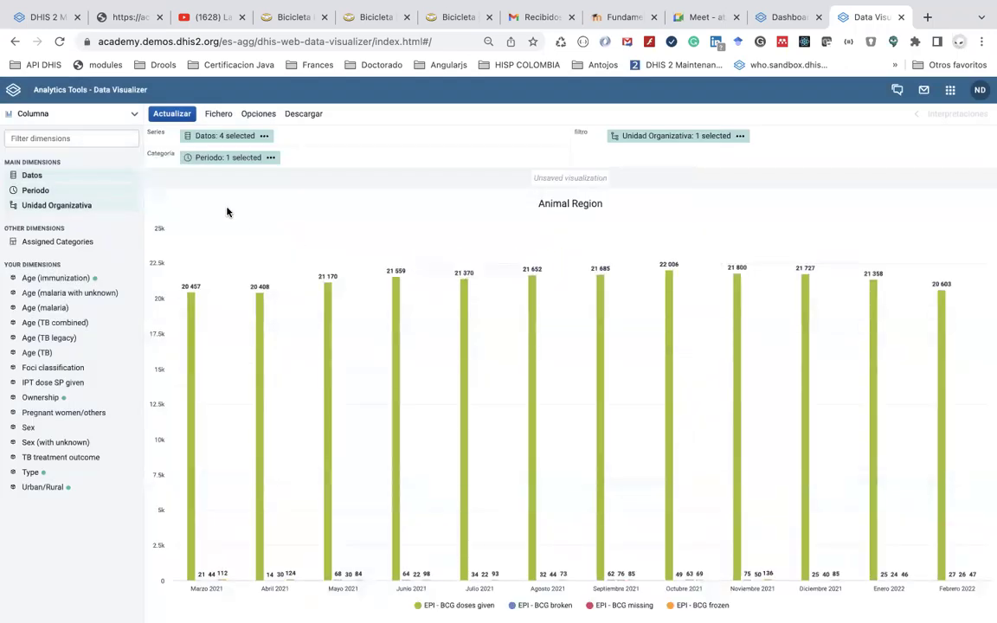
left_click(77, 111)
left_click(75, 145)
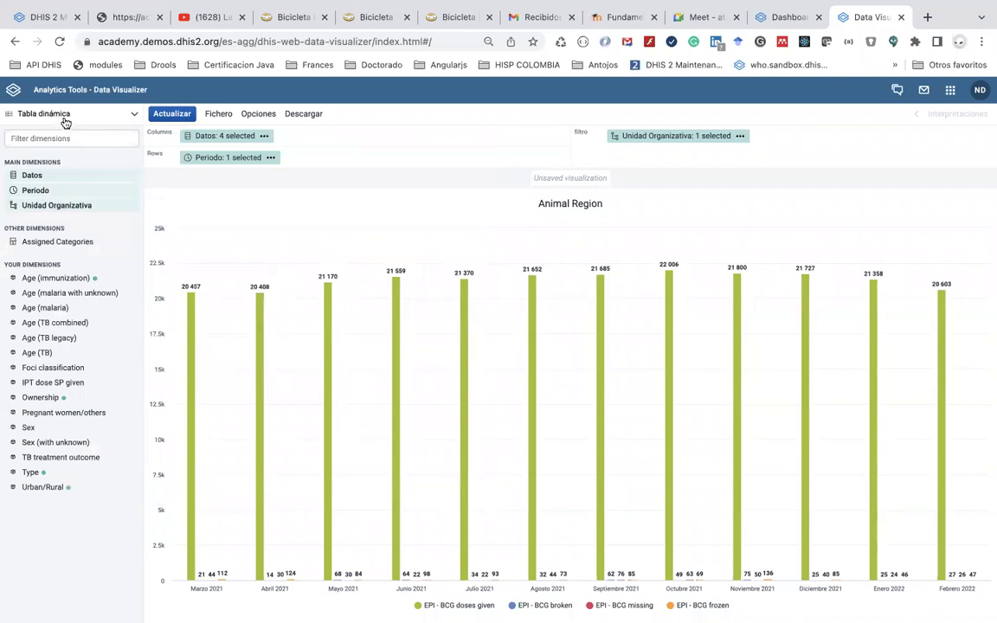
Render the pivot table with Periodo in columns and the BCG data items in rows
left_click(172, 116)
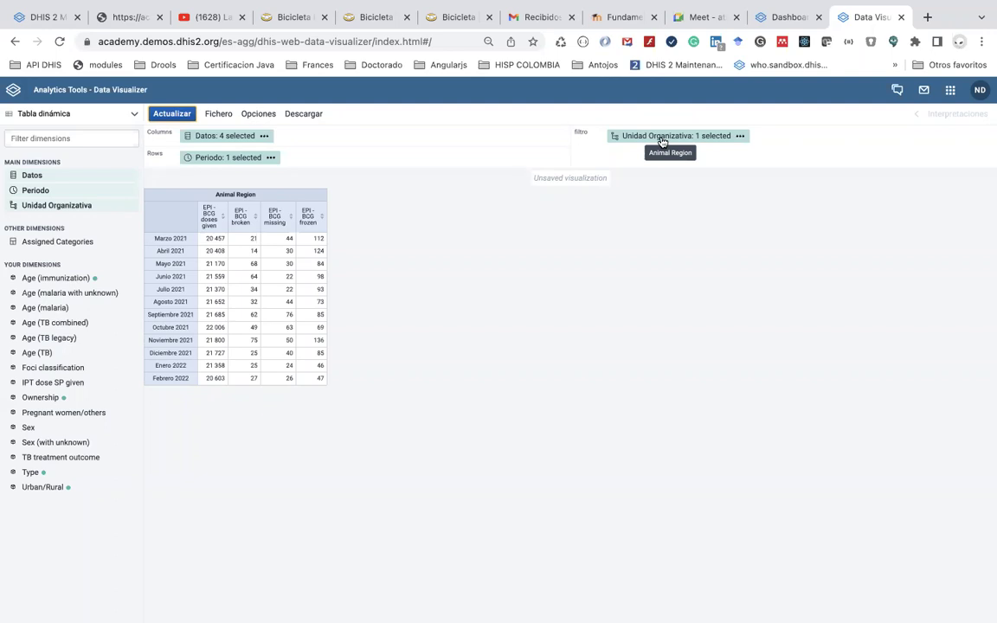
left_click_drag(249, 158, 351, 137)
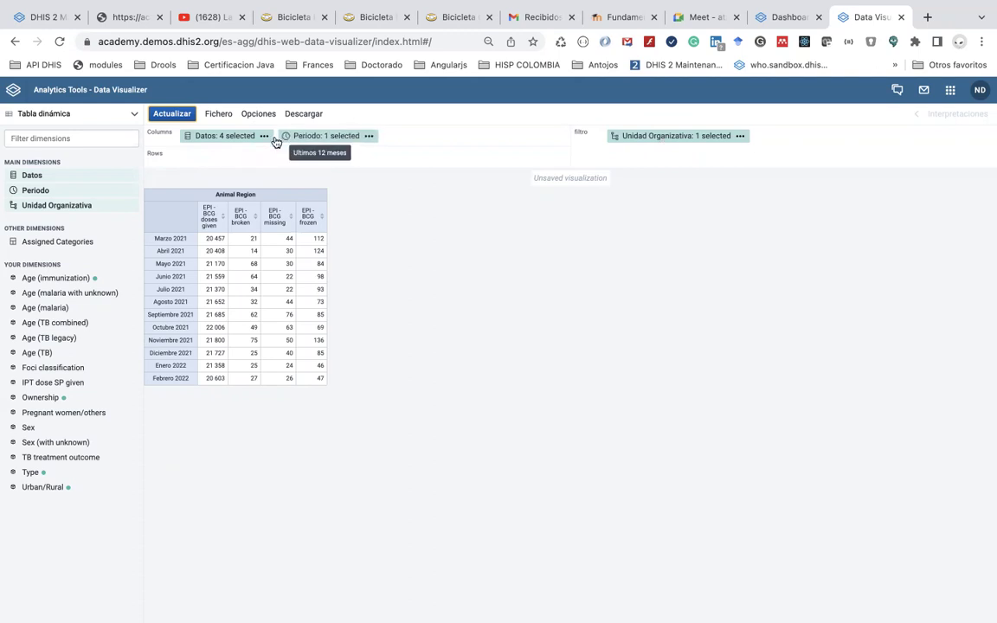
left_click_drag(249, 139, 249, 158)
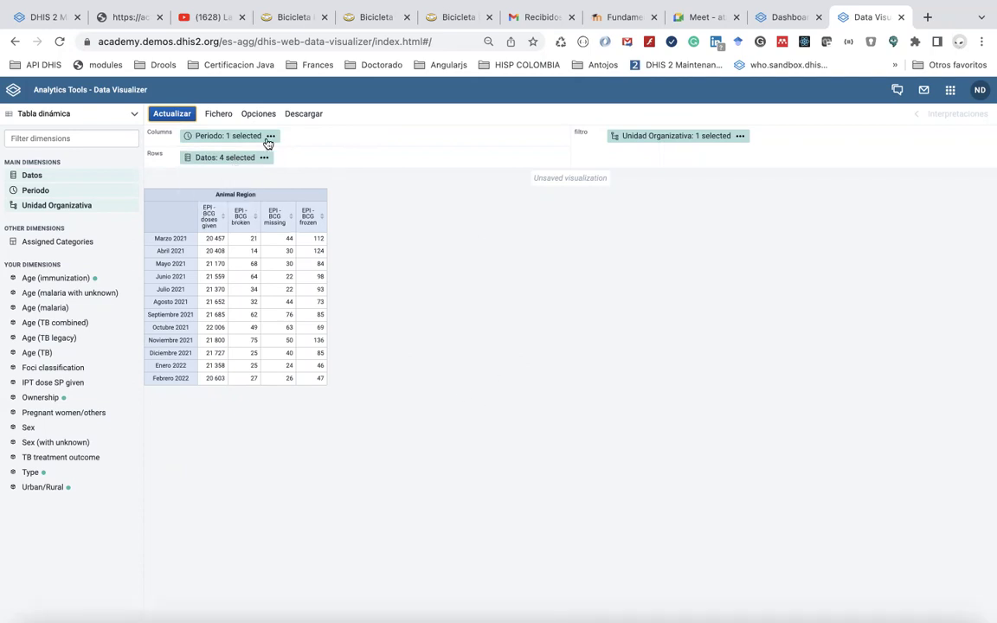
left_click(178, 115)
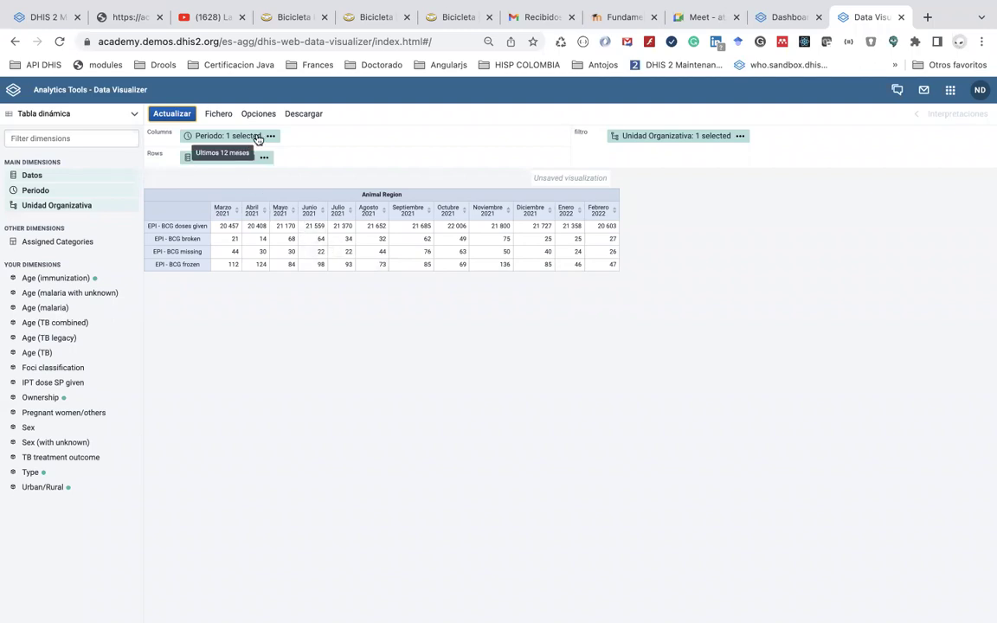
left_click(257, 140)
left_click(570, 196)
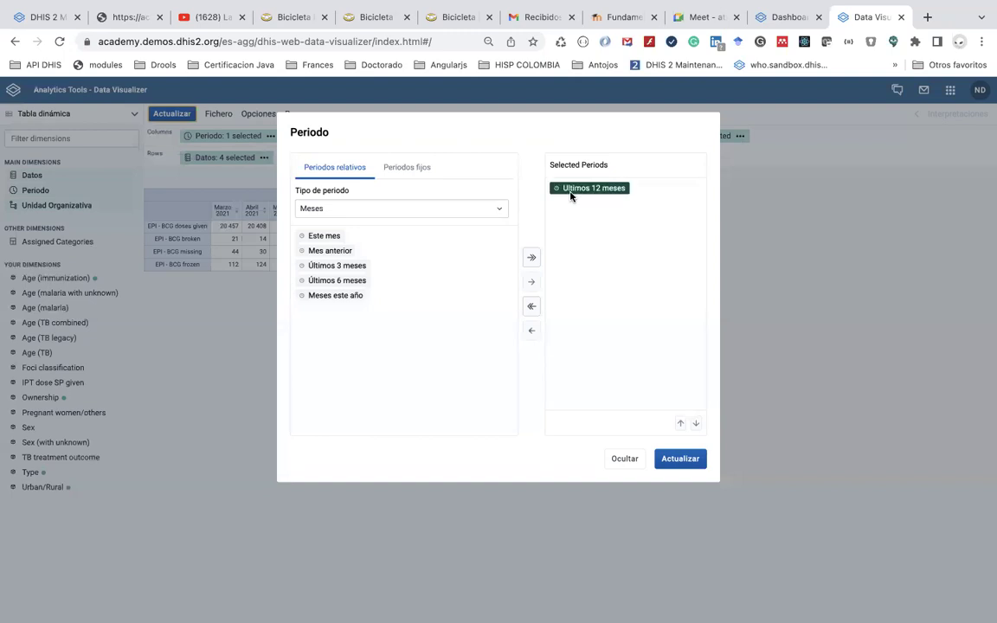
double_click(570, 196)
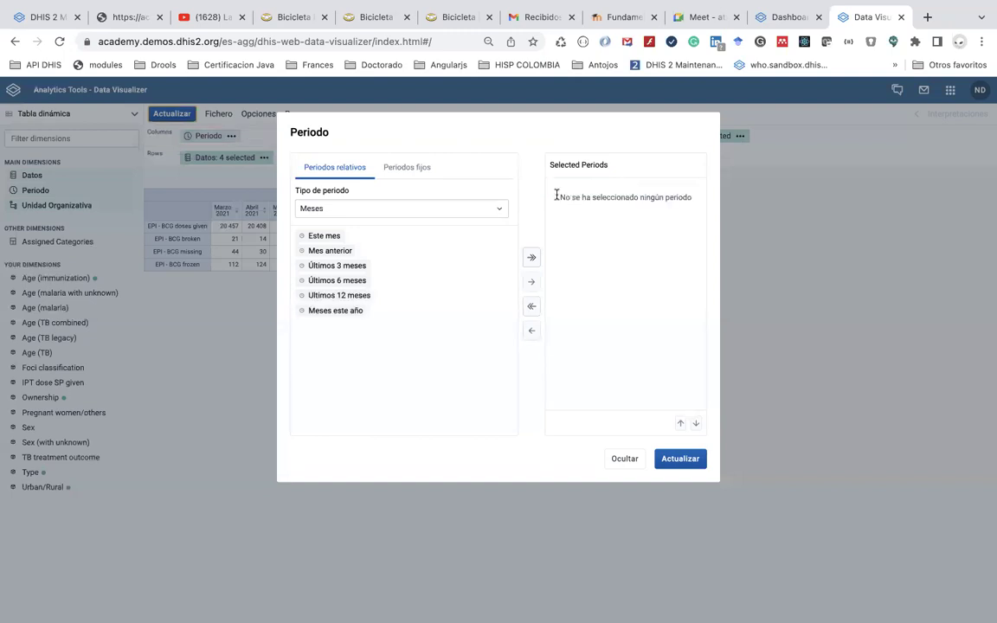
left_click(351, 211)
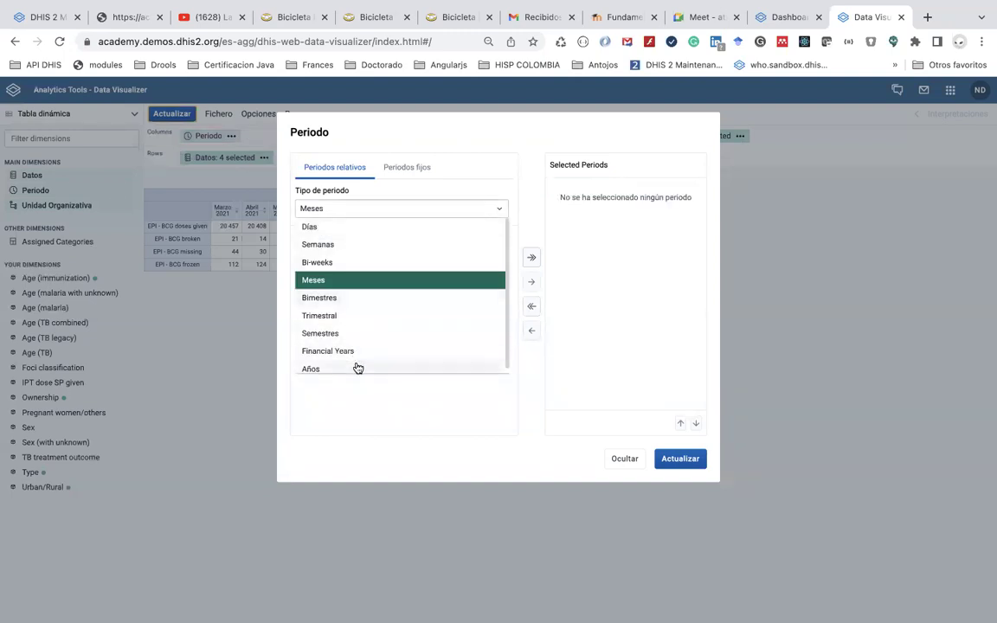
left_click(358, 368)
double_click(349, 251)
left_click(685, 464)
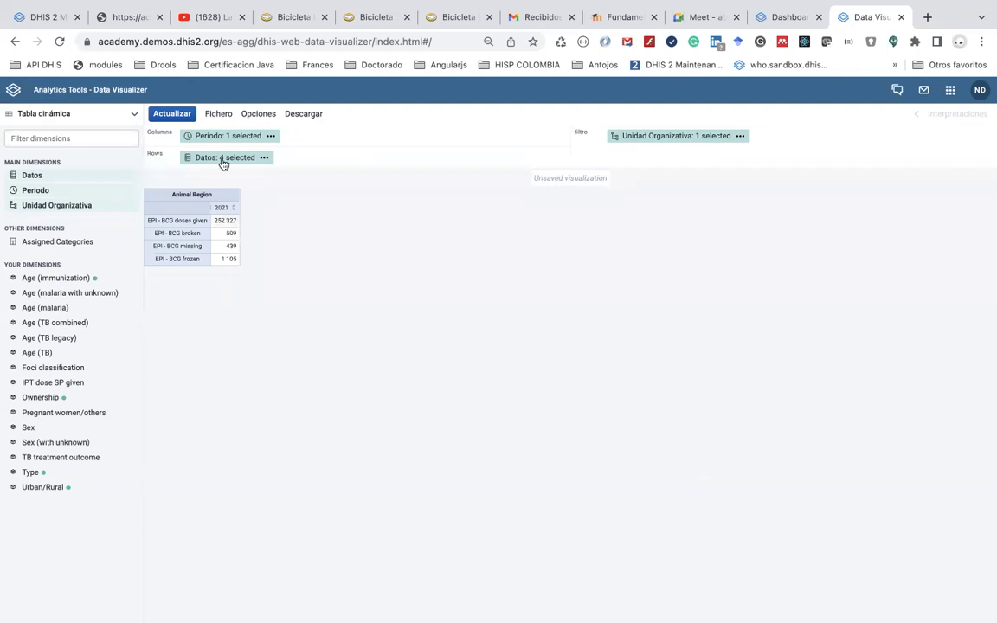
left_click_drag(233, 158, 242, 137)
left_click(170, 112)
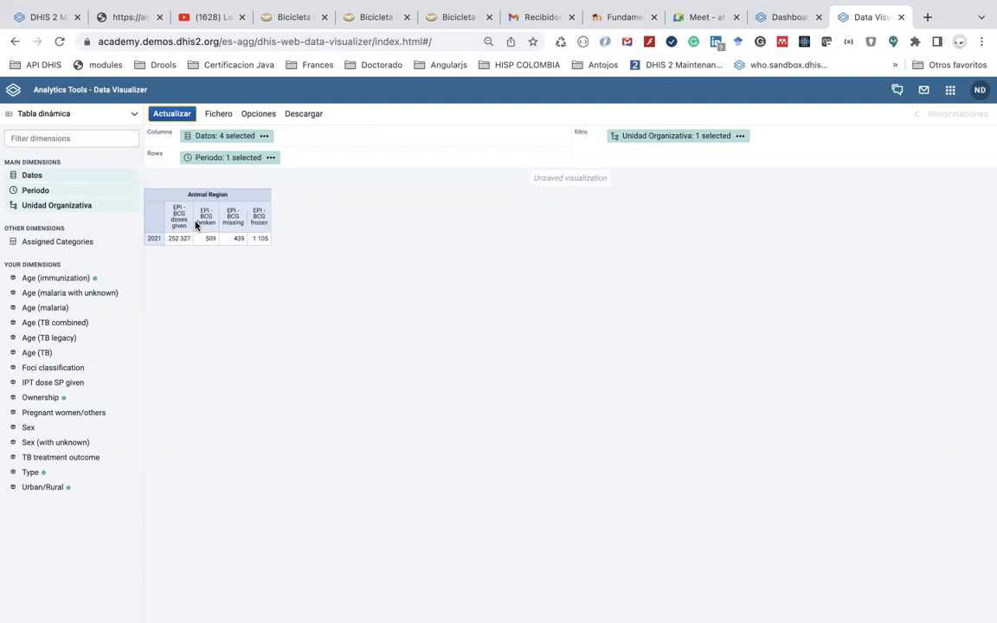
scroll(195, 225, "up", 5)
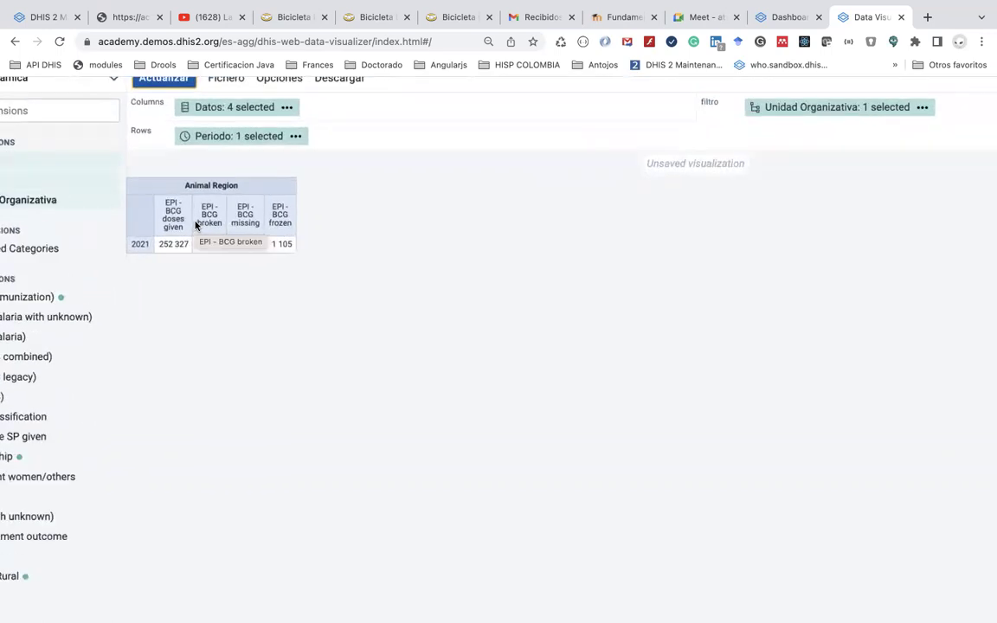
scroll(289, 262, "left", 2)
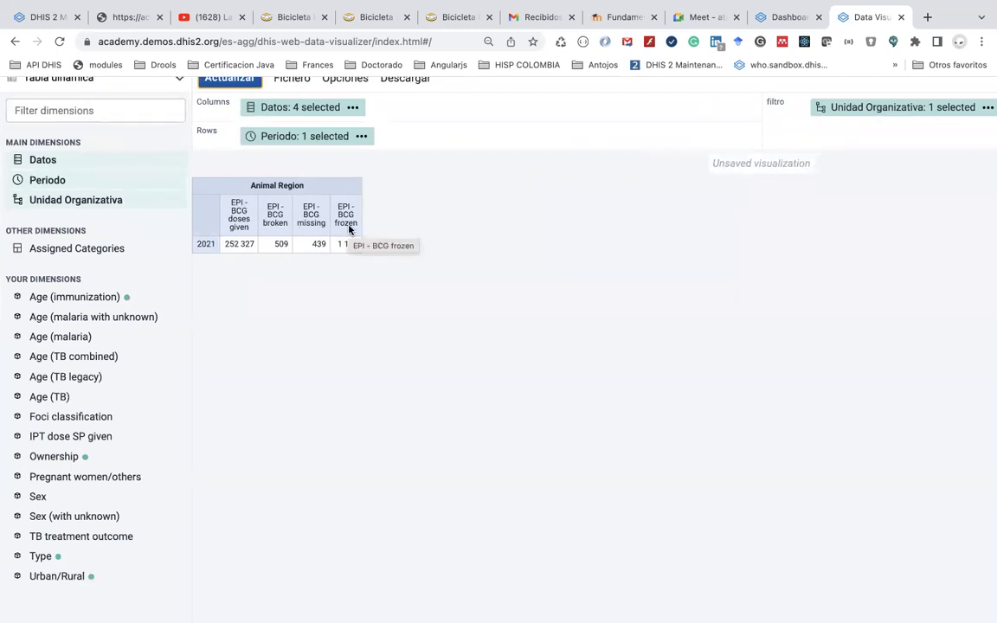
scroll(351, 232, "up", 1)
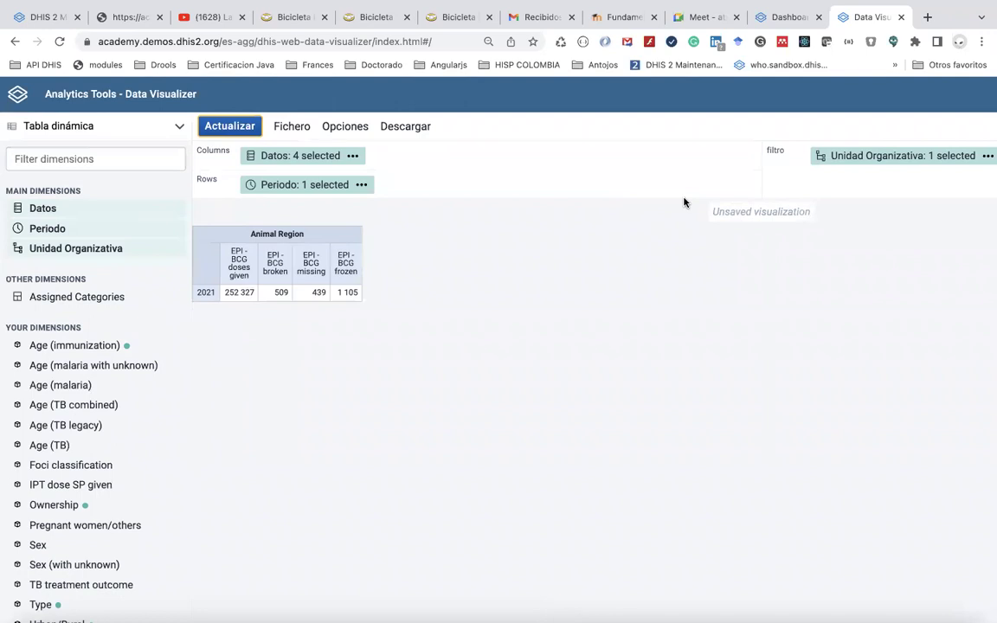
Select Trainingland - Guatemala at the Facility level as the organisation unit and update
left_click(124, 248)
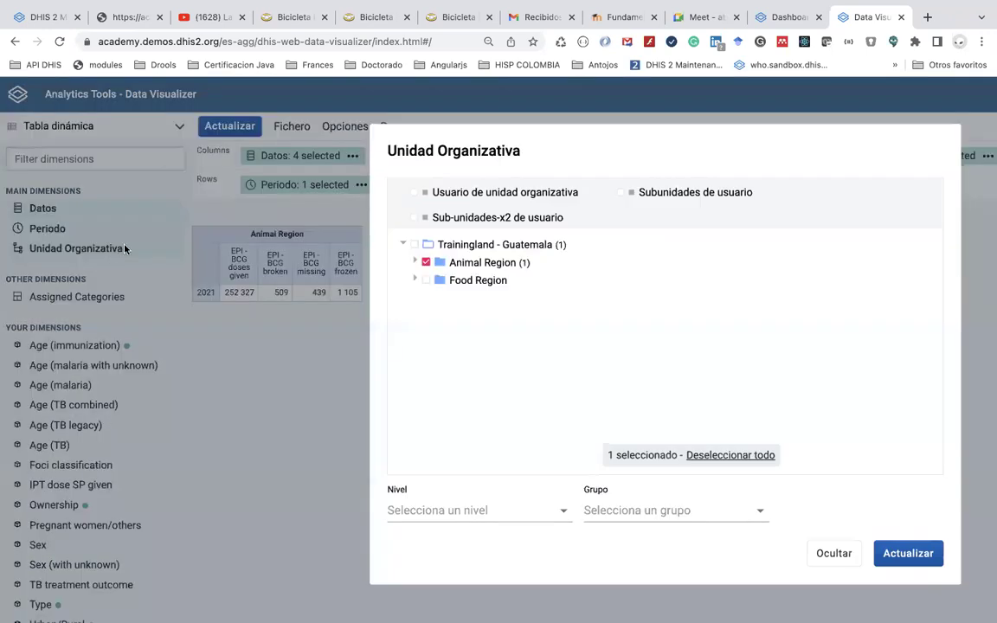
left_click(414, 245)
scroll(462, 499, "down", 1)
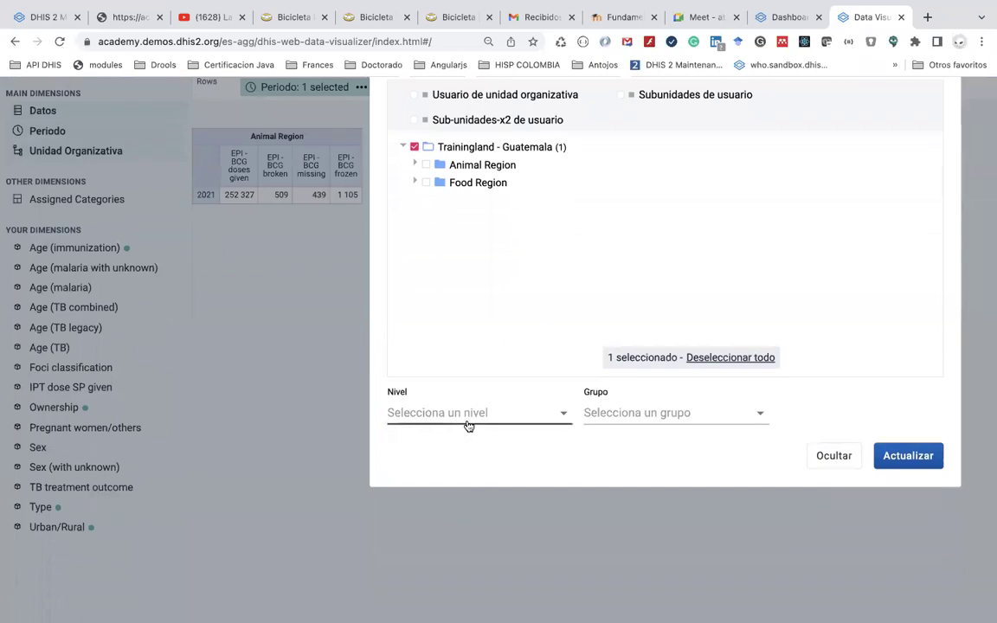
left_click(471, 509)
scroll(472, 457, "down", 1)
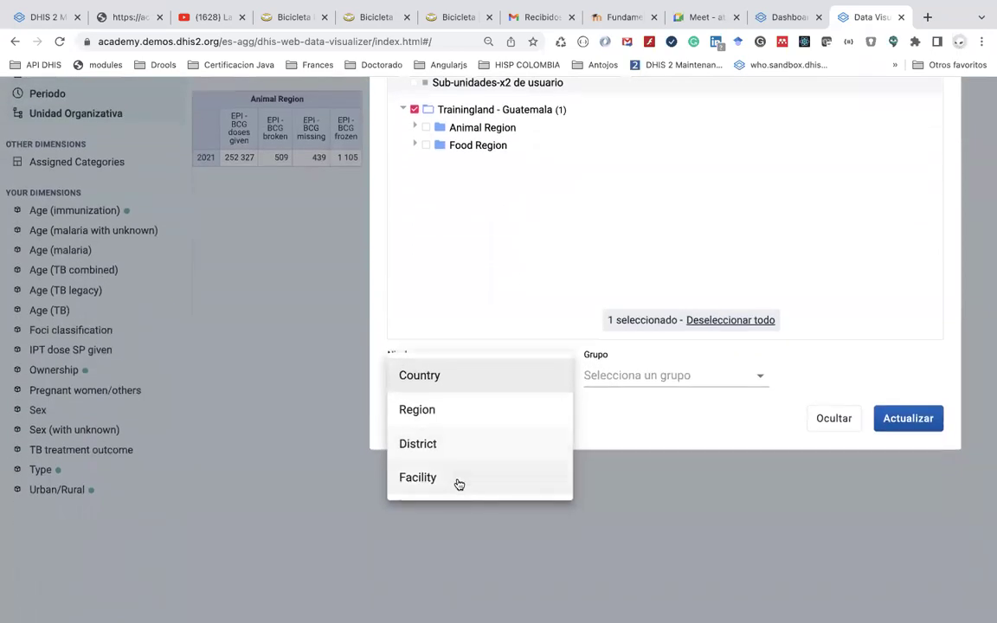
left_click(466, 254)
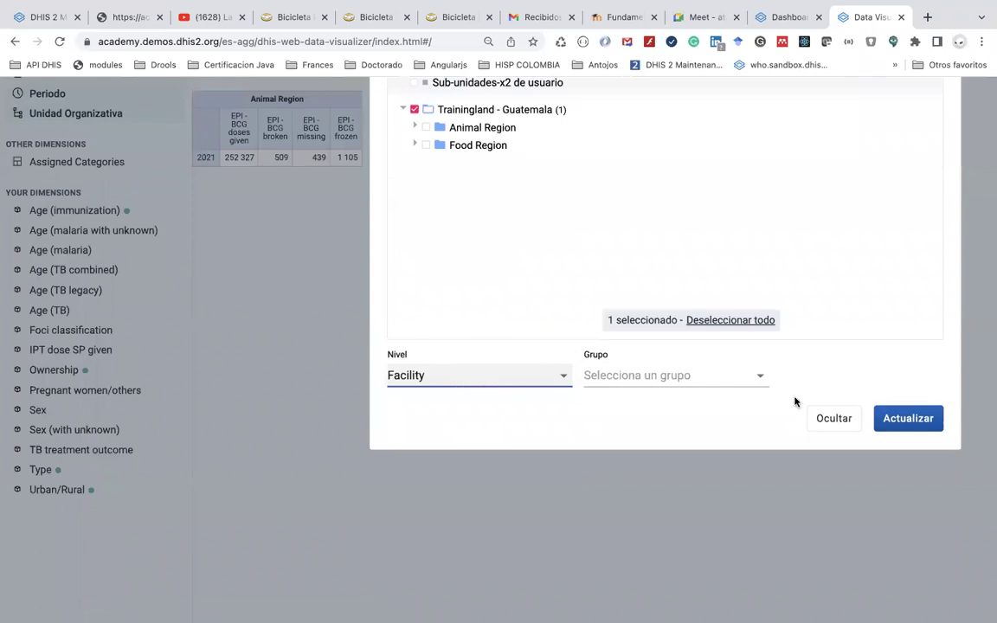
left_click(893, 420)
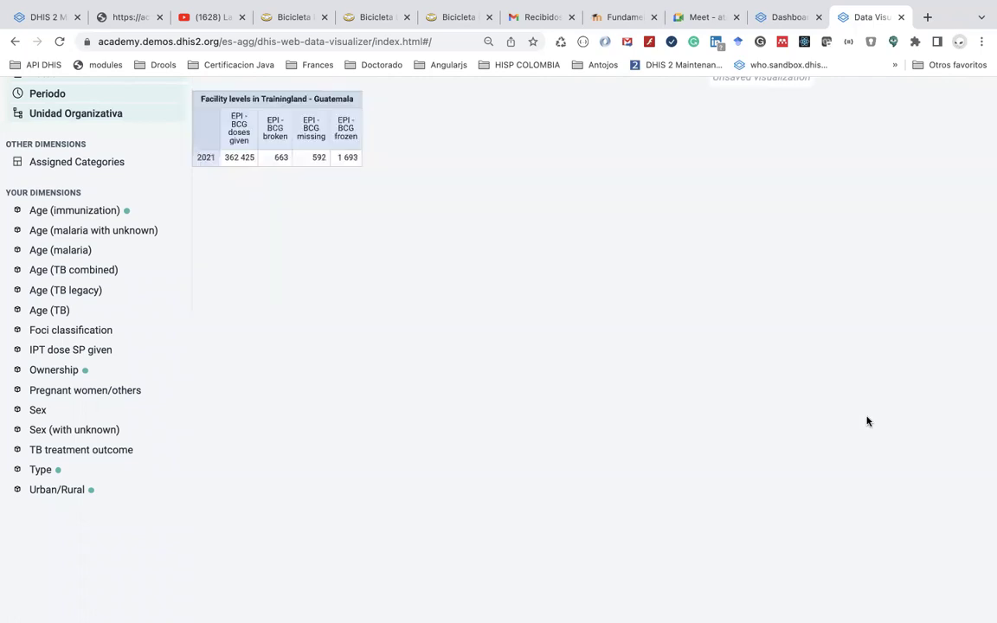
Move Unidad Organizativa into rows and Periodo into the filter, then update the table
scroll(293, 131, "up", 3)
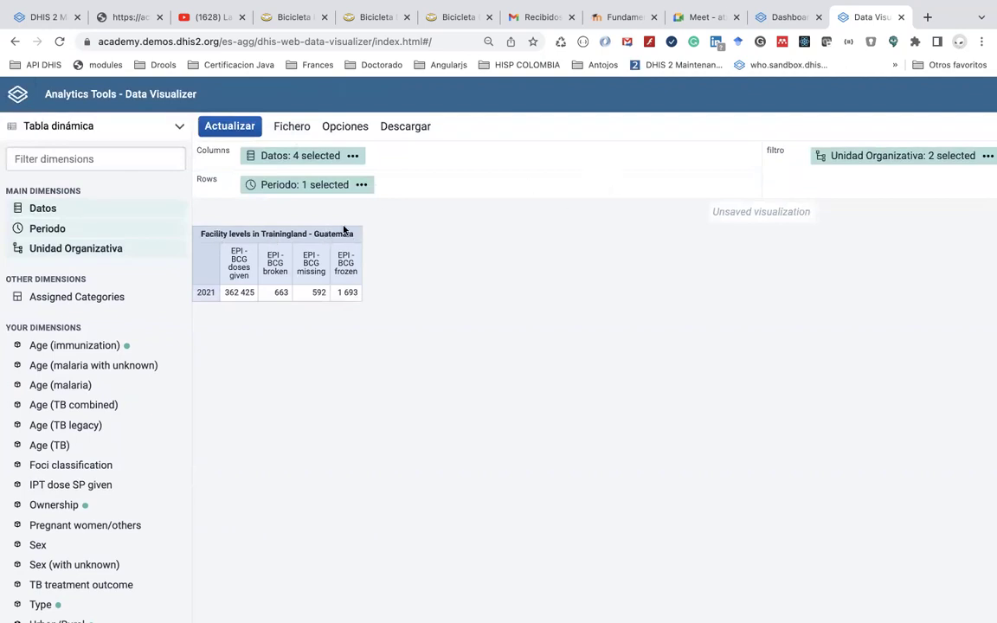
mouse_move(829, 162)
left_click_drag(830, 162, 476, 186)
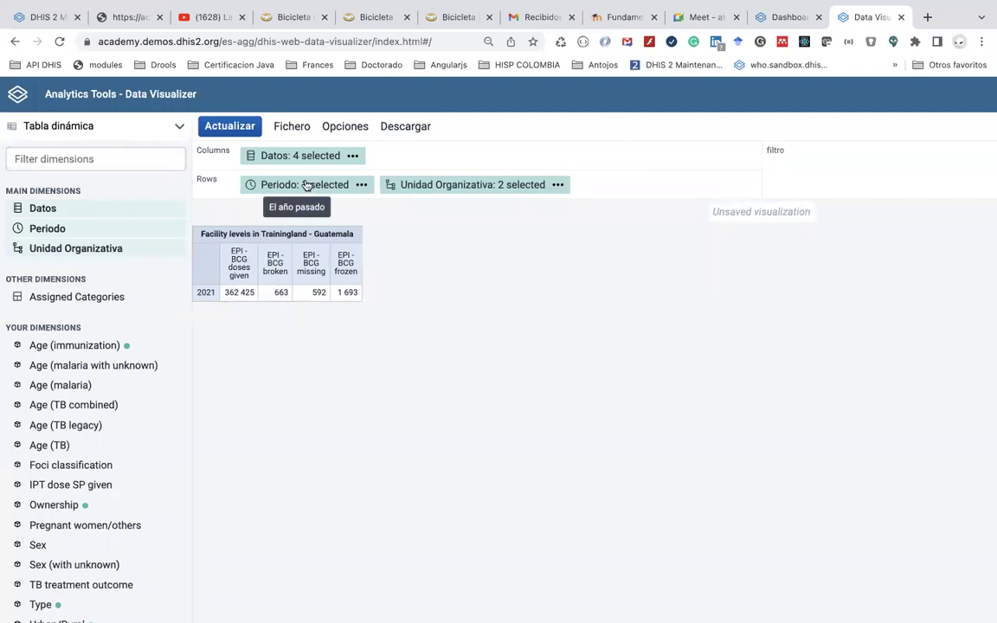
left_click_drag(306, 185, 825, 158)
left_click_drag(424, 157, 865, 156)
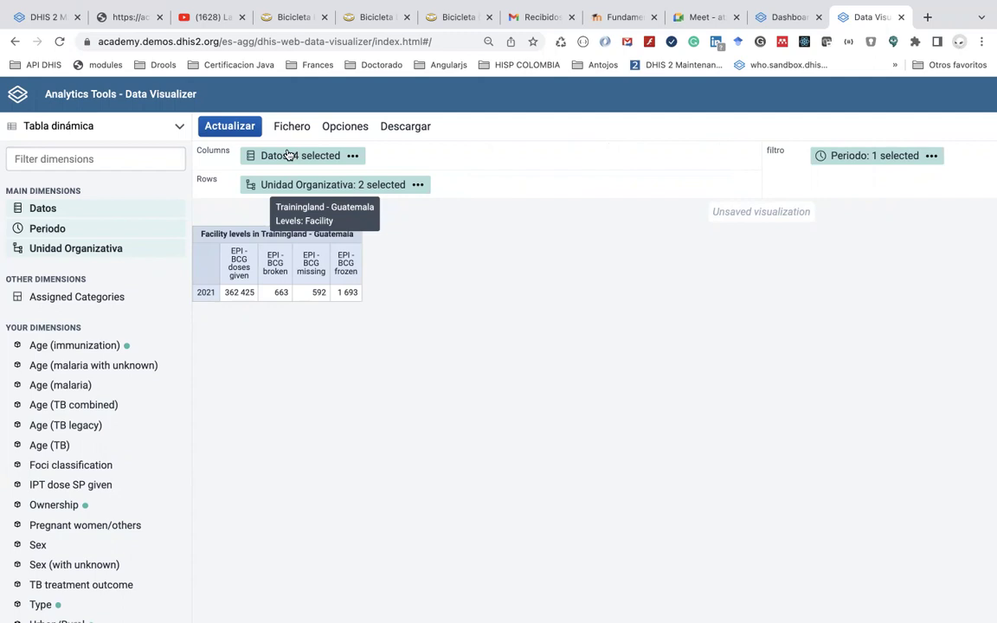
left_click(242, 128)
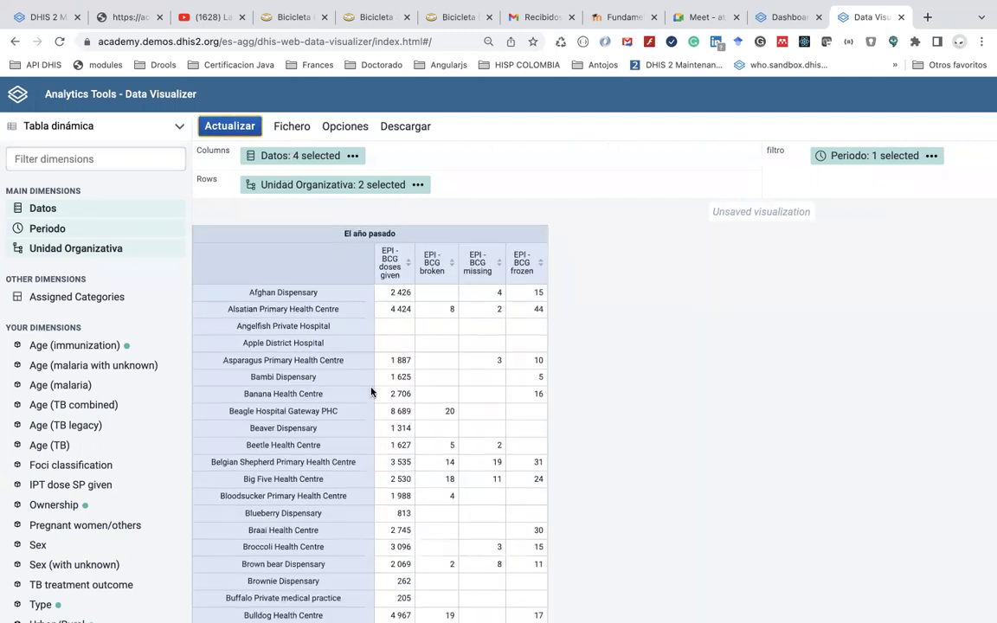
scroll(371, 392, "down", 5)
scroll(371, 392, "down", 10)
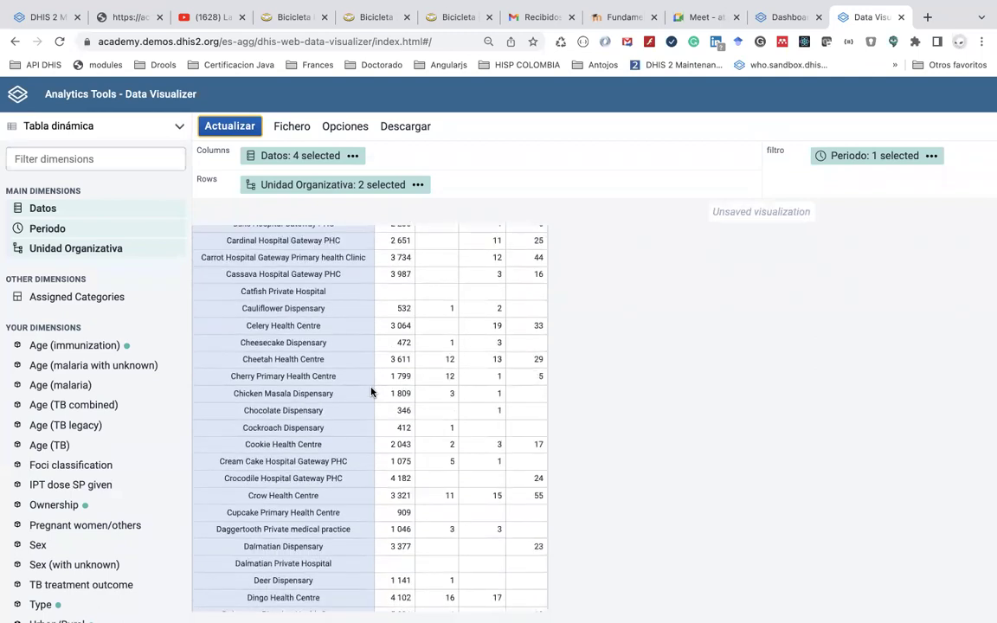
scroll(371, 392, "up", 8)
scroll(398, 262, "up", 10)
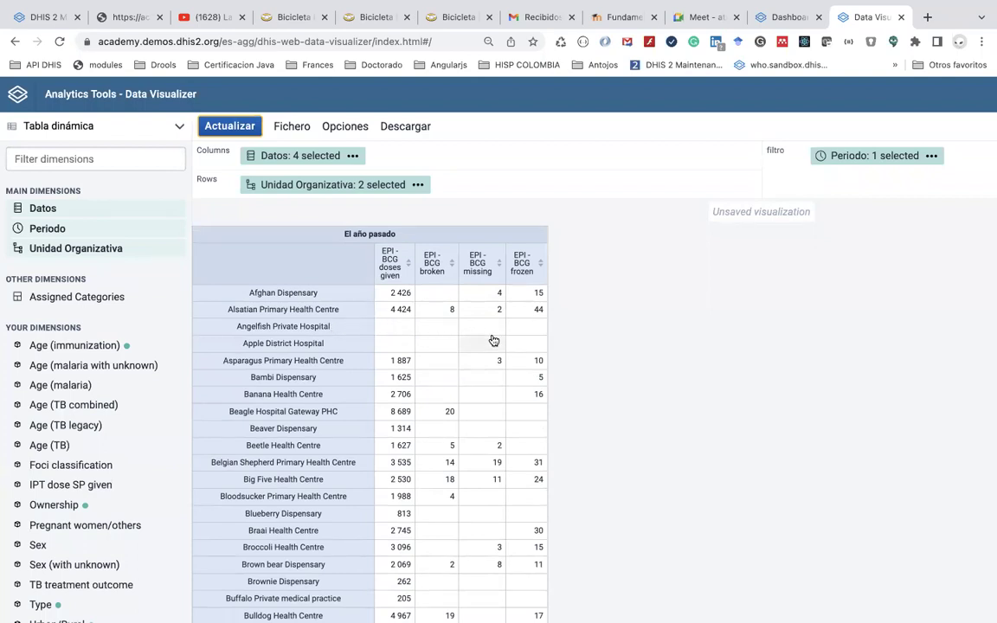
Tick Ocultar columnas vacías and Ocultar filas vacías in the table options
left_click(351, 128)
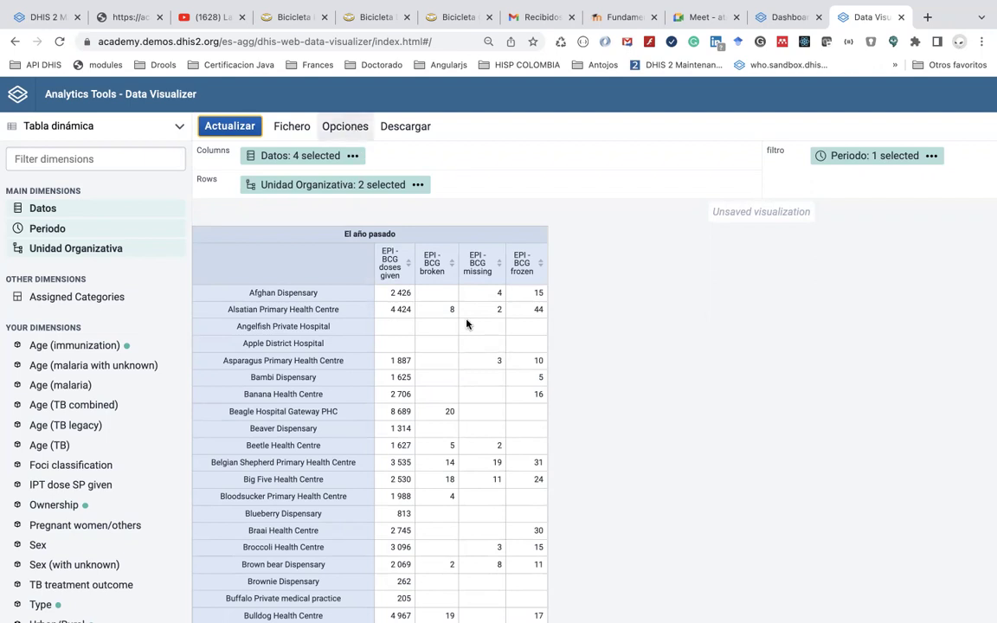
scroll(466, 323, "down", 1)
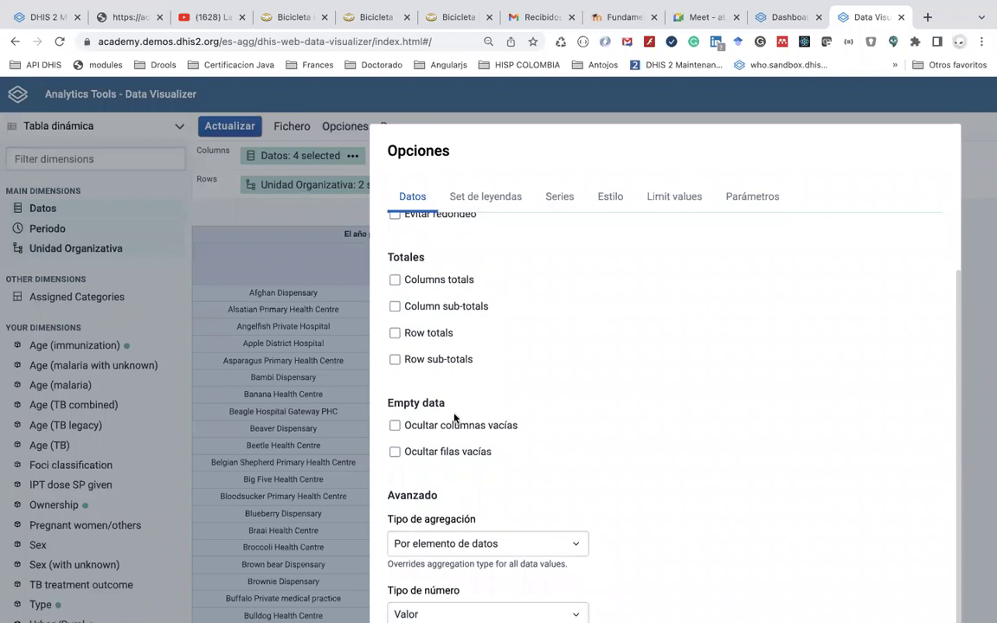
left_click(456, 424)
left_click(451, 451)
scroll(482, 415, "down", 3)
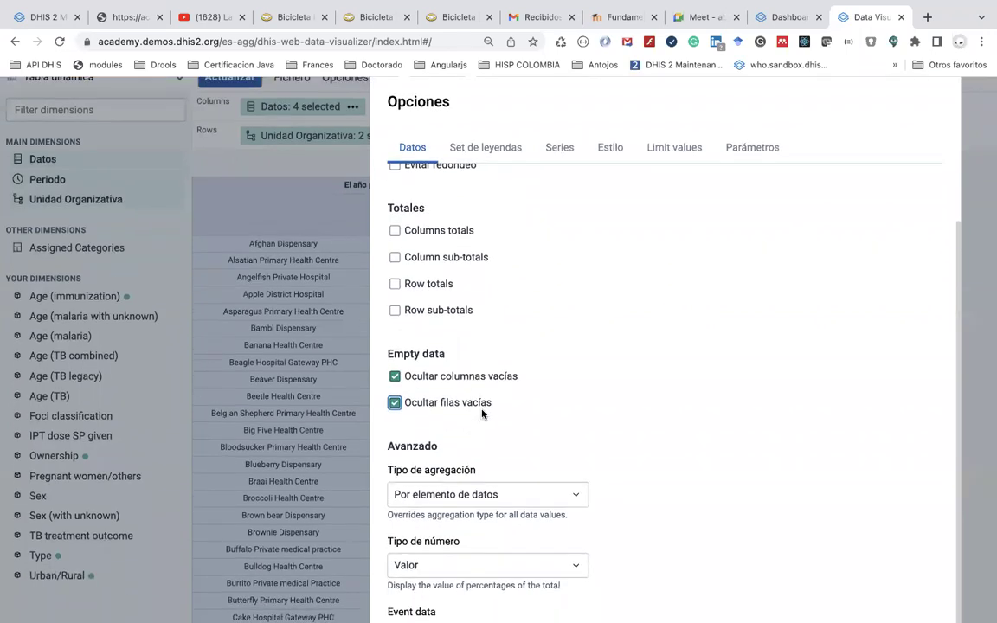
scroll(653, 442, "down", 1)
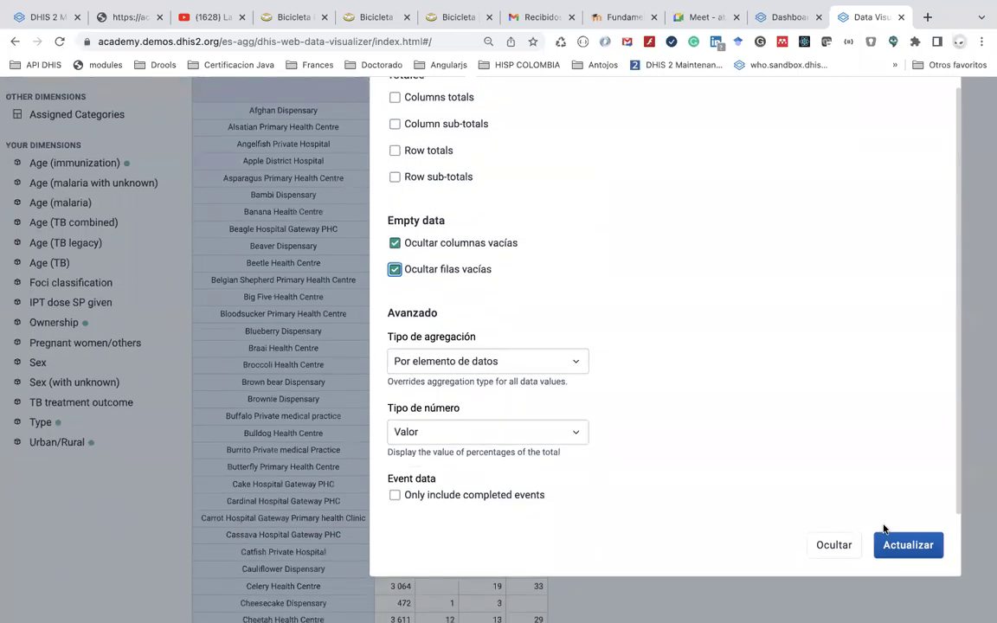
Apply the hide-empty settings, review the refreshed facility table, and reopen Opciones
key("Return")
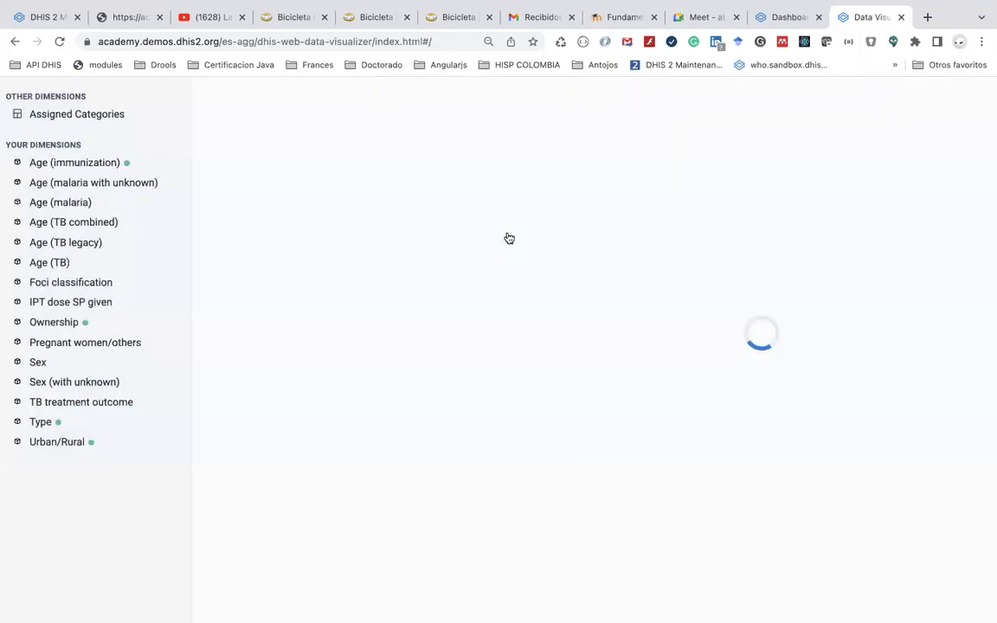
scroll(407, 352, "down", 1)
scroll(406, 351, "up", 1)
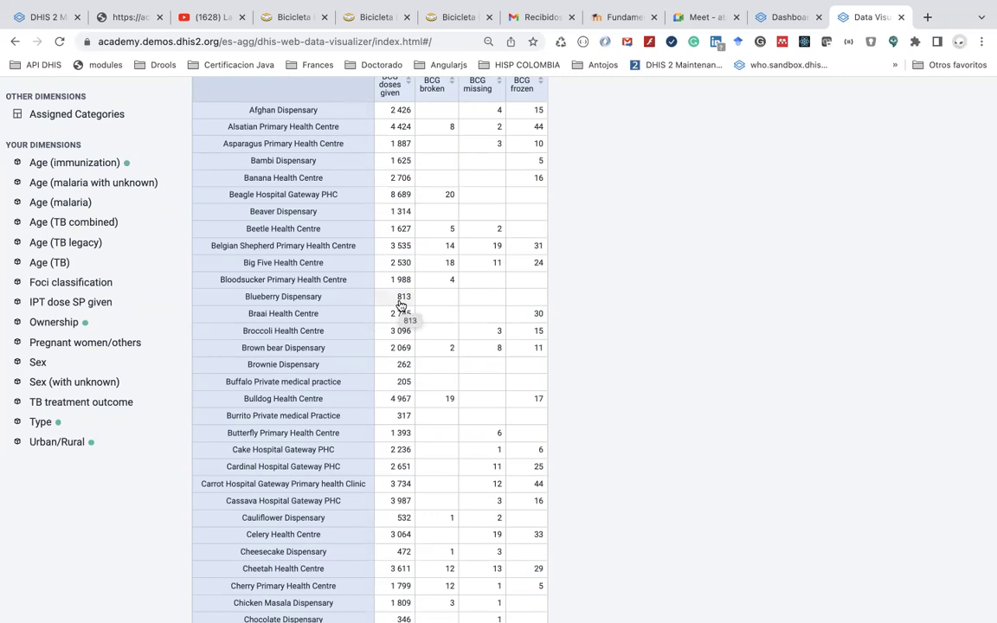
scroll(400, 306, "down", 5)
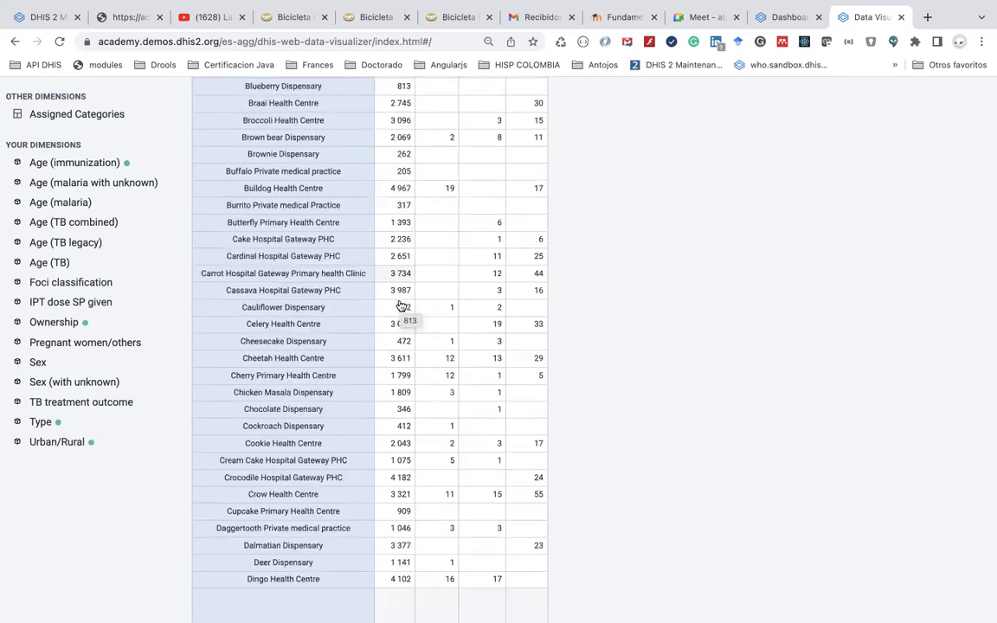
scroll(401, 305, "up", 5)
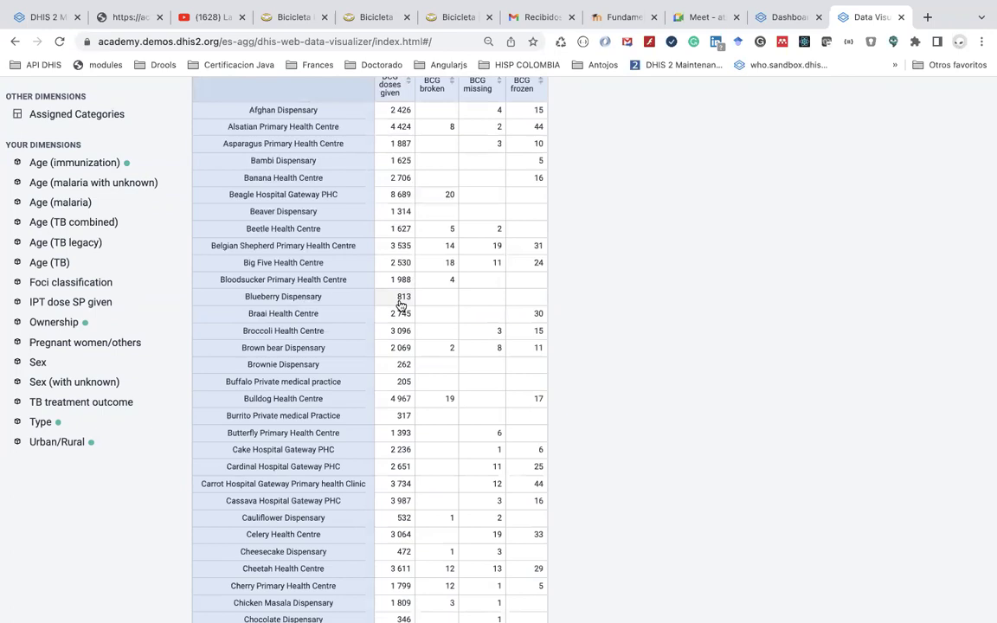
scroll(401, 305, "up", 2)
scroll(400, 306, "up", 2)
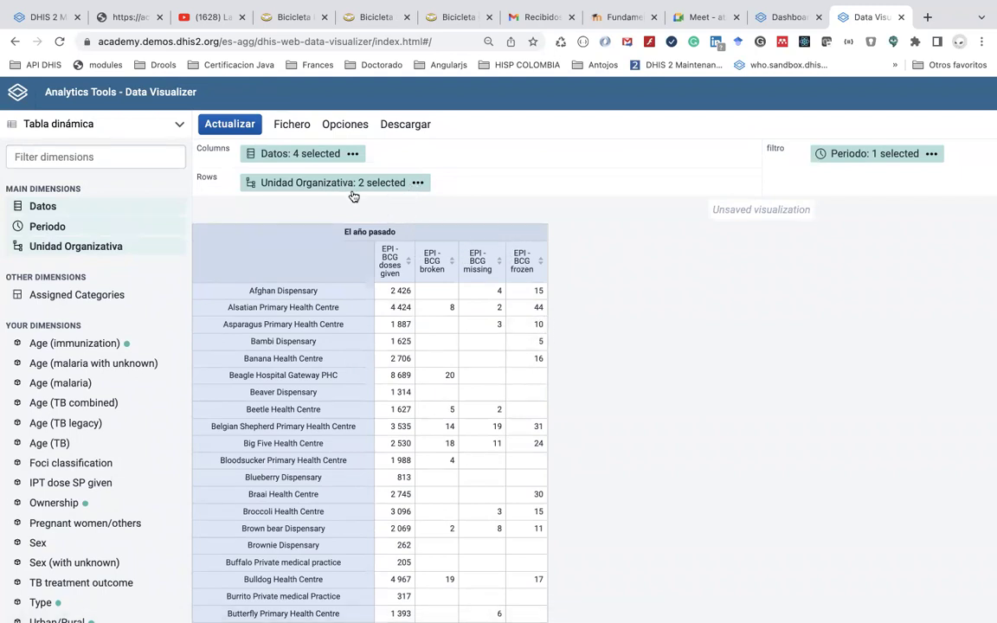
left_click(350, 128)
scroll(486, 331, "down", 1)
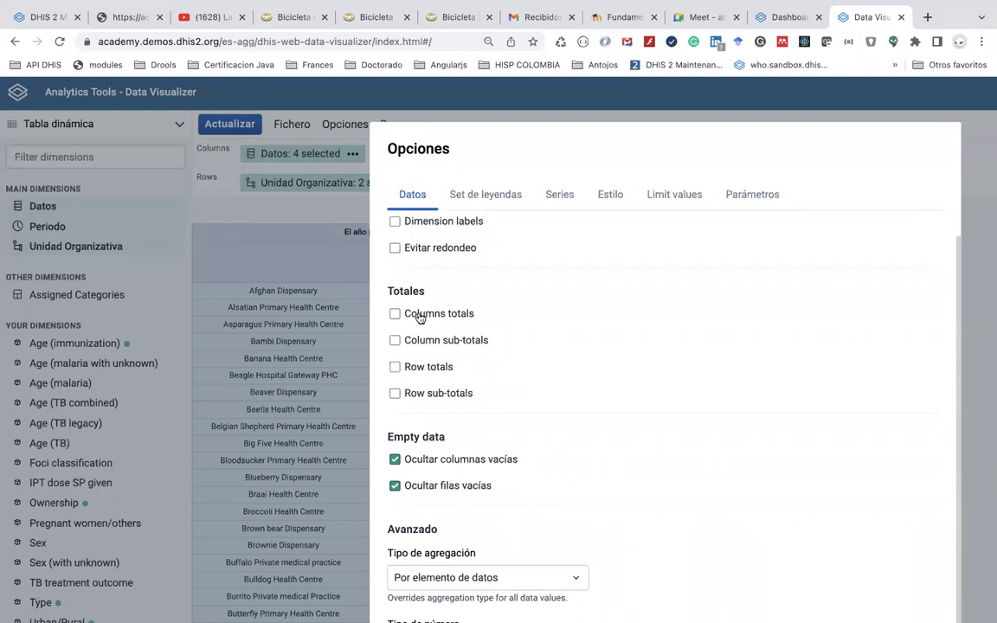
Turn on column totals and row totals in Opciones and update the table
left_click(248, 217)
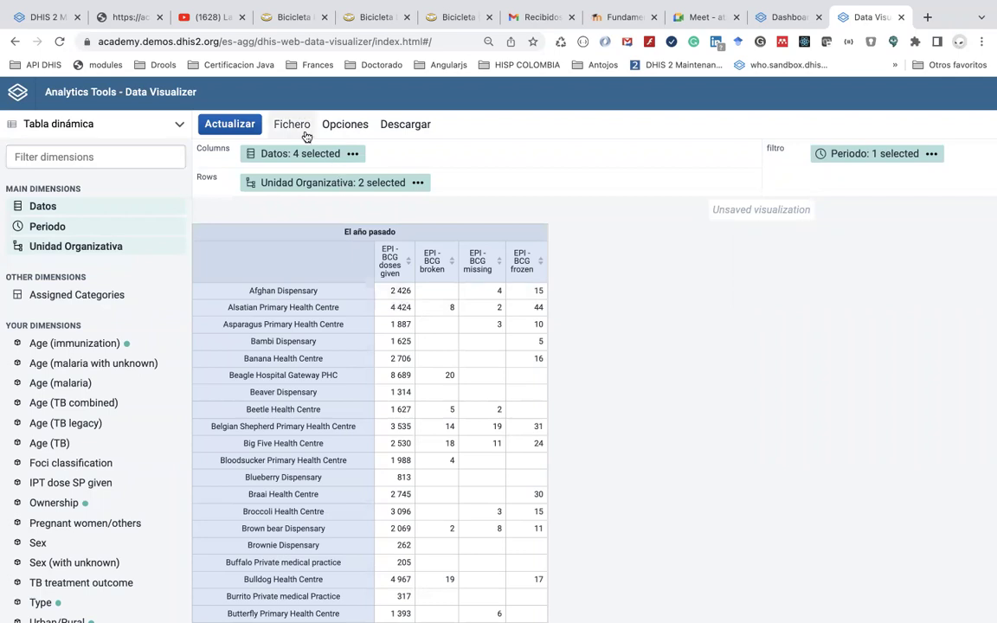
left_click(343, 130)
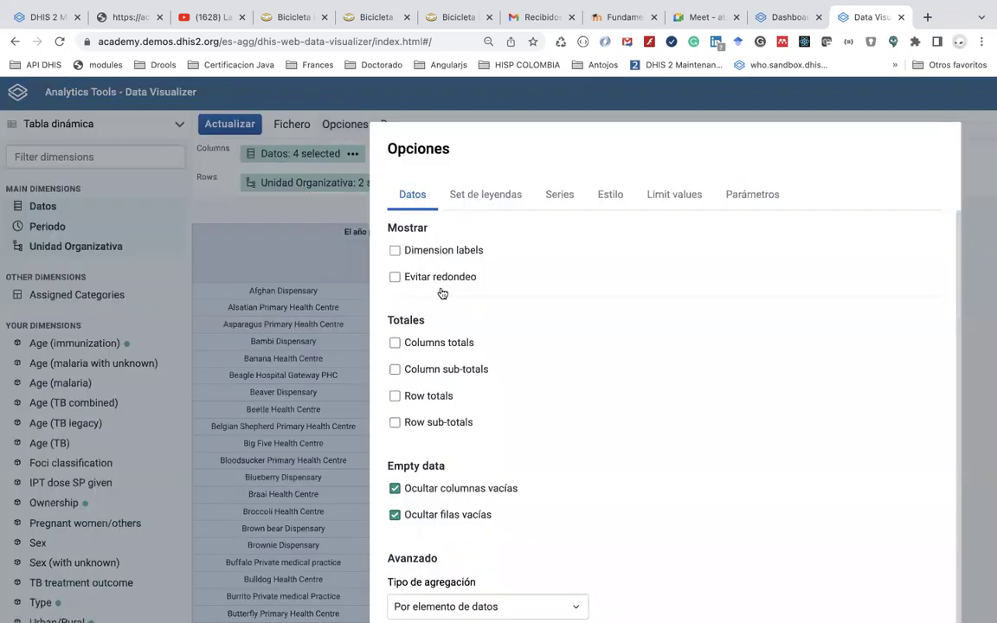
left_click(394, 343)
scroll(445, 400, "down", 1)
scroll(466, 405, "down", 1)
left_click(428, 376)
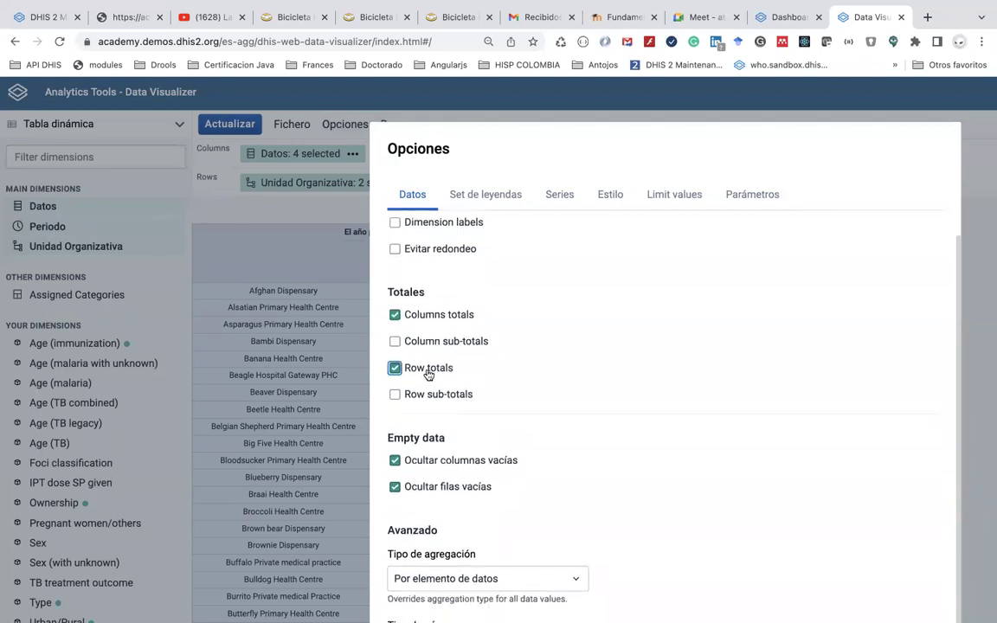
scroll(496, 437, "down", 2)
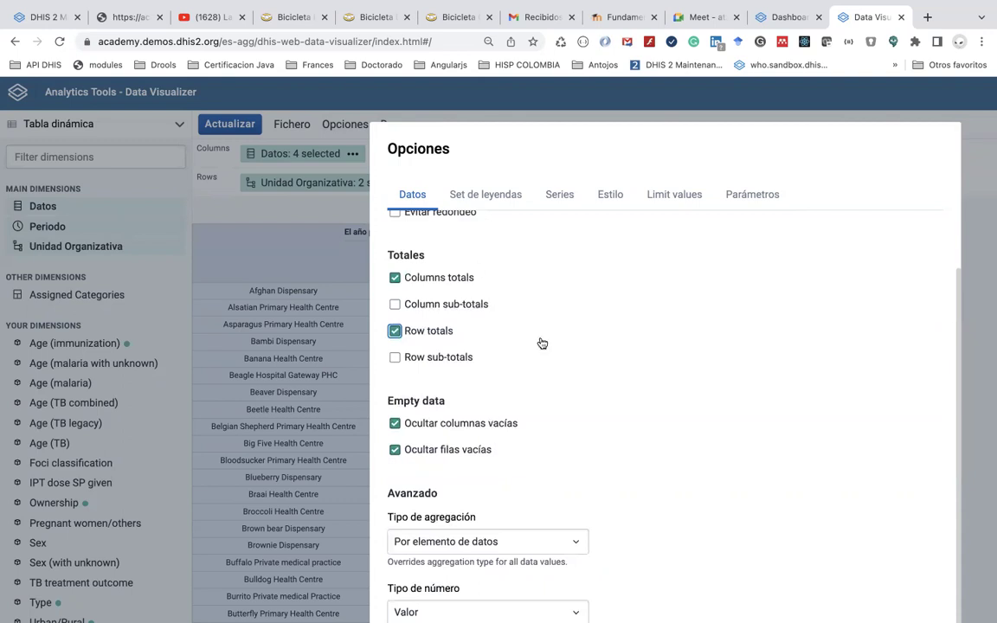
scroll(540, 340, "down", 5)
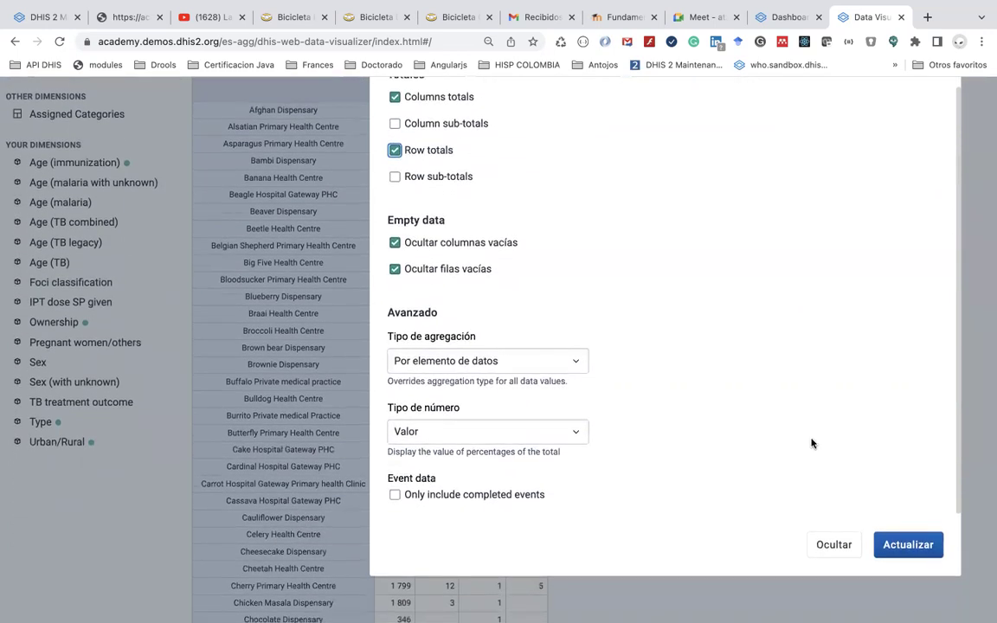
left_click(901, 541)
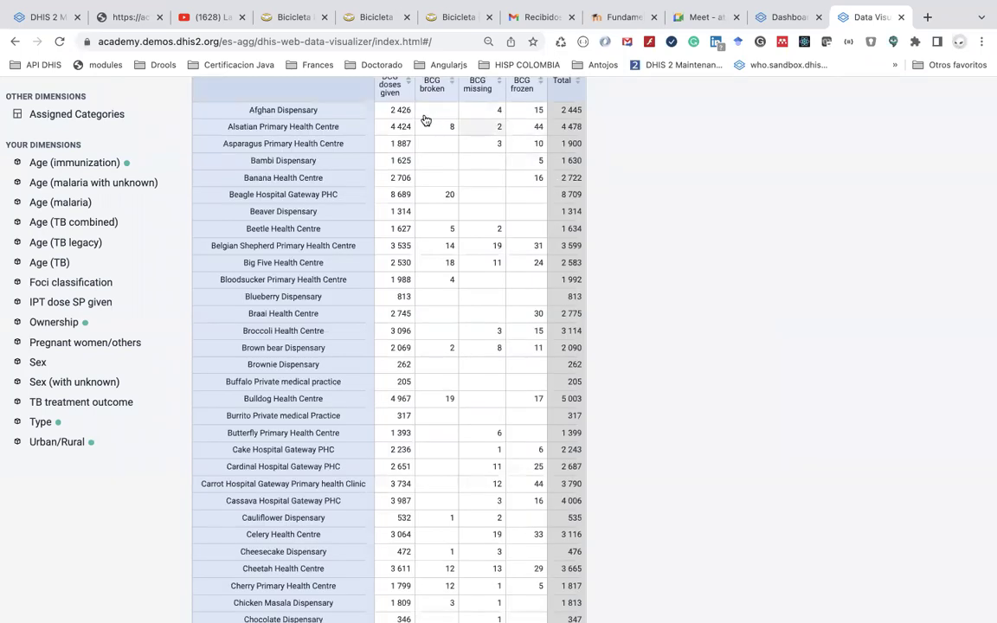
scroll(420, 126, "up", 3)
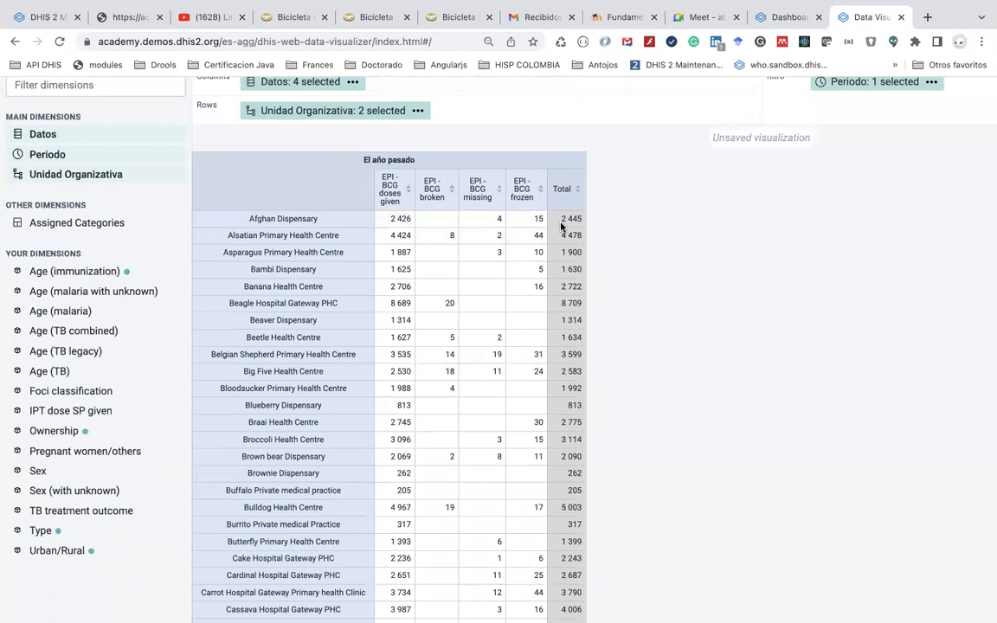
scroll(550, 300, "down", 12)
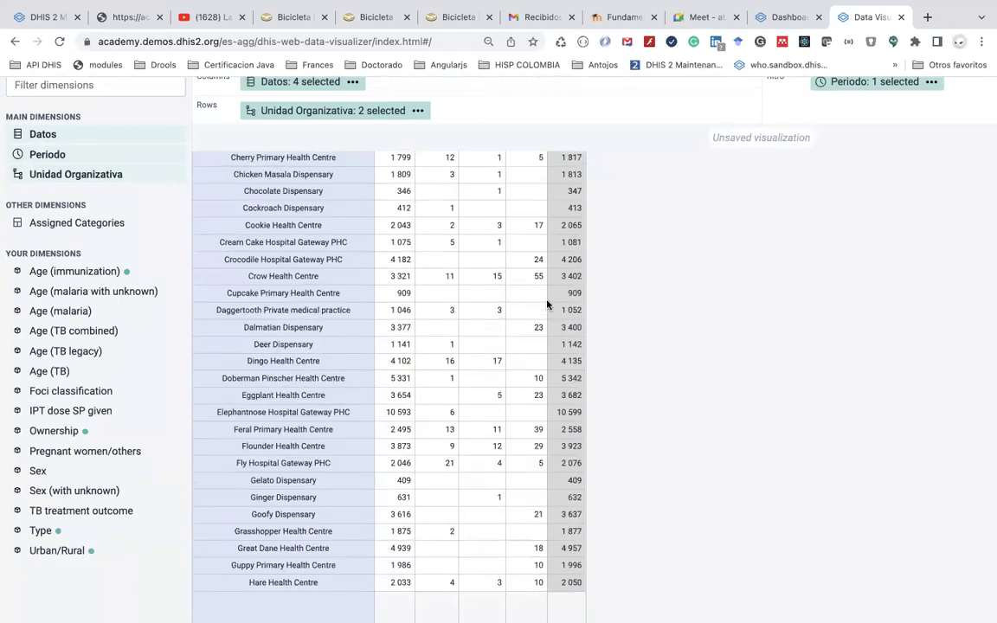
scroll(547, 303, "down", 20)
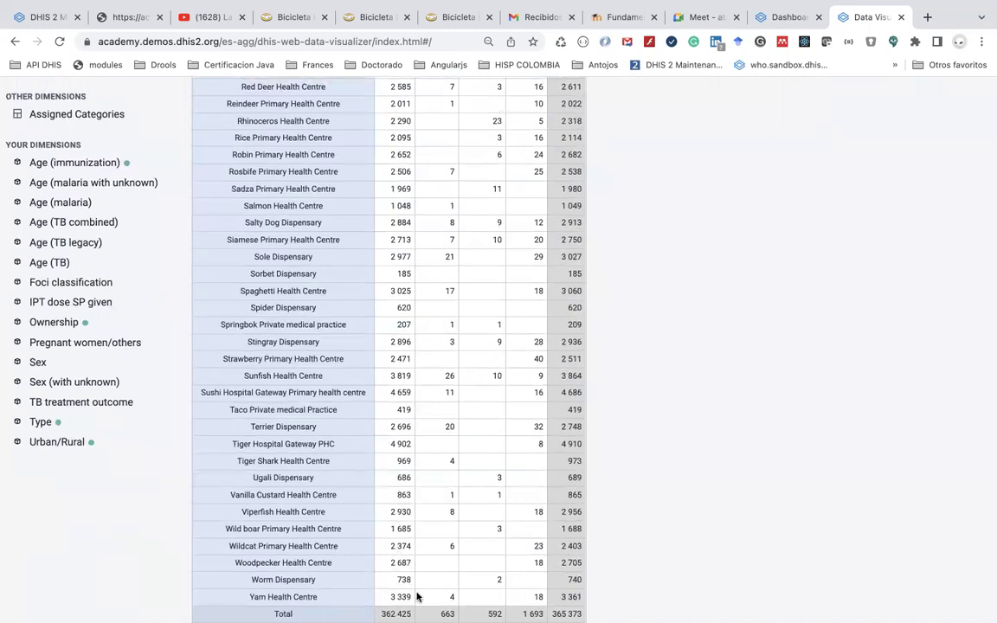
scroll(403, 428, "up", 12)
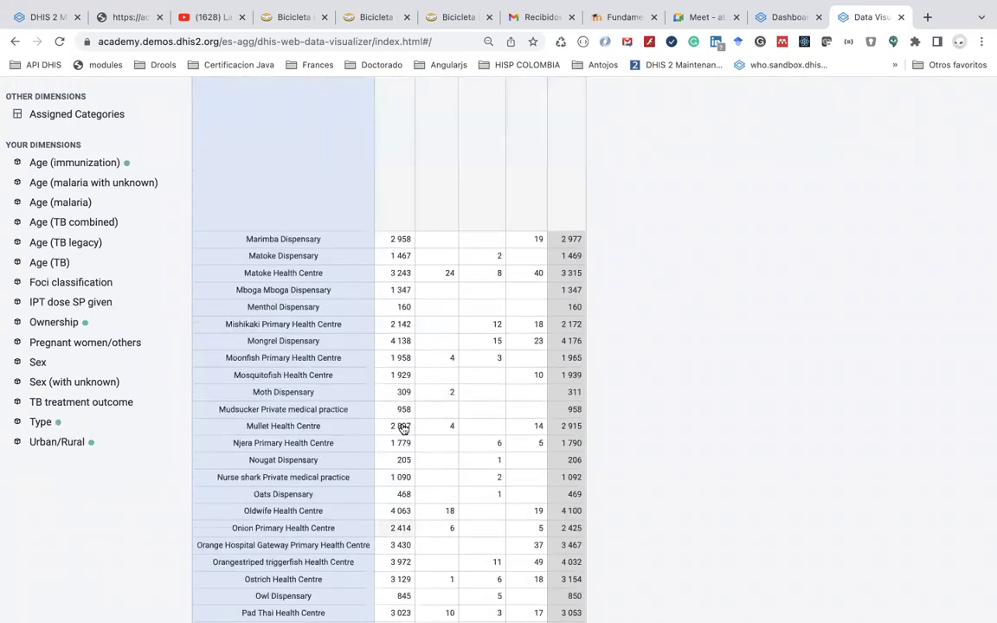
scroll(403, 429, "up", 8)
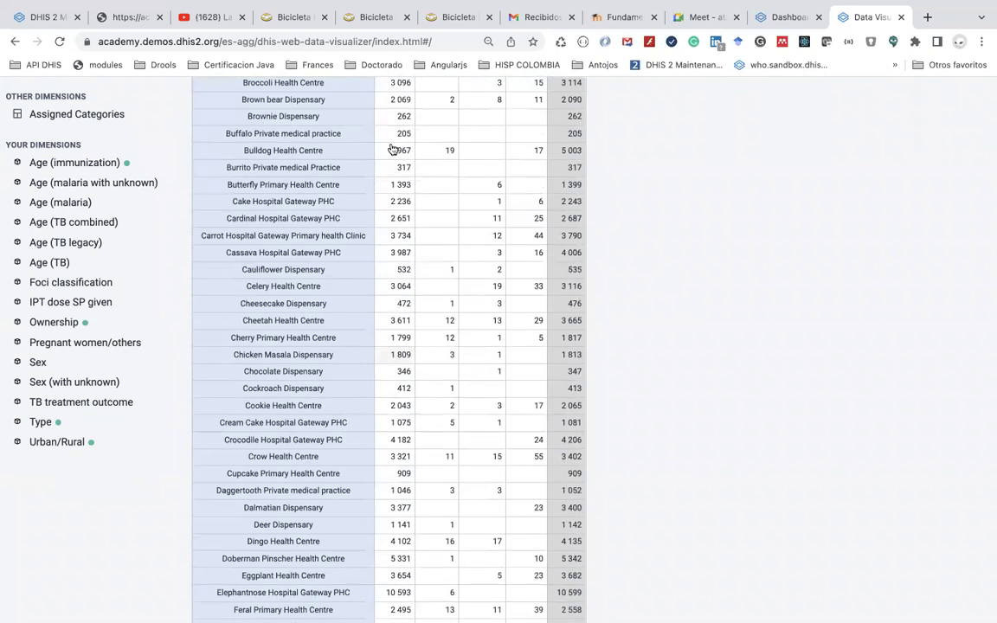
scroll(406, 341, "up", 3)
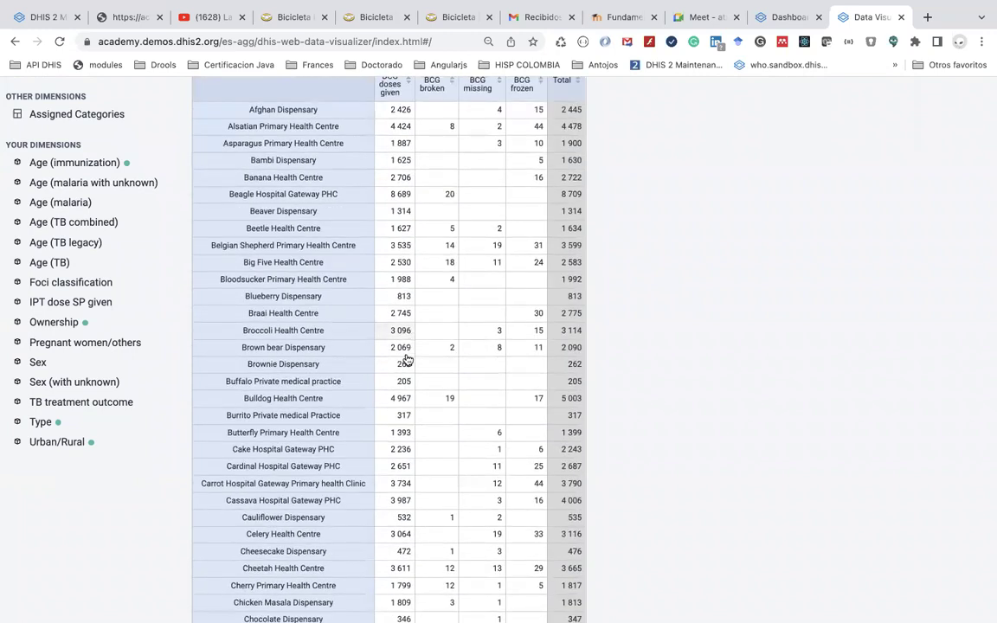
scroll(405, 372, "down", 5)
scroll(404, 392, "down", 12)
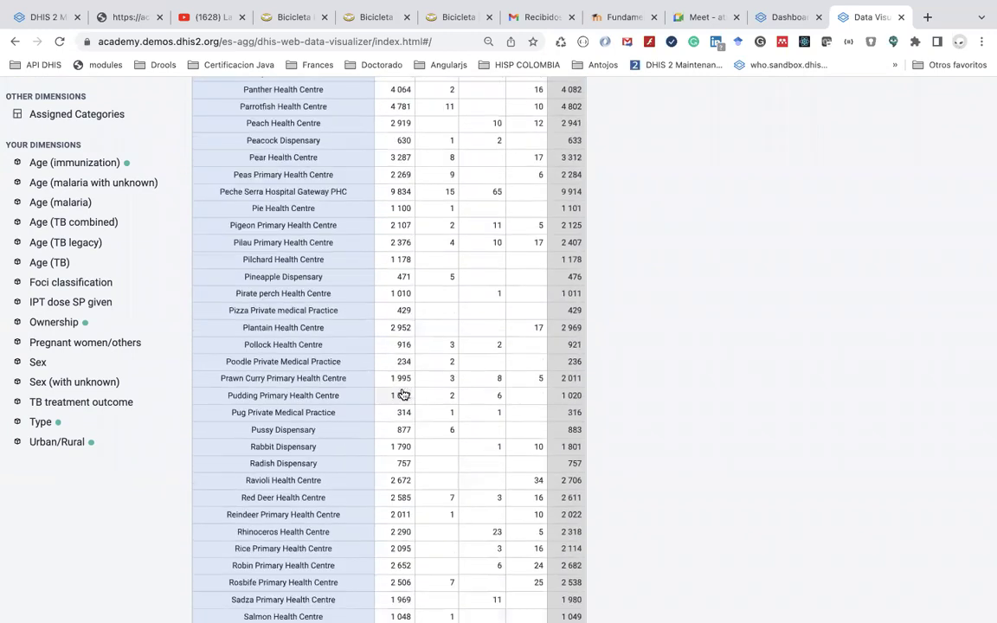
scroll(450, 278, "down", 5)
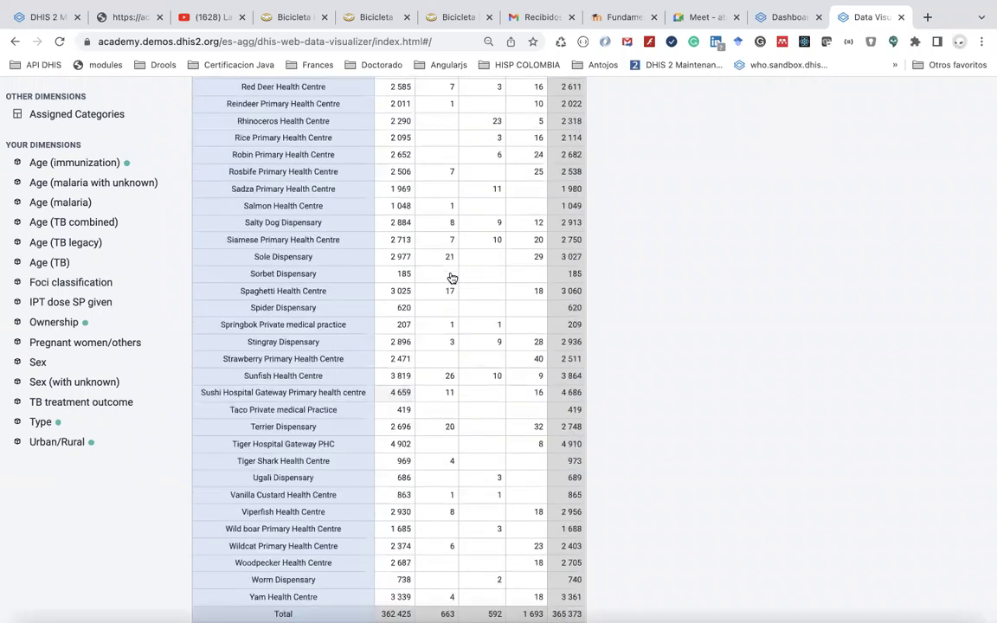
scroll(451, 277, "up", 20)
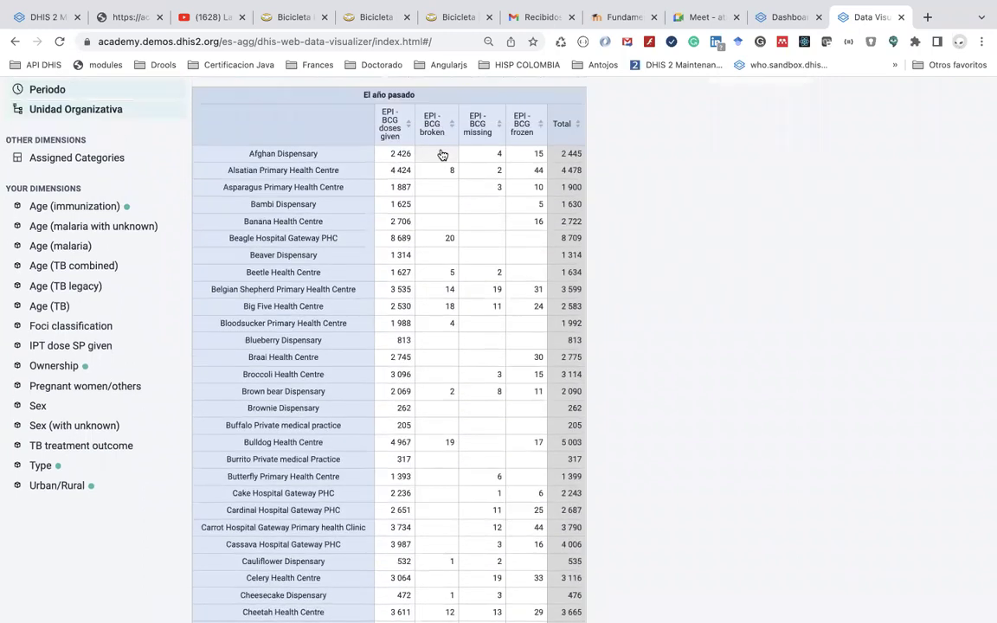
scroll(443, 154, "up", 2)
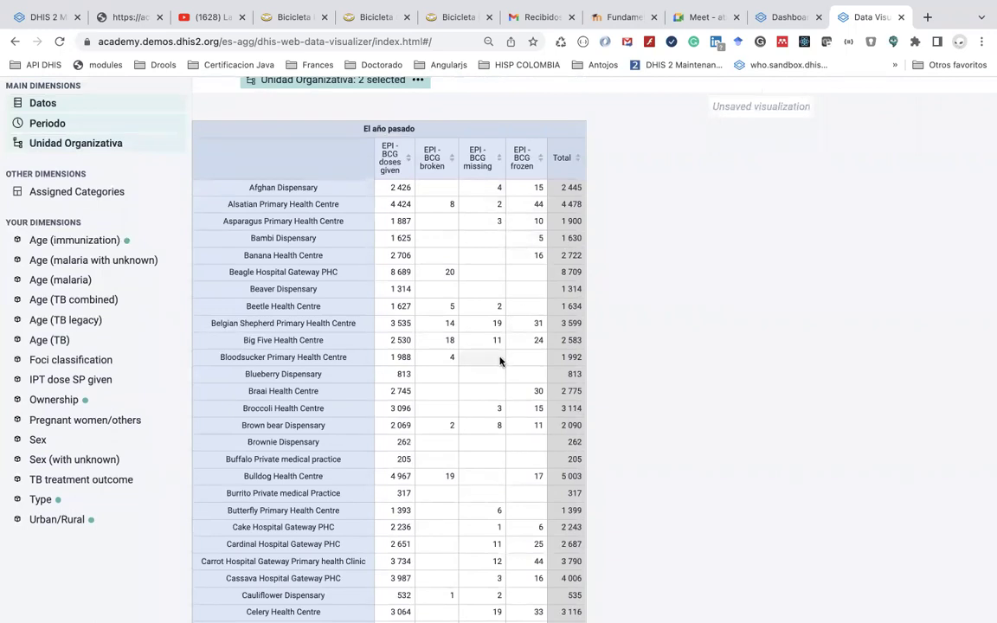
scroll(500, 361, "up", 2)
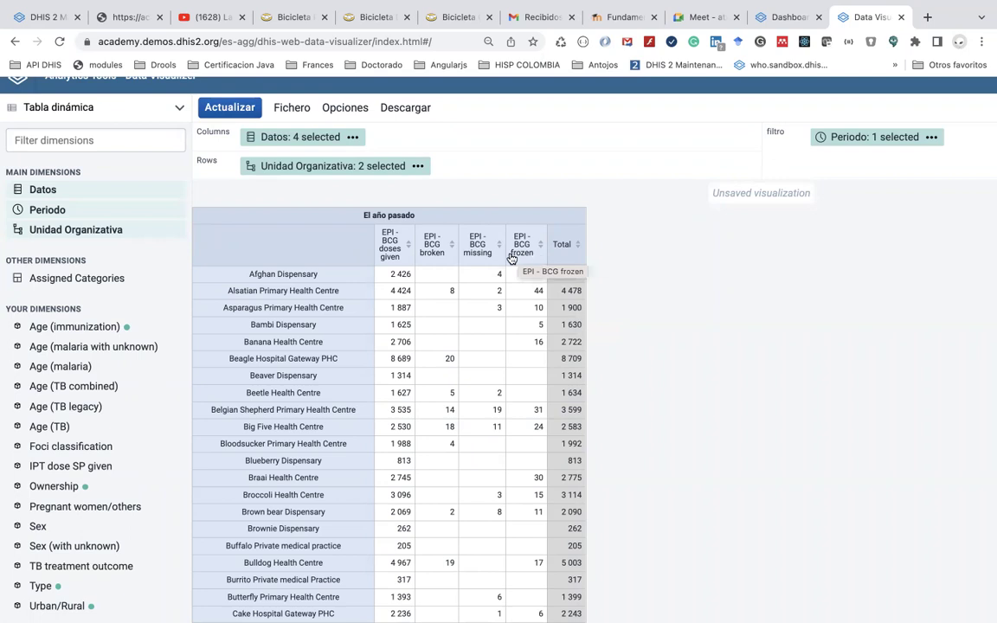
scroll(439, 366, "down", 1)
scroll(440, 367, "up", 1)
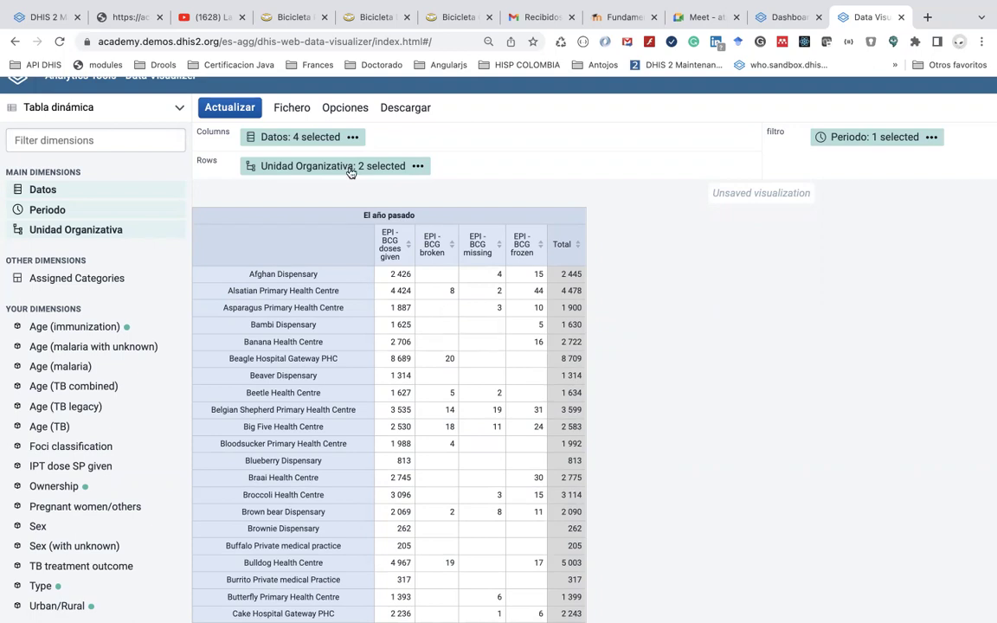
Check the Tipo de número choices in the Opciones Datos tab, keeping Valor
left_click(346, 109)
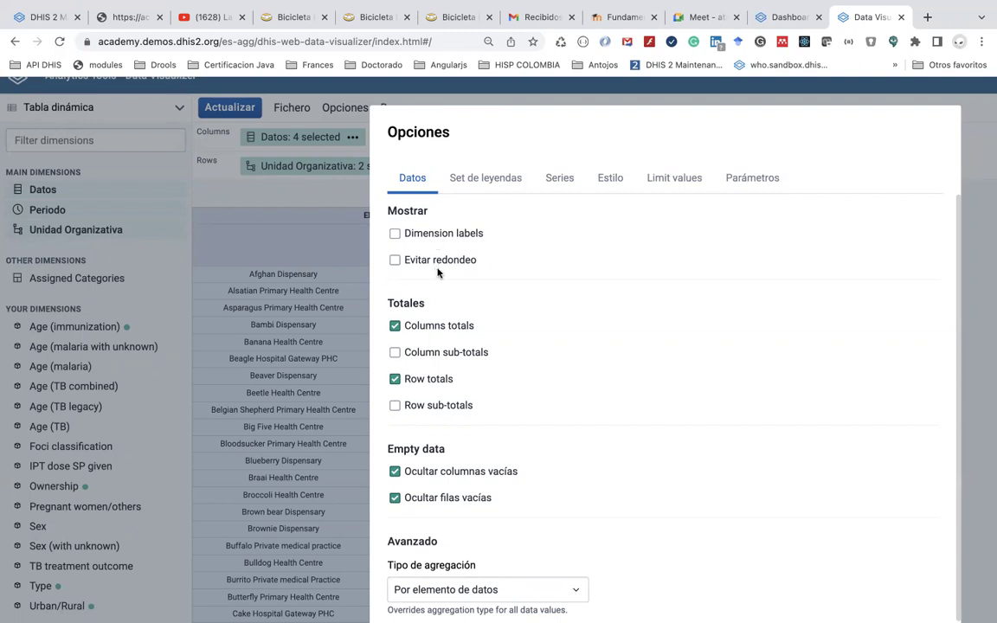
scroll(438, 273, "down", 2)
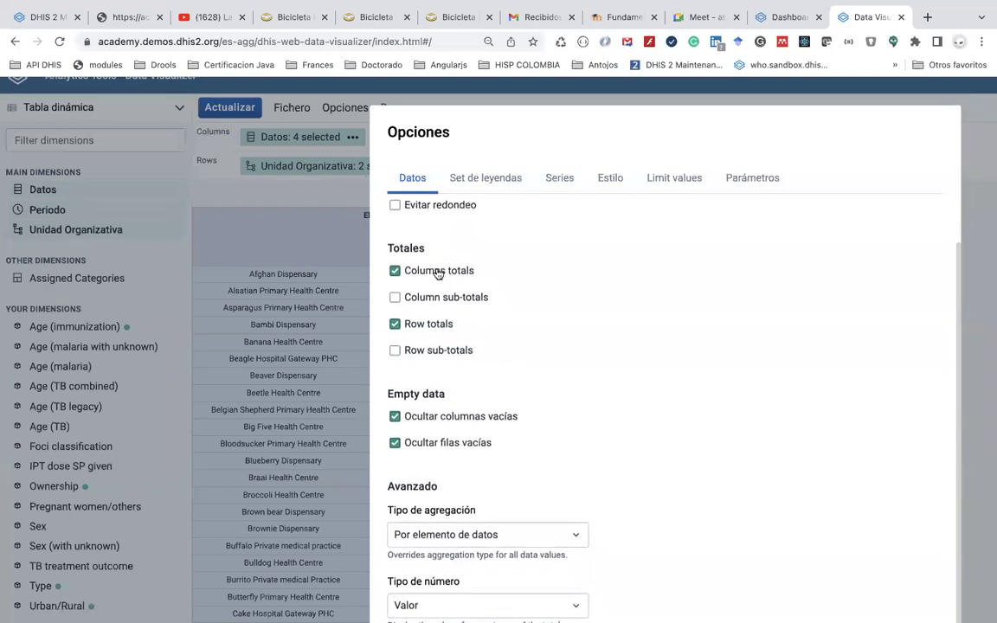
scroll(416, 319, "down", 1)
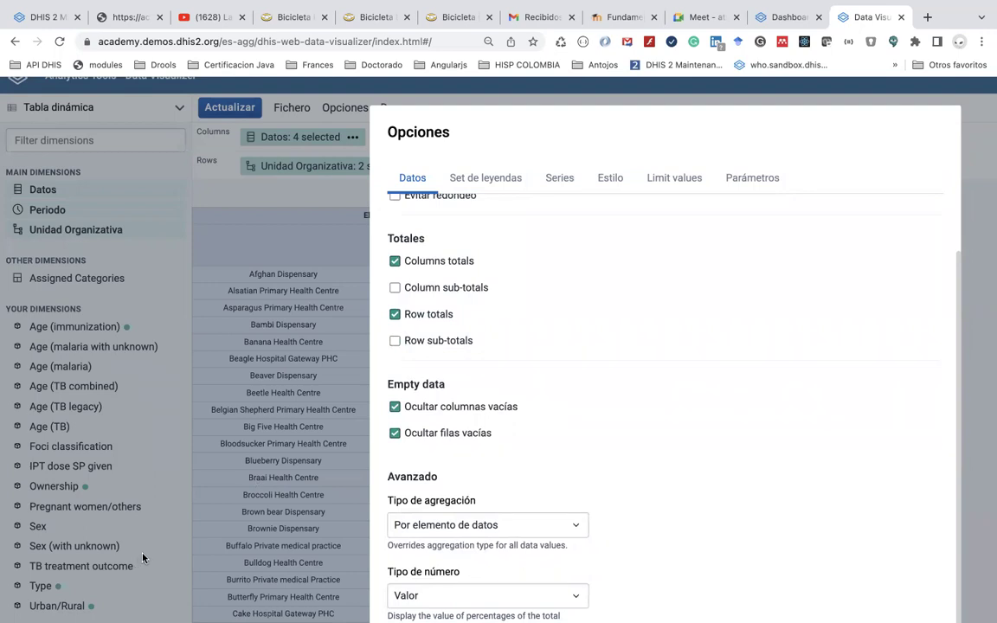
scroll(465, 531, "down", 1)
scroll(464, 530, "down", 5)
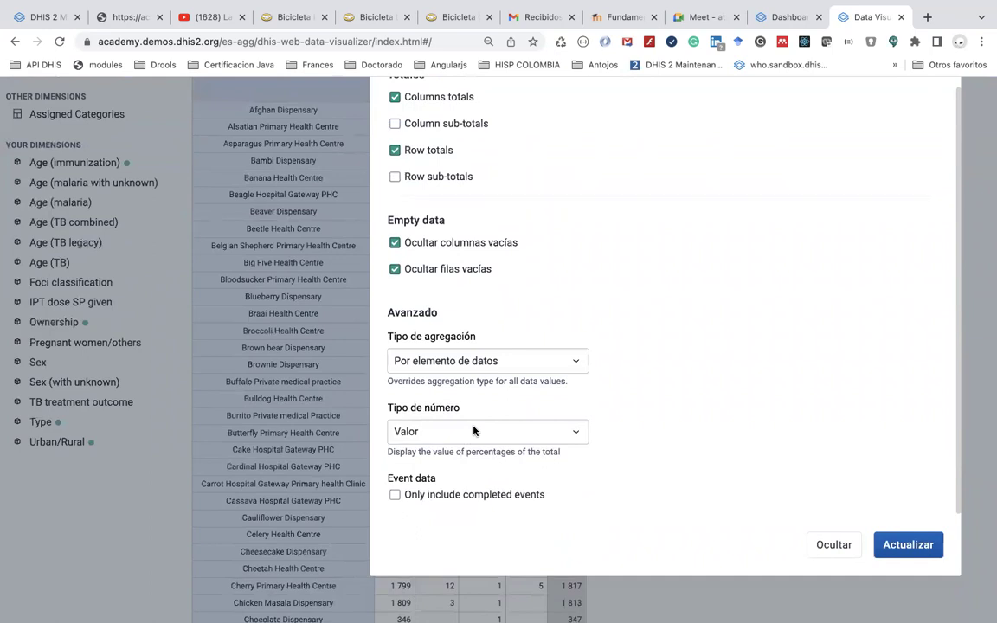
left_click(473, 430)
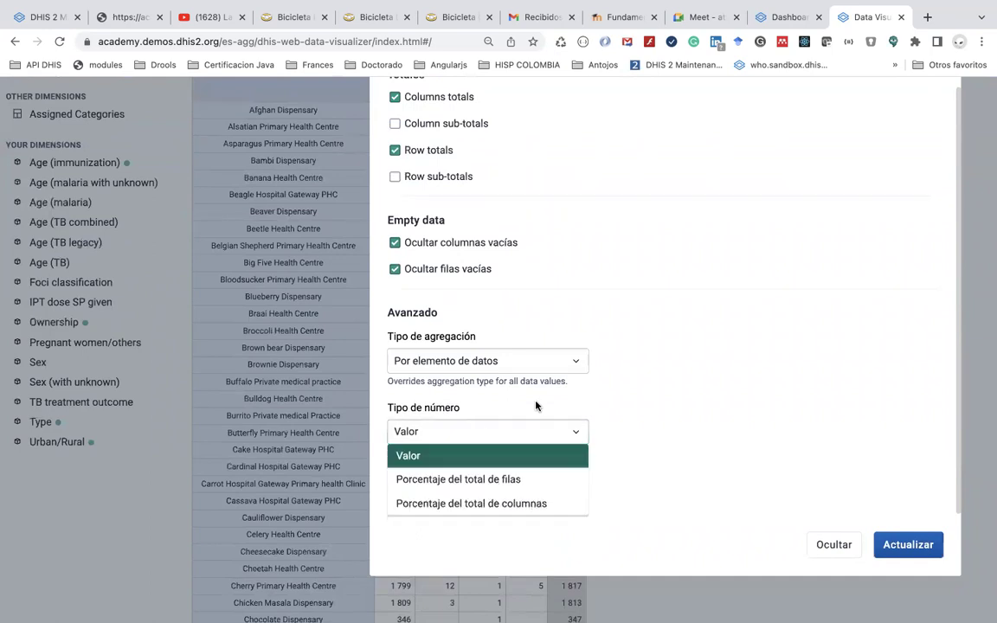
left_click(614, 391)
scroll(538, 318, "up", 1)
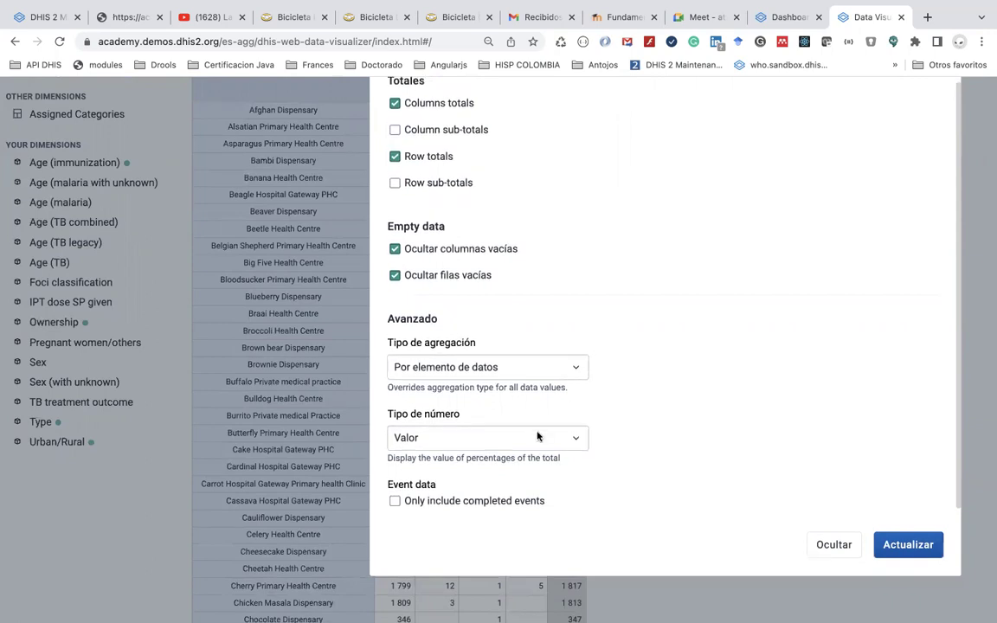
left_click(537, 437)
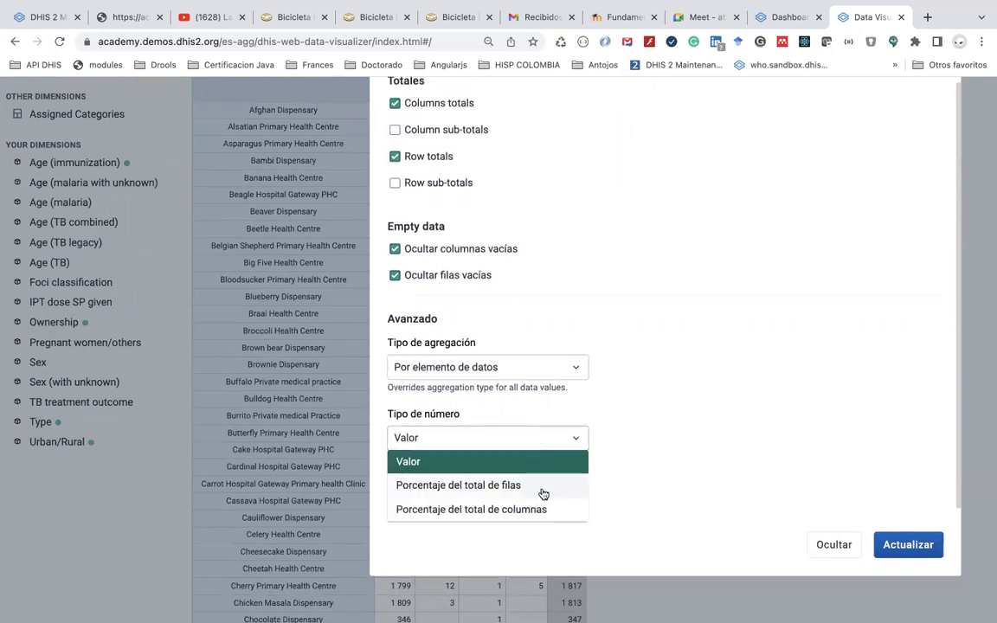
left_click(633, 350)
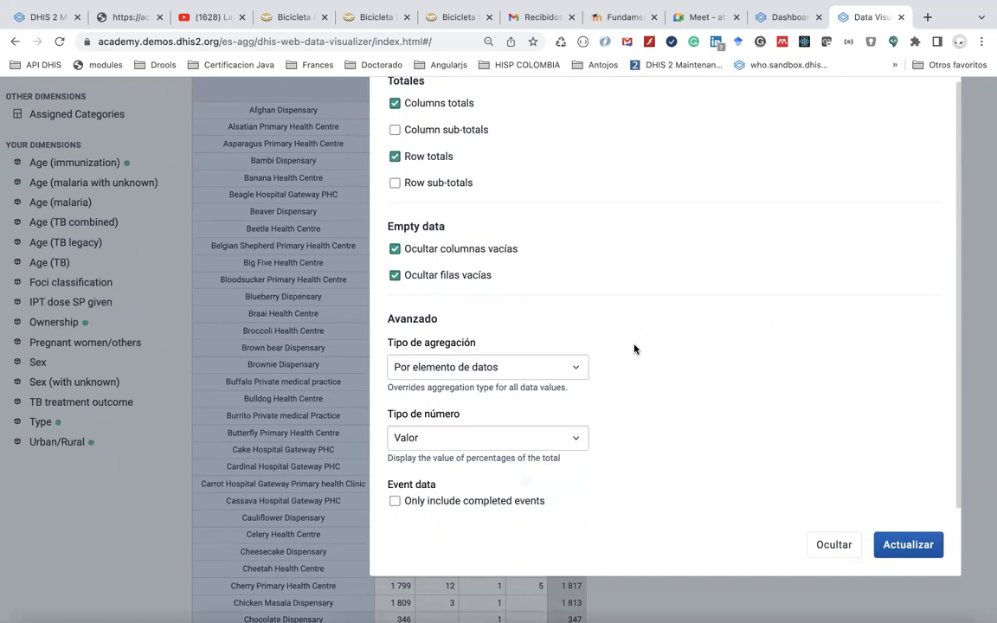
scroll(633, 349, "up", 6)
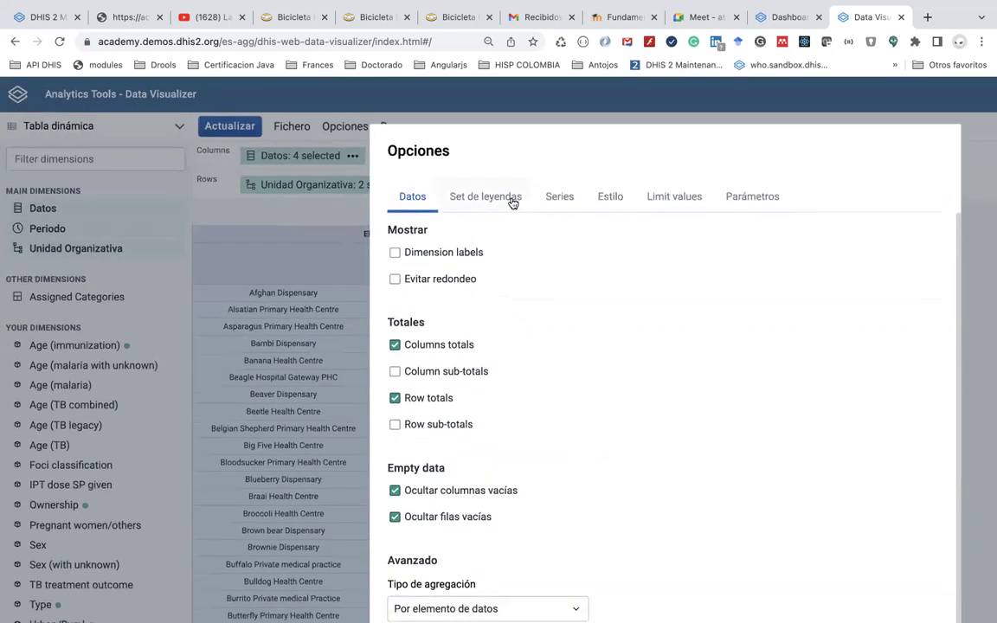
Browse the Legend, Series, Style, Limit values and Parameters tabs, then hide Opciones unchanged
left_click(486, 198)
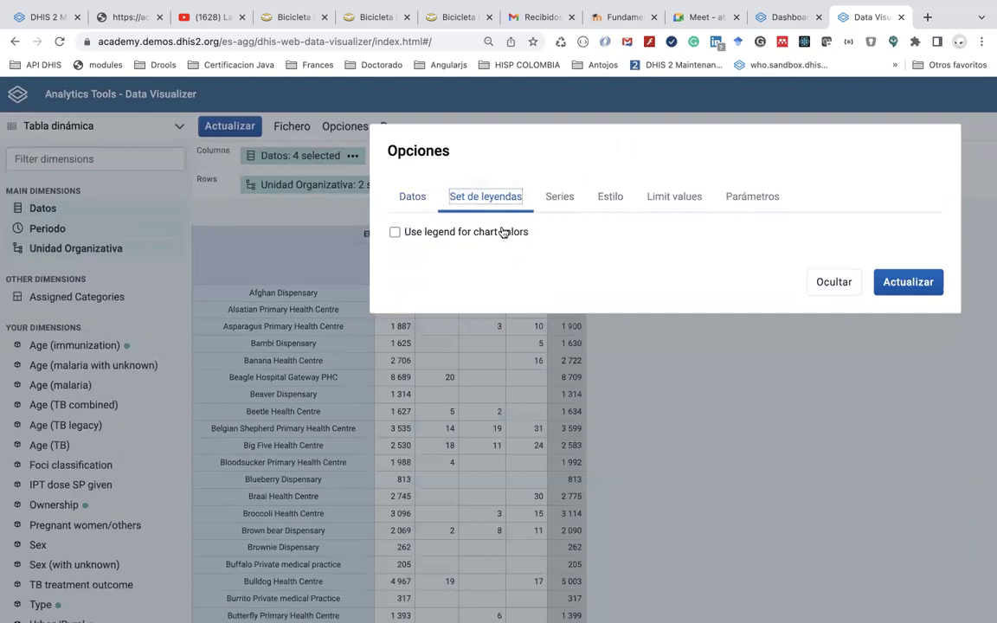
left_click(568, 200)
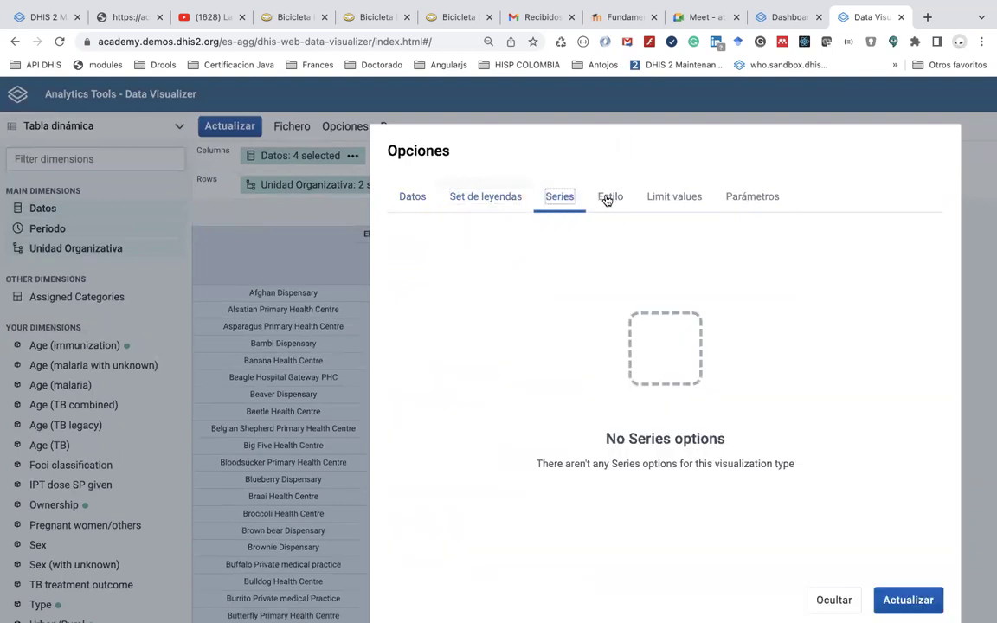
left_click(608, 198)
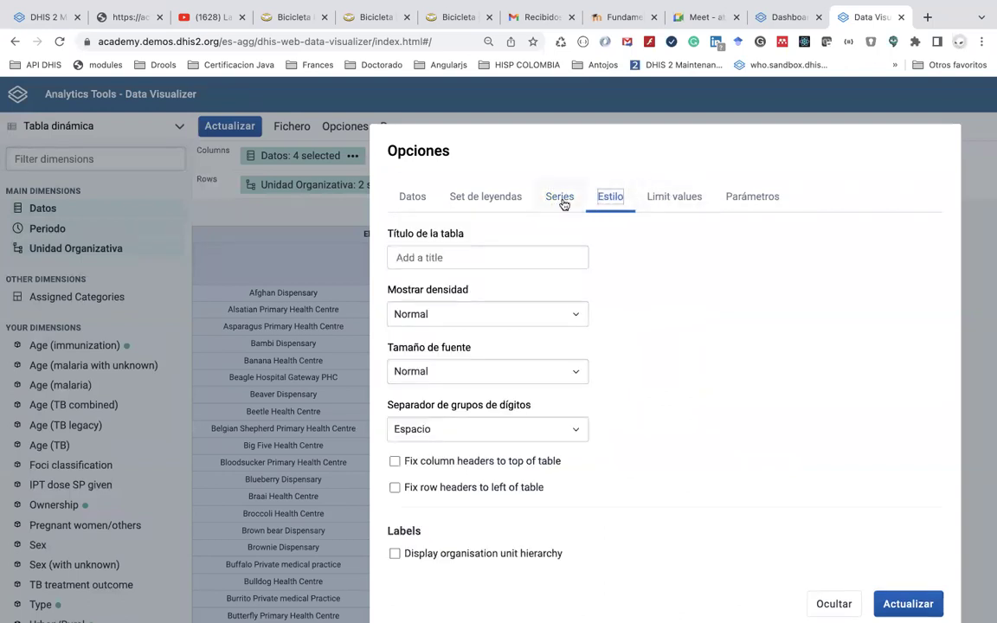
left_click(670, 199)
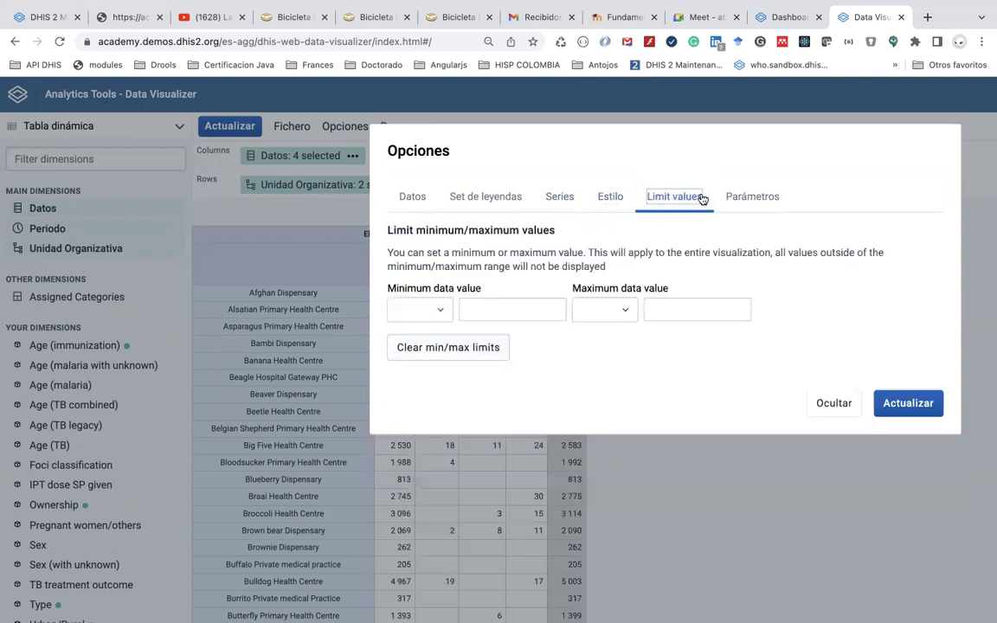
left_click(734, 200)
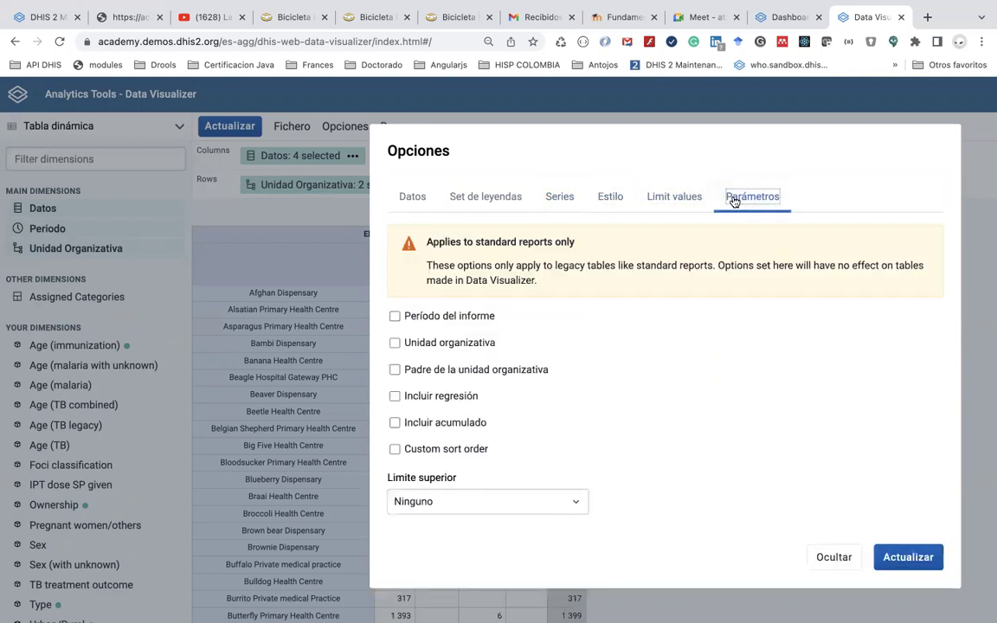
left_click(311, 222)
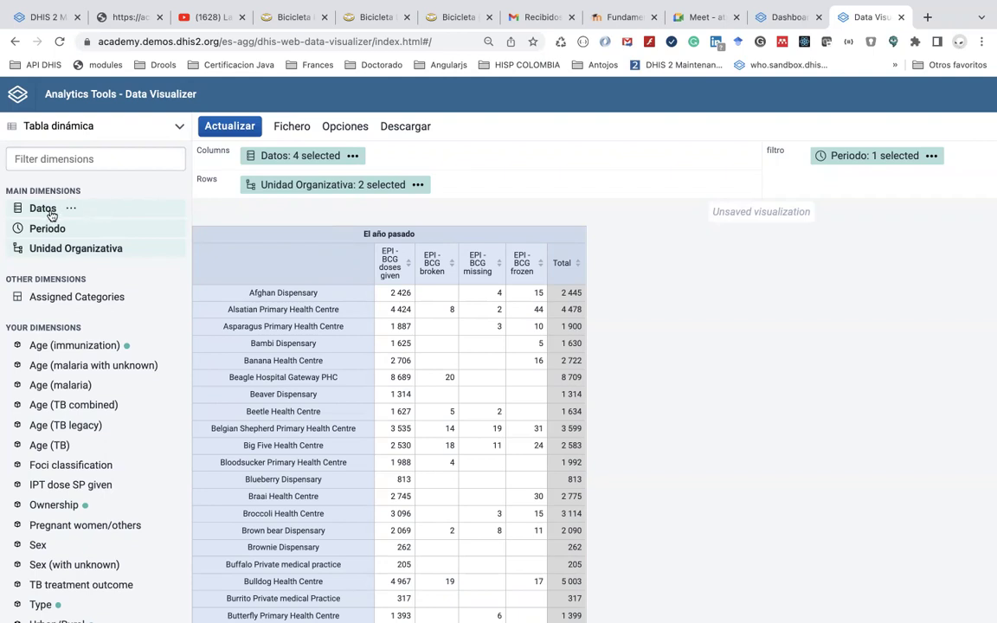
Remove the four EPI - BCG data elements (frozen, missing, broken, doses given) from the selection
left_click(304, 157)
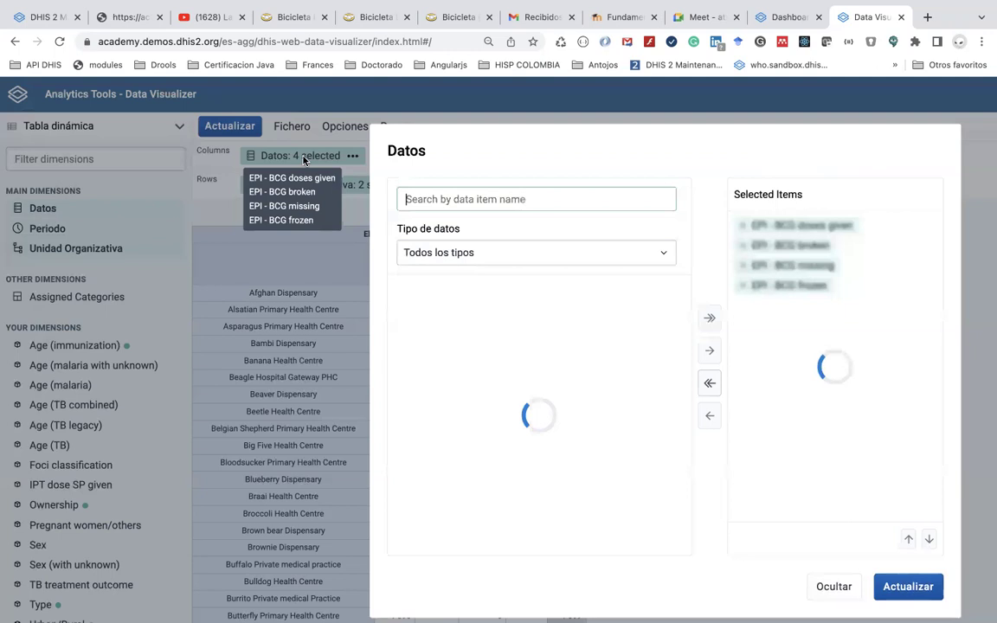
double_click(779, 284)
left_click(778, 267)
double_click(778, 266)
double_click(774, 245)
double_click(770, 225)
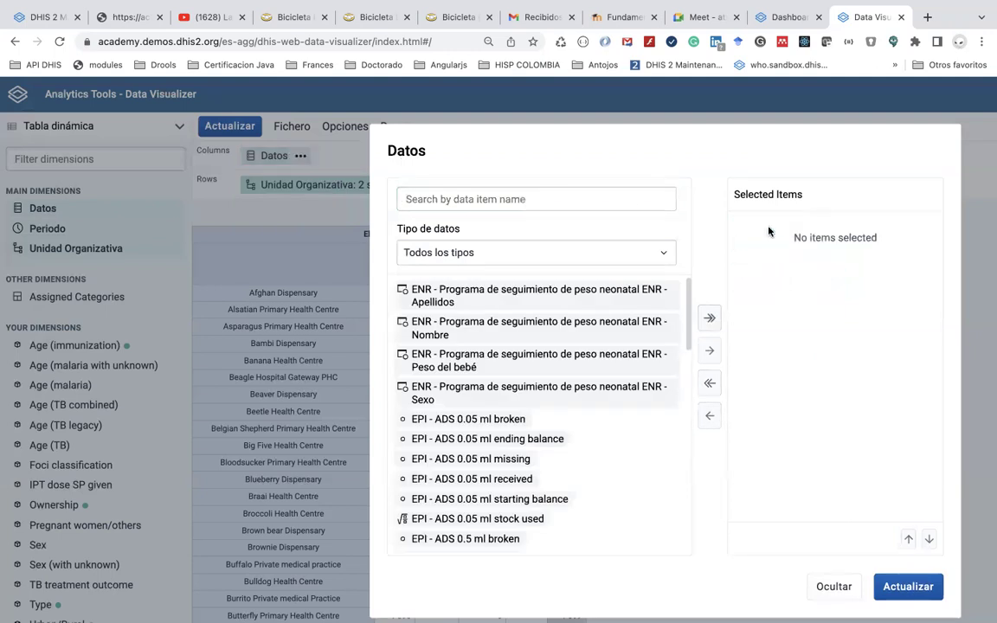
Switch the data type to indicators and add EPI - BCG coverage (%)
left_click(653, 245)
left_click(641, 296)
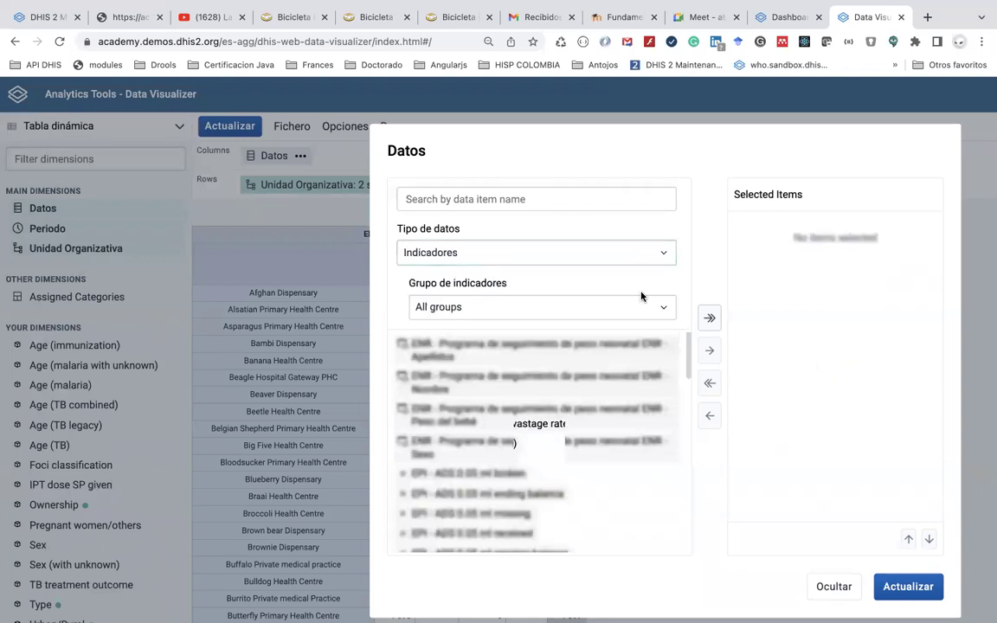
scroll(619, 442, "down", 1)
scroll(619, 442, "down", 1)
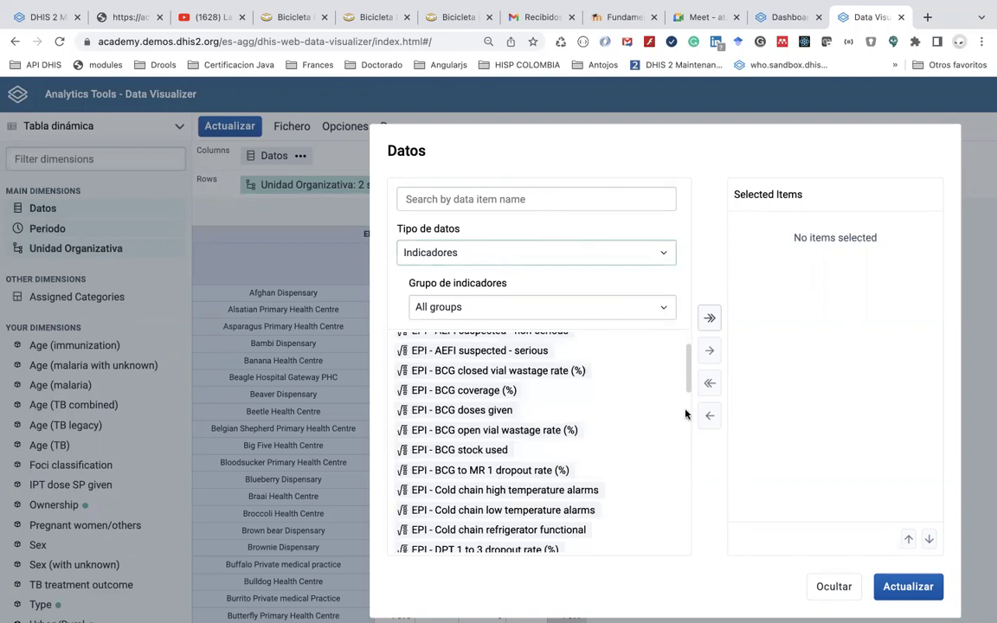
scroll(625, 343, "up", 2)
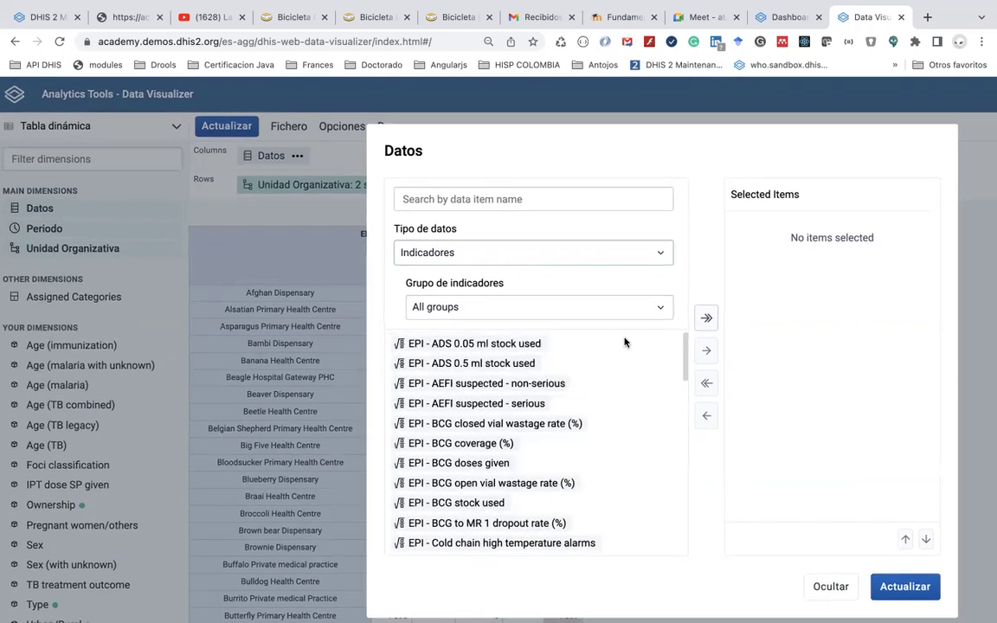
double_click(495, 443)
Filter indicators to the Immunization group and add EPI - MR 1 and MR 2 coverage (%)
scroll(520, 497, "down", 4)
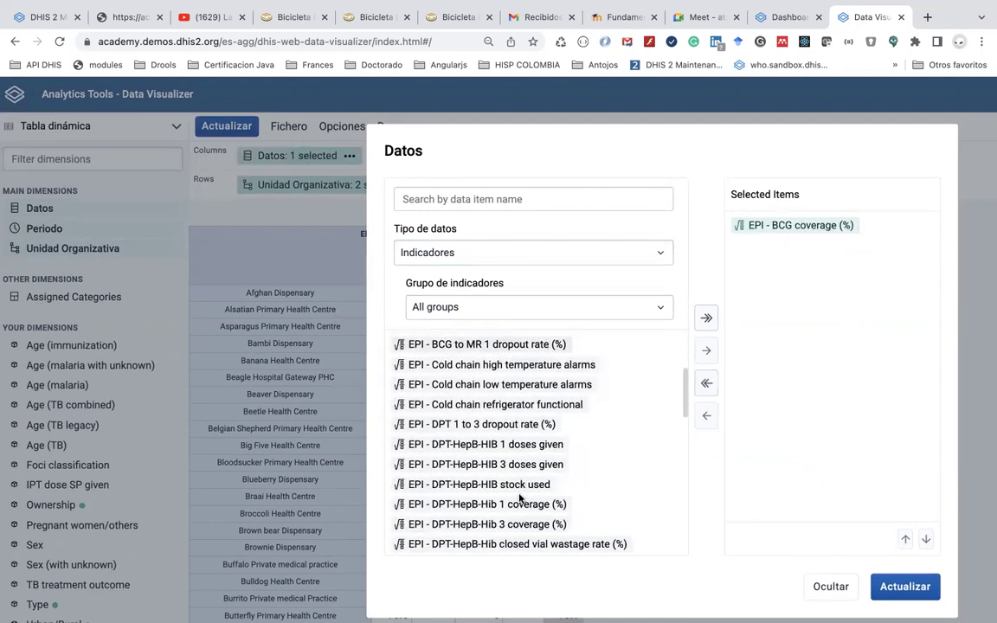
scroll(520, 498, "down", 2)
left_click(487, 308)
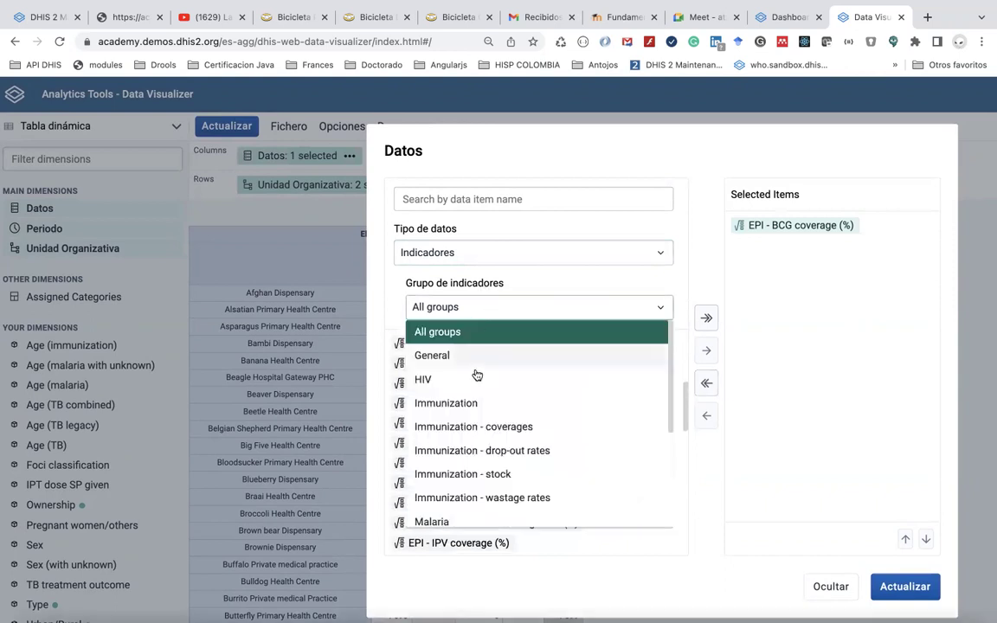
left_click(478, 404)
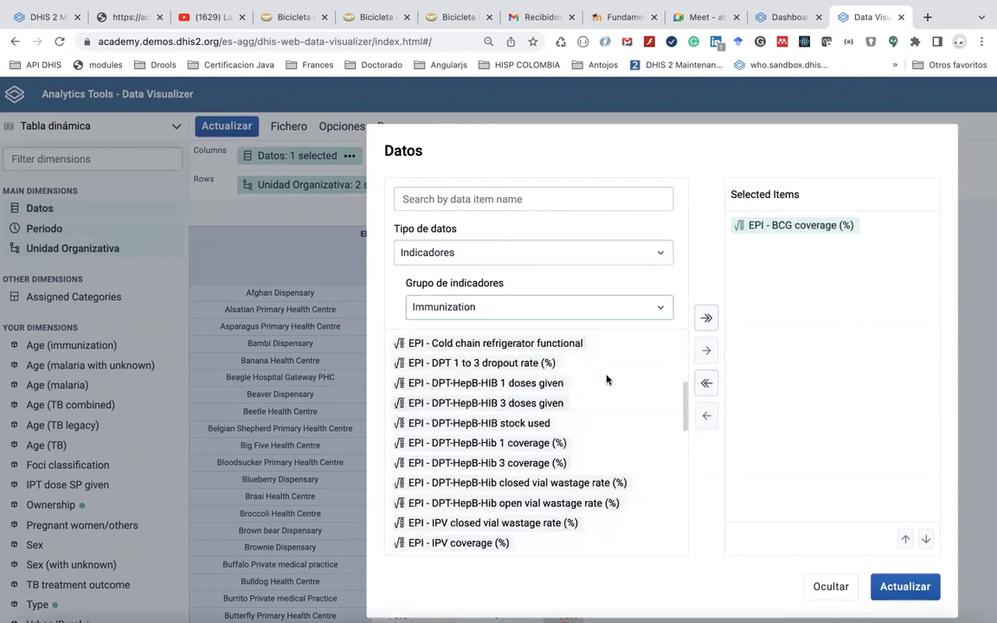
scroll(599, 491, "down", 5)
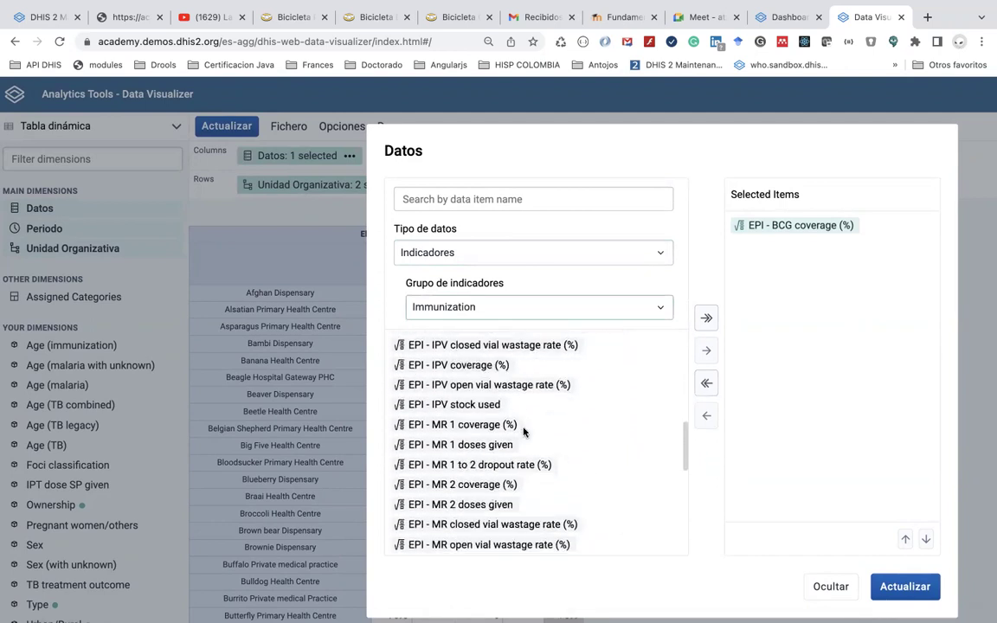
double_click(504, 427)
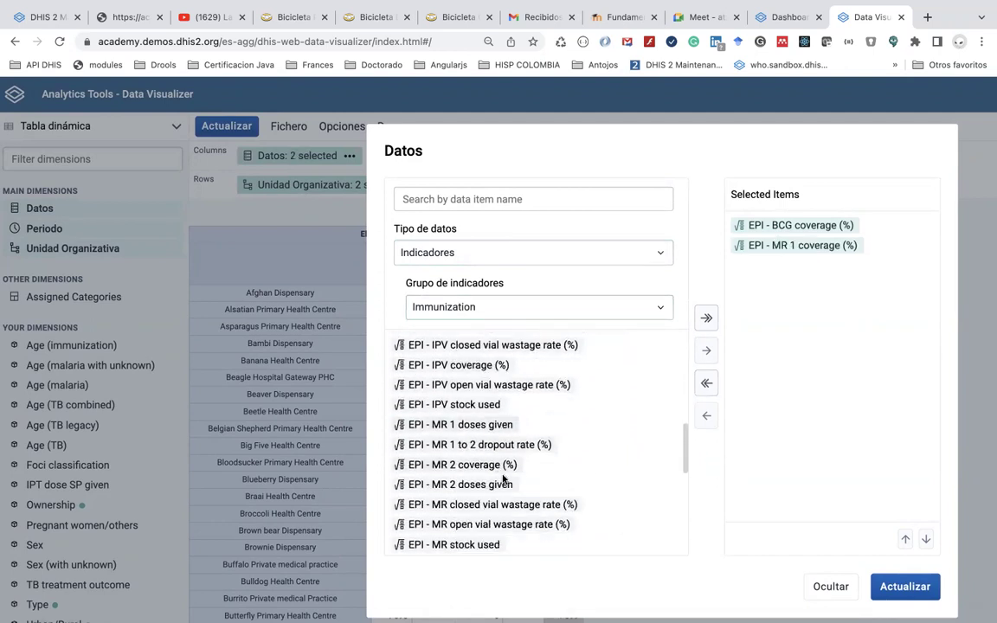
double_click(507, 465)
Add EPI - RV 2 coverage (%) to the selected data
scroll(512, 536, "down", 3)
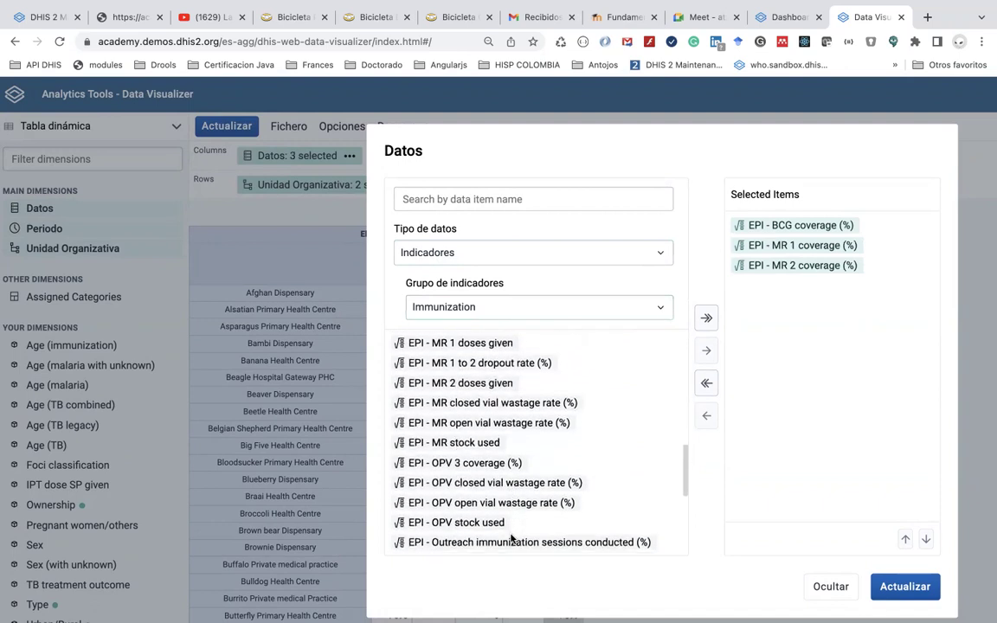
scroll(509, 475, "down", 5)
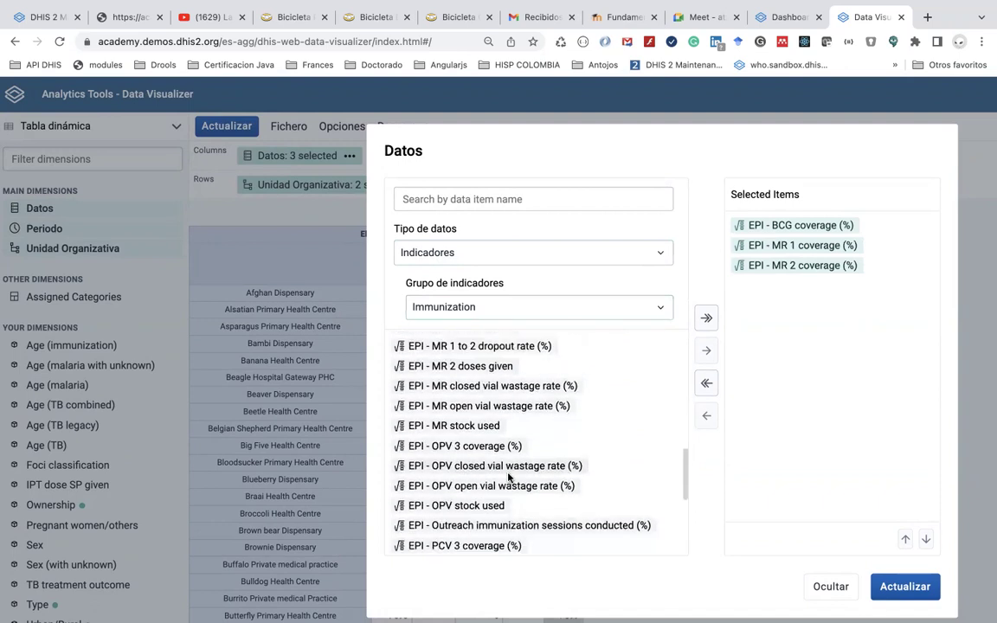
scroll(509, 477, "up", 2)
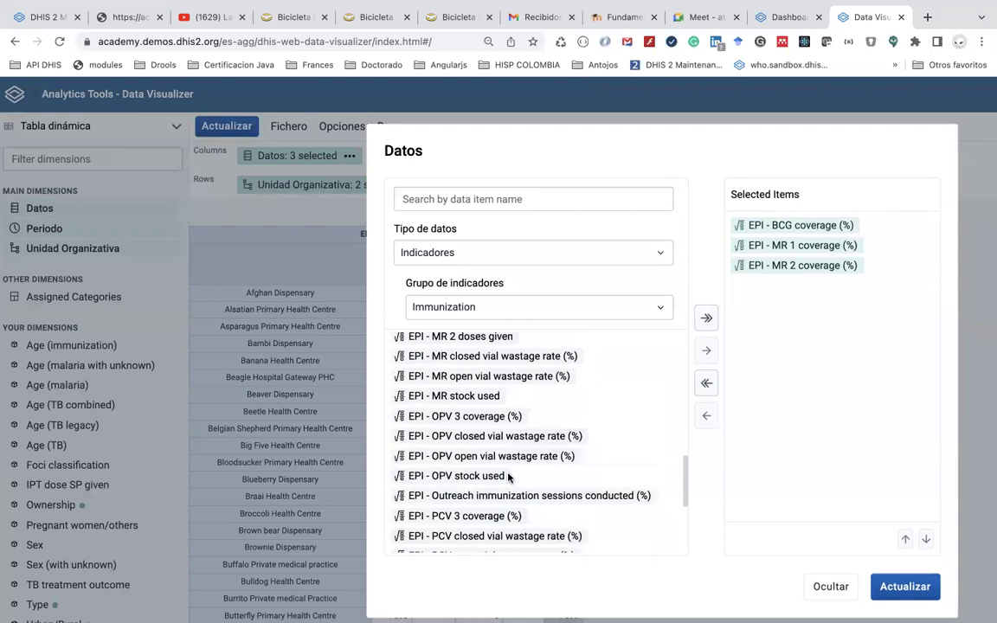
scroll(509, 477, "up", 5)
scroll(509, 476, "down", 10)
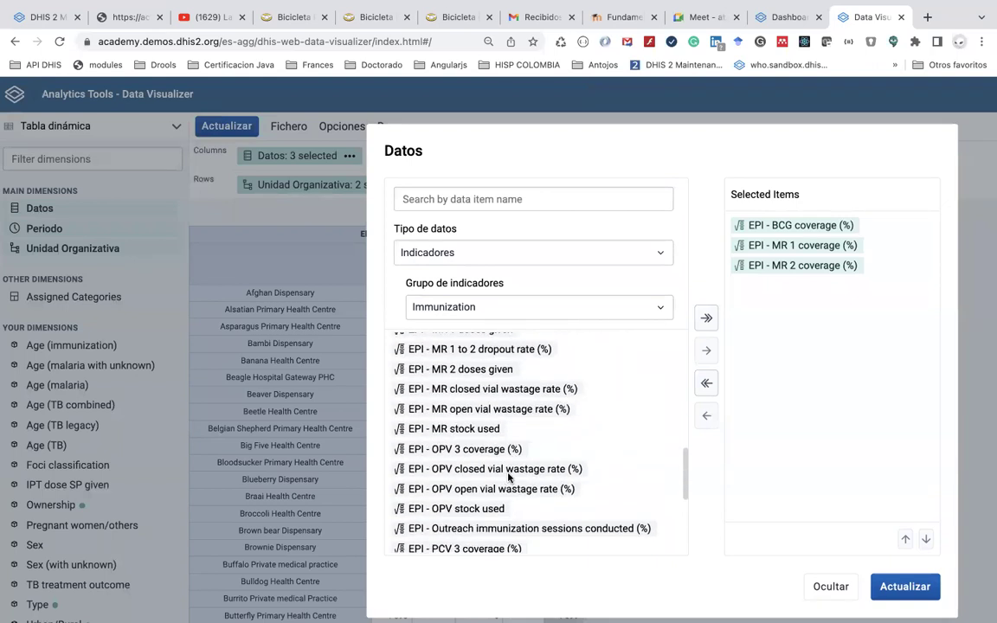
scroll(508, 478, "down", 2)
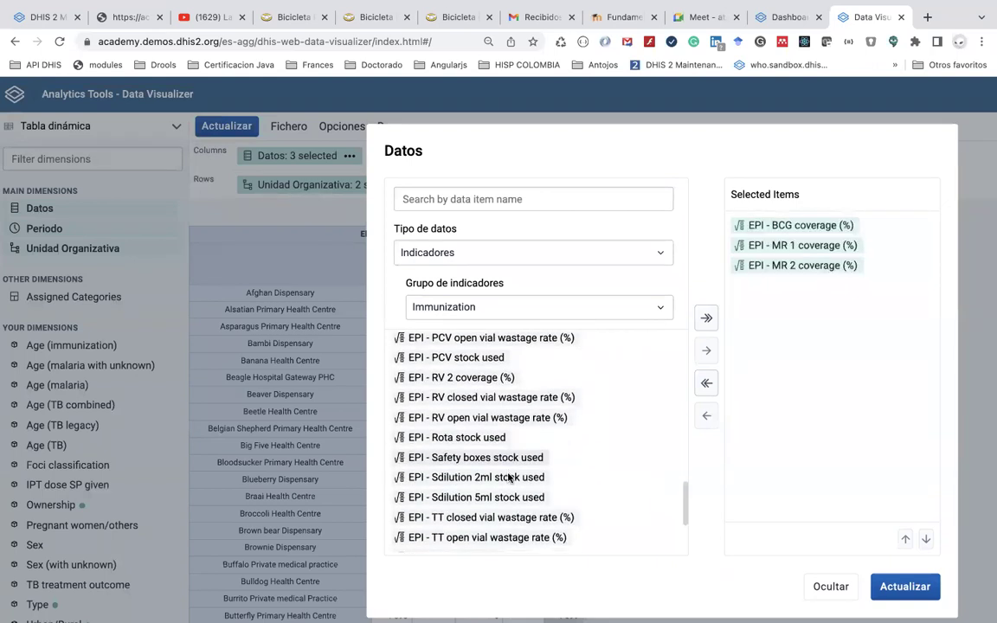
scroll(508, 477, "up", 3)
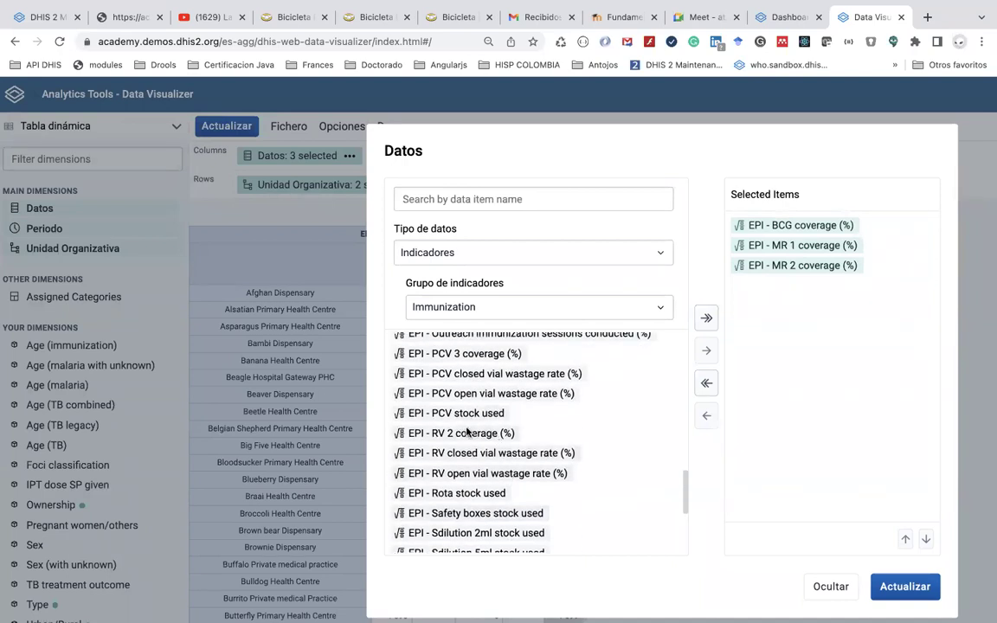
double_click(464, 434)
scroll(496, 493, "down", 3)
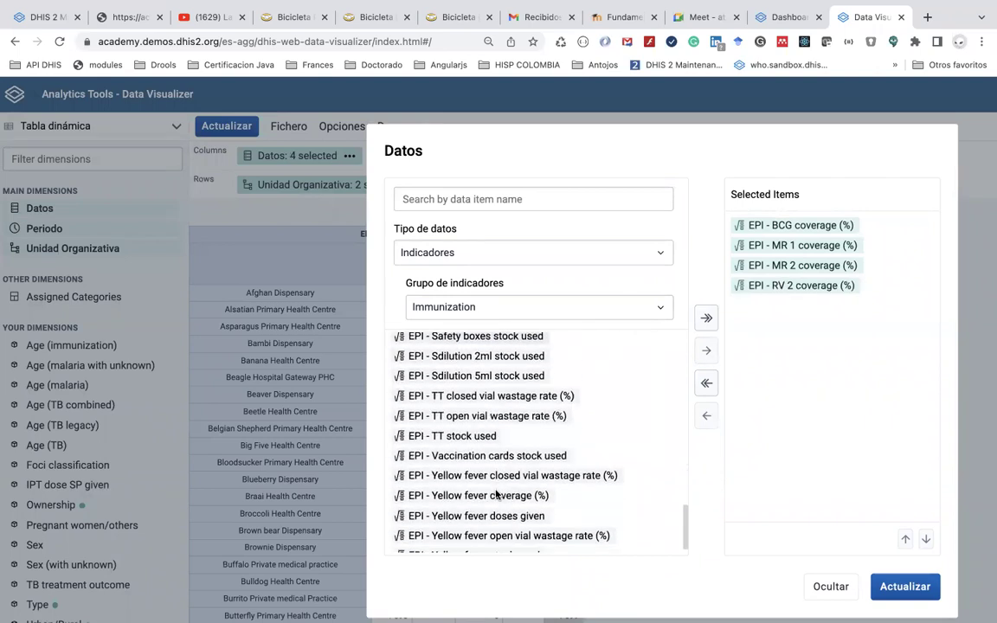
scroll(496, 493, "up", 6)
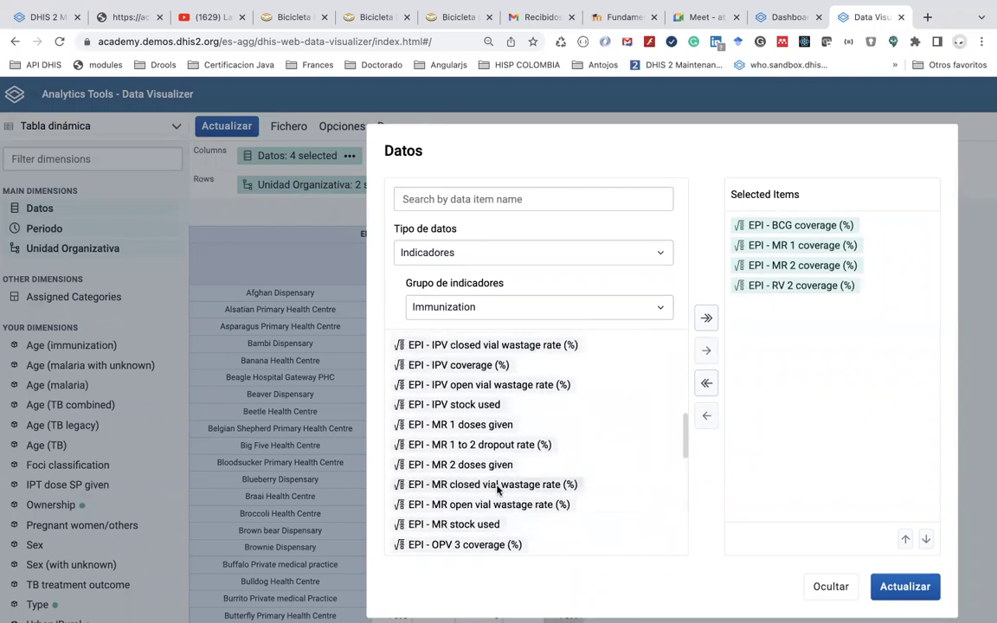
scroll(475, 143, "down", 3)
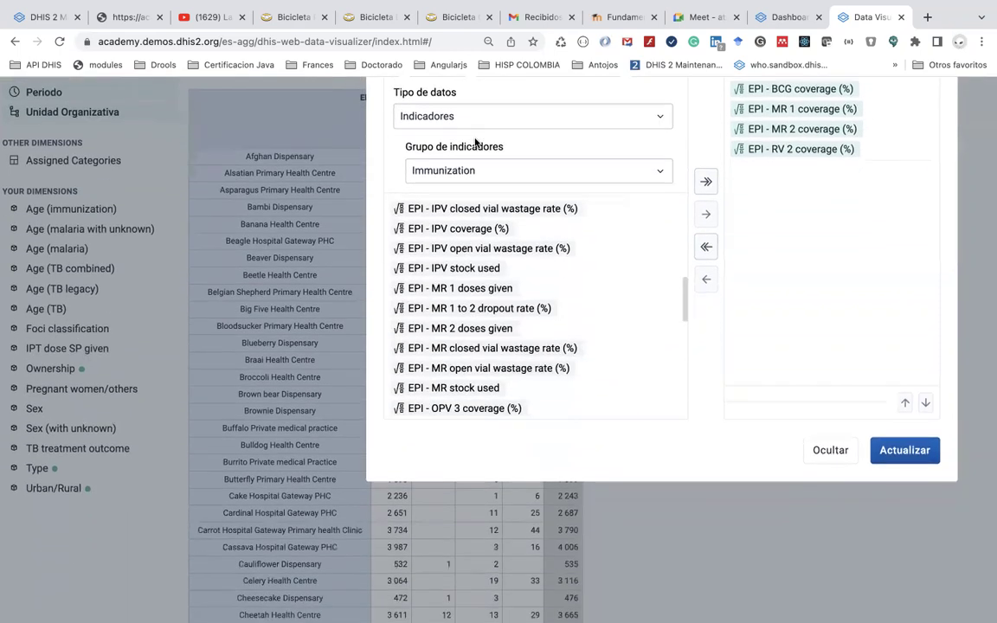
Refresh the pivot table to show BCG, MR 1, MR 2 and RV 2 coverage per facility
left_click(909, 404)
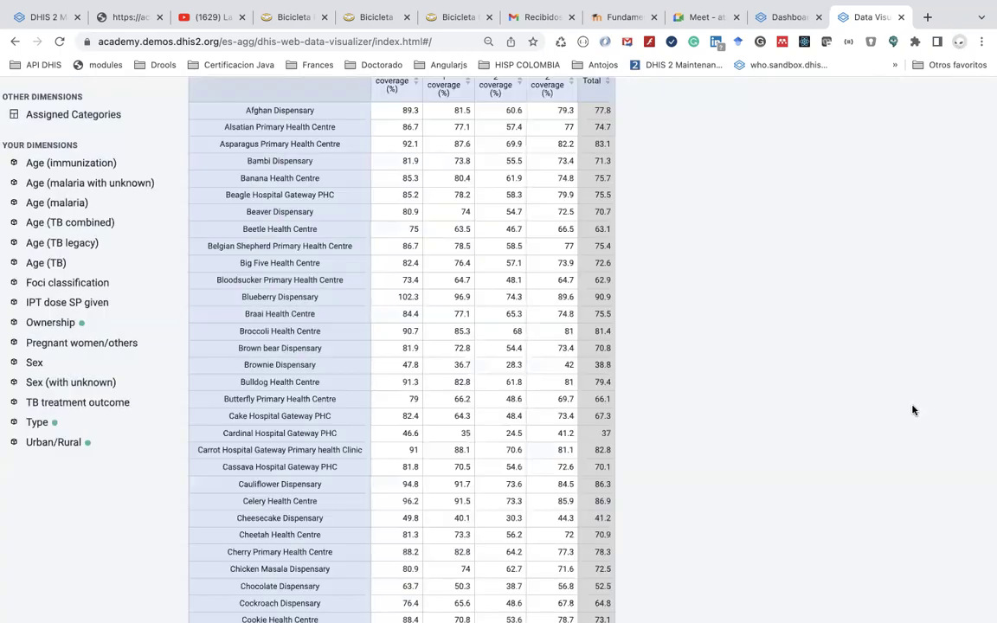
scroll(662, 219, "up", 3)
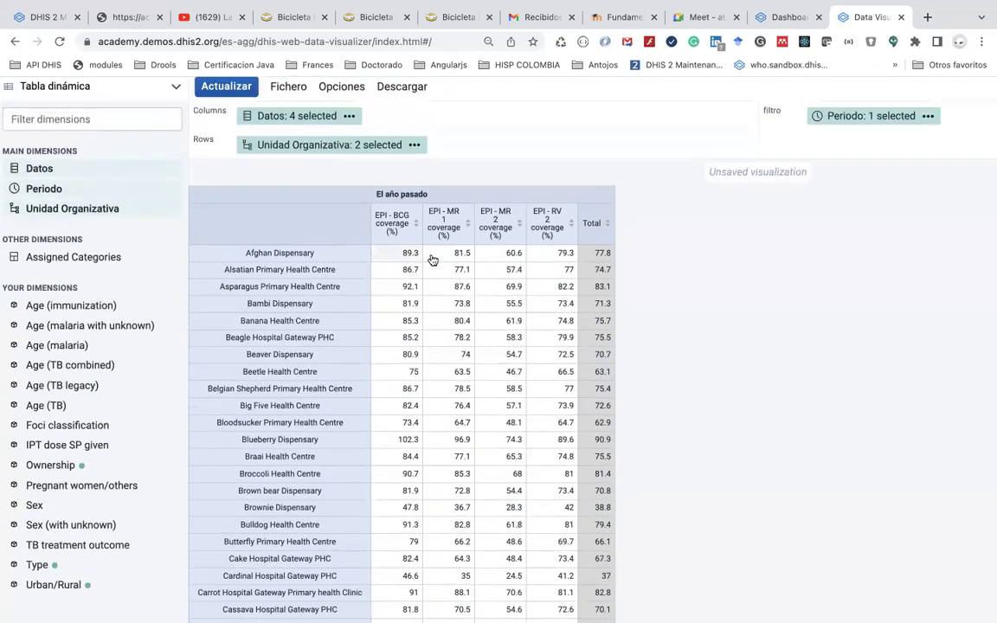
scroll(522, 320, "up", 1)
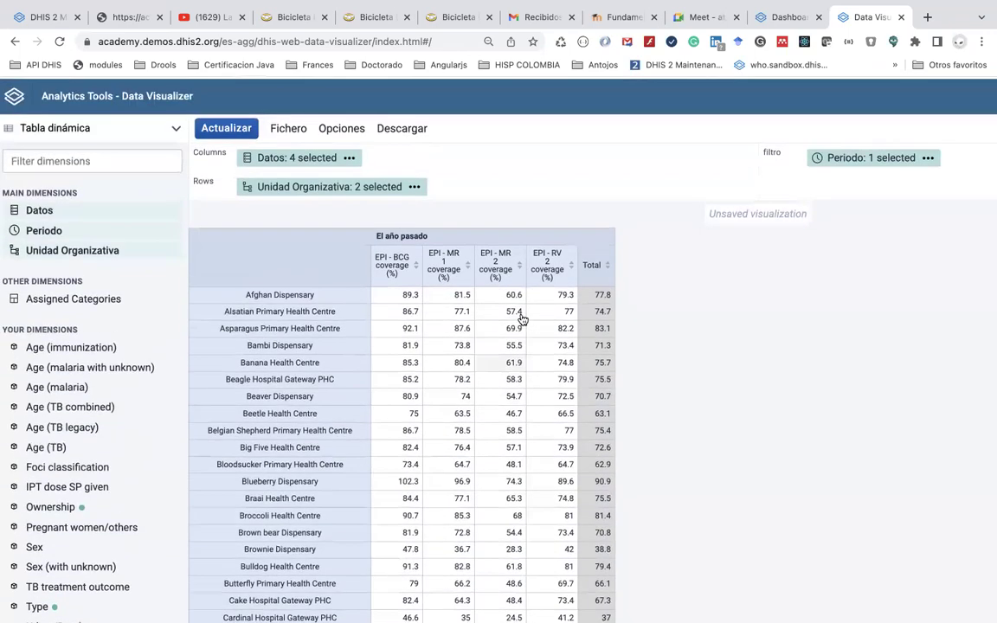
left_click(342, 128)
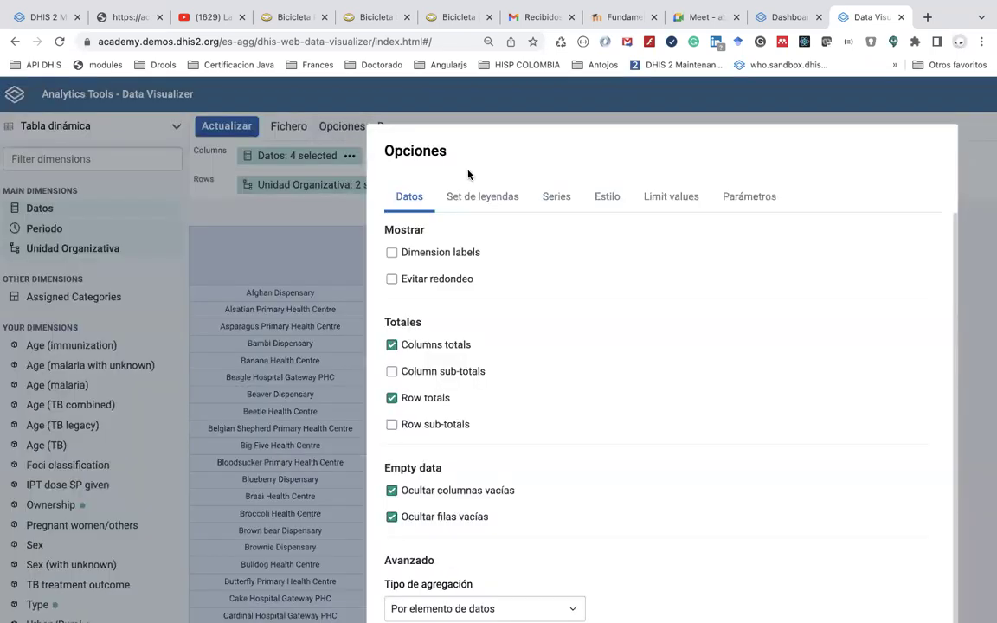
Turn on legend colouring, using a single legend for the whole visualization
left_click(495, 198)
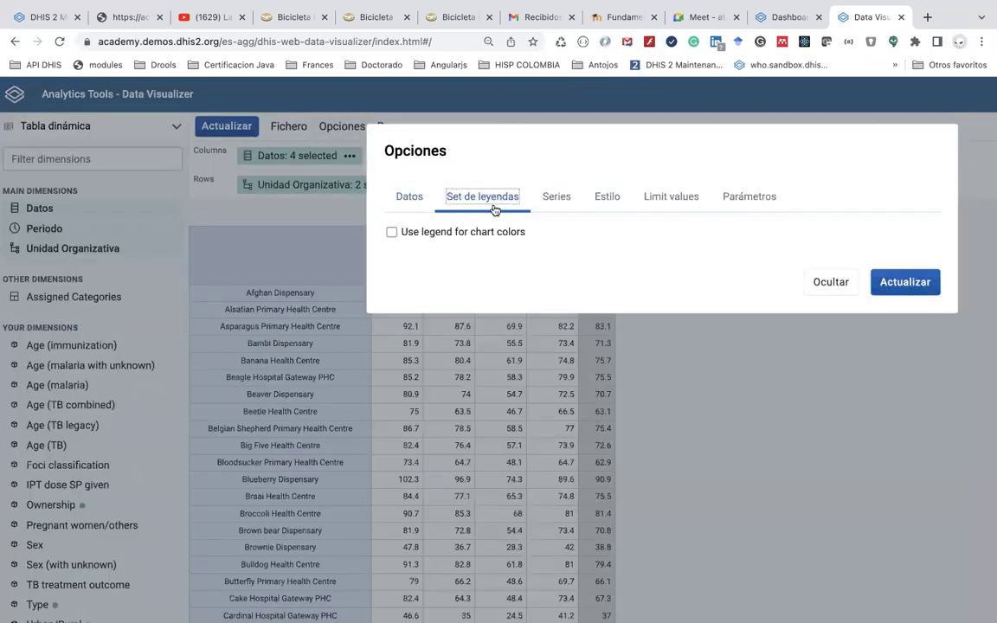
left_click(490, 234)
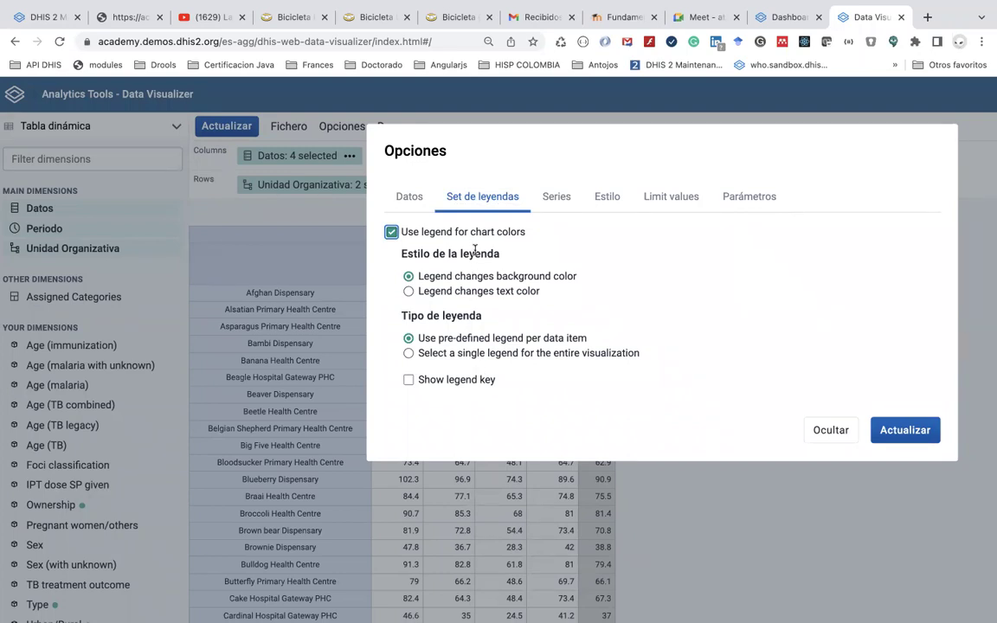
left_click(485, 354)
Pick EPI coverage as the legend set and apply it to the table
left_click(493, 395)
scroll(517, 482, "down", 1)
scroll(518, 482, "down", 6)
scroll(518, 481, "down", 3)
scroll(517, 482, "up", 10)
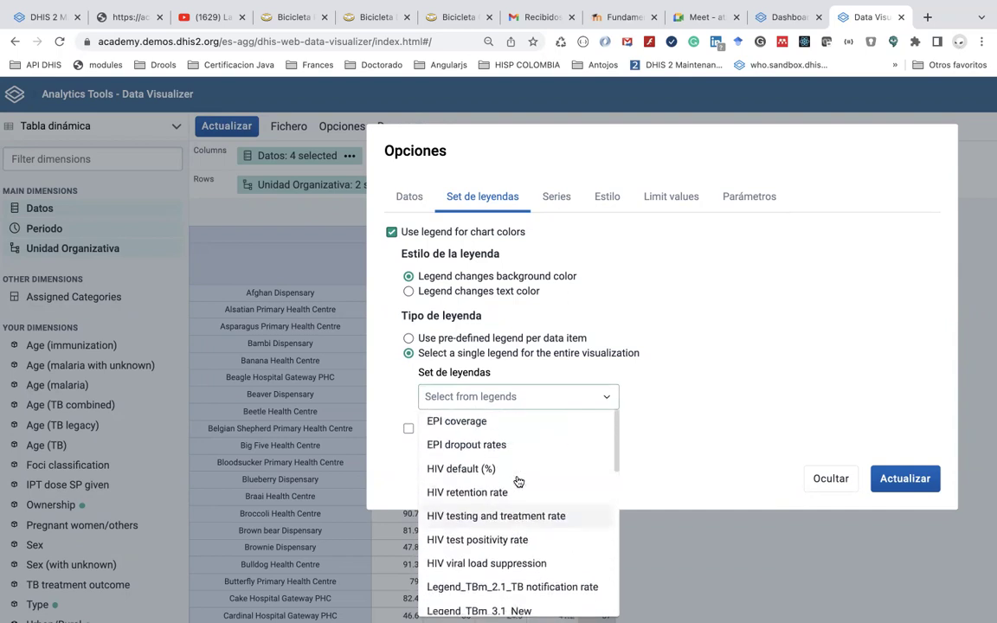
scroll(525, 488, "down", 1)
scroll(526, 489, "down", 5)
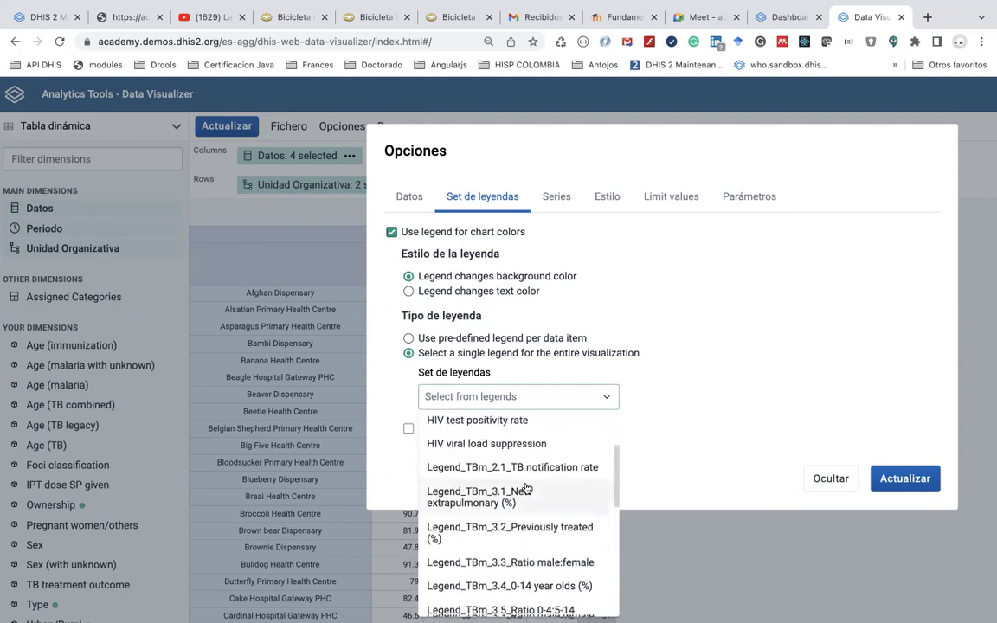
scroll(525, 489, "down", 5)
scroll(525, 488, "down", 6)
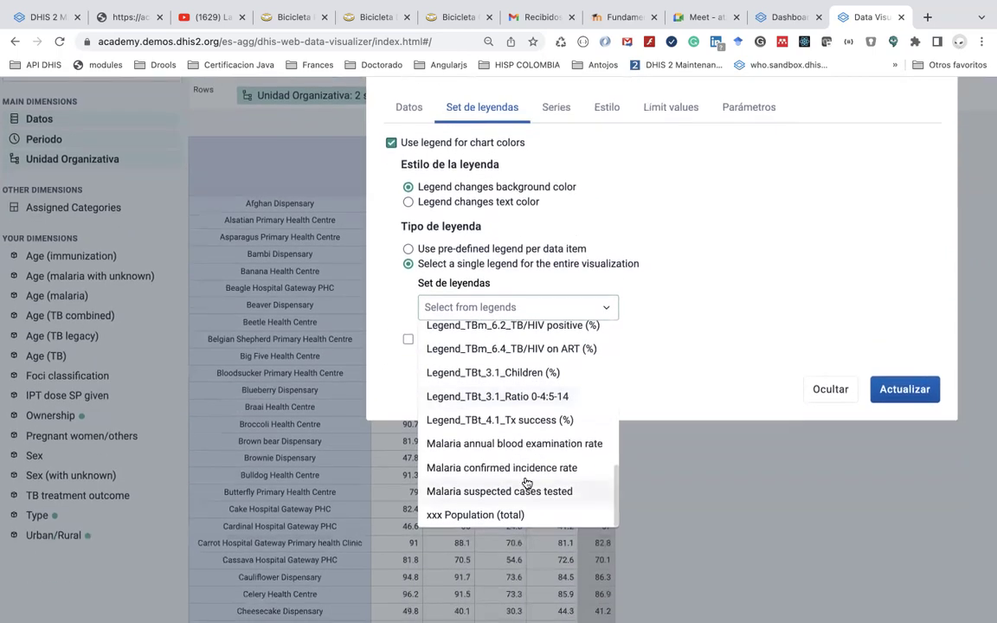
scroll(527, 424, "up", 10)
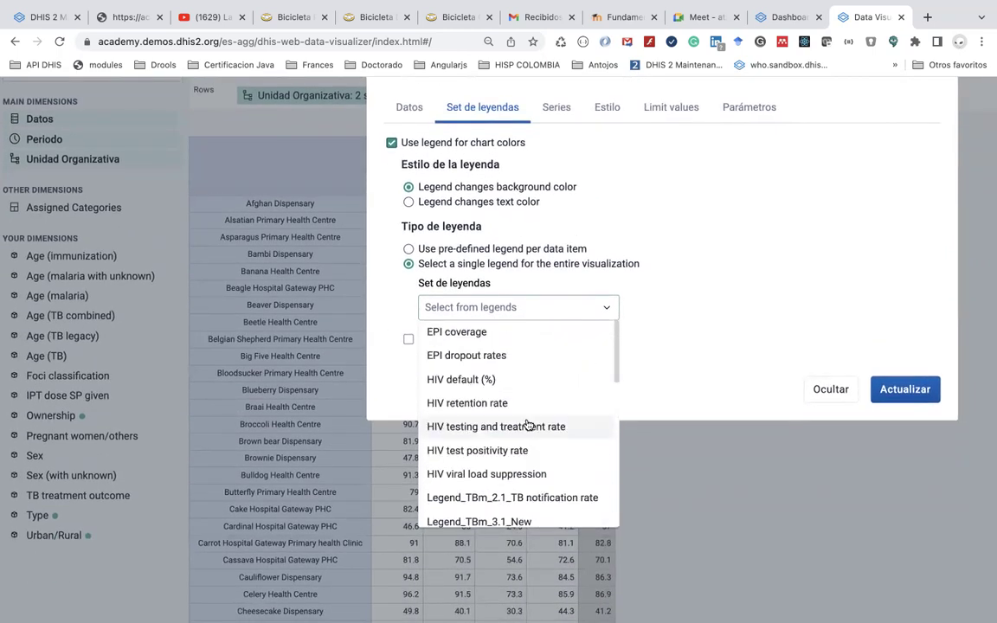
scroll(527, 424, "up", 2)
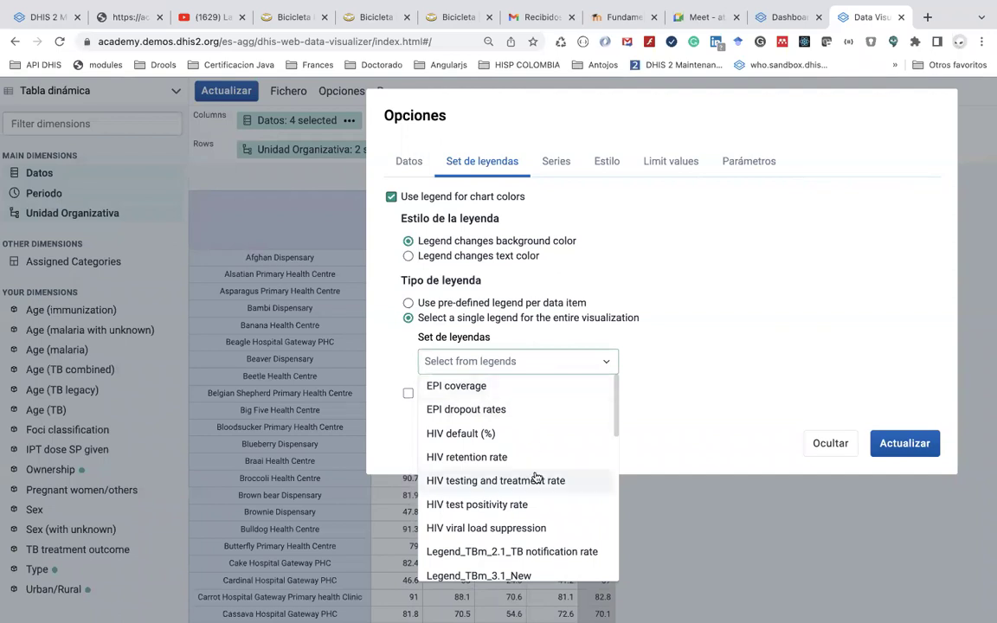
scroll(536, 477, "down", 3)
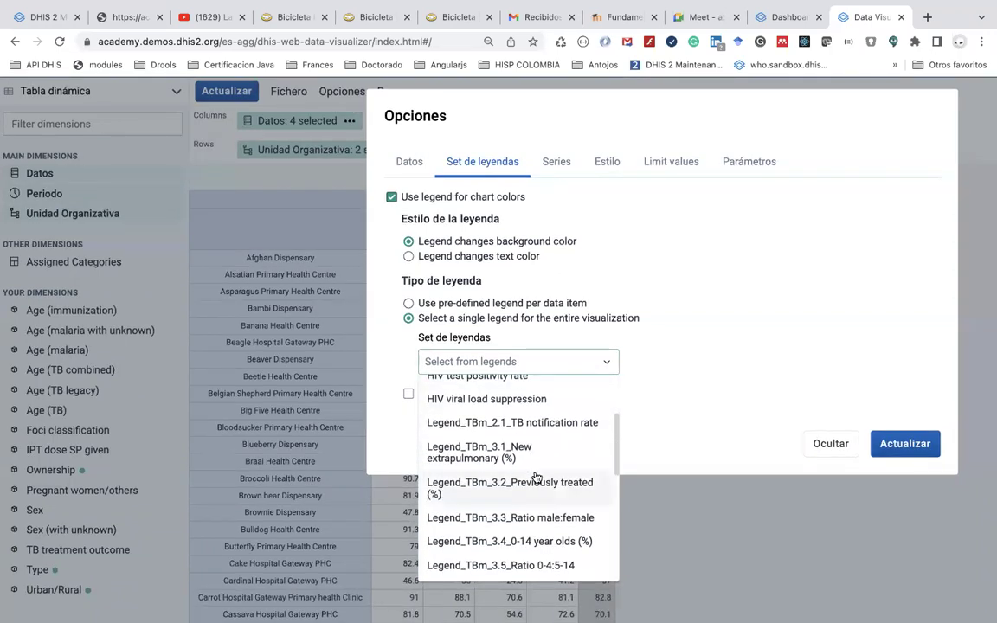
scroll(535, 478, "down", 7)
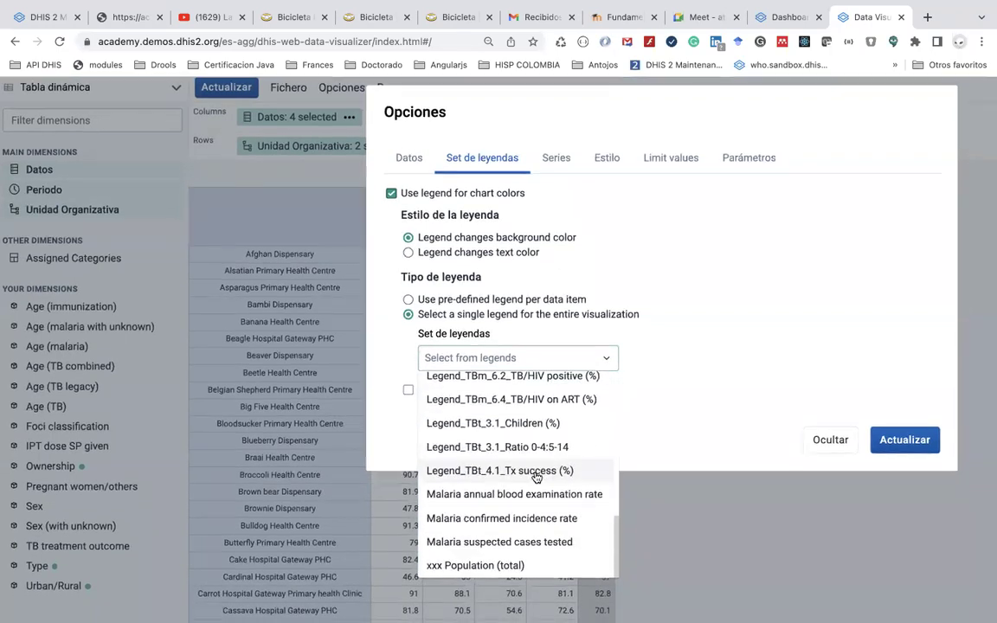
scroll(536, 478, "up", 10)
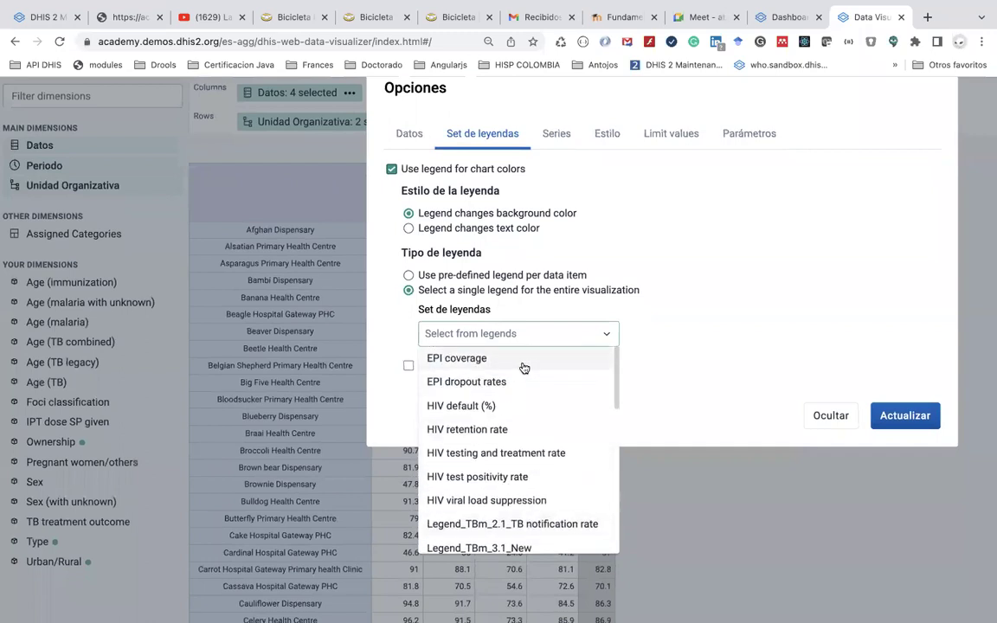
left_click(524, 367)
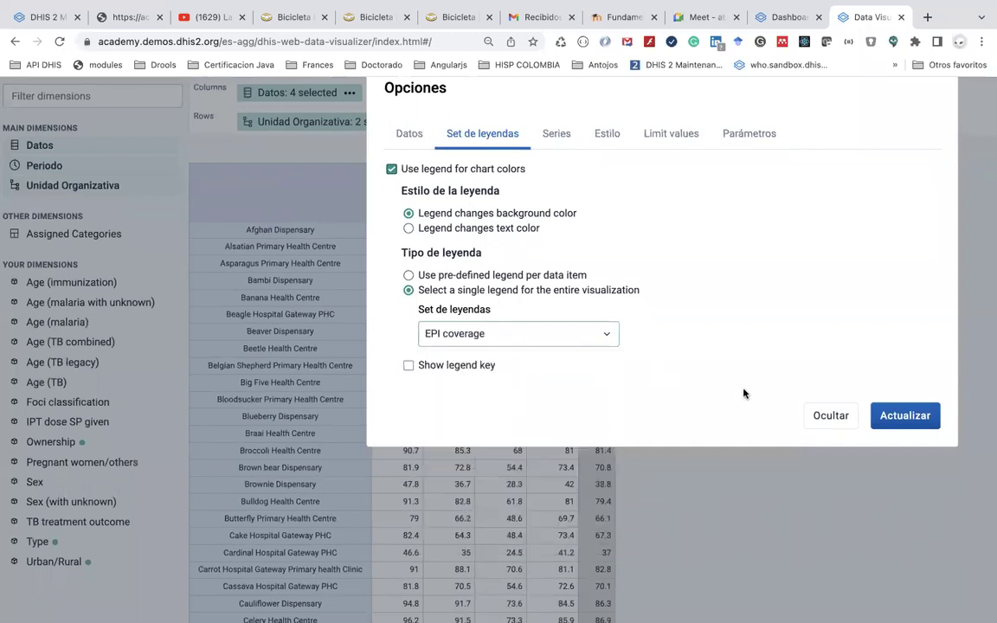
left_click(898, 422)
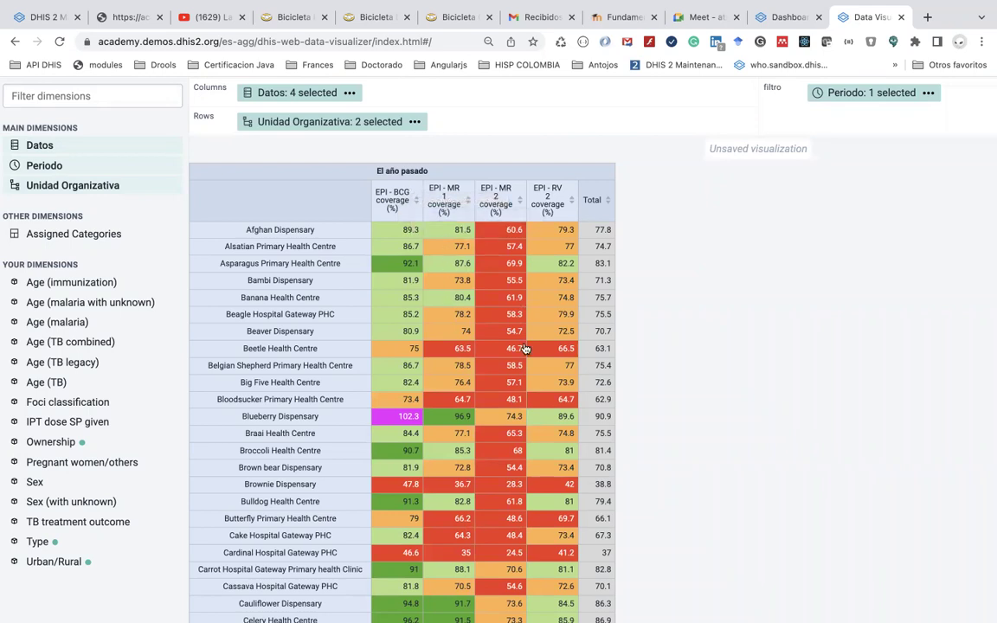
scroll(519, 349, "down", 1)
scroll(519, 349, "up", 1)
scroll(419, 441, "down", 1)
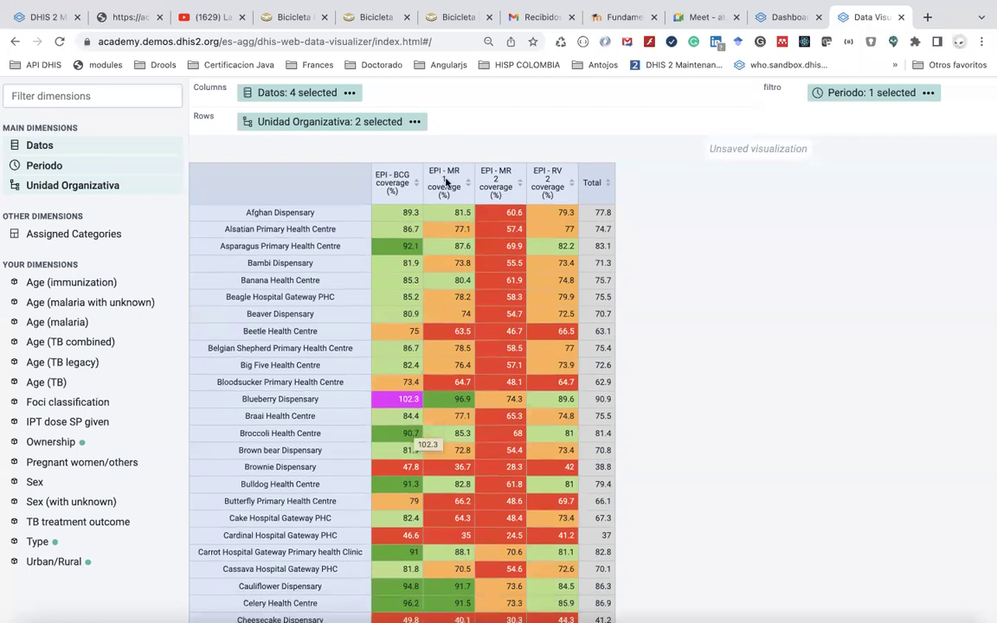
scroll(516, 502, "down", 2)
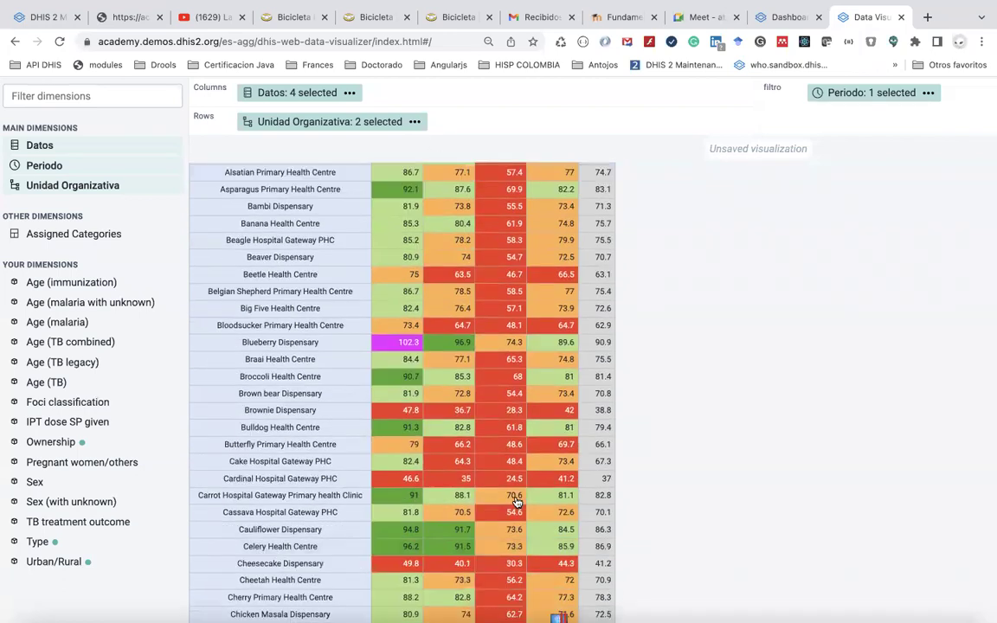
scroll(516, 502, "down", 3)
scroll(517, 502, "down", 3)
scroll(512, 506, "up", 8)
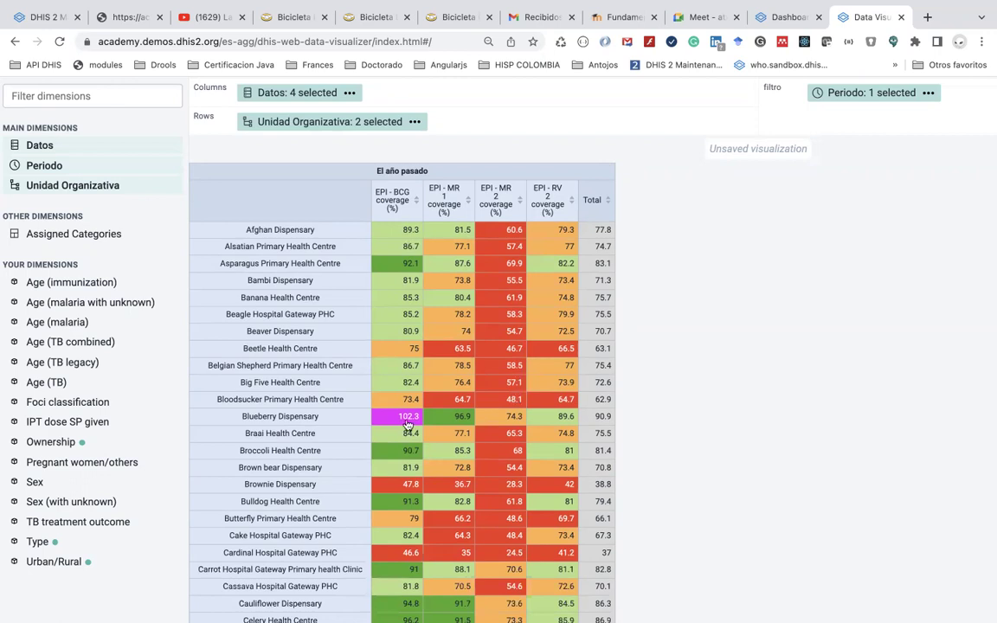
scroll(407, 423, "down", 3)
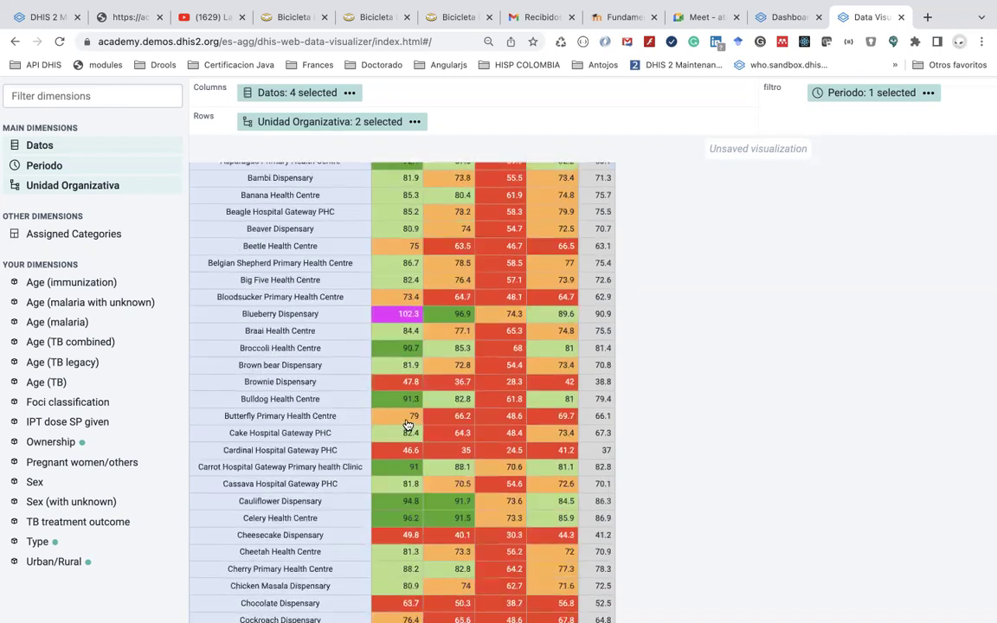
scroll(408, 424, "down", 6)
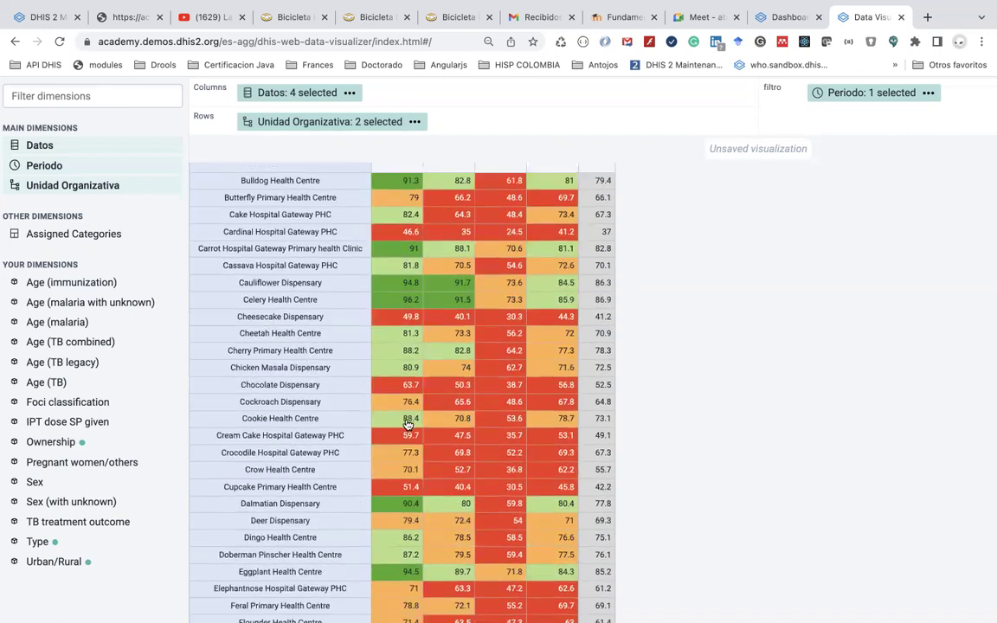
scroll(408, 424, "up", 10)
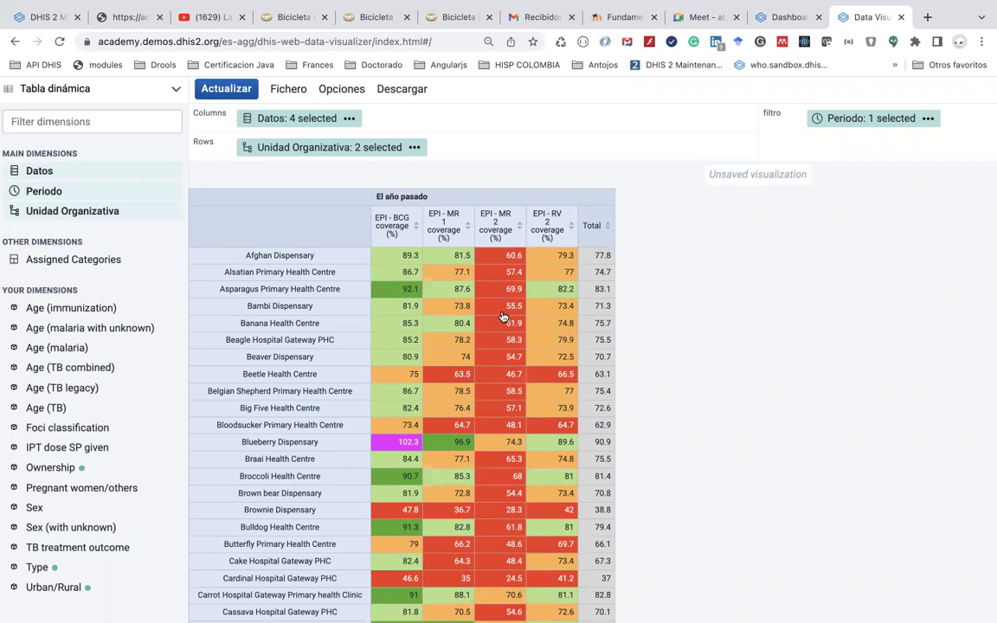
scroll(500, 409, "down", 1)
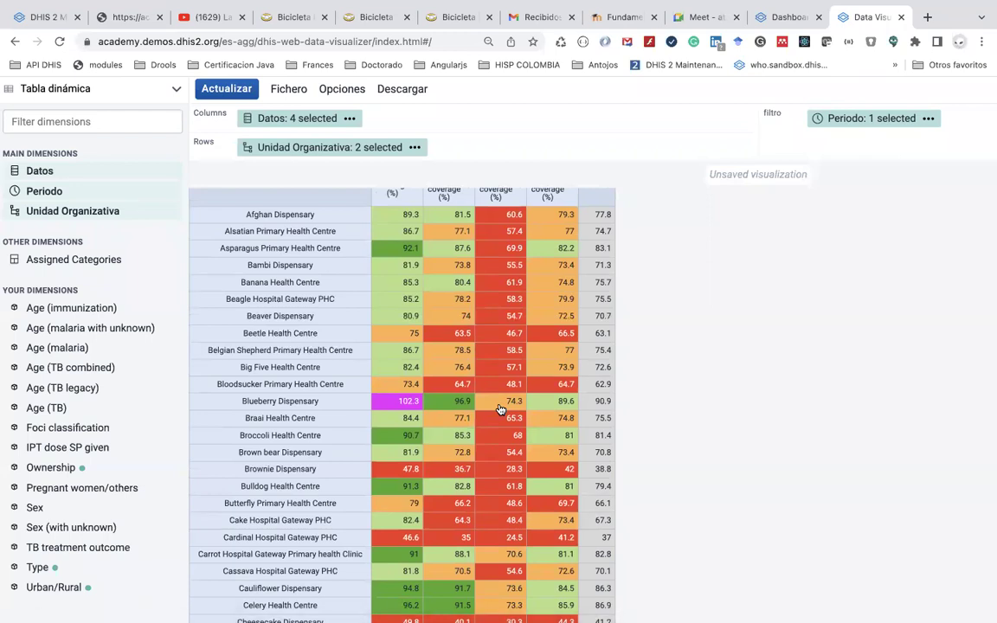
scroll(500, 409, "down", 5)
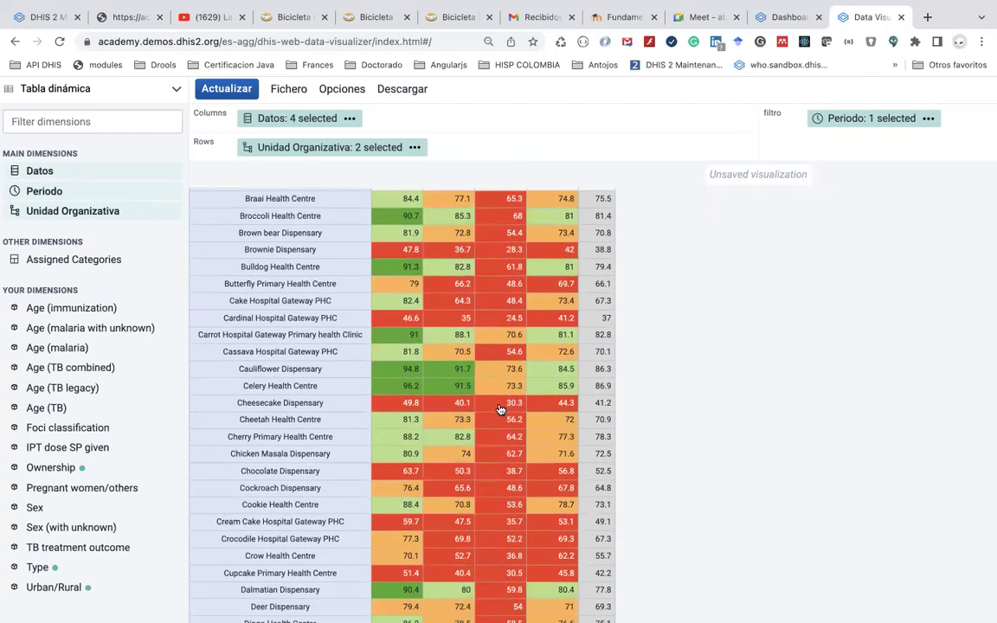
scroll(500, 409, "up", 6)
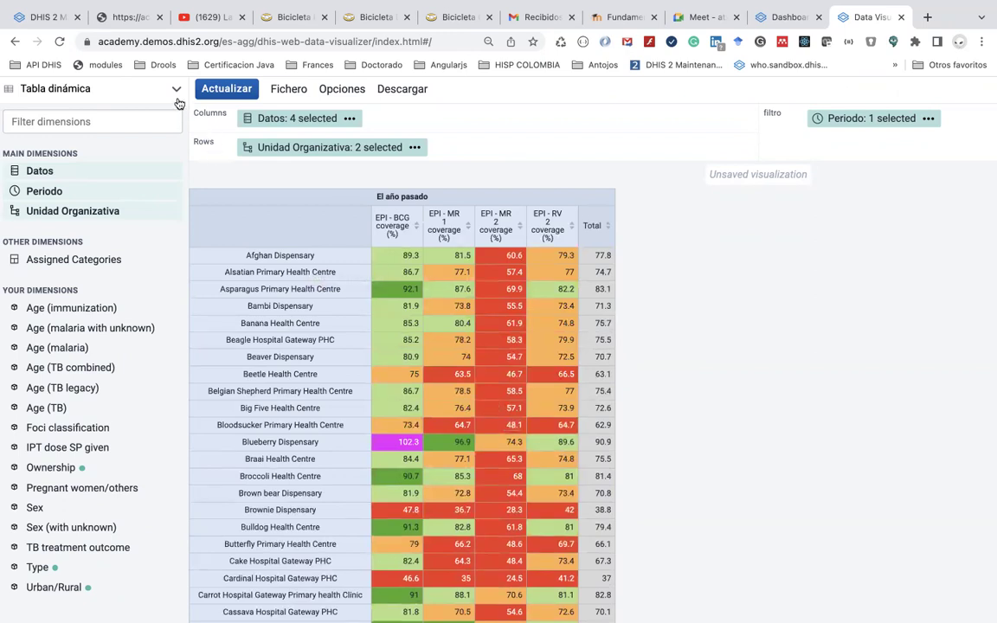
Start saving the table, naming it 'MG - Porcentaje de coberturas de vacunación'
left_click(289, 90)
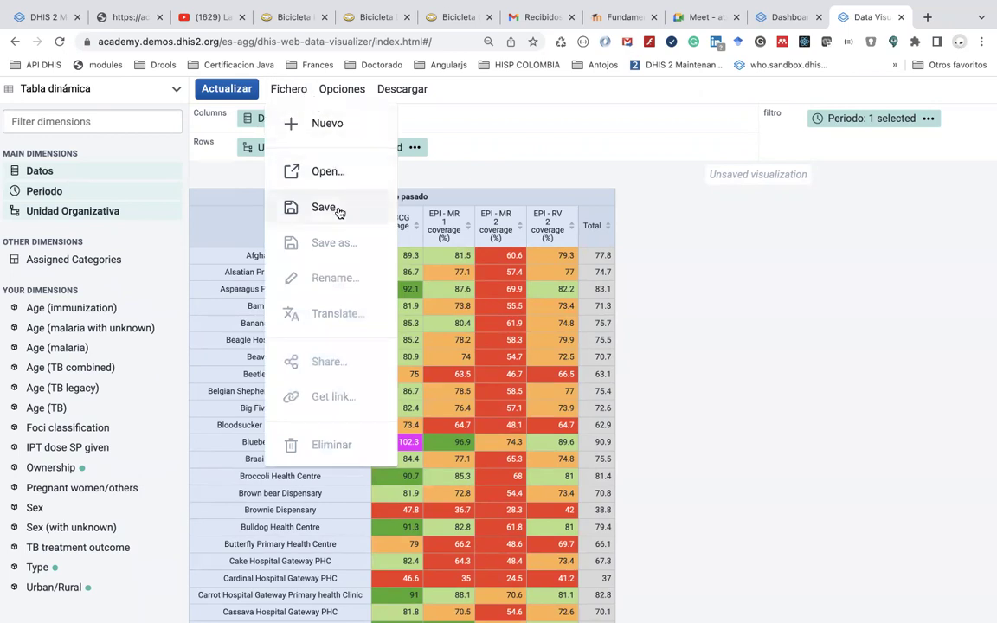
left_click(339, 213)
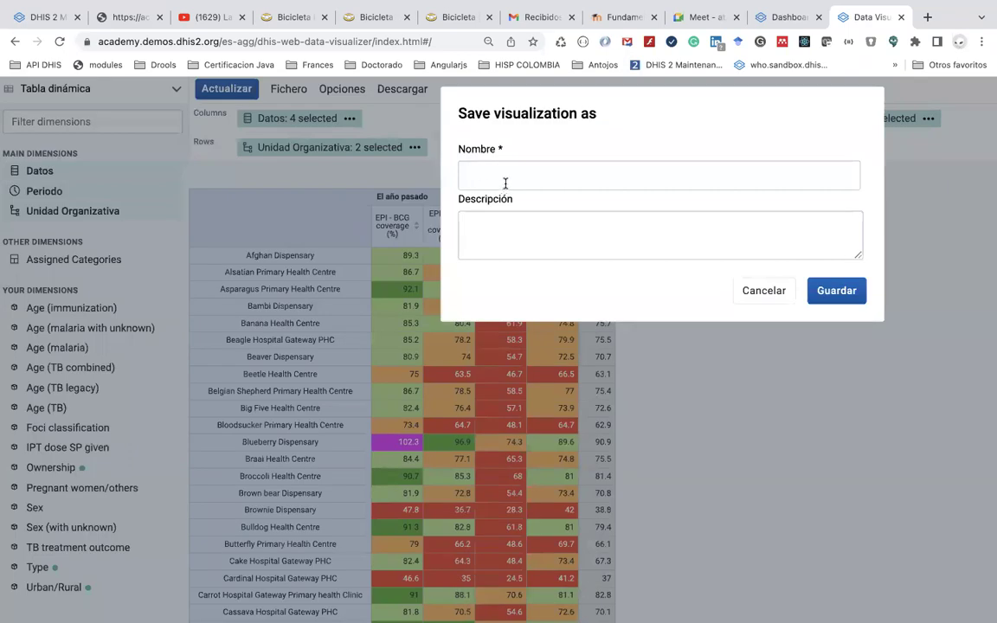
type("MG ")
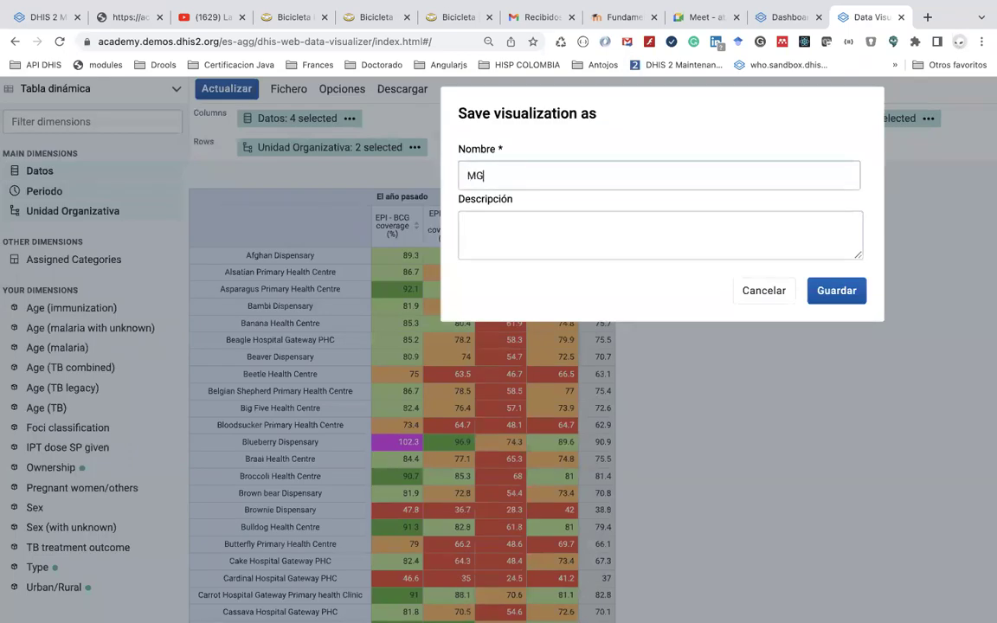
type("- Coberturas de vacunación")
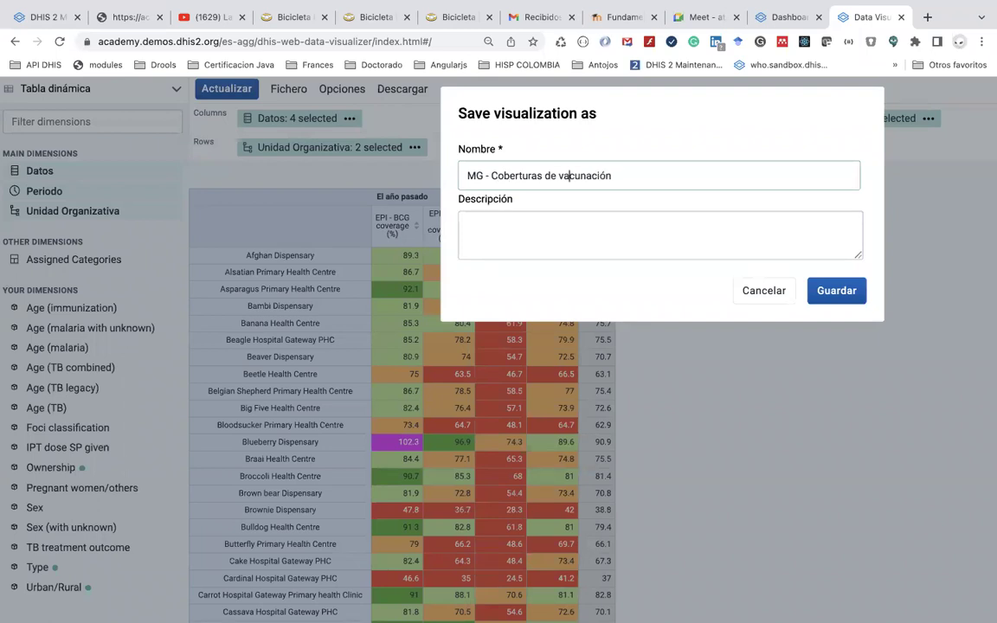
left_click(490, 176)
type("Porcenn")
key("BackSpace")
type("taje de")
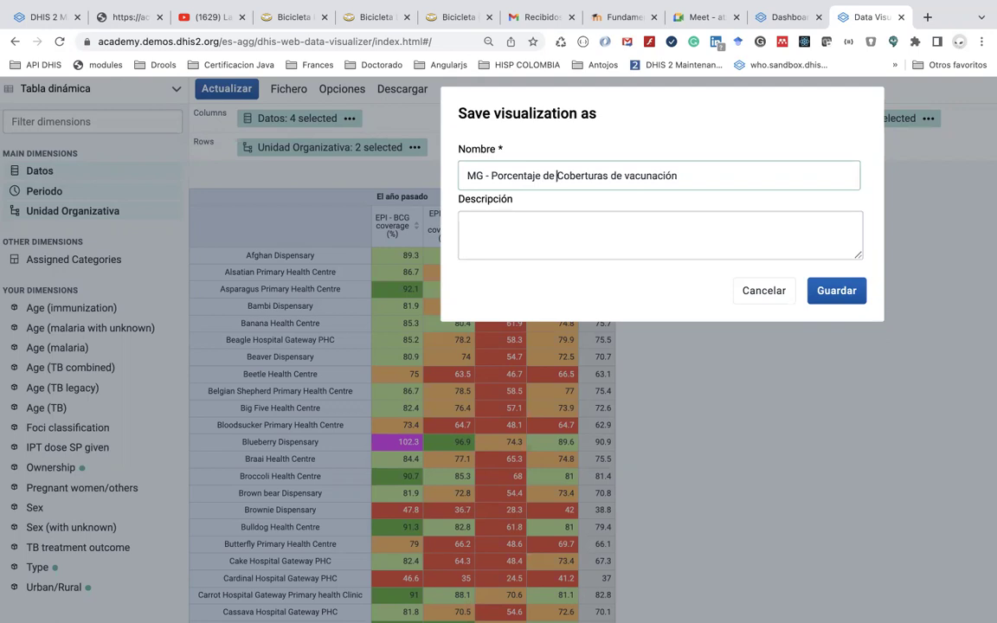
key("BackSpace")
type("c")
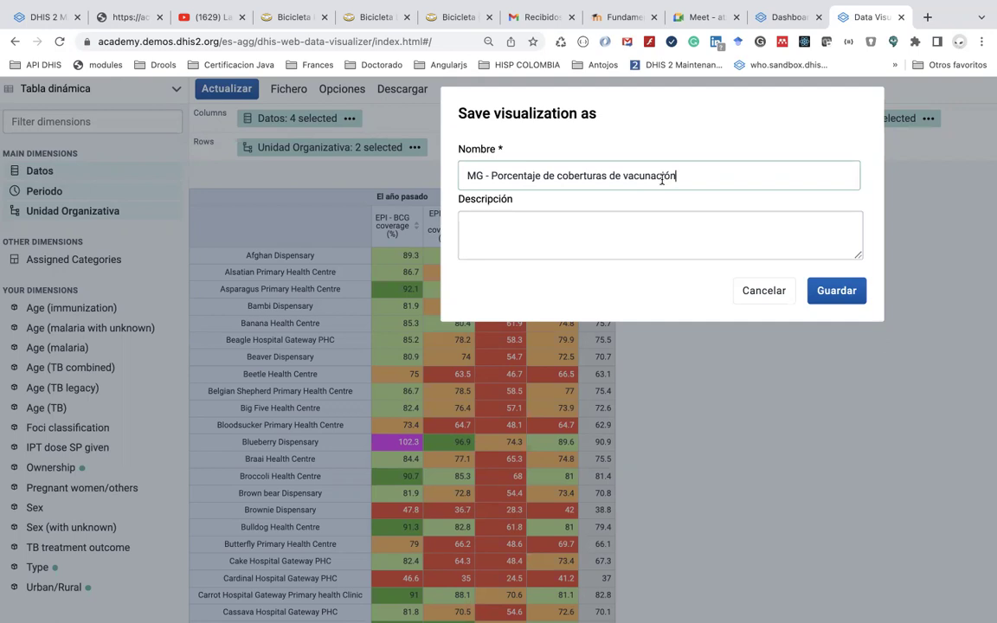
Complete the name as 'MG PAI - Porcentaje de coberturas de vacunación año pasado por hospital' and save
left_click(491, 175)
type("PAI")
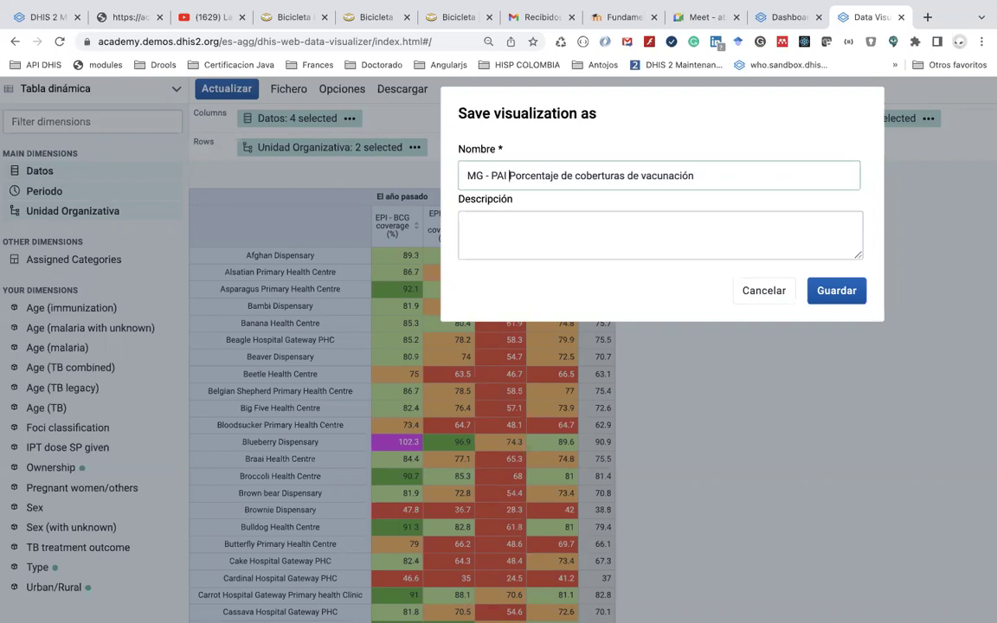
key("BackSpace")
key("BackSpace")
key("BackSpace")
key("BackSpace")
key("BackSpace")
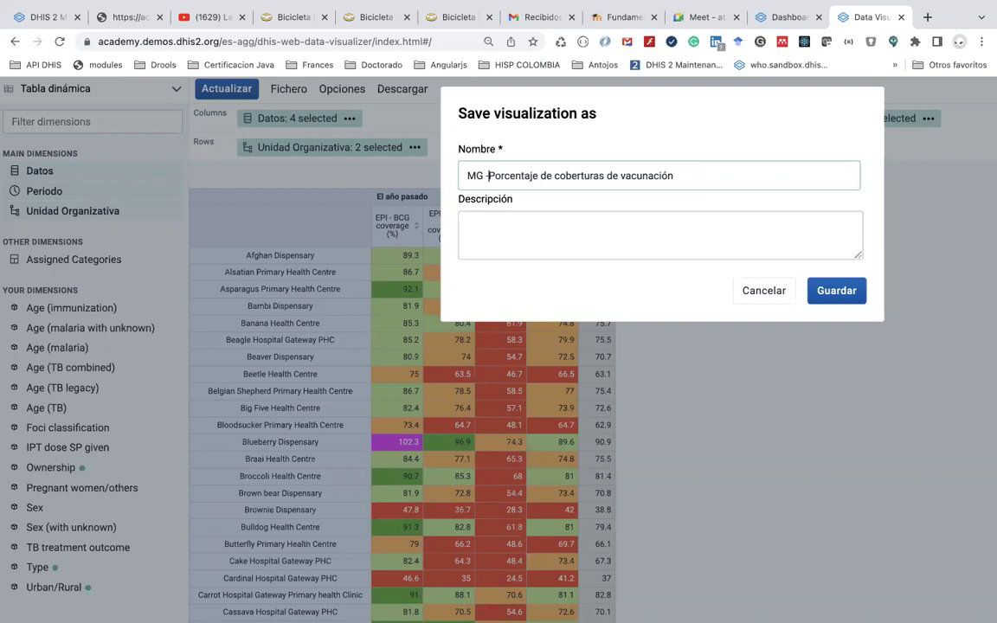
type("PAI -")
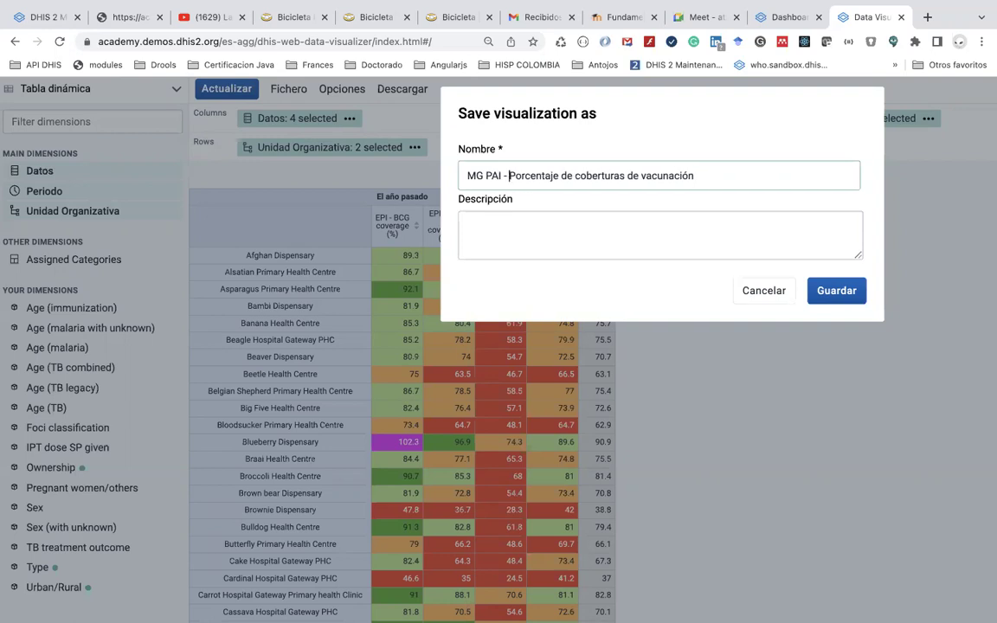
key("Right")
key("Right")
key("Right")
key("Right")
key("Right")
key("Right")
key("Right")
key("Right")
key("Right")
key("Right")
key("Right")
key("Right")
key("Right")
key("Right")
key("Right")
key("Right")
key("Right")
key("Right")
key("Right")
key("Right")
key("Right")
key("Right")
key("Right")
key("Right")
key("Right")
key("Right")
key("Right")
key("Right")
key("Right")
key("Right")
key("Right")
key("Right")
key("Right")
key("Right")
key("Right")
key("Right")
key("Right")
type("año pasado por hospital")
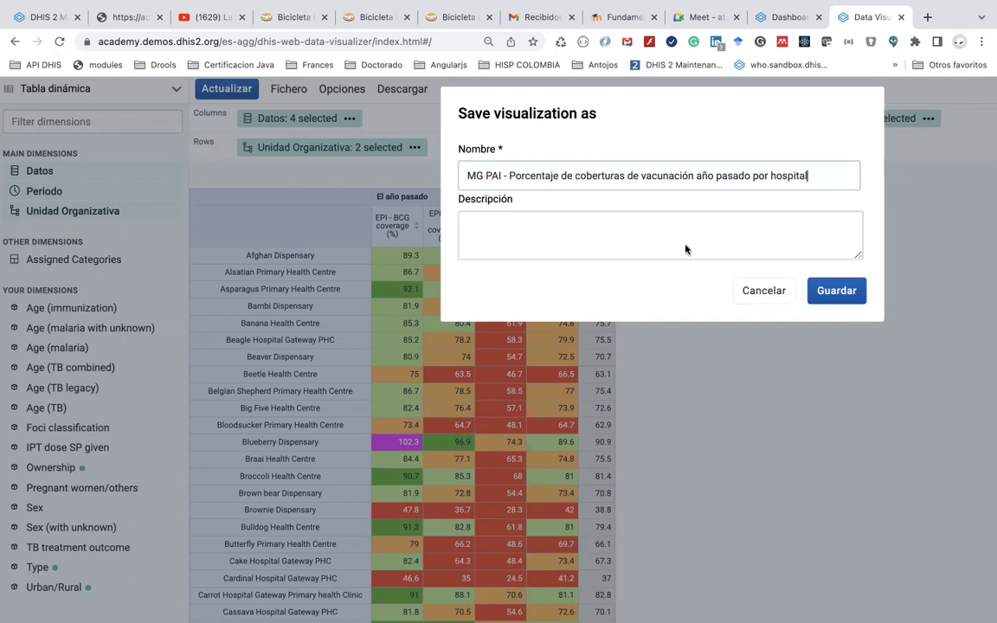
key("BackSpace")
key("BackSpace")
key("BackSpace")
key("BackSpace")
key("BackSpace")
key("BackSpace")
key("BackSpace")
type("ops")
key("BackSpace")
key("BackSpace")
type("spital")
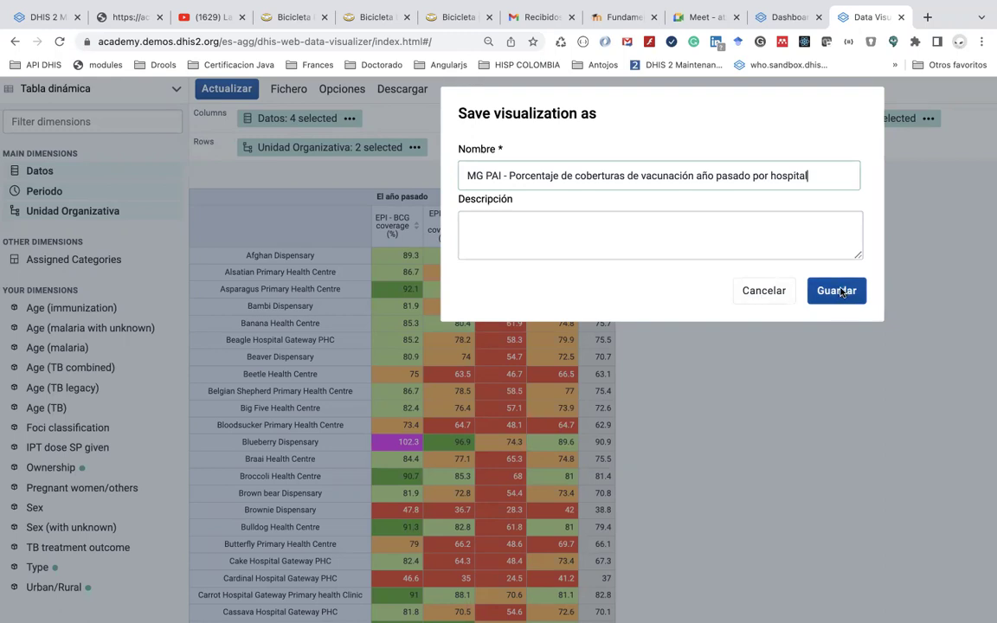
left_click(836, 291)
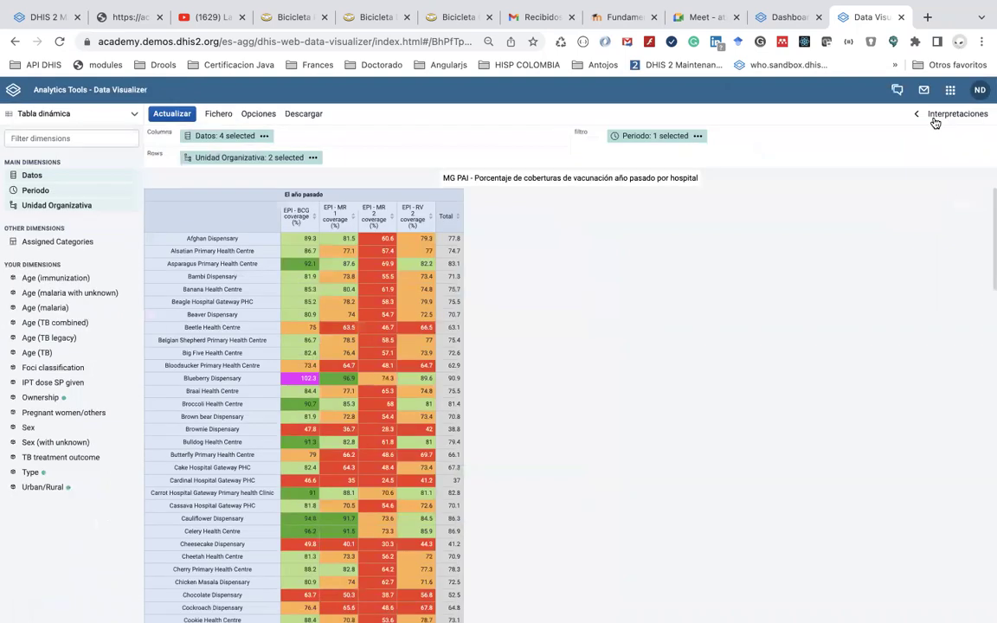
Go to the Dashboard app, then relaunch Data Visualizer with a fresh empty visualization
left_click(949, 89)
left_click(706, 233)
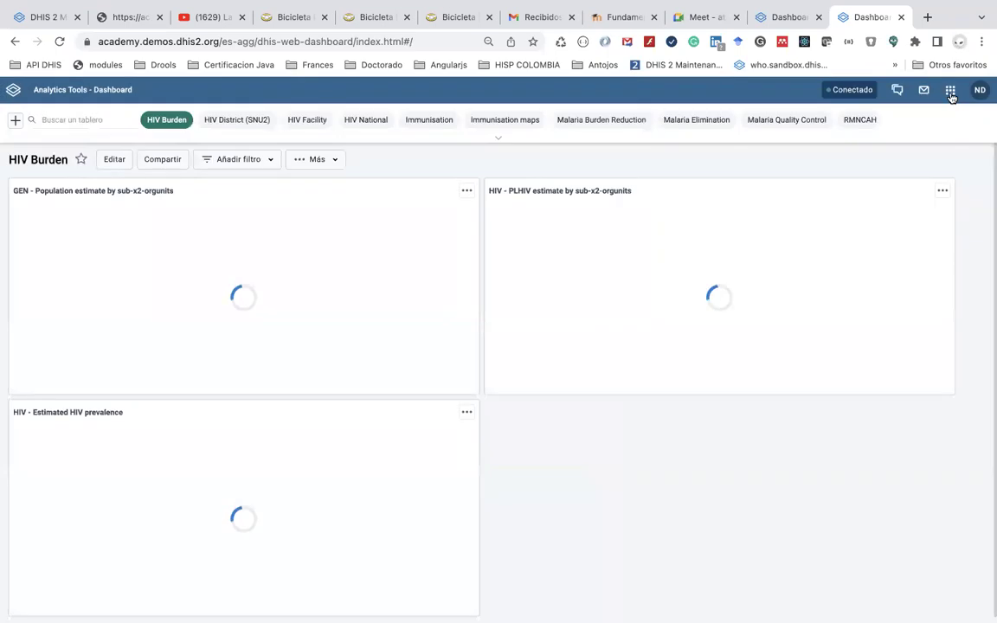
left_click(949, 94)
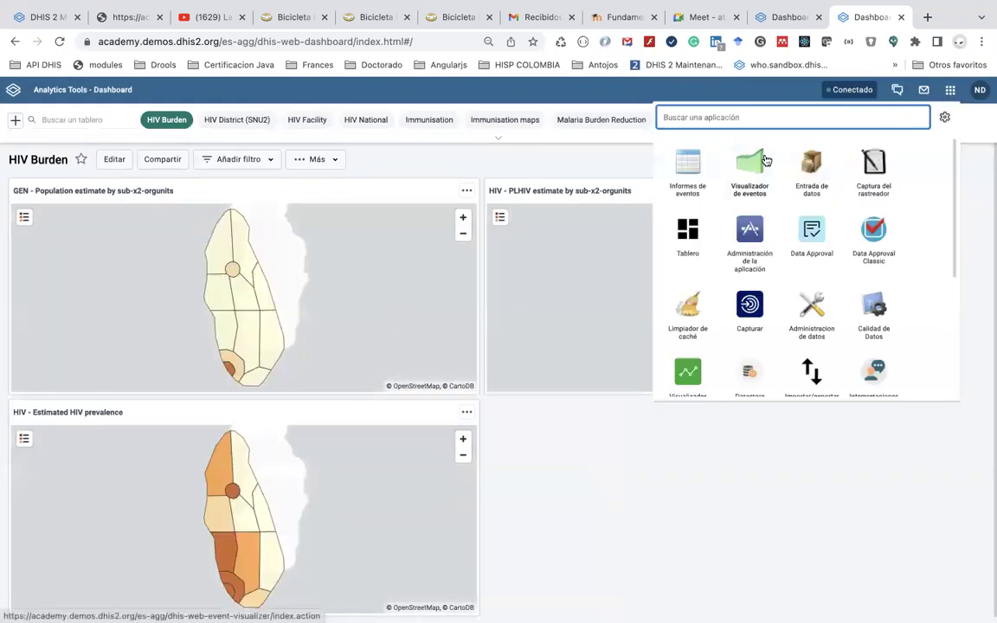
scroll(684, 355, "down", 2)
left_click(685, 327)
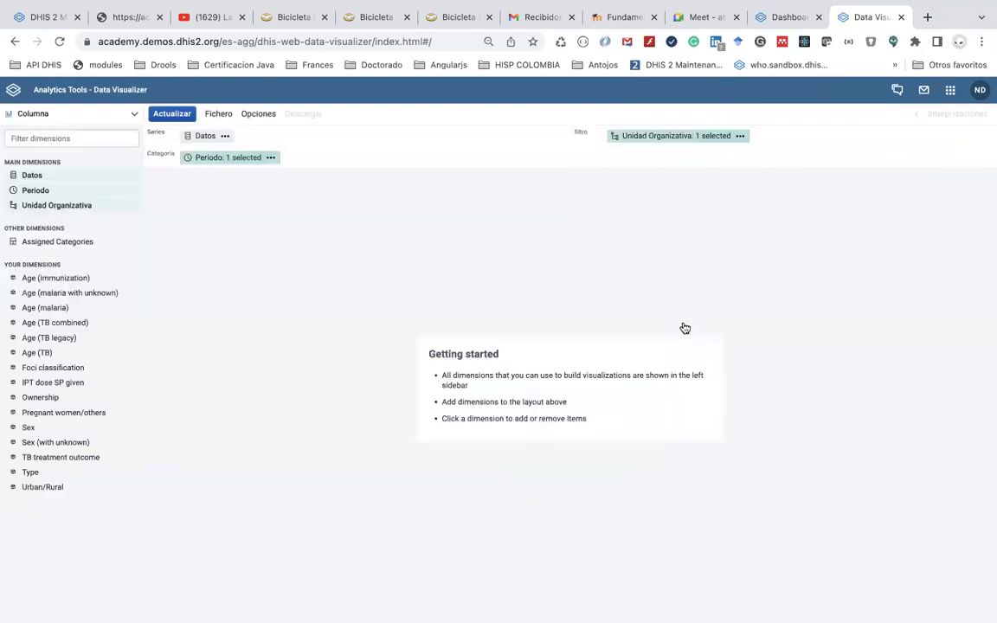
left_click(220, 115)
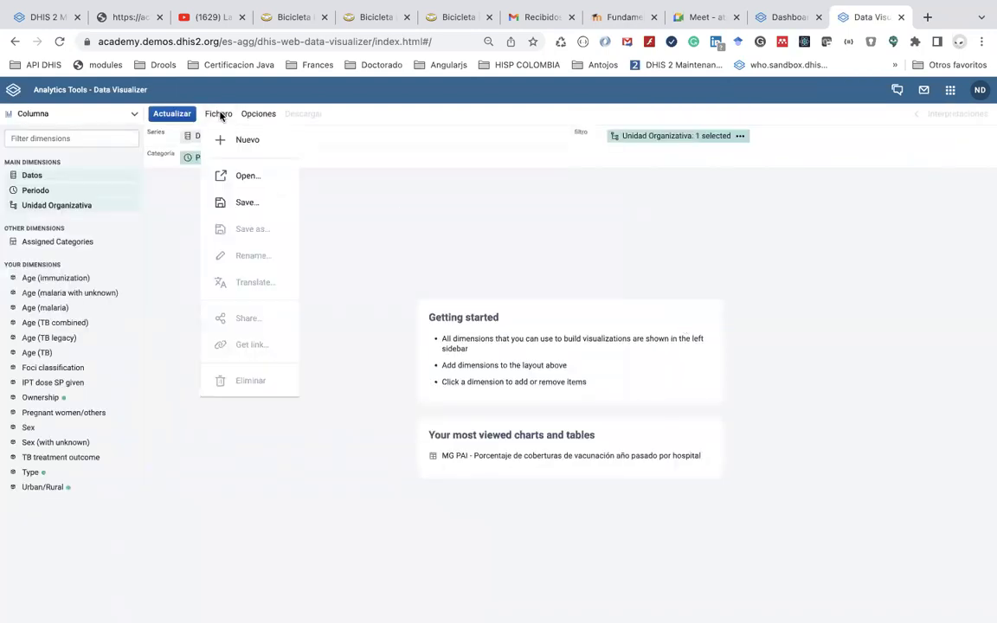
left_click(256, 185)
type("MG")
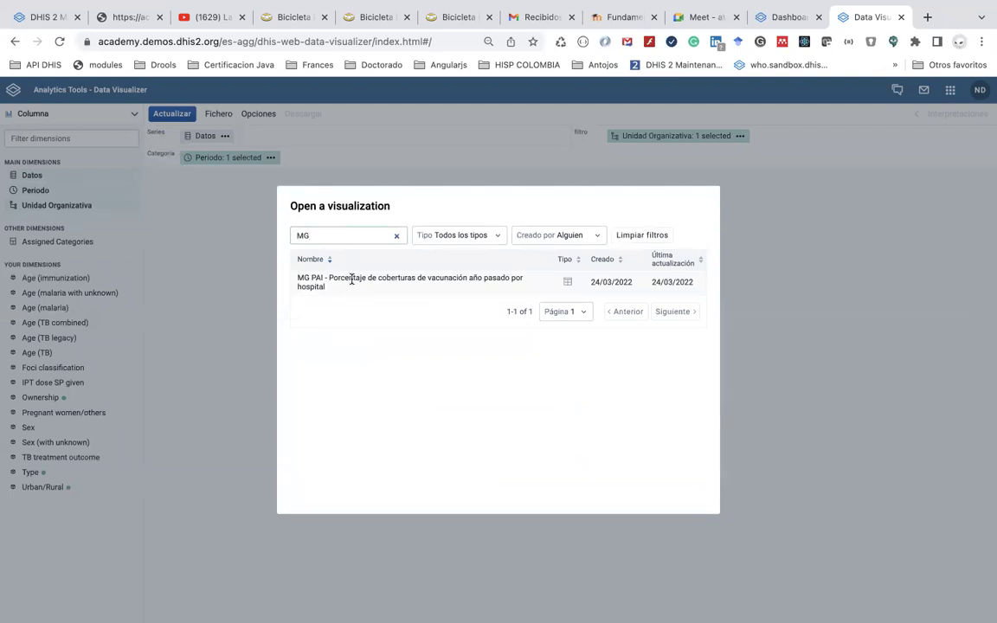
left_click(351, 279)
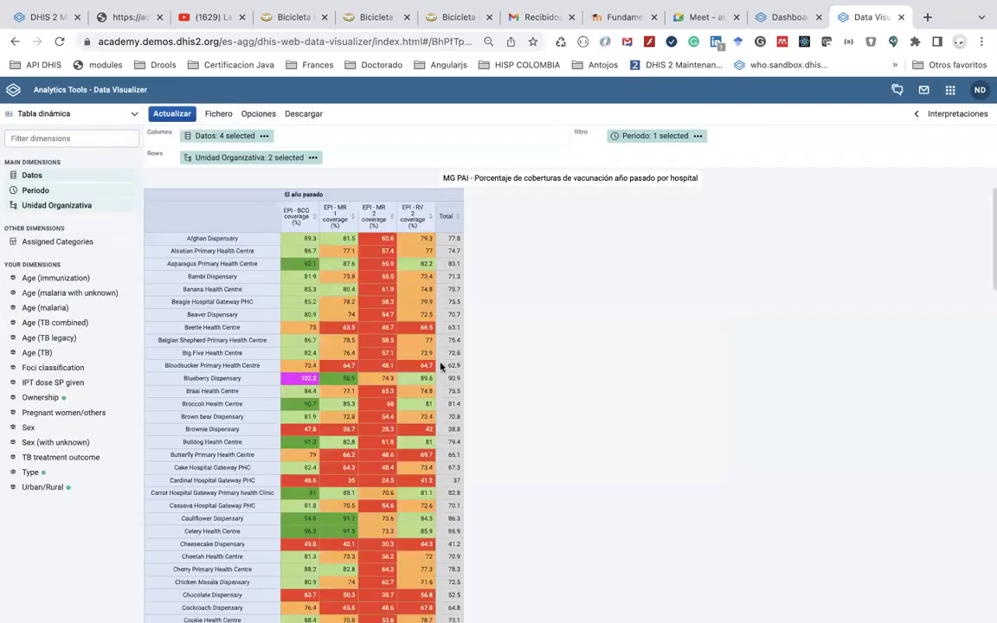
scroll(441, 366, "down", 10)
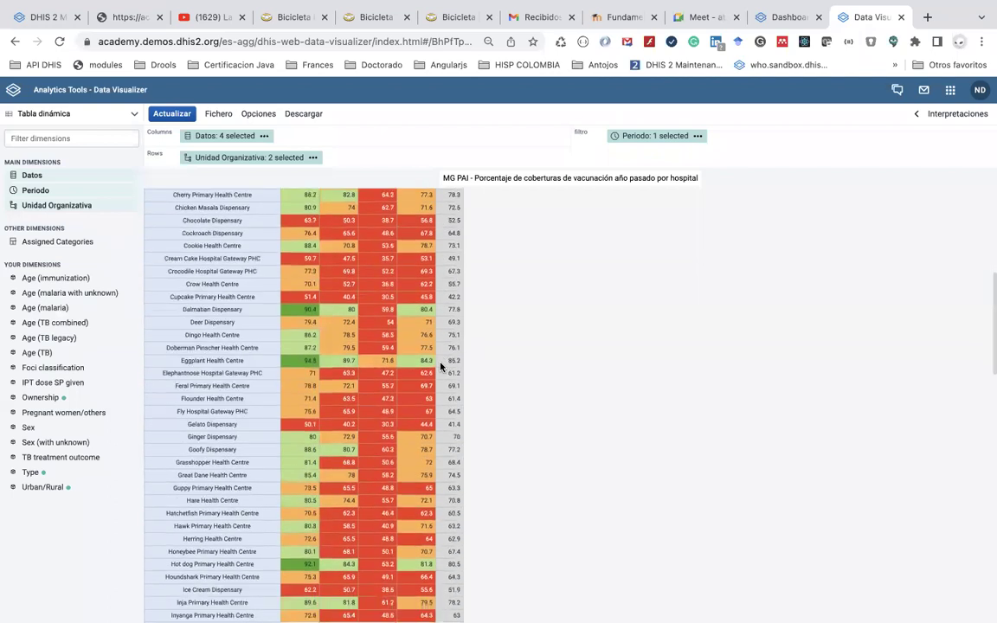
scroll(440, 367, "up", 6)
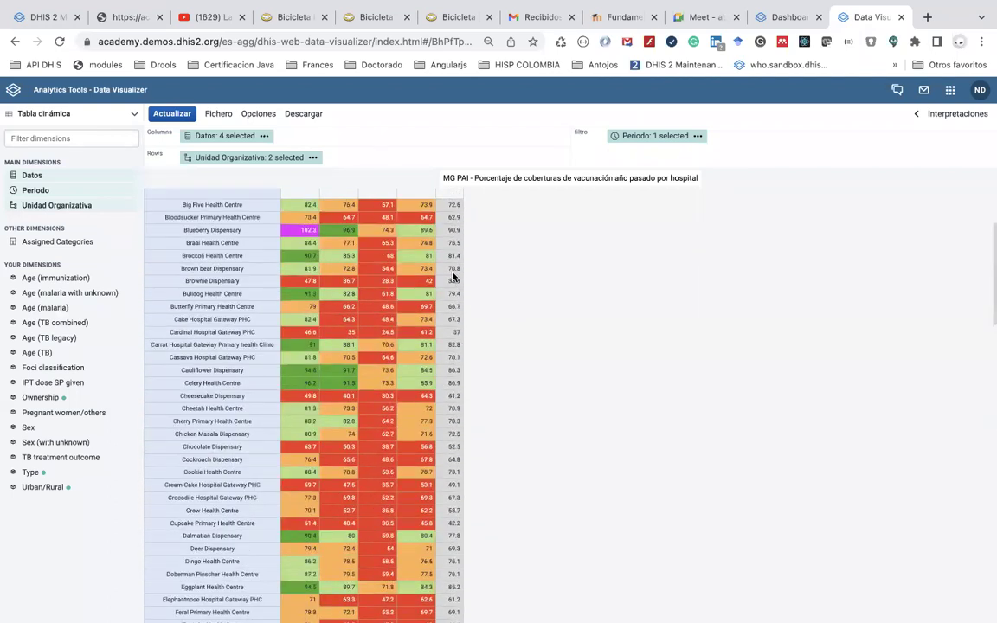
scroll(453, 276, "up", 3)
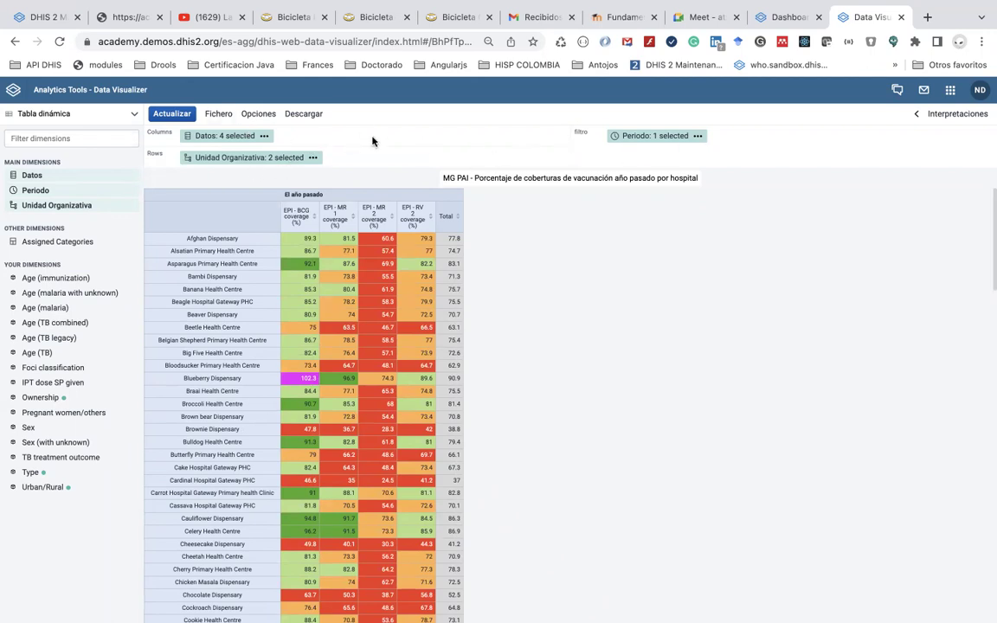
left_click(303, 121)
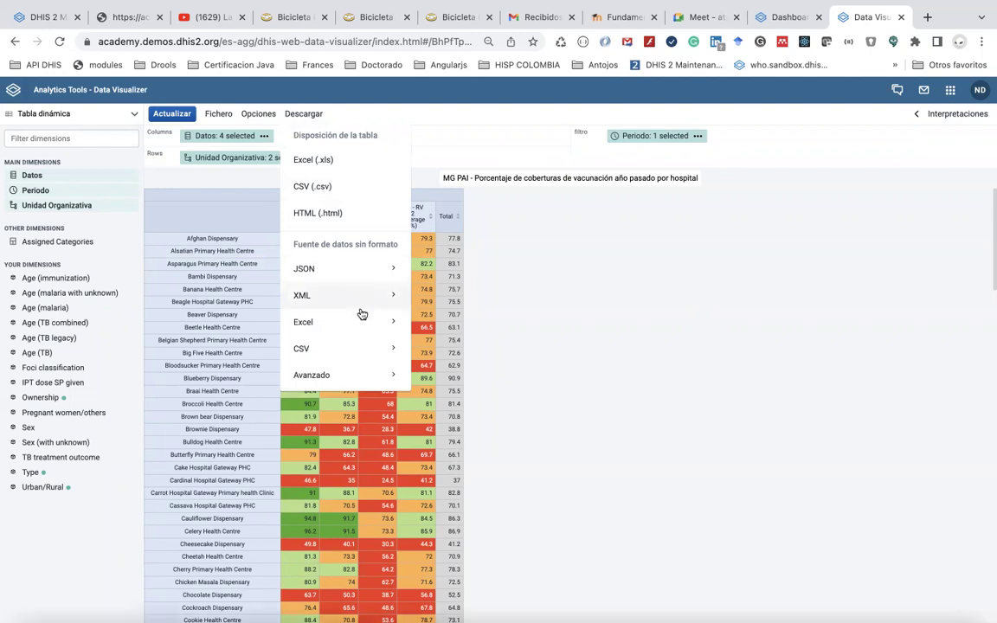
left_click(392, 381)
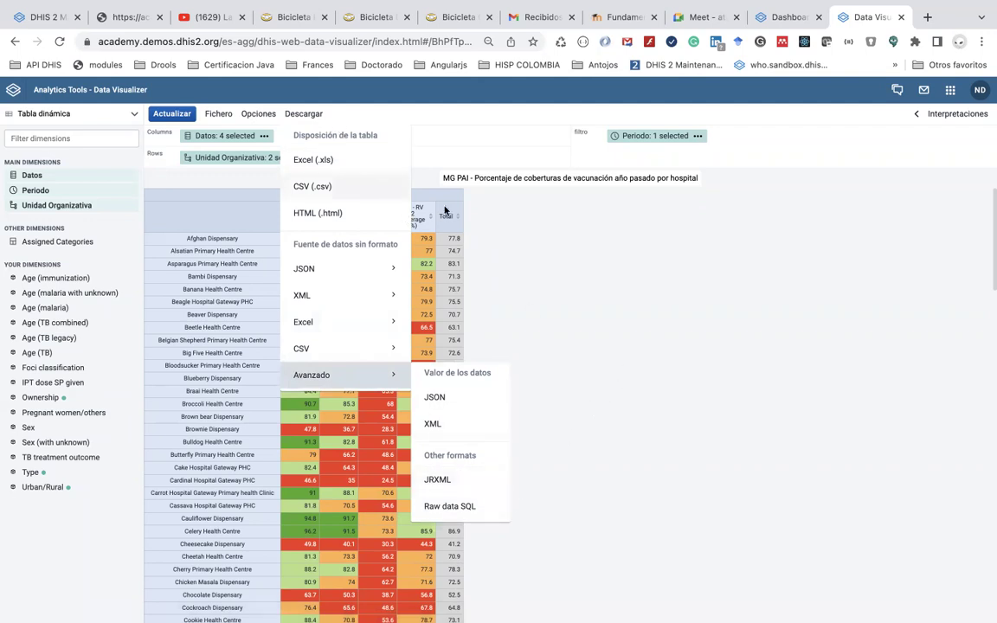
left_click(606, 288)
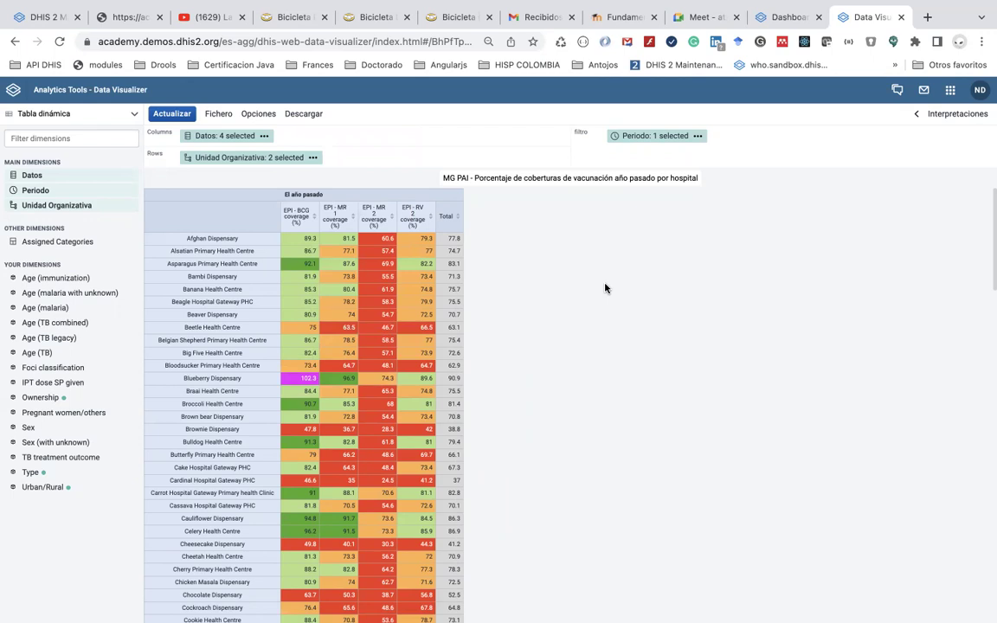
Switch the visualization type to Column and redraw last year's coverage data
left_click(134, 116)
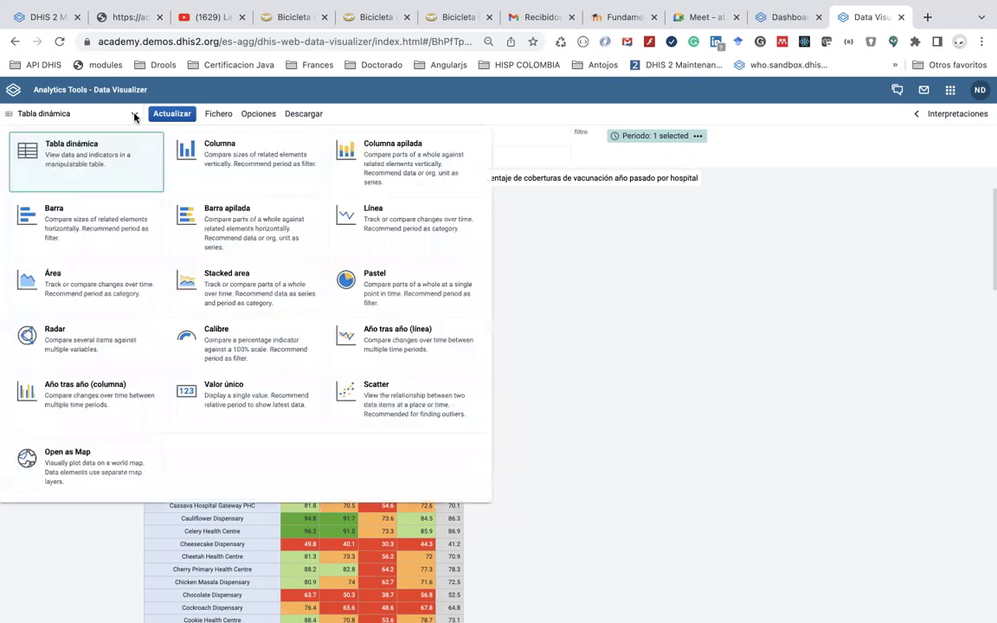
left_click(209, 161)
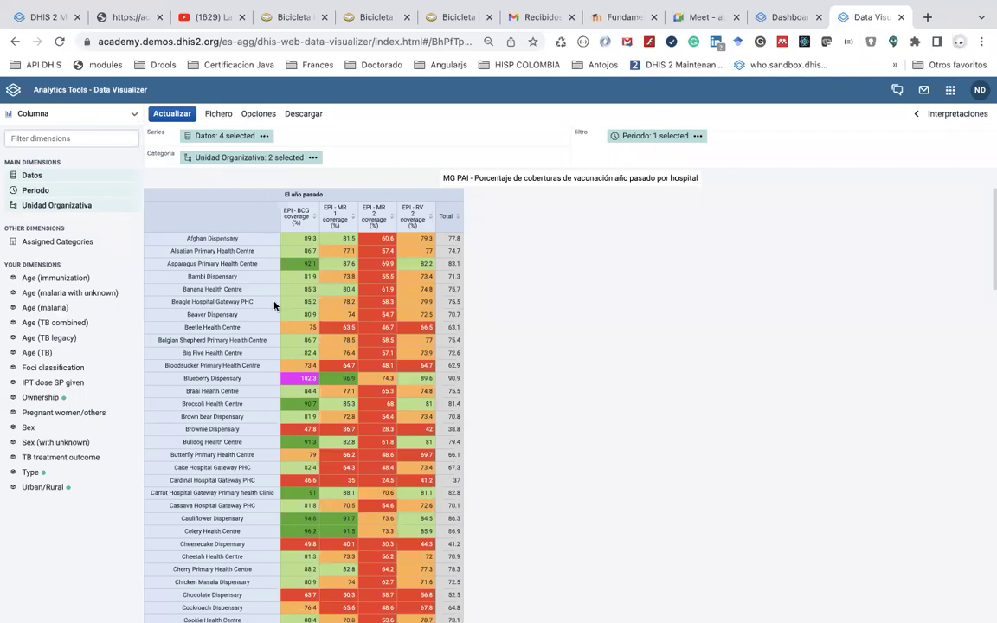
left_click(164, 116)
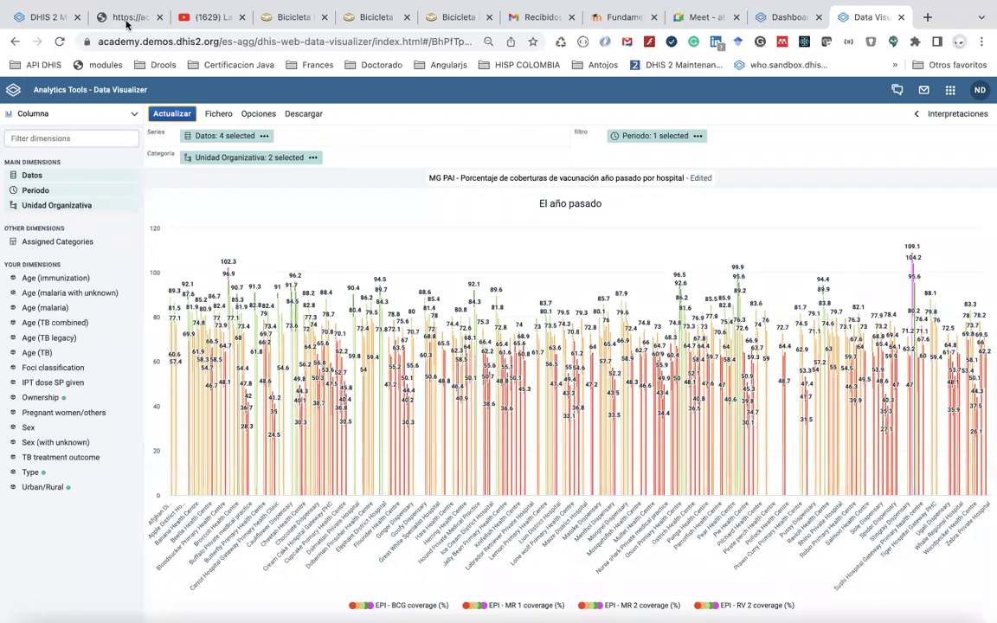
mouse_move(244, 160)
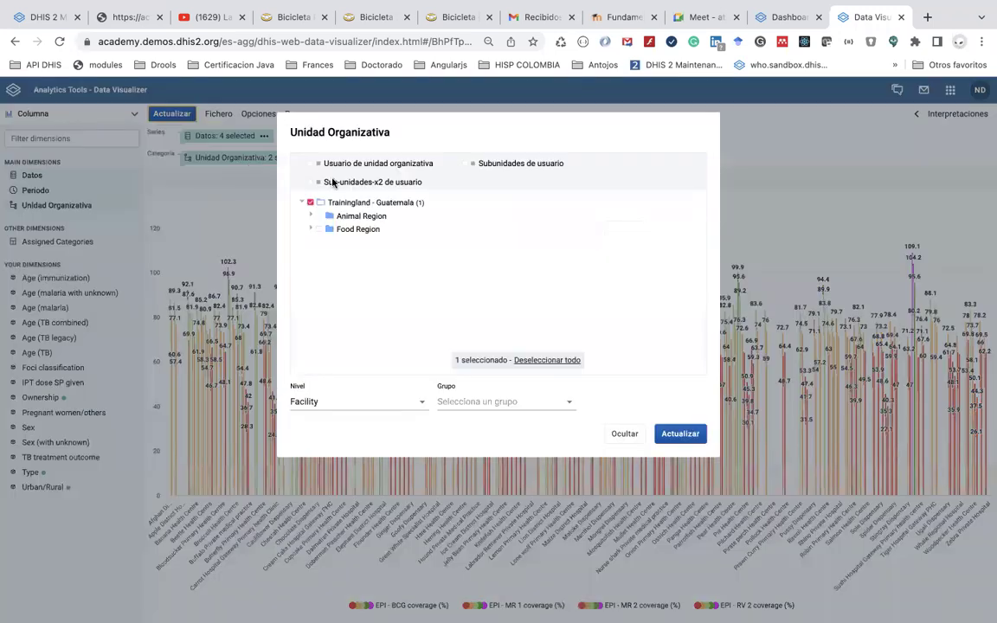
Change the organisation unit level from Facility to Country and update the chart
left_click(376, 409)
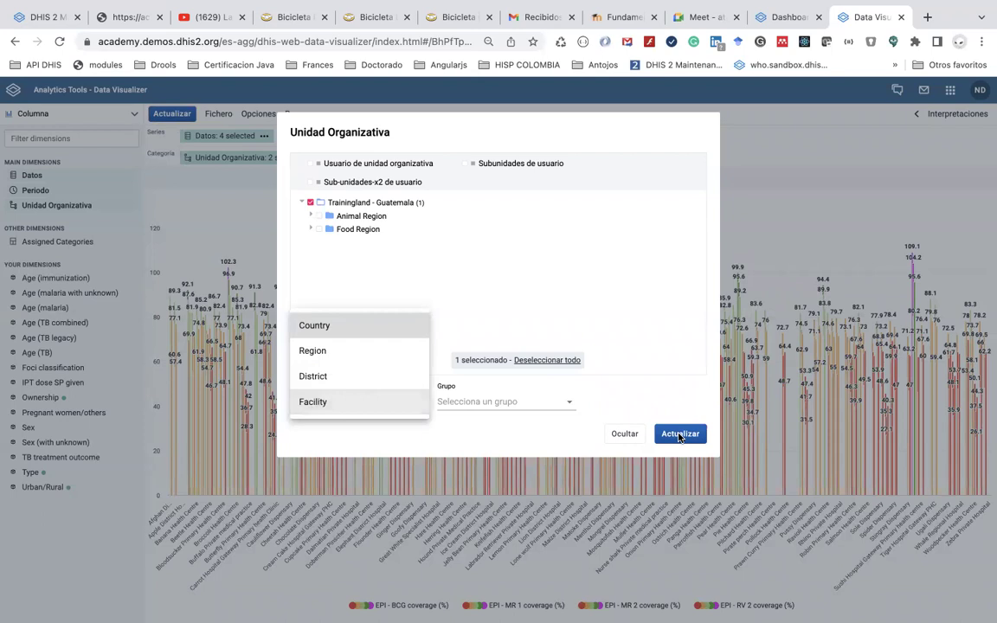
left_click(680, 437)
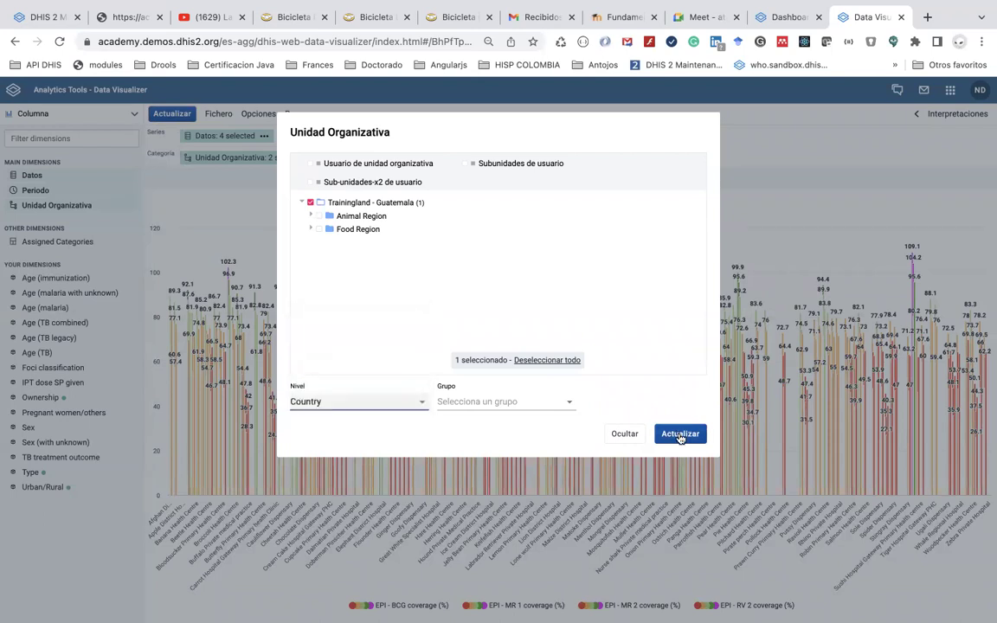
left_click(680, 437)
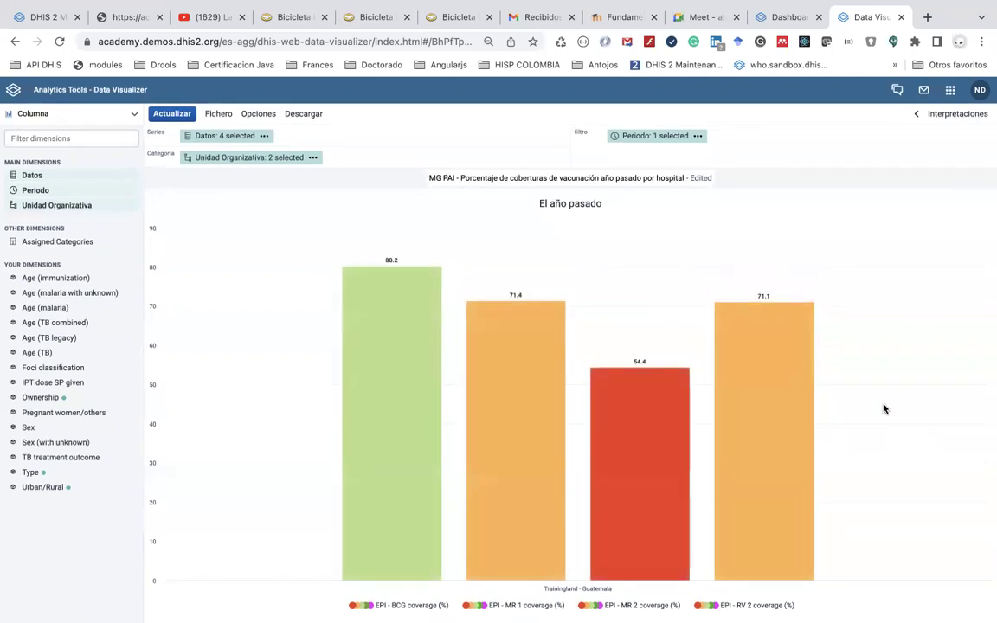
scroll(884, 408, "down", 1)
scroll(883, 409, "up", 1)
Add the data element EPI - BCG doses given, found by searching 'BCG', and update the chart
left_click(38, 176)
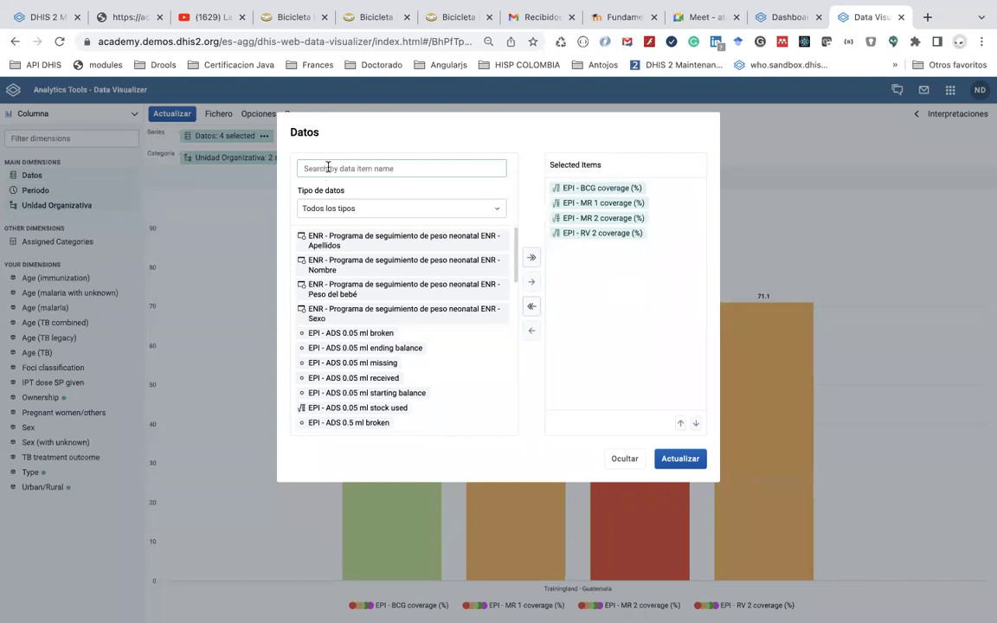
left_click(330, 208)
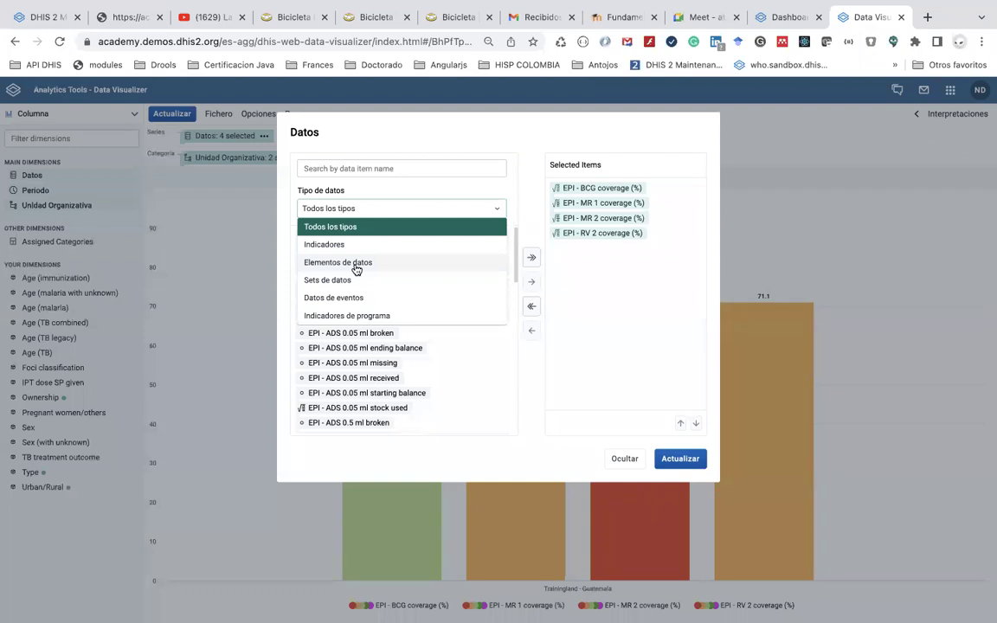
left_click(355, 265)
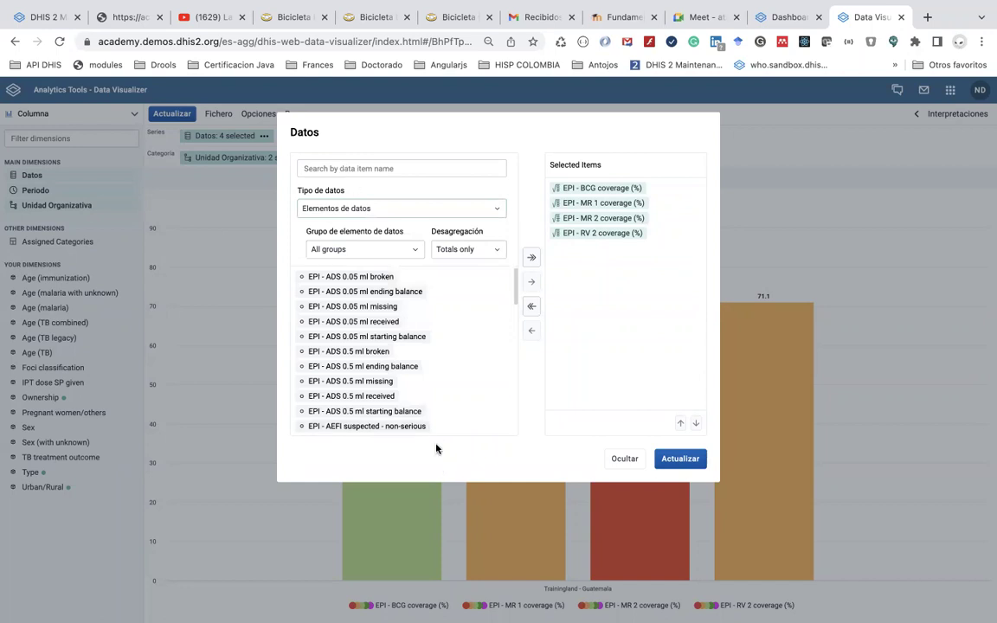
left_click(390, 167)
type("B")
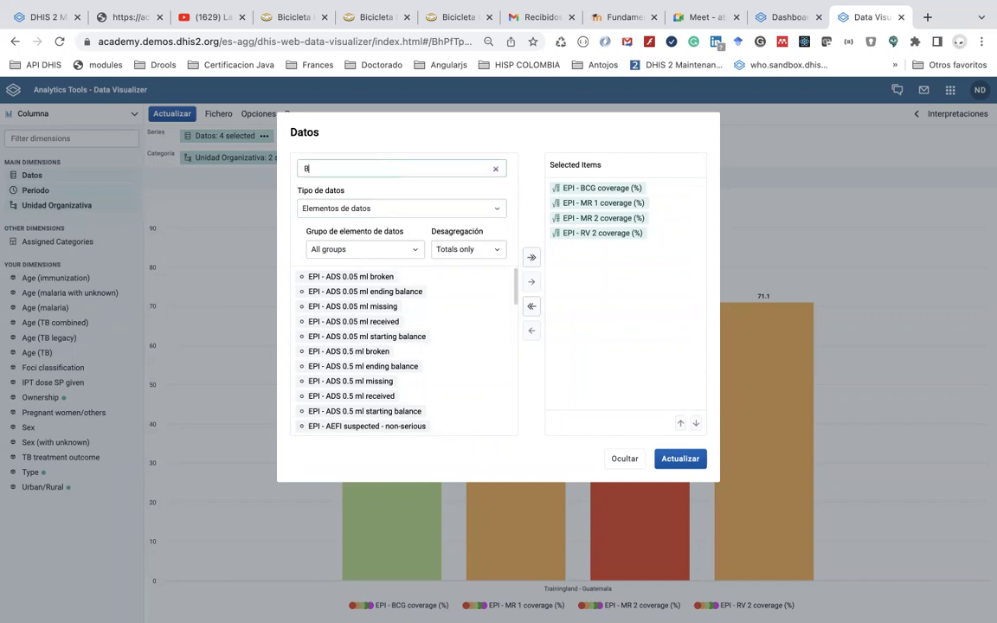
type("CG")
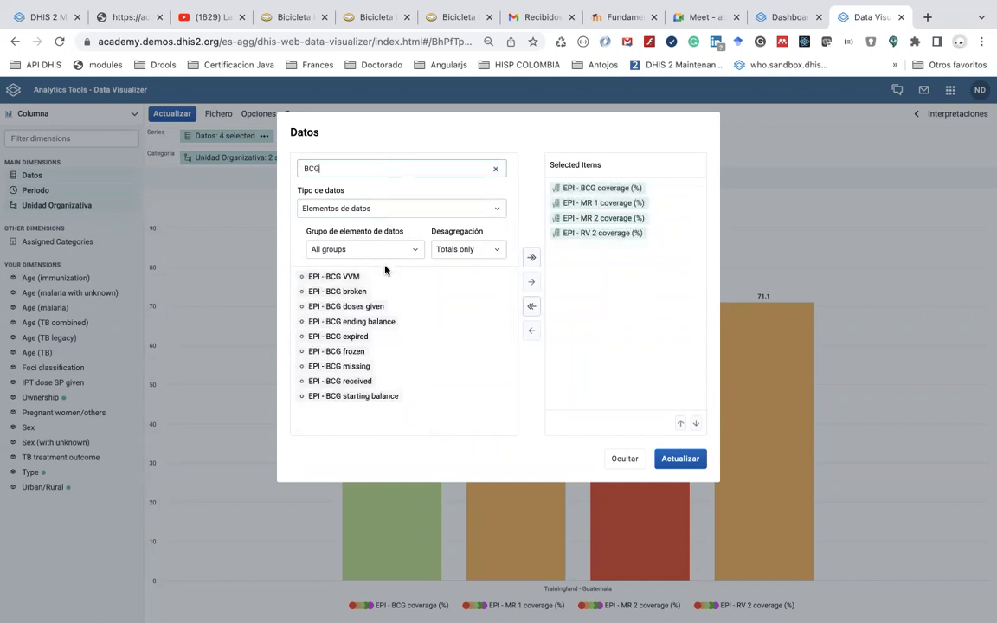
double_click(374, 308)
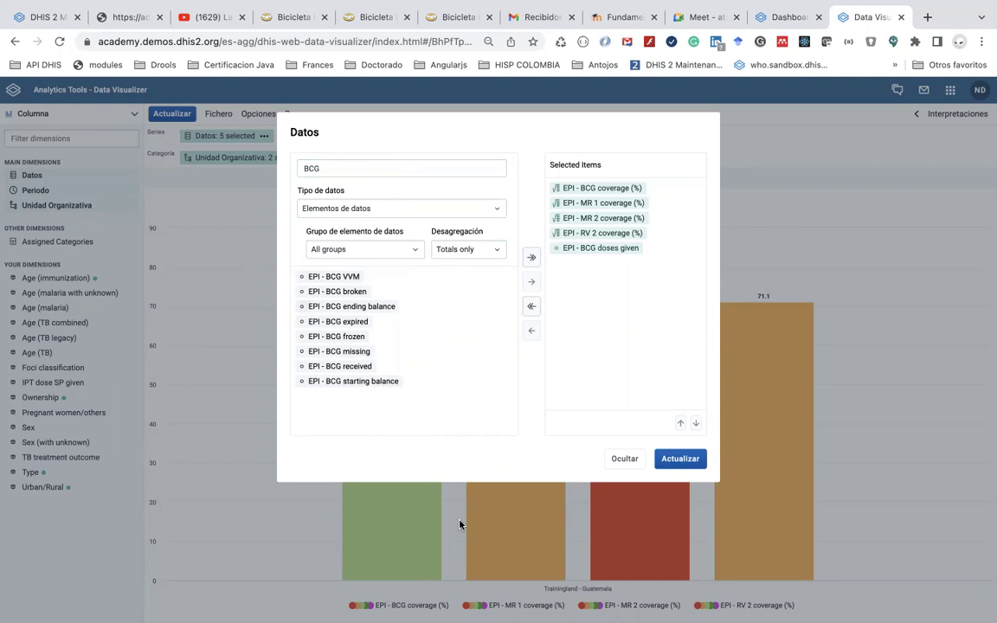
left_click(678, 459)
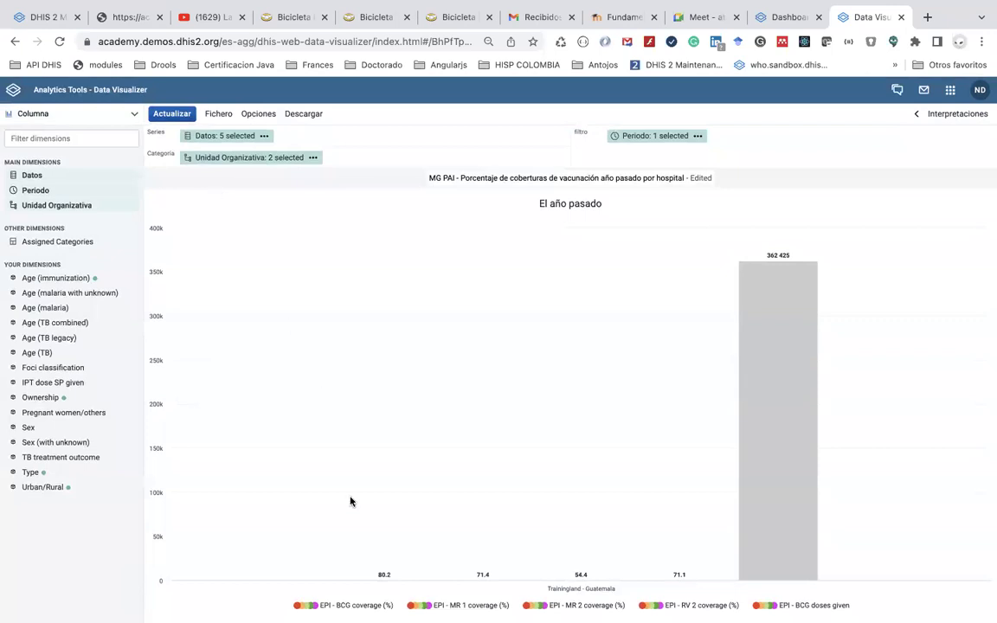
mouse_move(394, 583)
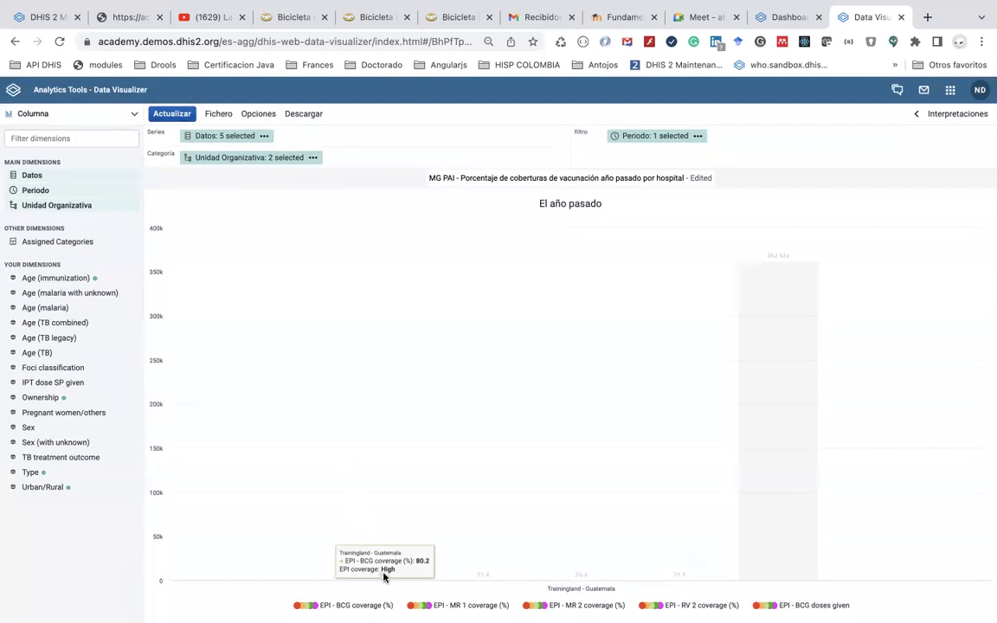
mouse_move(781, 269)
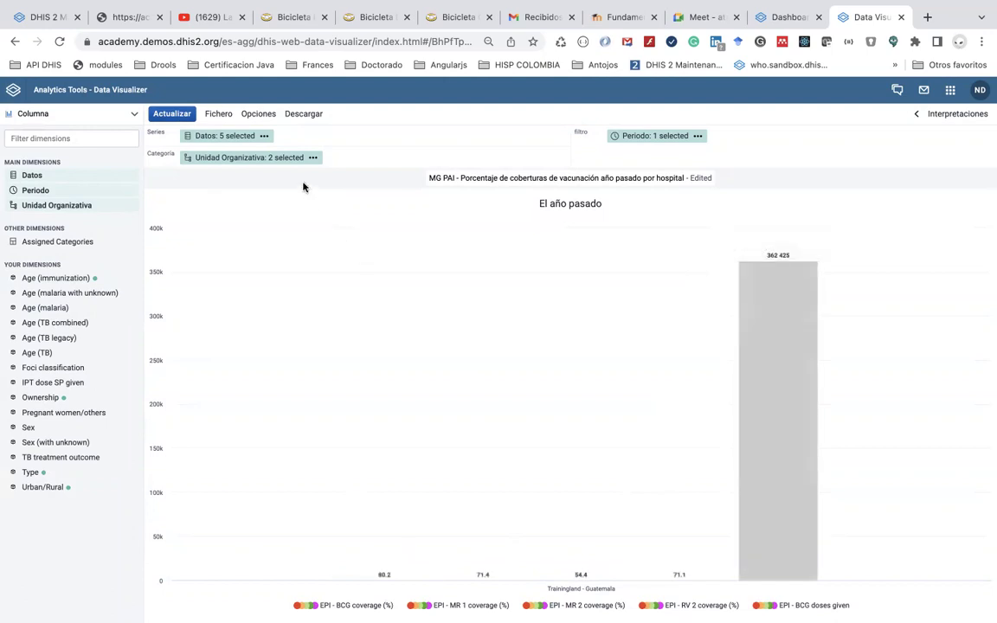
In the Series options, put EPI - BCG doses given on Axis 2 and apply
left_click(259, 115)
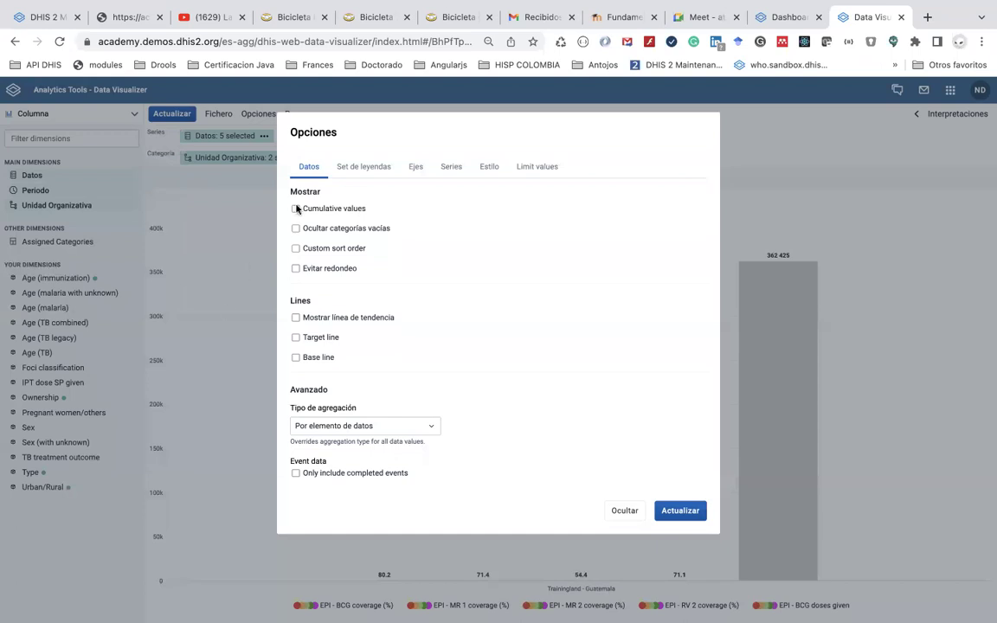
left_click(363, 172)
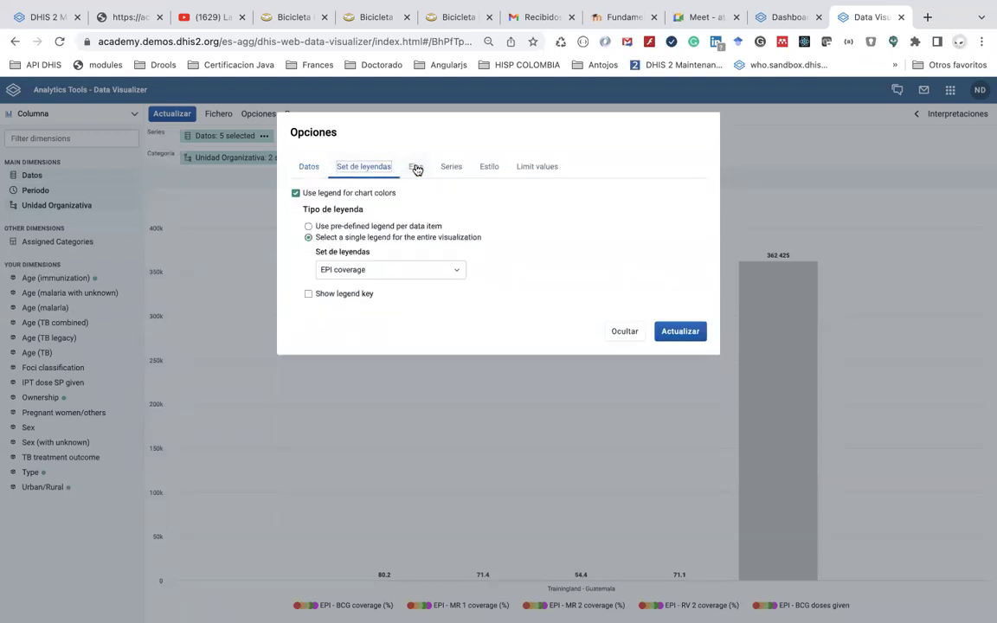
left_click(416, 167)
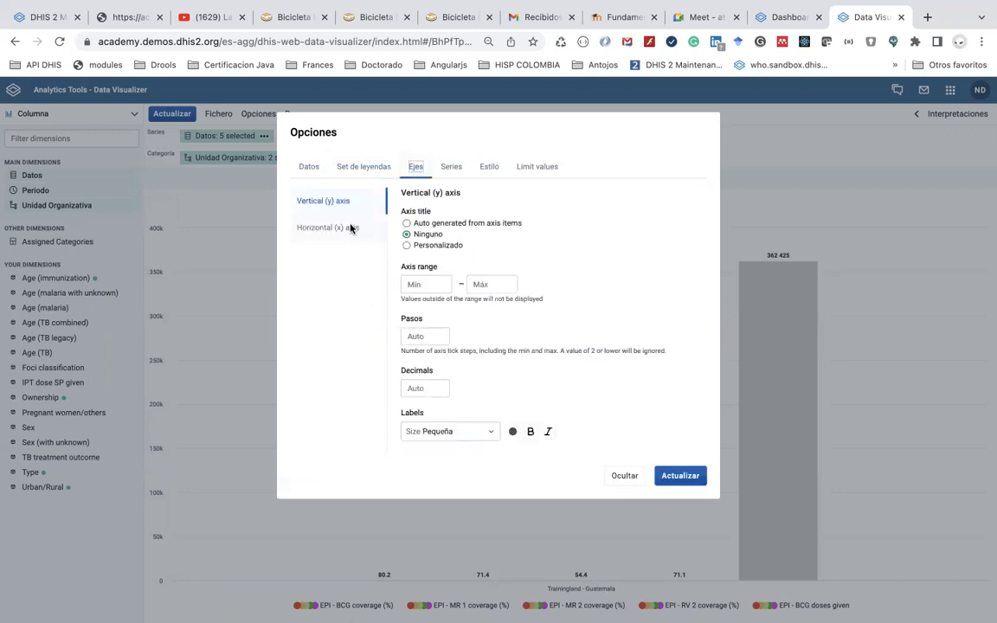
left_click(450, 168)
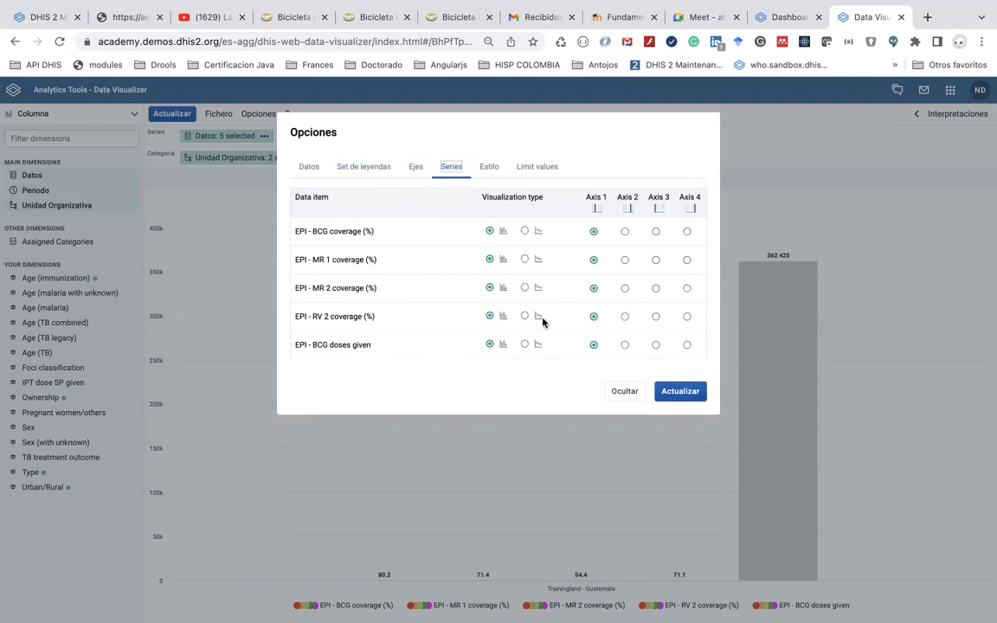
left_click(624, 345)
left_click(672, 391)
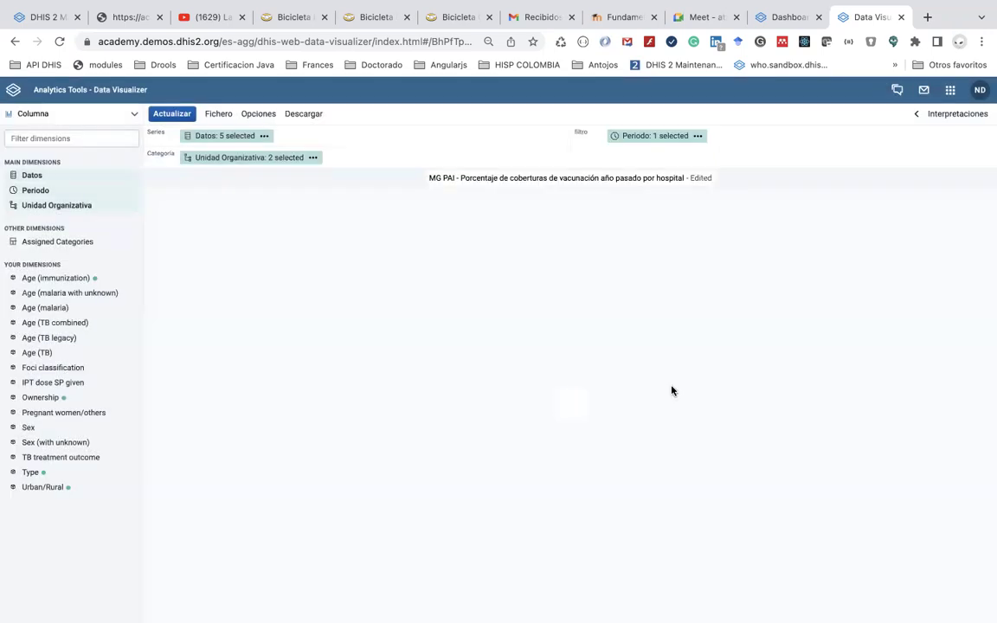
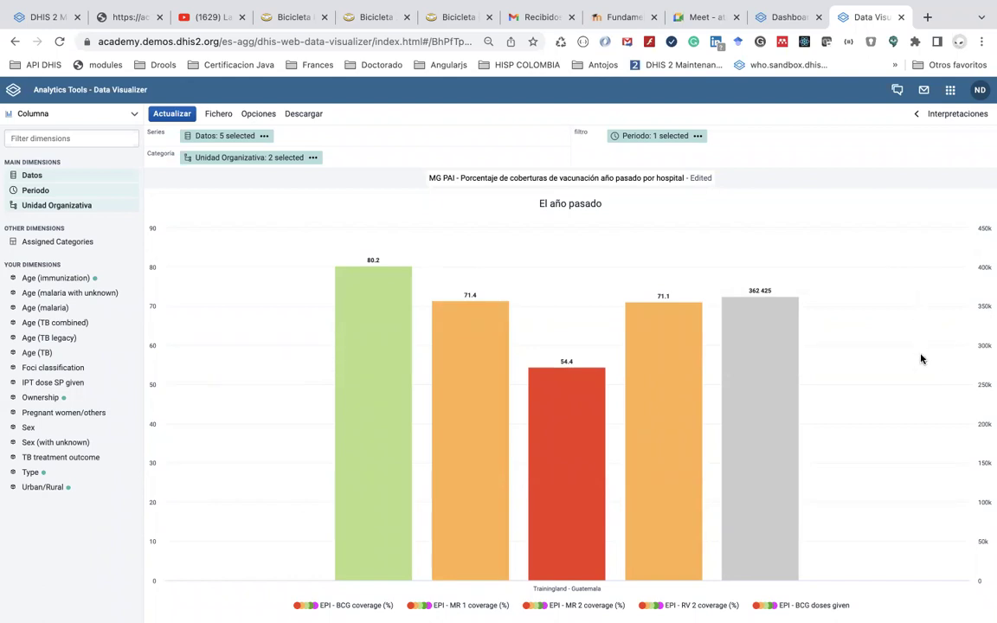
Review the legend, both vertical axis and series settings in Opciones, ending on the Estilo tab
left_click(257, 115)
left_click(354, 172)
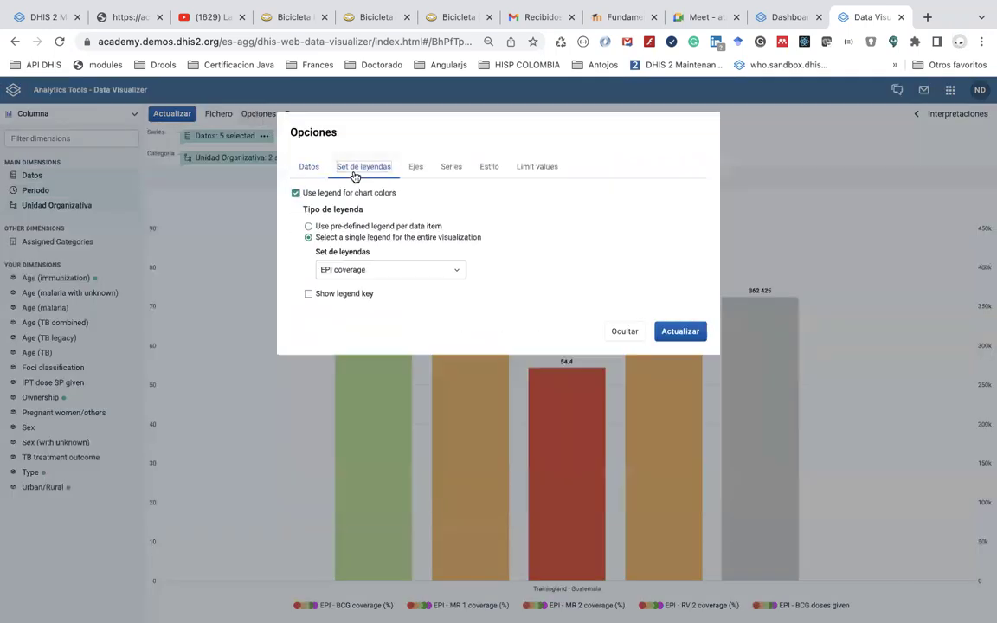
left_click(416, 167)
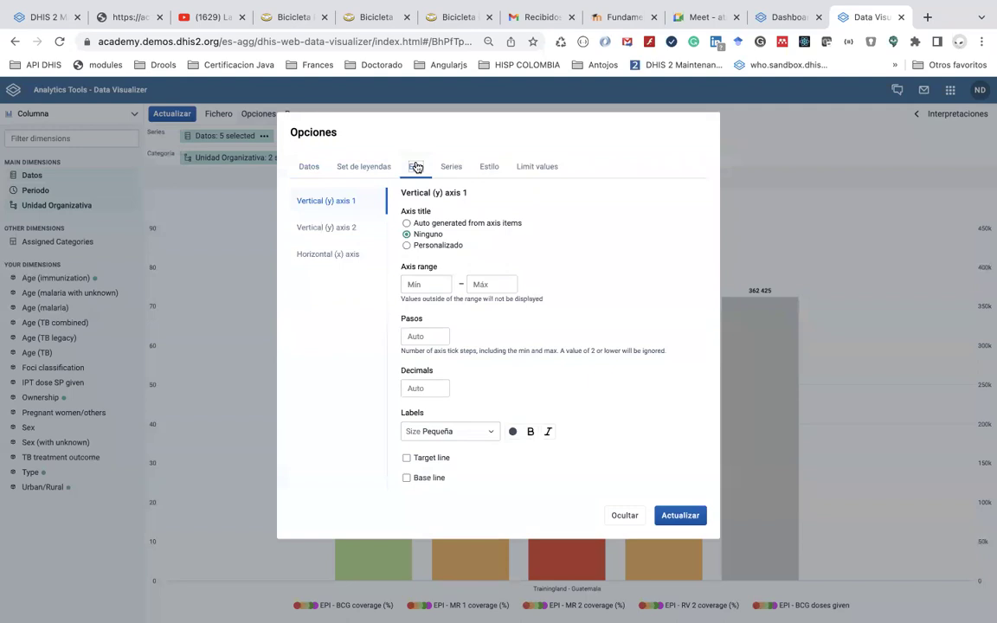
left_click(336, 200)
left_click(450, 169)
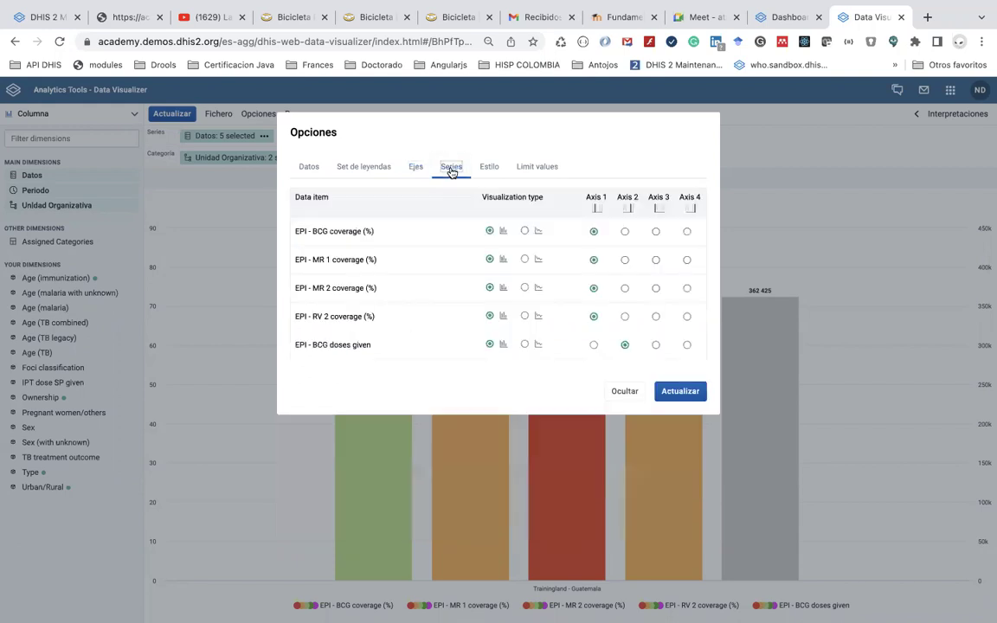
left_click(417, 168)
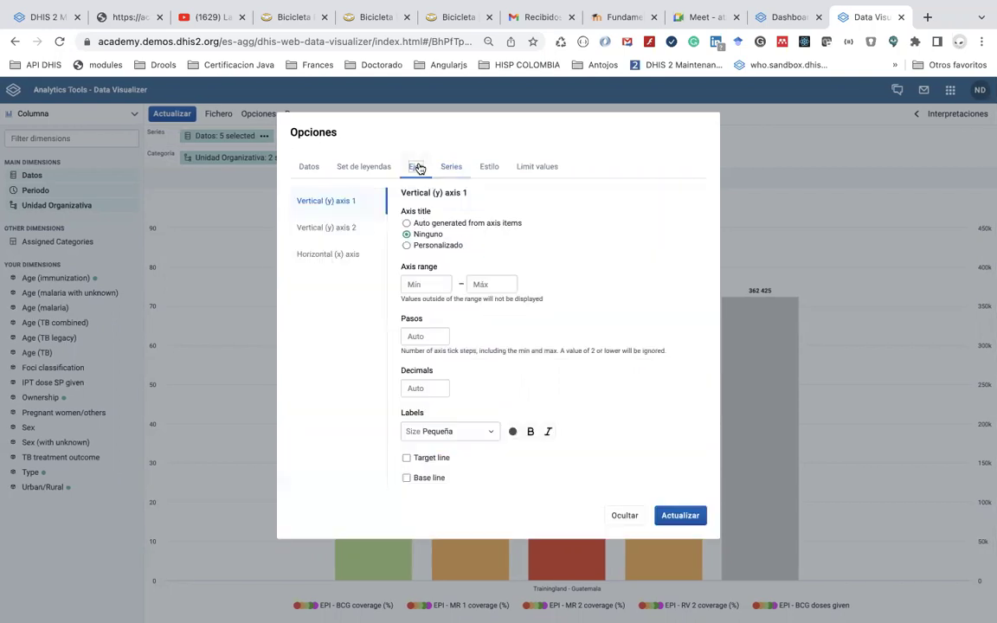
left_click(361, 227)
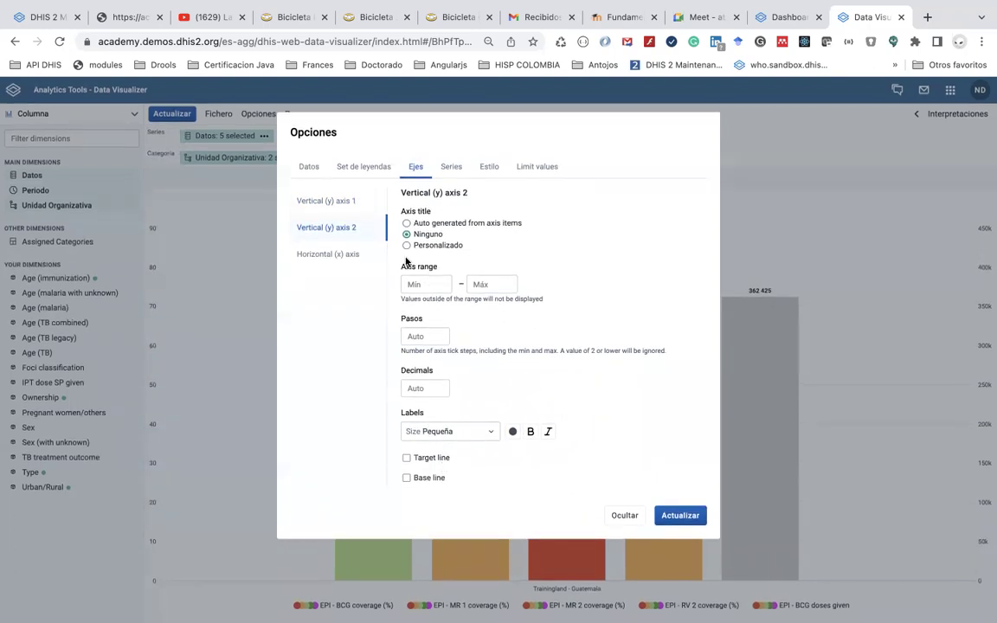
left_click(453, 169)
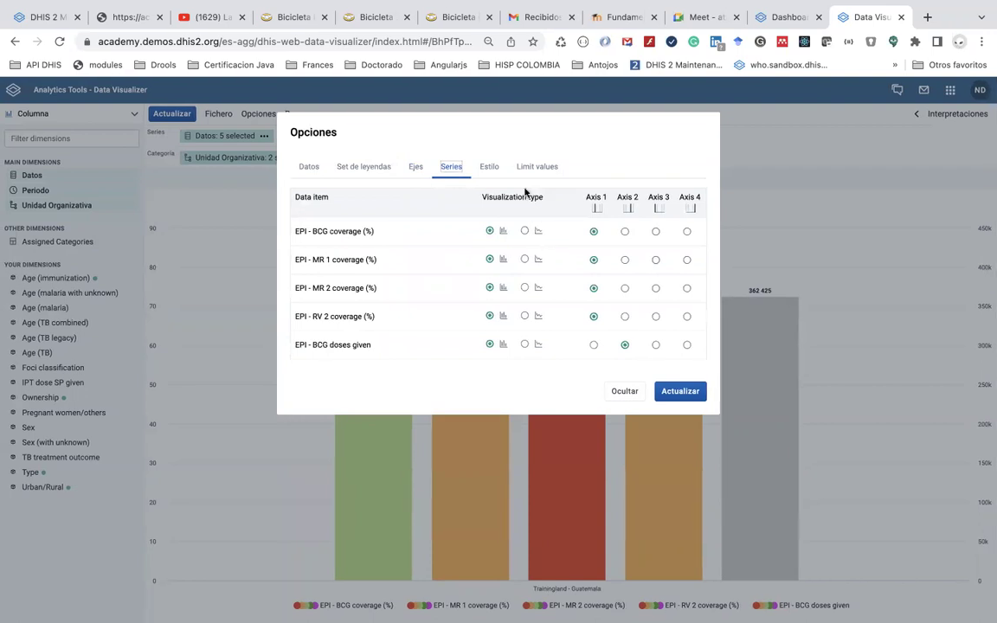
left_click(490, 170)
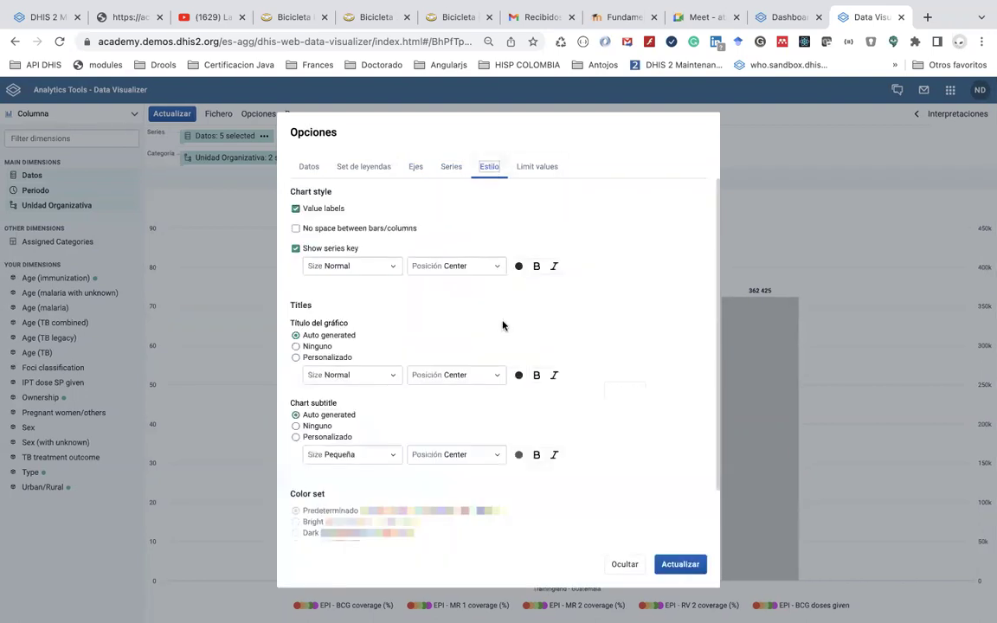
Keep the series key size at Normal and give the chart the custom title 'Coberturas de vacunación'
scroll(504, 346, "down", 2)
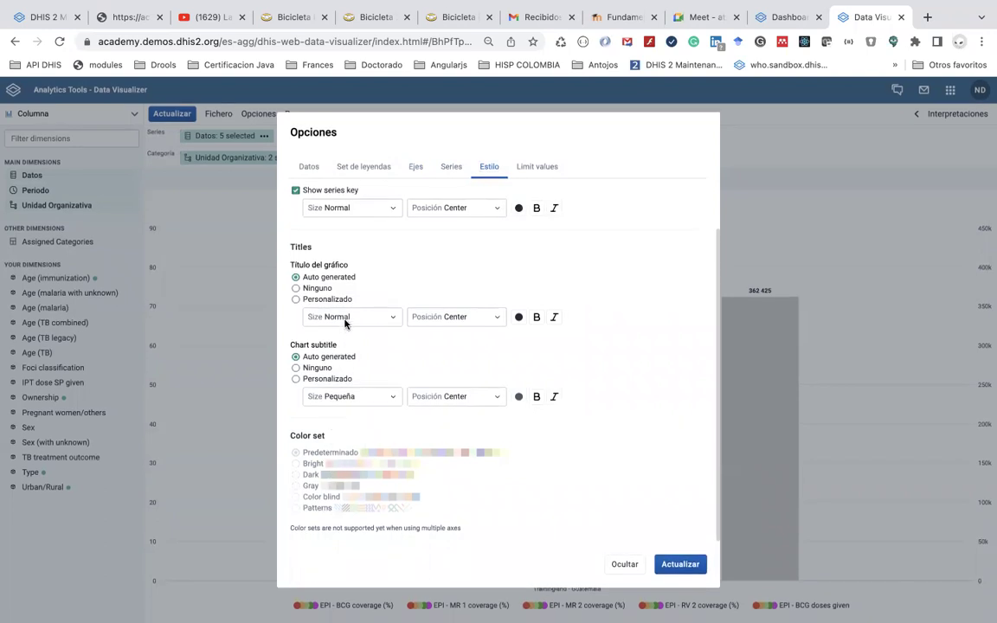
left_click(384, 214)
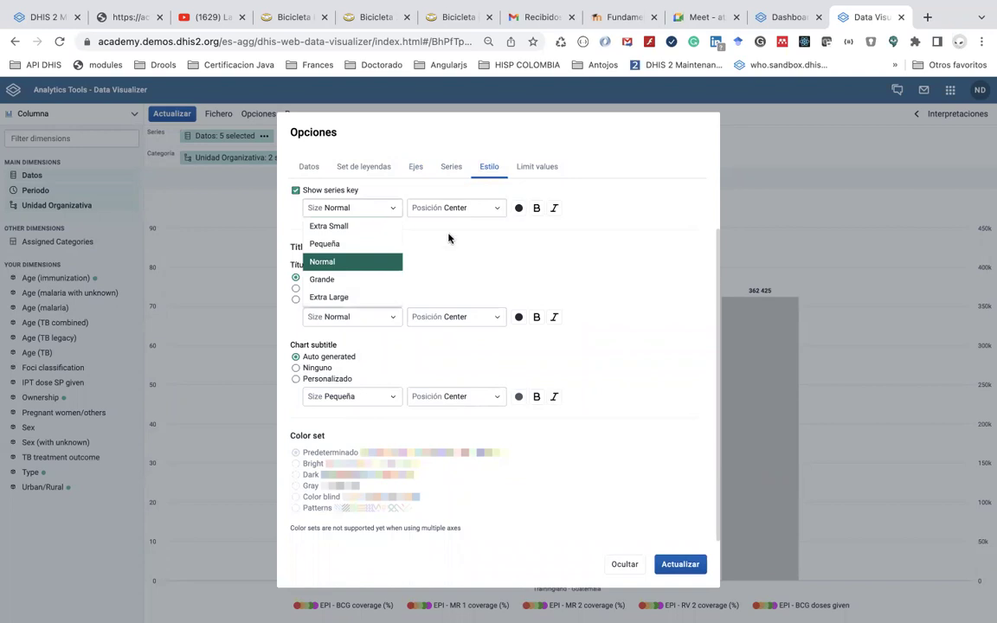
left_click(471, 255)
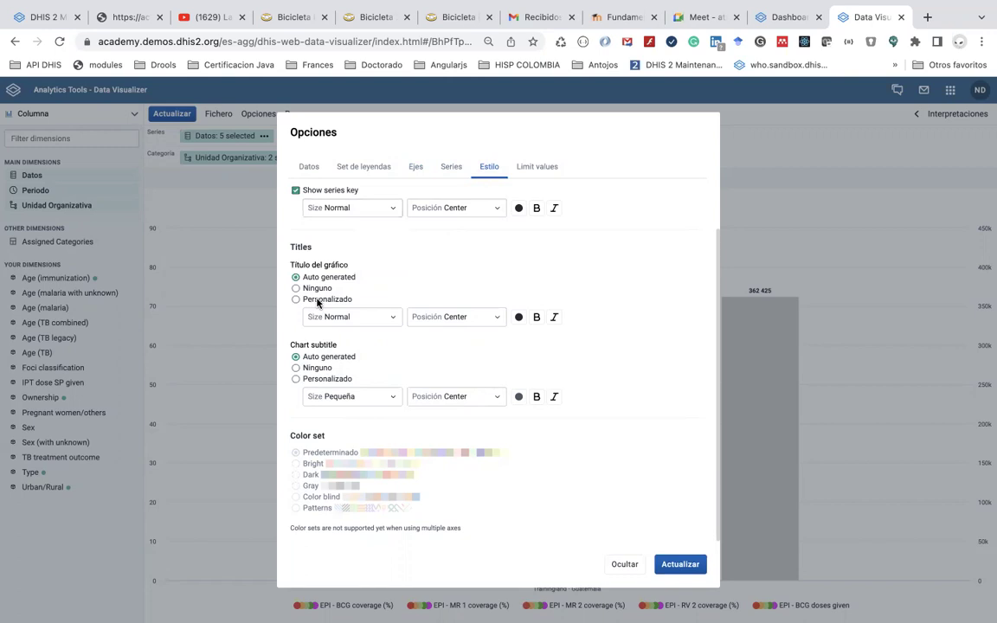
left_click(317, 300)
left_click(325, 316)
type("Coberturas de vacunación")
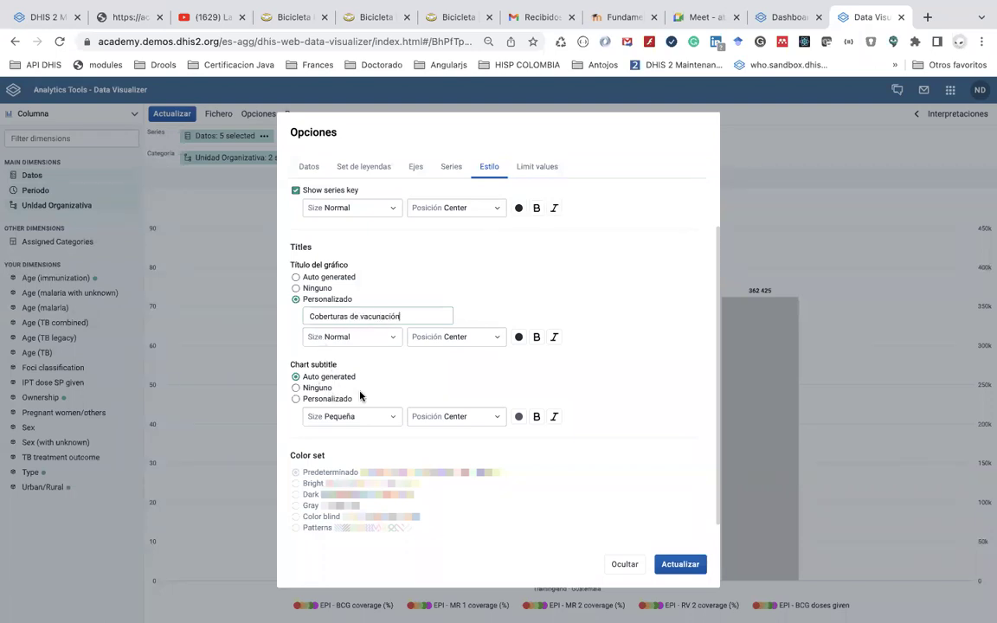
Put BCG doses given on Axis 1 and apply the options to the chart
scroll(332, 460, "down", 1)
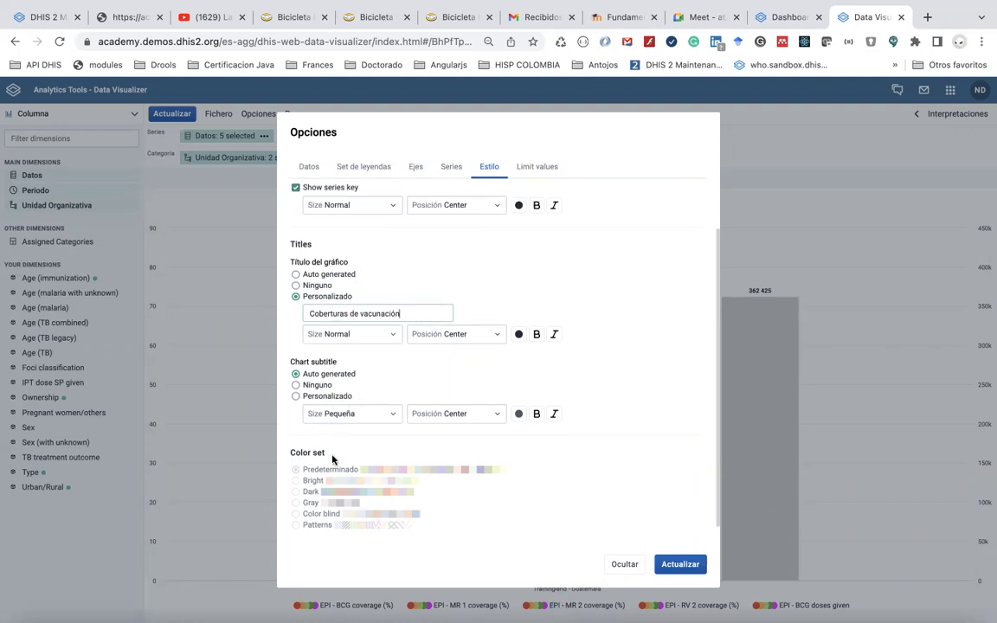
scroll(333, 459, "down", 2)
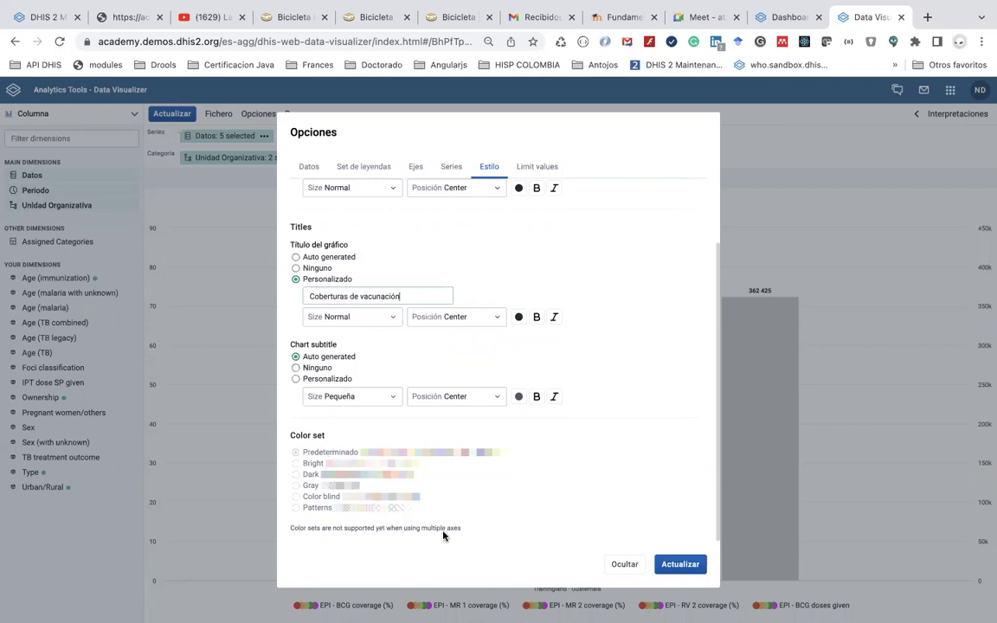
left_click(416, 168)
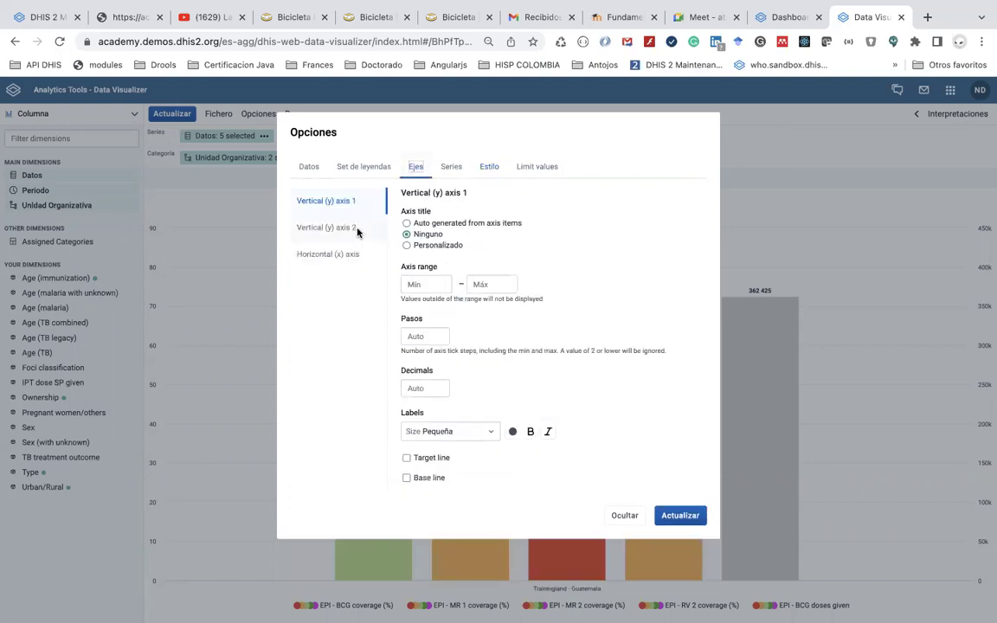
left_click(451, 167)
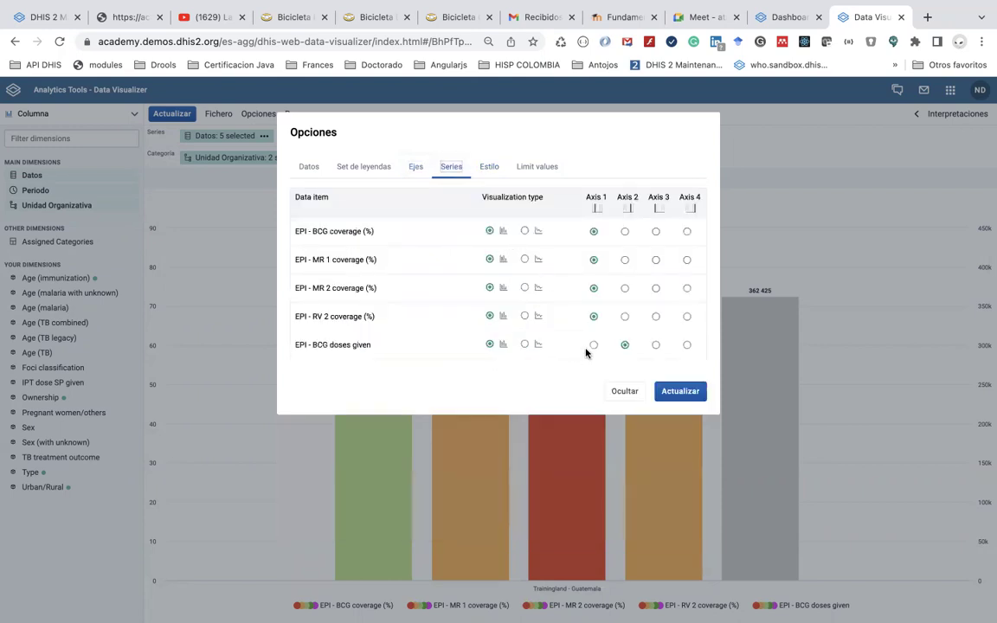
left_click(594, 345)
left_click(677, 392)
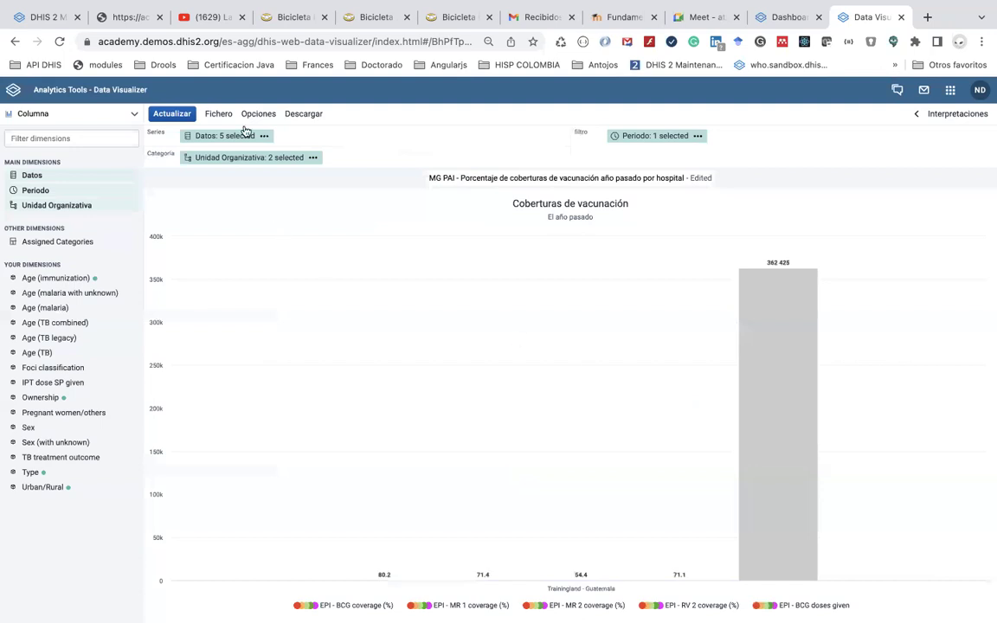
Remove EPI - BCG doses given from the data items and update the chart
left_click(221, 137)
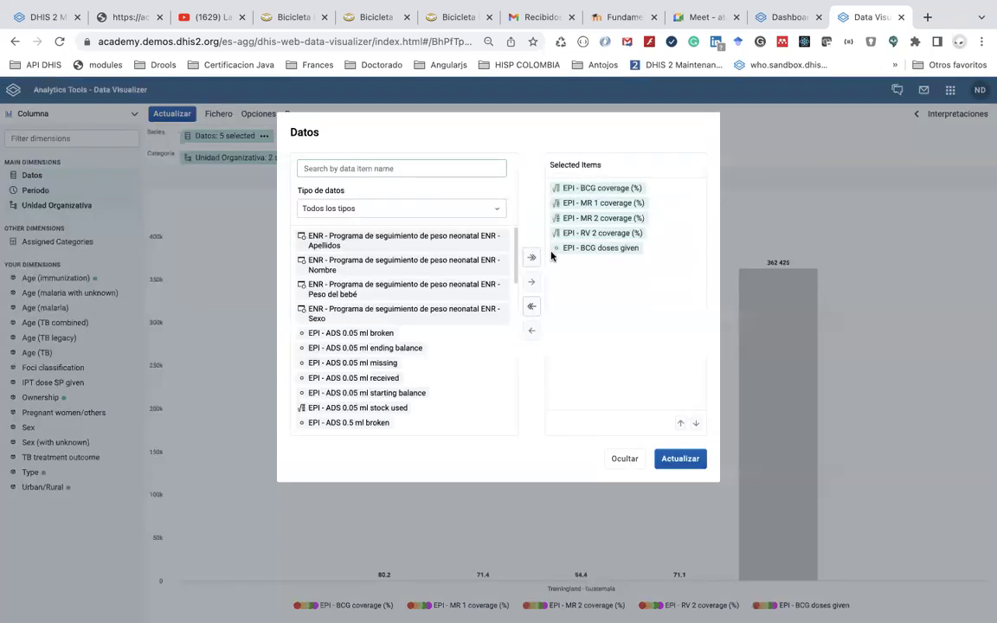
double_click(601, 249)
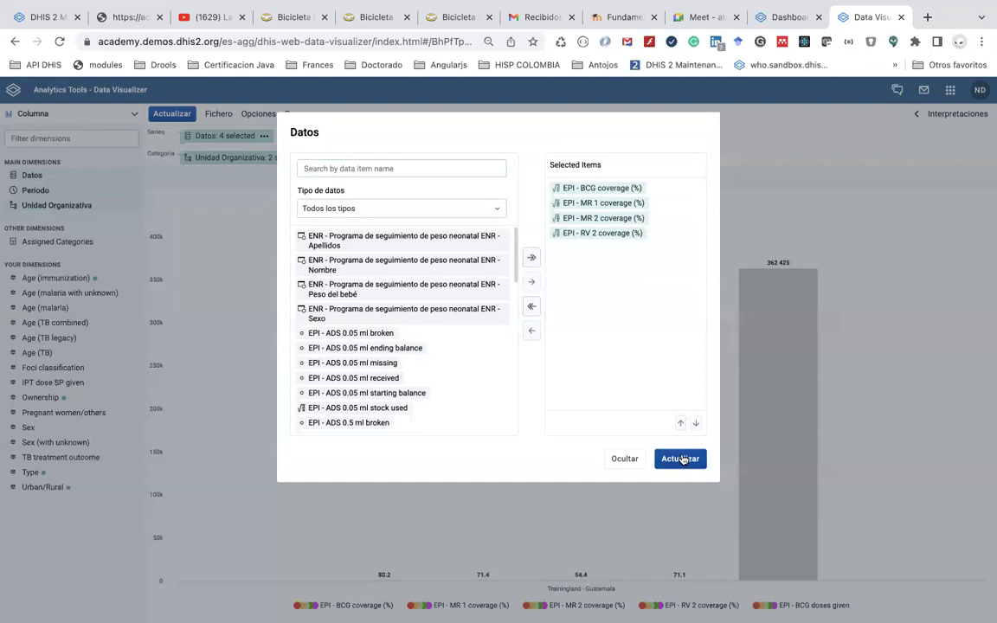
left_click(680, 458)
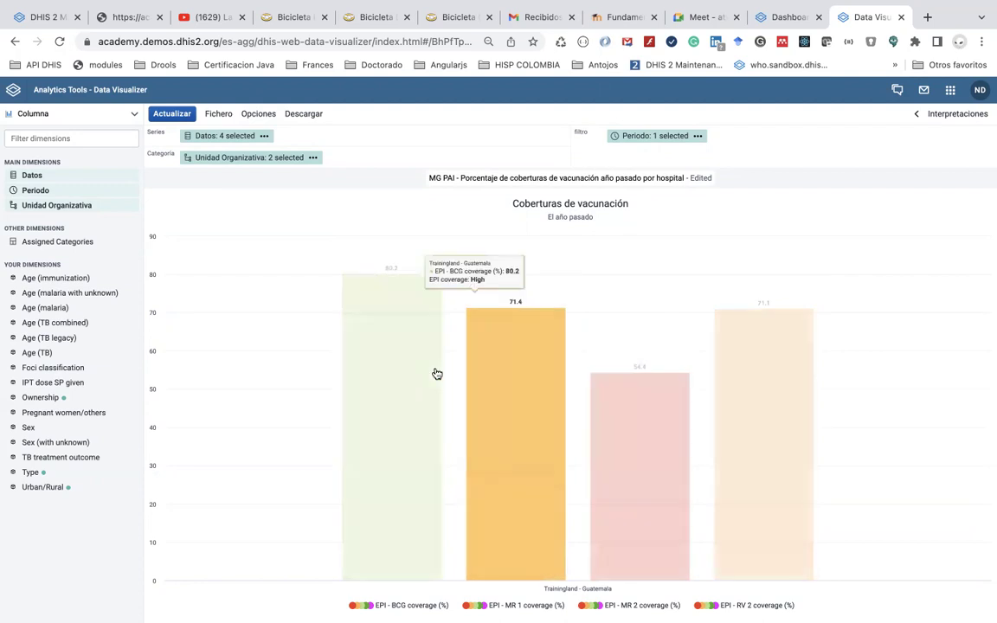
Turn on Show legend key in the legend settings and update the chart
left_click(258, 118)
left_click(374, 168)
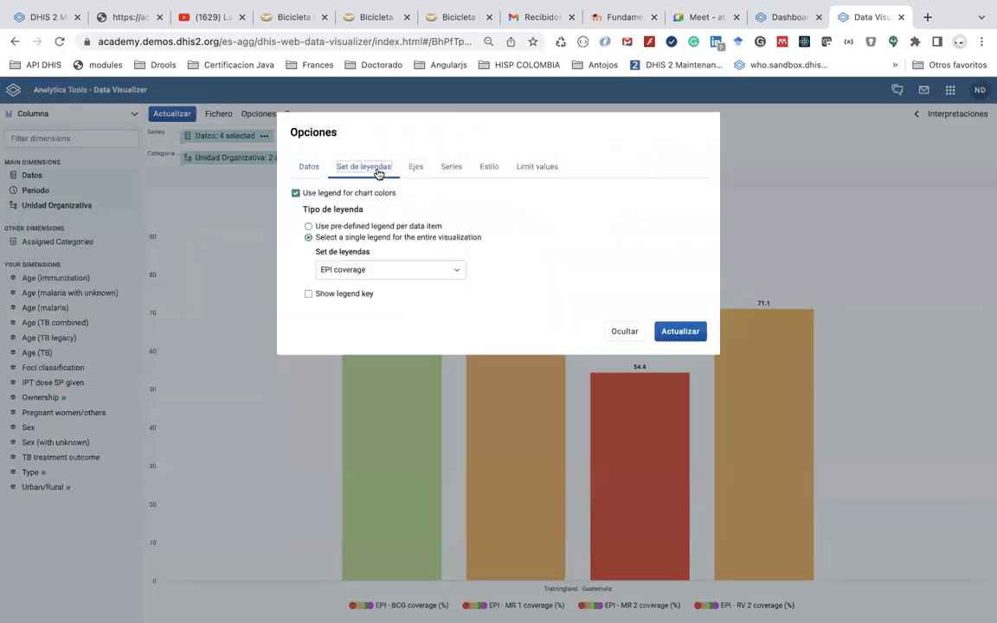
left_click(346, 296)
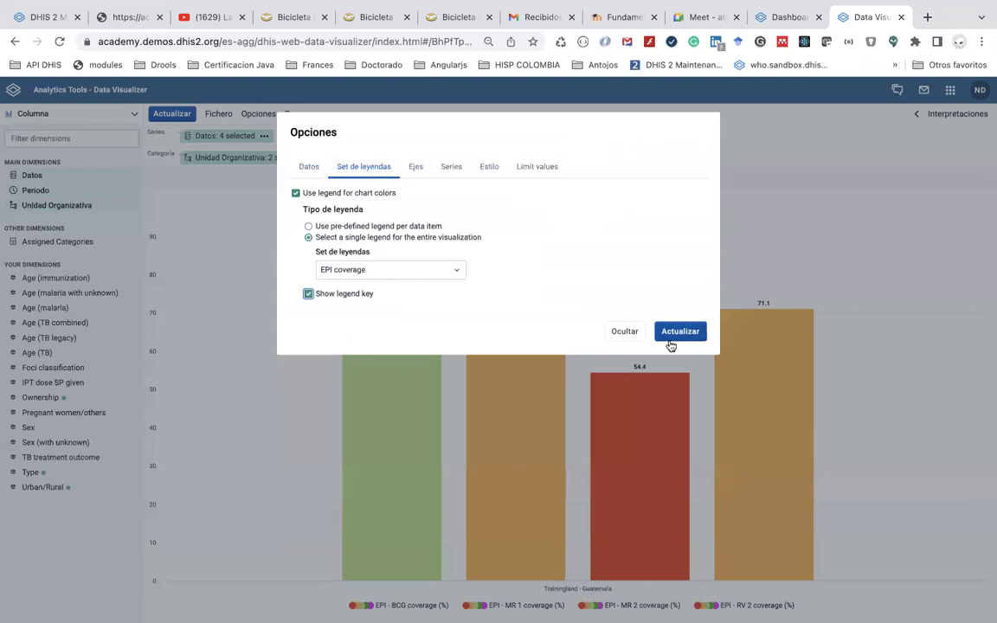
left_click(677, 334)
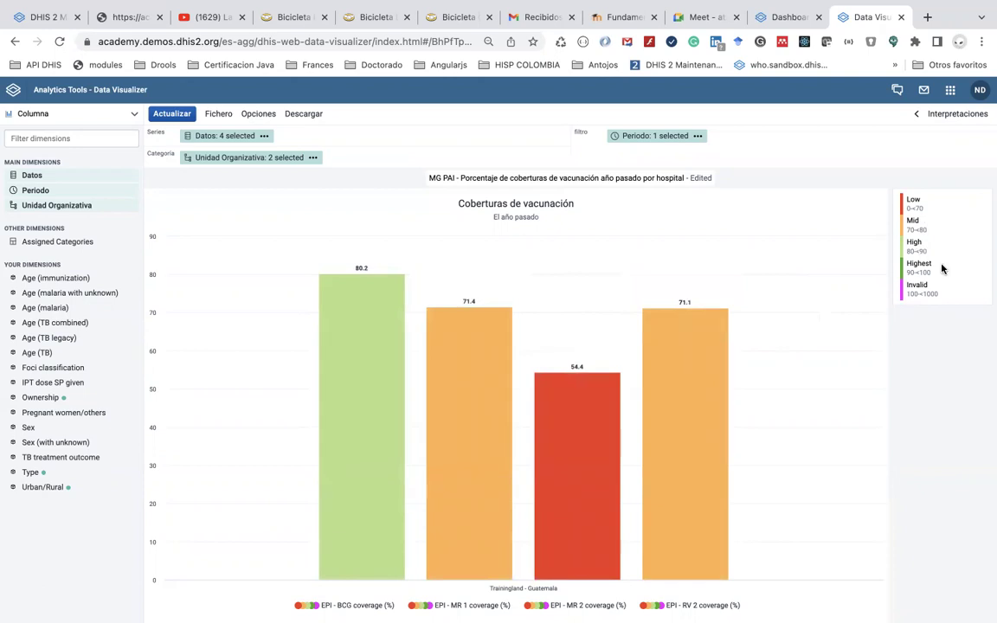
Uncheck Use legend for chart colors so bars take default series colours
left_click(248, 114)
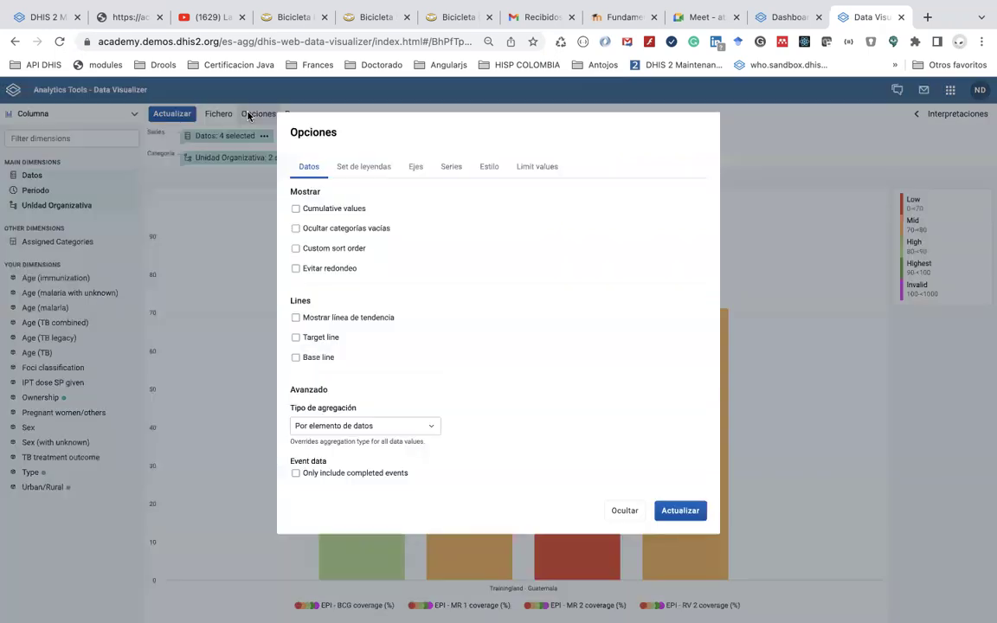
left_click(353, 170)
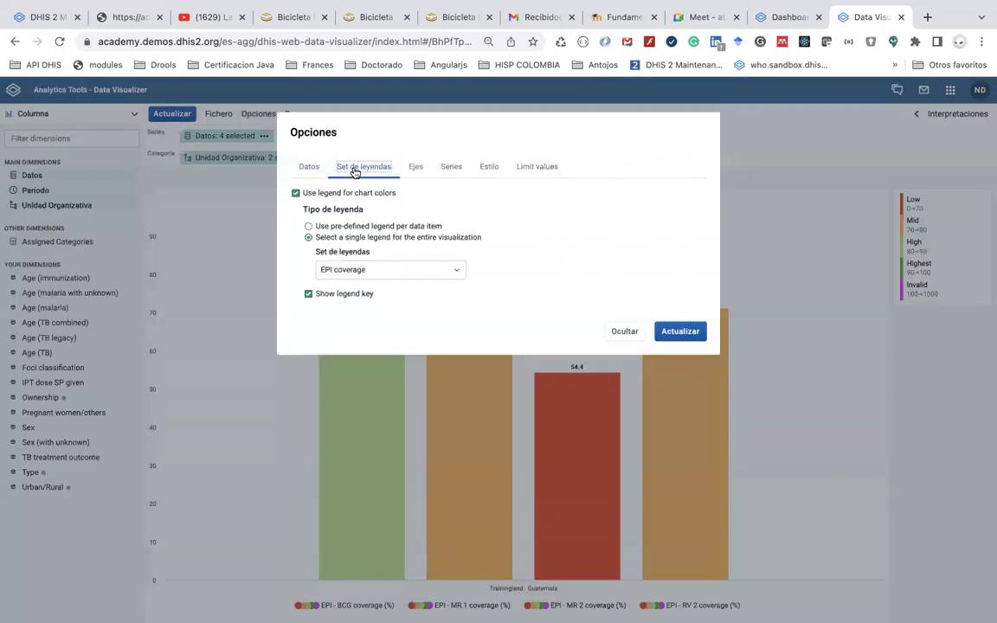
left_click(296, 193)
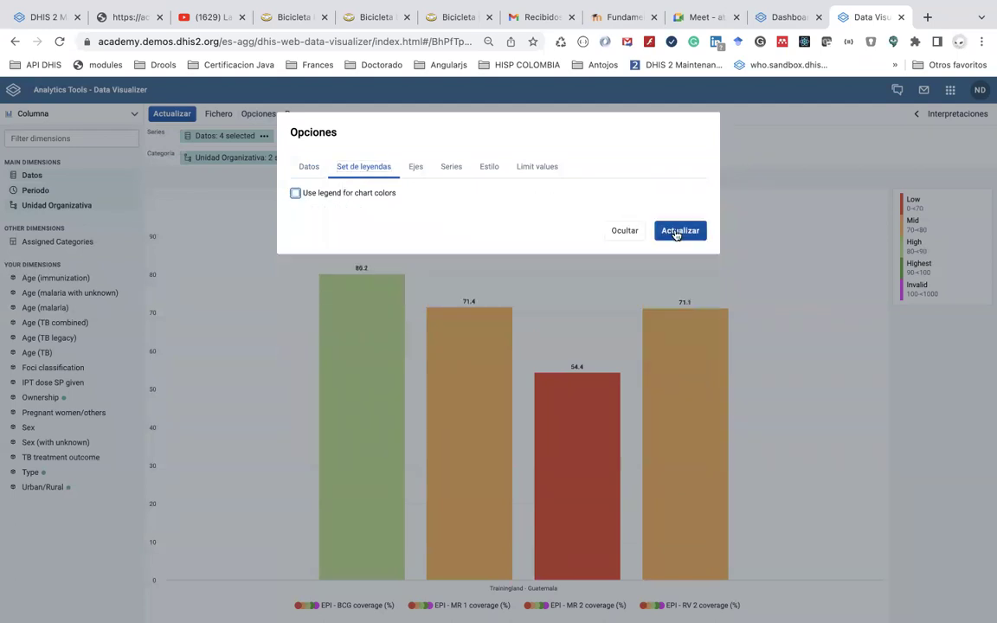
left_click(675, 233)
mouse_move(492, 324)
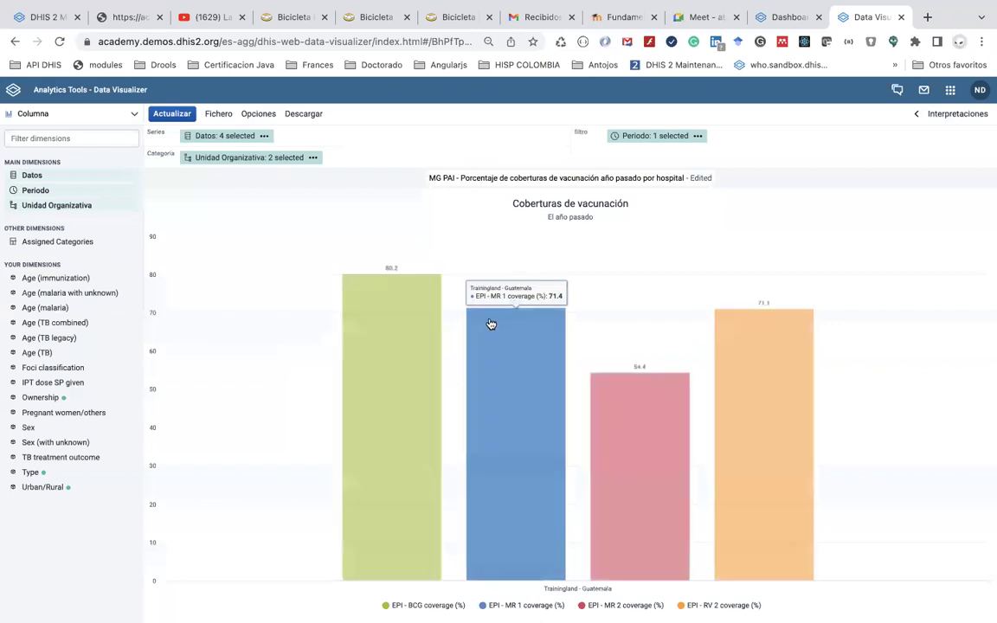
mouse_move(734, 434)
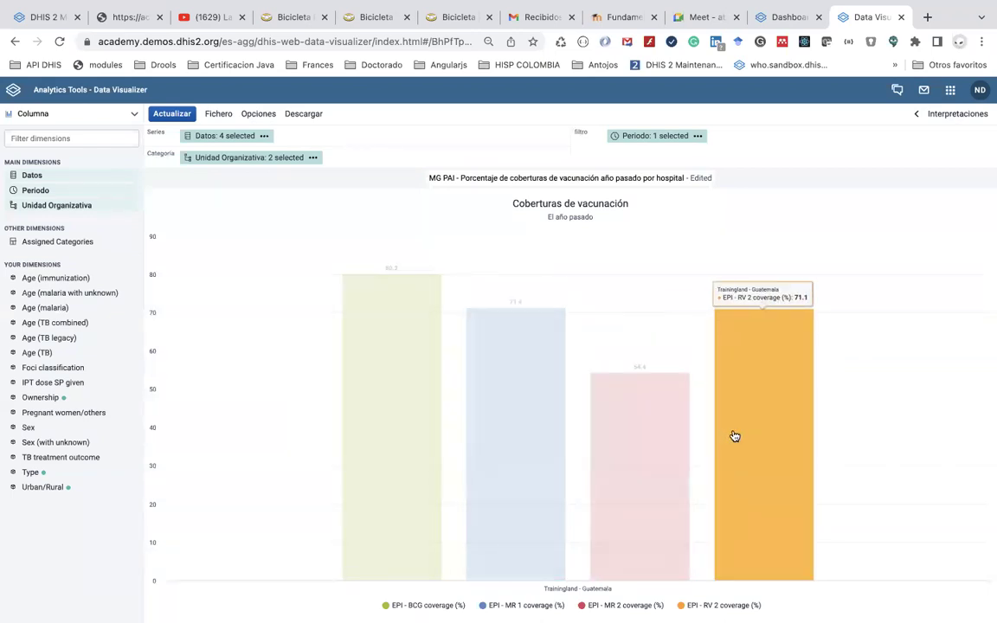
Set the chart colour set to Bright and update the chart
left_click(259, 112)
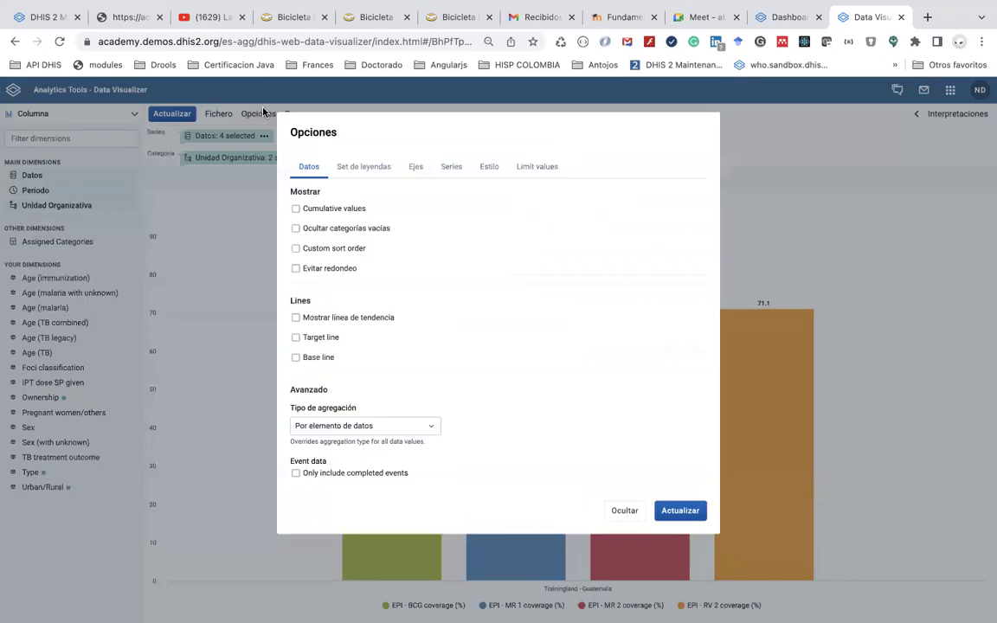
left_click(451, 168)
left_click(485, 169)
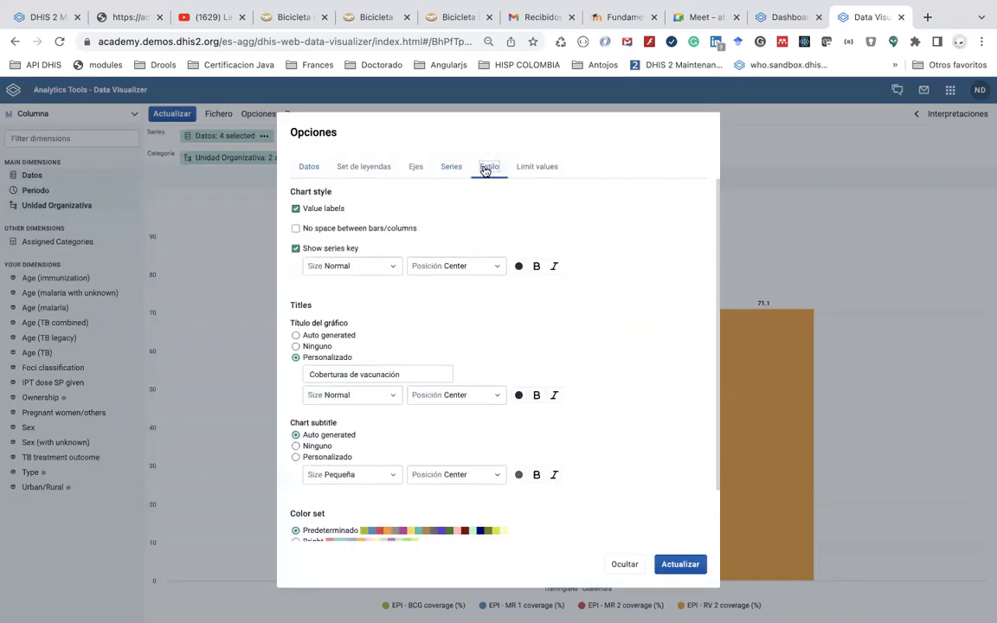
scroll(474, 235, "down", 2)
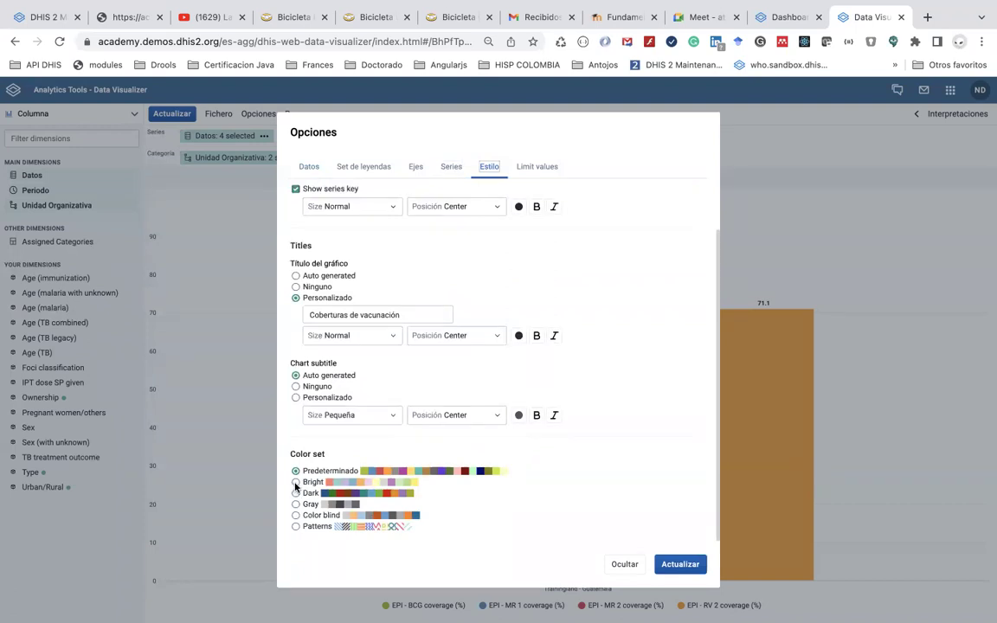
left_click(297, 484)
left_click(680, 564)
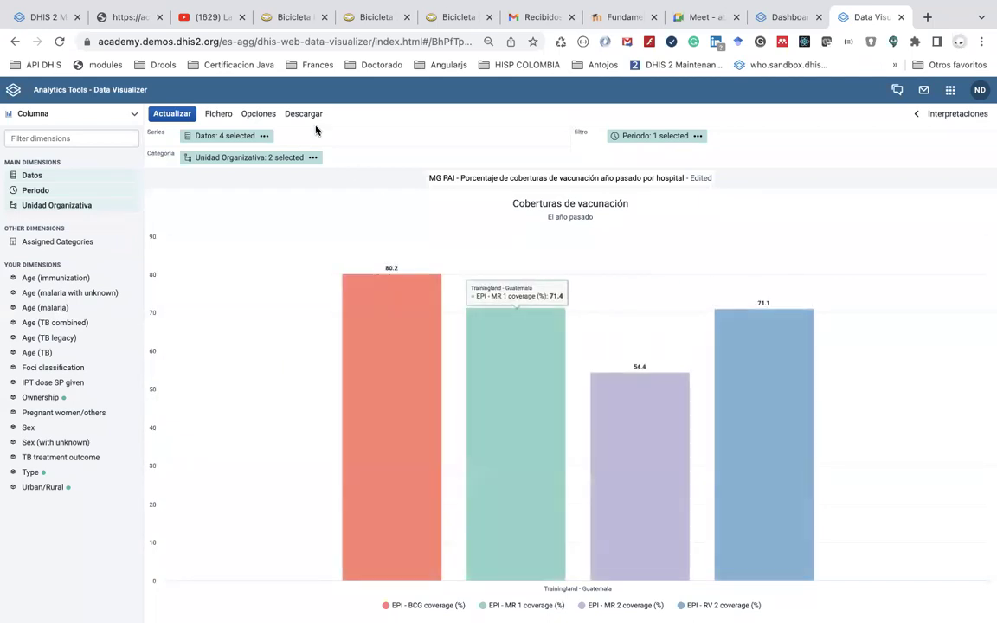
Change the colour set to Patterns so each bar gets a hatched fill
left_click(271, 120)
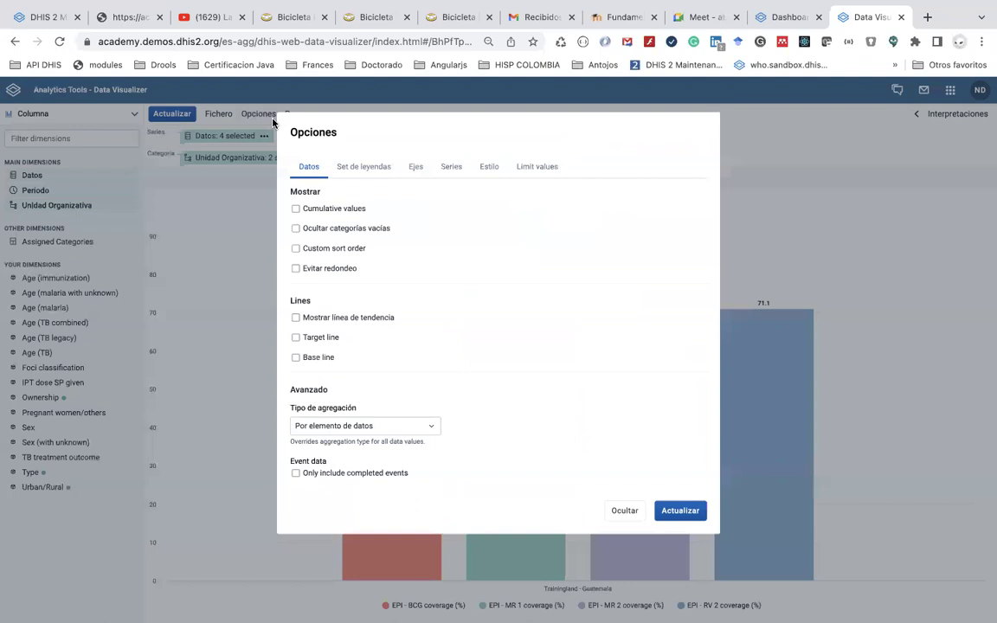
left_click(456, 172)
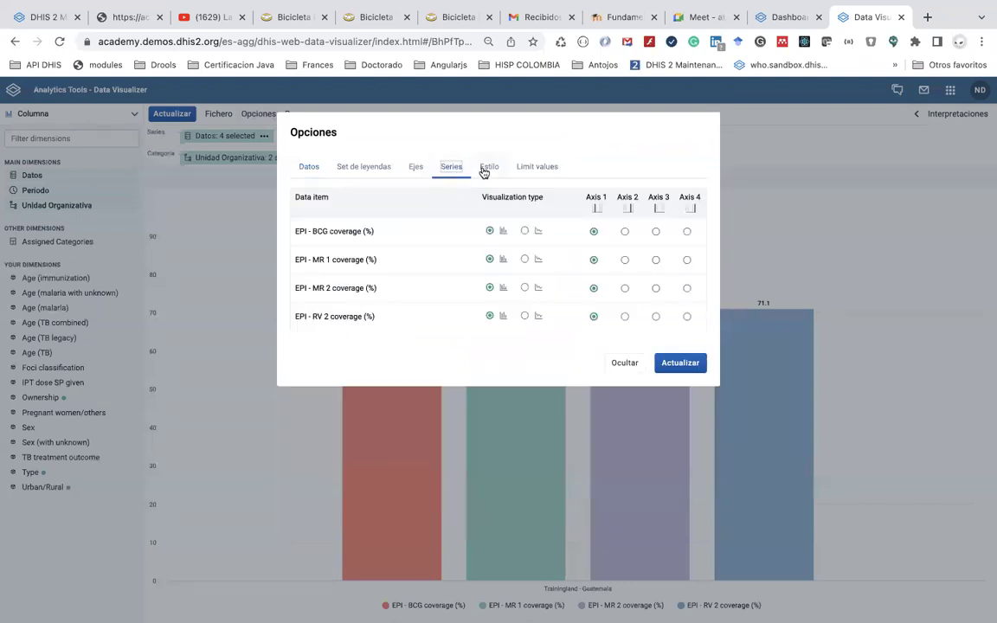
left_click(487, 168)
scroll(319, 319, "down", 2)
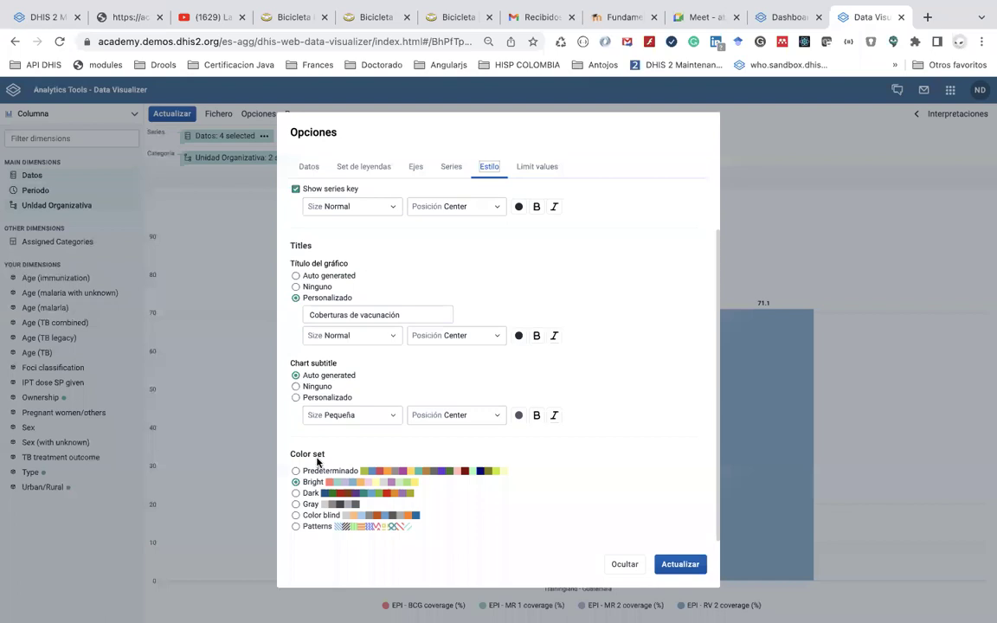
left_click(296, 527)
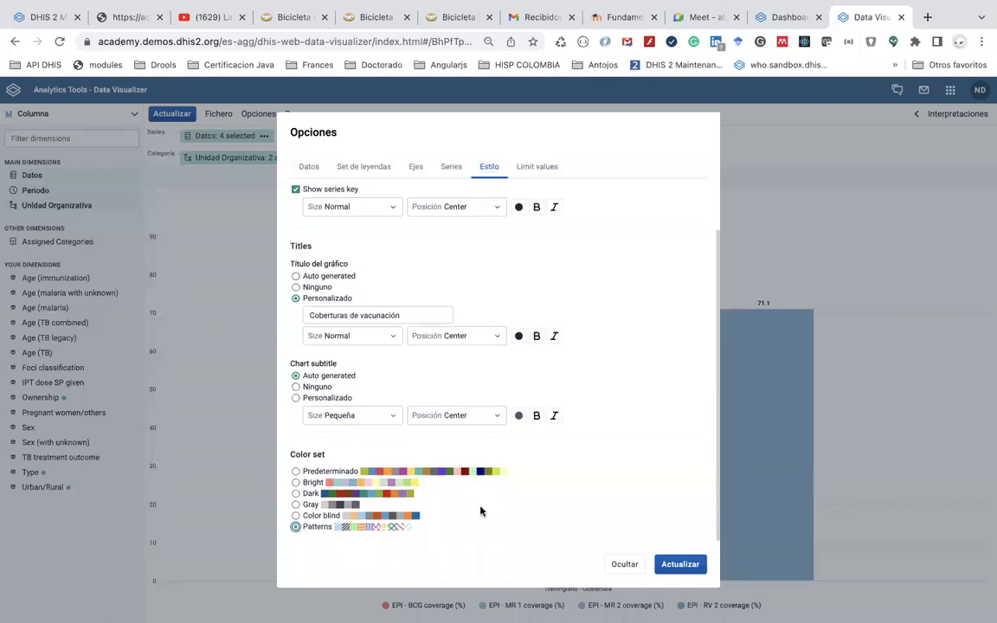
left_click(678, 564)
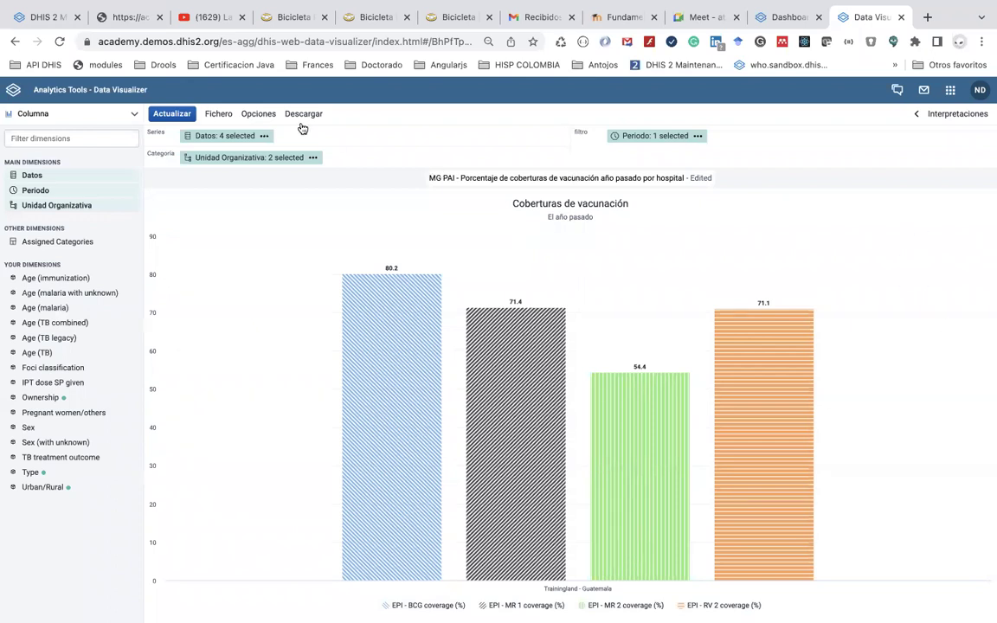
left_click(257, 114)
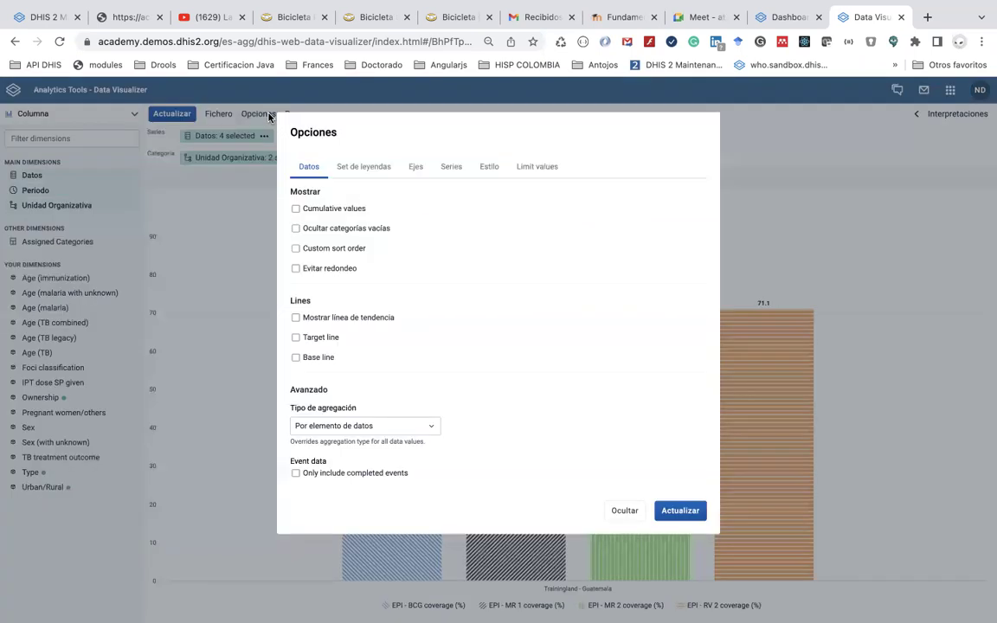
left_click(378, 167)
left_click(417, 168)
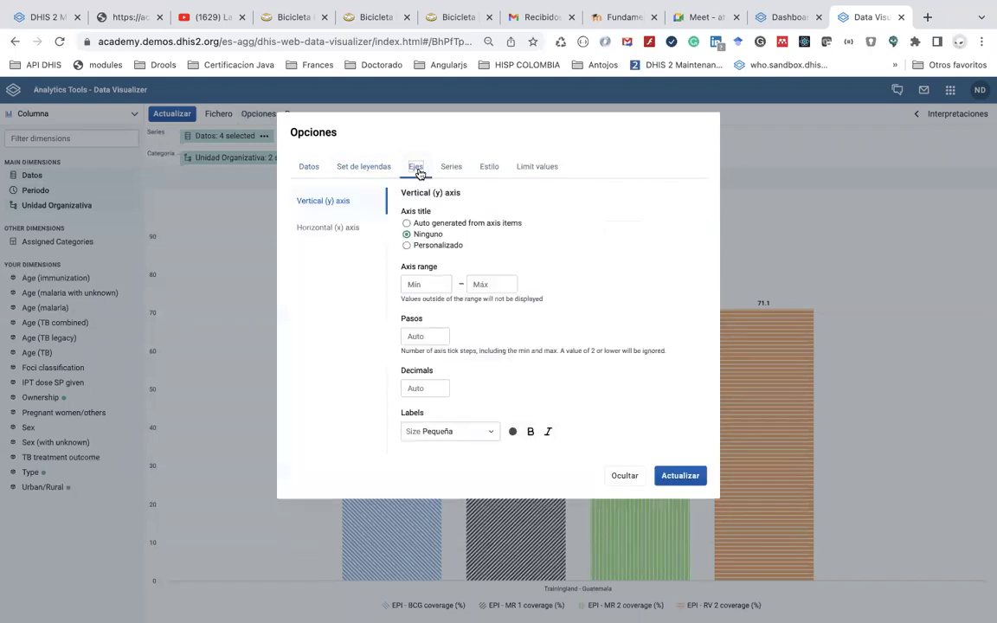
left_click(451, 170)
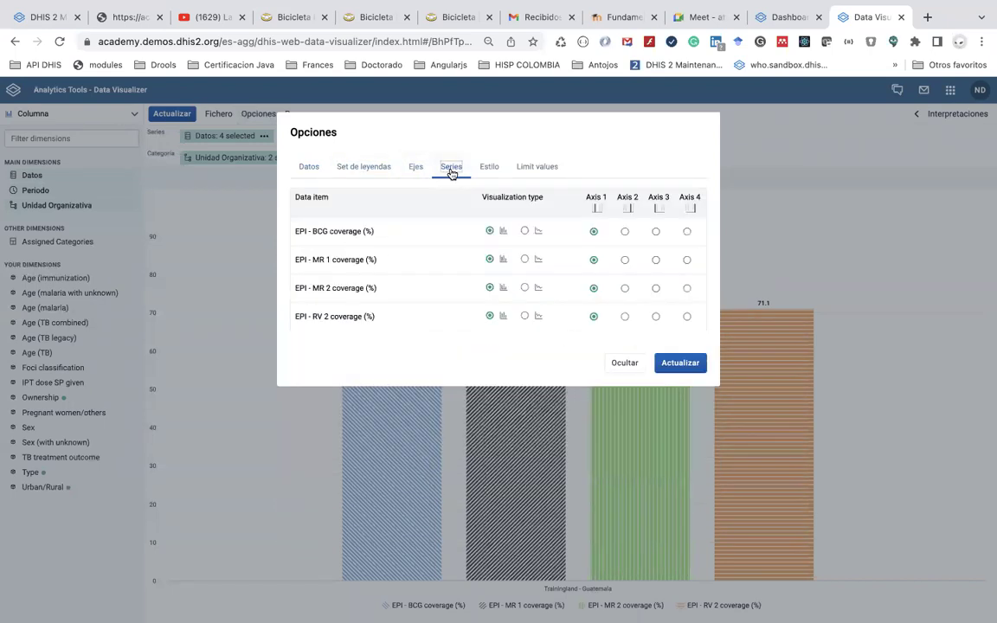
left_click(489, 167)
scroll(487, 327, "down", 2)
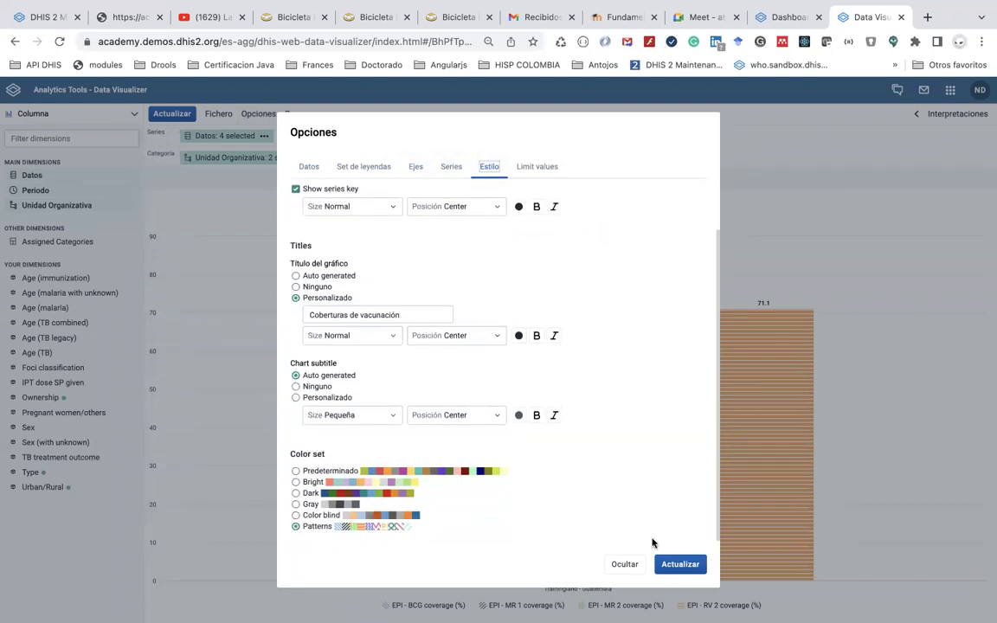
left_click(665, 563)
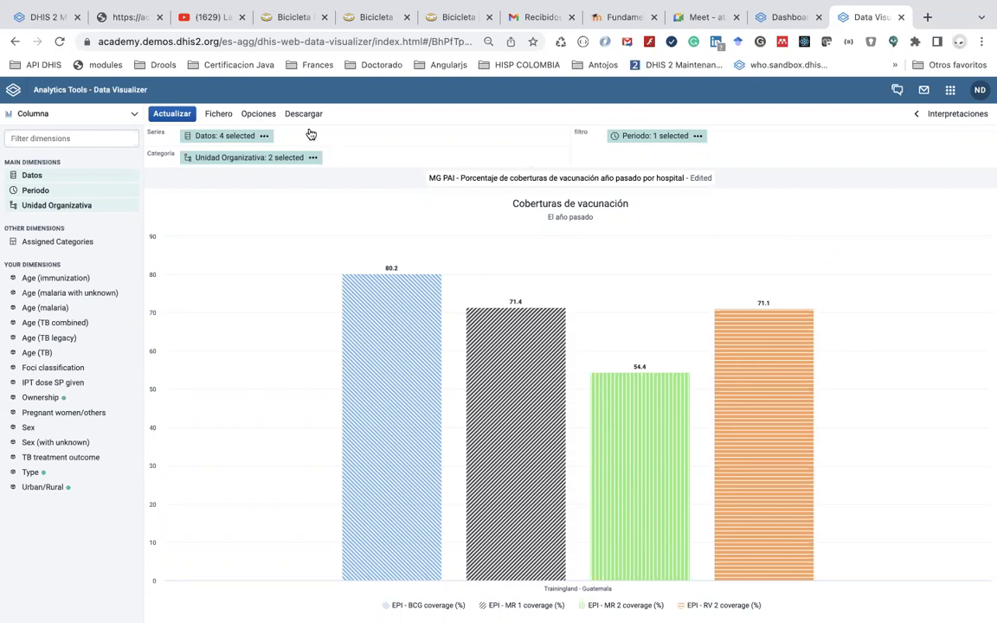
left_click(259, 114)
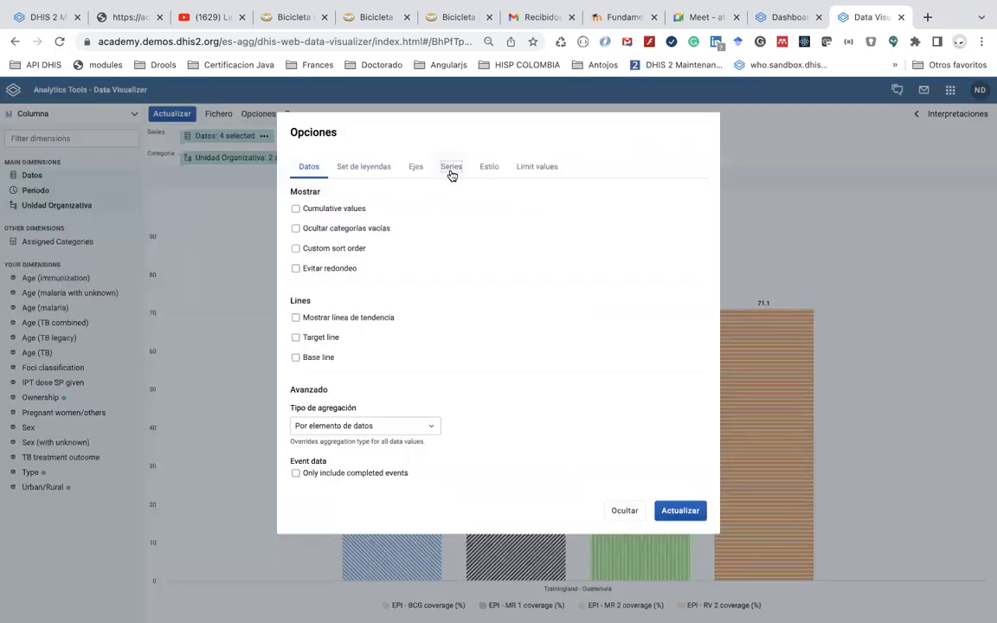
left_click(450, 167)
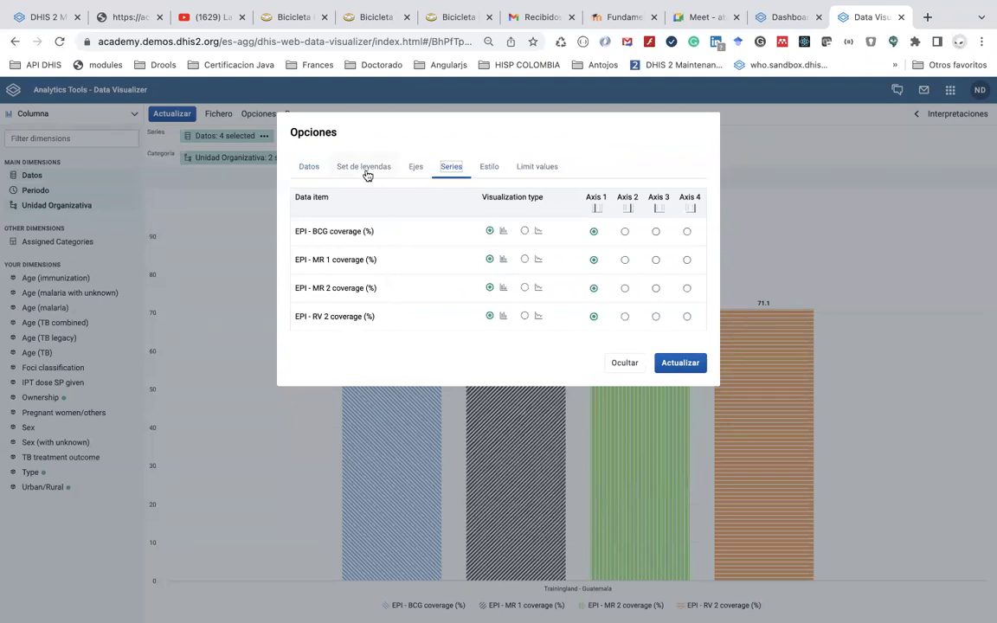
left_click(303, 171)
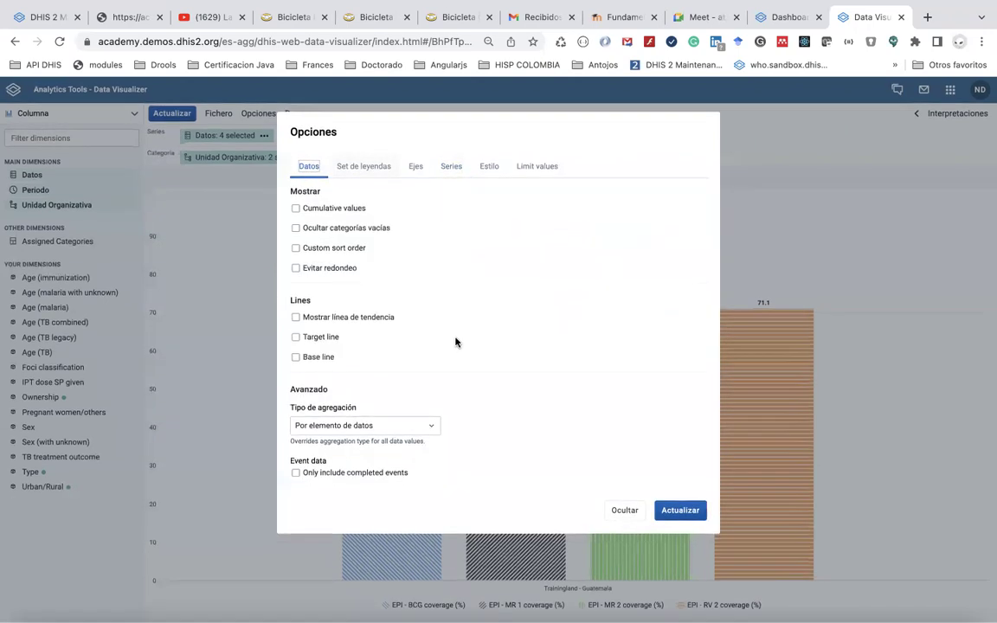
left_click(626, 509)
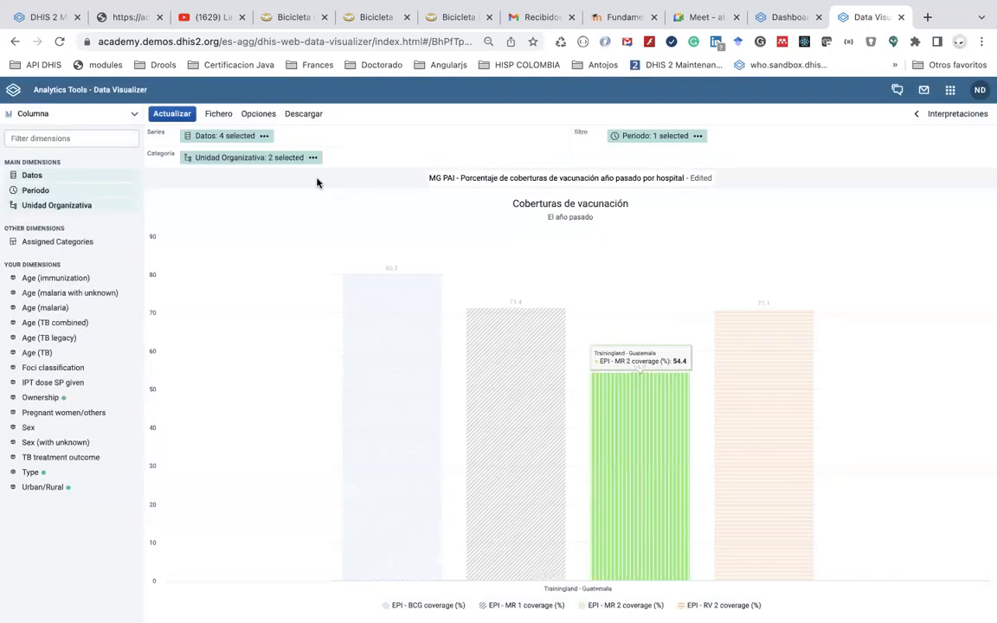
Move EPI - RV 2 coverage to the top of the data items, update, and reopen Opciones
left_click(240, 136)
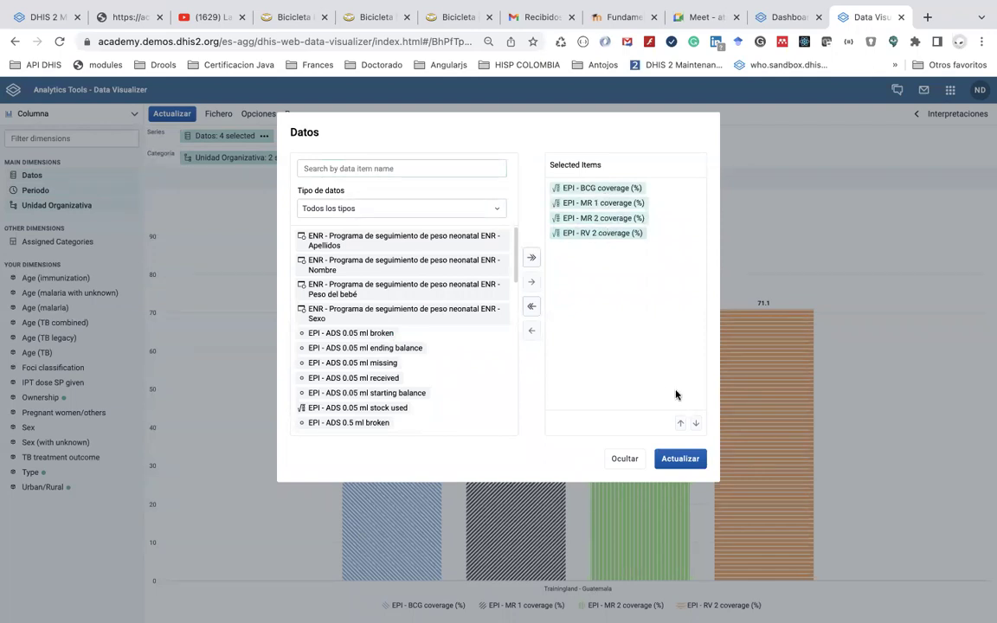
left_click(620, 235)
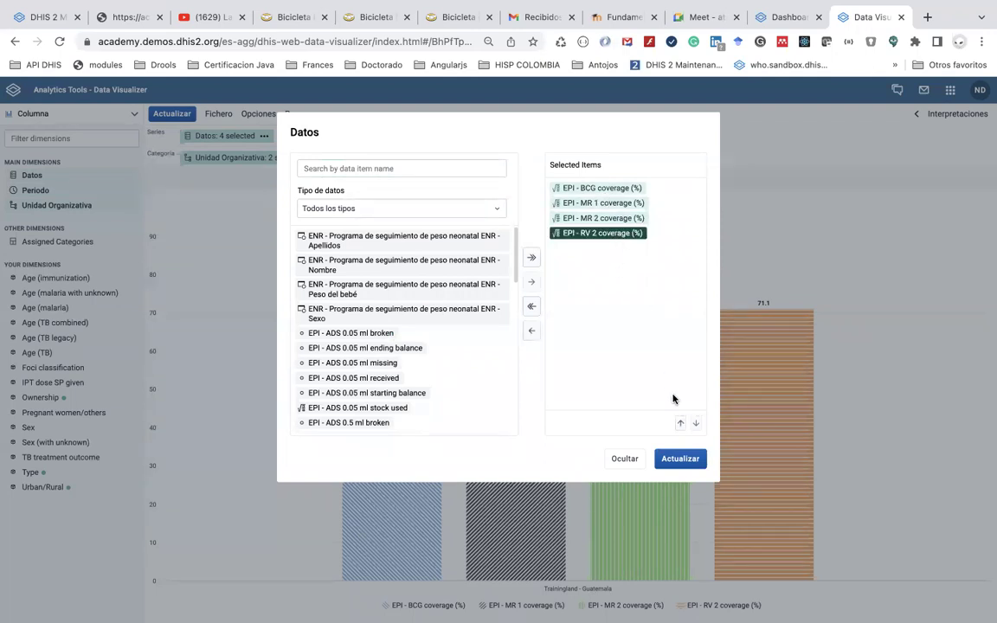
left_click(680, 422)
left_click(680, 422)
left_click(680, 422)
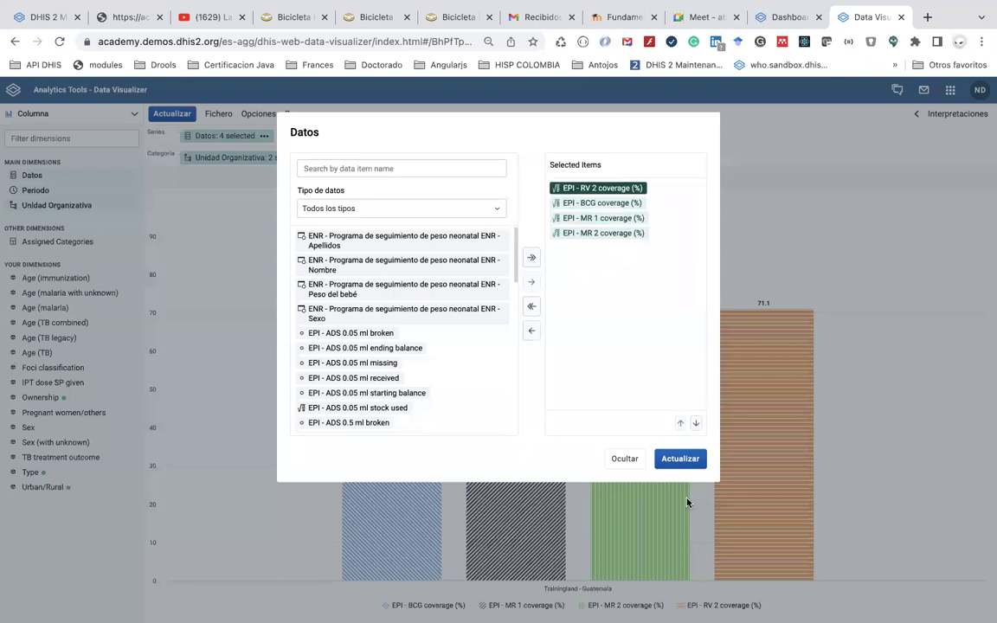
left_click(680, 459)
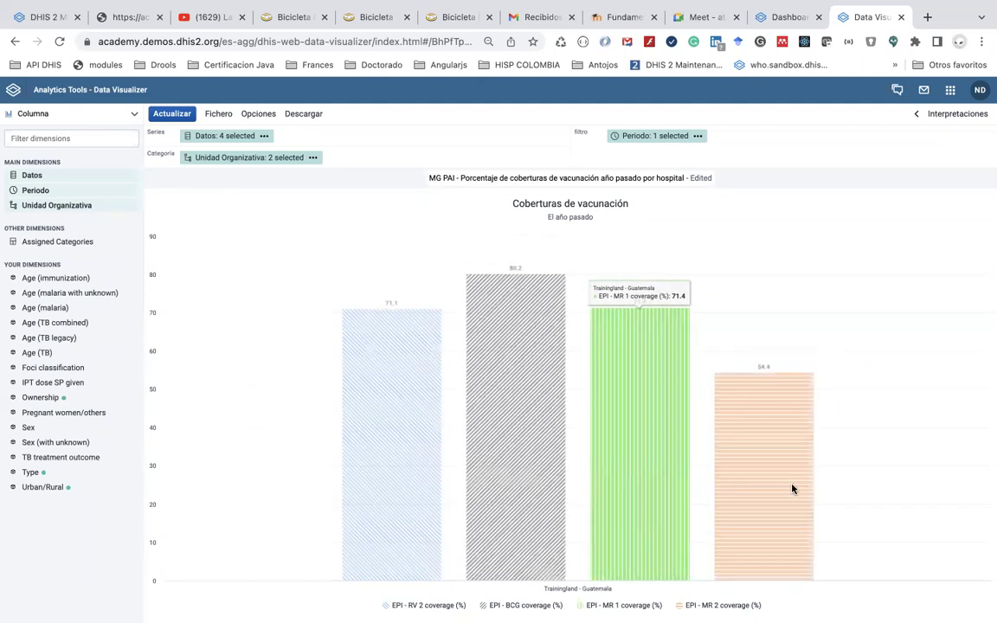
mouse_move(786, 7)
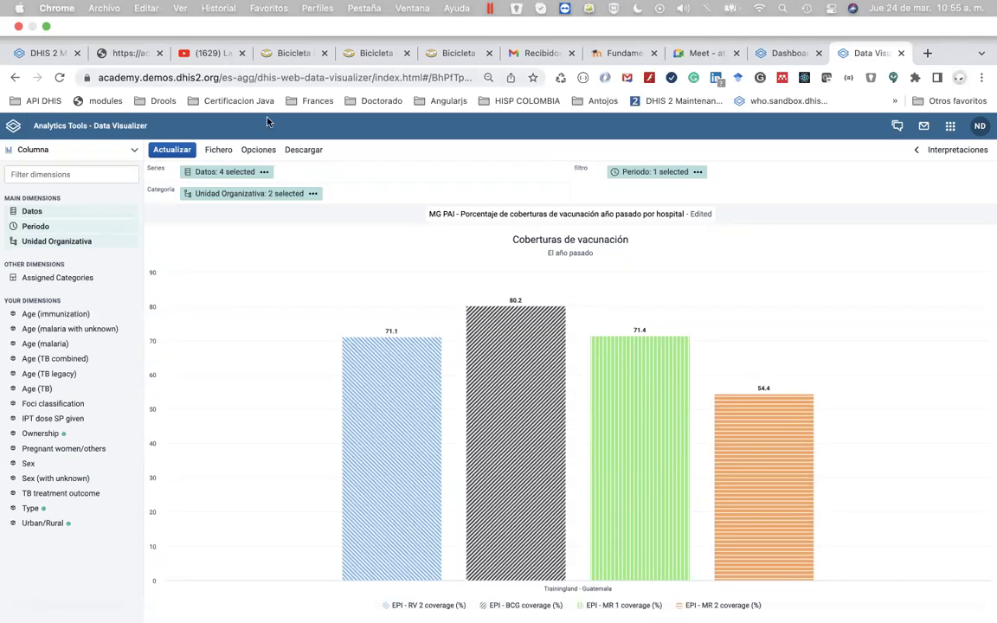
left_click(258, 150)
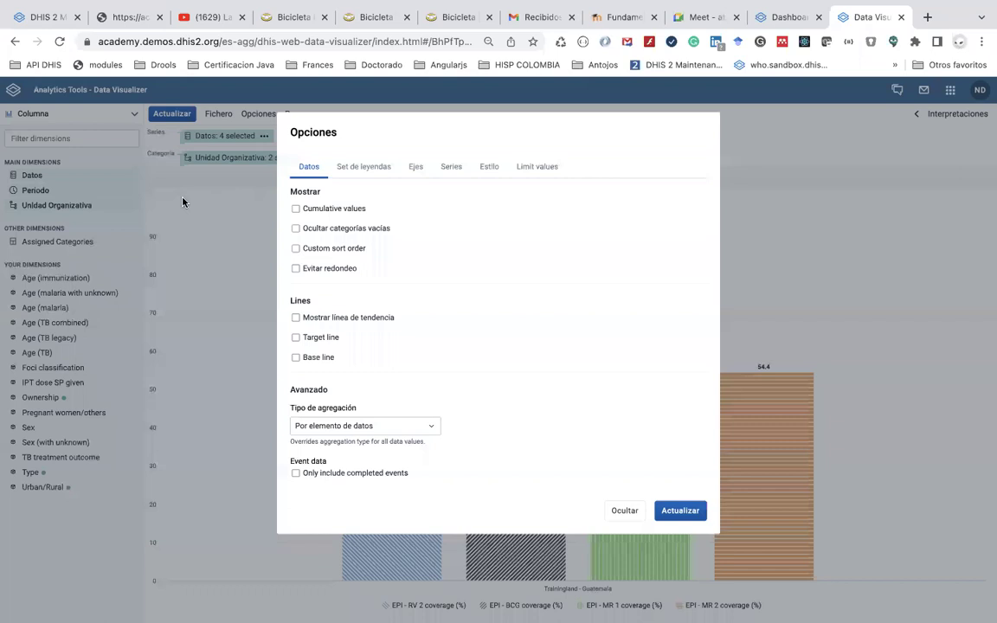
Colour the bars with a single EPI coverage legend for the whole chart
left_click(368, 166)
left_click(334, 194)
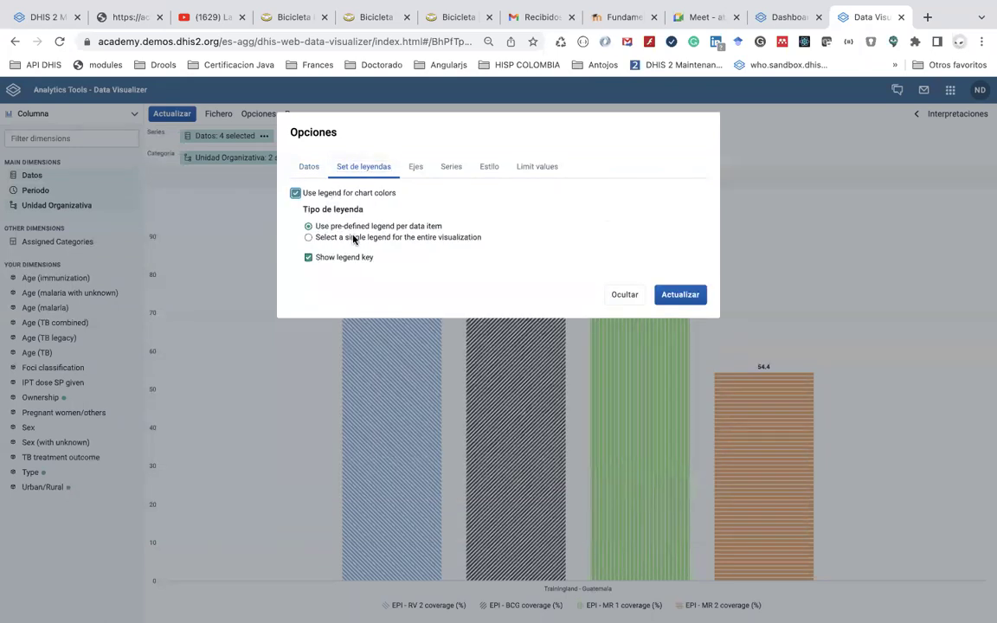
left_click(353, 238)
left_click(385, 270)
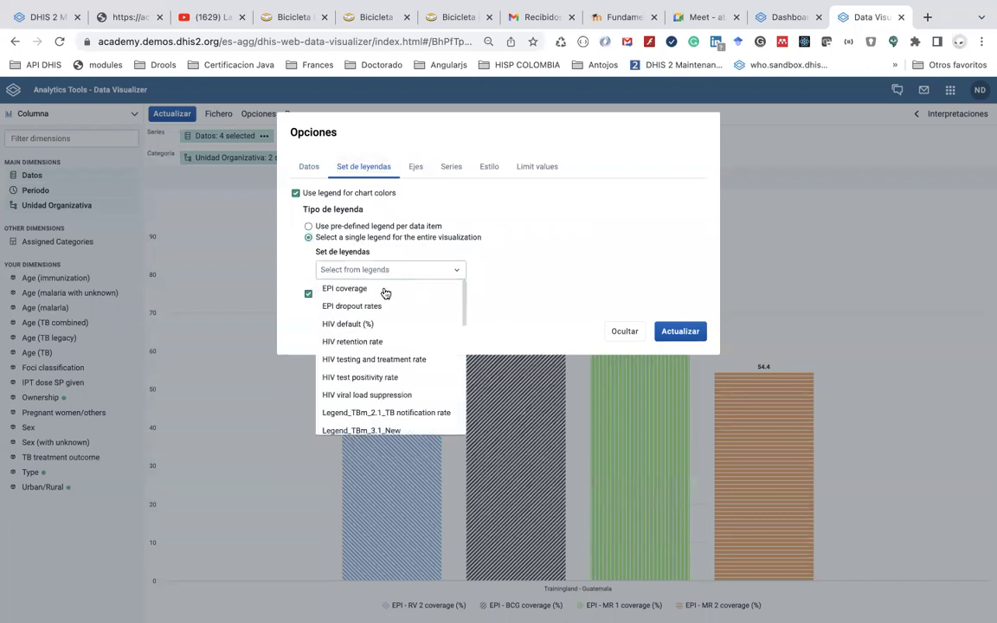
left_click(386, 291)
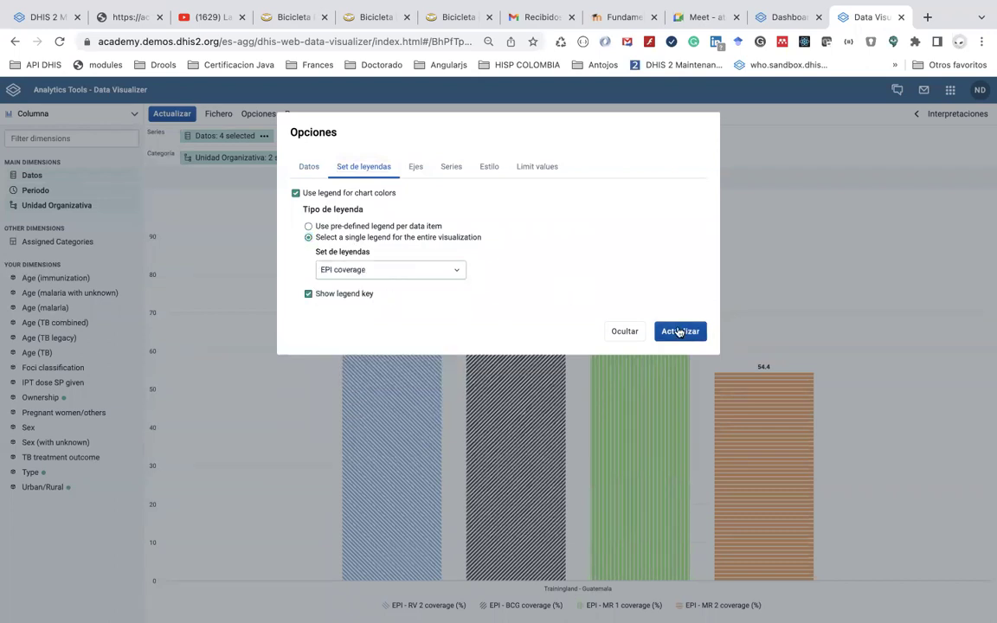
left_click(679, 331)
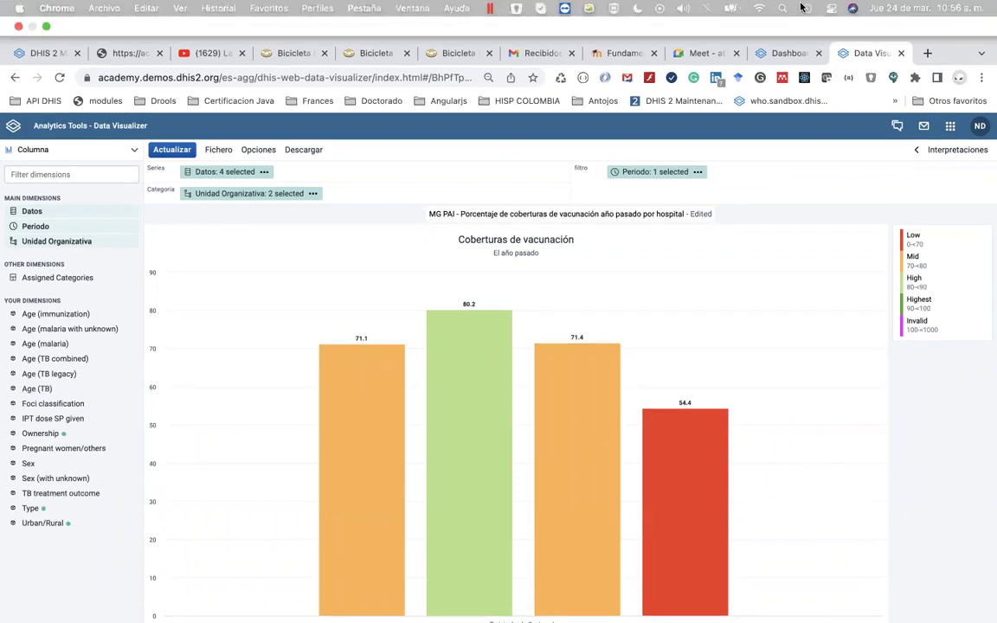
mouse_move(689, 494)
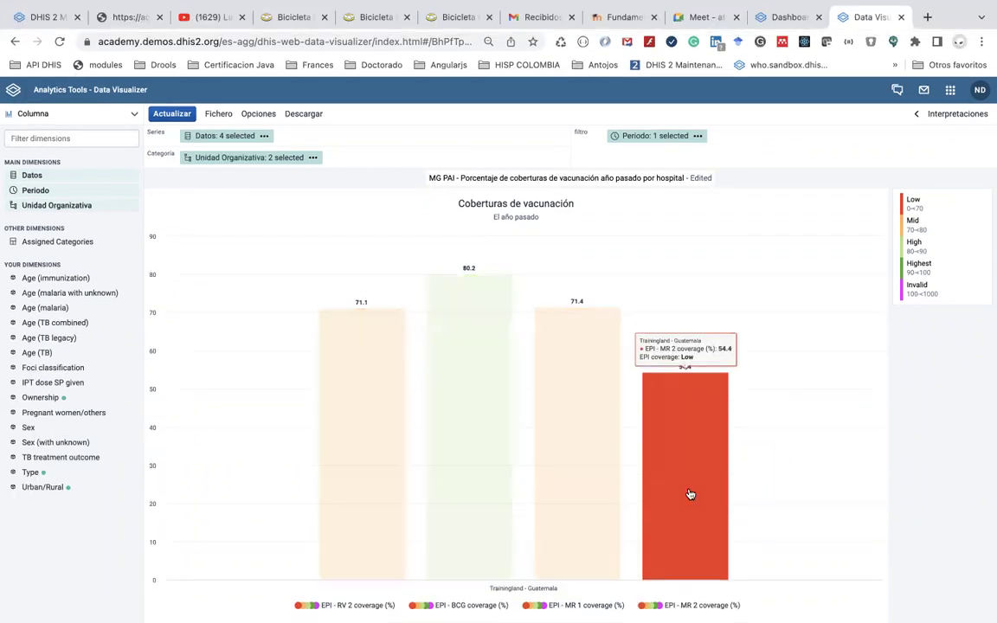
mouse_move(659, 606)
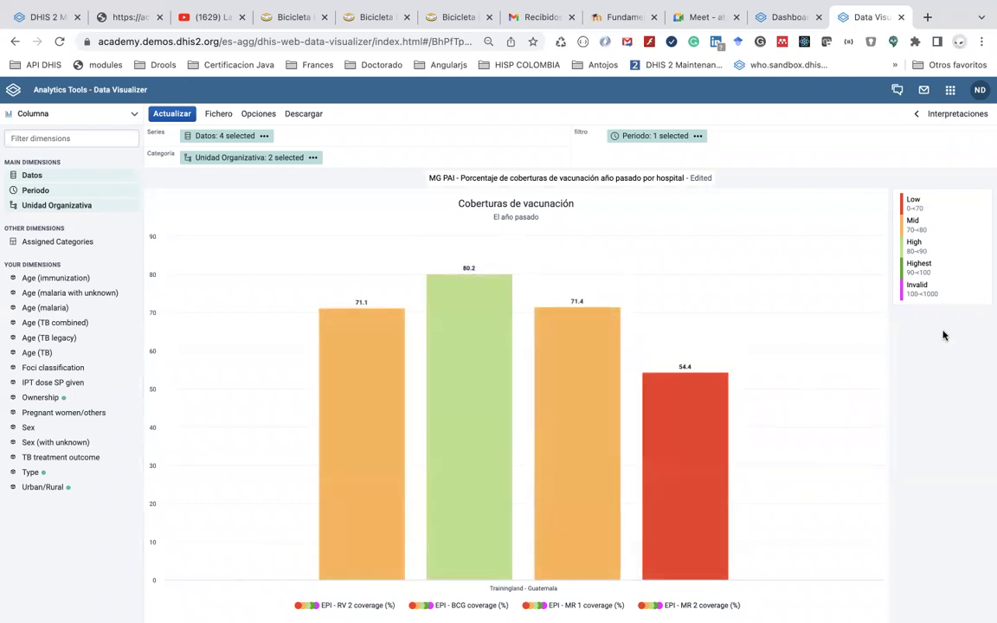
Switch the chart type to Barra and redraw the coverages as horizontal bars
left_click(134, 120)
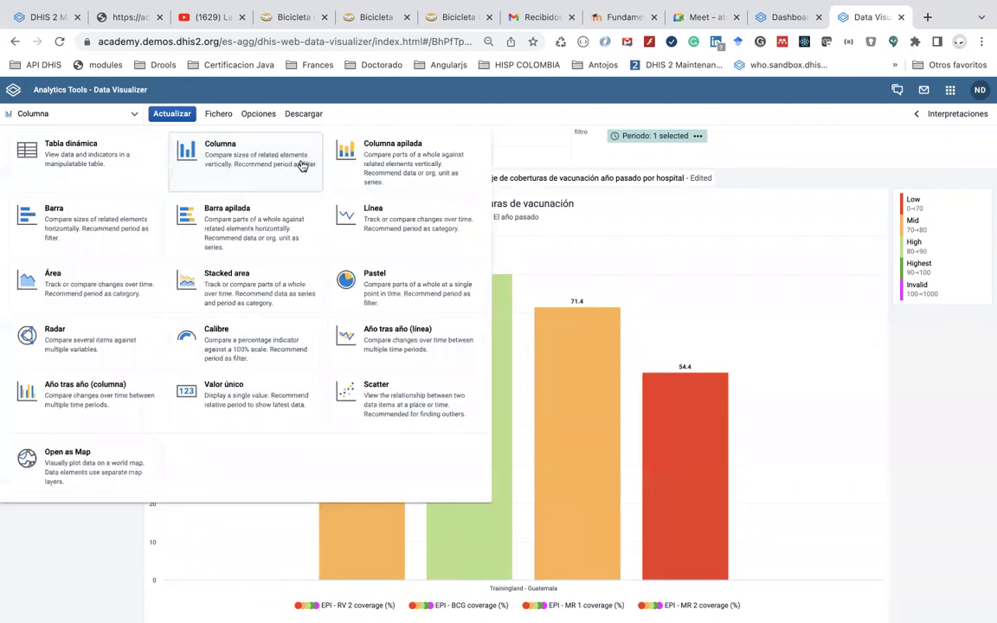
left_click(136, 232)
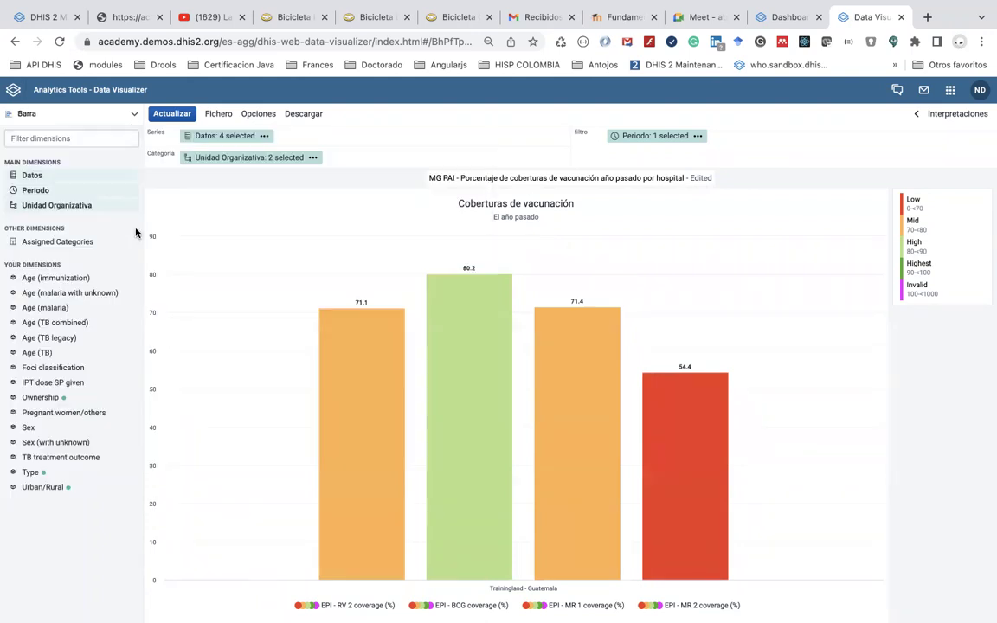
left_click(179, 115)
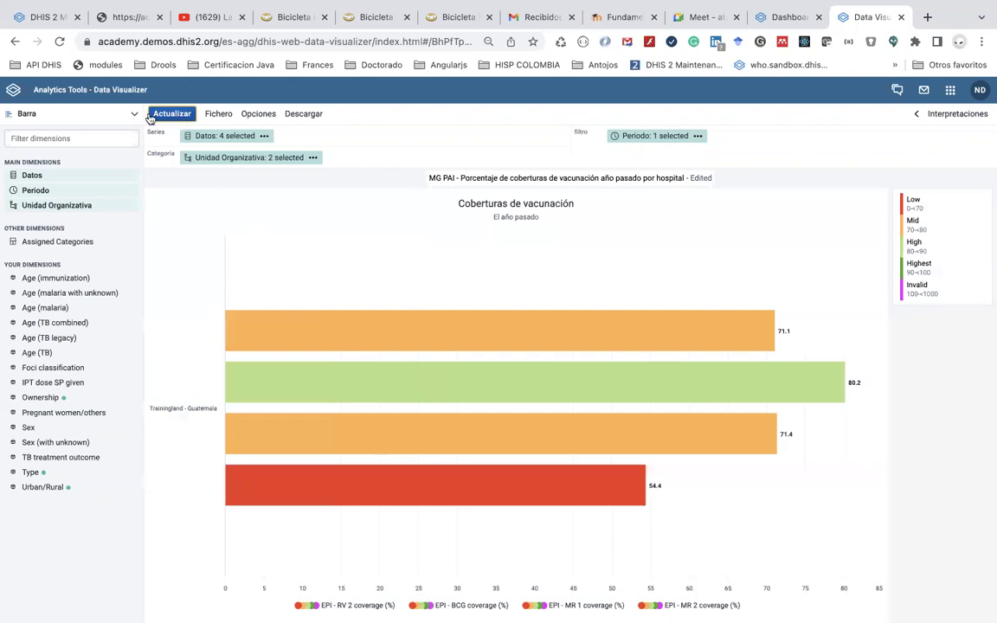
left_click(76, 121)
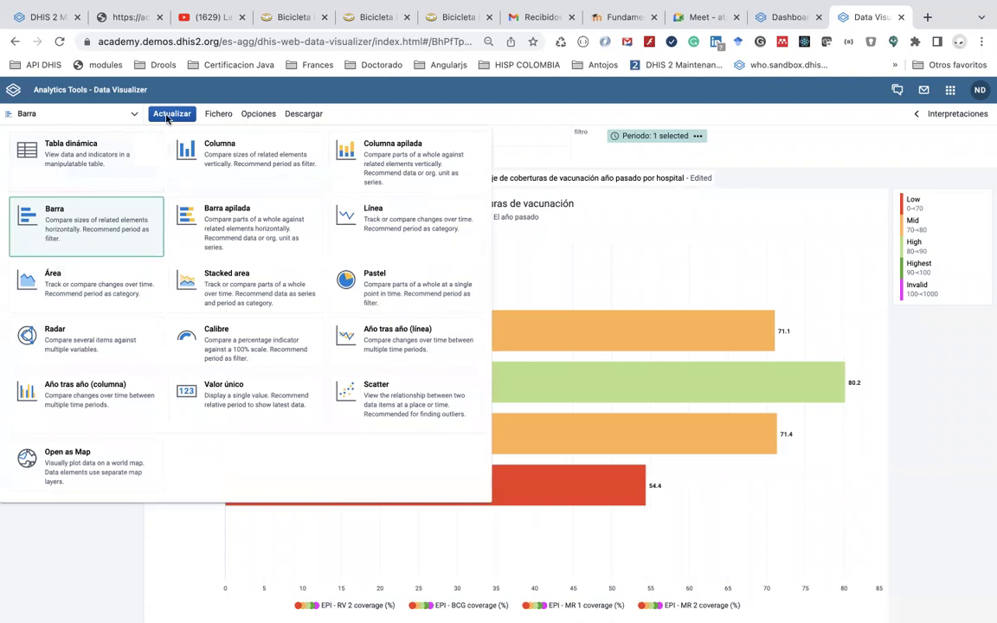
left_click(174, 511)
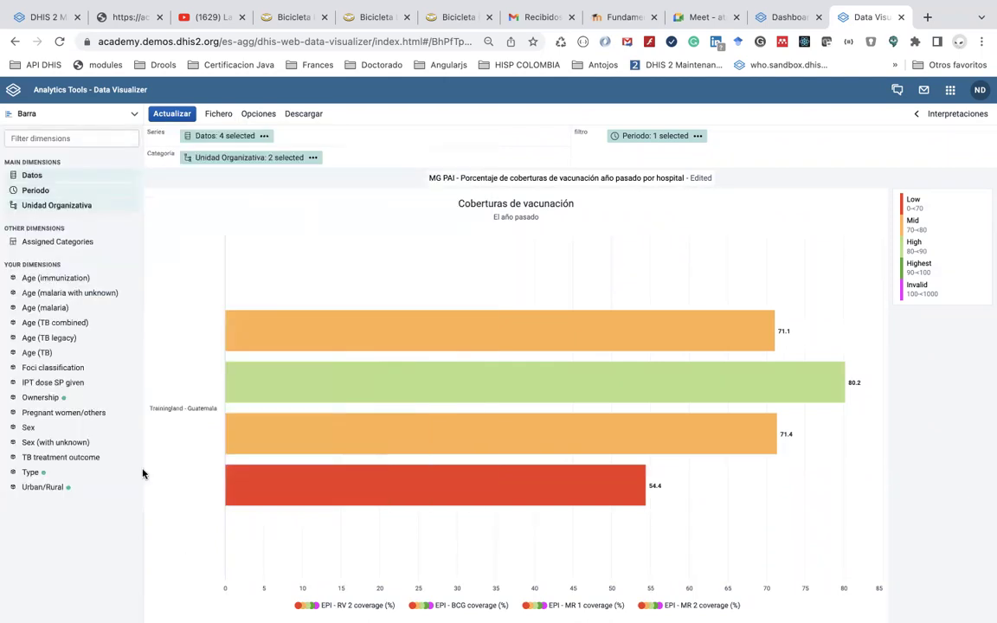
Replace El año pasado with the monthly period Últimos 12 meses and update the chart
left_click(52, 175)
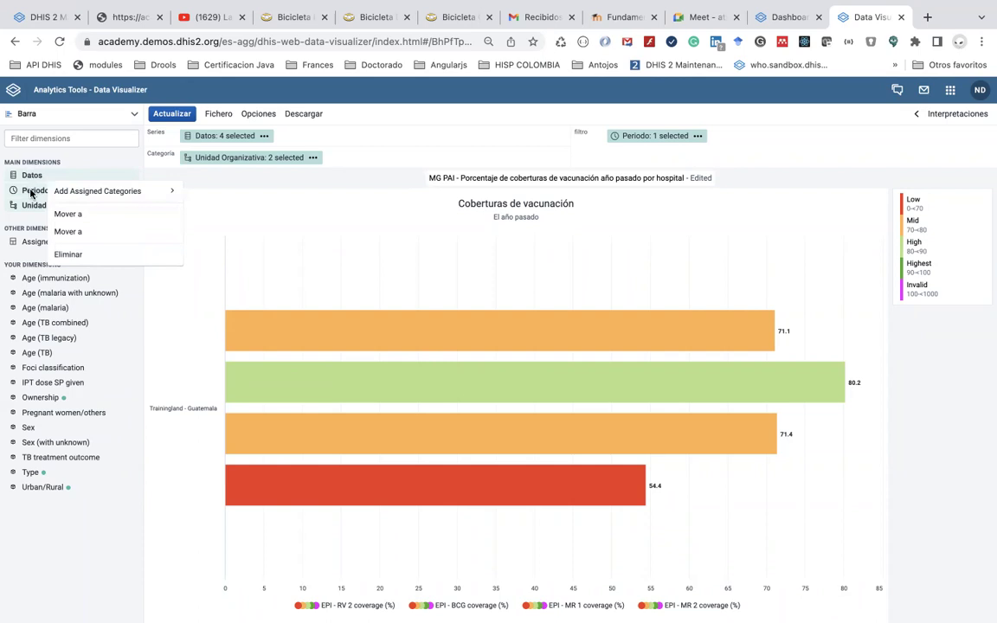
left_click(31, 191)
left_click(34, 191)
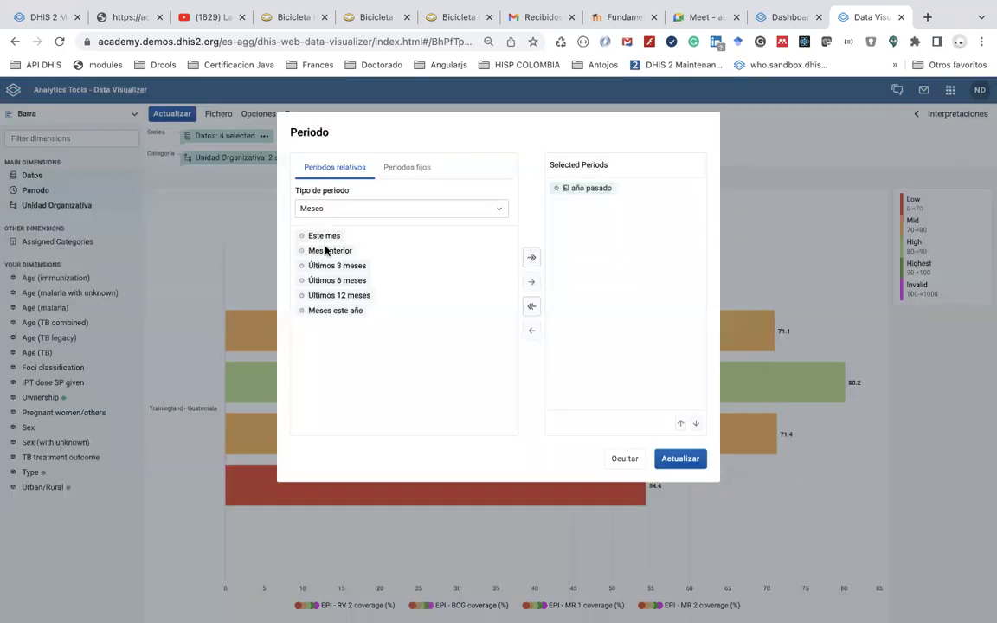
double_click(585, 191)
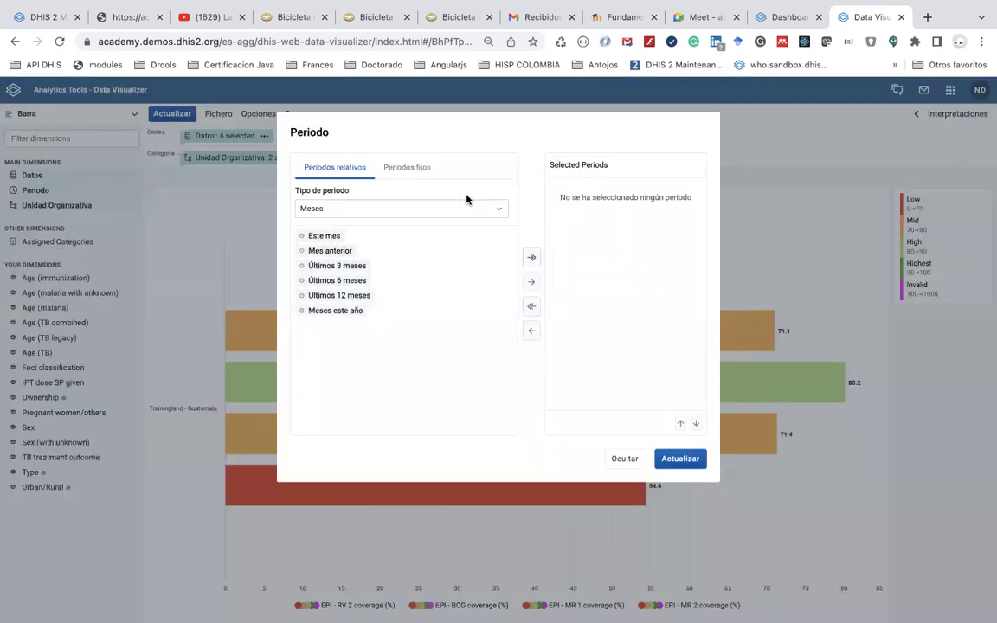
left_click(406, 206)
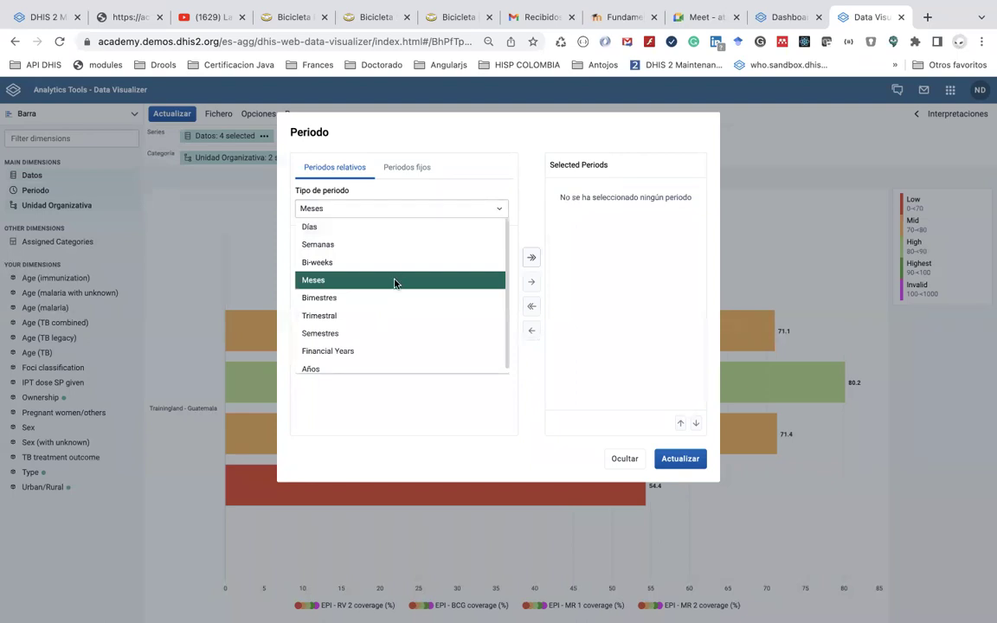
left_click(459, 295)
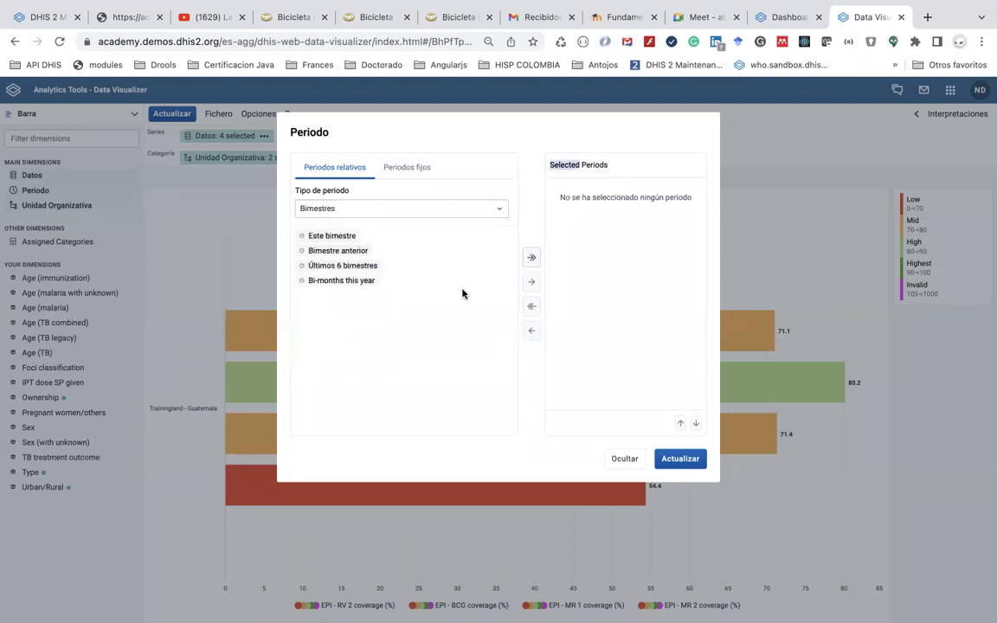
left_click(391, 206)
left_click(400, 284)
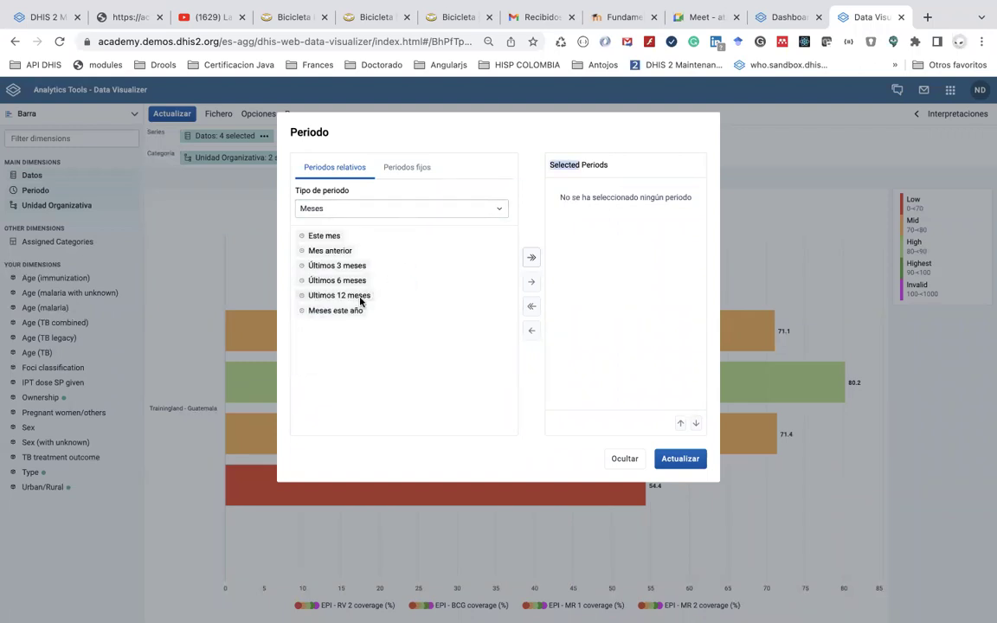
left_click(361, 296)
double_click(360, 297)
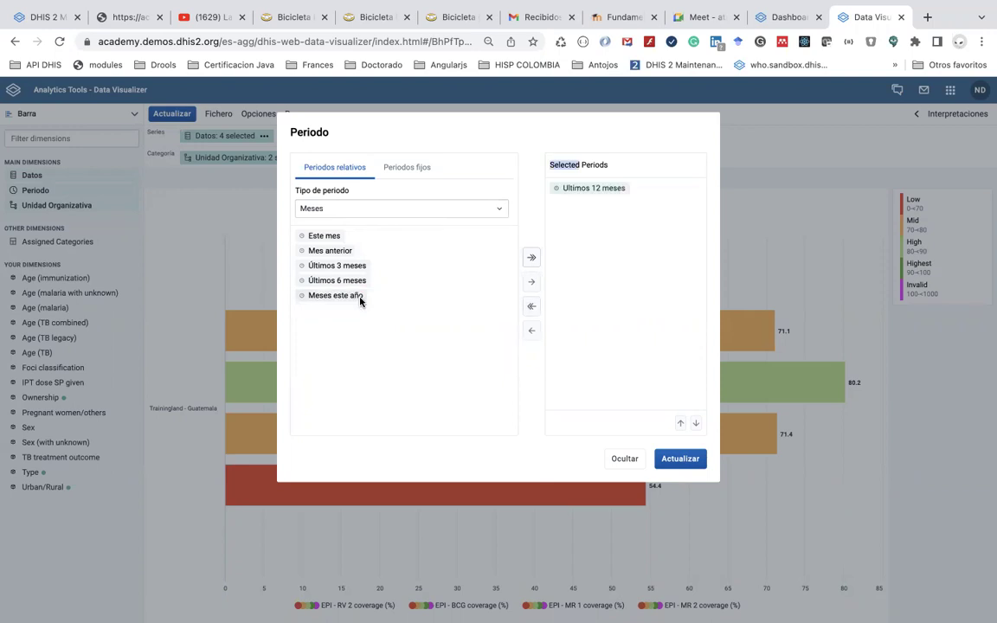
left_click(674, 461)
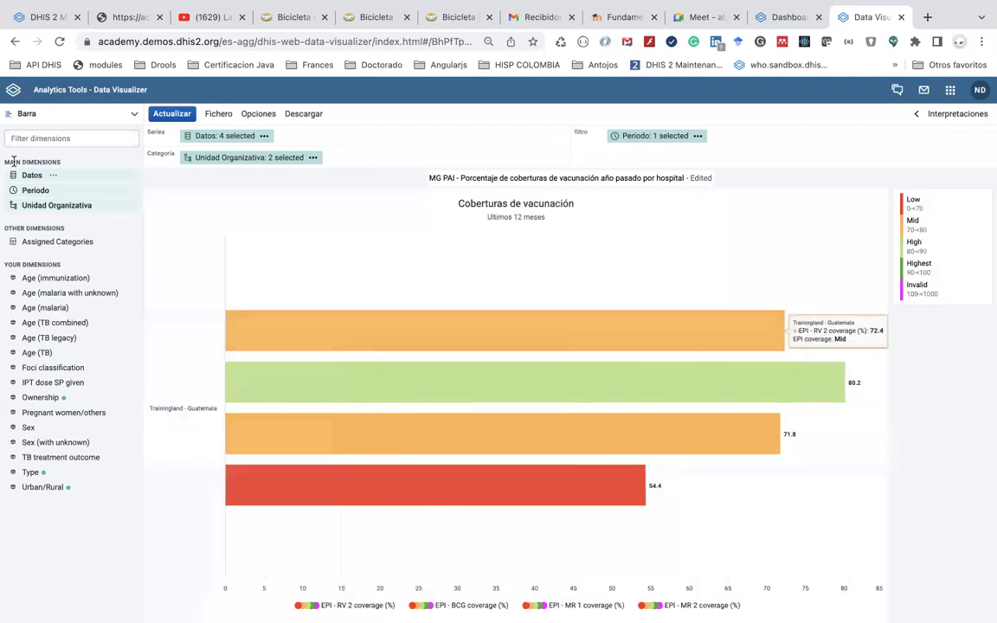
Make it a Línea chart with Periodo on the category axis, showing monthly lines
left_click(35, 111)
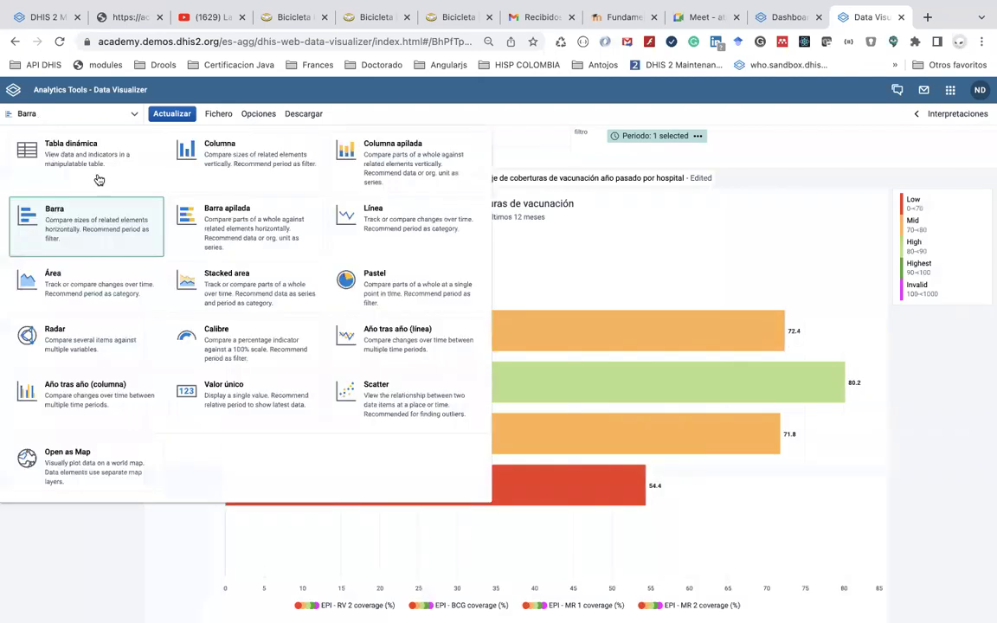
left_click(374, 221)
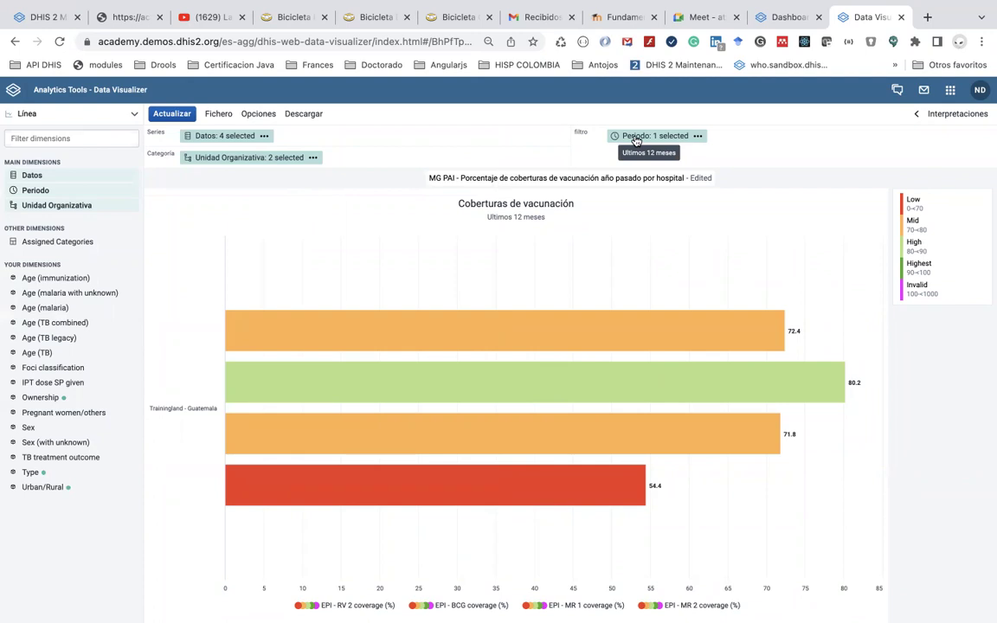
left_click_drag(636, 140, 367, 178)
left_click_drag(658, 139, 697, 147)
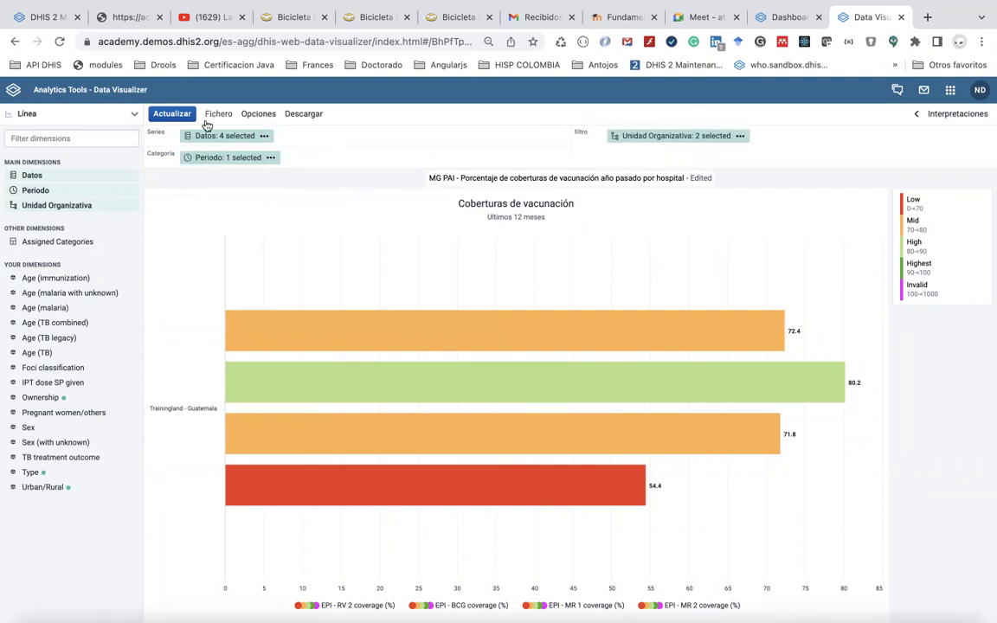
left_click(172, 115)
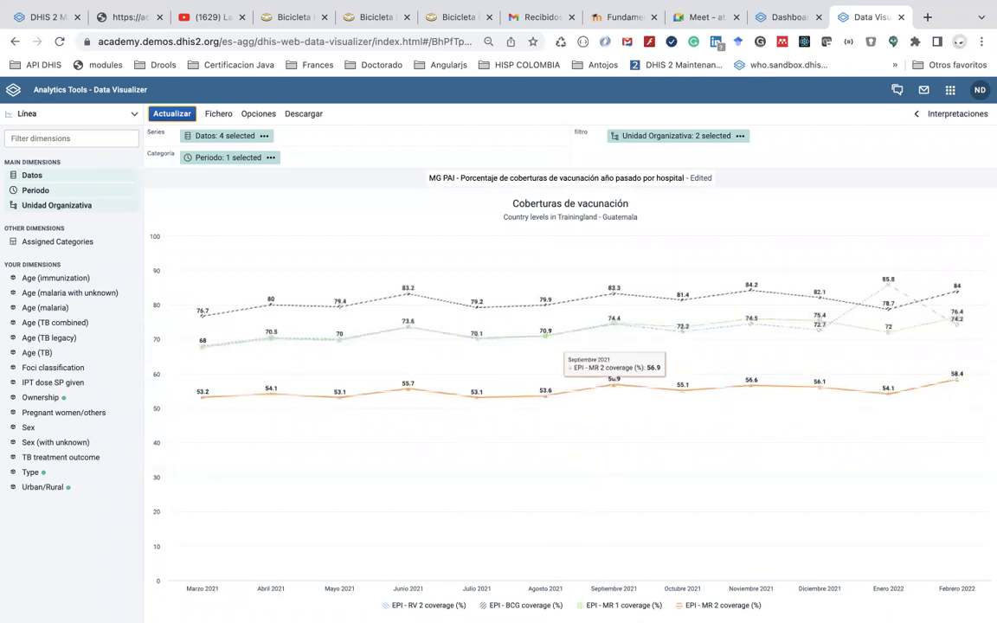
mouse_move(699, 607)
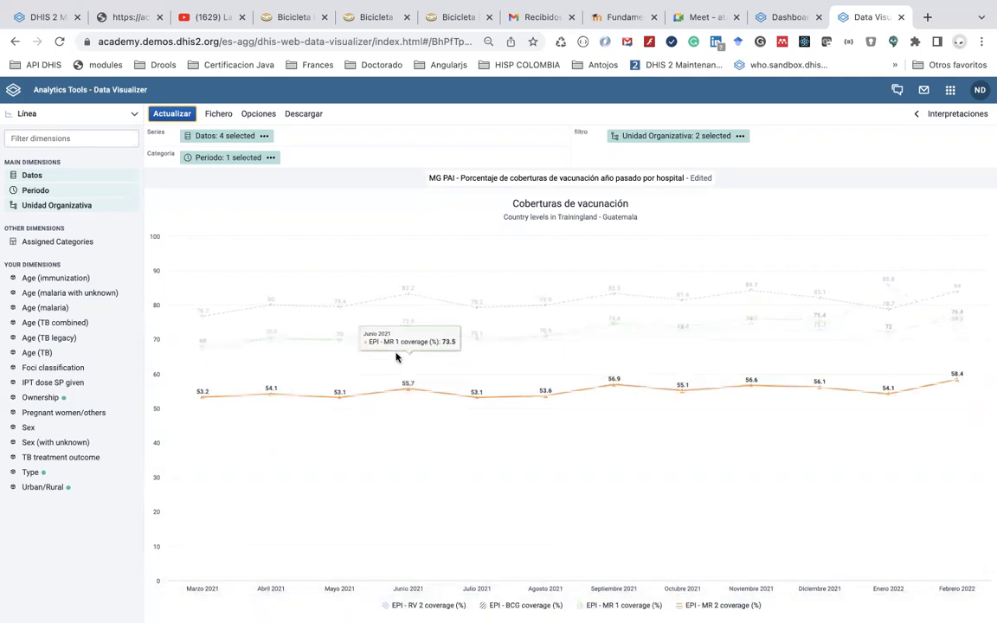
scroll(337, 278, "down", 1)
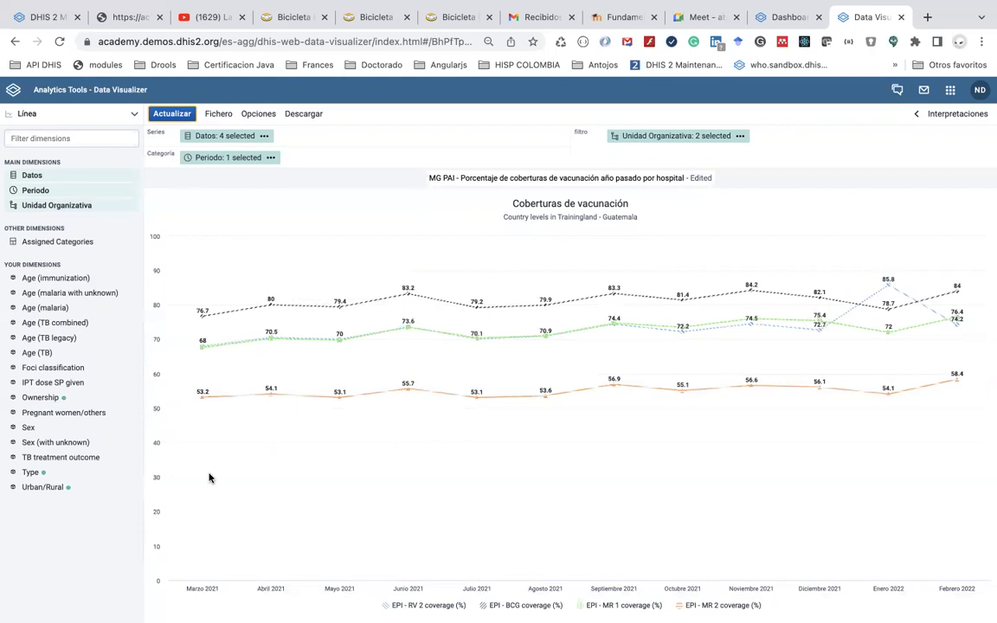
Add a linear trend line per series and a 'Meta de cobertura' target line at 90
left_click(265, 116)
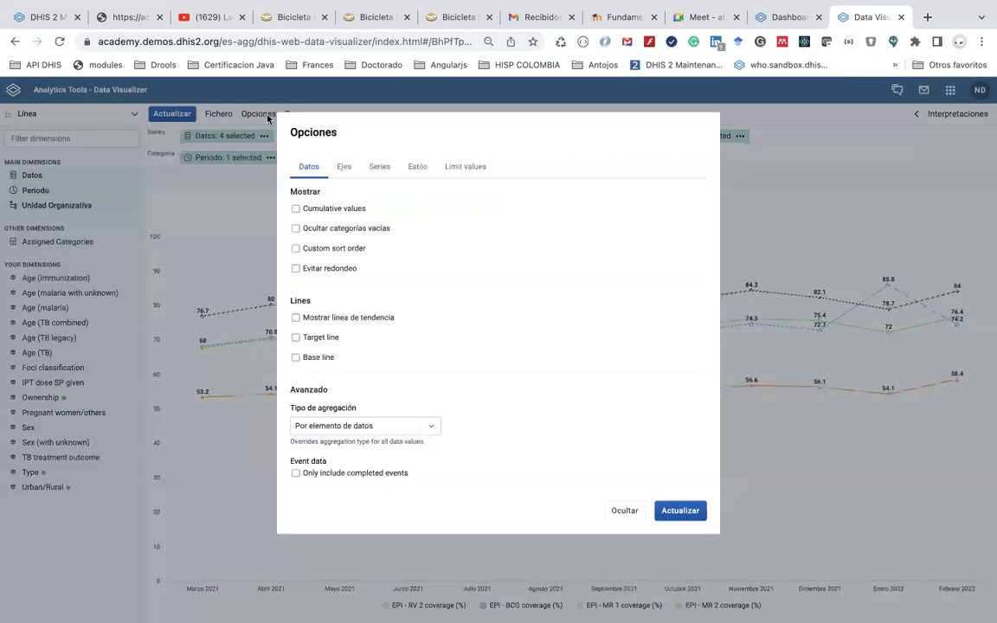
left_click(366, 320)
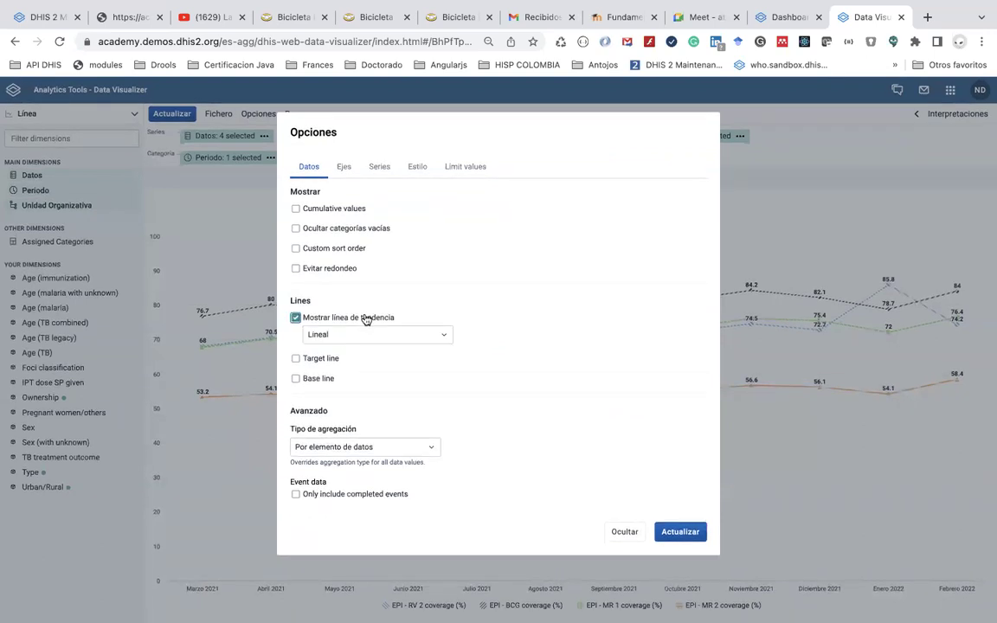
left_click(317, 364)
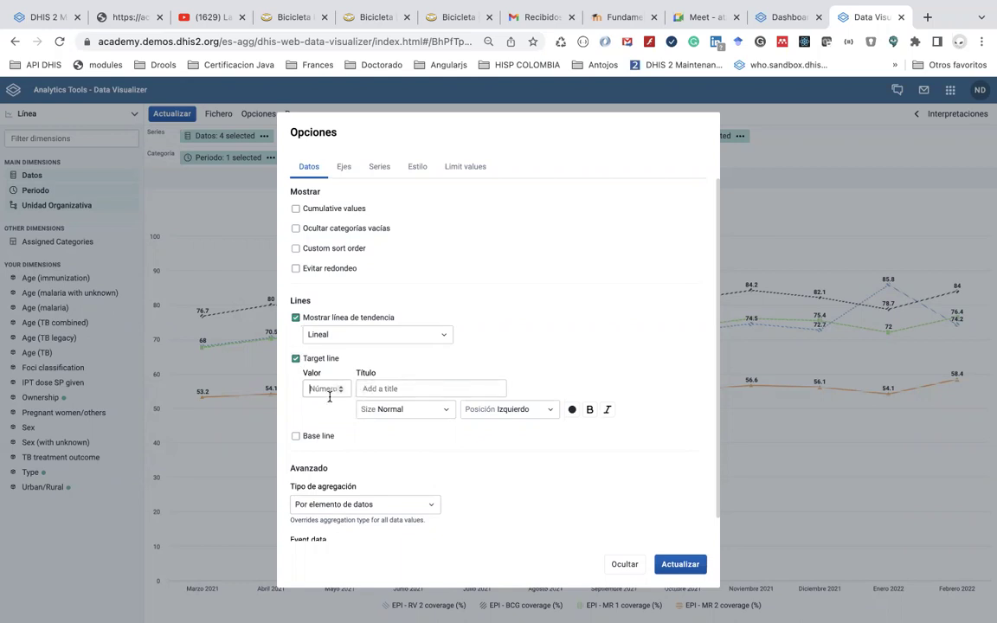
left_click(329, 391)
type("90")
left_click(388, 387)
type("Meta de cobertura")
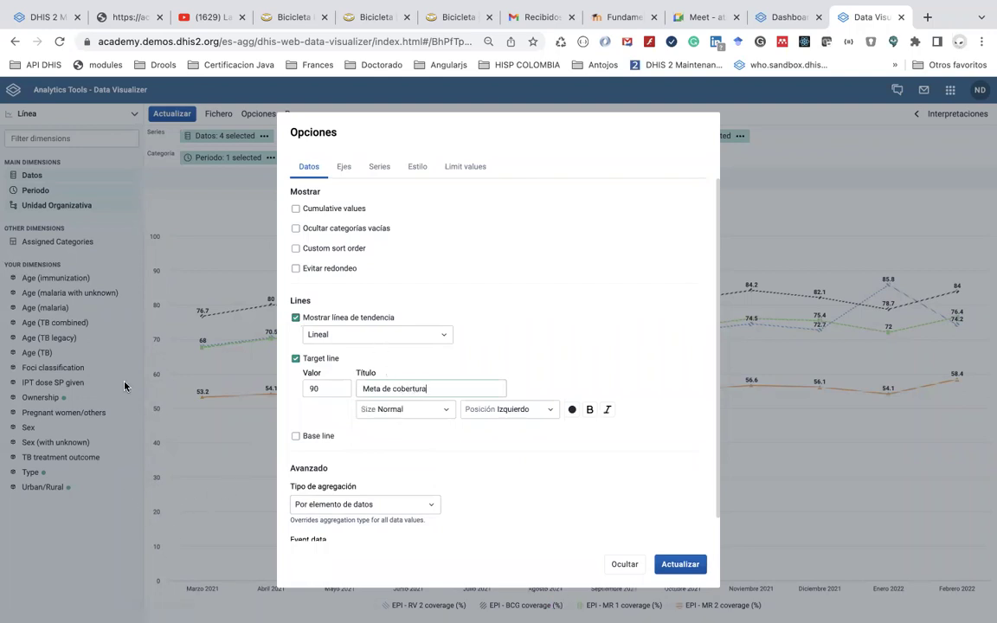
left_click(679, 564)
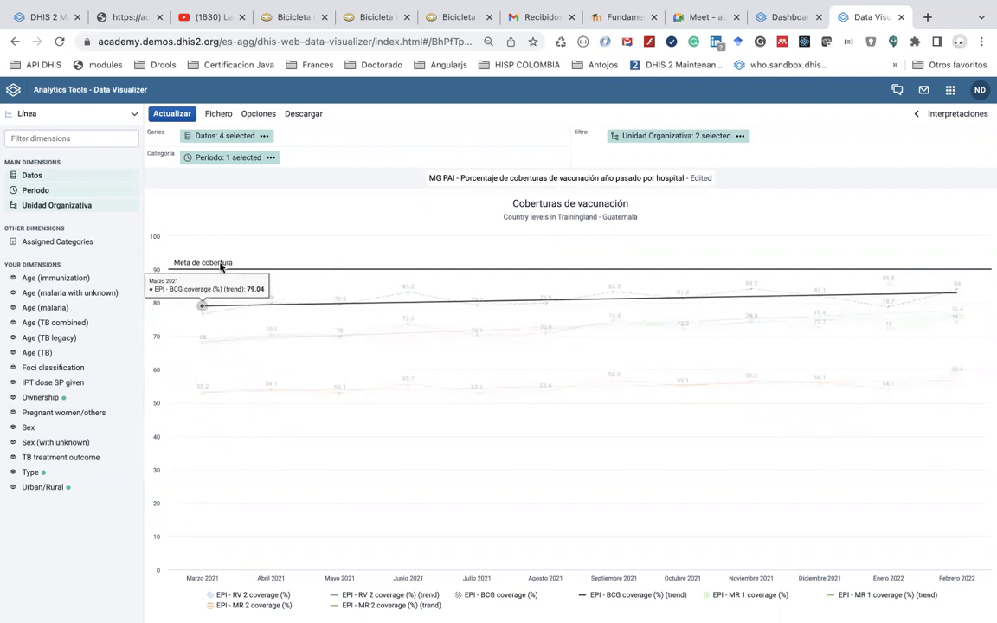
Shift the Meta de cobertura target line colour toward red and lower its value to 80
left_click(255, 115)
scroll(406, 364, "down", 1)
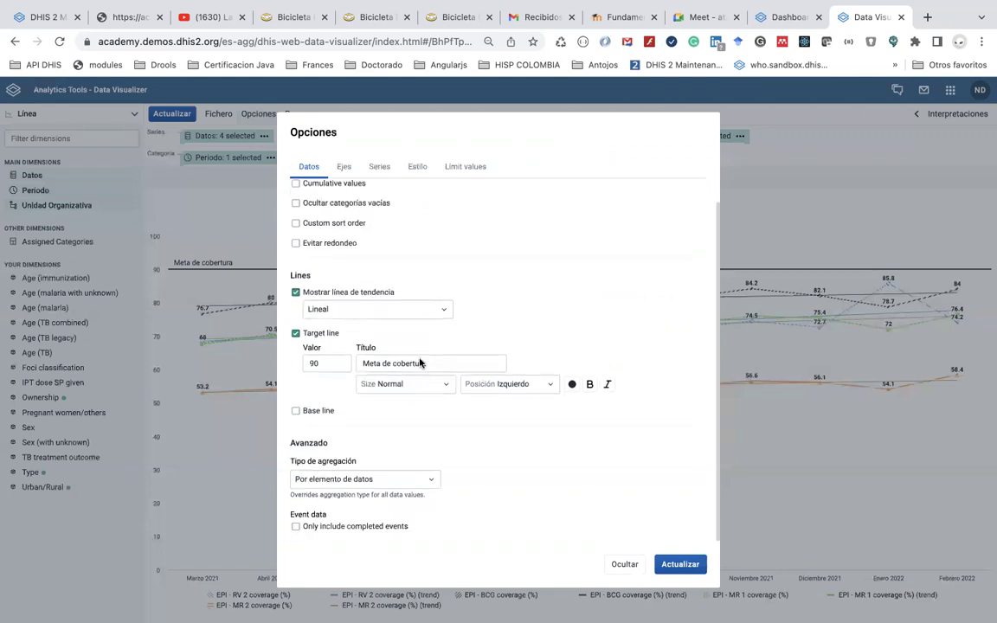
left_click(572, 384)
left_click(615, 481)
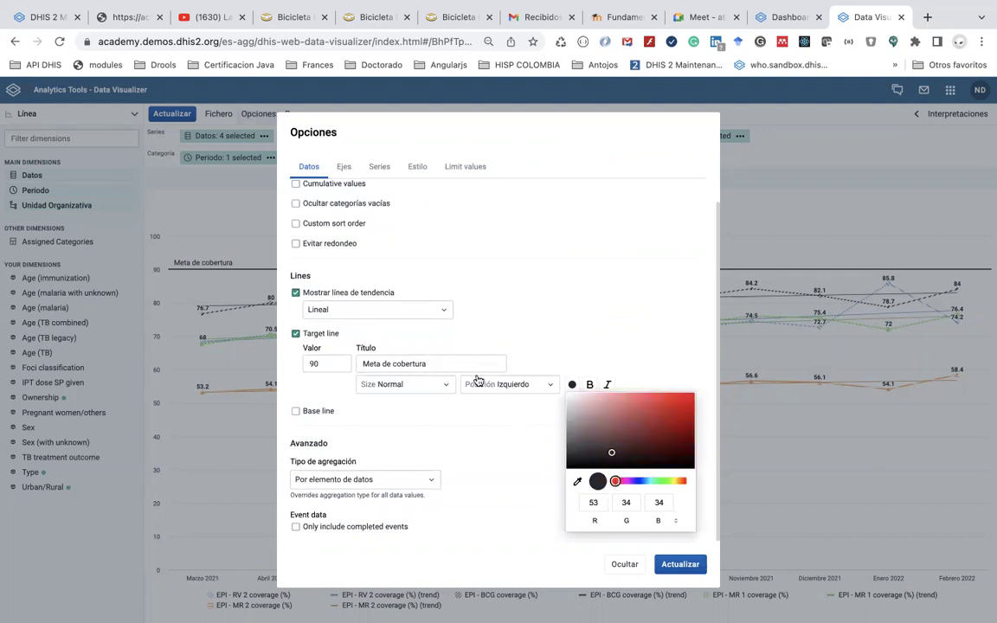
left_click(318, 366)
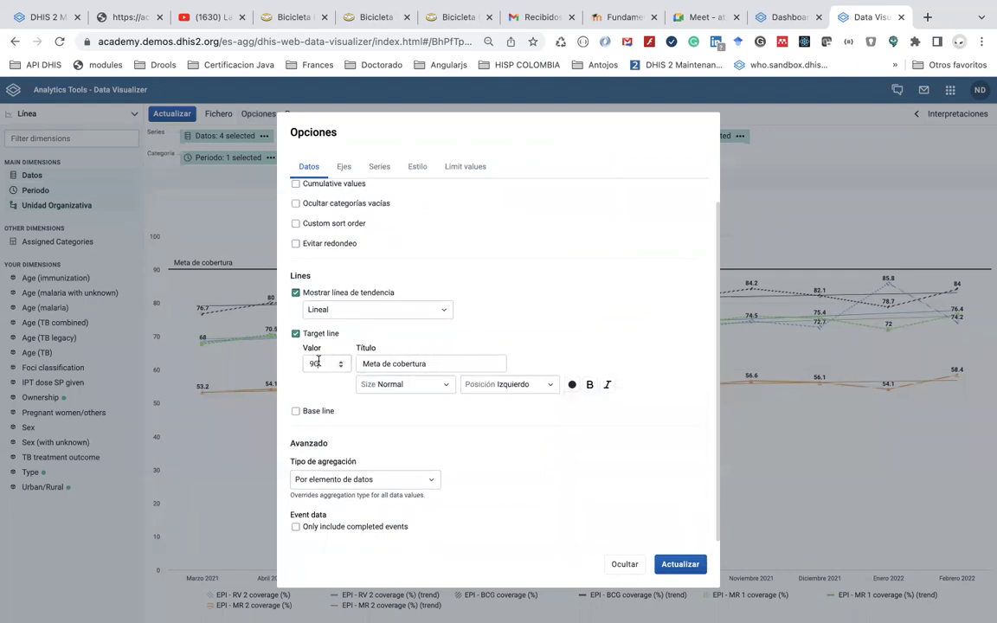
left_click(342, 368)
left_click(342, 370)
left_click(674, 564)
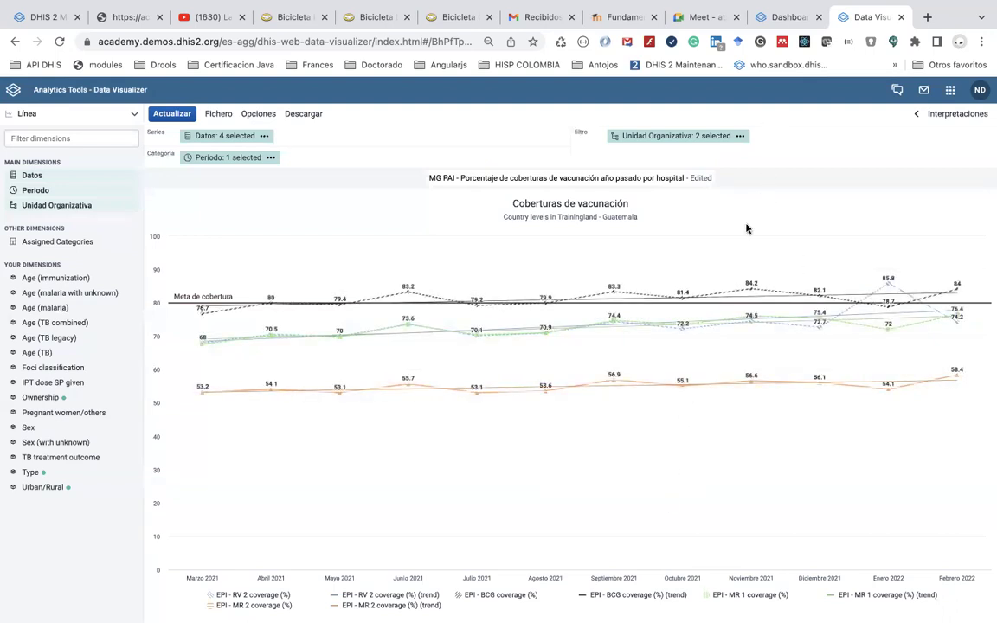
mouse_move(615, 293)
left_click(259, 114)
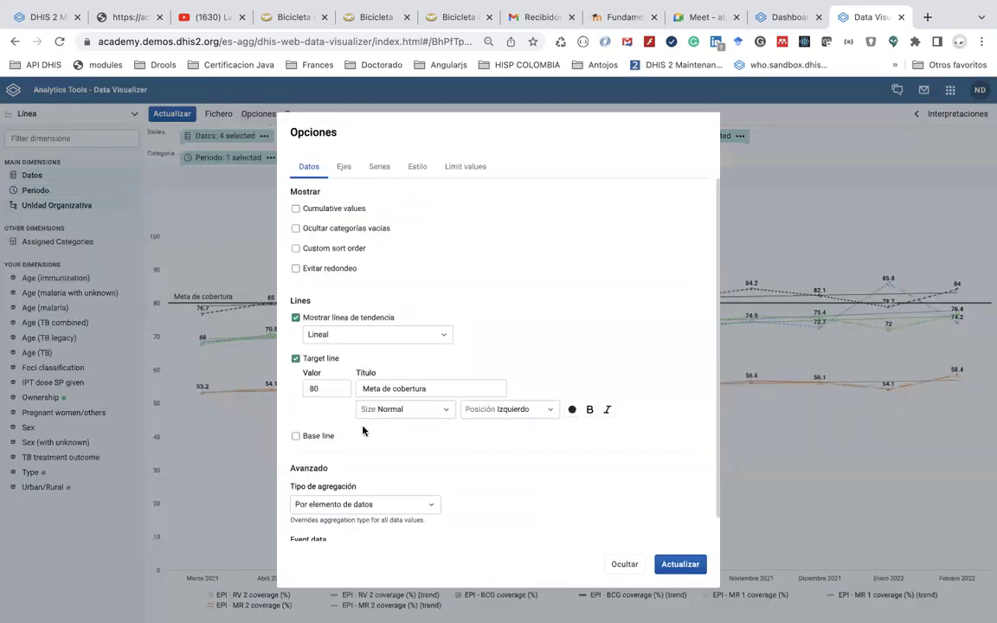
Add a black base line at 50 titled 'Meta de cobertura mínima'
left_click(319, 437)
left_click(330, 467)
type("50")
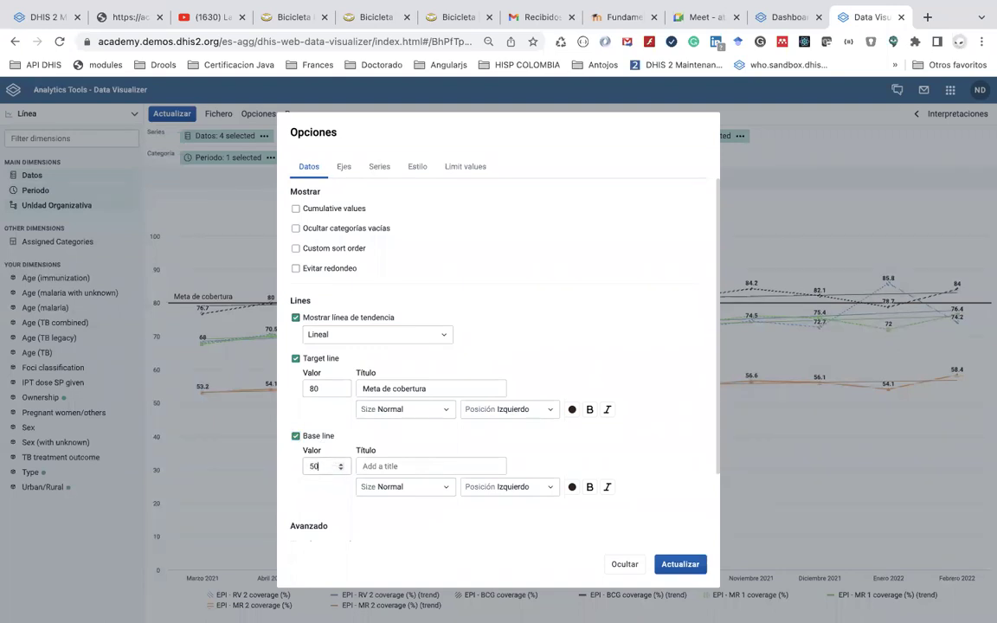
left_click(400, 468)
type("Met")
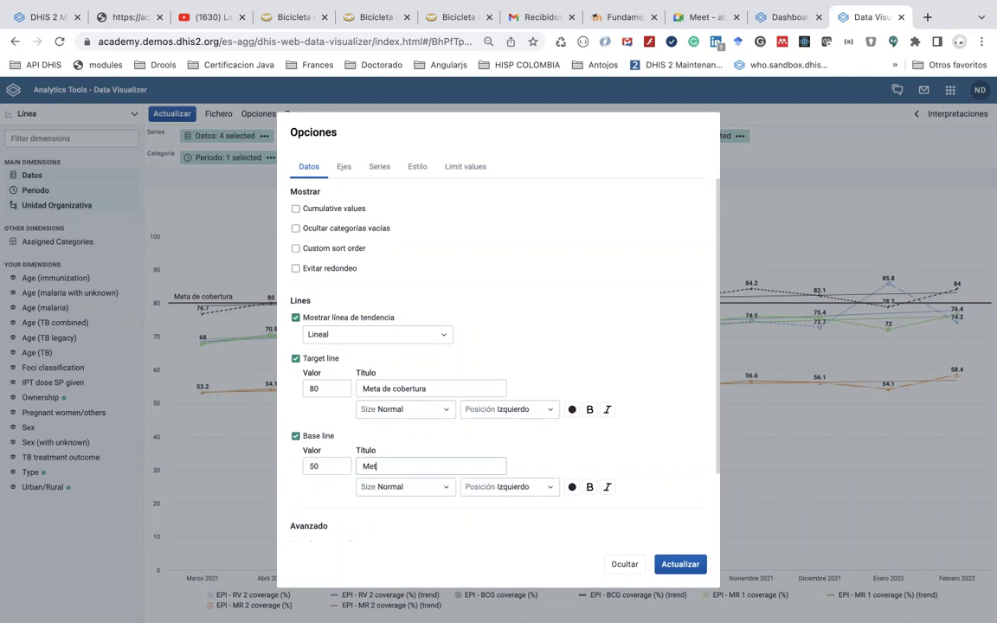
type("a de cobertura m")
left_click(572, 487)
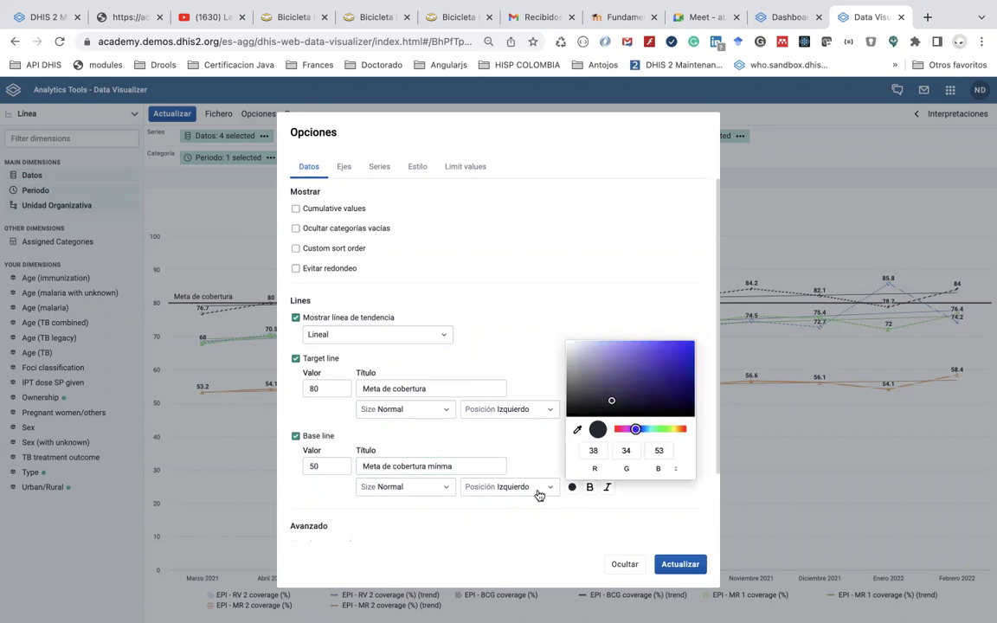
left_click(520, 522)
Make the target line bright red and apply the option changes
left_click(572, 409)
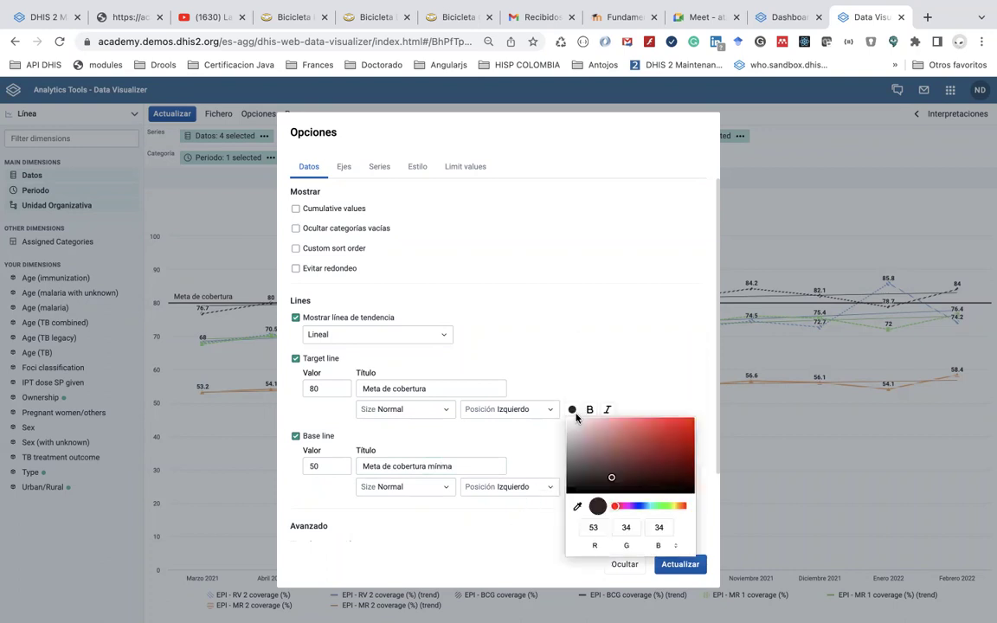
left_click(675, 446)
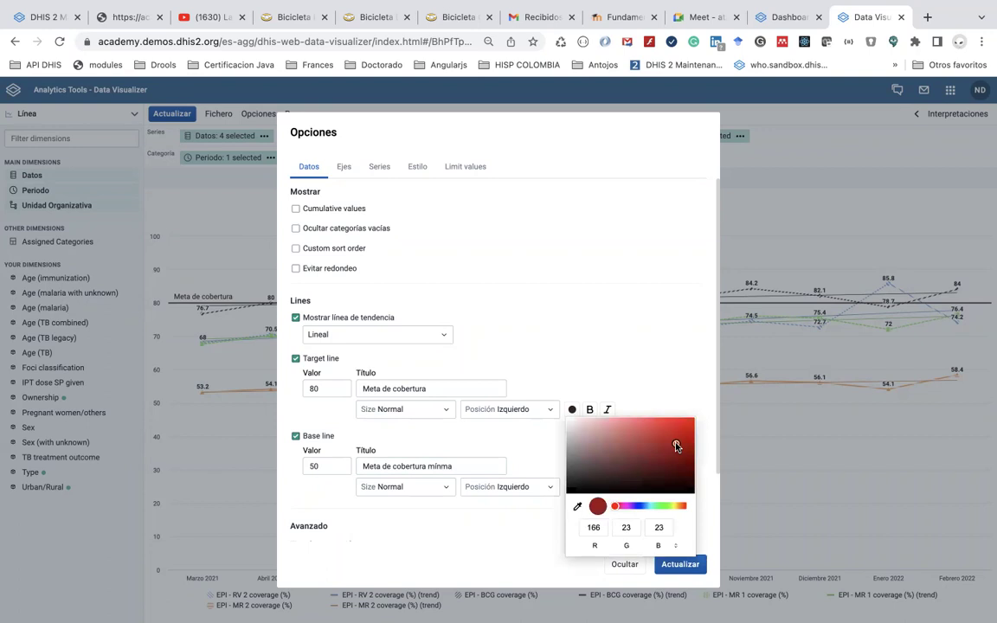
left_click(688, 427)
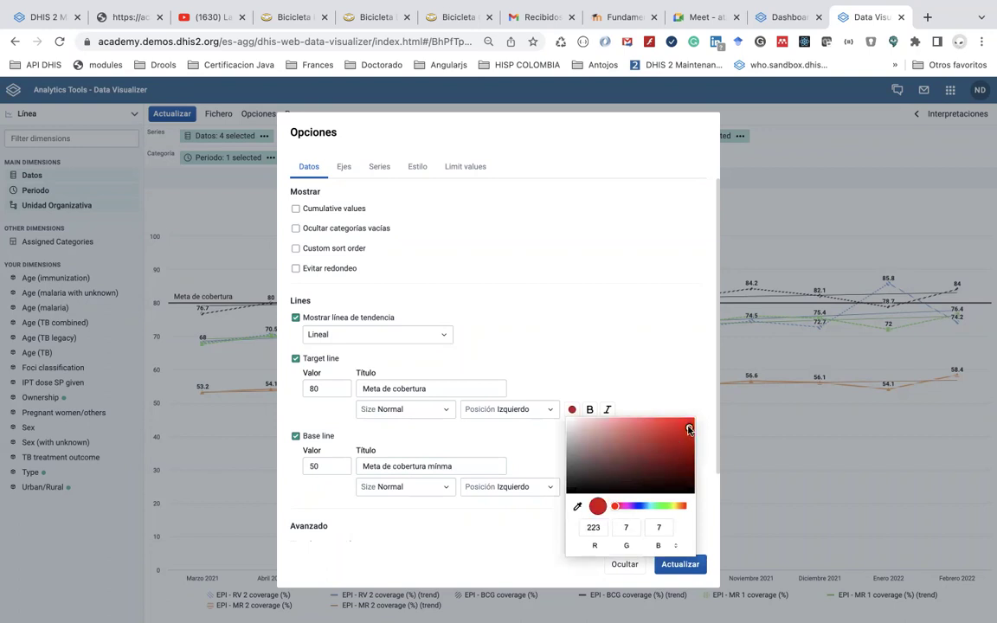
left_click(680, 564)
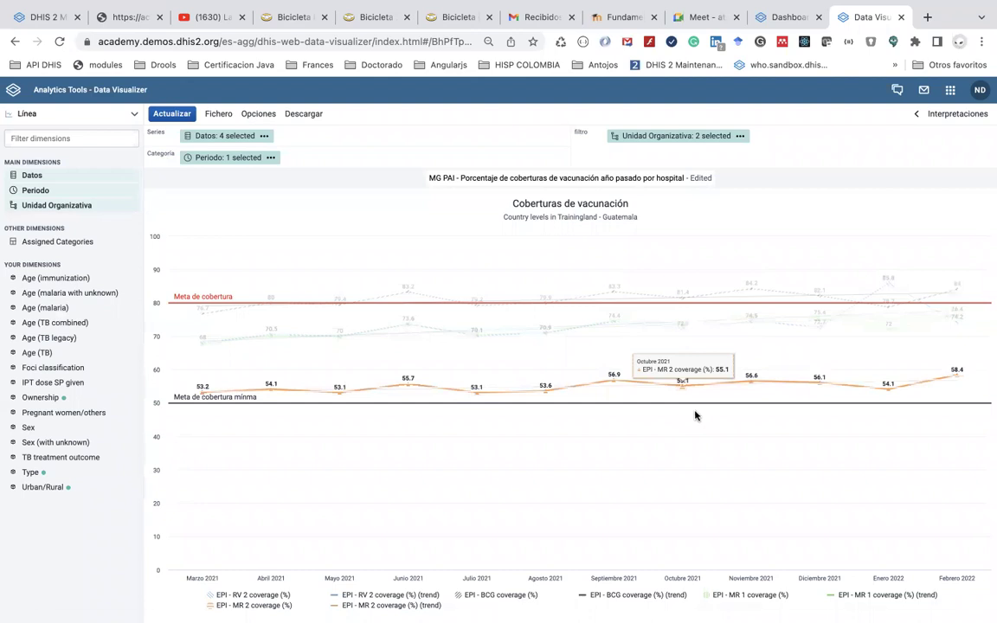
Review the Ejes, Series, Estilo and Limit values option tabs without changing anything
left_click(261, 112)
scroll(359, 435, "down", 2)
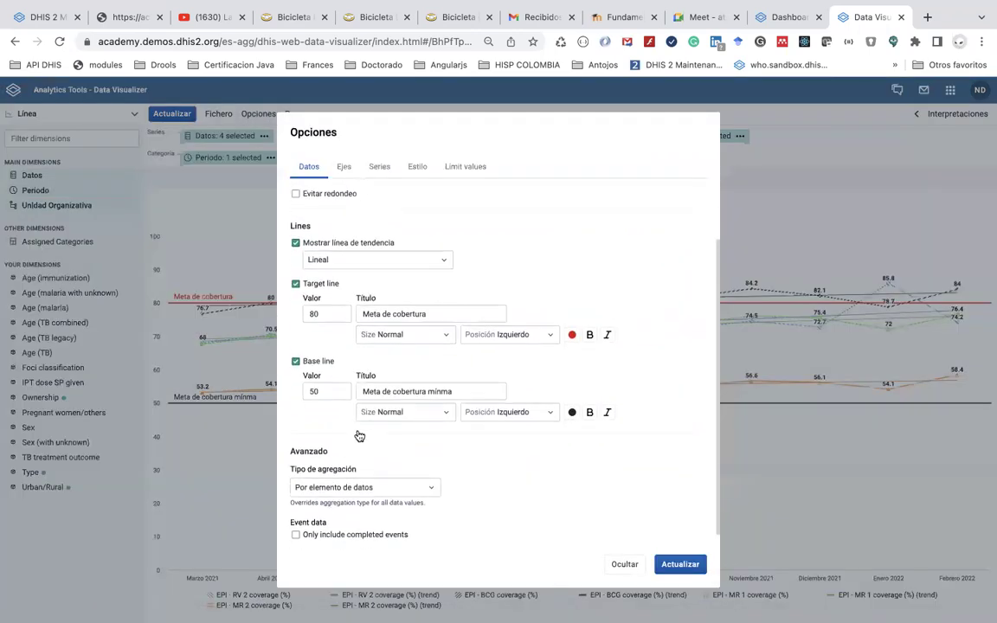
scroll(359, 435, "up", 2)
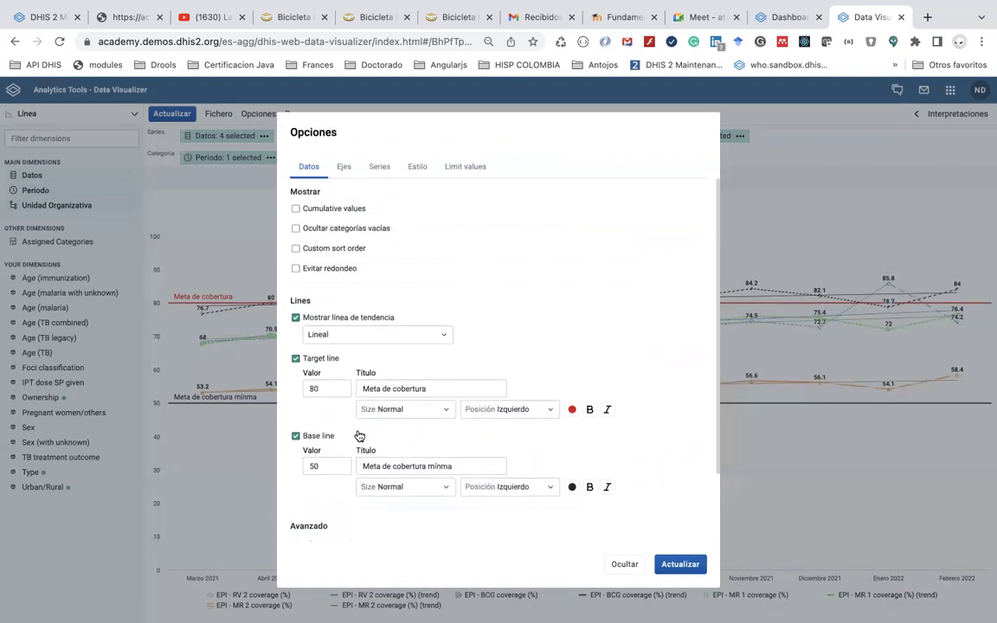
left_click(343, 167)
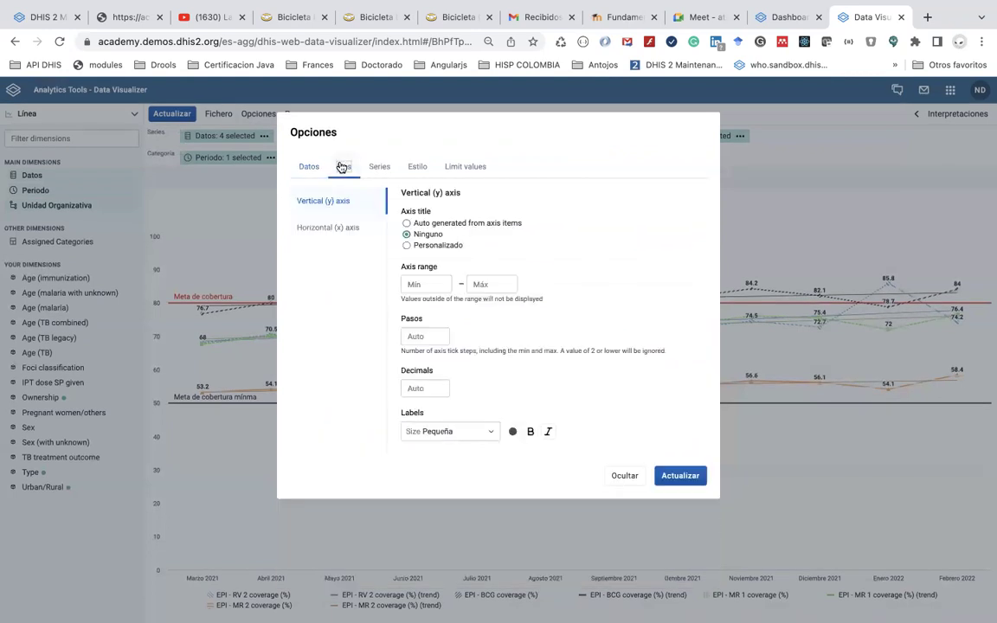
left_click(379, 166)
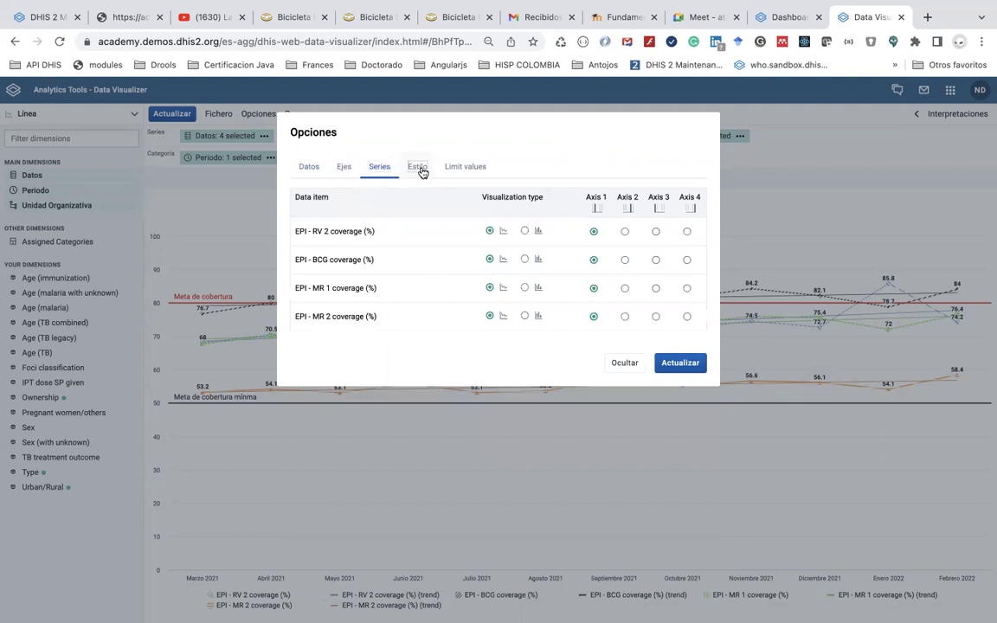
left_click(420, 169)
left_click(464, 170)
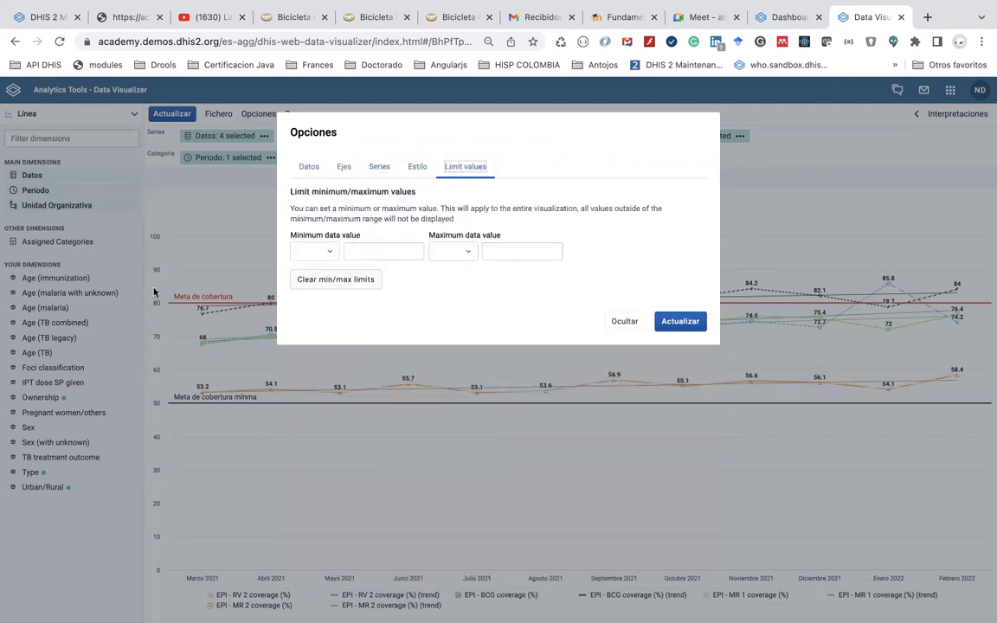
left_click(161, 473)
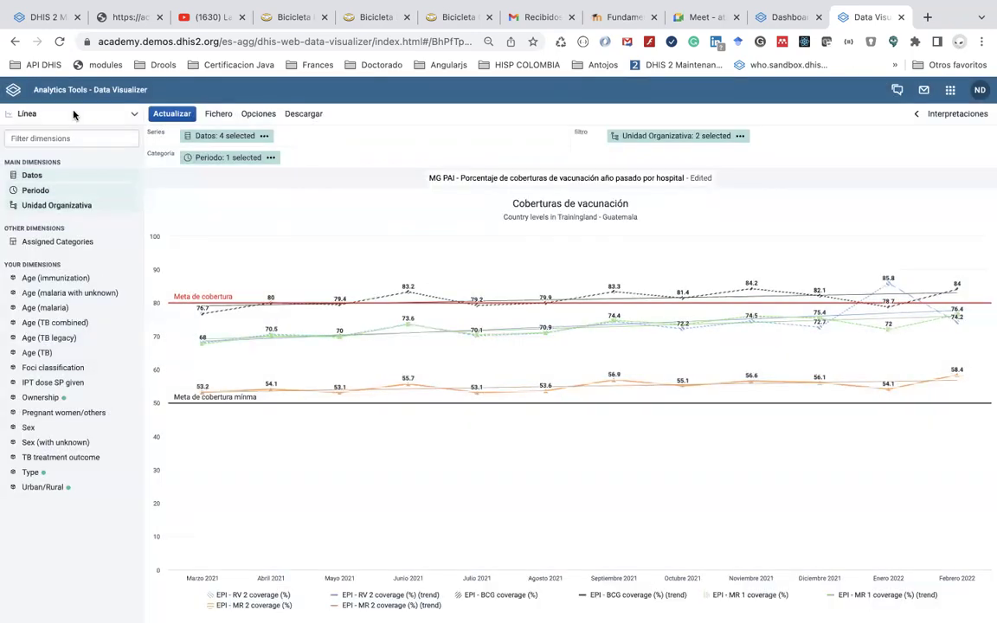
left_click(69, 109)
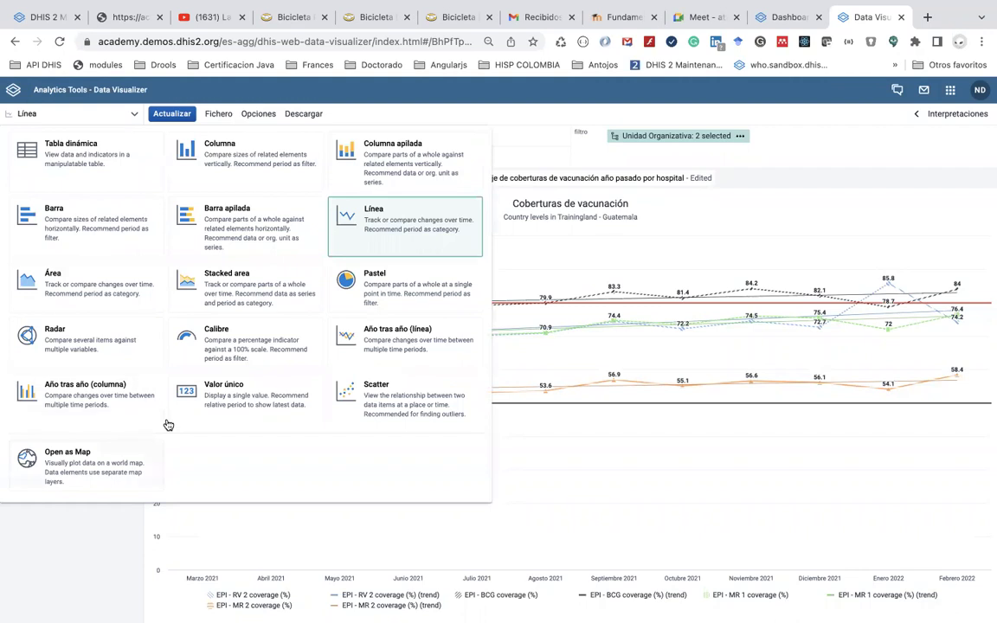
Remove MR 2, MR 1 and BCG coverage, leaving only EPI - RV 2 coverage (%)
left_click(112, 539)
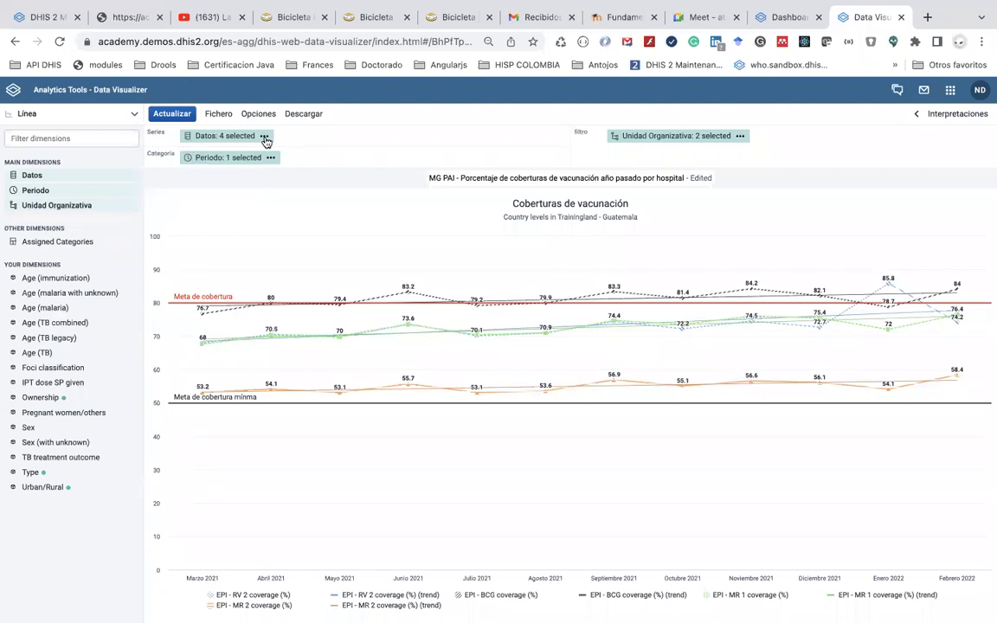
left_click(232, 136)
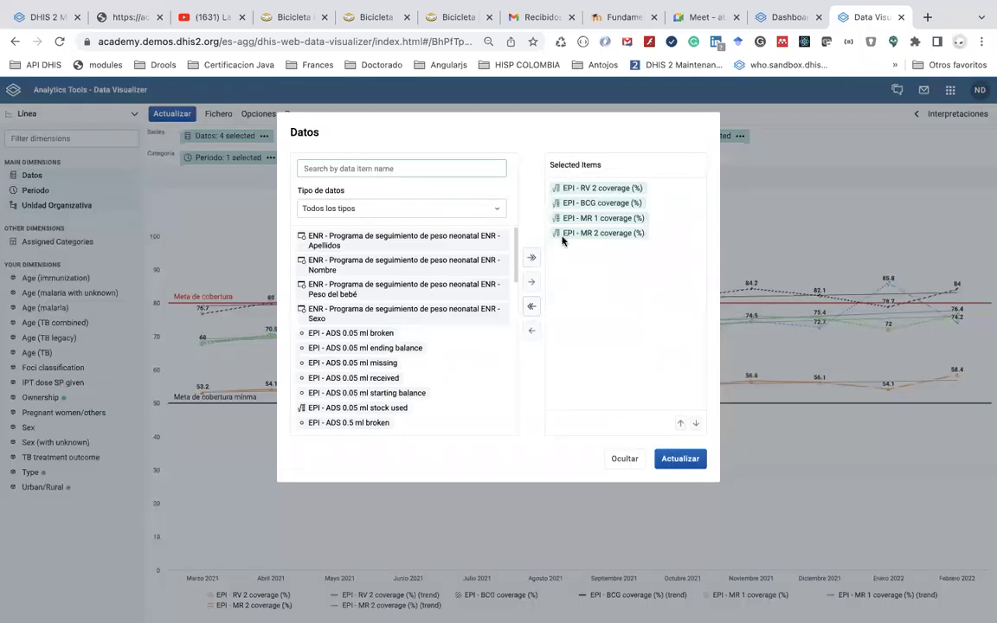
double_click(603, 234)
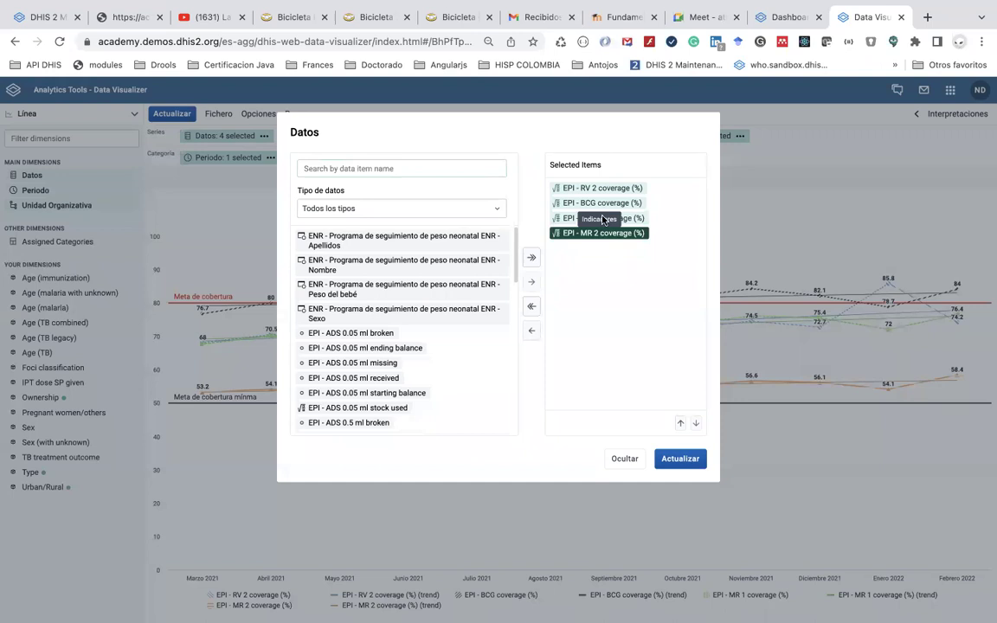
double_click(600, 218)
double_click(598, 205)
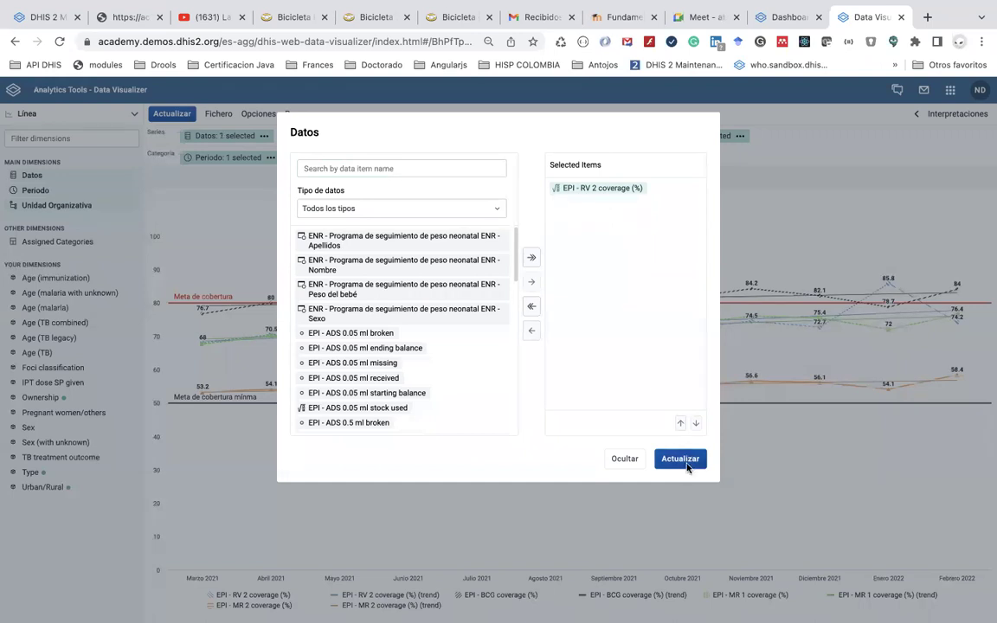
left_click(687, 466)
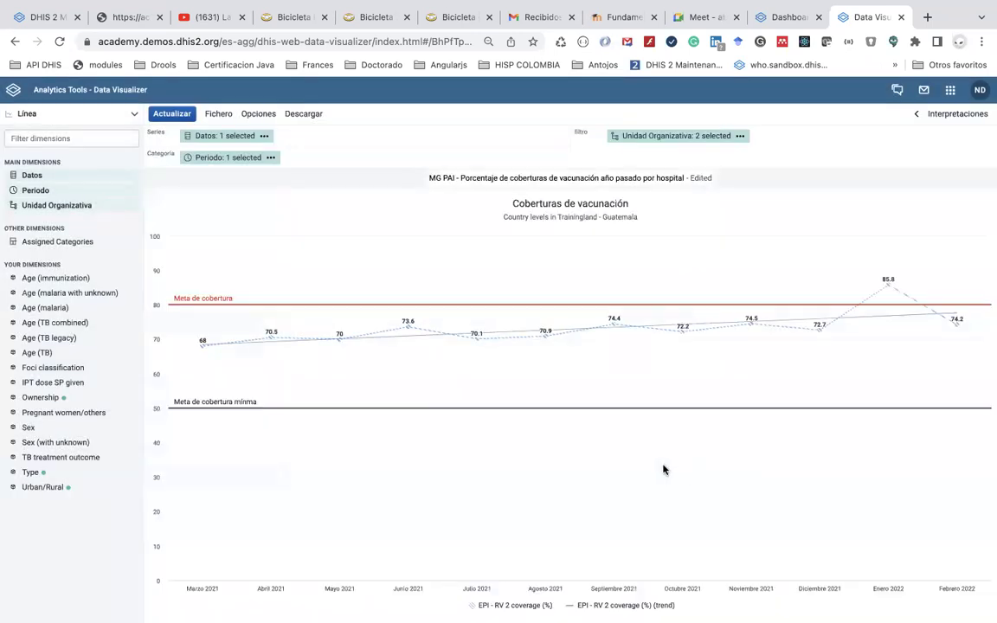
Replace Ultimos 12 meses with Meses este año (Enero–Diciembre 2022) as the period
left_click(236, 160)
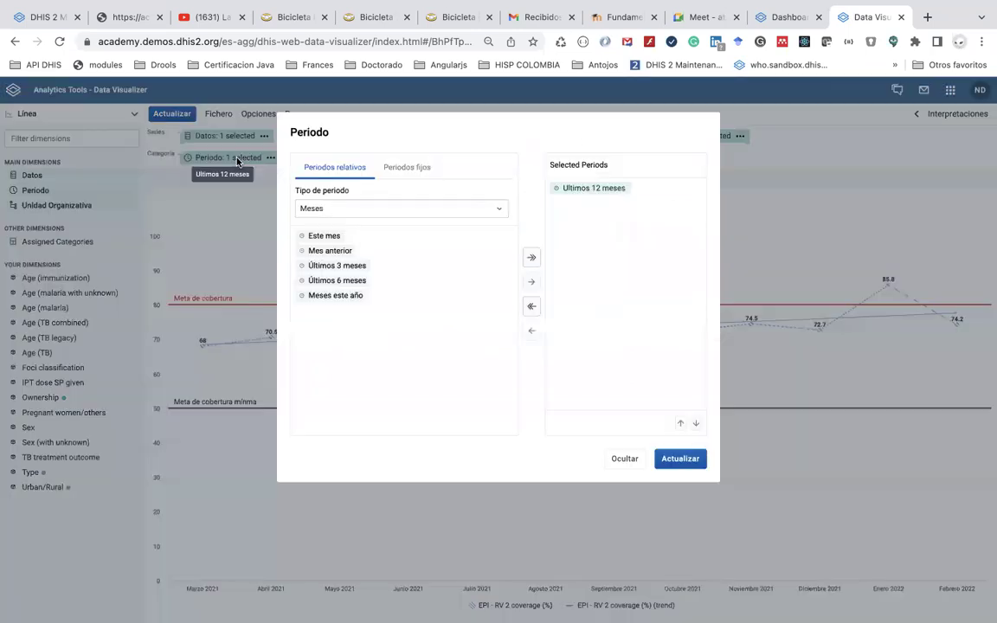
double_click(579, 188)
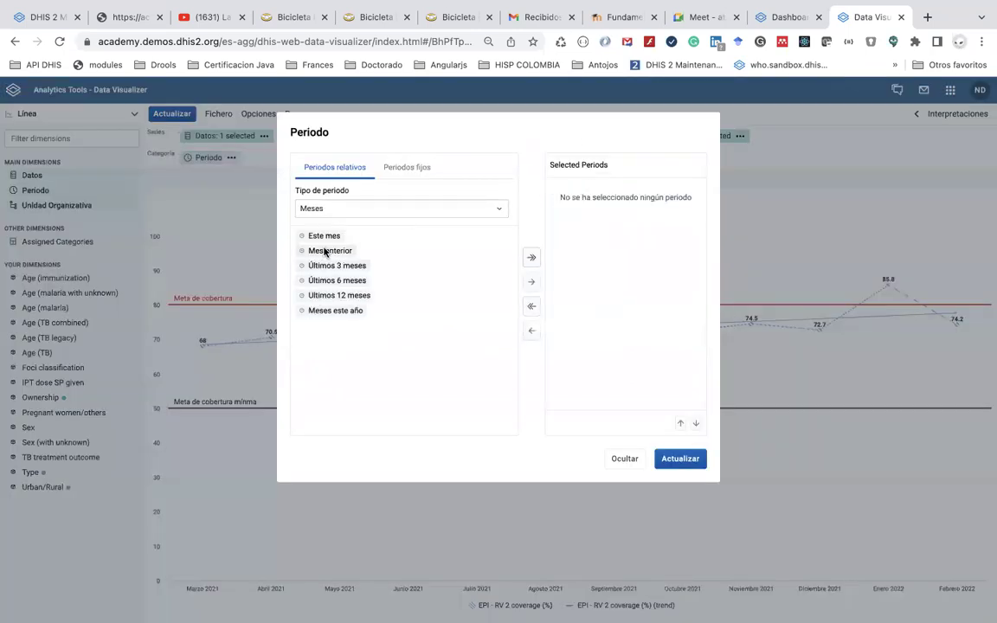
double_click(337, 311)
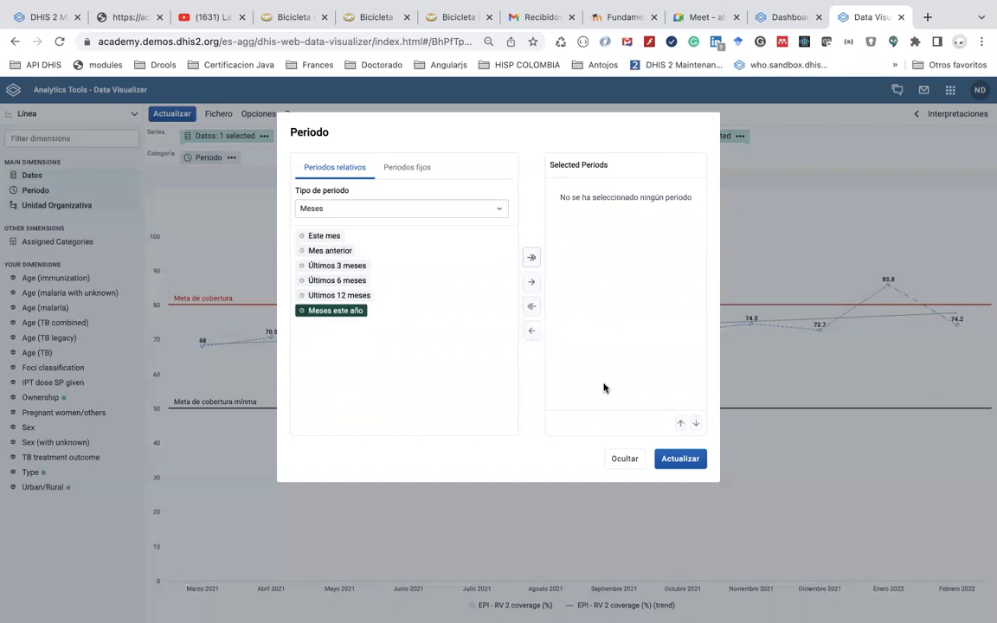
left_click(680, 459)
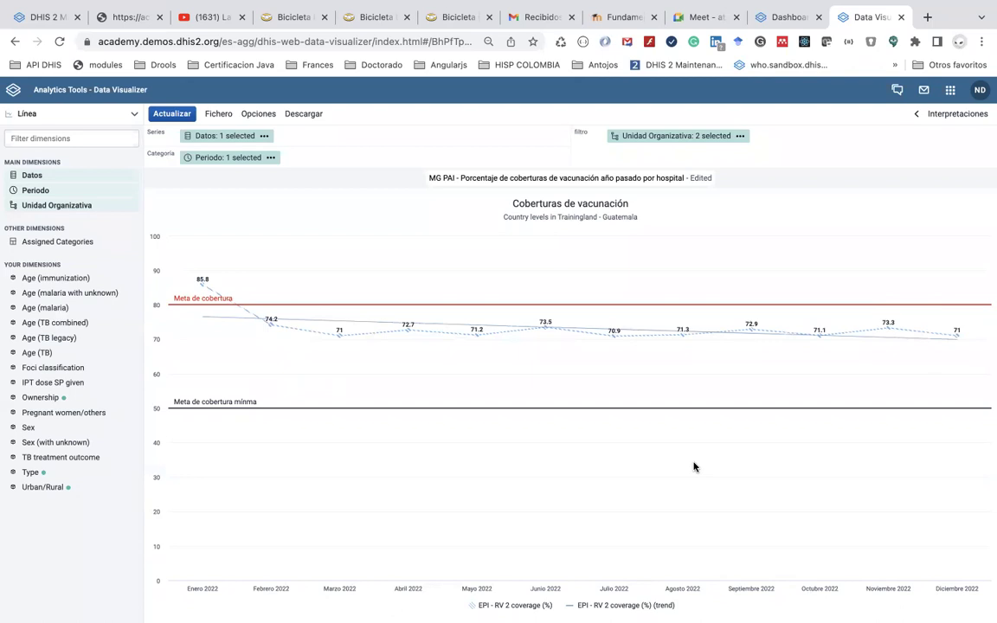
left_click(256, 158)
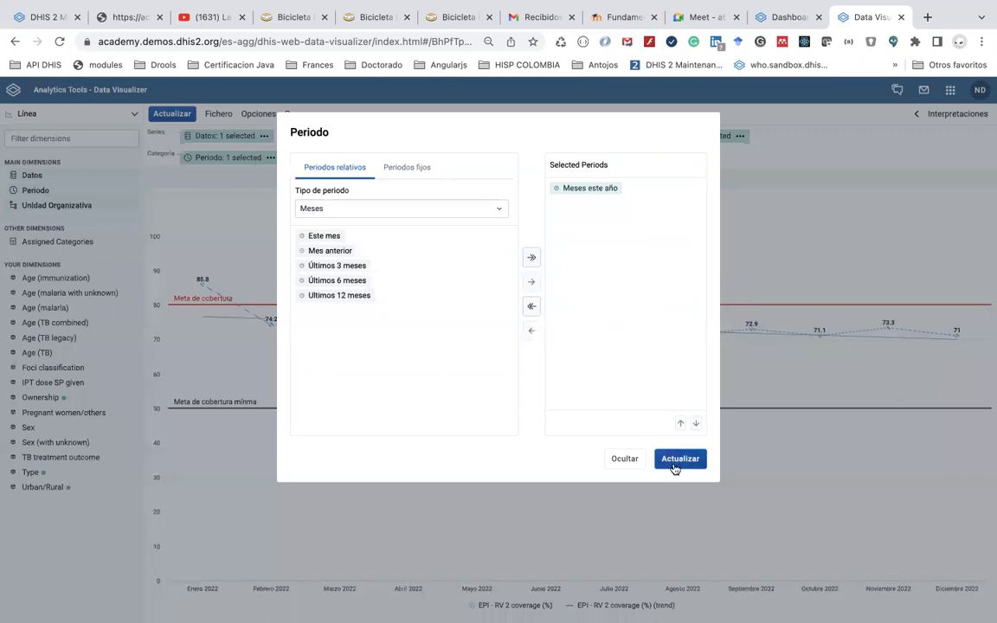
left_click(680, 458)
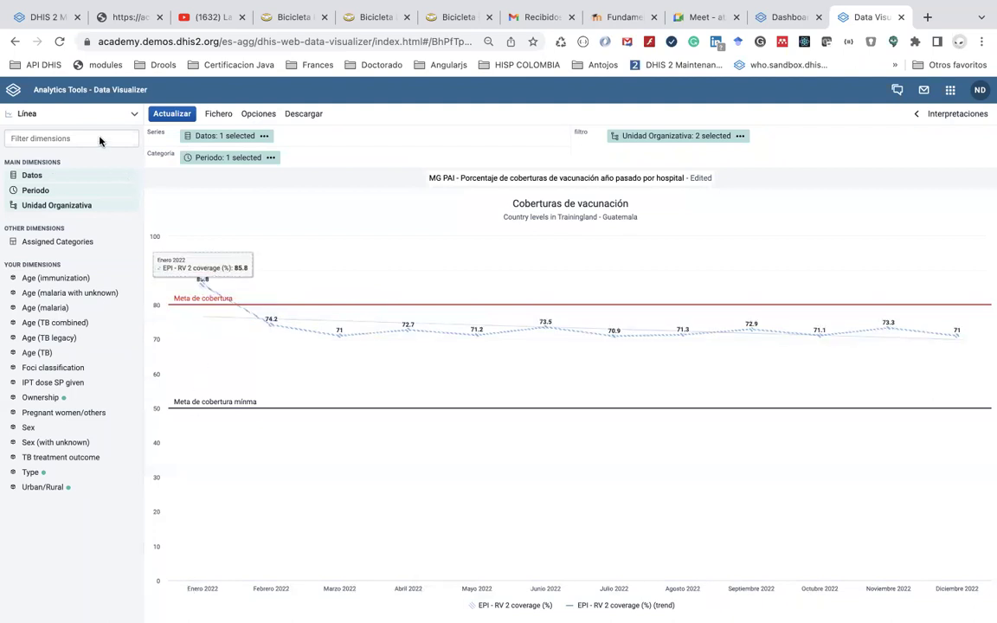
left_click(82, 113)
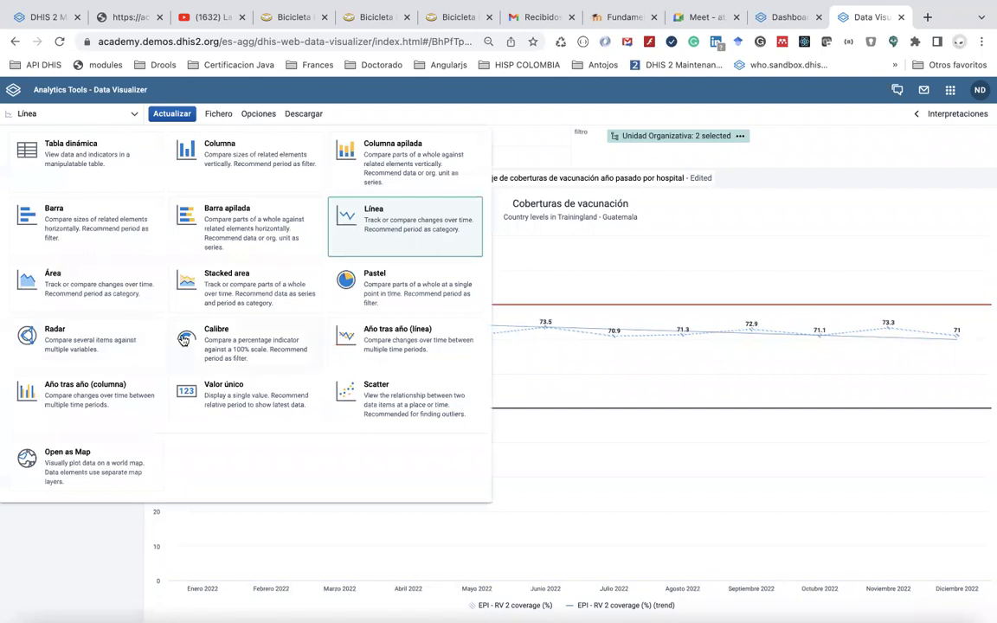
Switch to a Valor único visualization showing 73.2% coverage
left_click(249, 395)
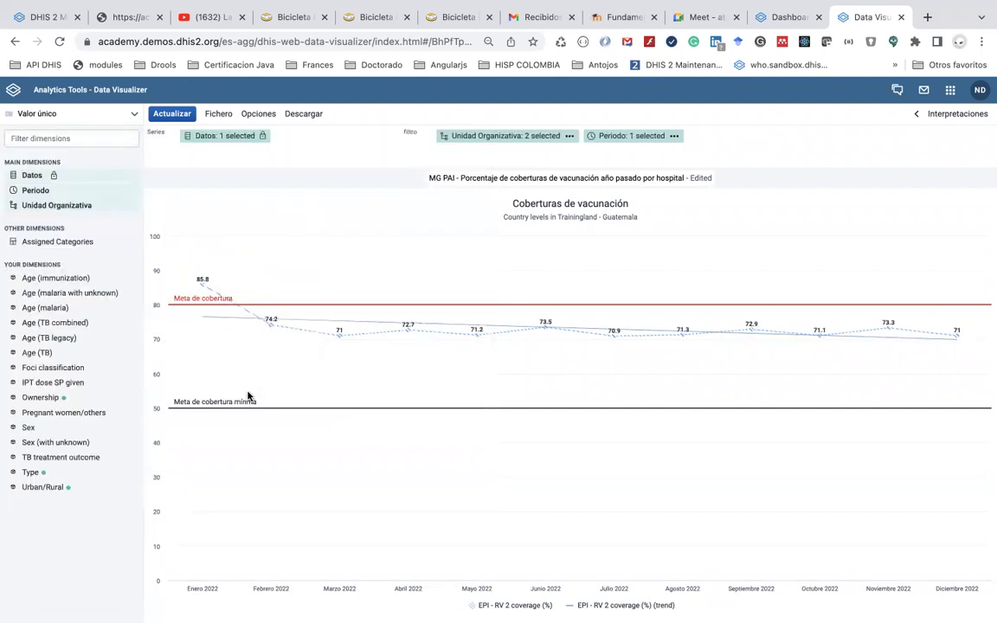
left_click(170, 113)
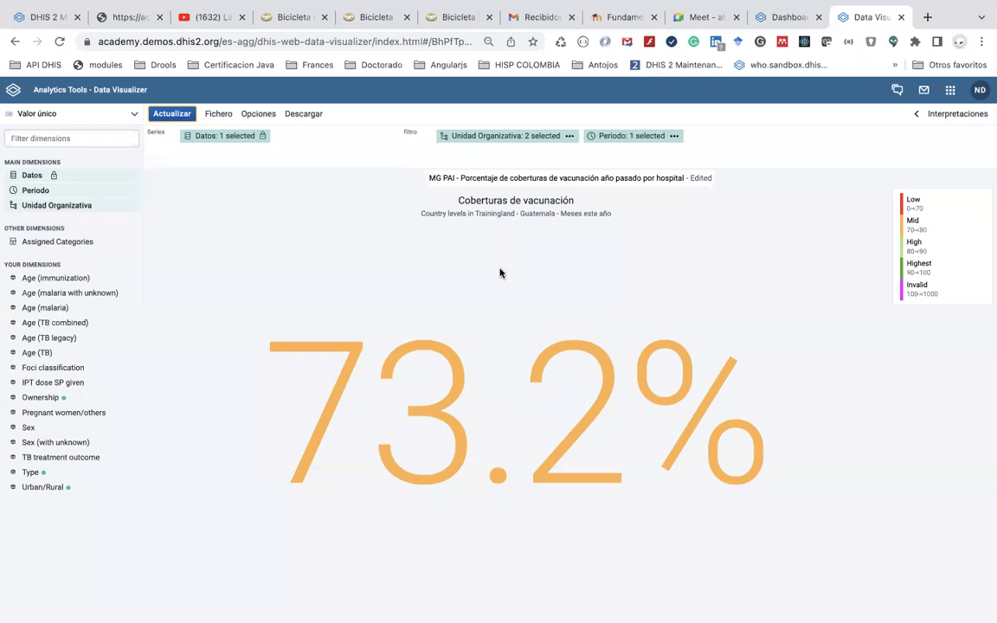
left_click(131, 116)
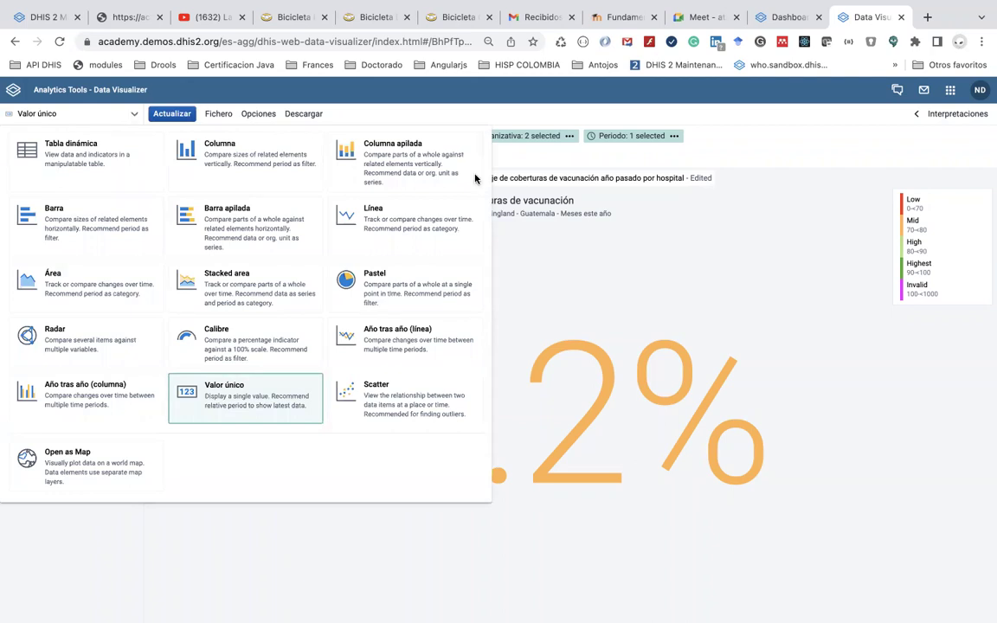
left_click(571, 261)
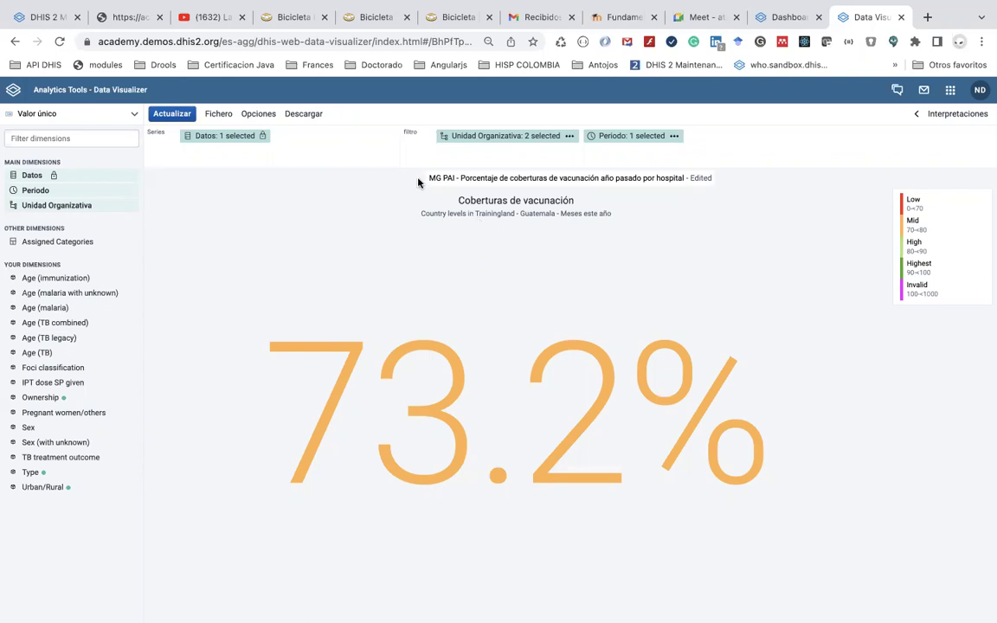
mouse_move(459, 5)
left_click(95, 116)
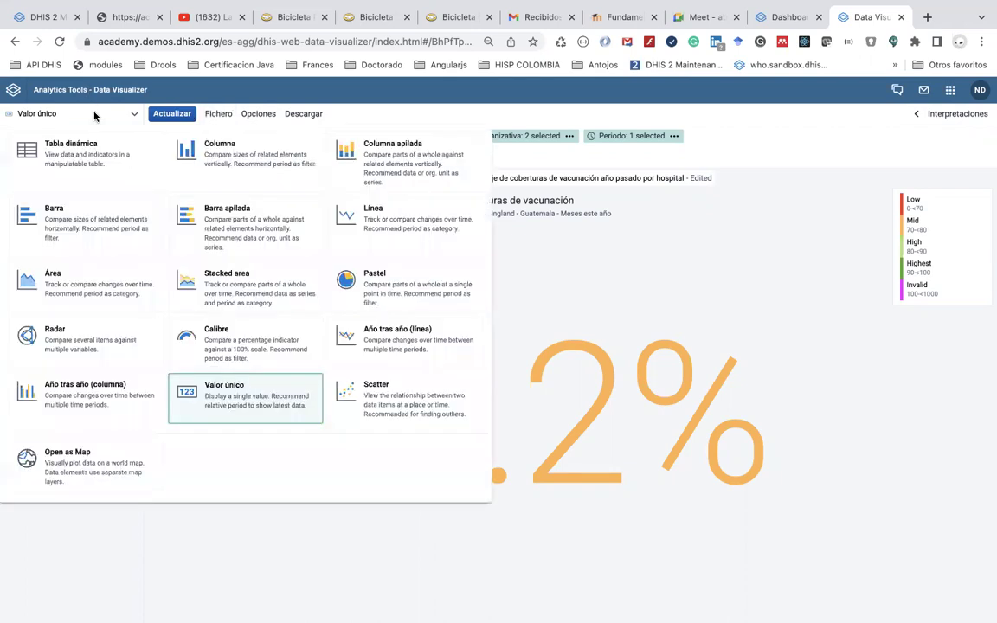
left_click(949, 93)
left_click(949, 93)
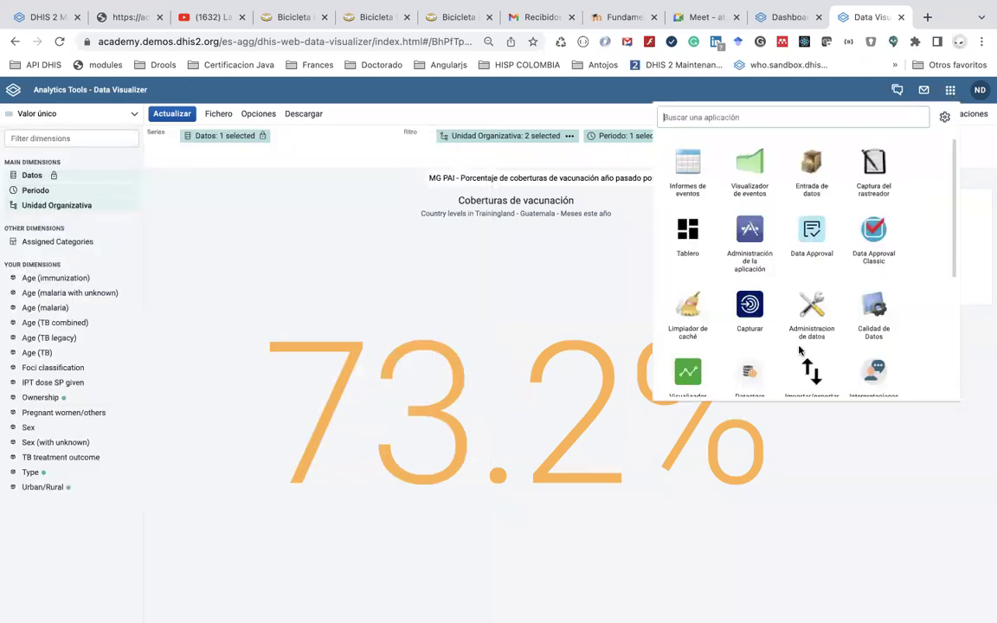
scroll(799, 349, "down", 5)
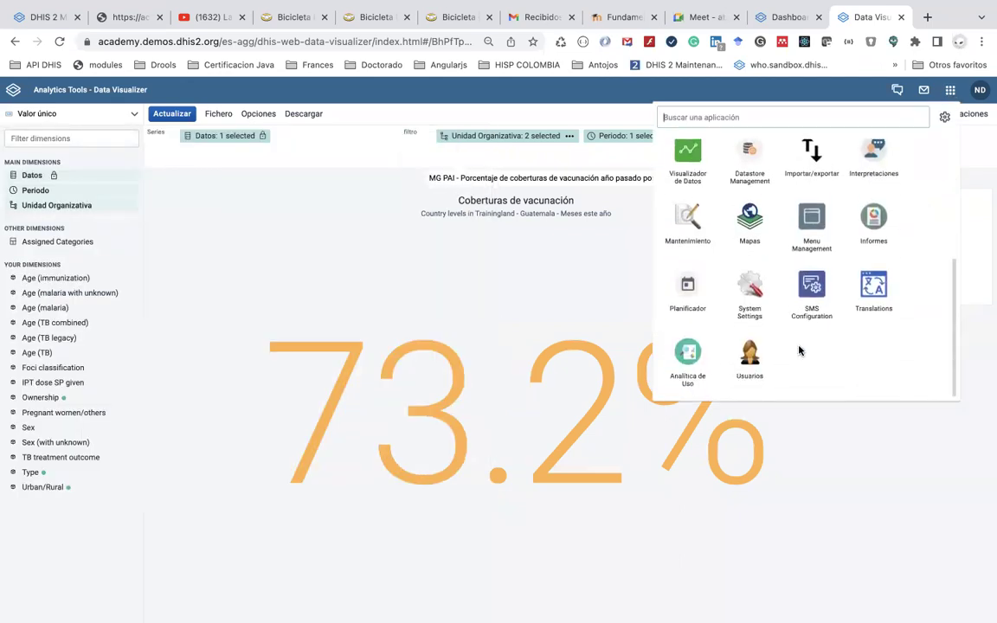
left_click(86, 111)
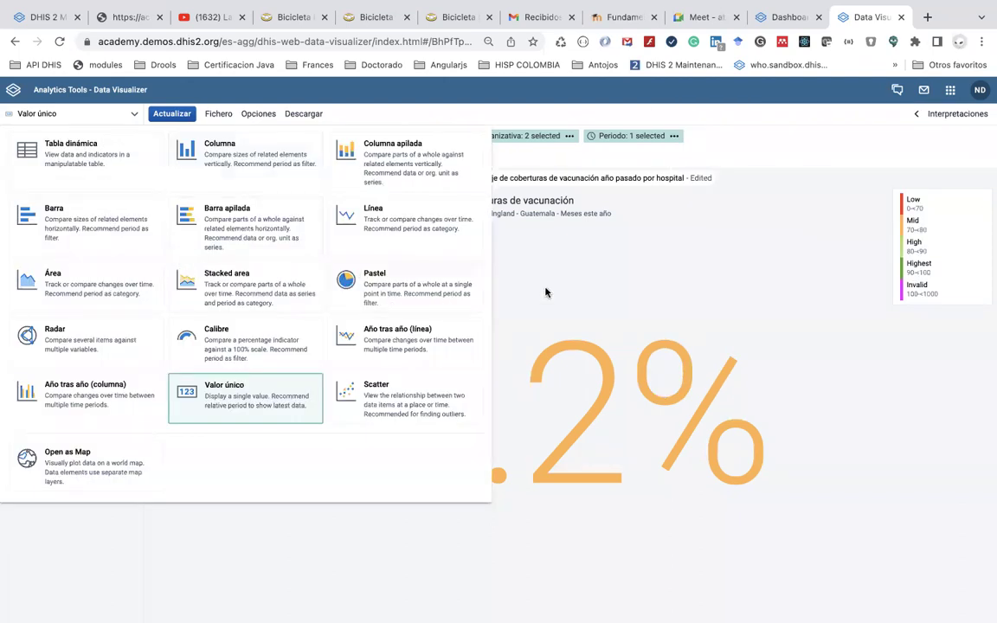
left_click(493, 264)
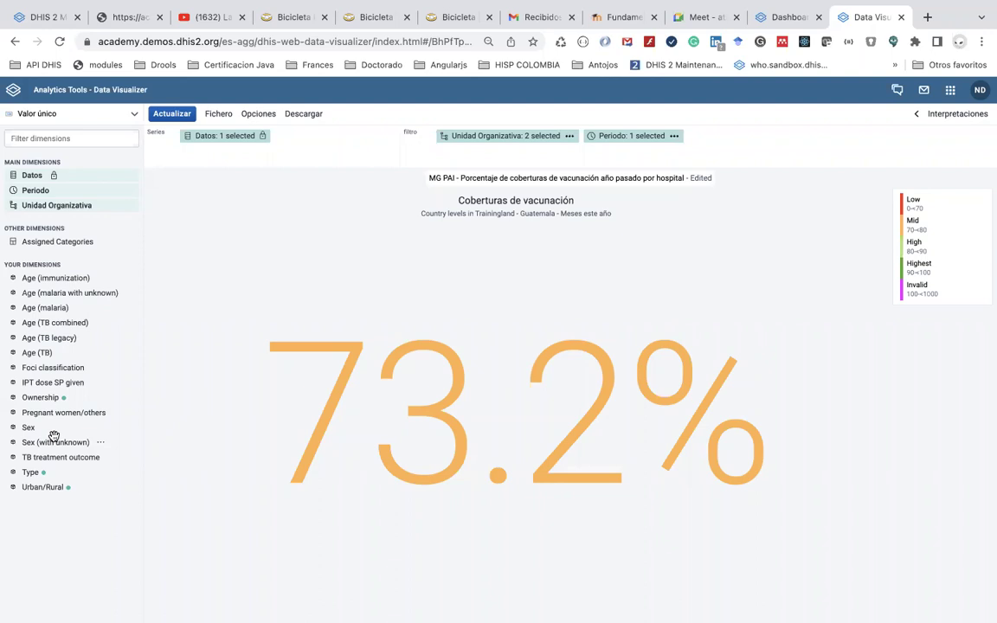
Change the visualization to a pivot table and remove EPI - RV 2 coverage (%) from Datos
left_click(122, 111)
left_click(104, 162)
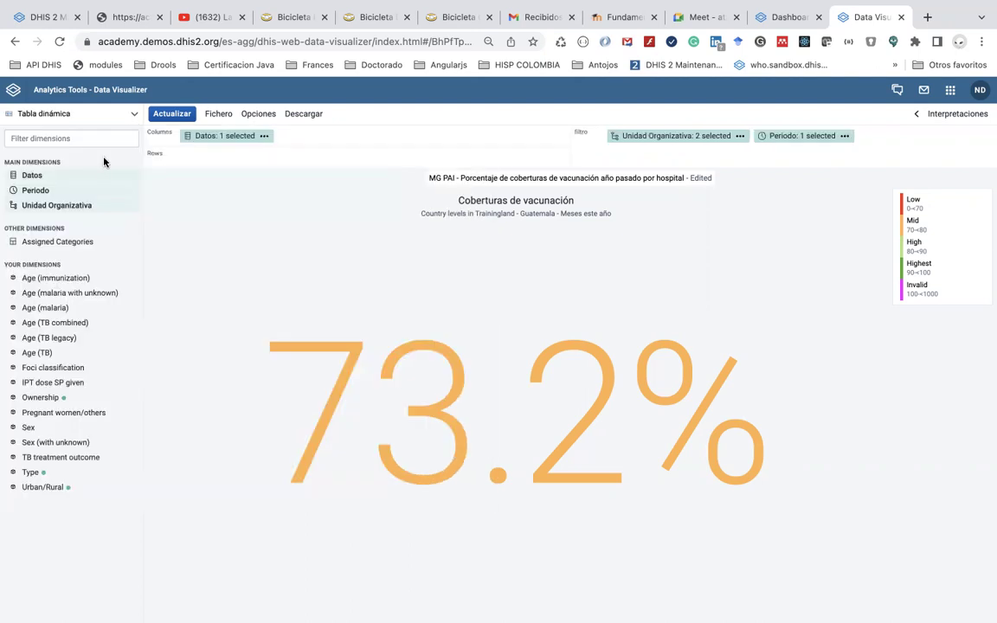
right_click(52, 178)
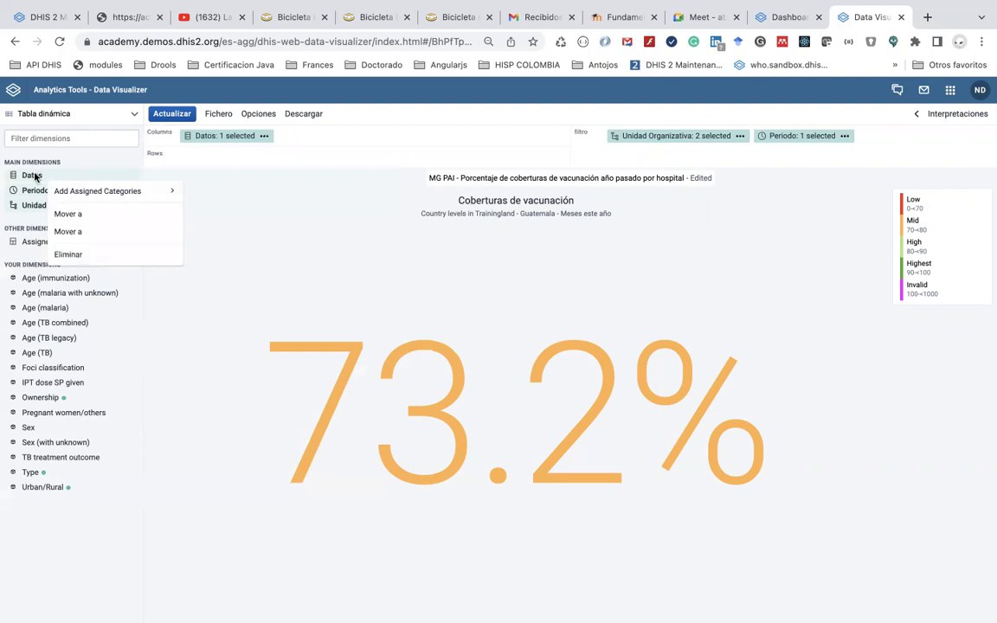
left_click(35, 177)
left_click(35, 176)
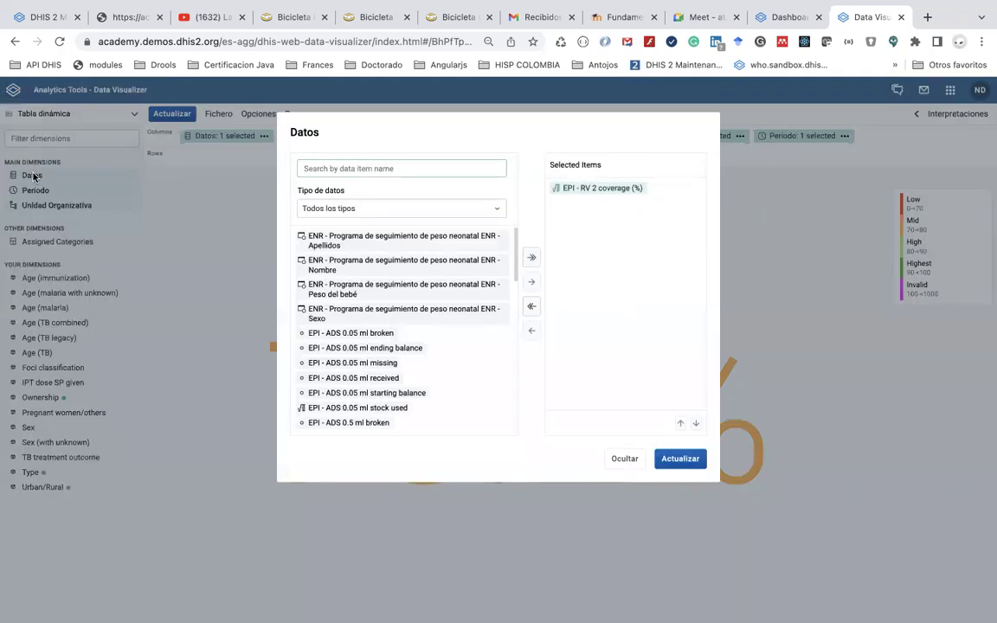
double_click(606, 187)
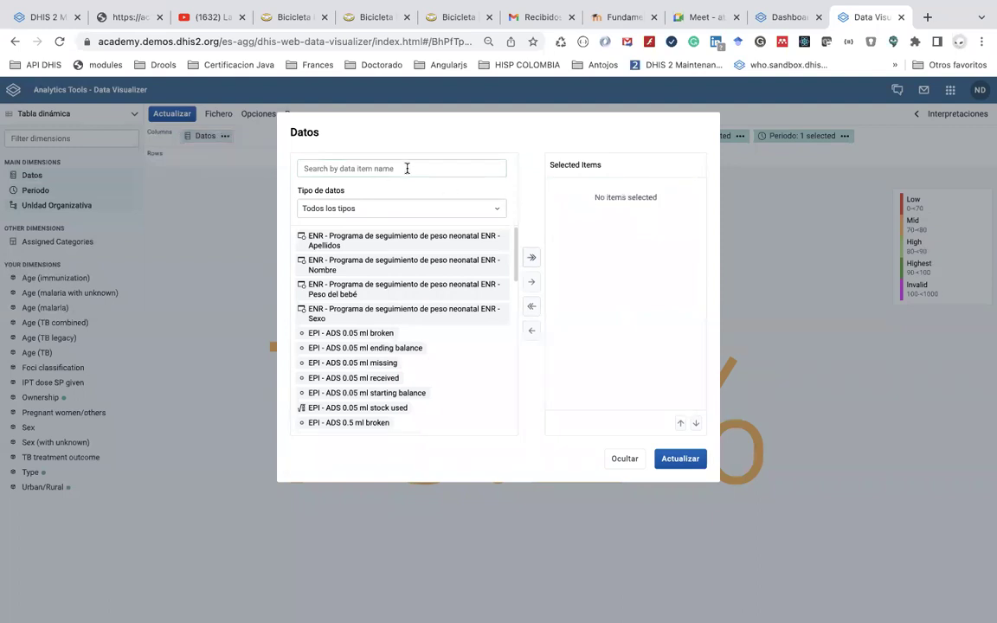
Filter data items to Immunization data elements and add EPI - BCG doses given
left_click(372, 207)
left_click(375, 263)
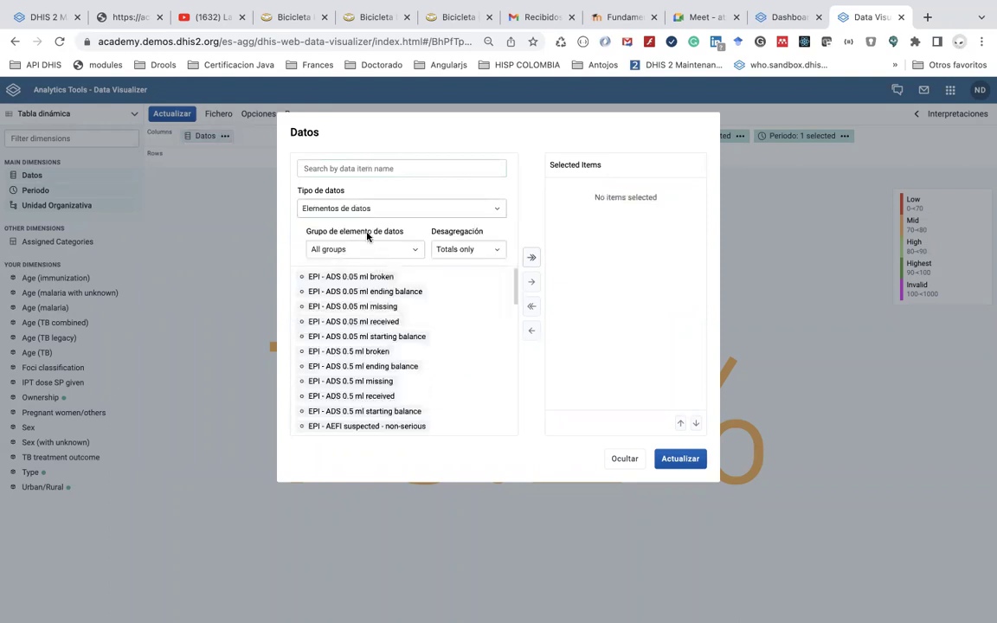
left_click(364, 249)
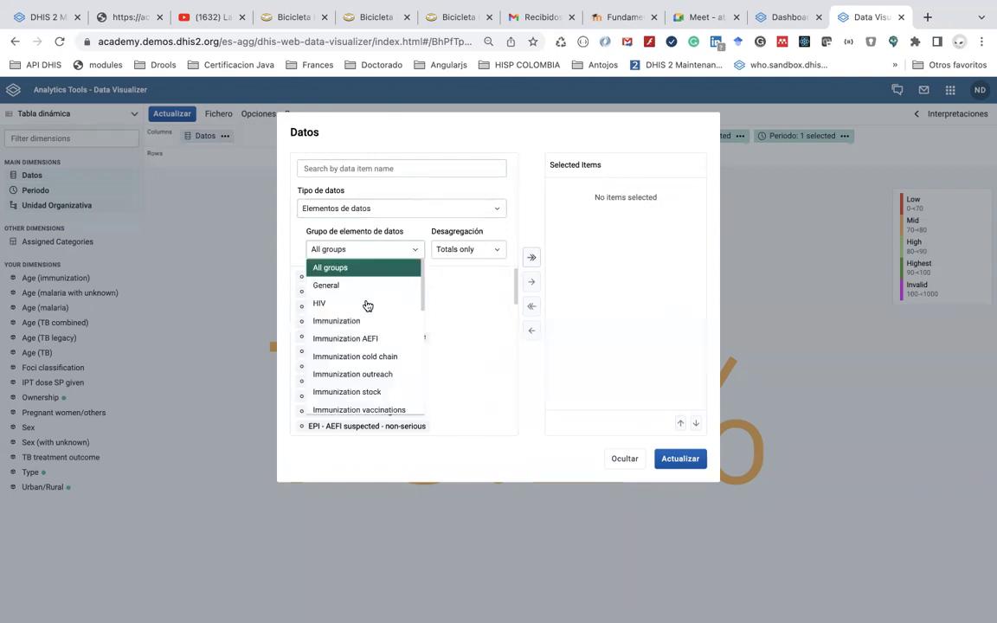
left_click(366, 321)
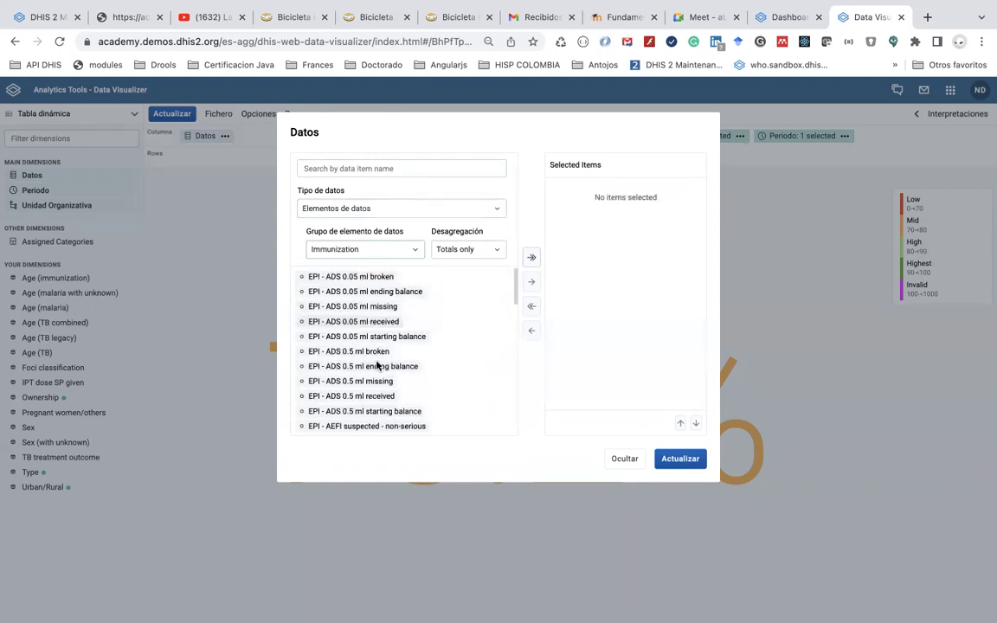
scroll(391, 416, "down", 5)
scroll(393, 418, "down", 4)
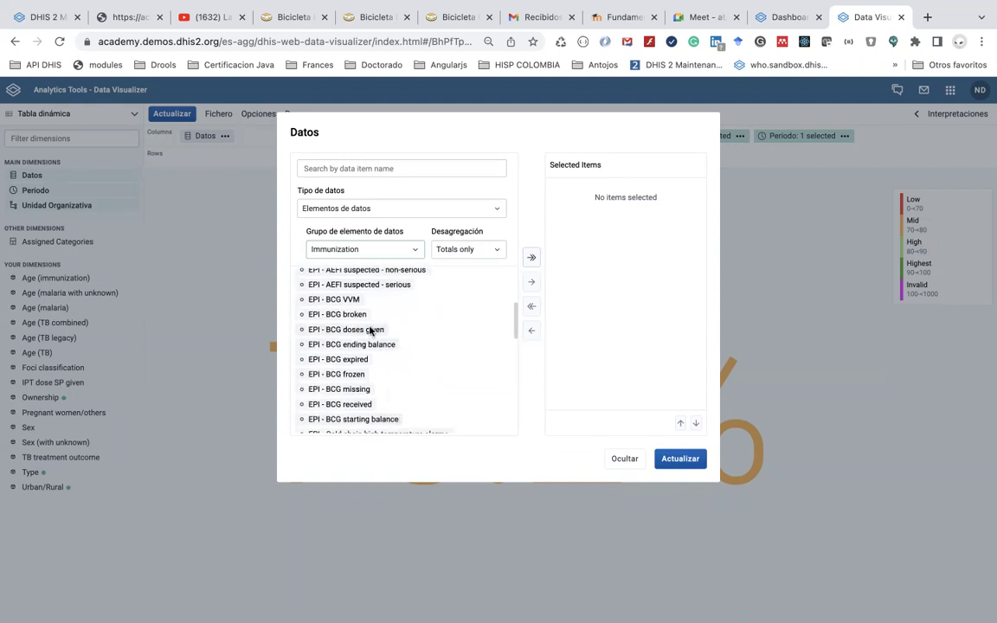
double_click(370, 329)
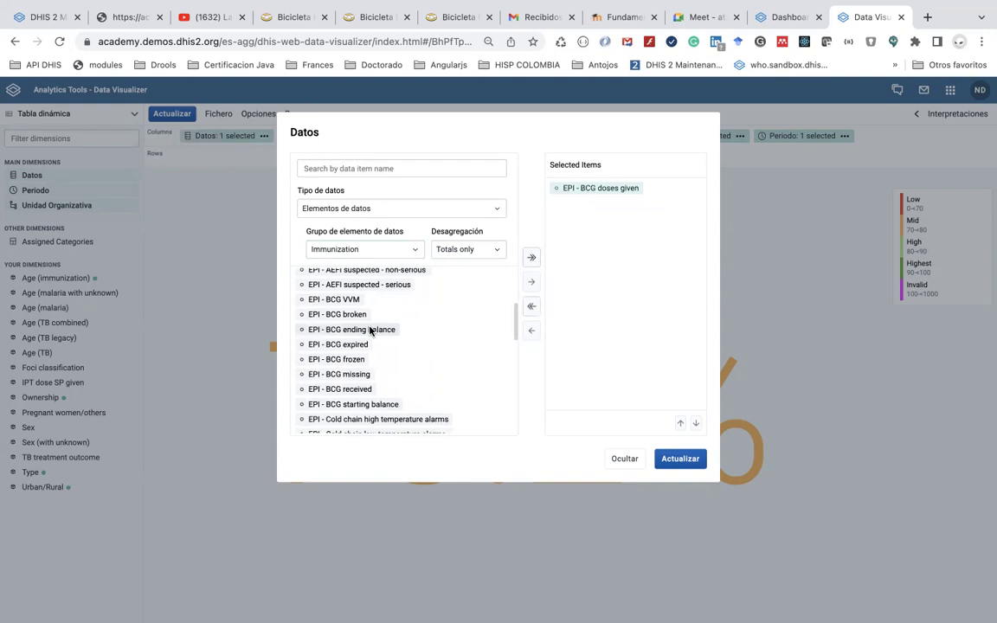
scroll(385, 372, "down", 5)
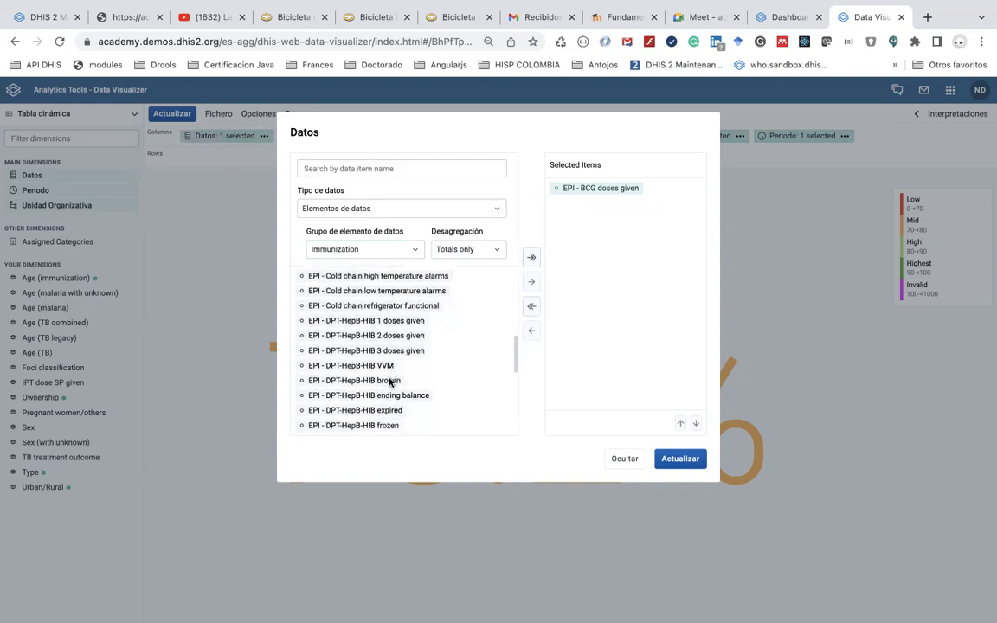
scroll(388, 380, "down", 5)
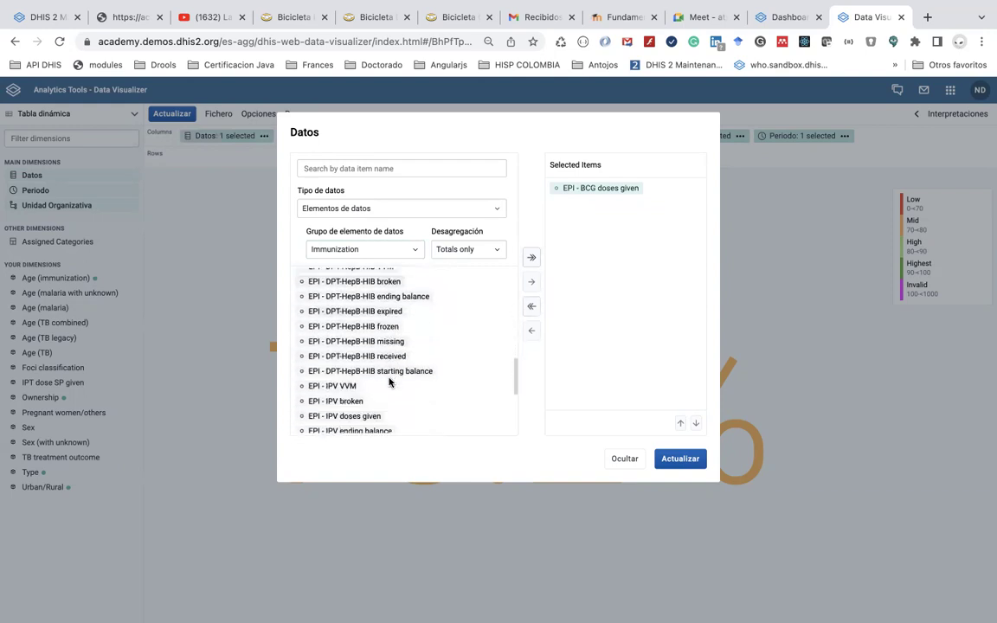
scroll(387, 357, "down", 1)
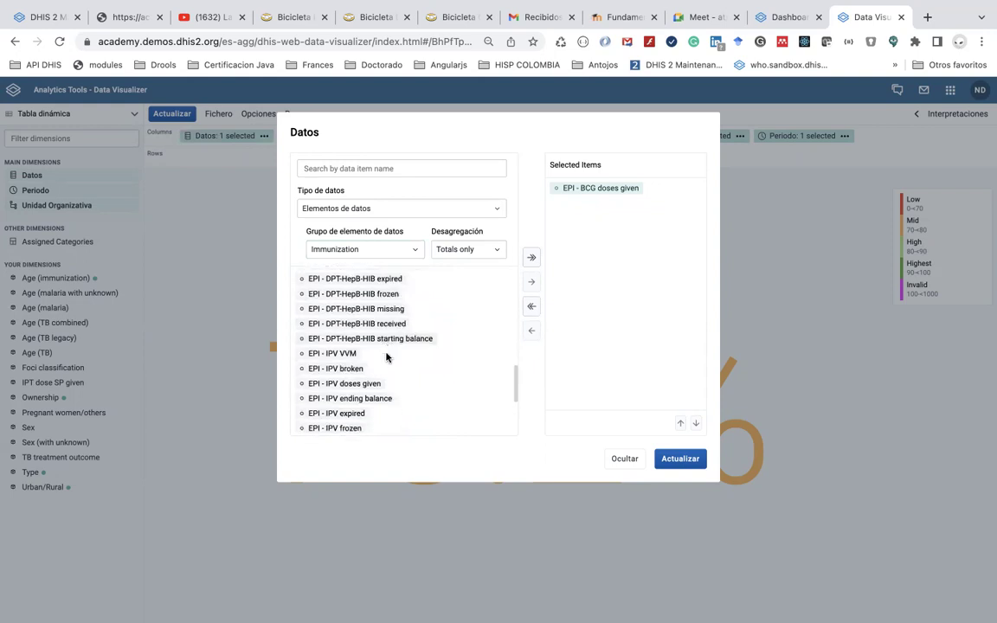
Search 'give' and add EPI - MR 1 and MR 2 doses given to the table
left_click(345, 170)
type("givb")
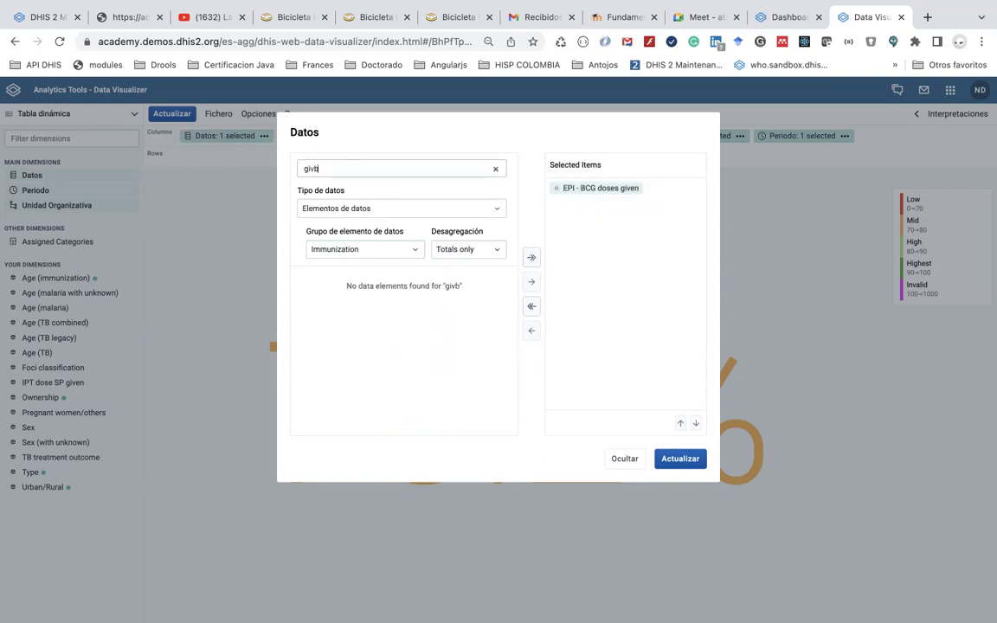
key("BackSpace")
type("e")
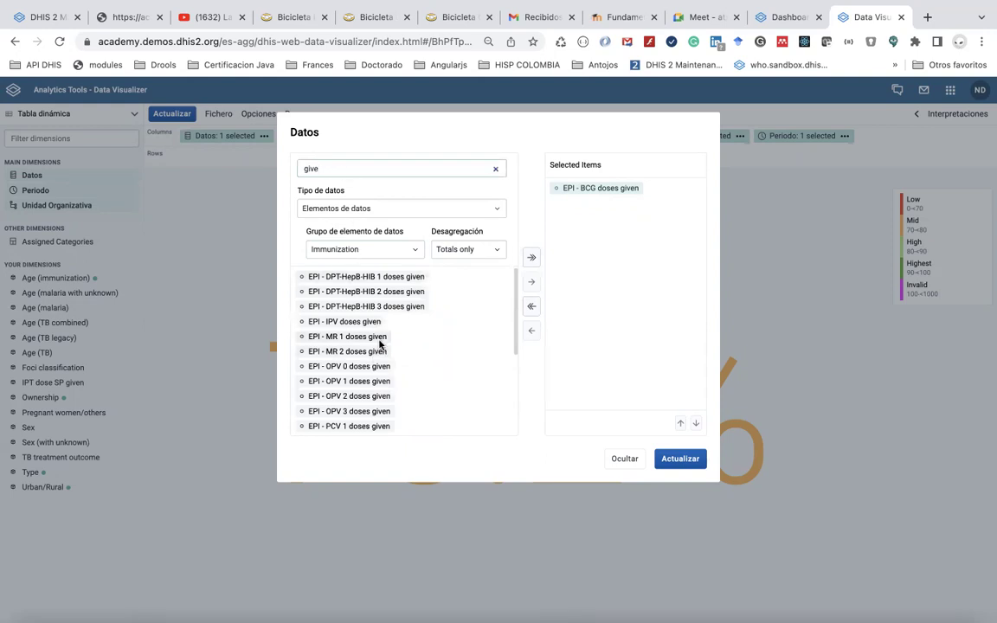
double_click(377, 337)
double_click(359, 338)
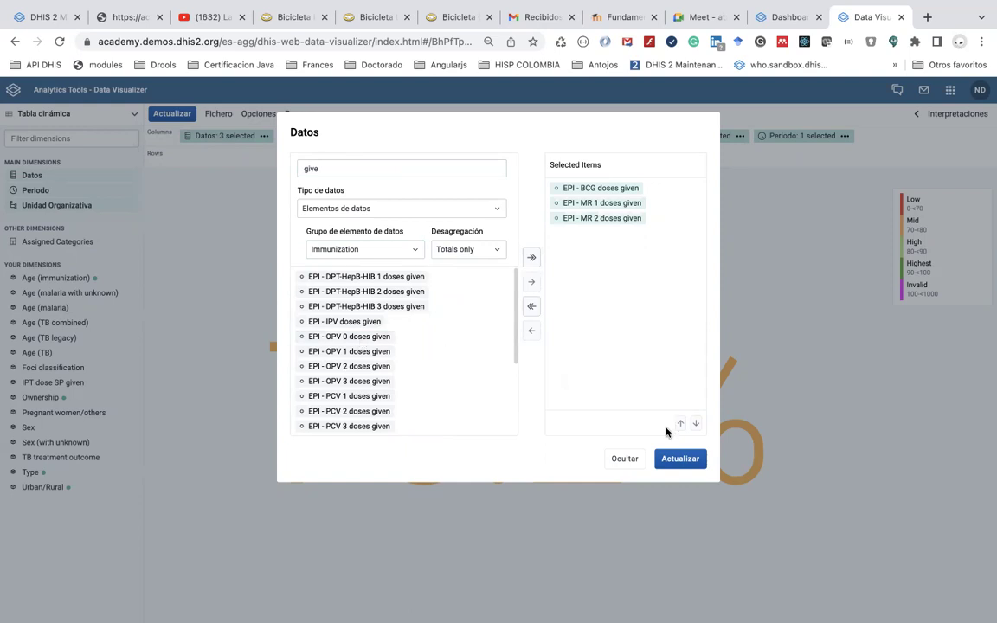
left_click(672, 461)
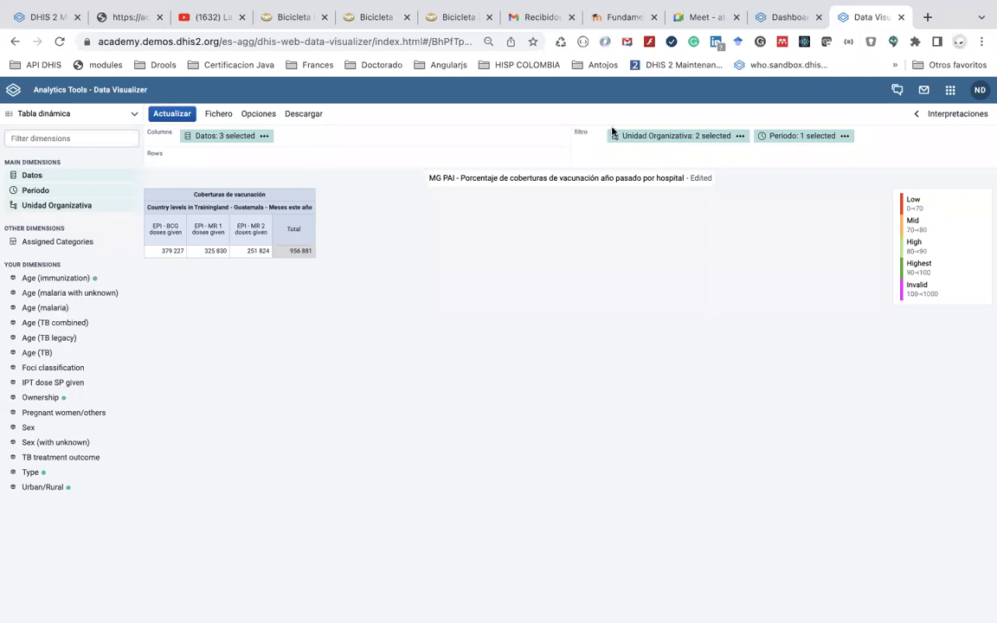
Lay out the pivot table with Datos as rows and Período as columns
mouse_move(222, 142)
left_click_drag(218, 143, 219, 164)
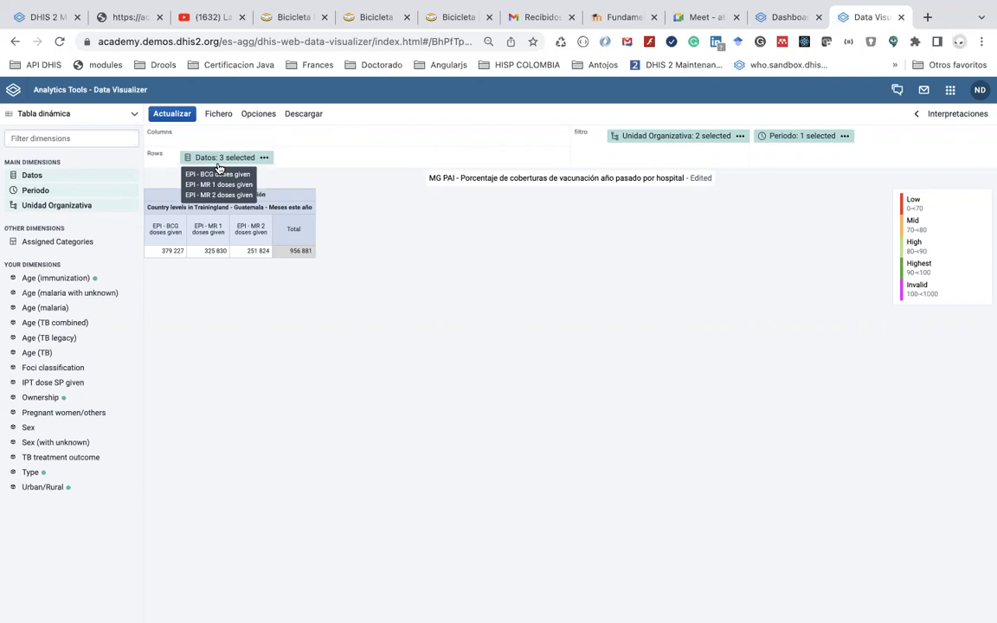
left_click_drag(794, 141, 313, 126)
left_click(171, 115)
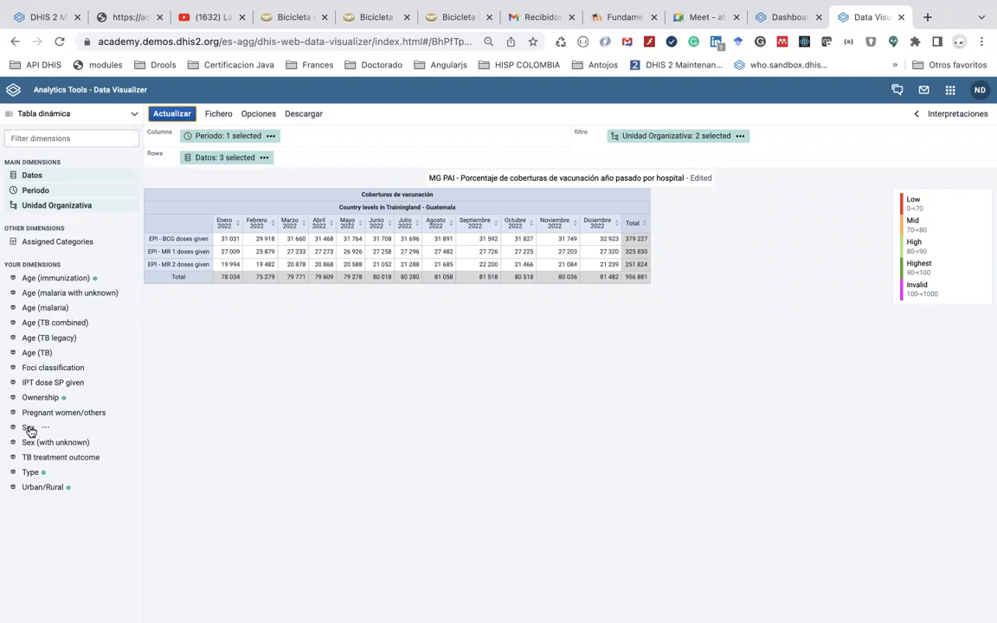
Select Female and Male for the Sex dimension and add it to the table rows
left_click(29, 427)
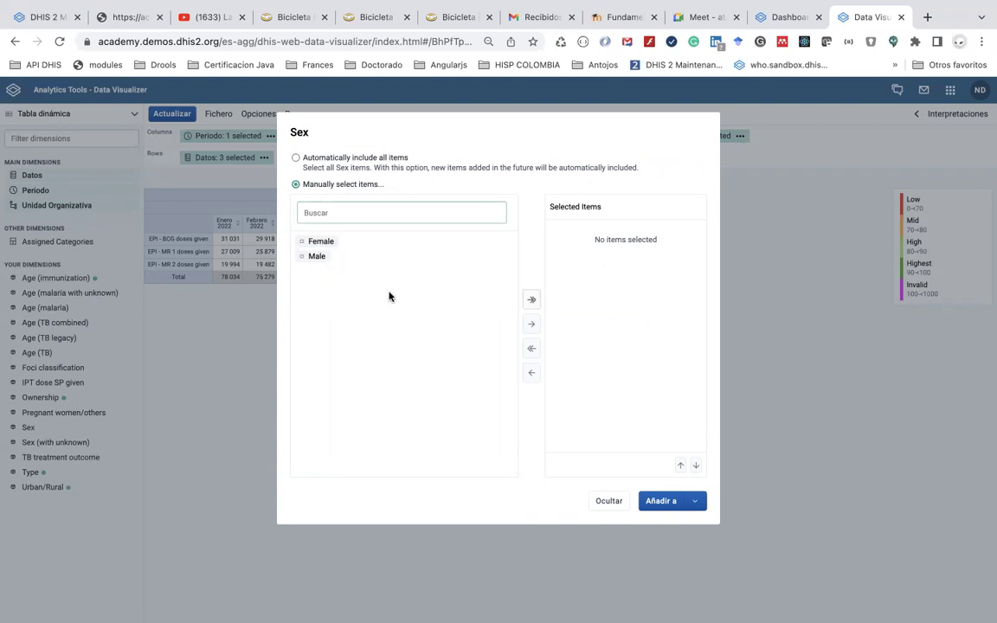
double_click(328, 243)
left_click(316, 243)
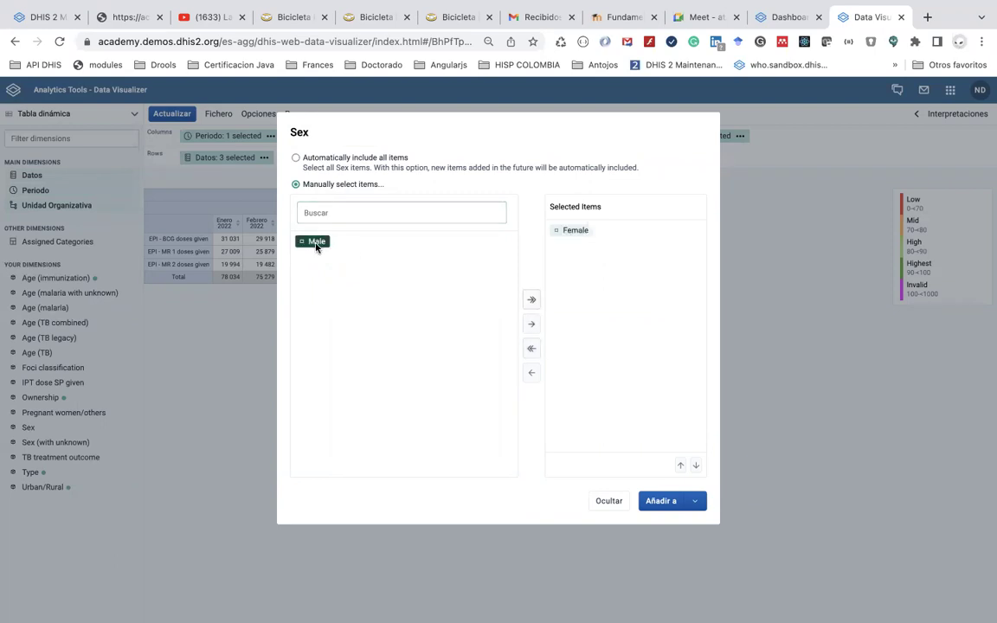
double_click(316, 244)
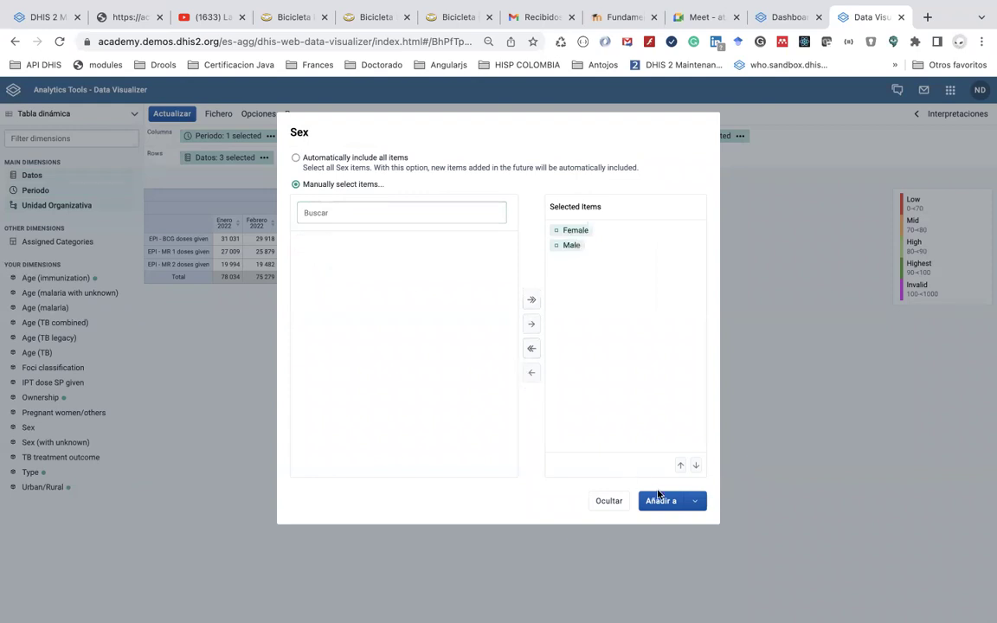
left_click(699, 504)
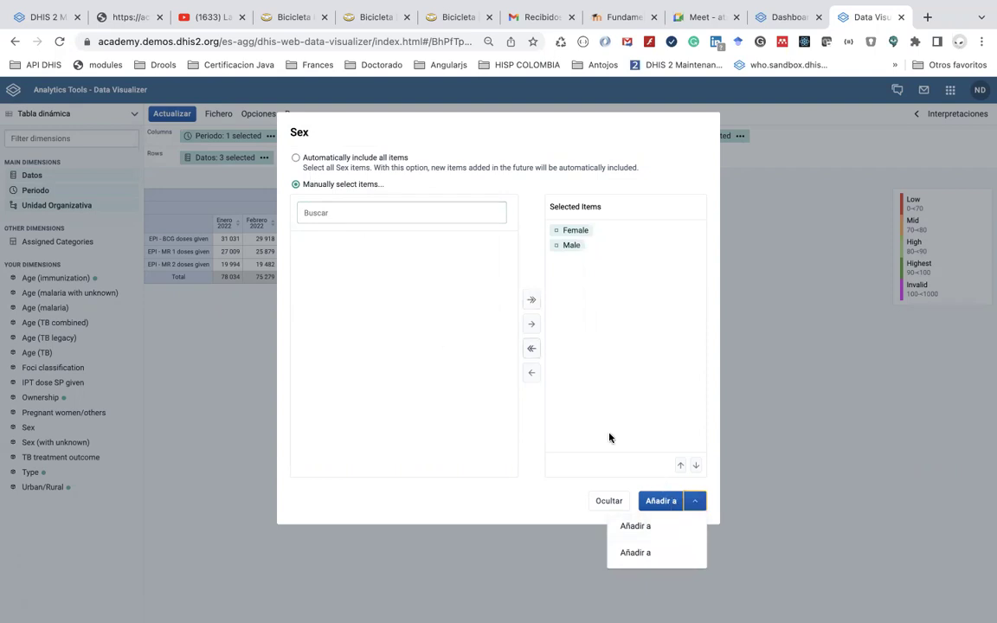
left_click(681, 503)
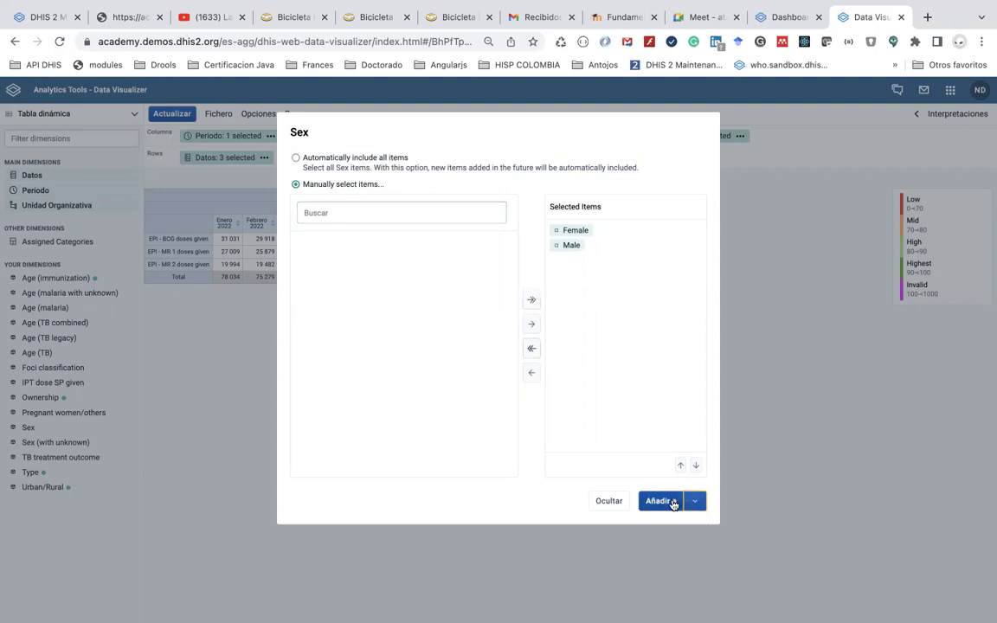
left_click(696, 503)
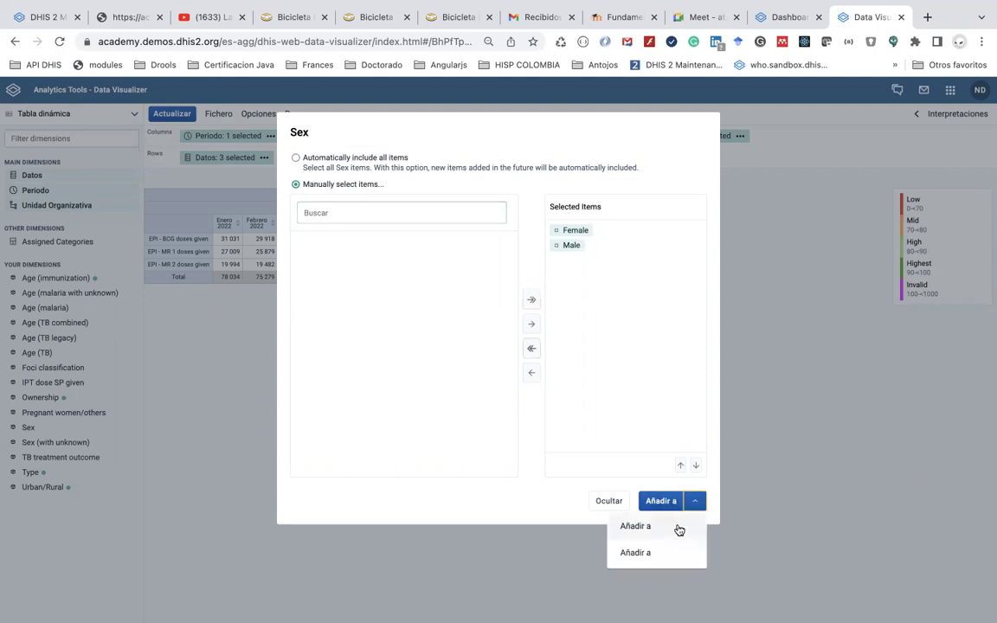
left_click(680, 527)
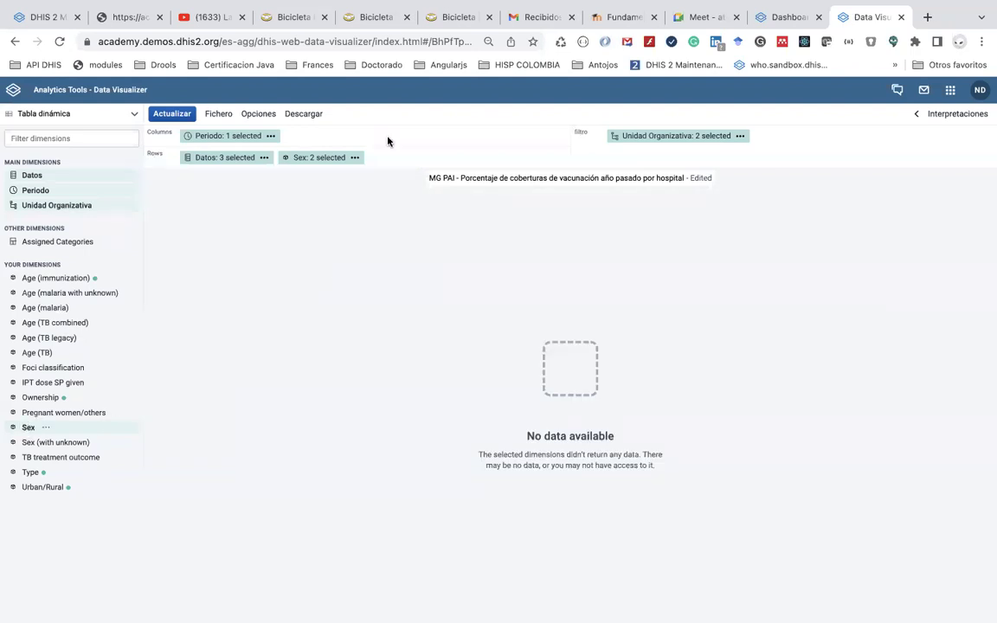
Move the Sex dimension from rows to columns and refresh the table
left_click(45, 428)
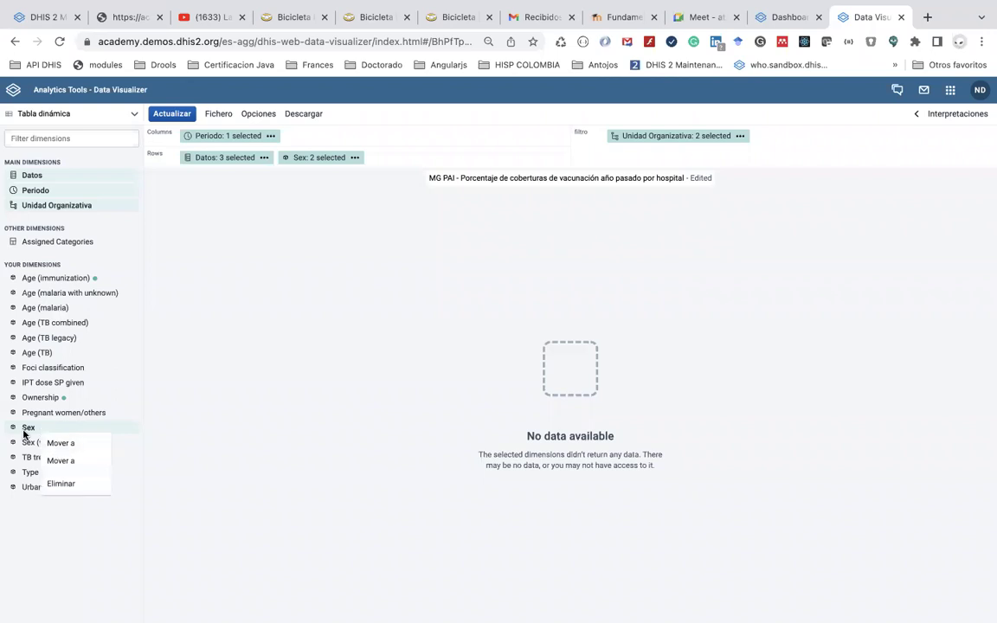
left_click(26, 394)
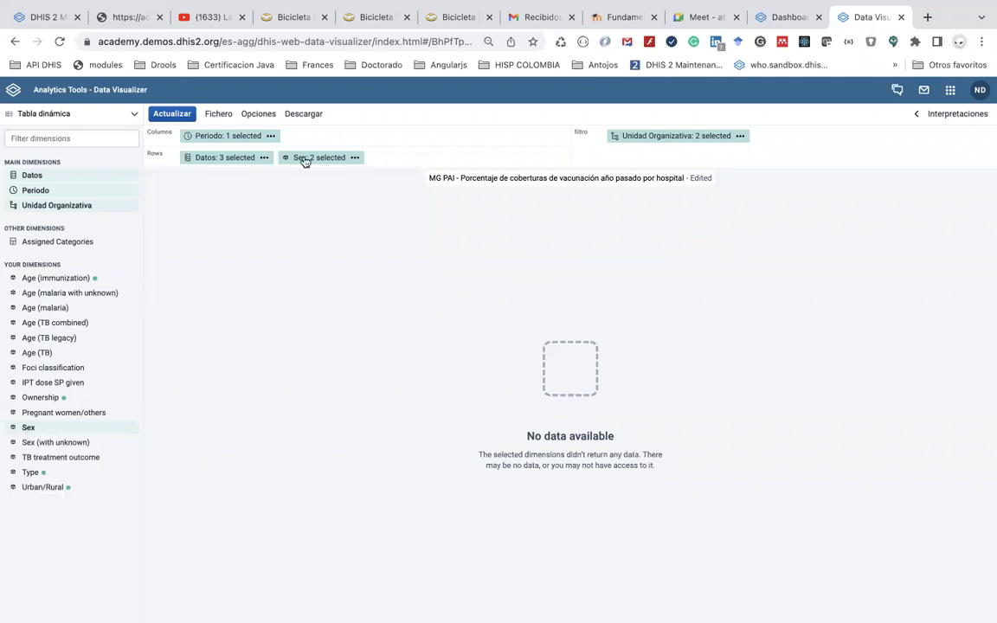
mouse_move(304, 161)
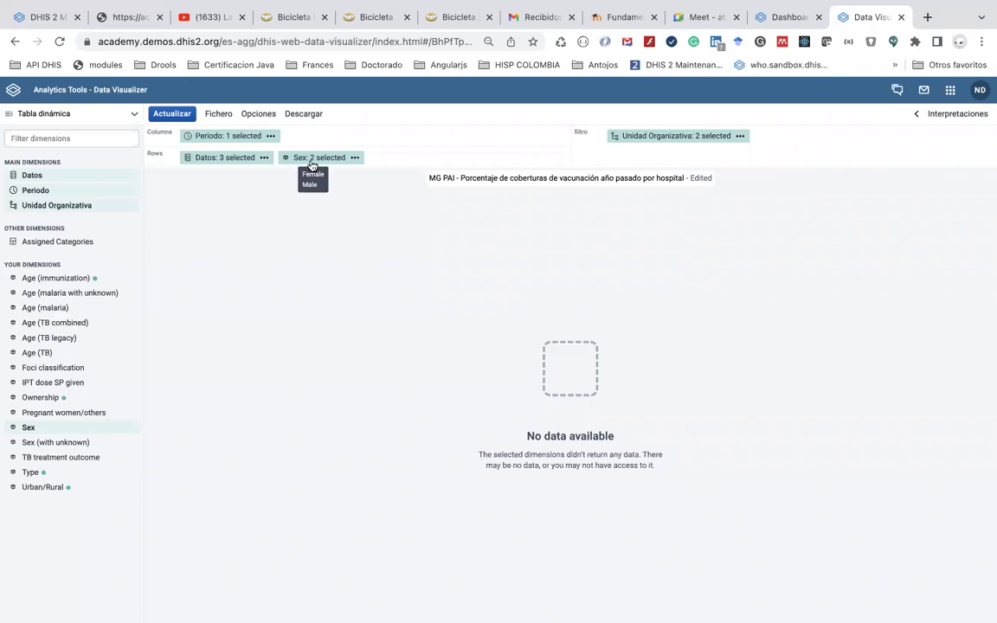
left_click_drag(312, 163, 324, 137)
left_click(183, 115)
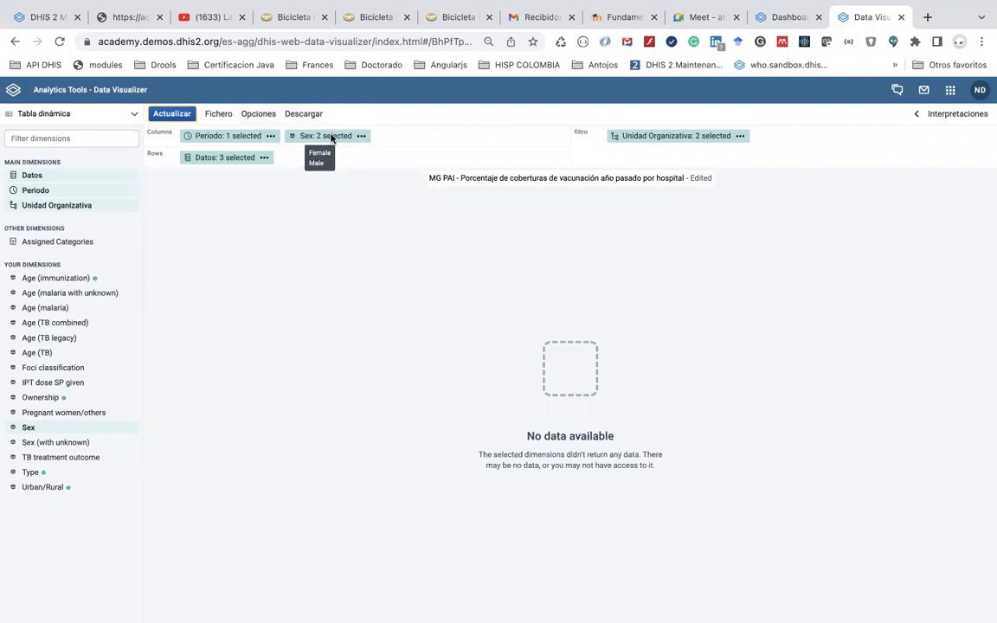
Deselect Male and Female from the Sex dimension and update the table
left_click(304, 136)
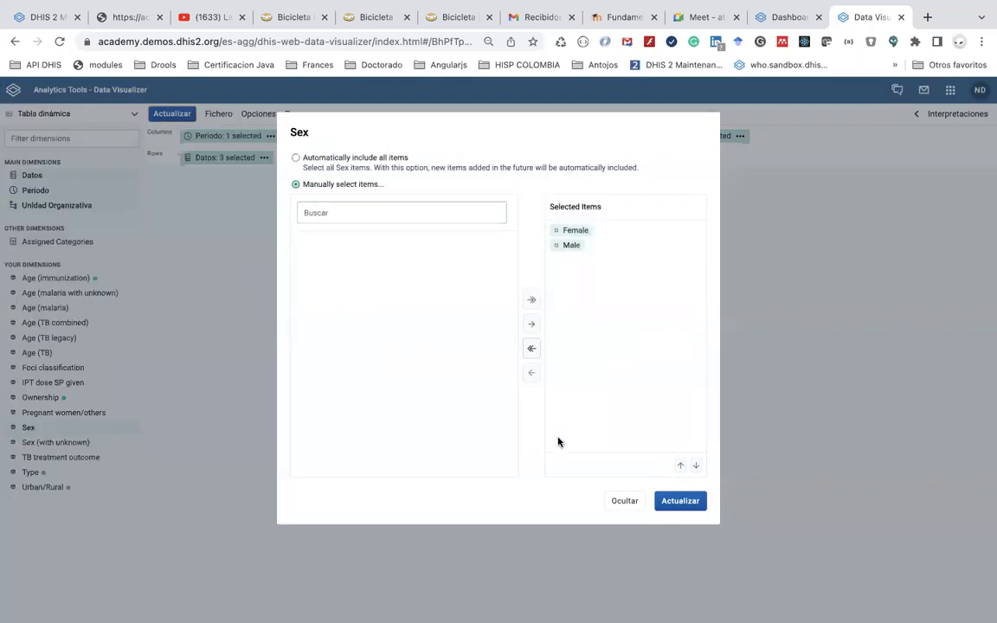
double_click(569, 247)
left_click(573, 233)
double_click(573, 235)
left_click(200, 345)
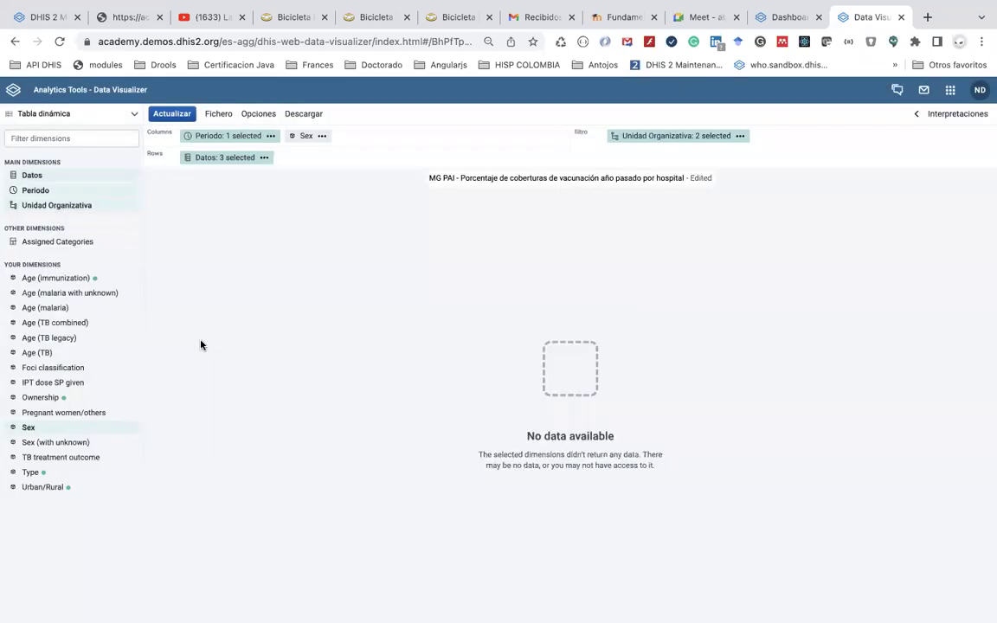
Add the < 1 year and ≥ 1 year Age (immunization) groups to the columns
left_click(60, 278)
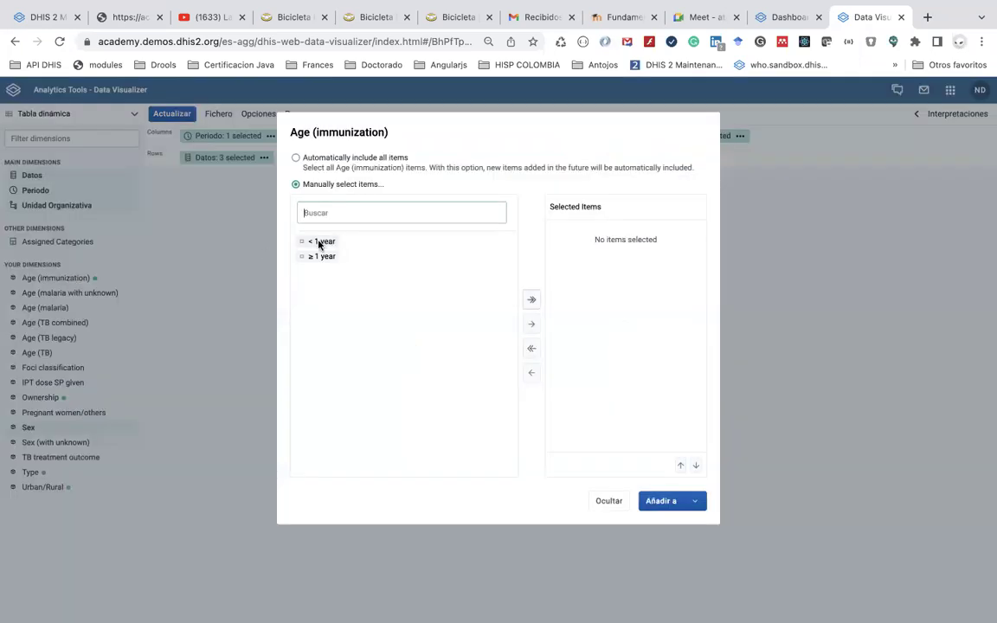
double_click(321, 241)
double_click(319, 242)
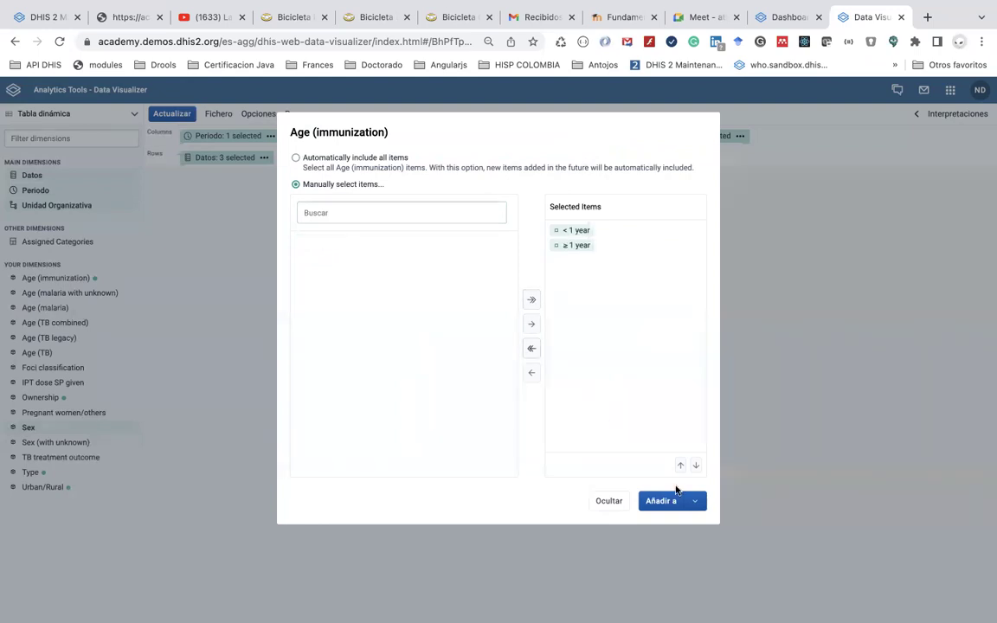
left_click(697, 502)
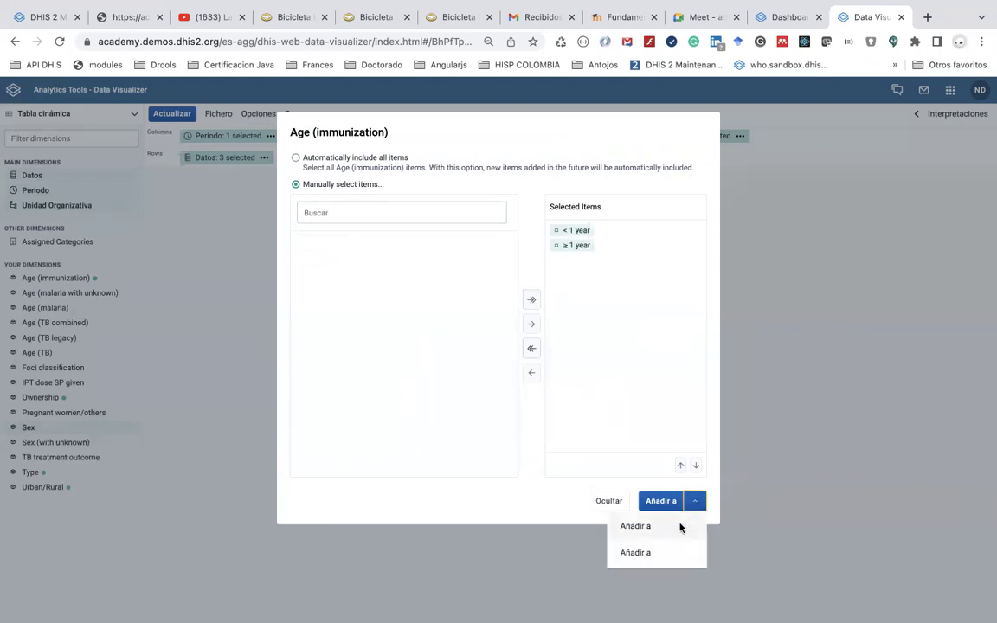
left_click(207, 306)
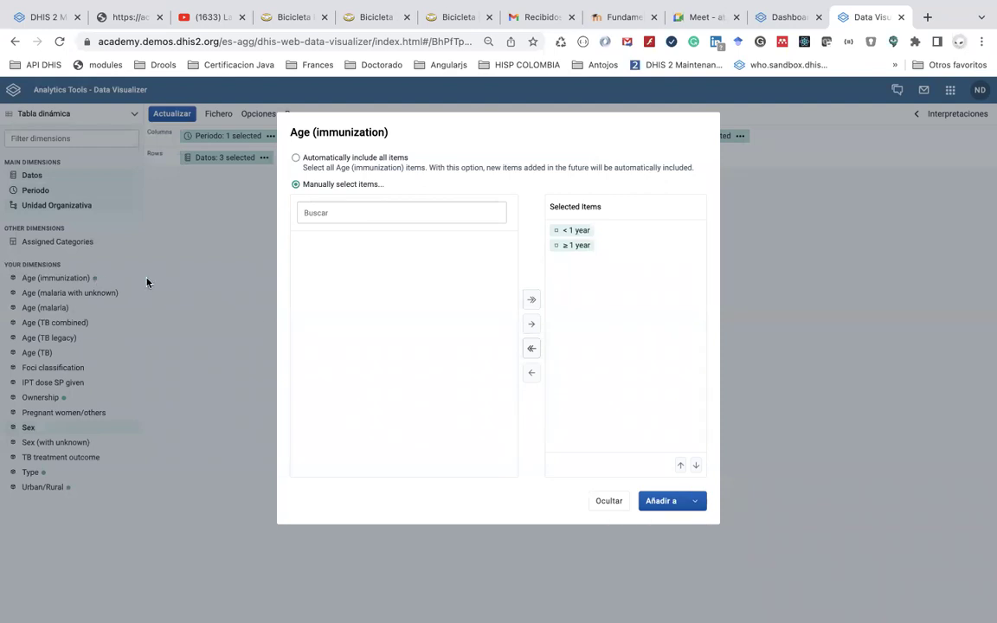
left_click(661, 501)
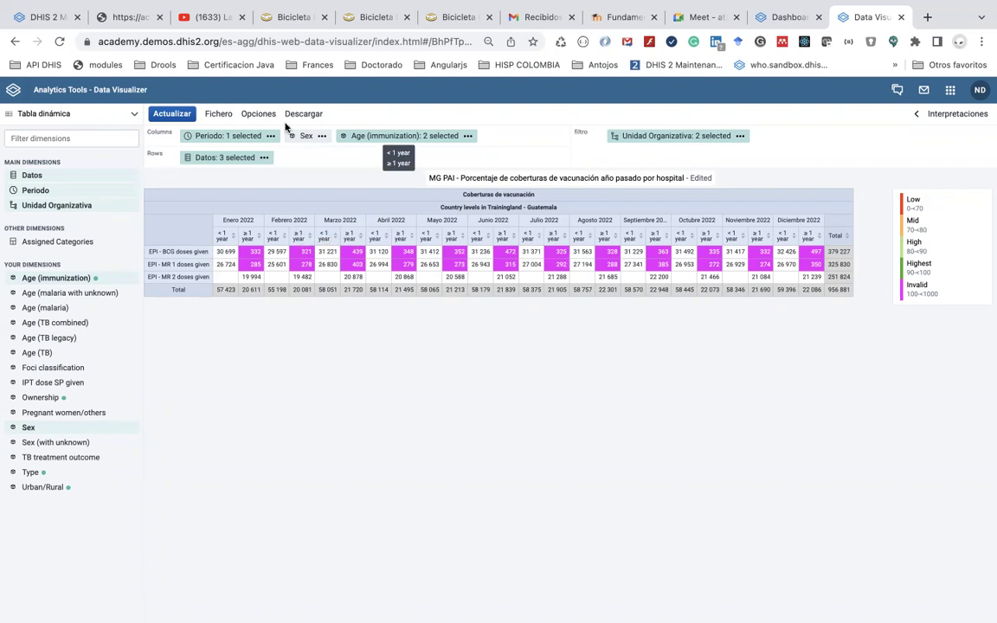
Set the table's legend to 'Use pre-defined legend per data item' and update
left_click(258, 115)
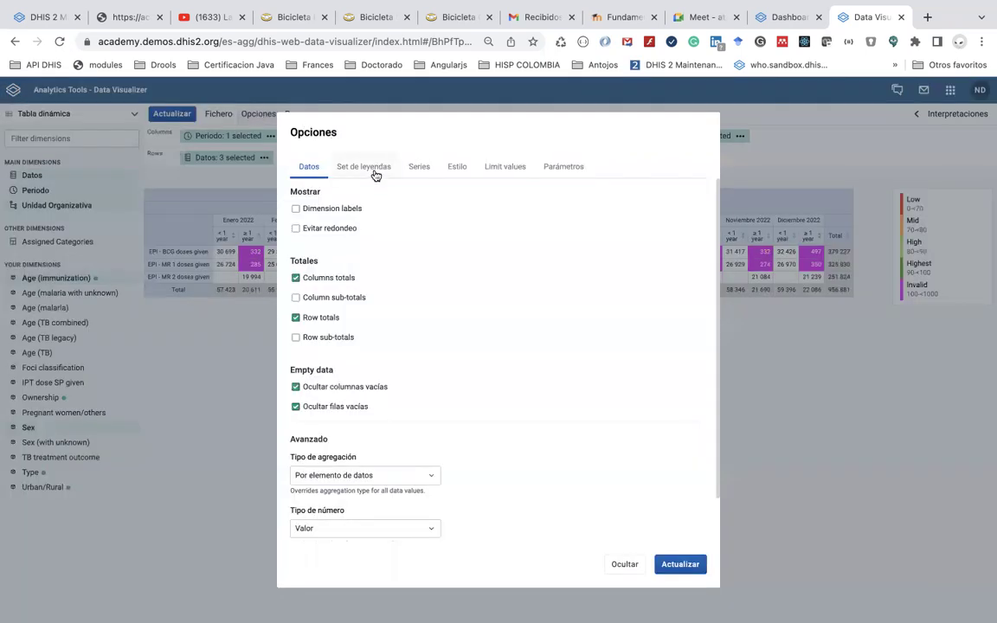
left_click(373, 172)
left_click(343, 317)
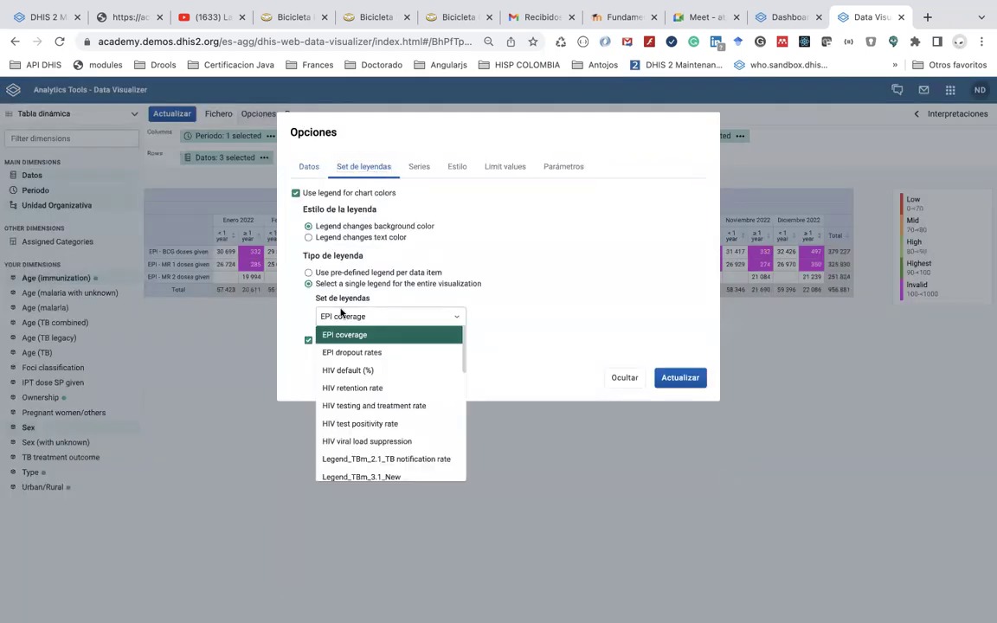
left_click(308, 273)
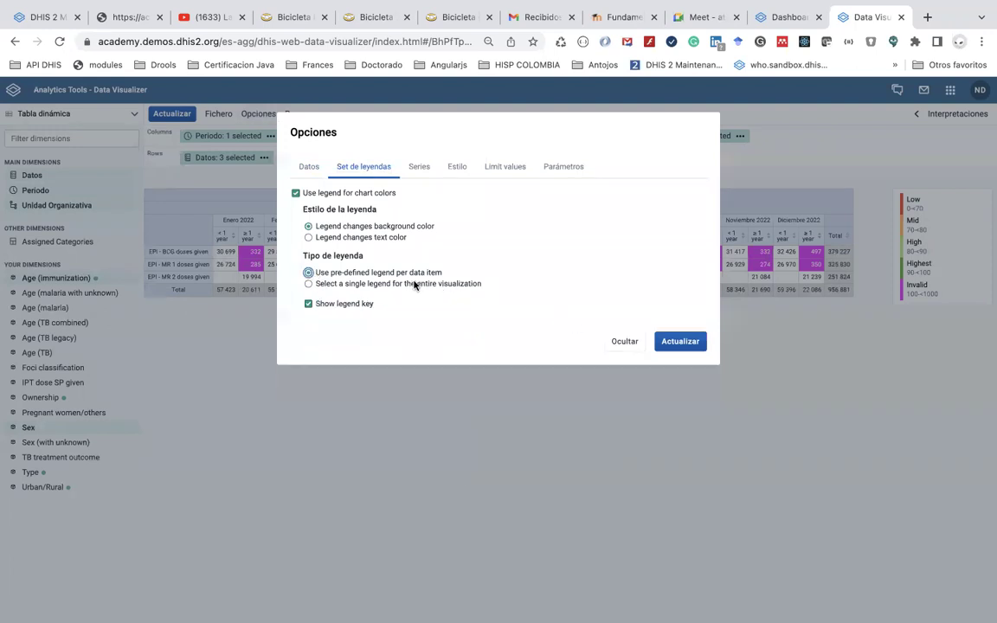
left_click(694, 343)
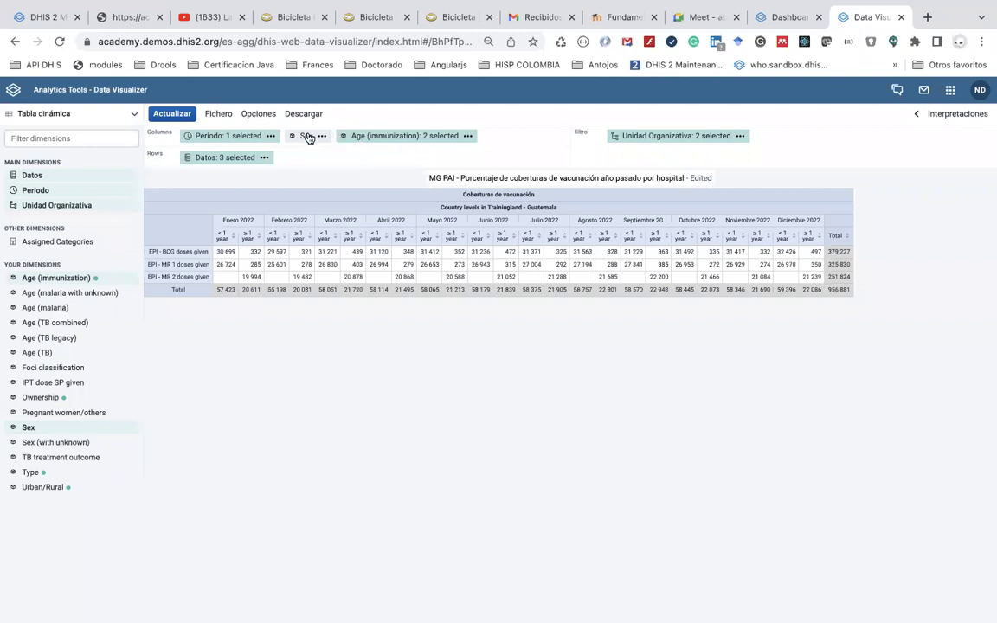
Limit Age (immunization) to < 1 year only and update the table
left_click(468, 137)
left_click(413, 137)
left_click(413, 137)
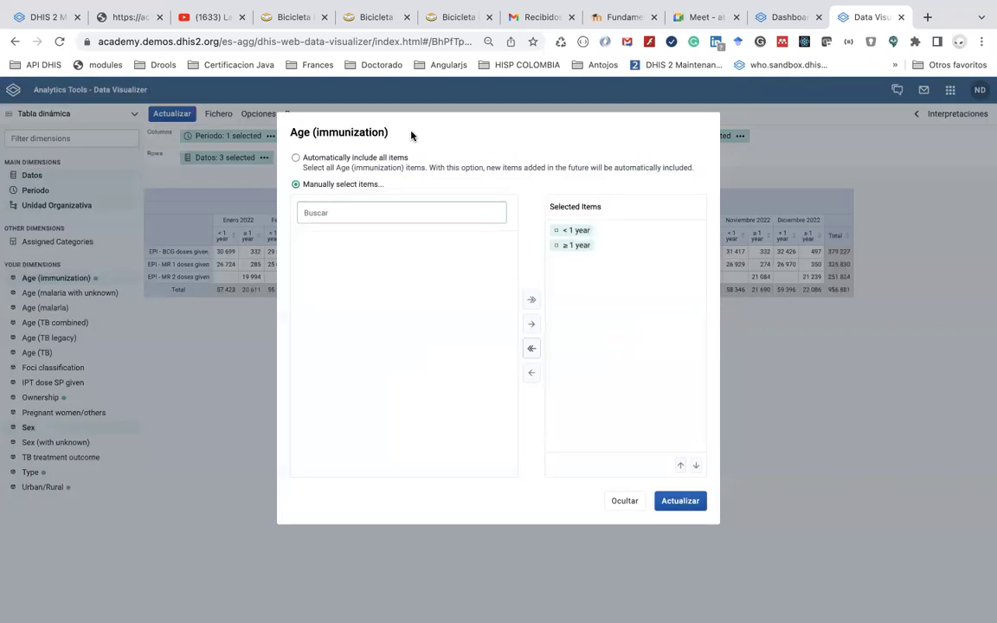
double_click(576, 247)
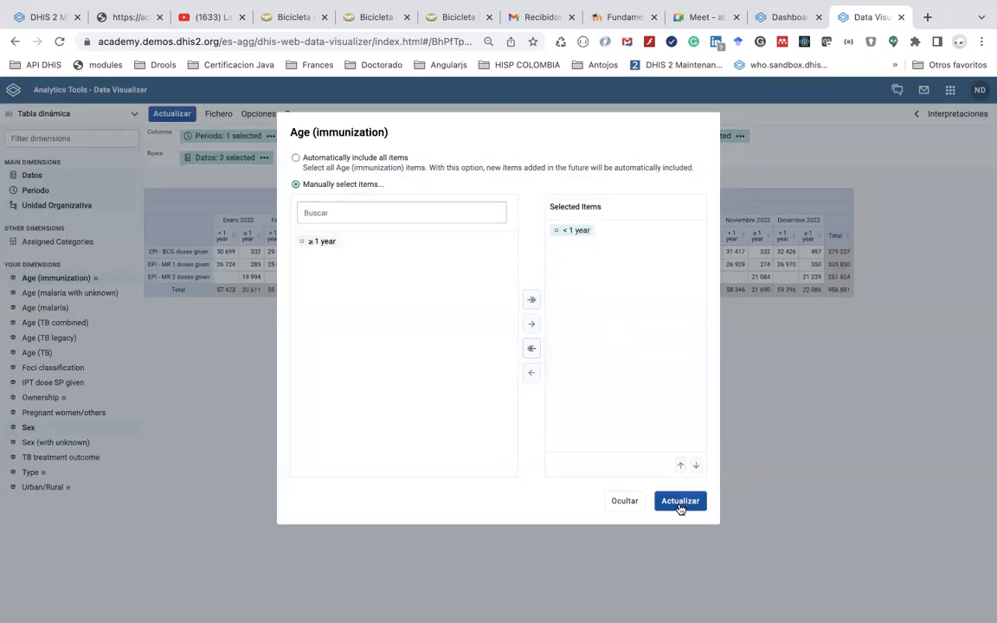
left_click(680, 502)
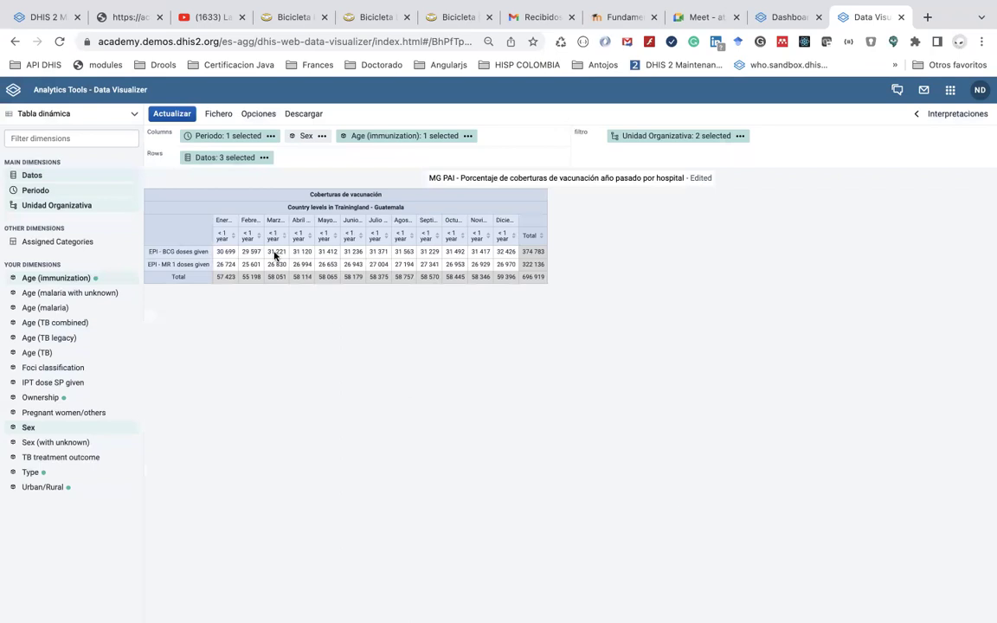
Swap the age selection to ≥ 1 year only and update the table
left_click(468, 136)
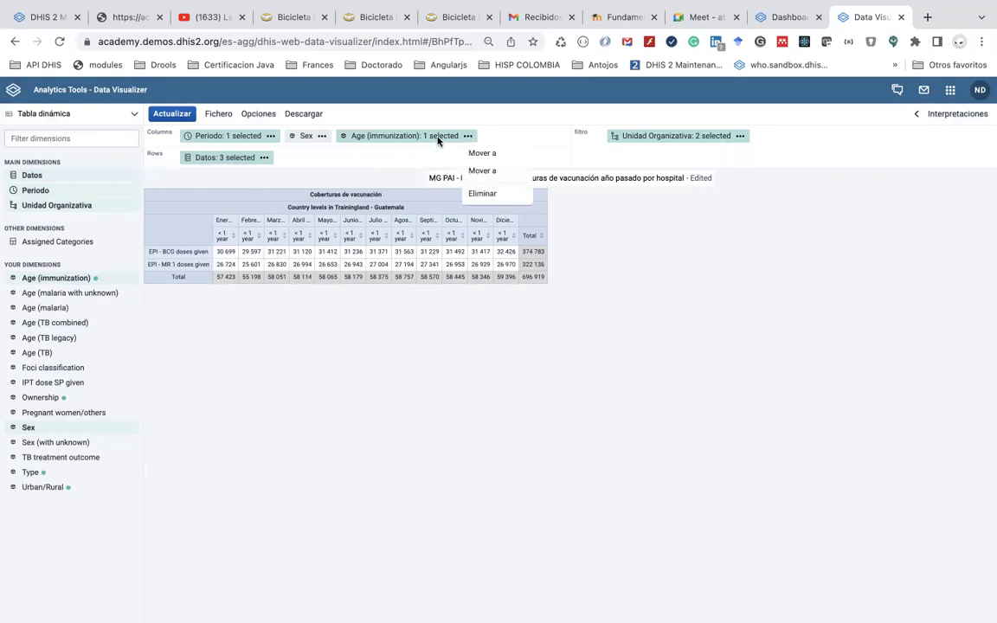
left_click(438, 137)
double_click(571, 231)
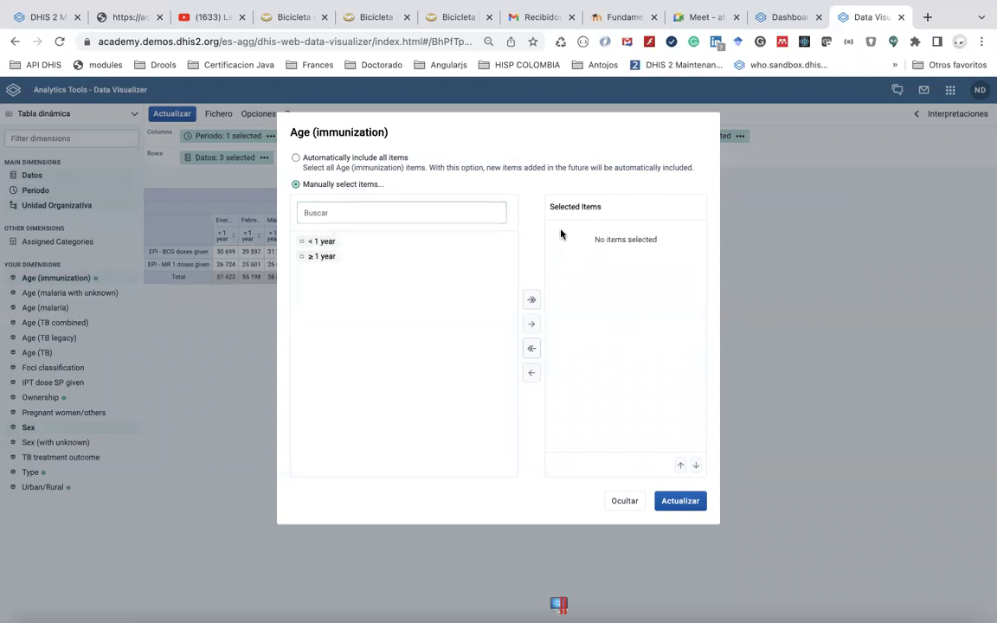
double_click(330, 258)
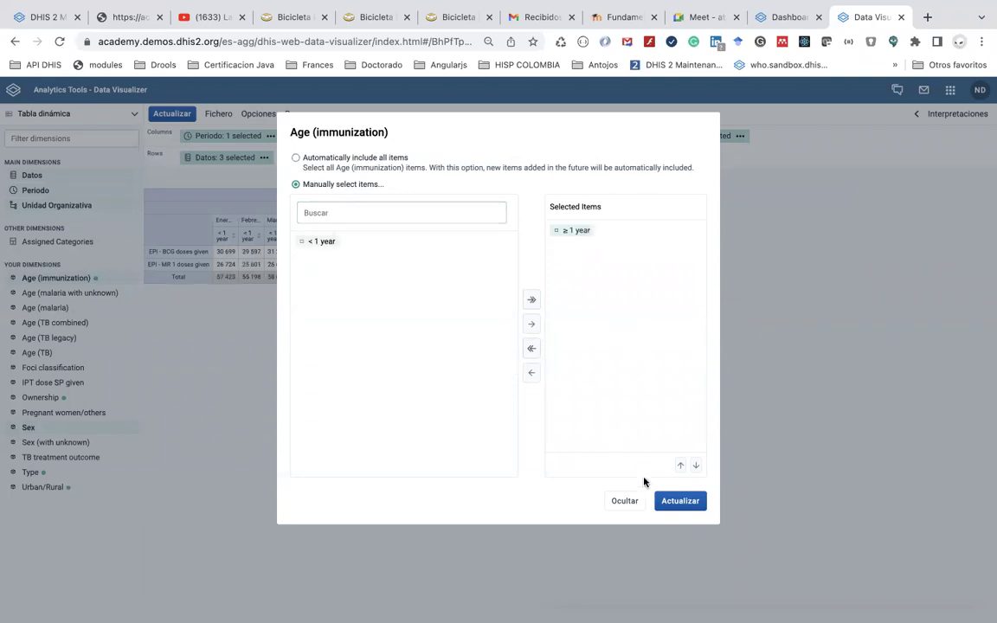
left_click(671, 504)
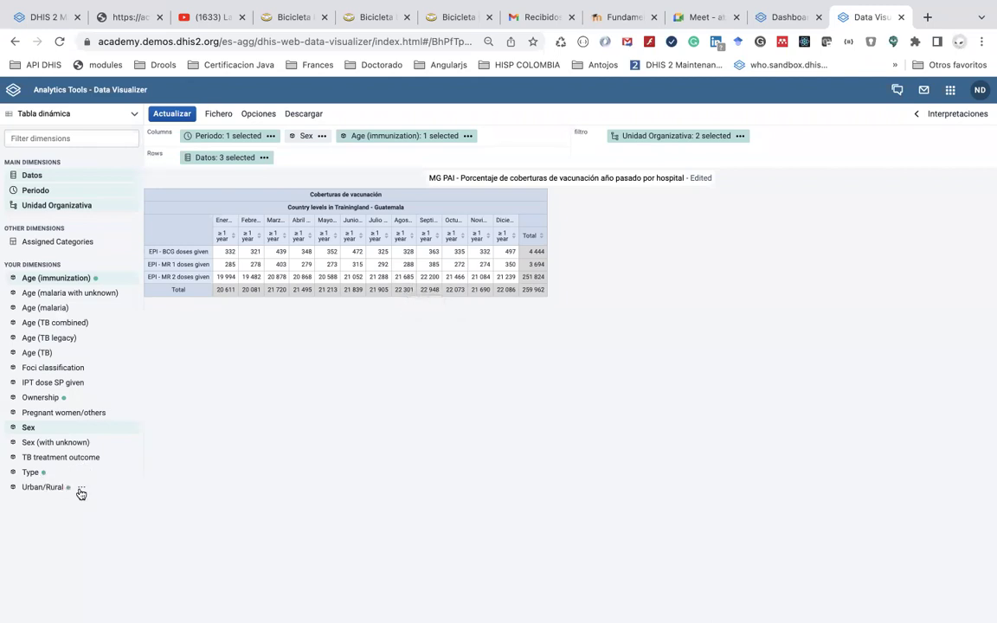
Add Rural from the Urban/Rural dimension as a filter on the table
left_click(74, 492)
left_click(44, 487)
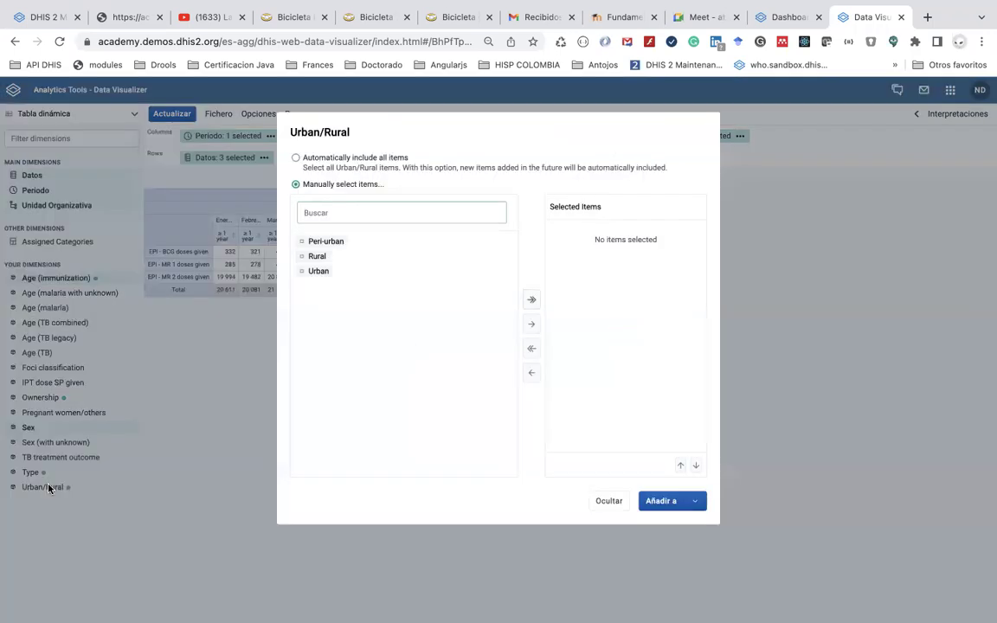
double_click(318, 257)
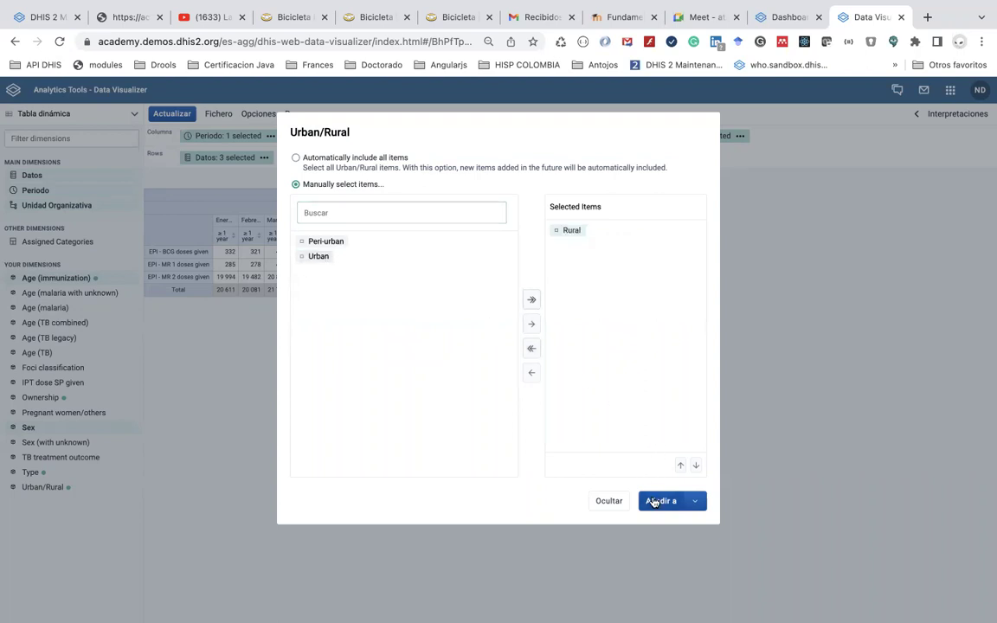
left_click(695, 501)
left_click(672, 554)
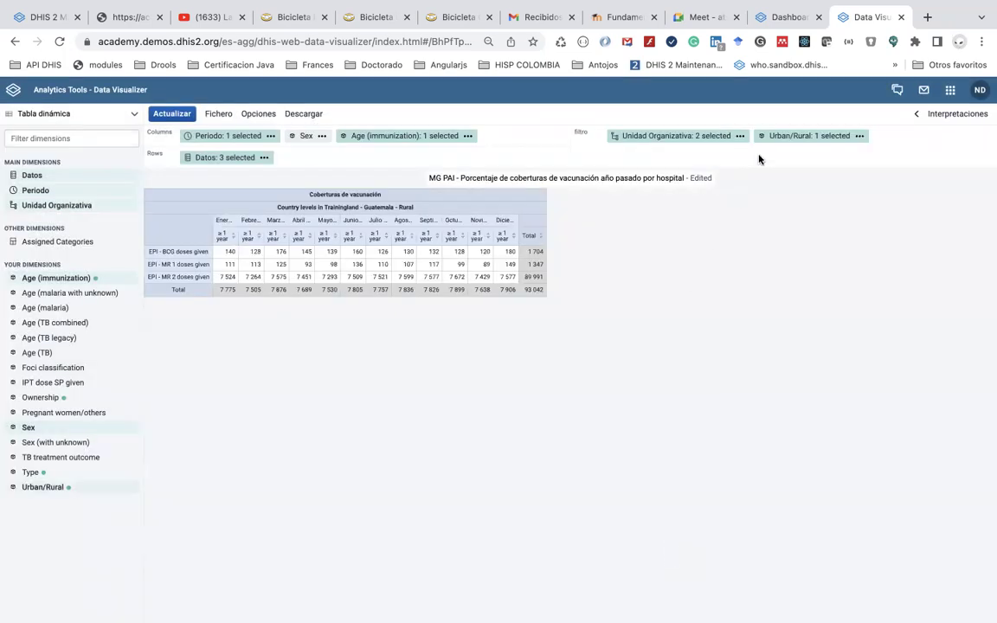
Move Urban/Rural to the columns and add Urban and Peri-urban alongside Rural
left_click_drag(776, 143, 494, 142)
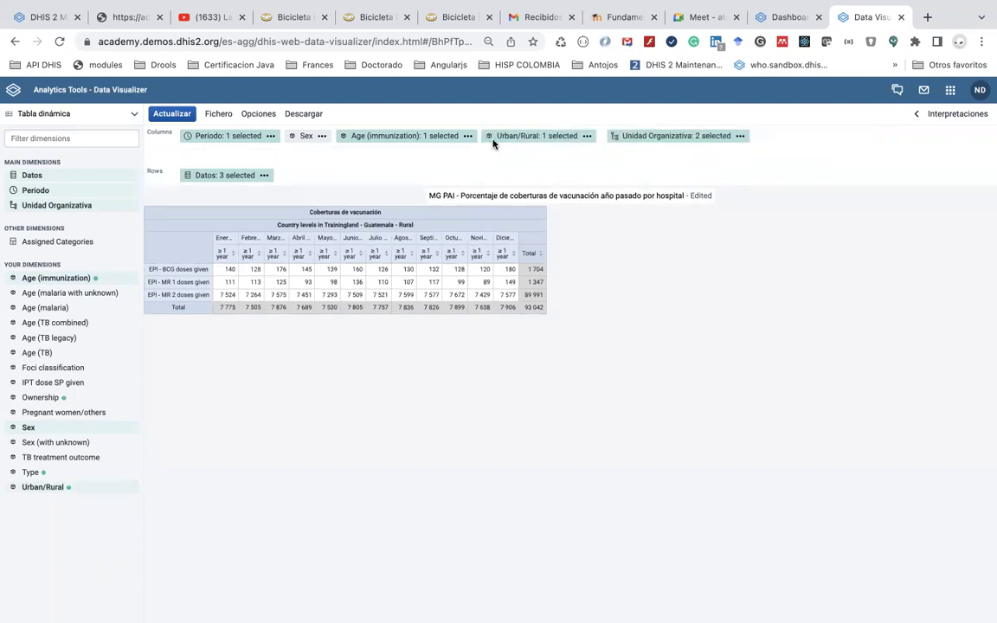
left_click(285, 153)
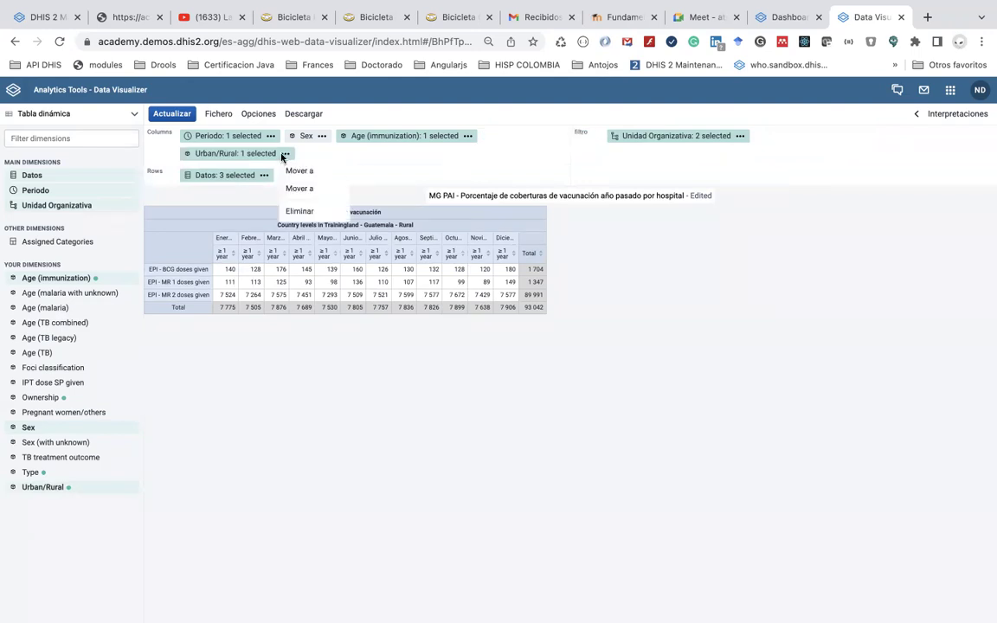
left_click(257, 154)
left_click(258, 154)
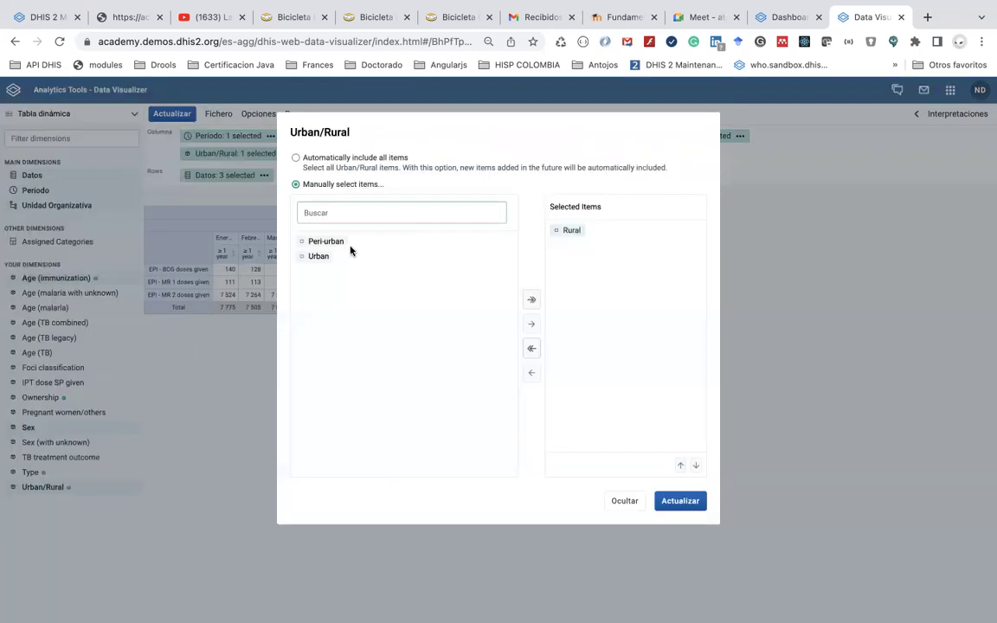
double_click(318, 256)
double_click(325, 242)
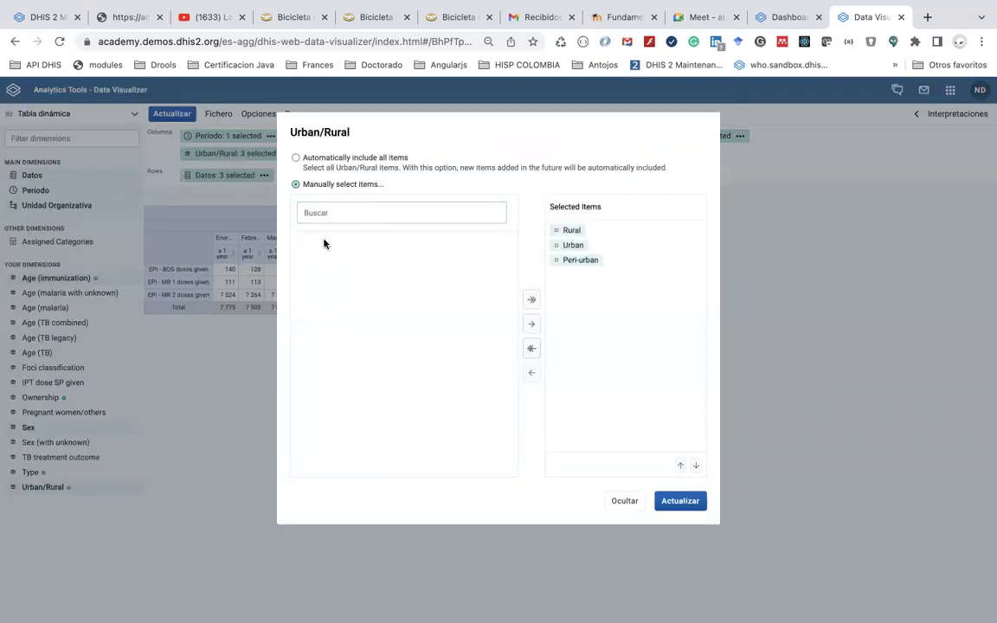
left_click(678, 502)
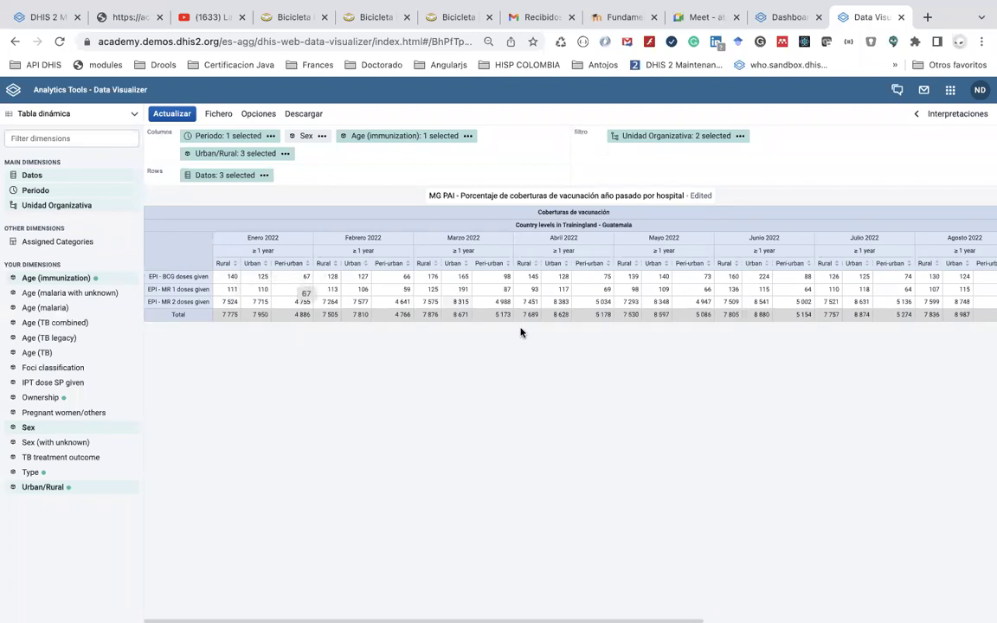
scroll(517, 329, "right", 3)
scroll(517, 329, "right", 1)
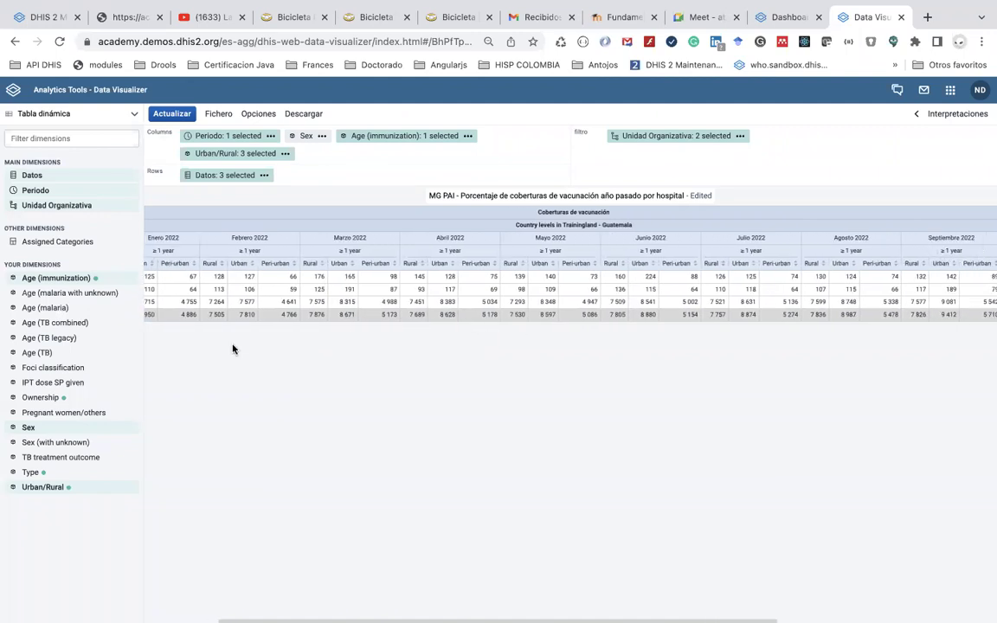
scroll(510, 417, "right", 10)
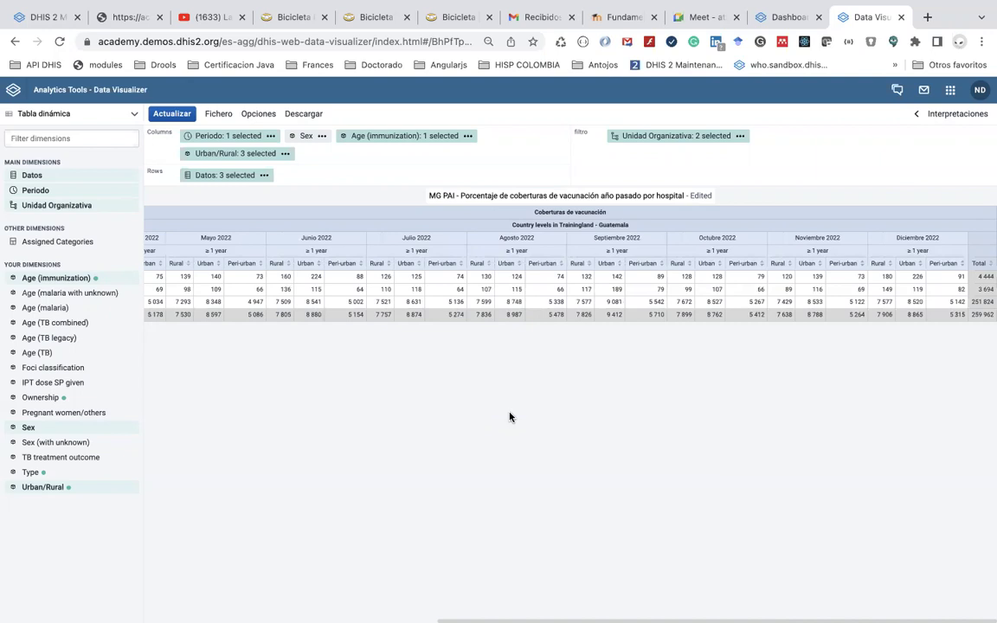
scroll(510, 417, "left", 10)
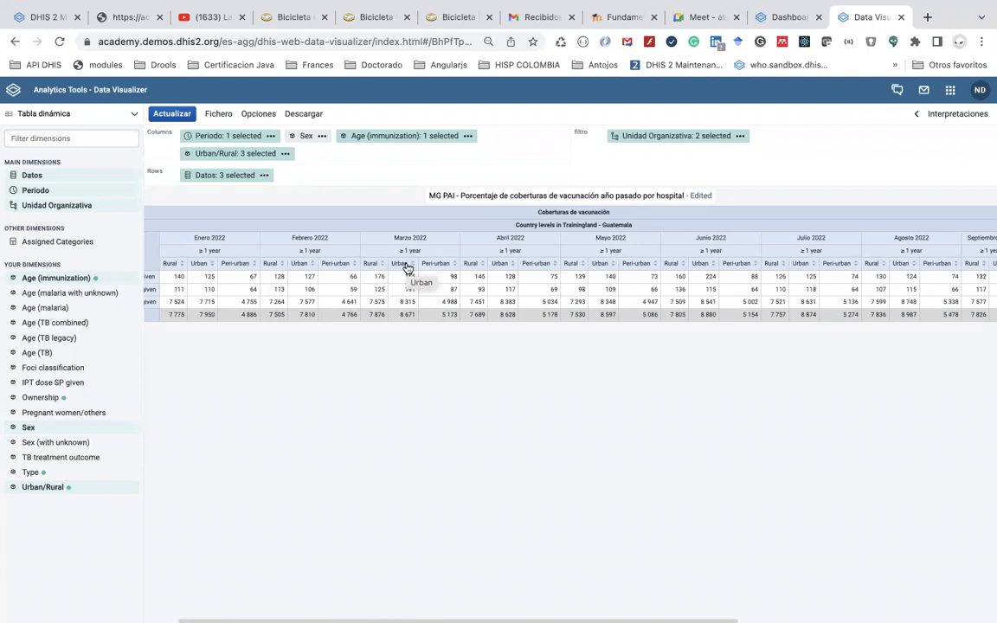
scroll(423, 405, "left", 1)
scroll(423, 408, "left", 1)
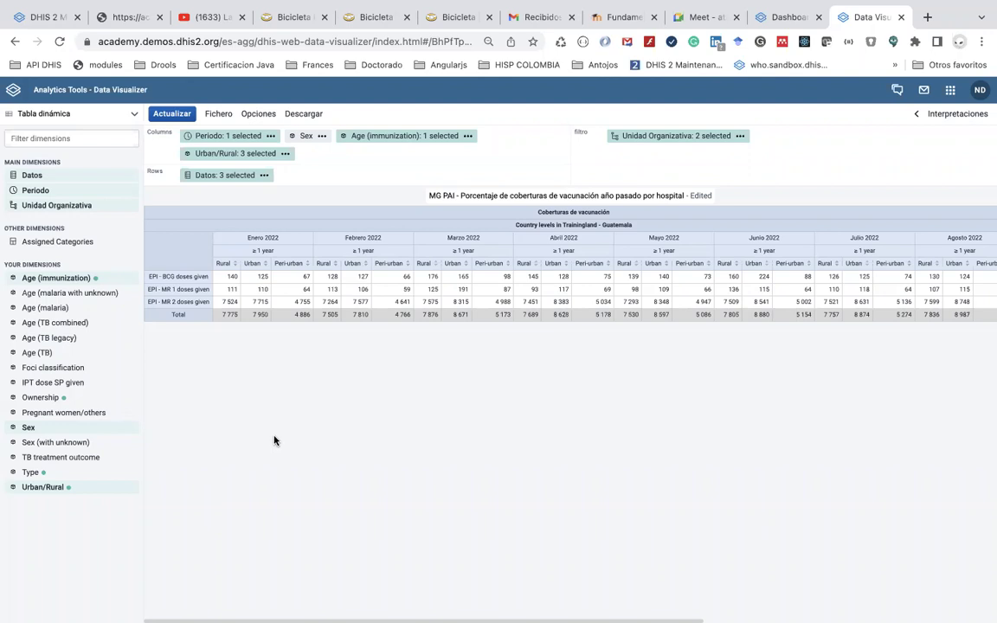
scroll(276, 437, "right", 5)
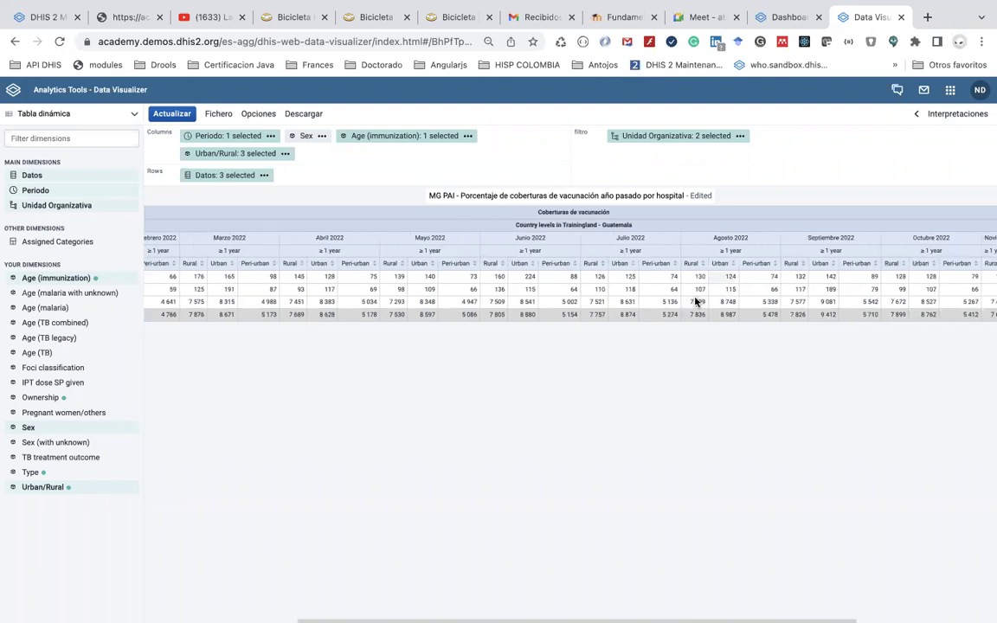
Start opening Maps via app search 'ma', cancel to keep the table, then go to the Dashboard tab
left_click(949, 90)
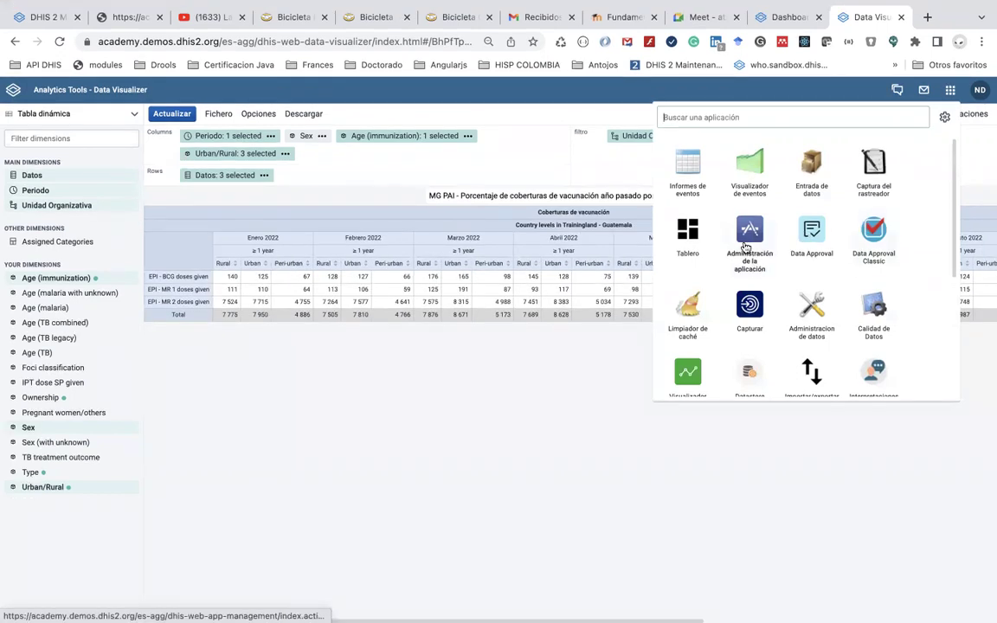
left_click(717, 117)
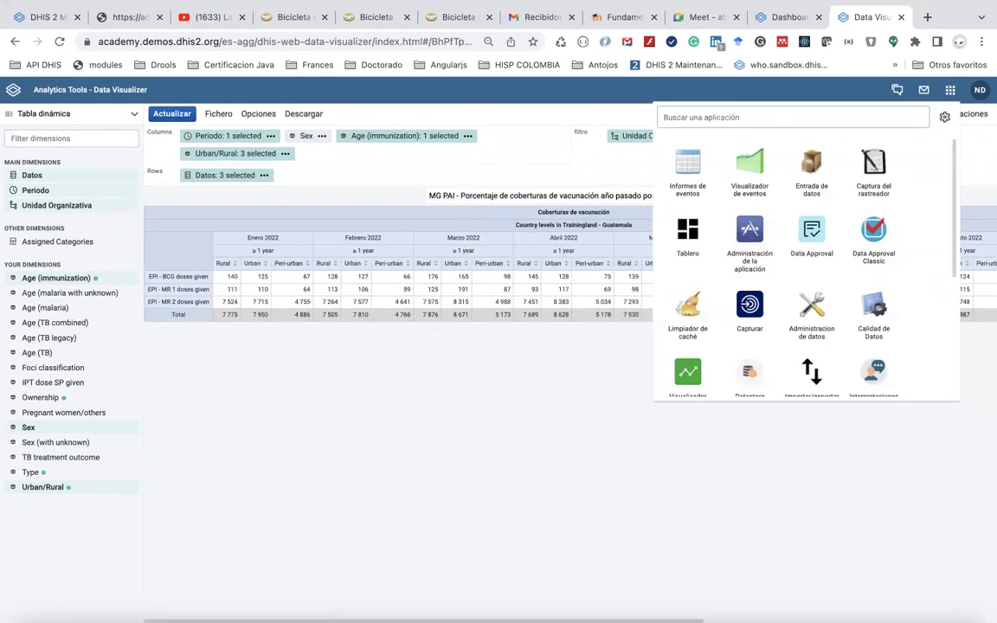
type("ma")
left_click(810, 175)
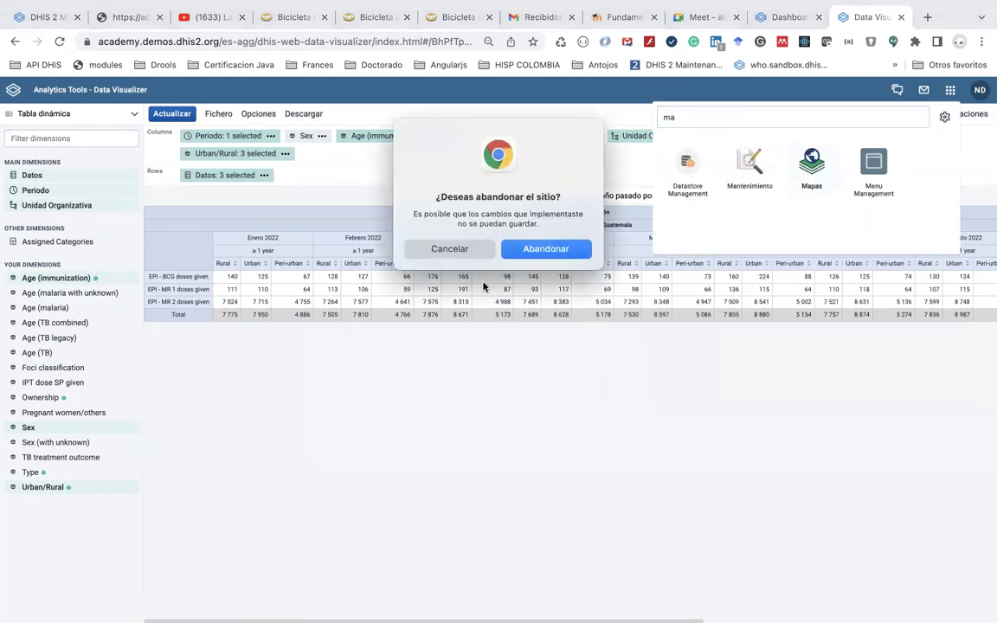
left_click(474, 249)
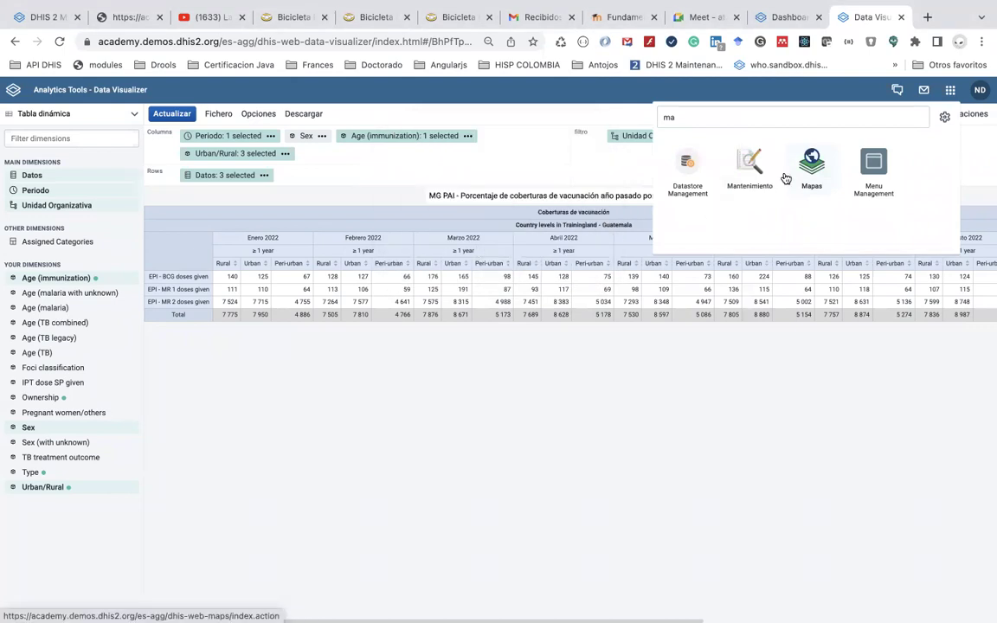
left_click(778, 19)
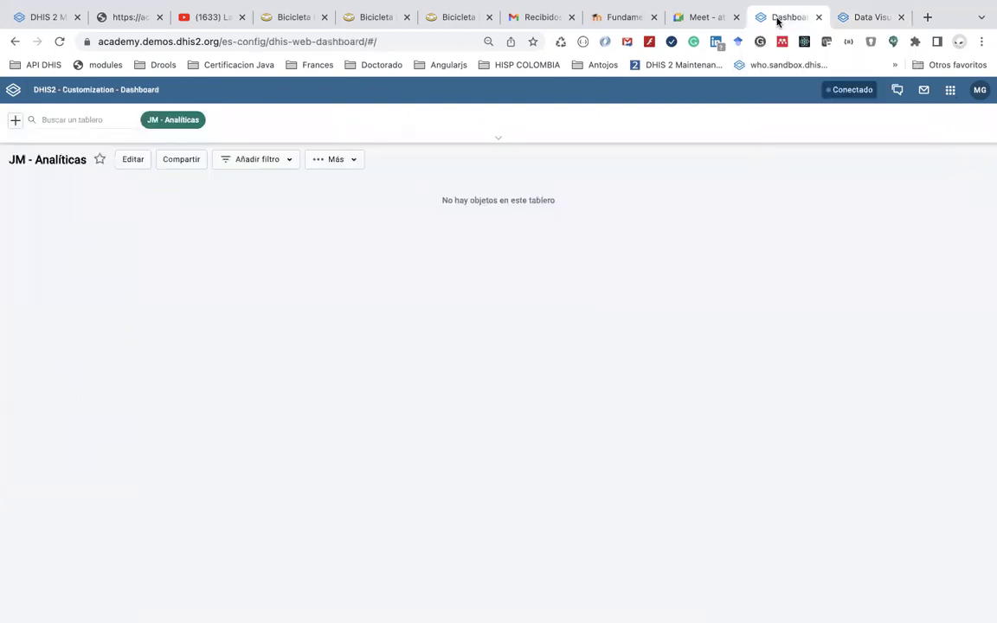
Open Entrada de datos, sign in, then launch Mapas through the app search 'ma'
left_click(949, 91)
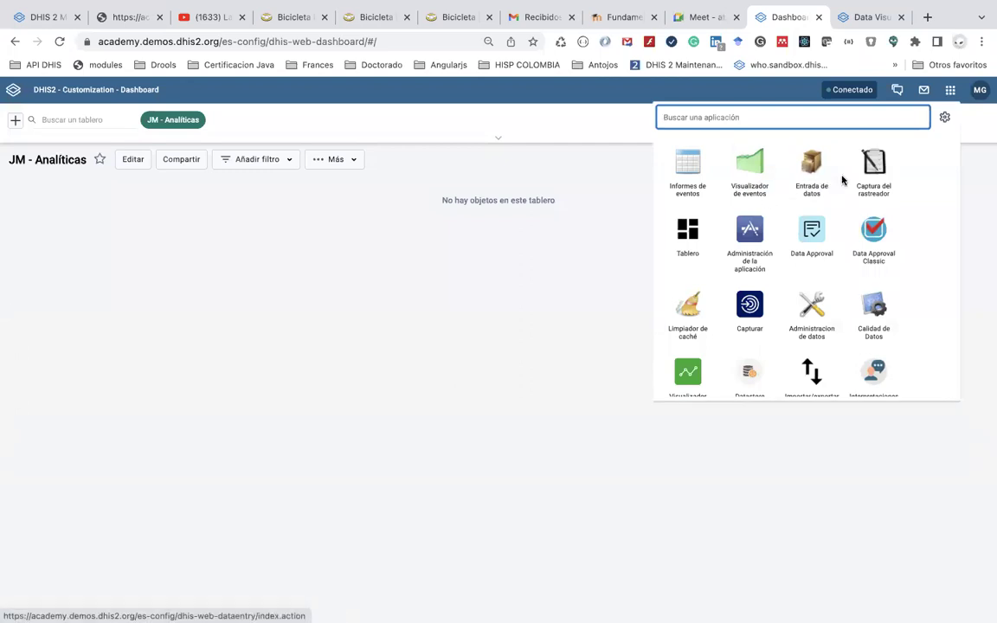
left_click(808, 182)
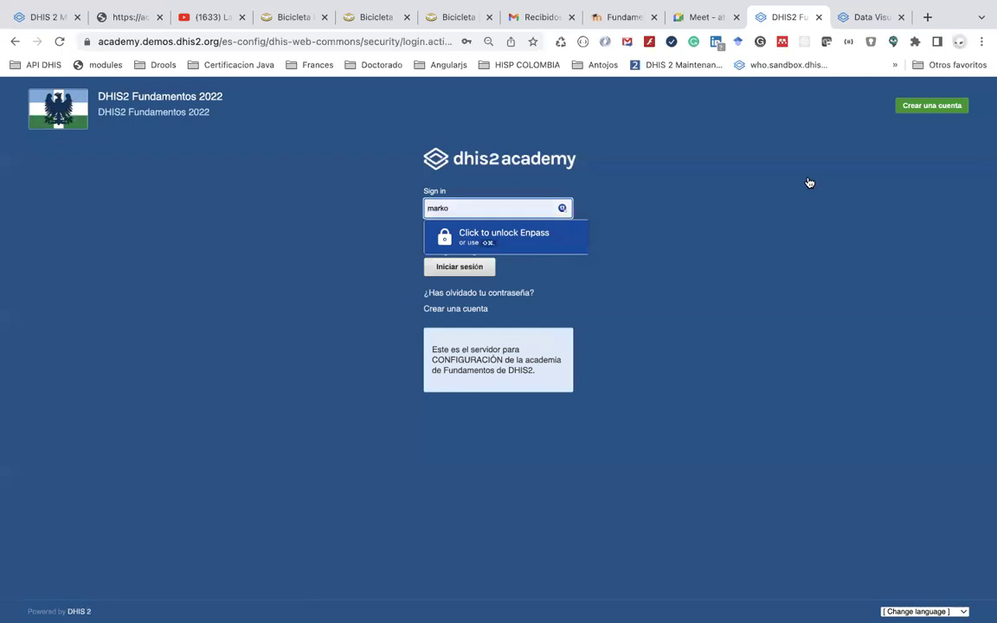
left_click(462, 268)
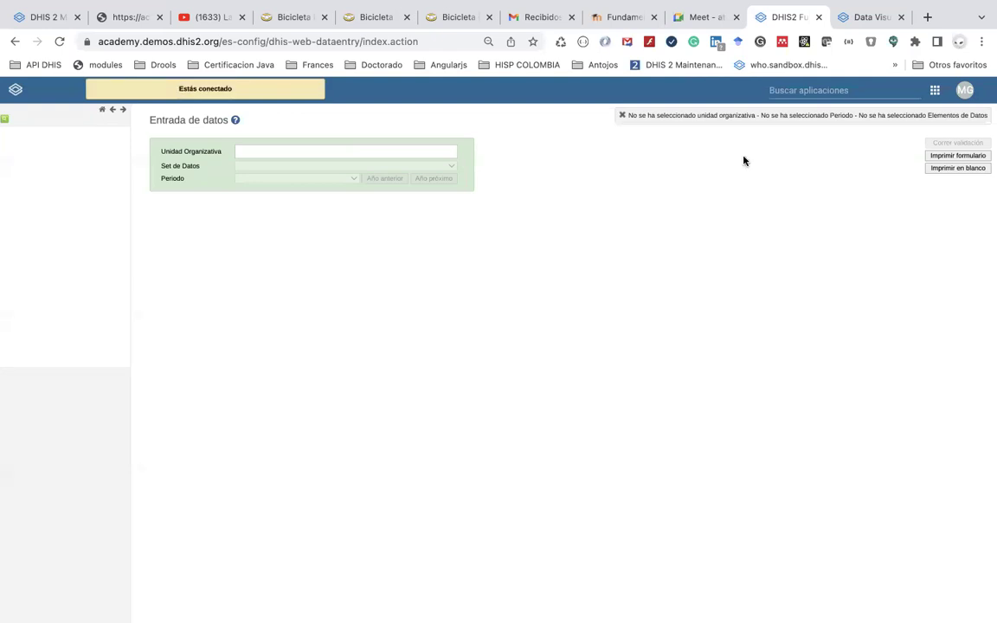
left_click(743, 90)
type("ma")
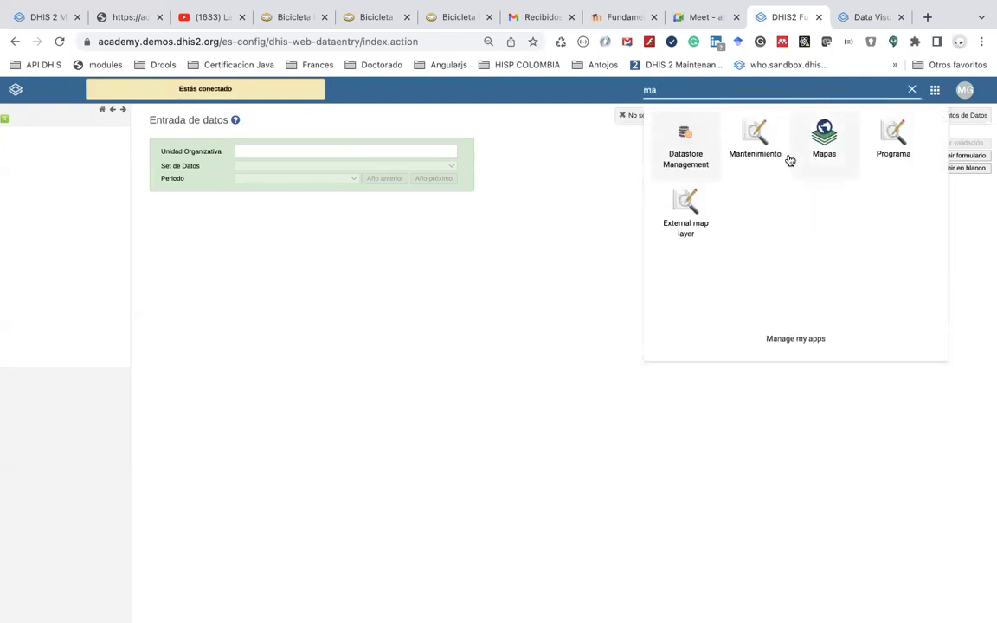
left_click(822, 147)
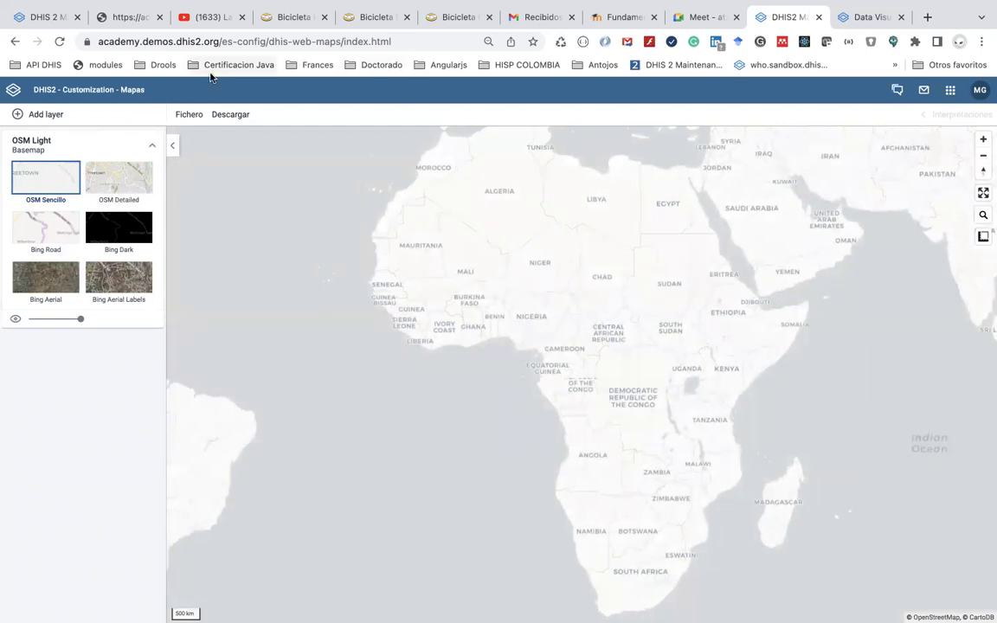
Bring up the layer-type gallery from the layers panel's Add layer button
left_click(42, 117)
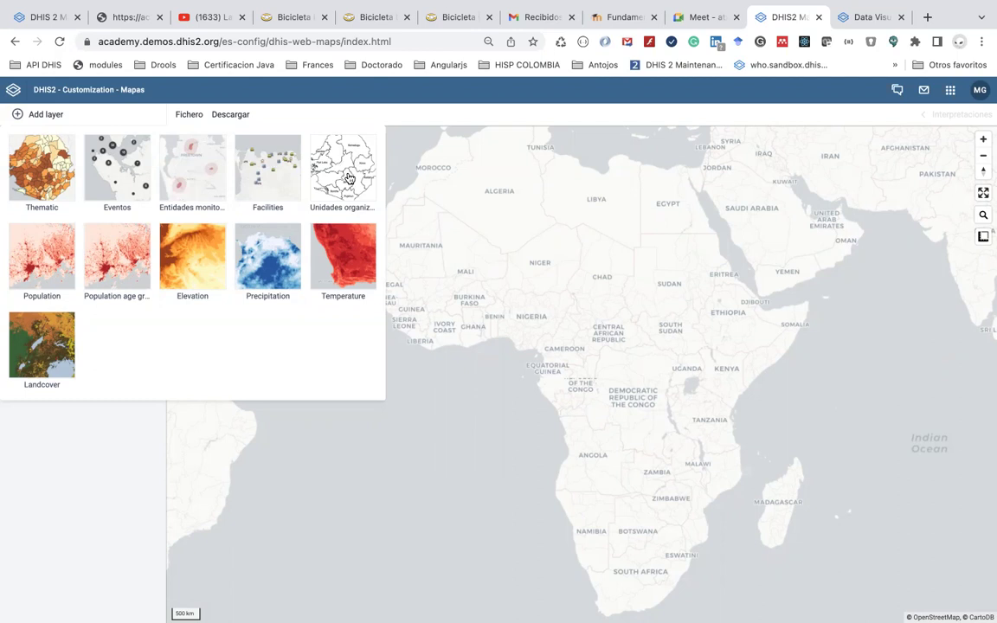
Add an Unidades organizativas layer for Trainingland - Cuba at Country, Region, District and Facility levels
left_click(348, 178)
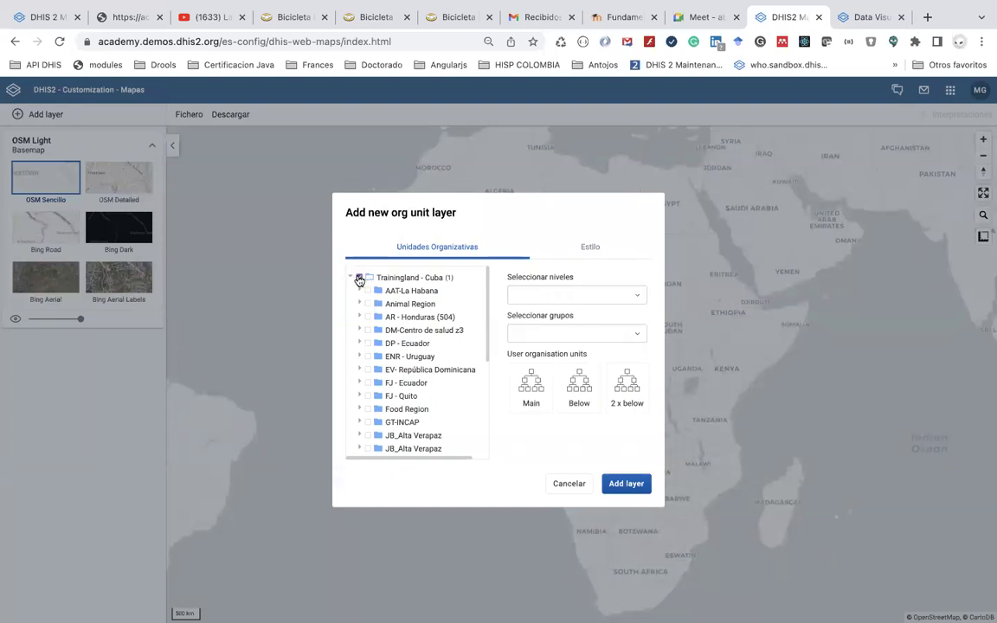
left_click(550, 295)
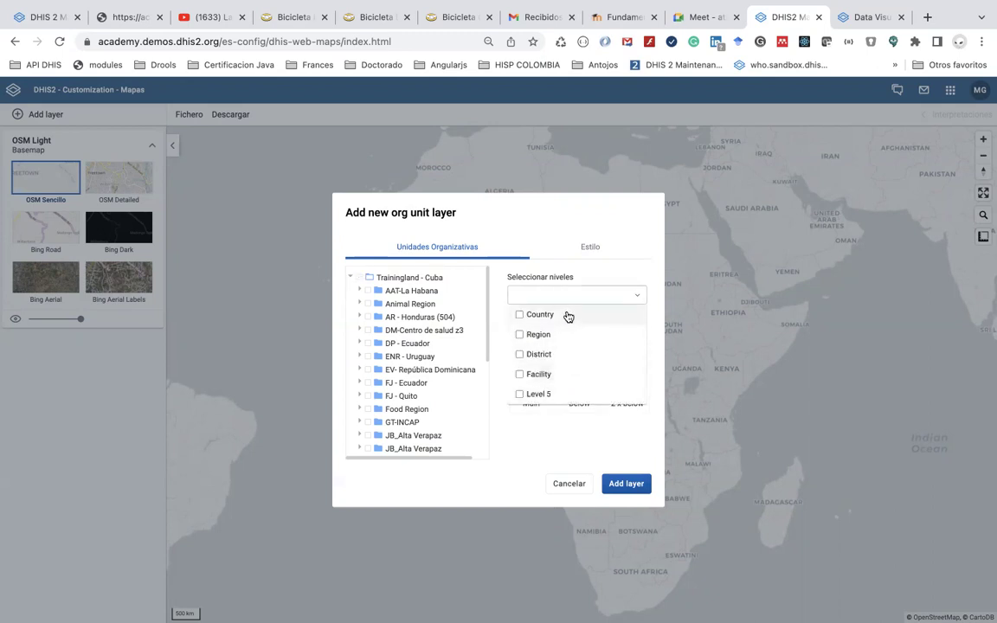
left_click(564, 314)
left_click(554, 336)
left_click(552, 355)
left_click(550, 397)
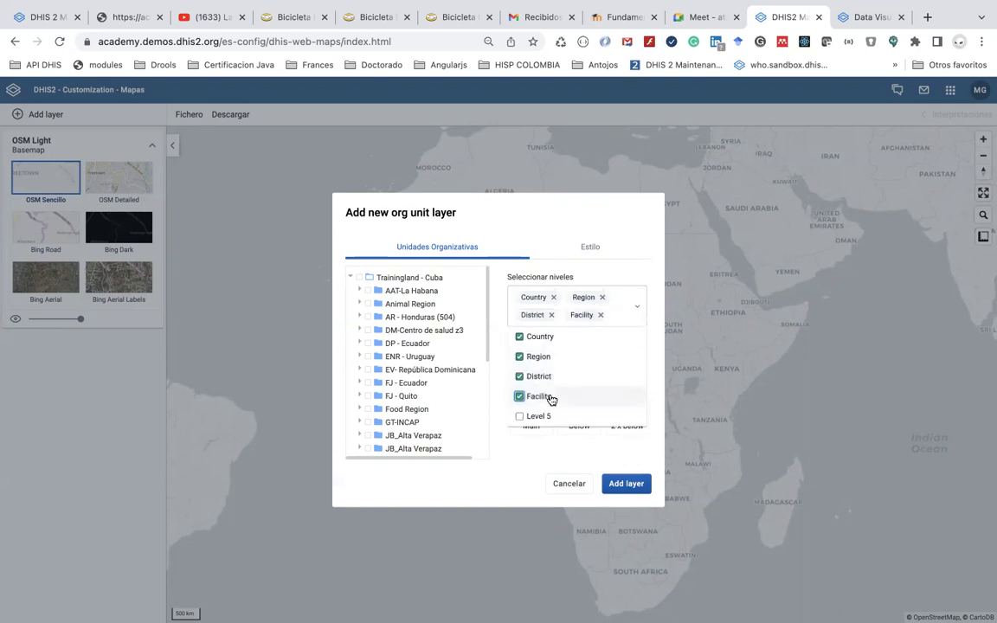
left_click(623, 484)
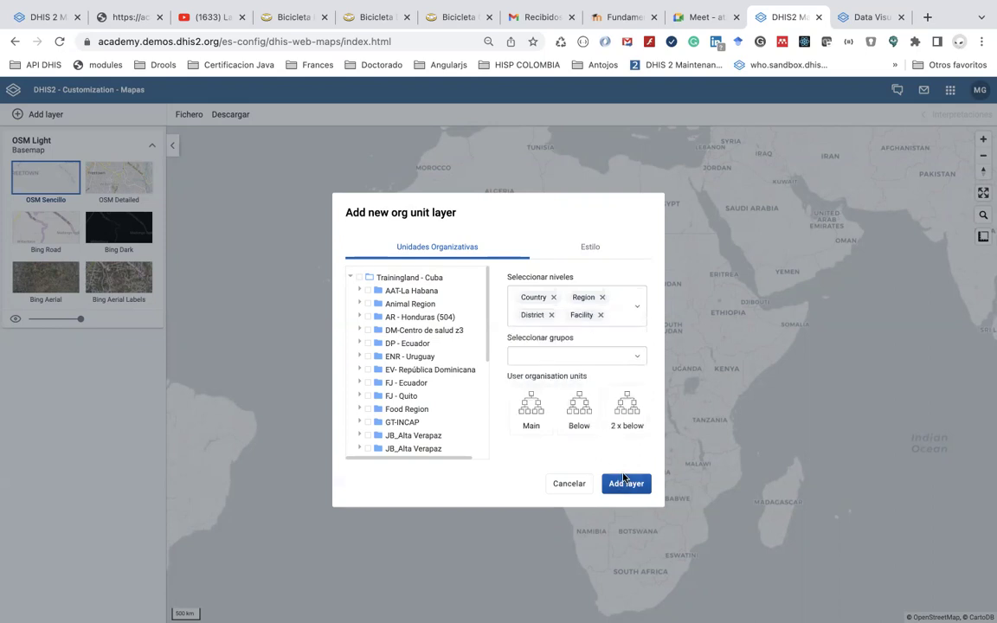
left_click(359, 277)
left_click(626, 482)
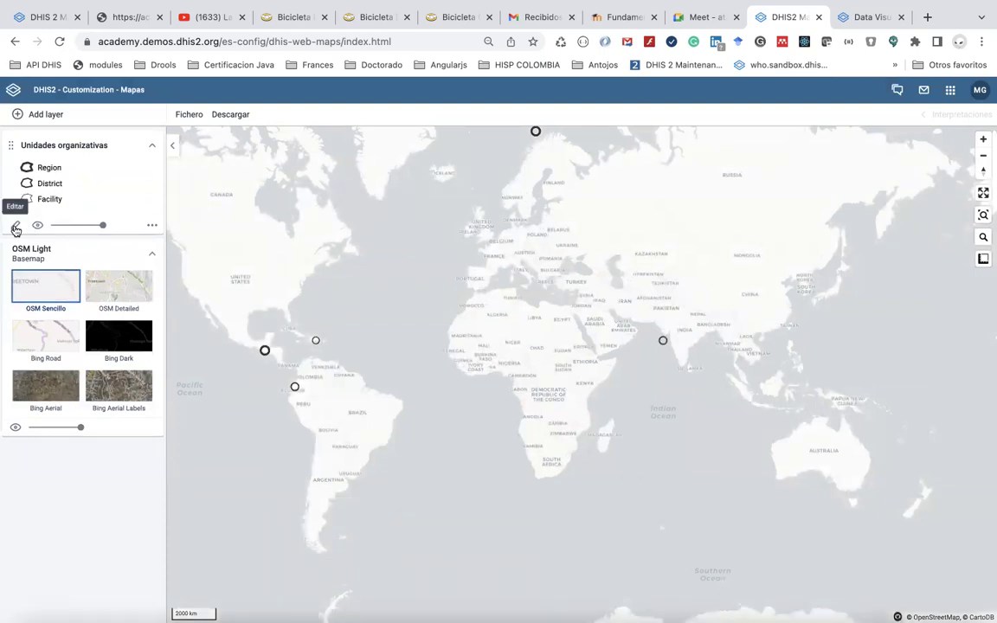
Remove the District and Region levels from the Unidades organizativas layer and update it
mouse_move(316, 341)
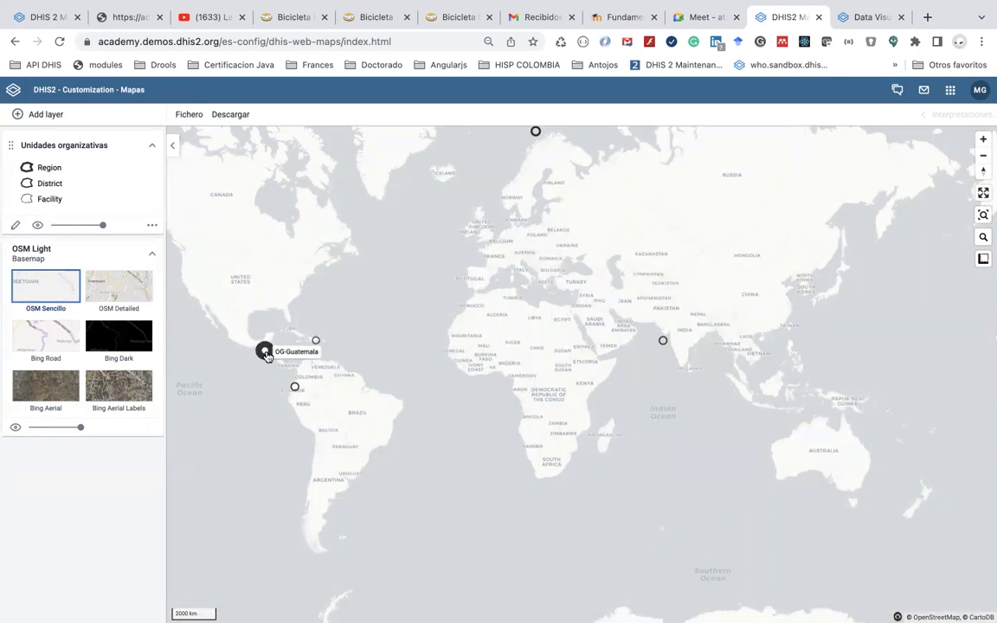
mouse_move(297, 390)
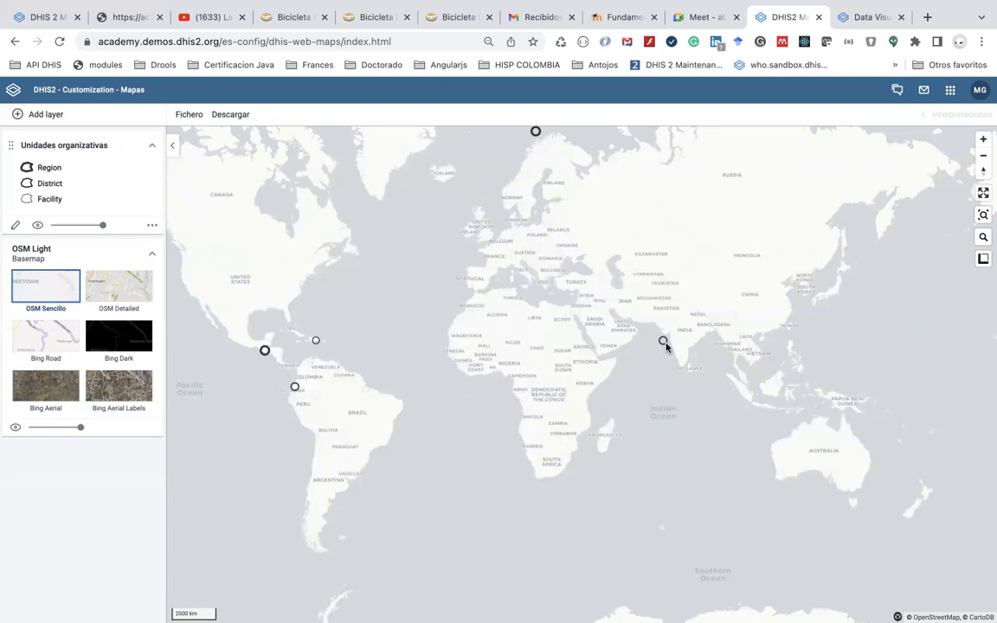
mouse_move(663, 342)
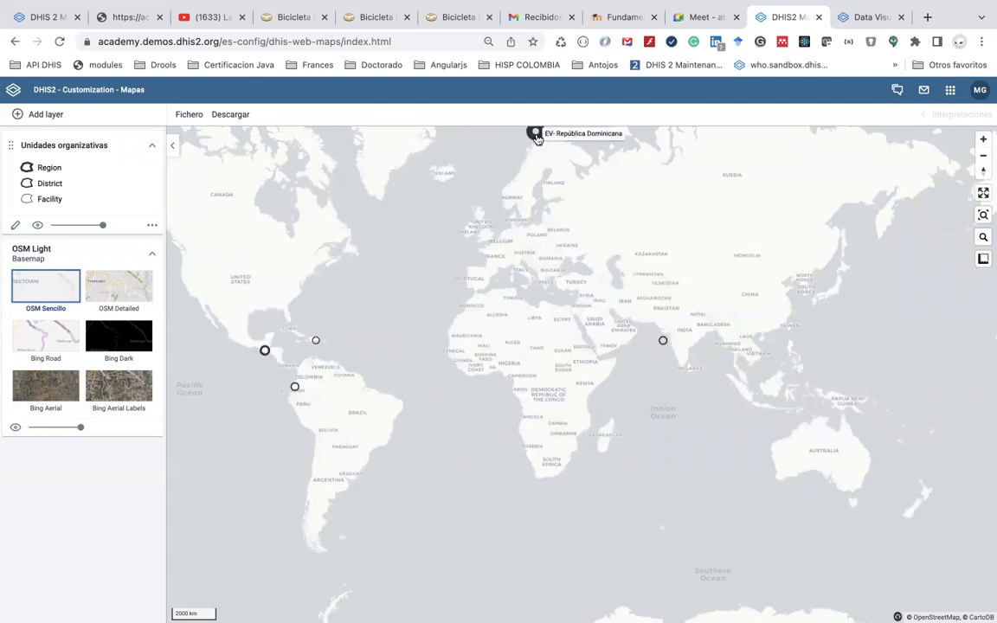
left_click(16, 225)
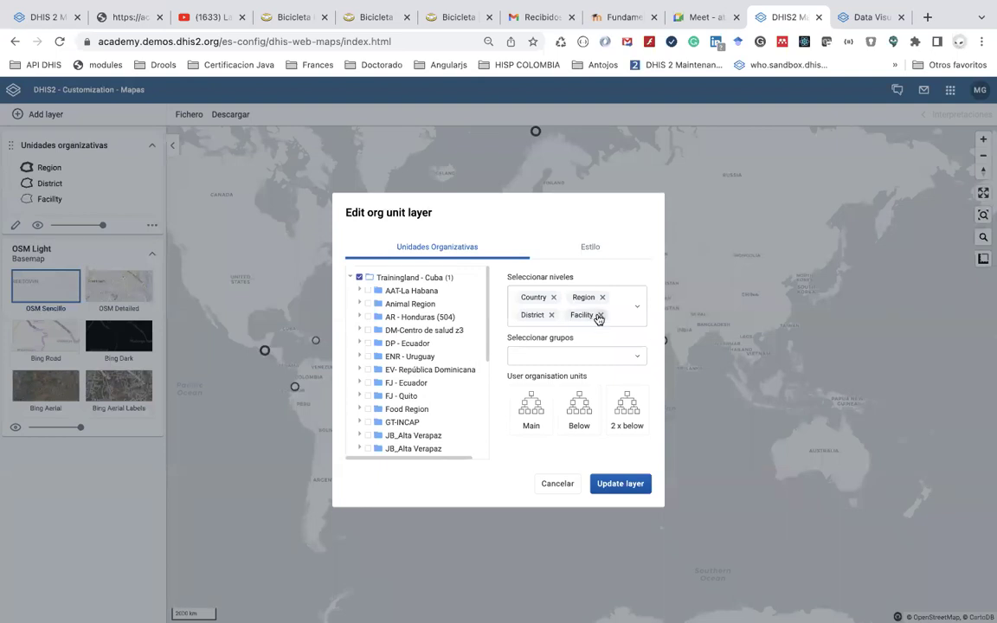
left_click(552, 315)
left_click(602, 297)
left_click(619, 483)
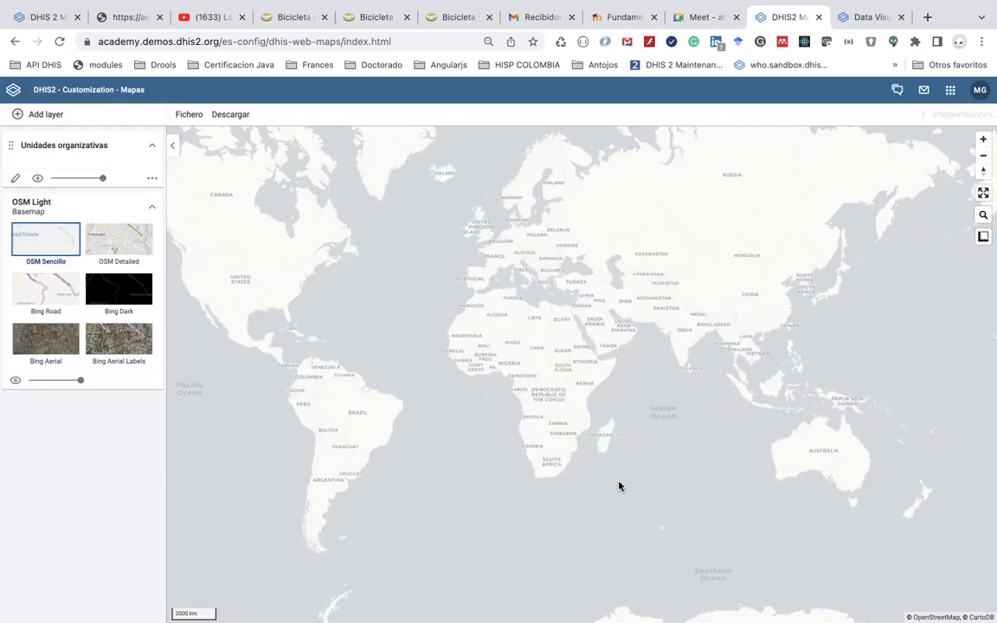
Add a Country-level Unidades organizativas layer for Trainingland - Cuba
left_click(48, 115)
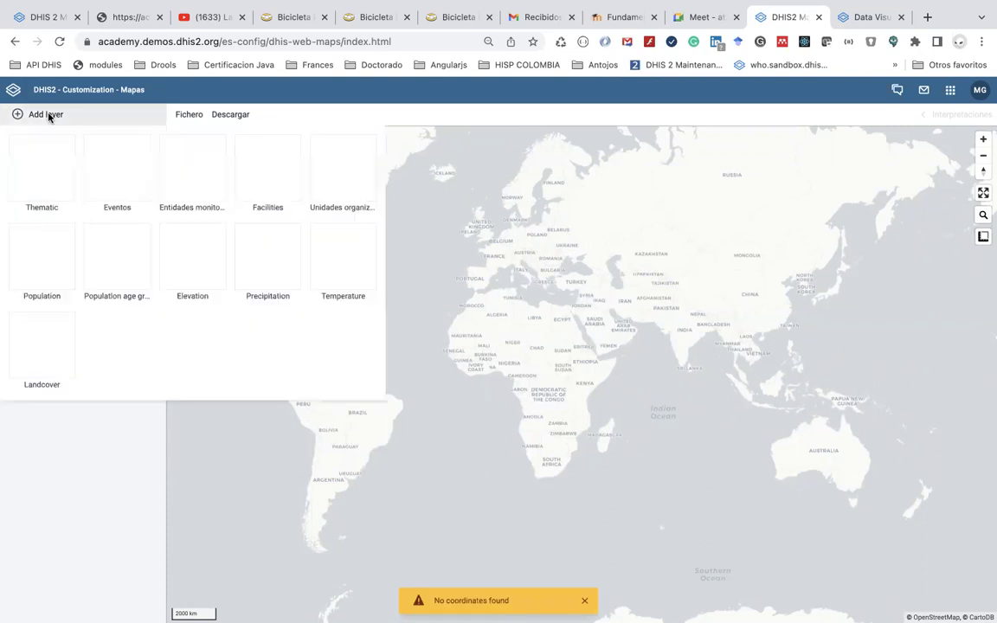
left_click(339, 173)
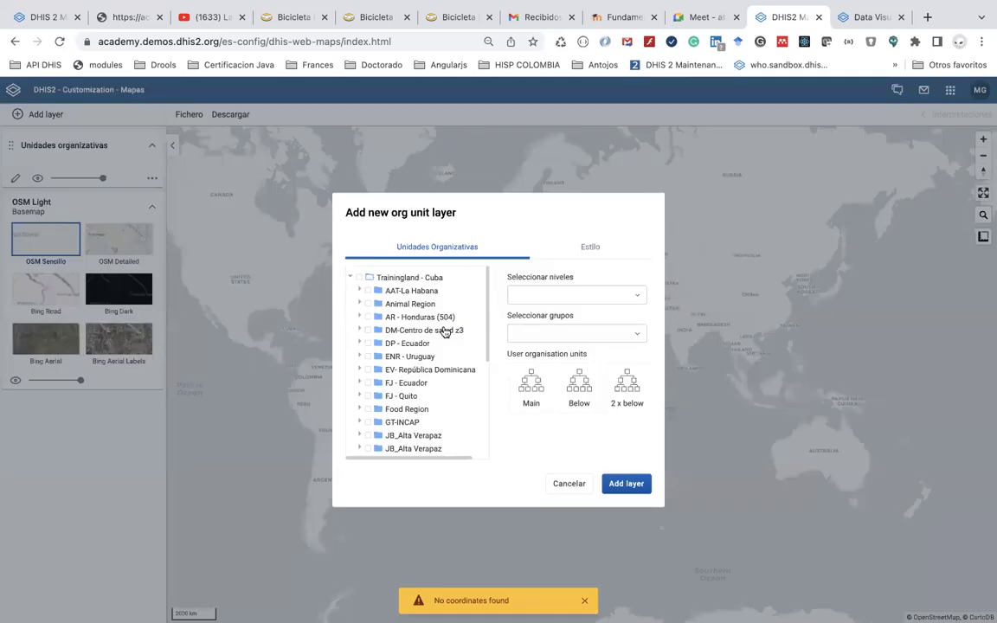
left_click(361, 279)
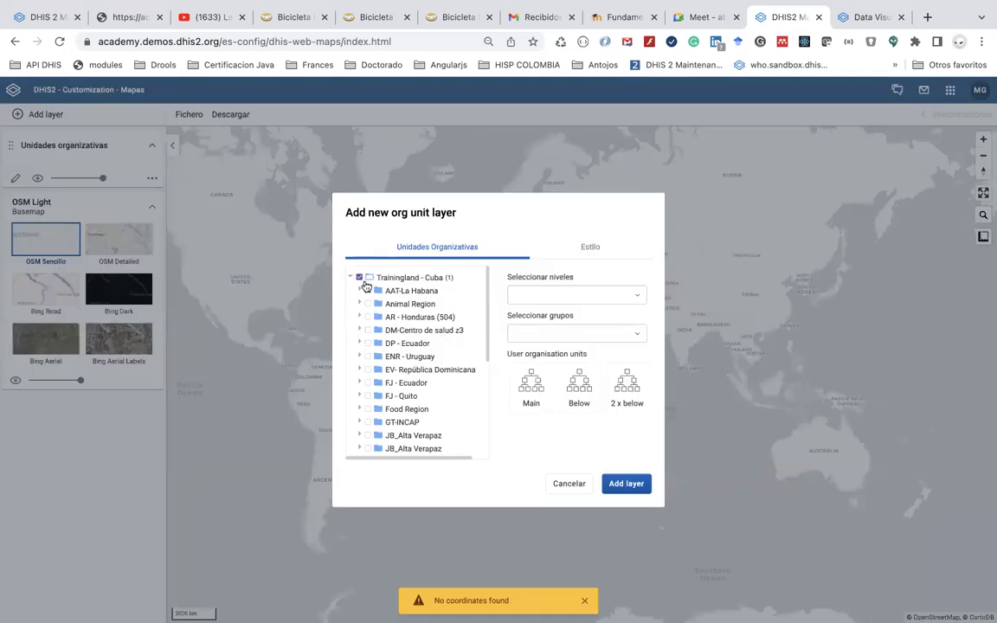
left_click(563, 303)
left_click(562, 319)
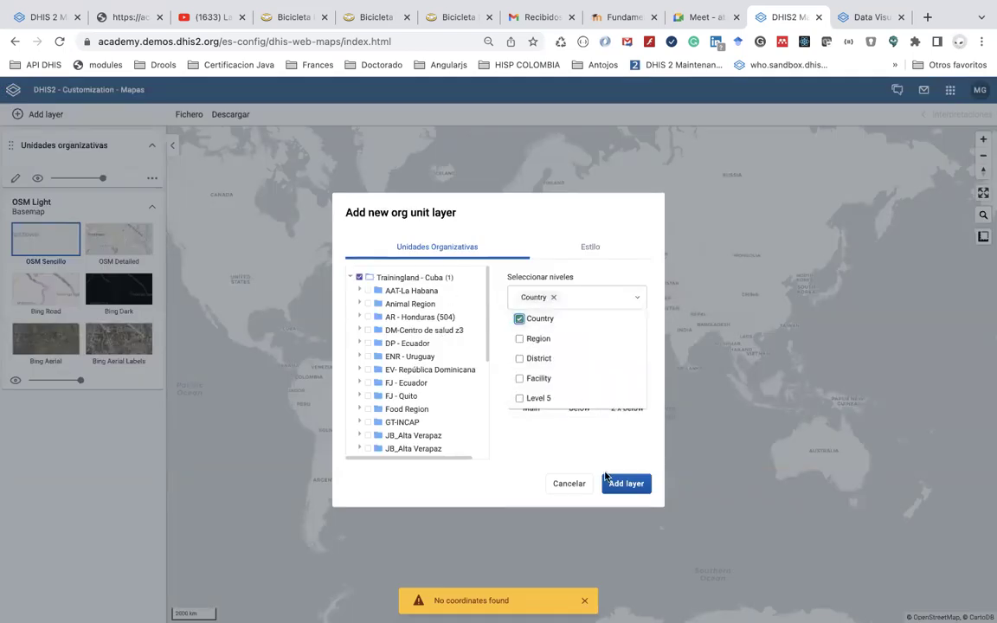
left_click(620, 490)
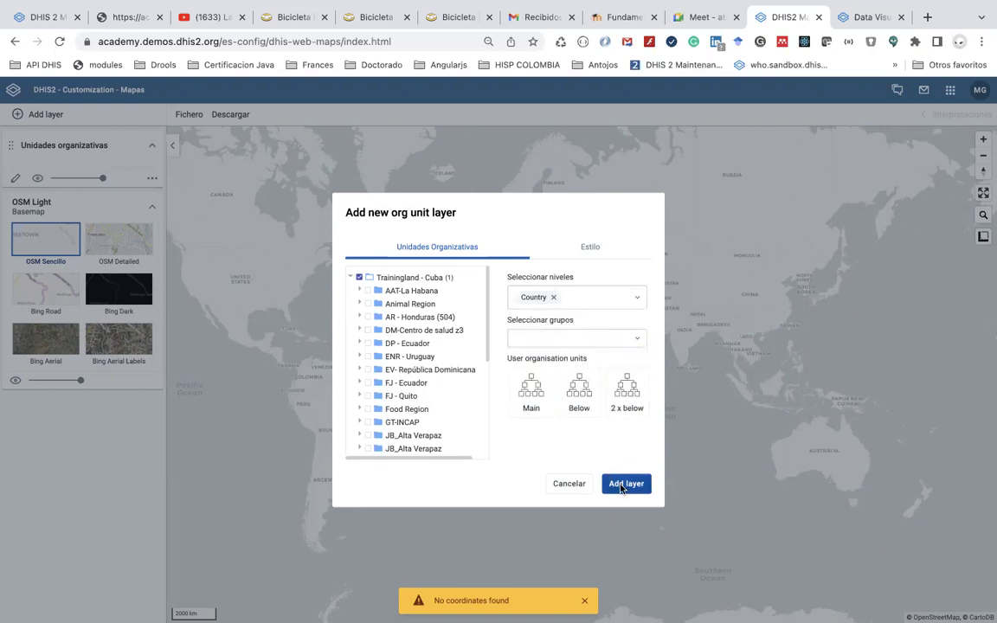
left_click(621, 490)
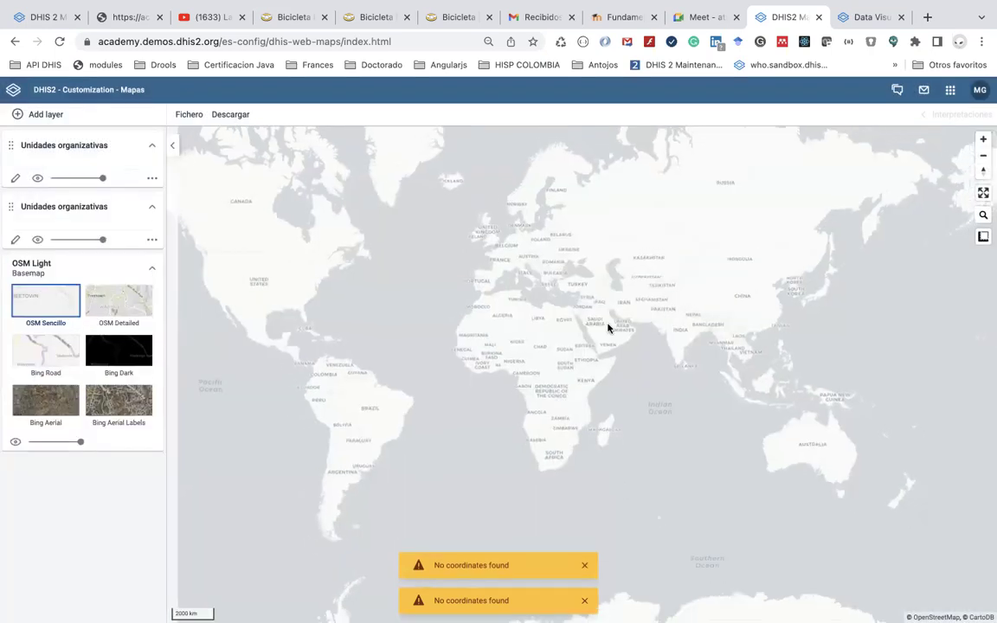
scroll(607, 327, "down", 2)
Add a Region-level Trainingland - Cuba org unit layer and inspect its Guatemala marker
left_click(48, 114)
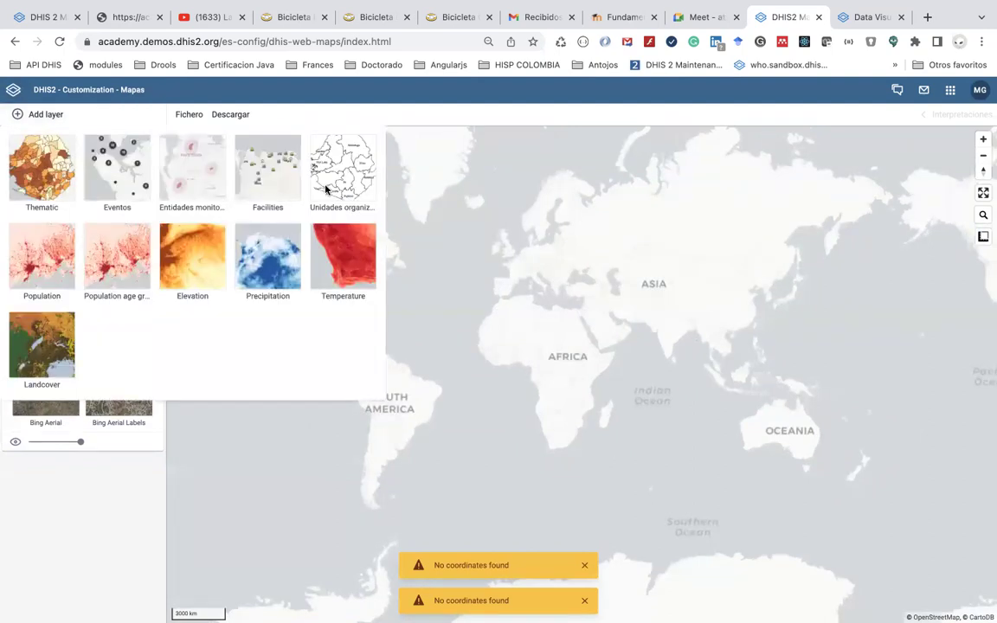
left_click(326, 189)
left_click(542, 294)
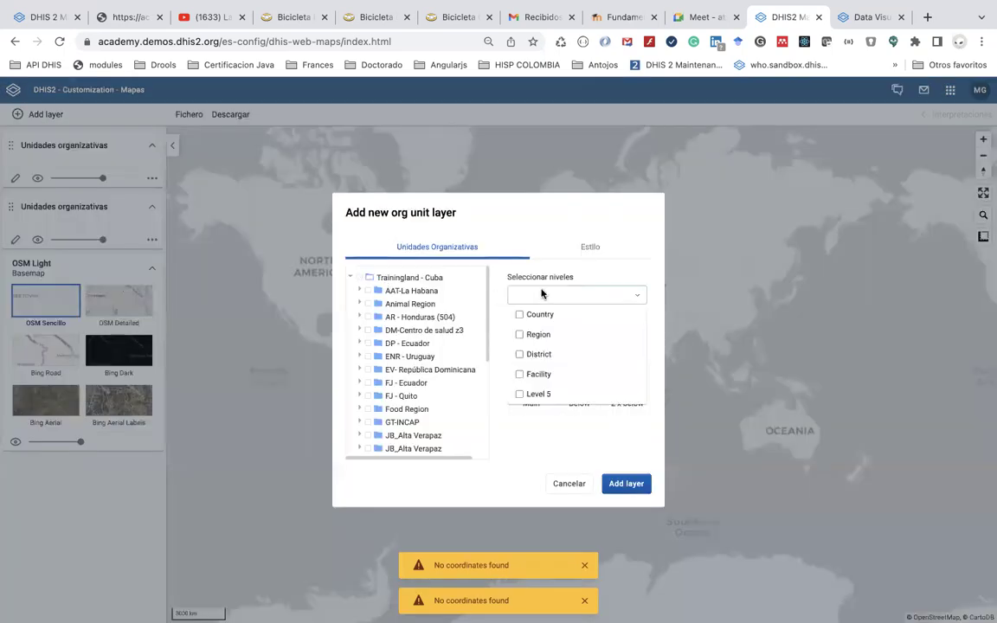
left_click(538, 335)
left_click(621, 483)
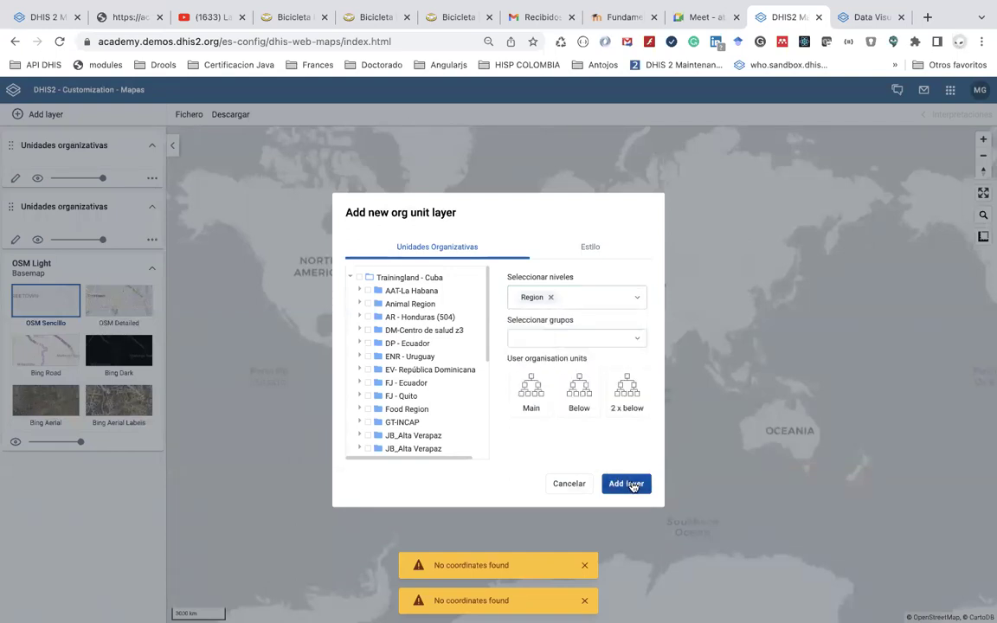
left_click(359, 277)
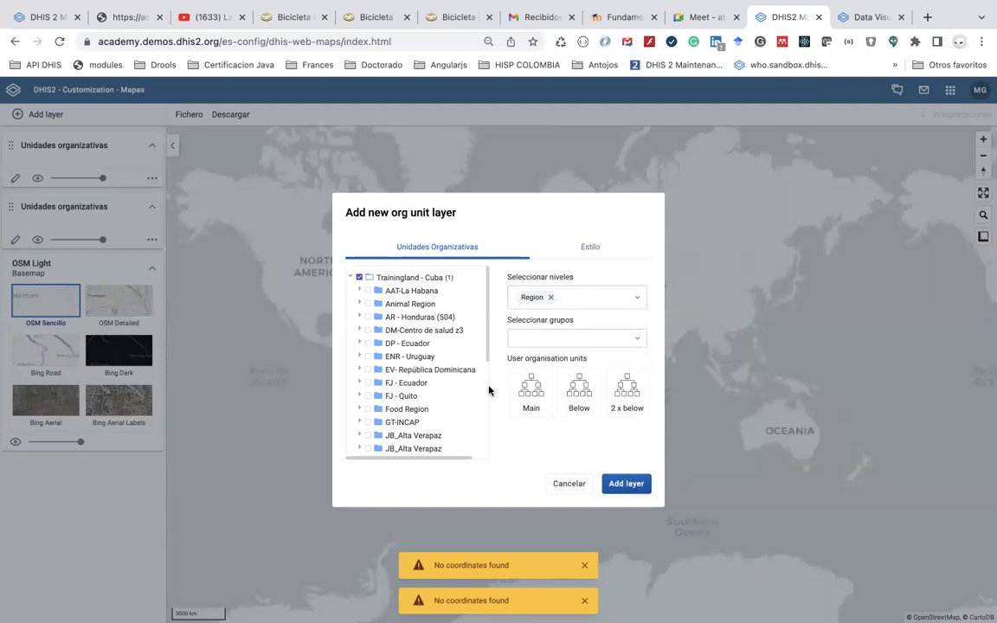
left_click(625, 482)
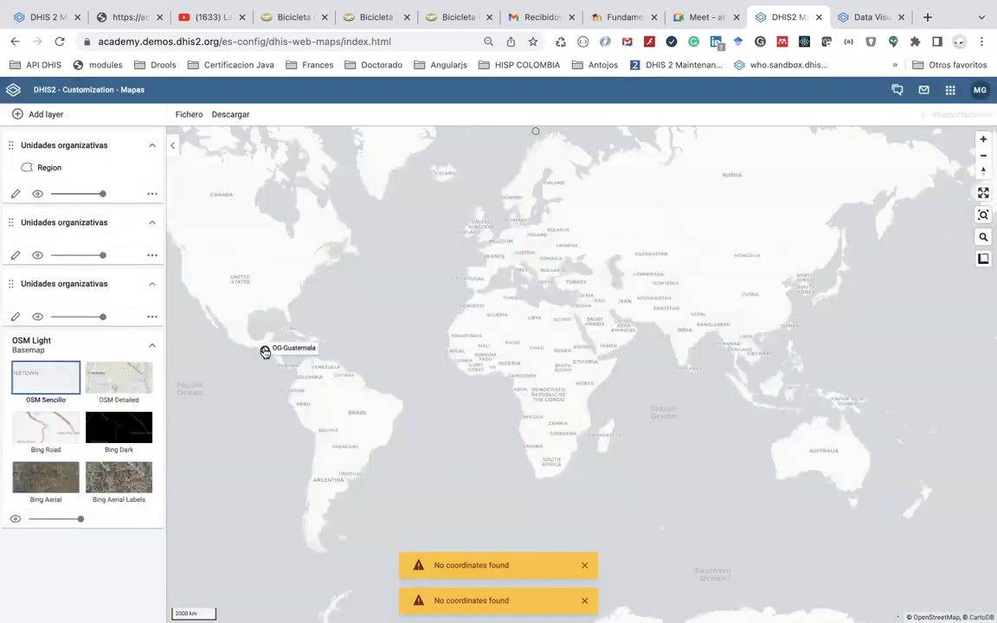
left_click(265, 351)
left_click(350, 336)
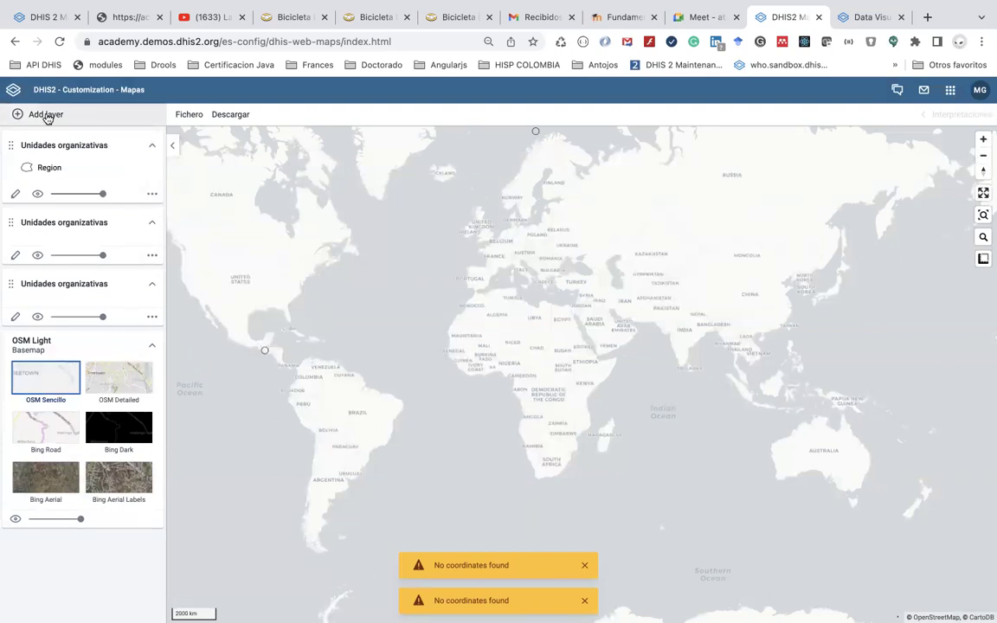
left_click(45, 115)
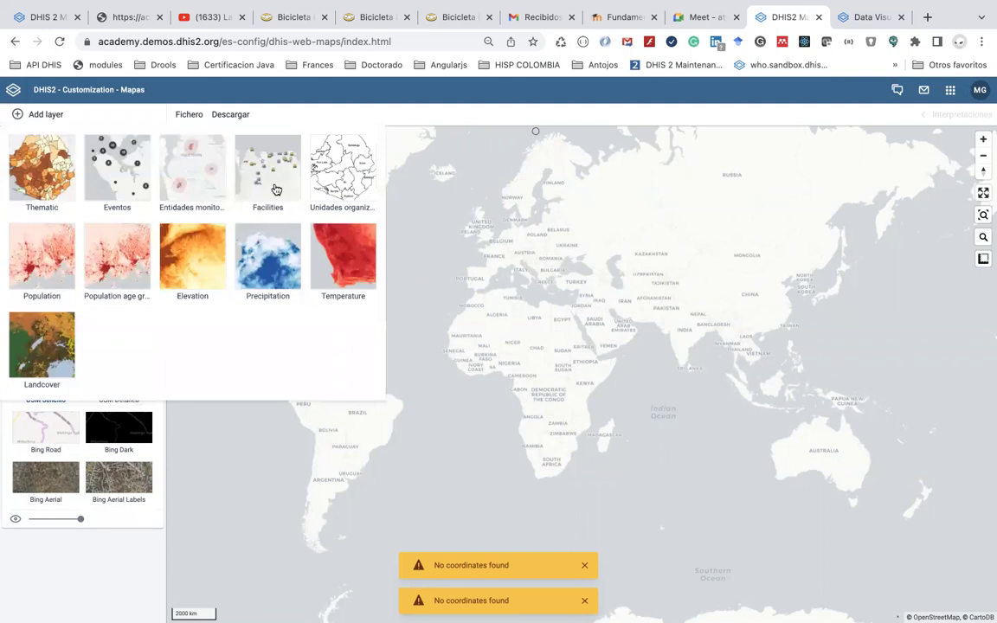
Start a thematic layer, look over its item types, and cancel it unchanged
left_click(55, 140)
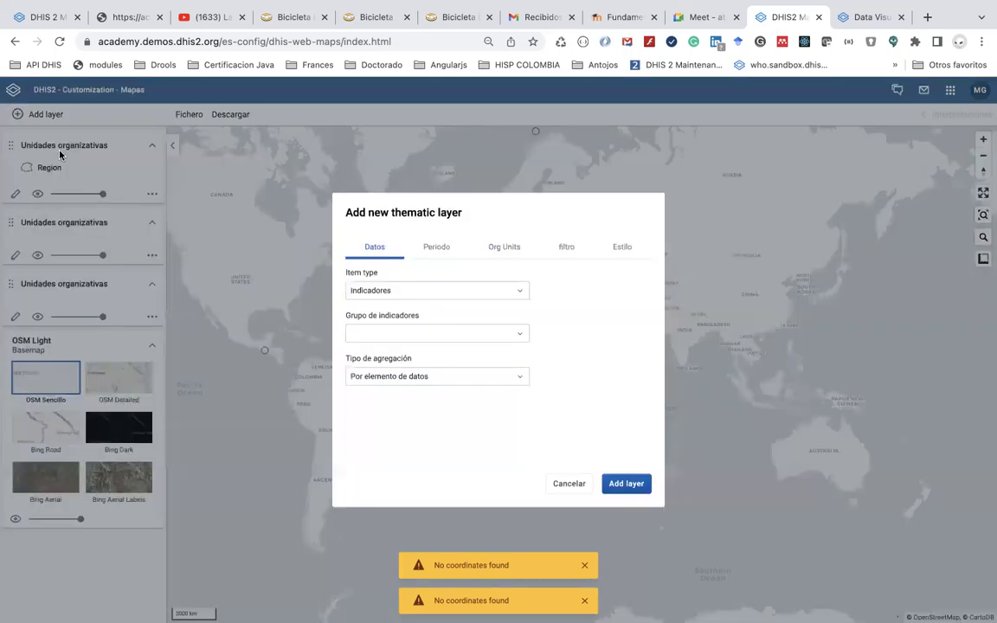
left_click(391, 289)
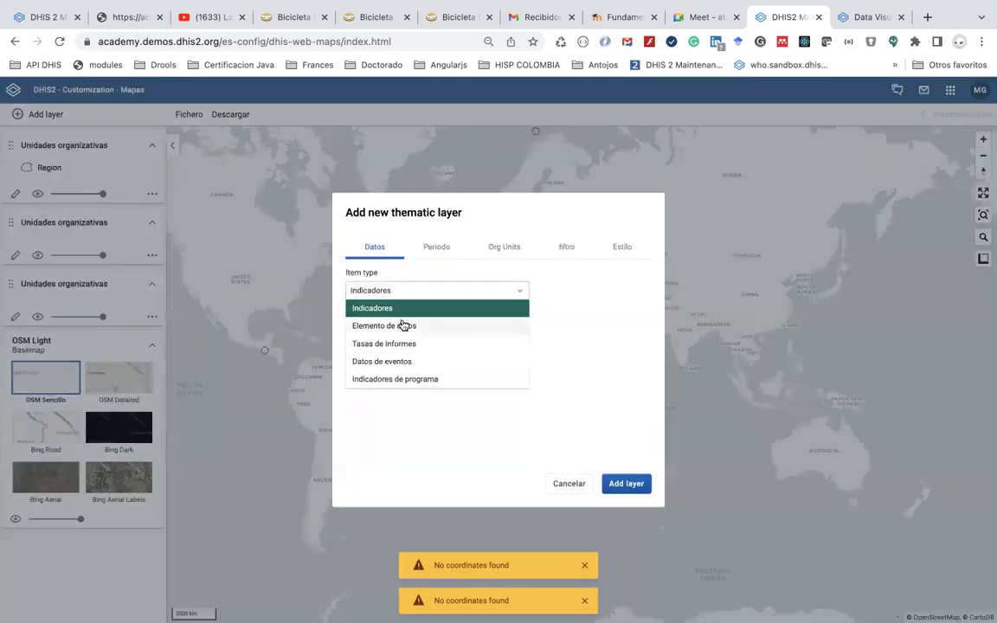
left_click(474, 423)
left_click(568, 483)
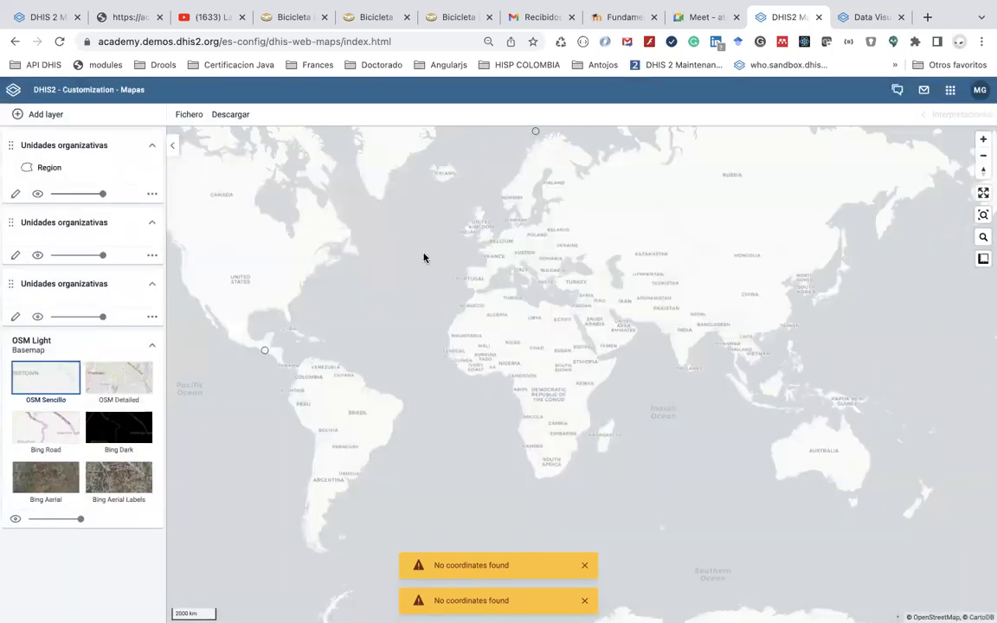
Dismiss the No coordinates found warning and briefly check the DHIS2 apps menu
left_click(584, 564)
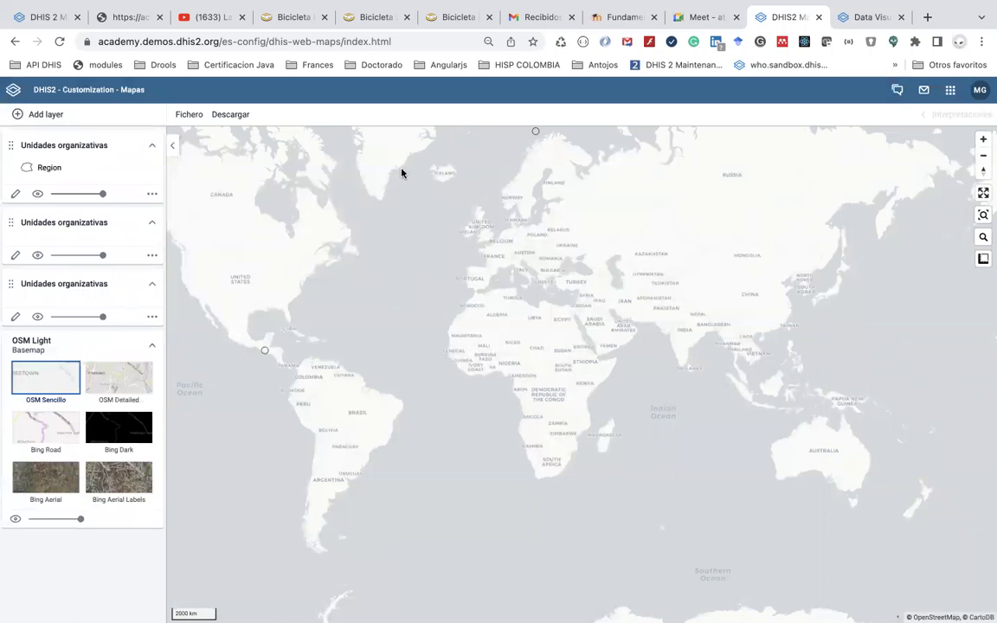
left_click(948, 95)
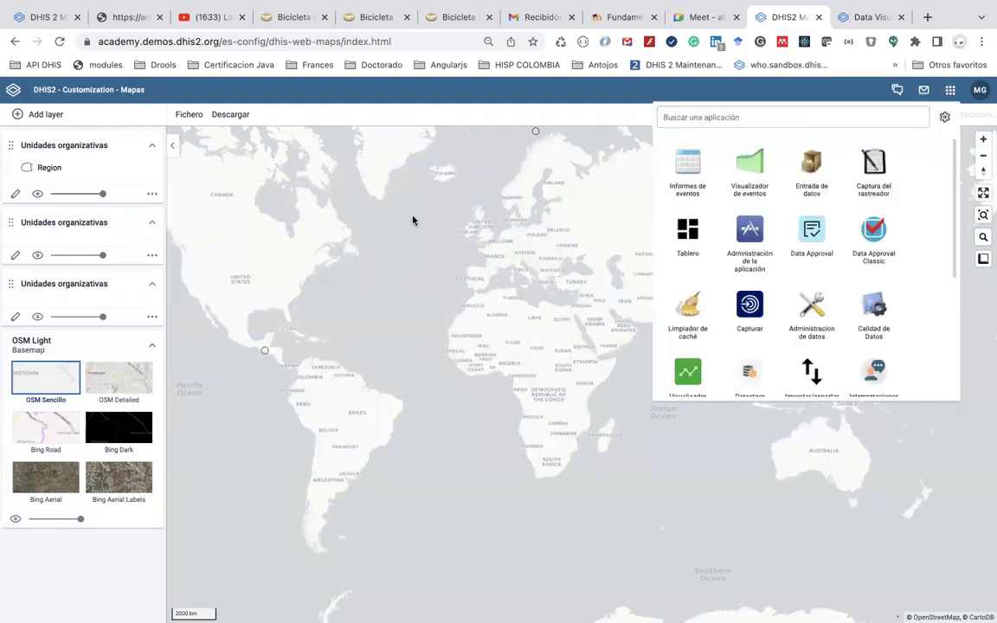
left_click(370, 193)
left_click(40, 115)
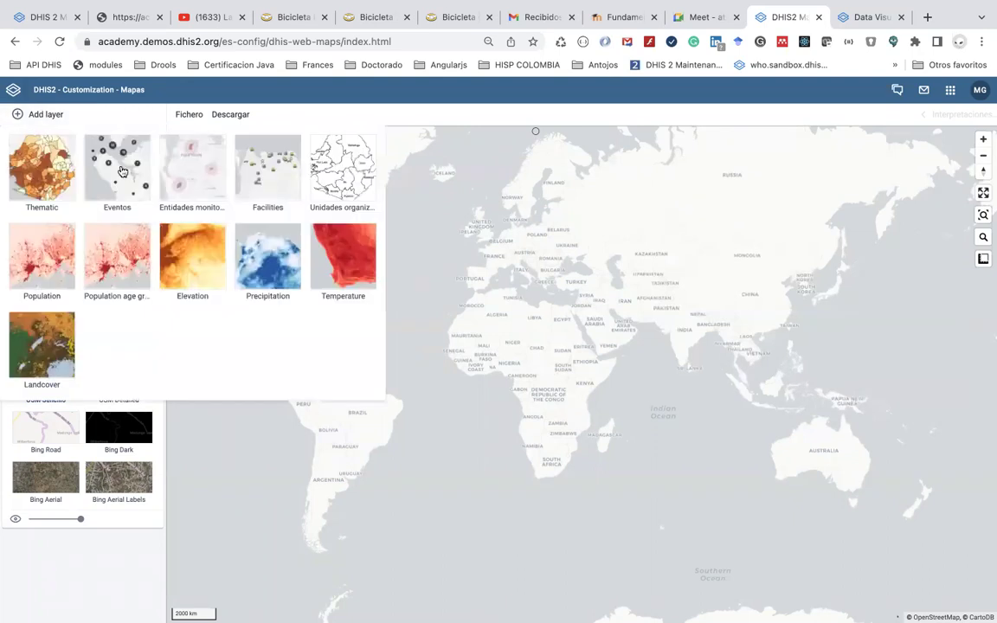
Start an event layer for the JM - Prevención de Malaria program
left_click(118, 169)
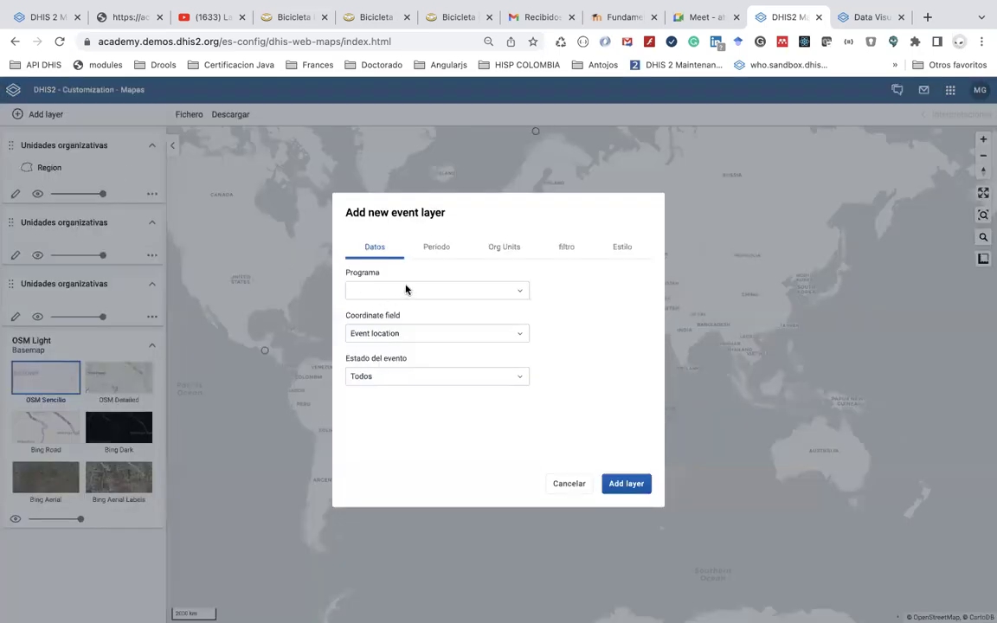
left_click(405, 290)
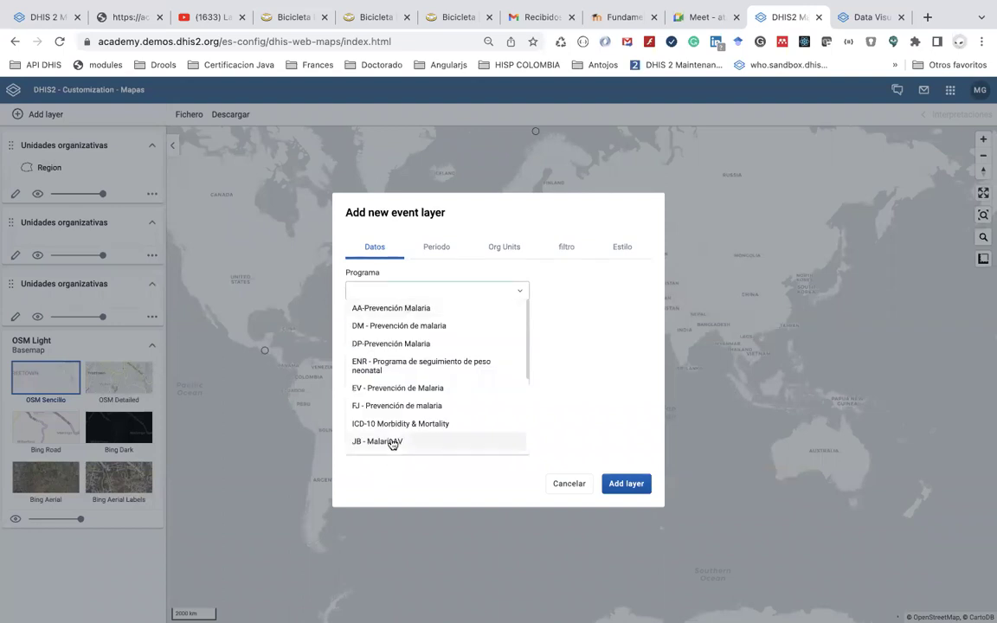
scroll(392, 442, "down", 2)
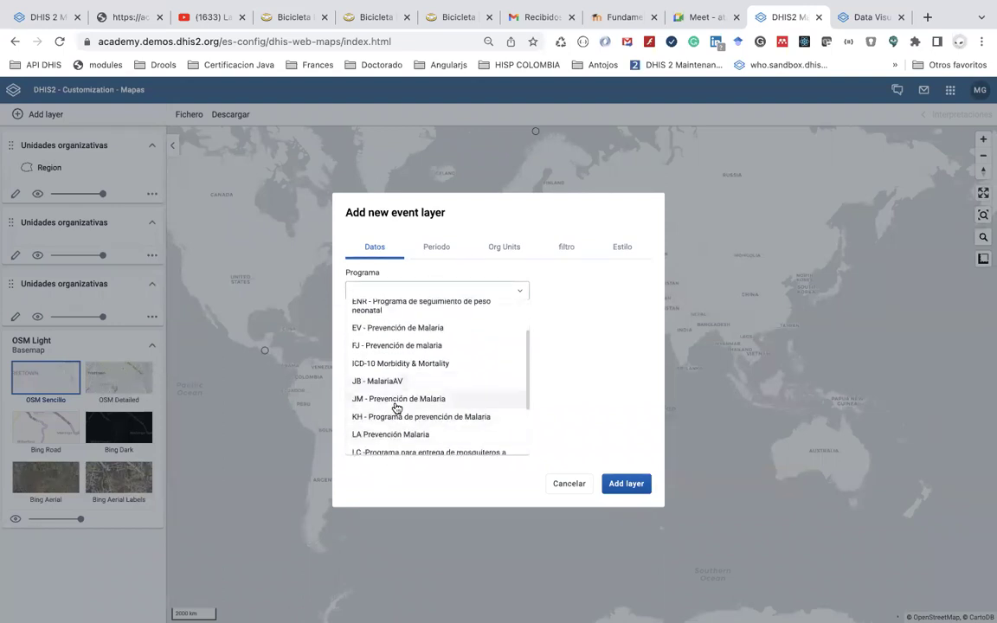
scroll(395, 403, "down", 1)
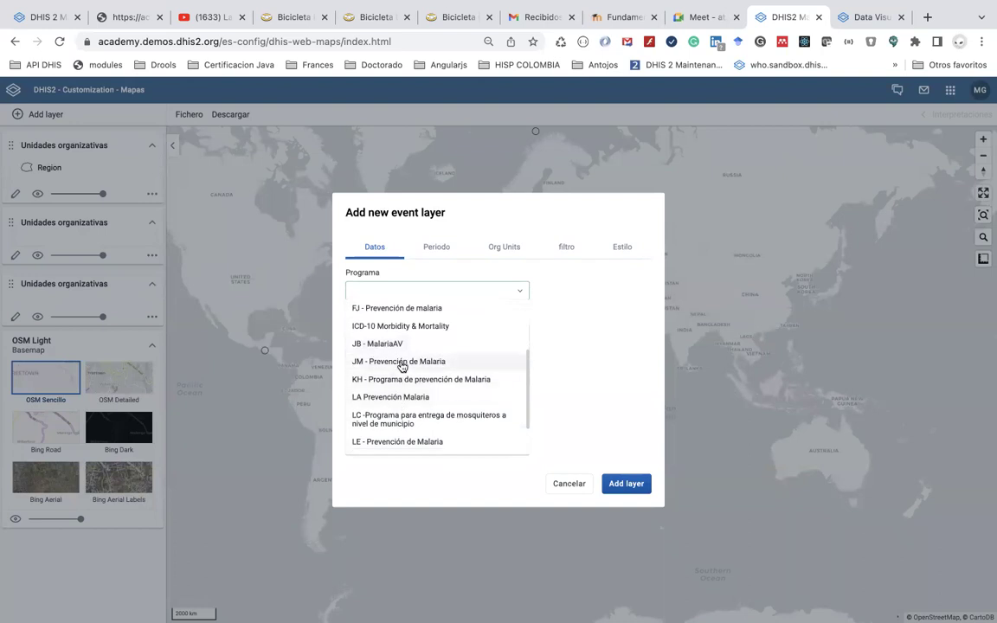
left_click(401, 365)
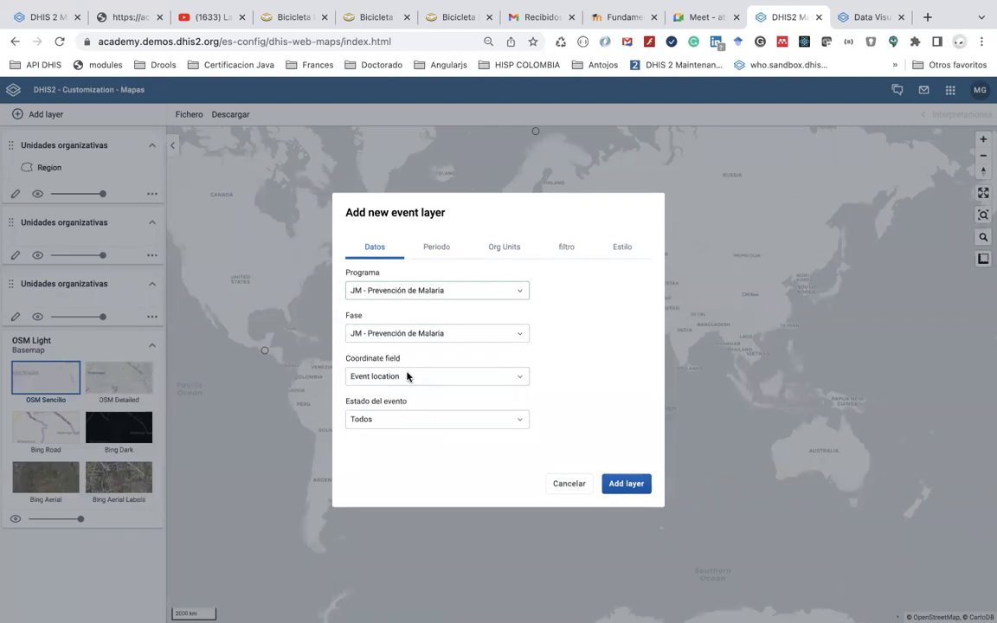
Keep the program stage, Event location coordinates and all event statuses (Todos)
left_click(406, 375)
left_click(407, 375)
left_click(430, 332)
left_click(430, 331)
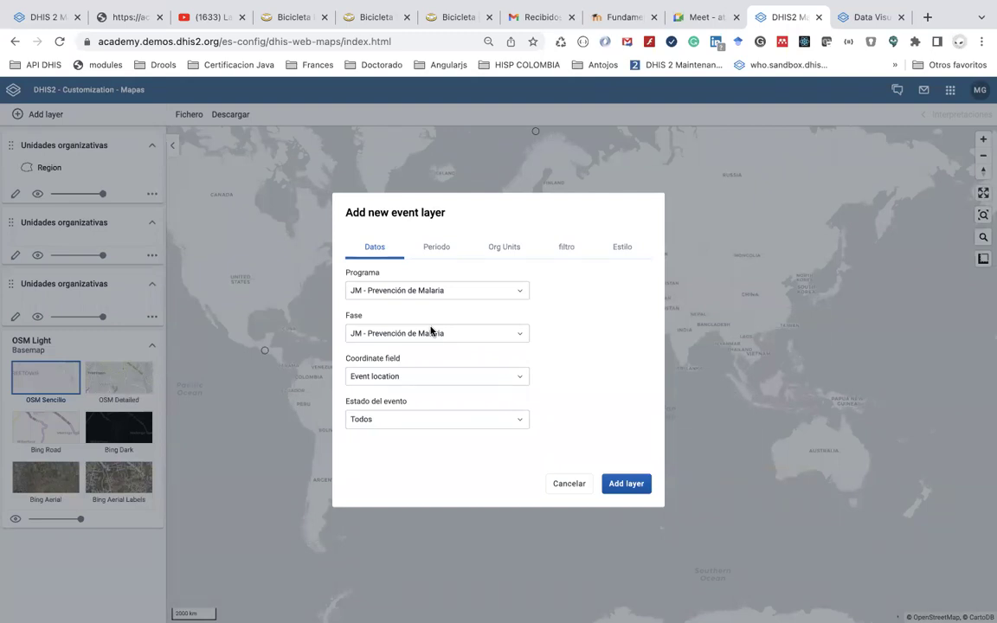
left_click(432, 375)
left_click(432, 376)
left_click(432, 376)
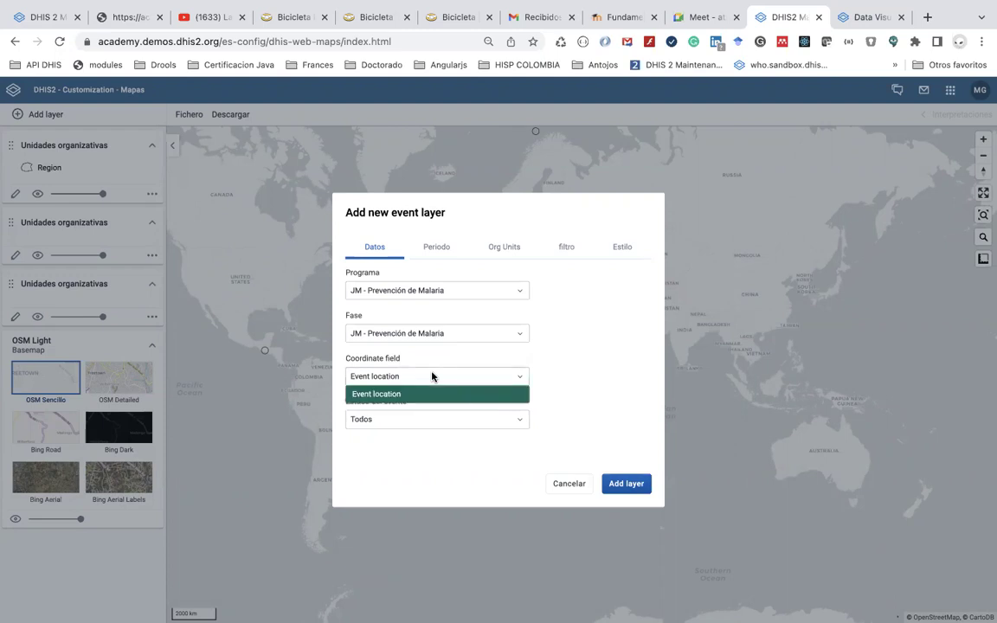
left_click(538, 371)
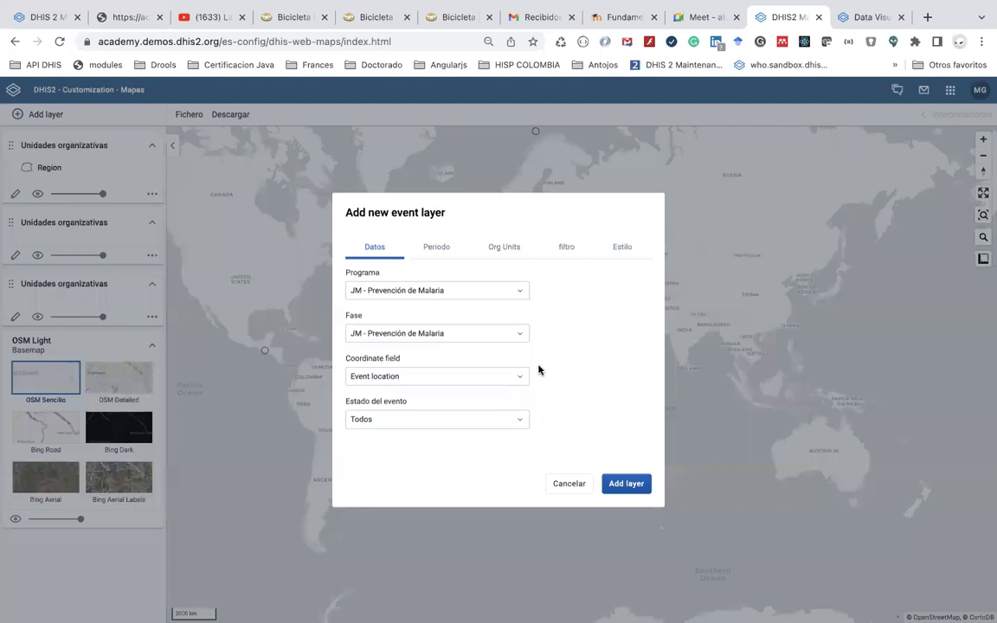
left_click(473, 421)
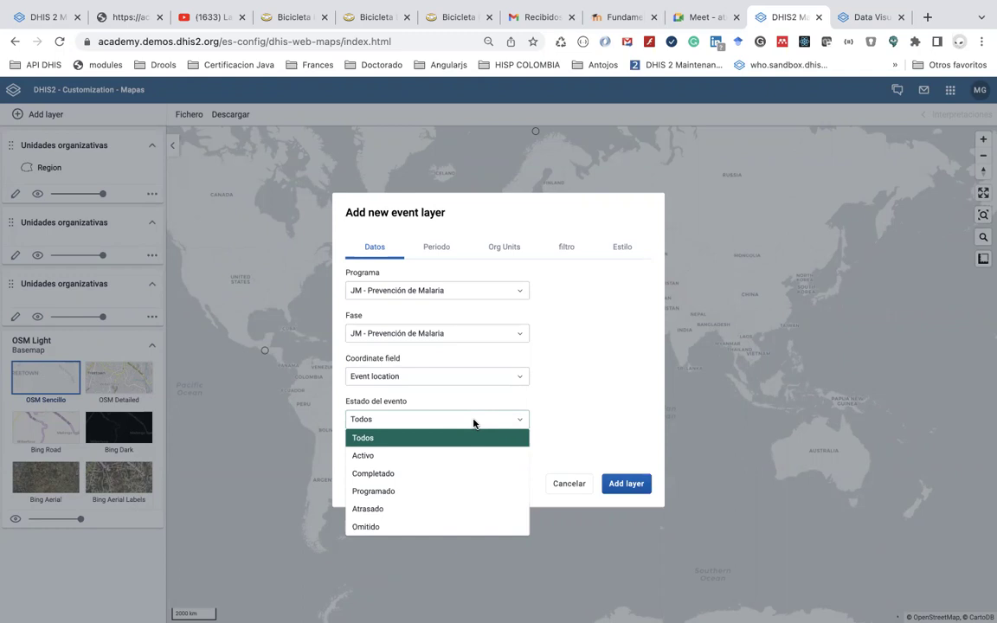
left_click(562, 414)
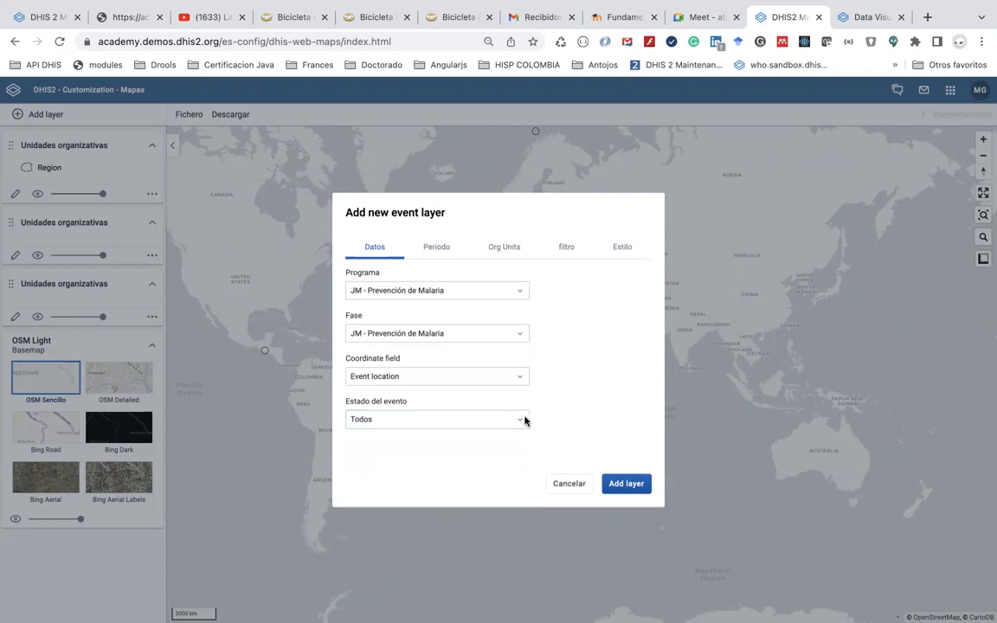
Change the event layer's period from Últimos 12 meses to Este año
left_click(442, 256)
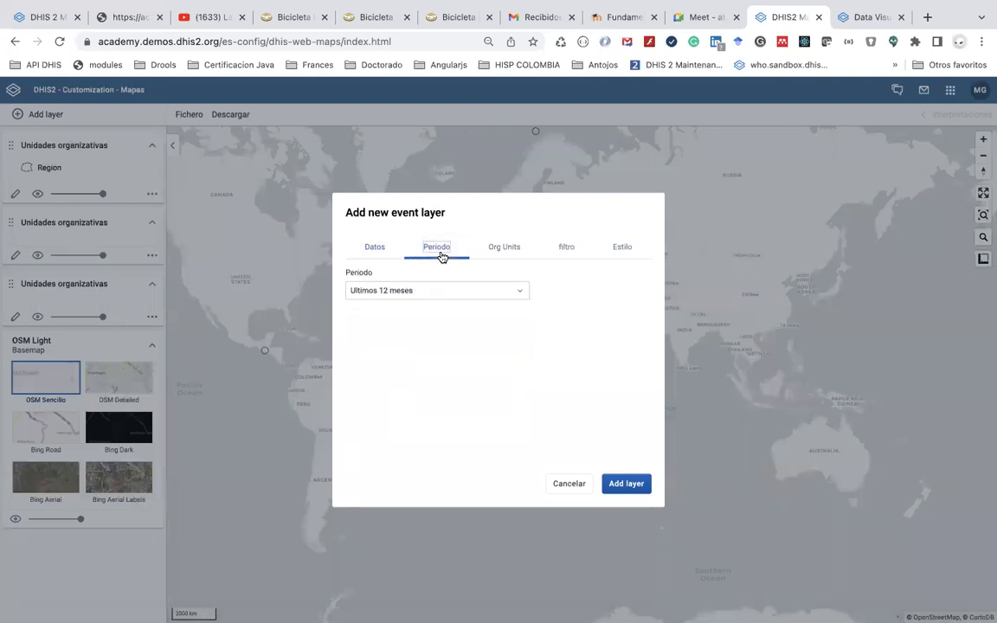
left_click(437, 290)
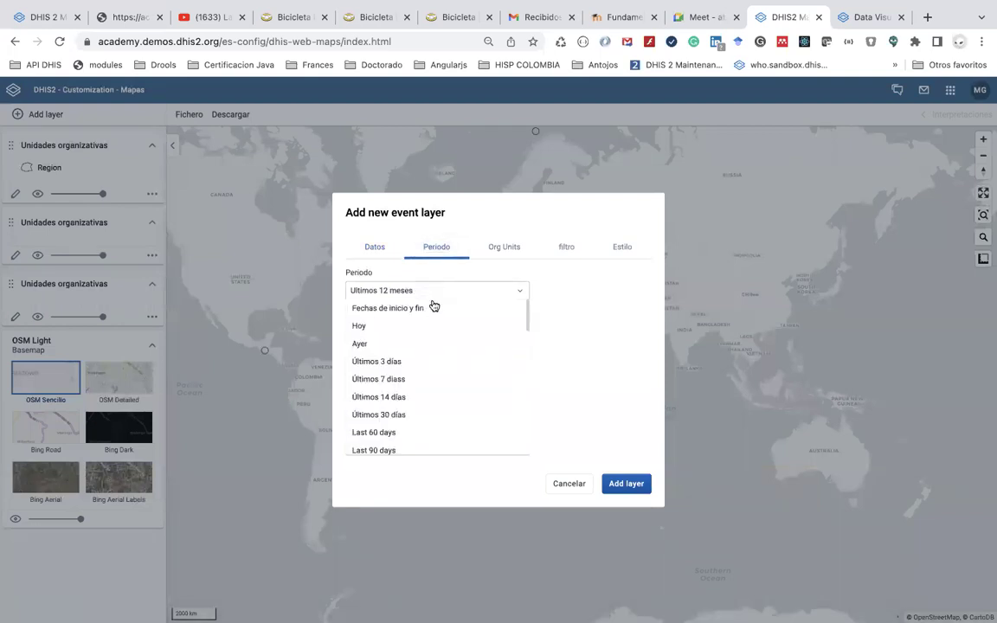
scroll(438, 362, "down", 3)
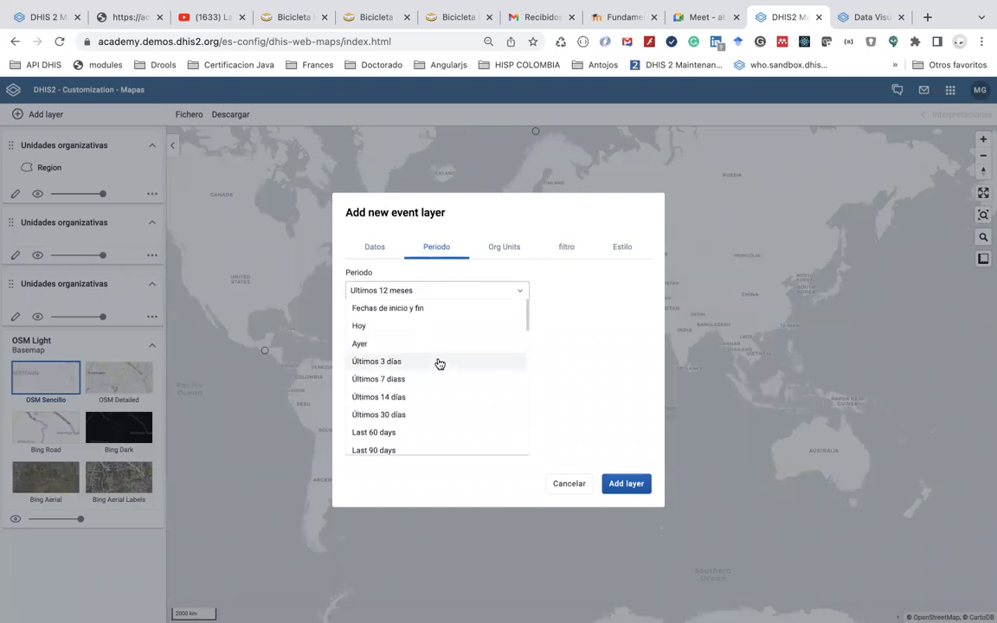
scroll(438, 364, "down", 1)
scroll(438, 363, "up", 5)
scroll(443, 388, "down", 3)
scroll(443, 388, "down", 8)
scroll(443, 389, "down", 5)
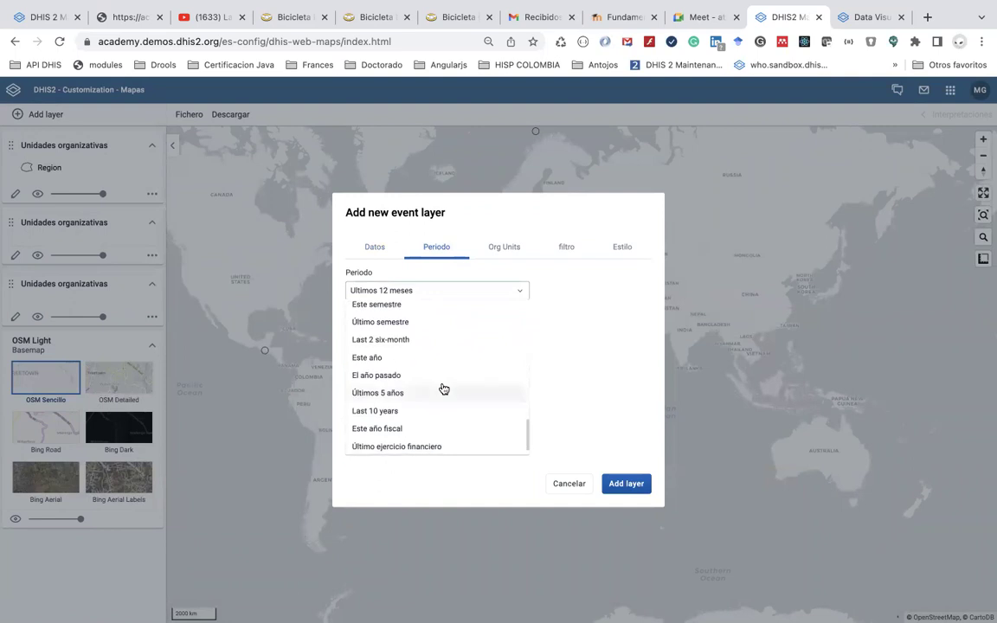
left_click(429, 361)
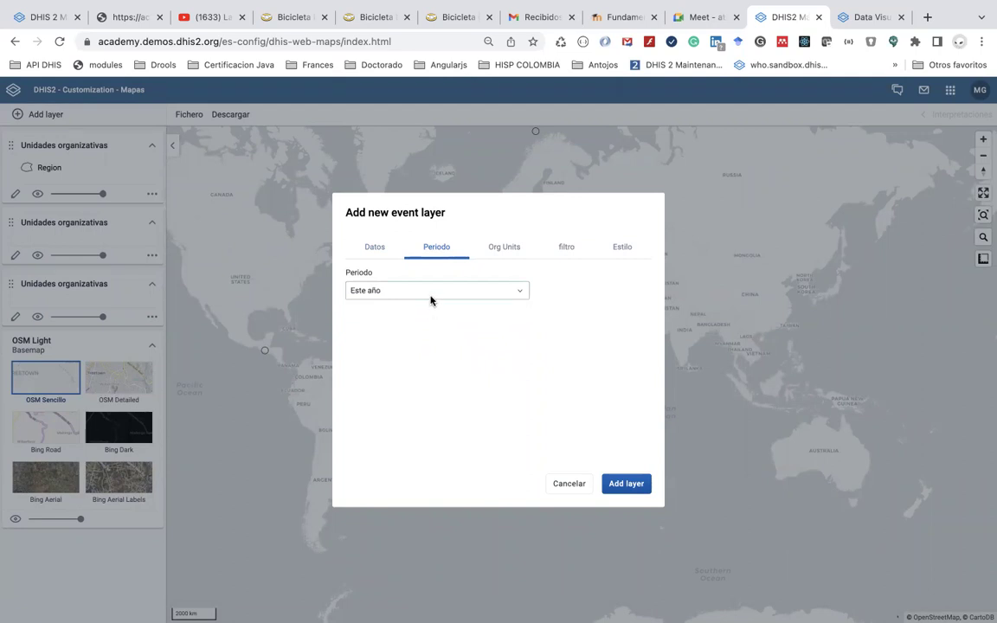
left_click(431, 294)
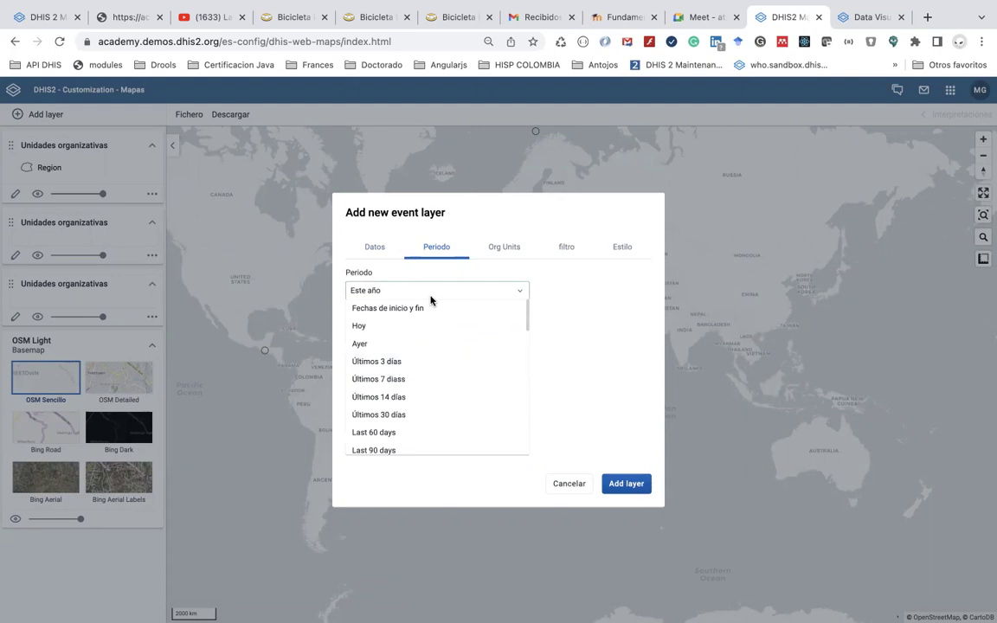
left_click(430, 295)
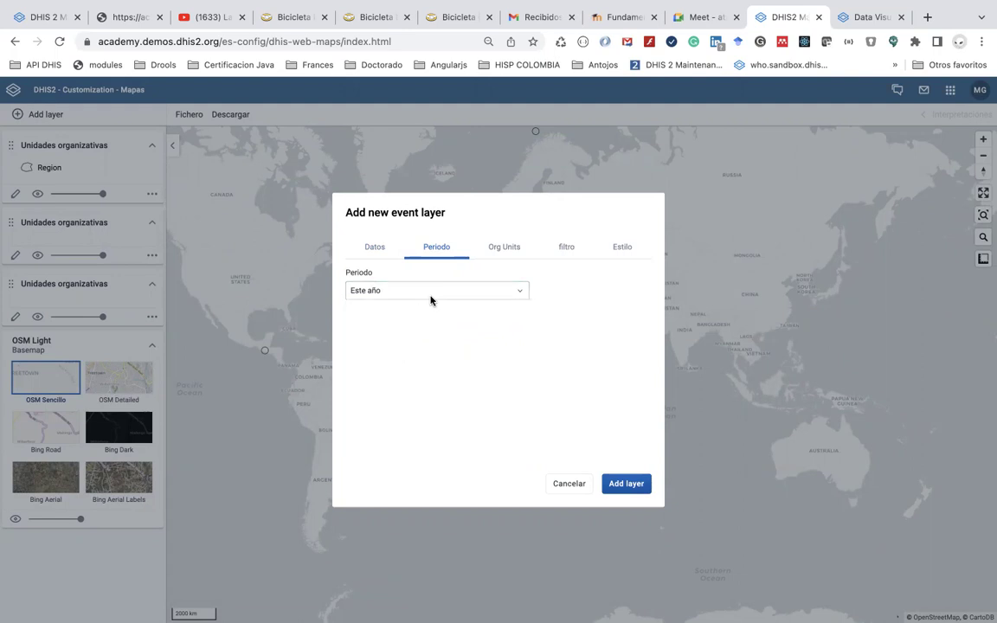
left_click(510, 250)
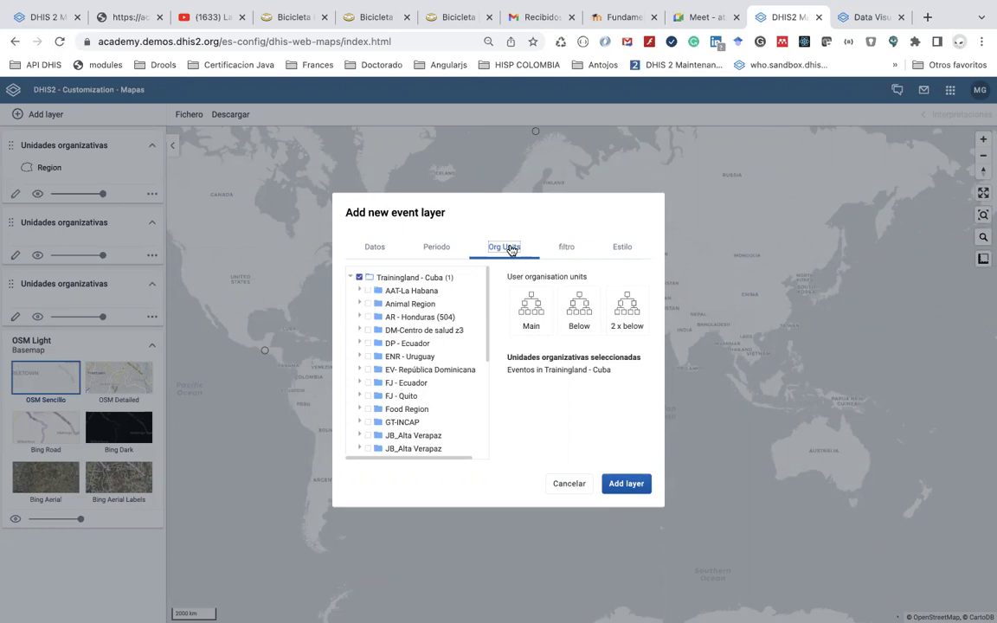
Replace Trainingland - Cuba with LE - Ecuador and MG - Colombia, then add the event layer
left_click(360, 279)
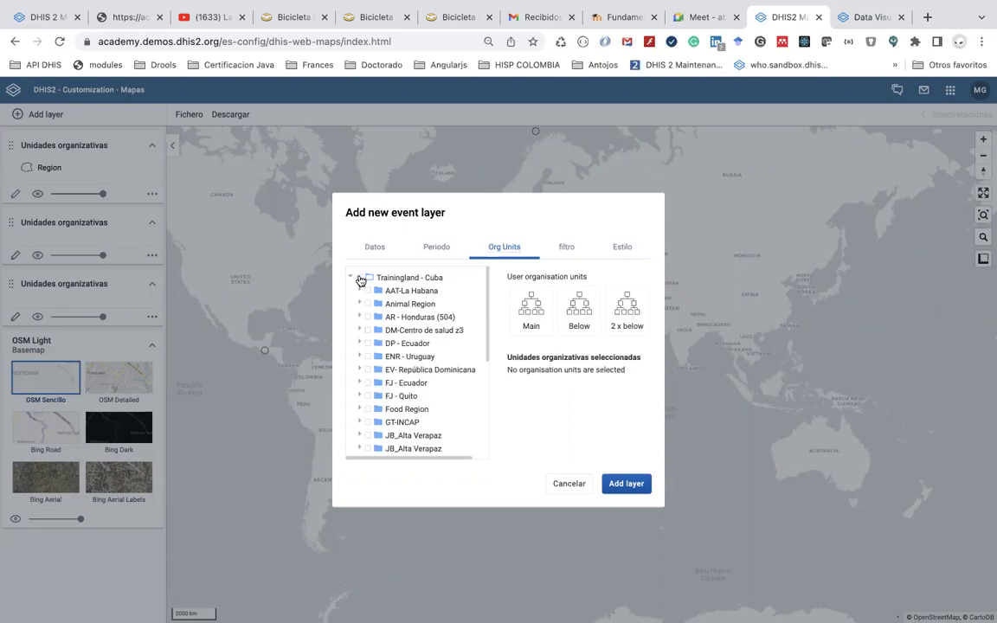
scroll(410, 378, "down", 3)
scroll(412, 378, "down", 1)
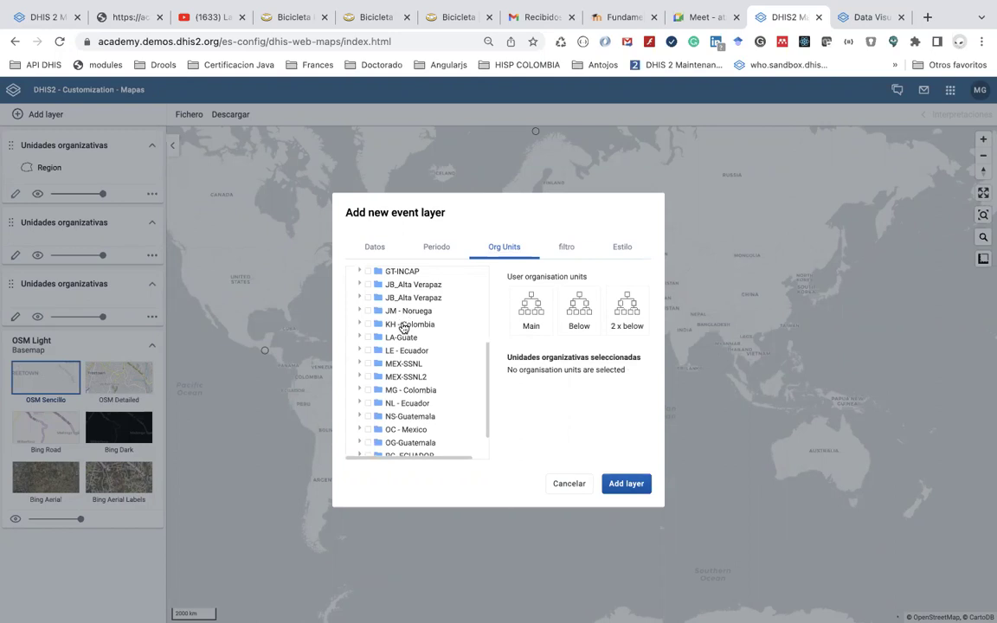
left_click(408, 352)
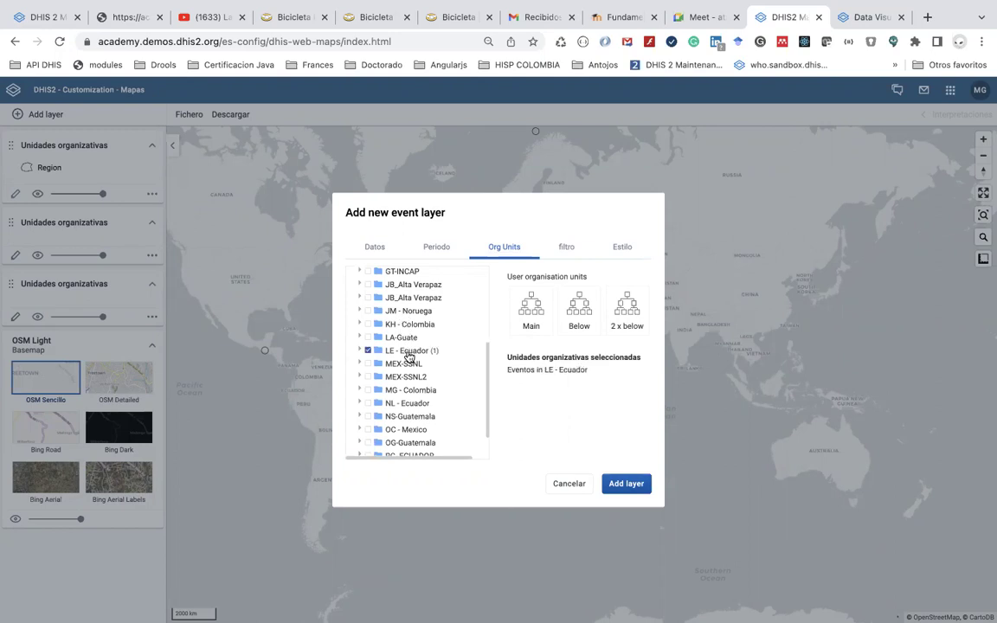
scroll(412, 404, "down", 1)
scroll(412, 404, "up", 1)
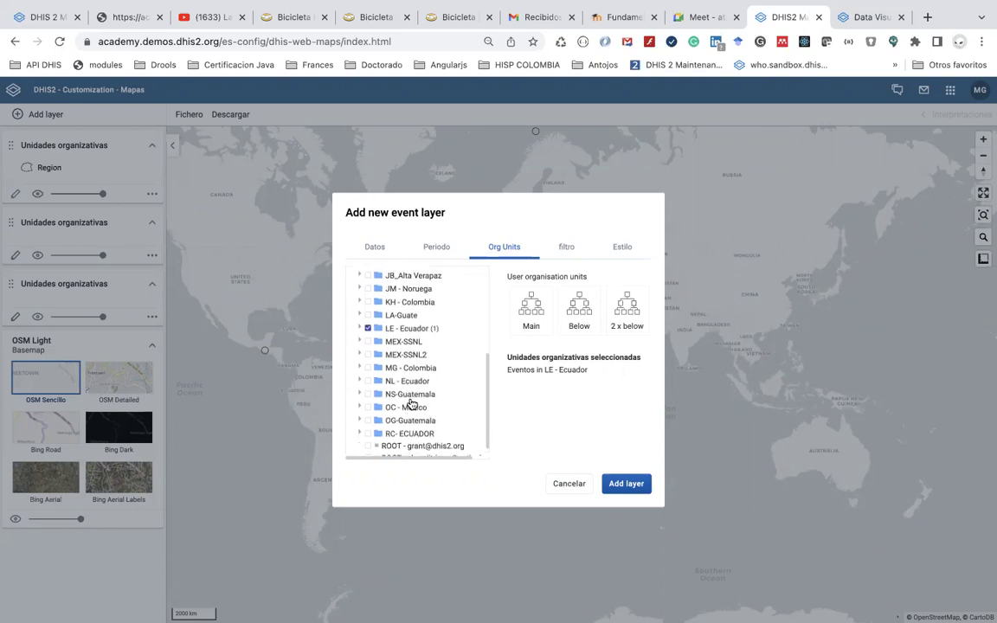
left_click(368, 368)
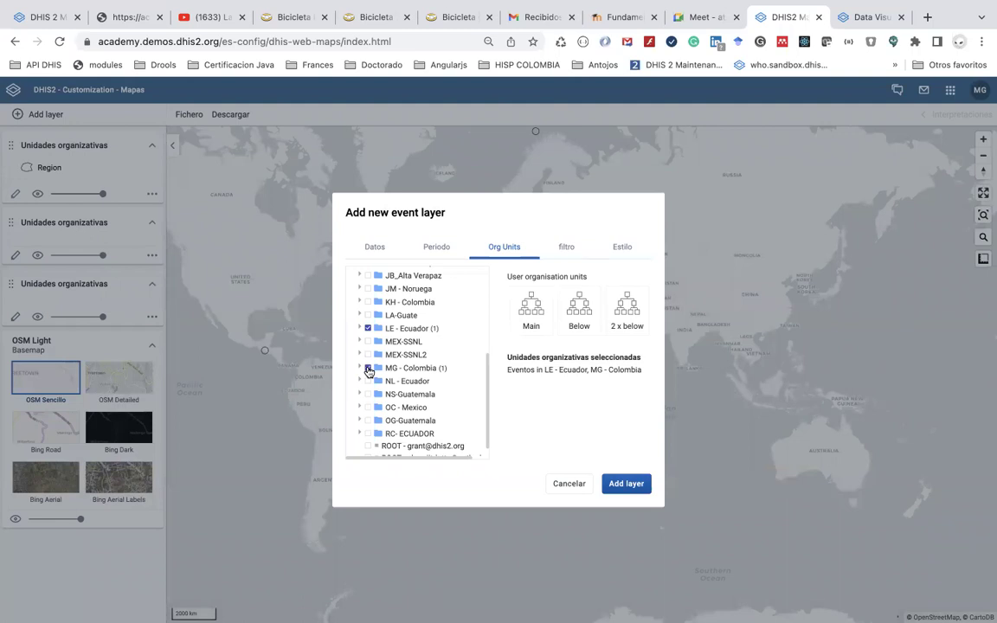
left_click(626, 487)
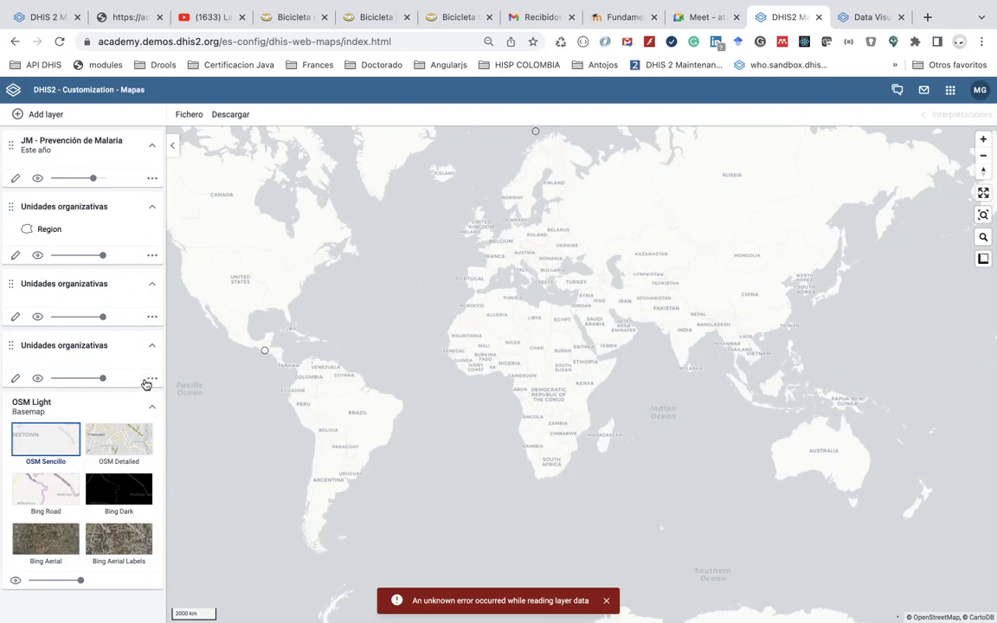
Delete each of the three Unidades organizativas layers through its More actions menu
left_click(152, 378)
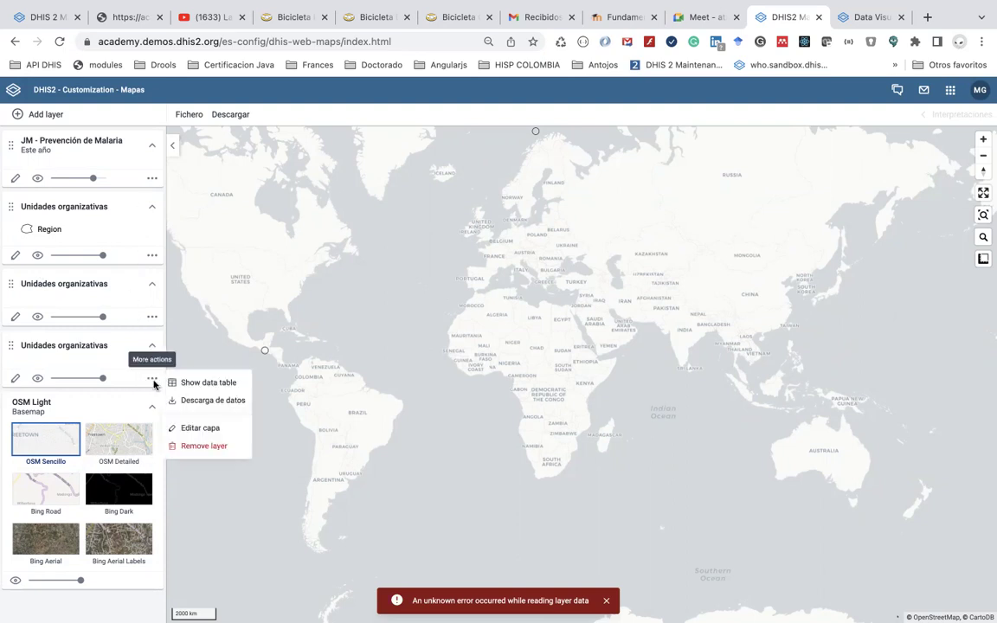
left_click(197, 447)
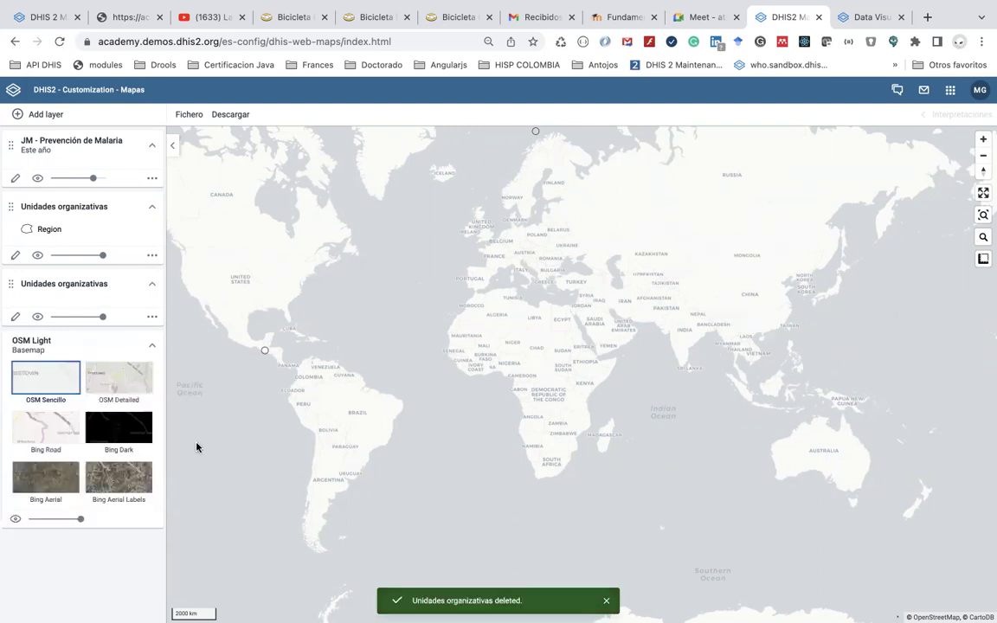
left_click(153, 319)
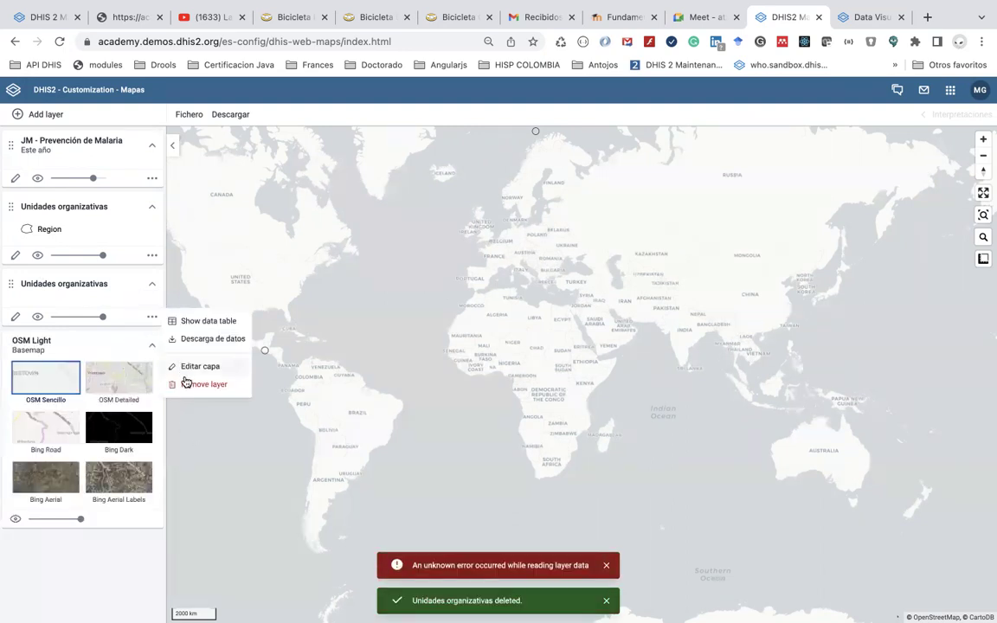
left_click(187, 382)
left_click(152, 260)
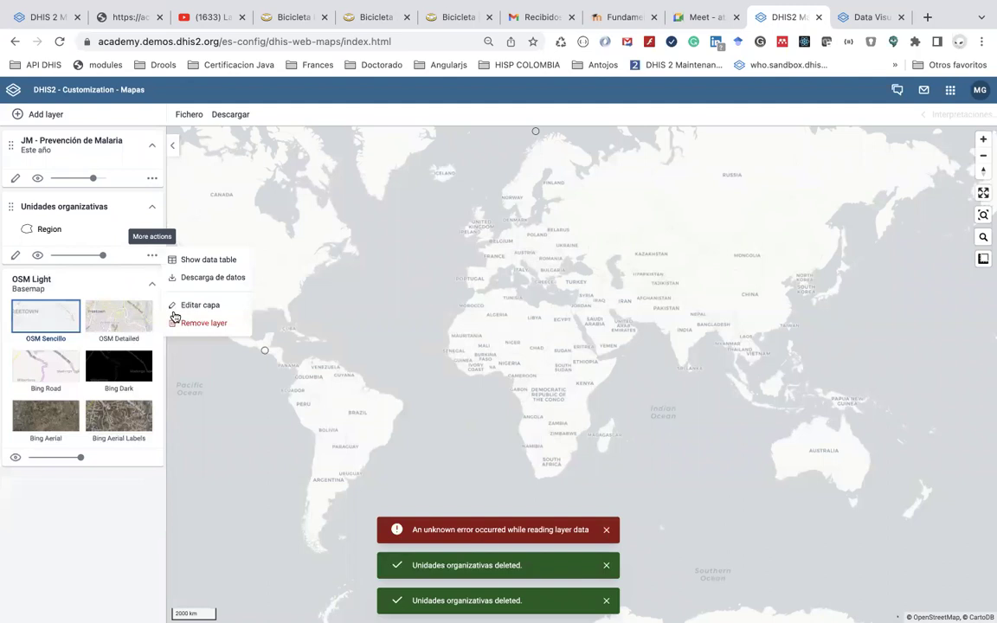
left_click(184, 325)
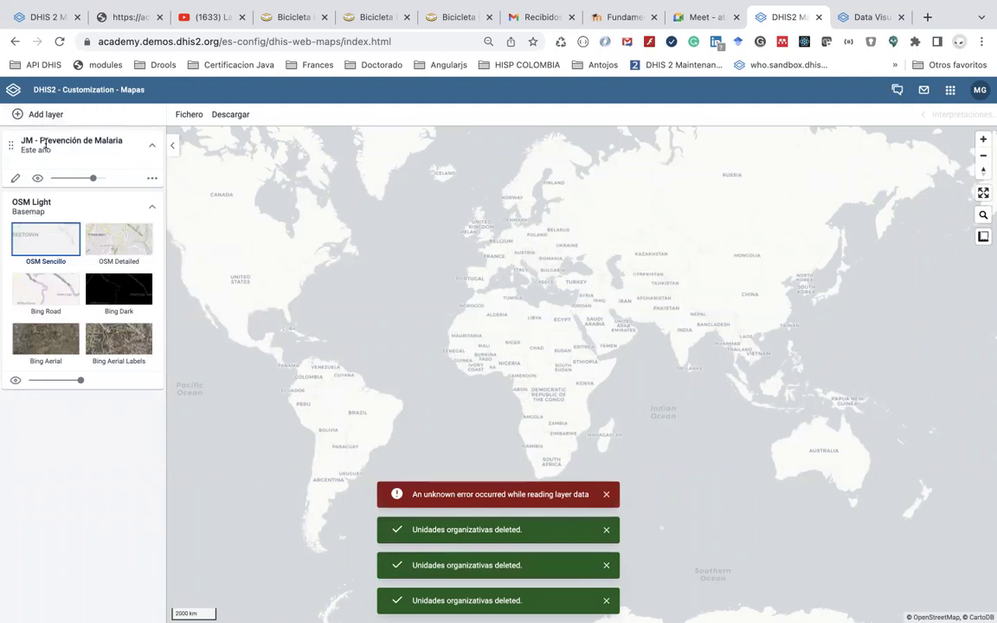
Reapply the event layer settings unchanged, clear the notifications, and show the Fichero menu
left_click(15, 178)
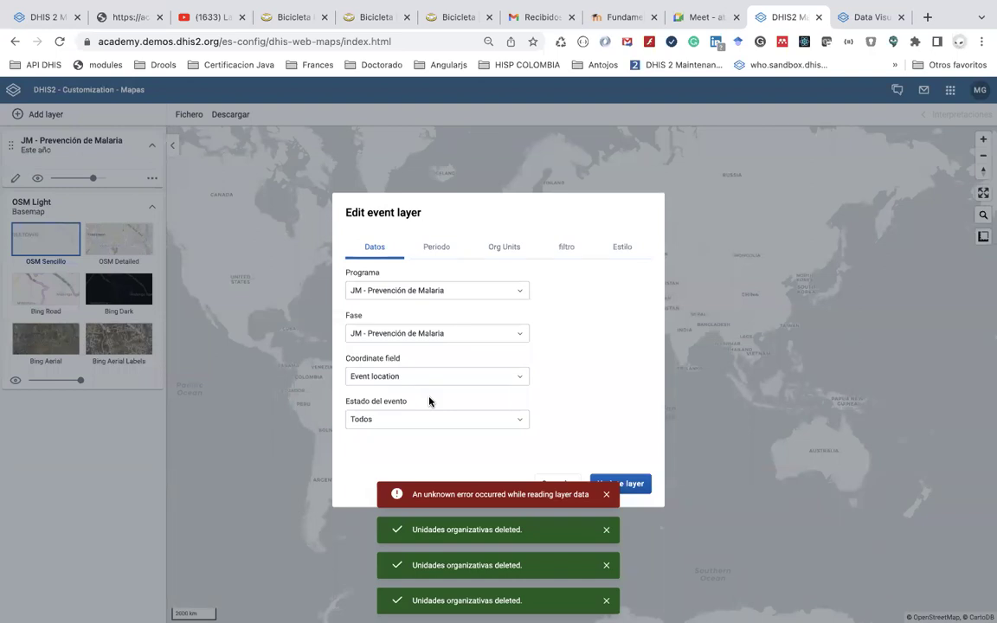
left_click(606, 496)
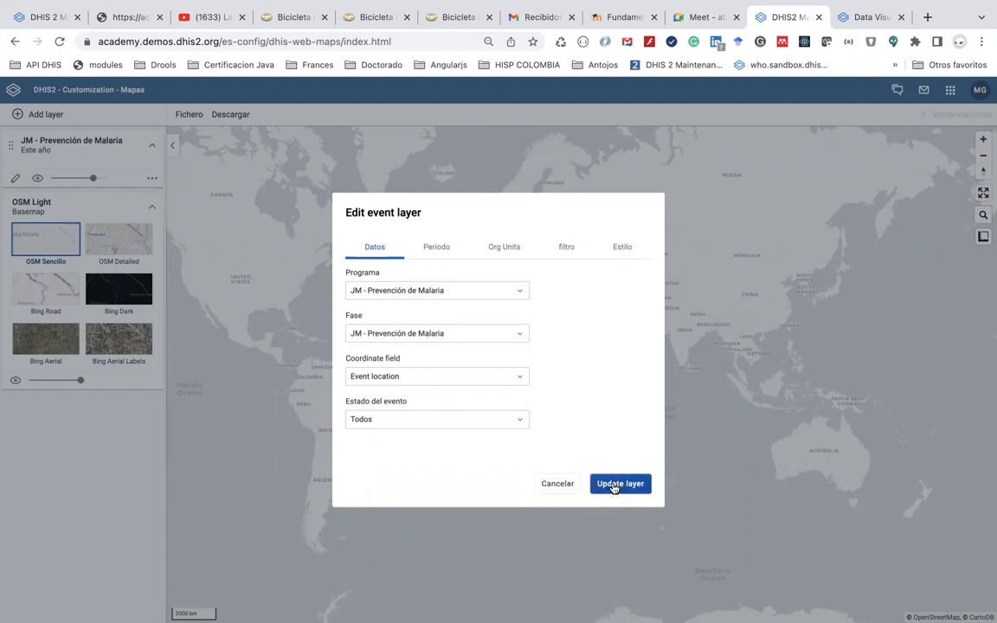
left_click(614, 483)
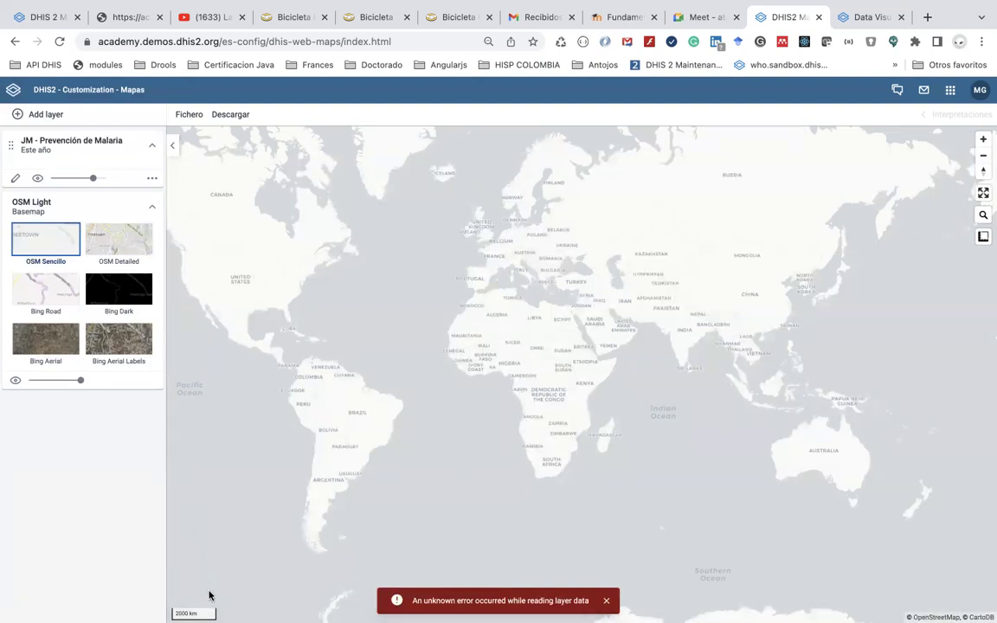
left_click(16, 178)
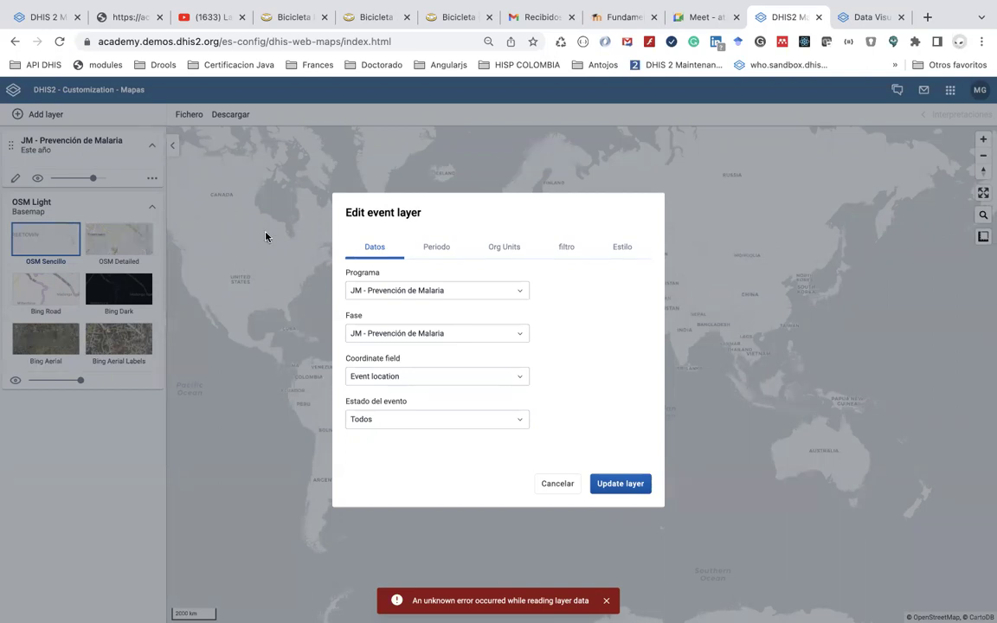
left_click(560, 481)
left_click(193, 122)
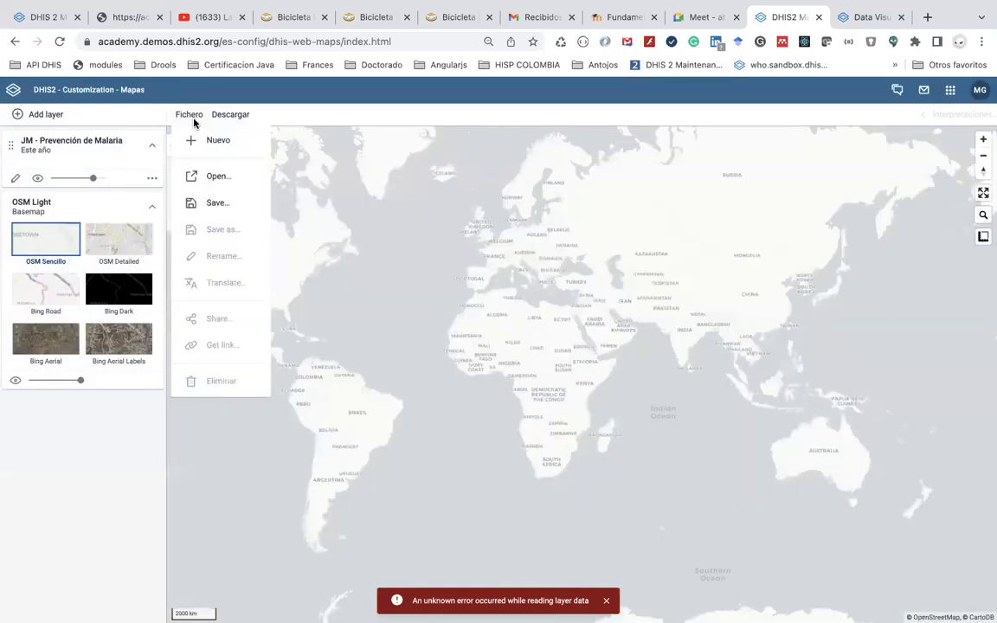
Open the saved map JM - Distribución de mosquiteros - Colombia - 2022
left_click(210, 186)
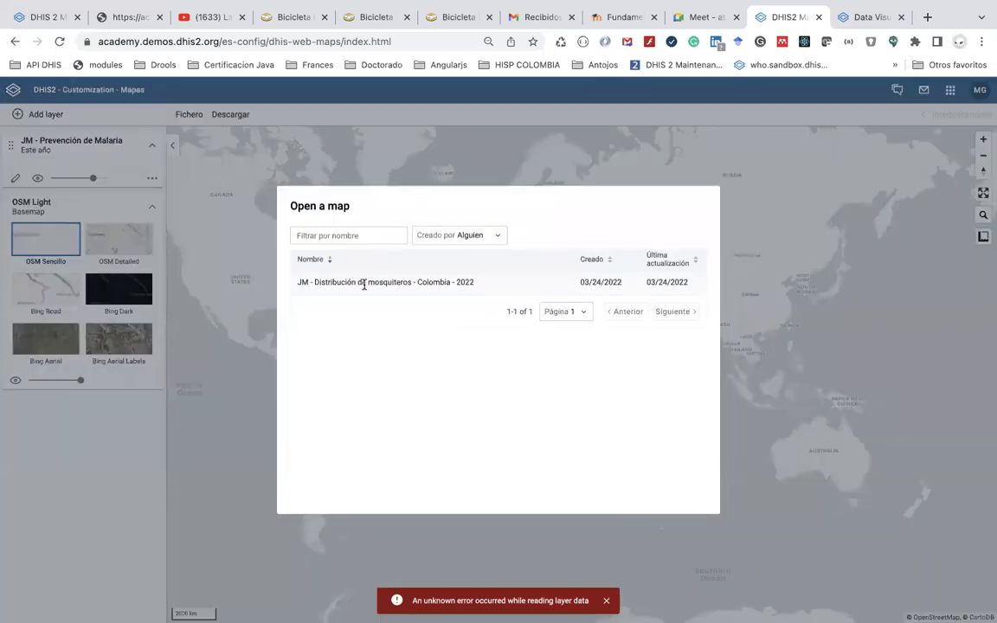
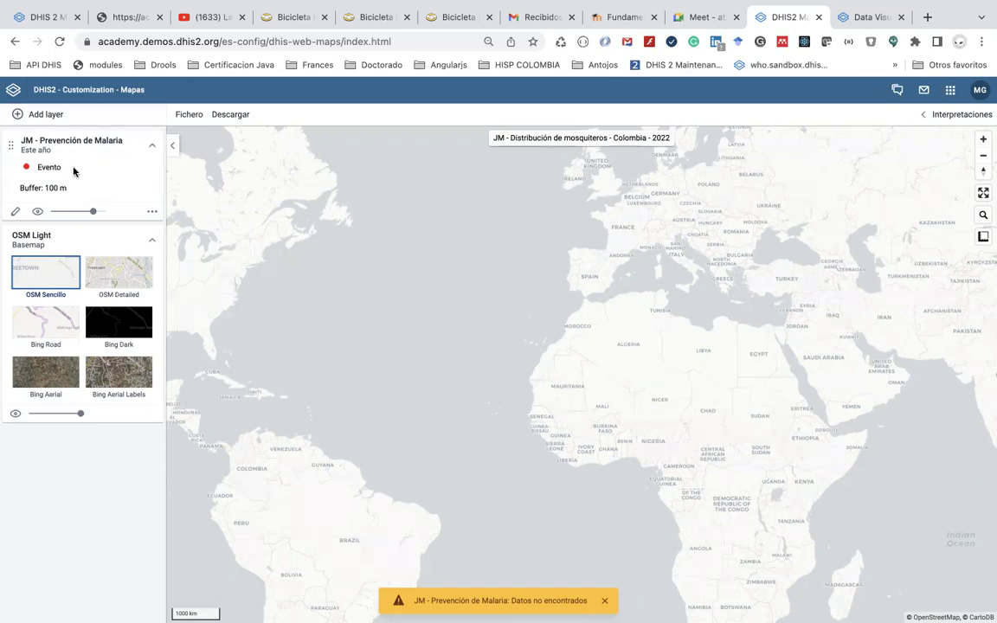
Reload the event layer with its current settings and zoom out around Bogotá
left_click(16, 212)
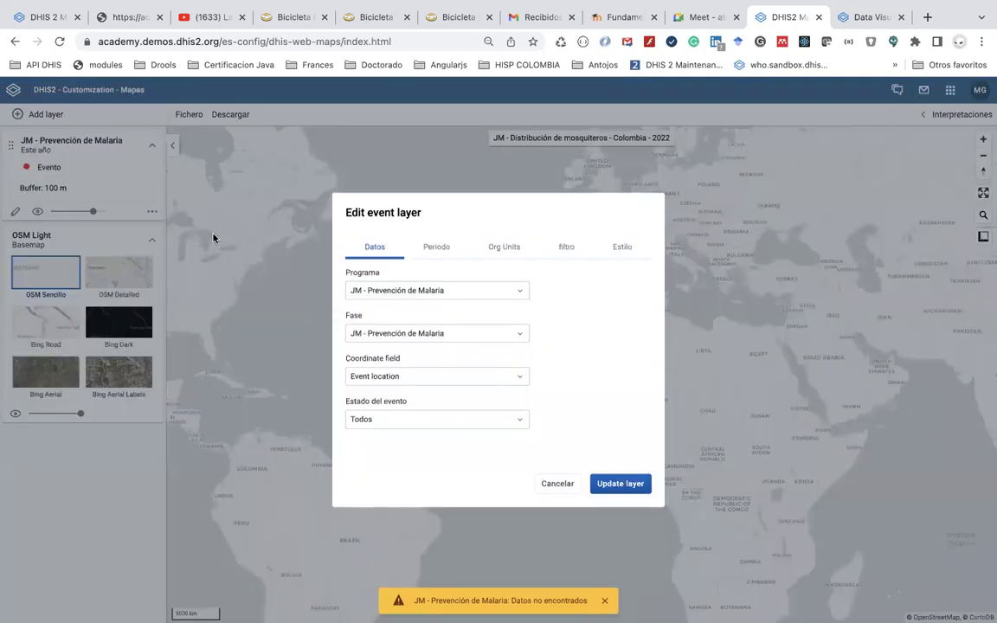
left_click(615, 482)
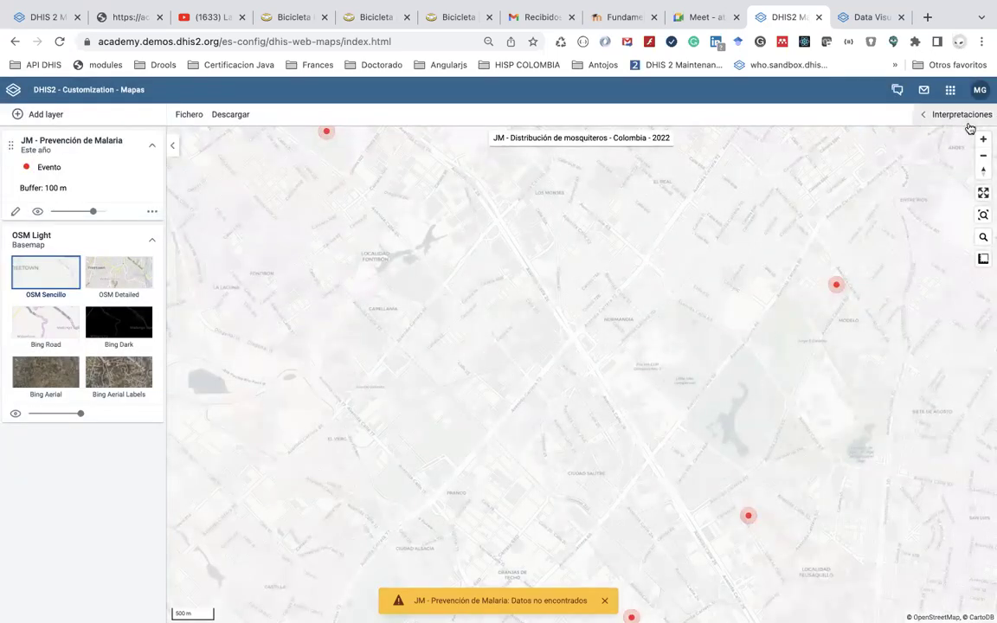
left_click(983, 156)
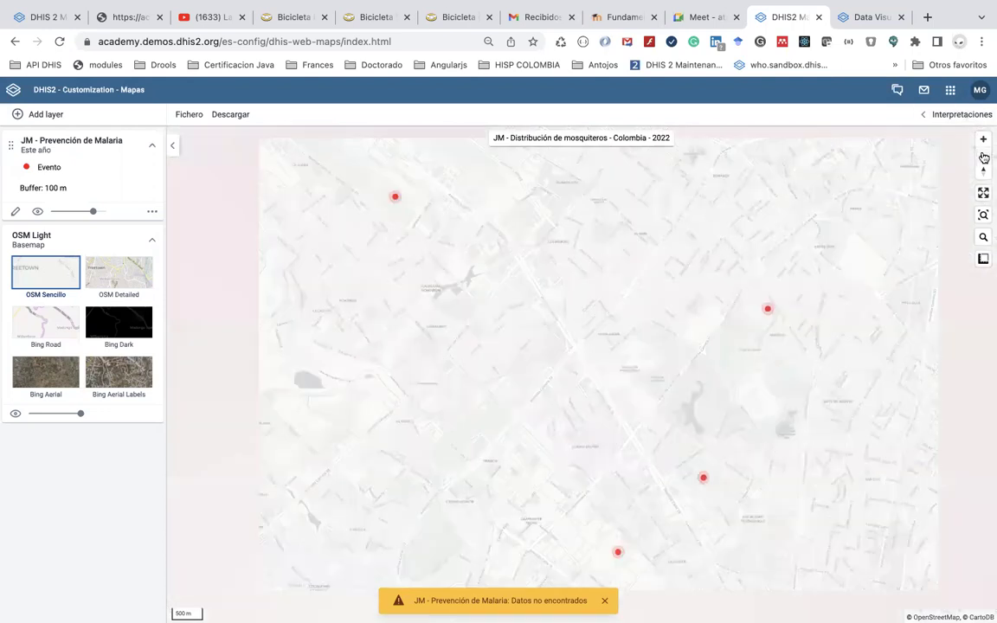
left_click(983, 157)
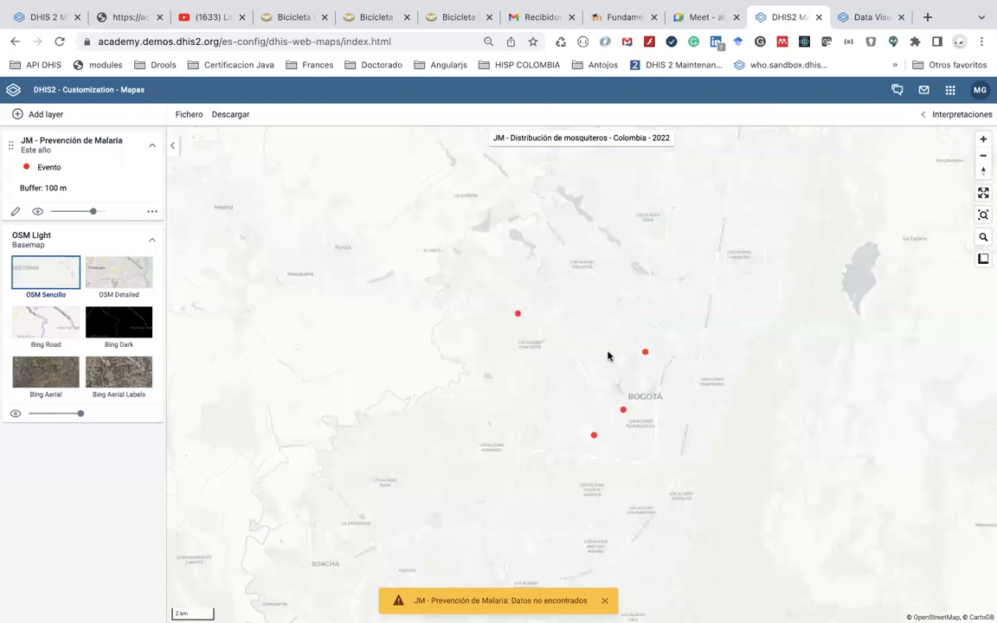
left_click(982, 155)
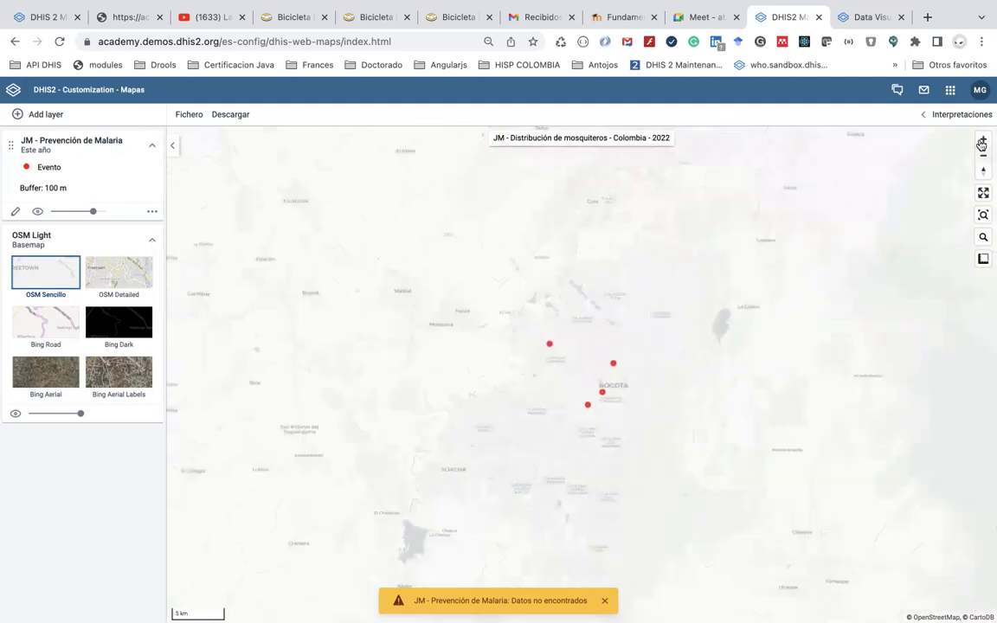
Zoom back in on Bogotá and reopen the malaria-prevention event layer's settings
scroll(642, 357, "up", 2)
scroll(642, 358, "up", 1)
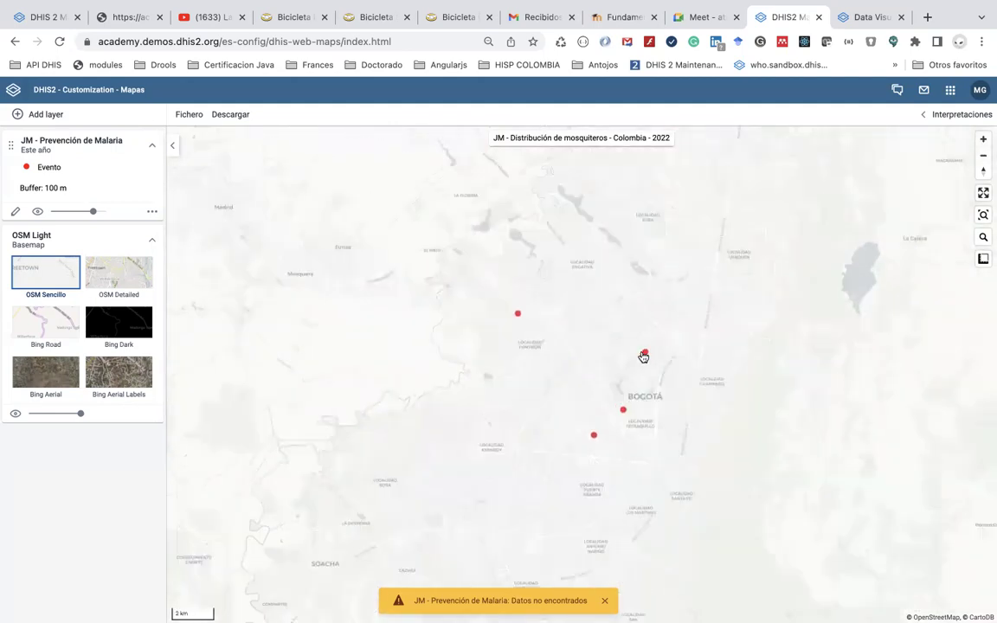
left_click(15, 211)
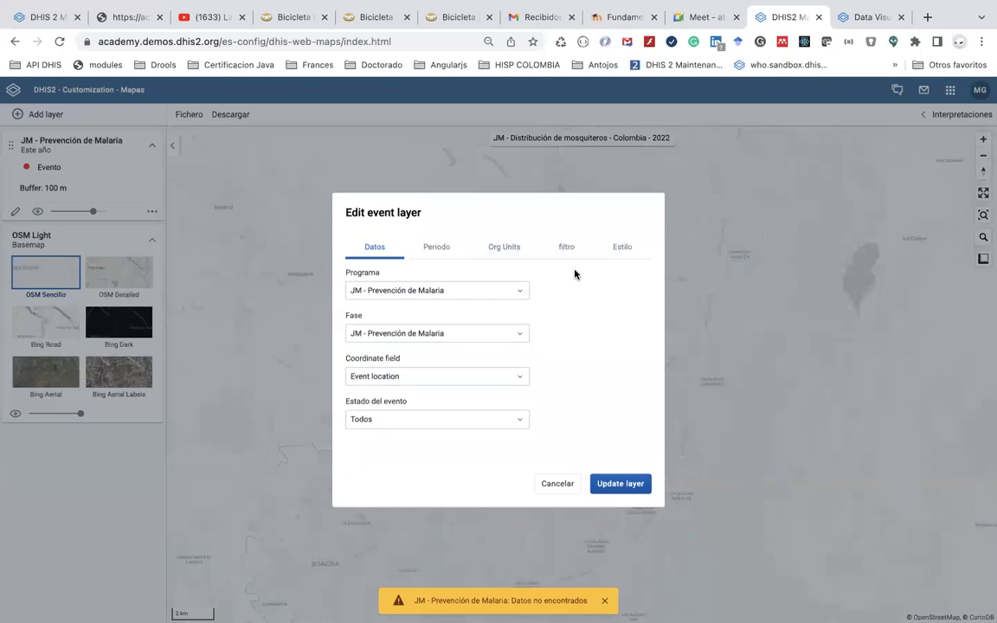
Change the event layer's style to Group events and apply it
left_click(609, 254)
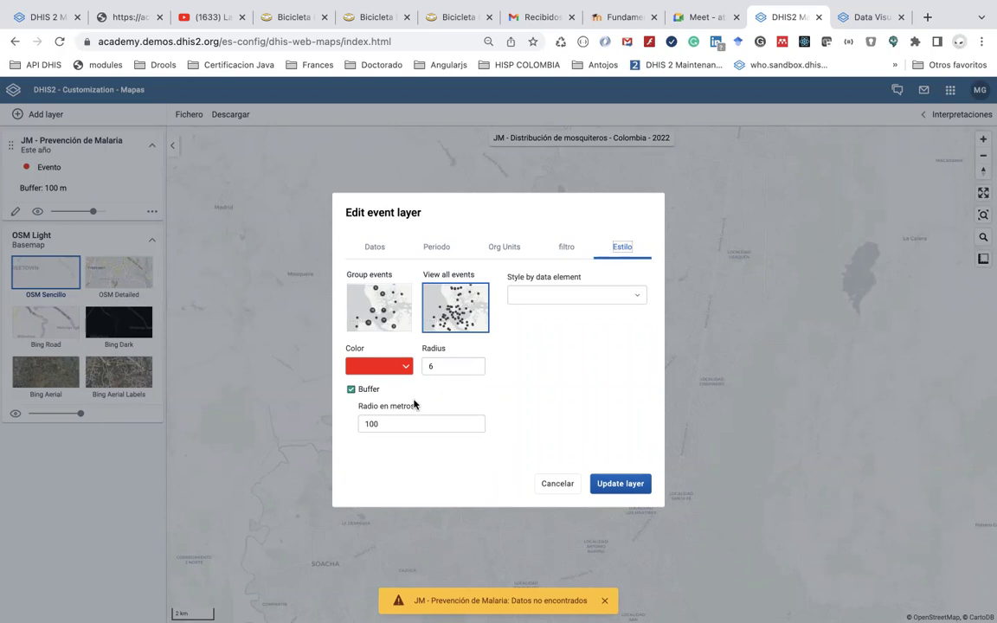
left_click(377, 314)
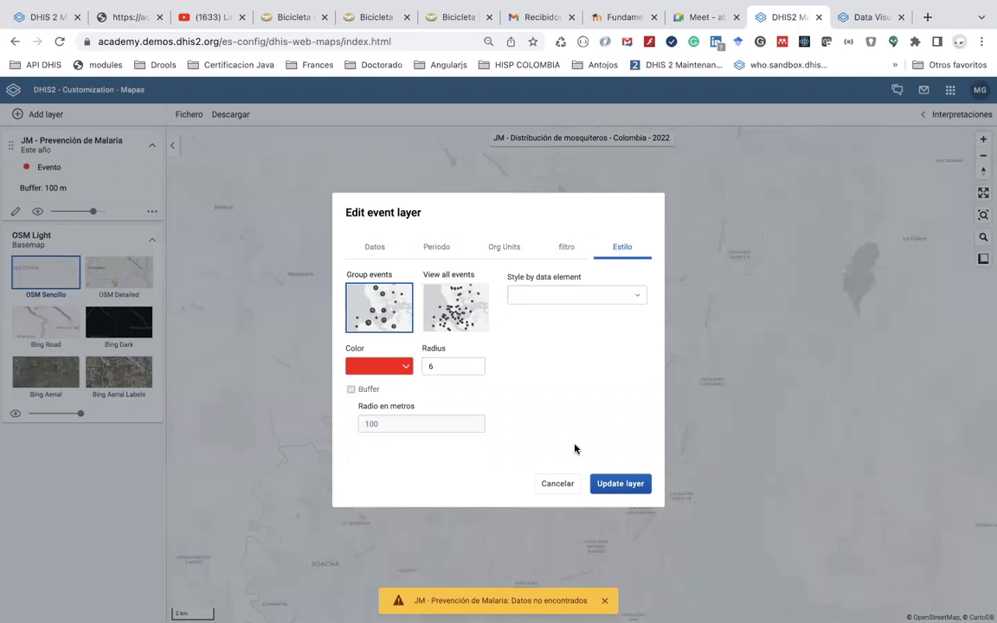
left_click(619, 483)
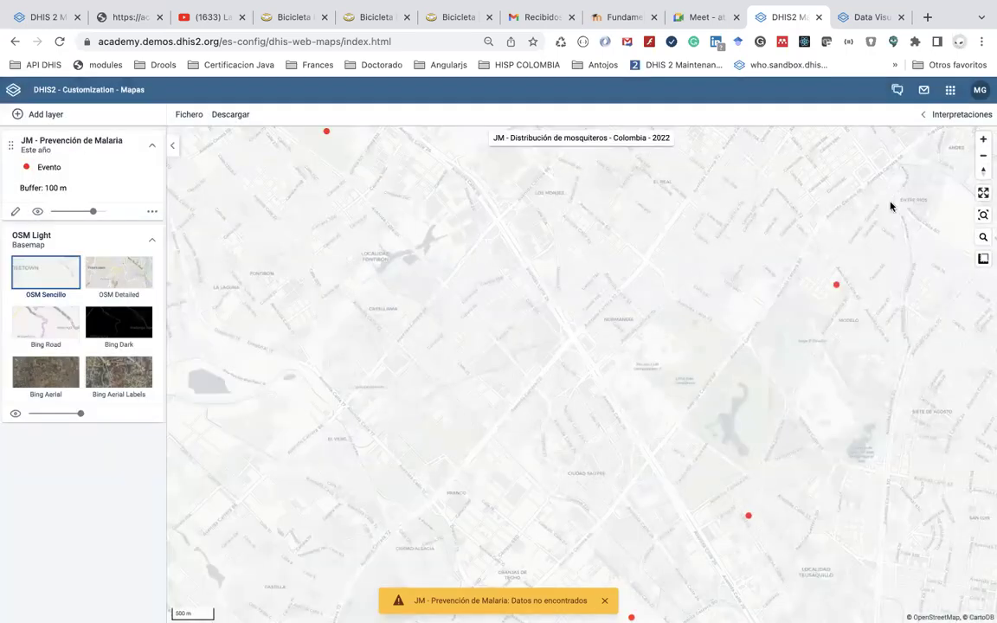
Zoom out until events merge into one cluster, then back in until each event shows individually
left_click(982, 160)
left_click(982, 161)
left_click(982, 161)
left_click(981, 161)
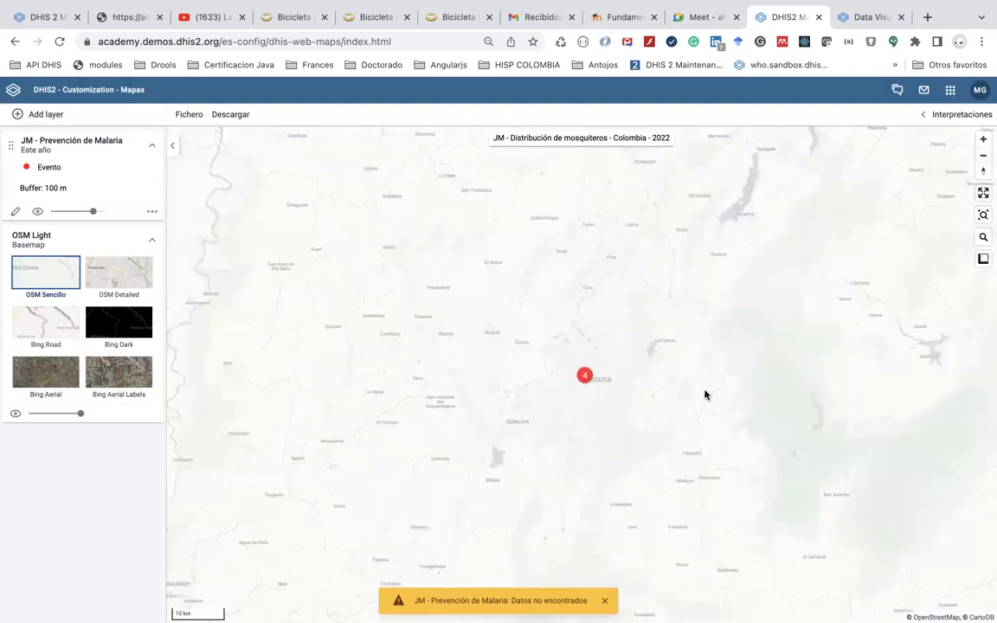
left_click(981, 141)
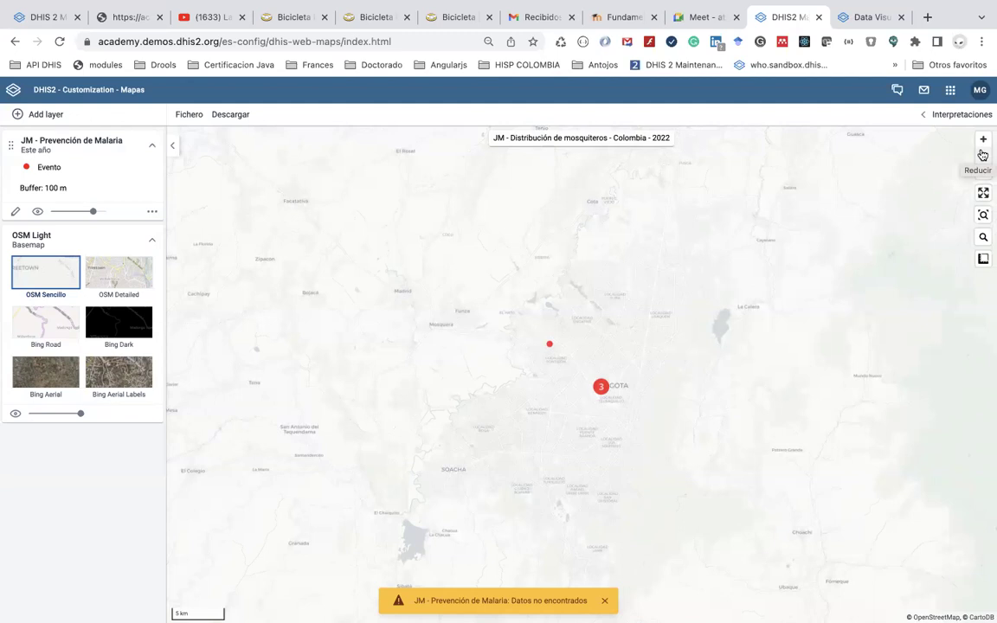
left_click(983, 154)
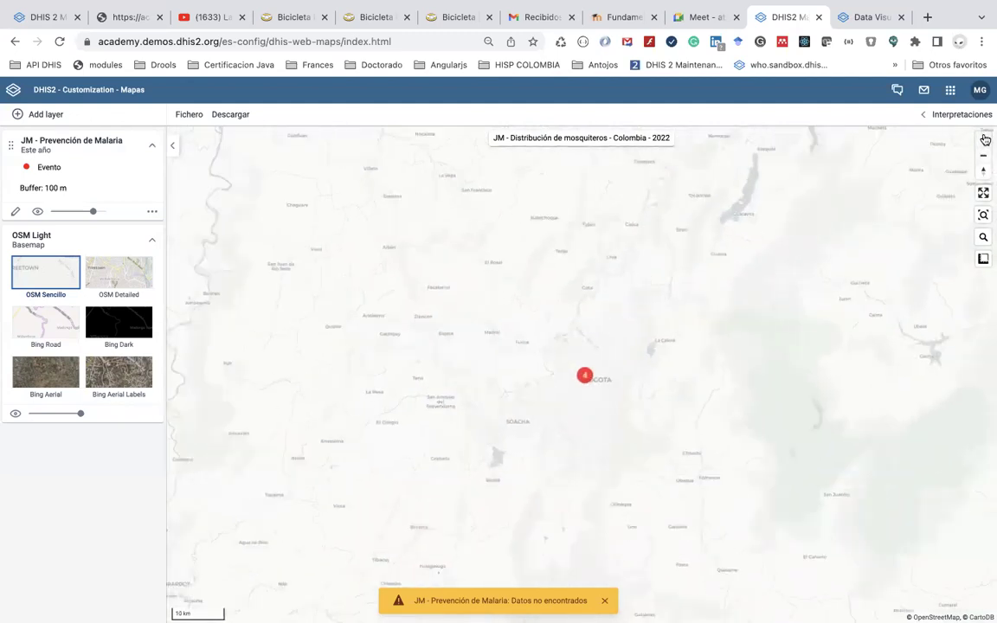
left_click(983, 140)
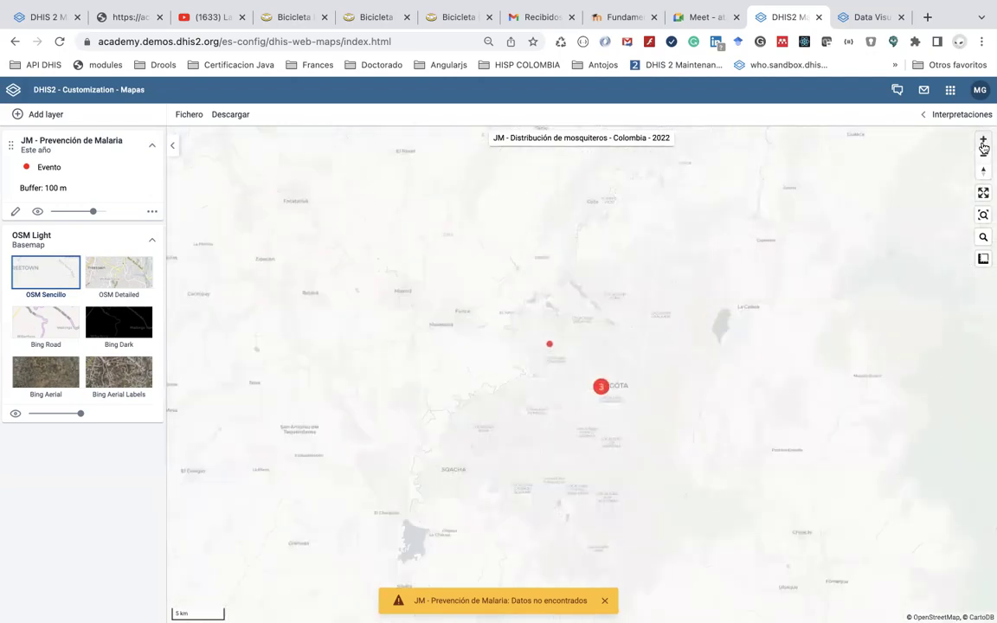
left_click(983, 143)
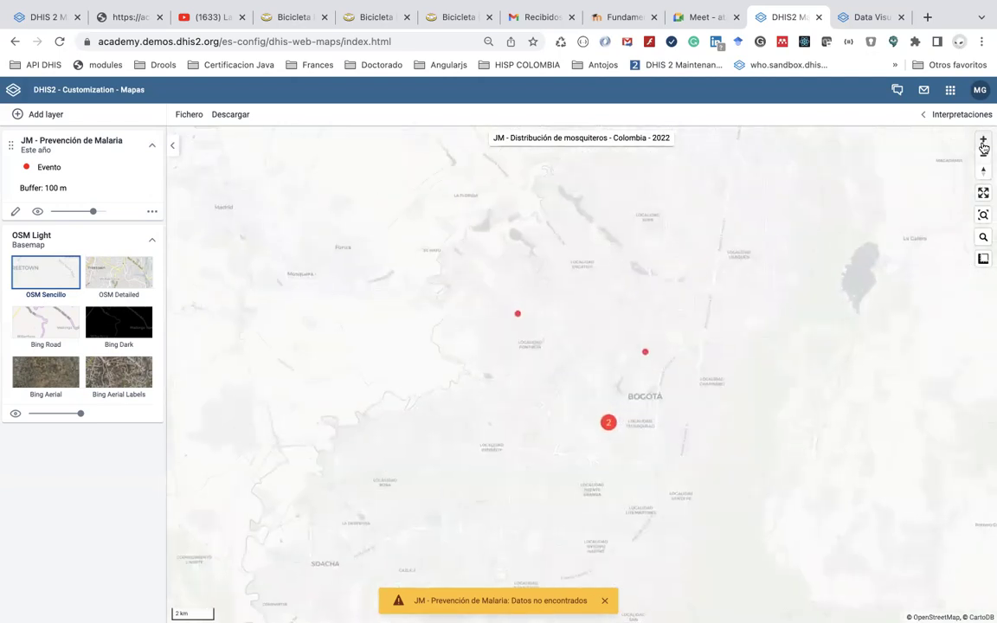
left_click(983, 144)
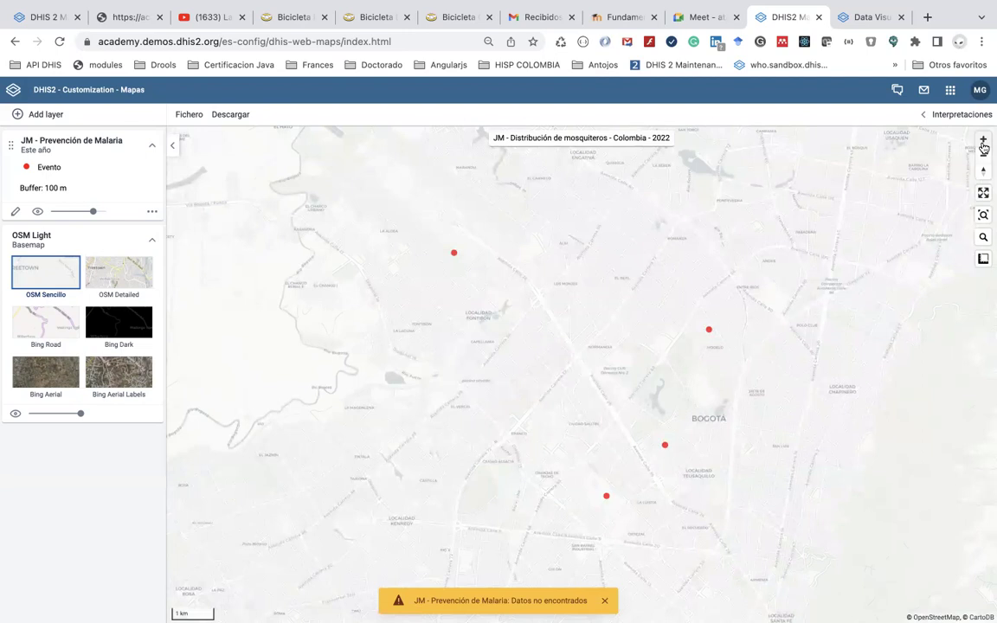
View one event's details popup near Bogotá, then zoom and pan toward street level around it
left_click(709, 333)
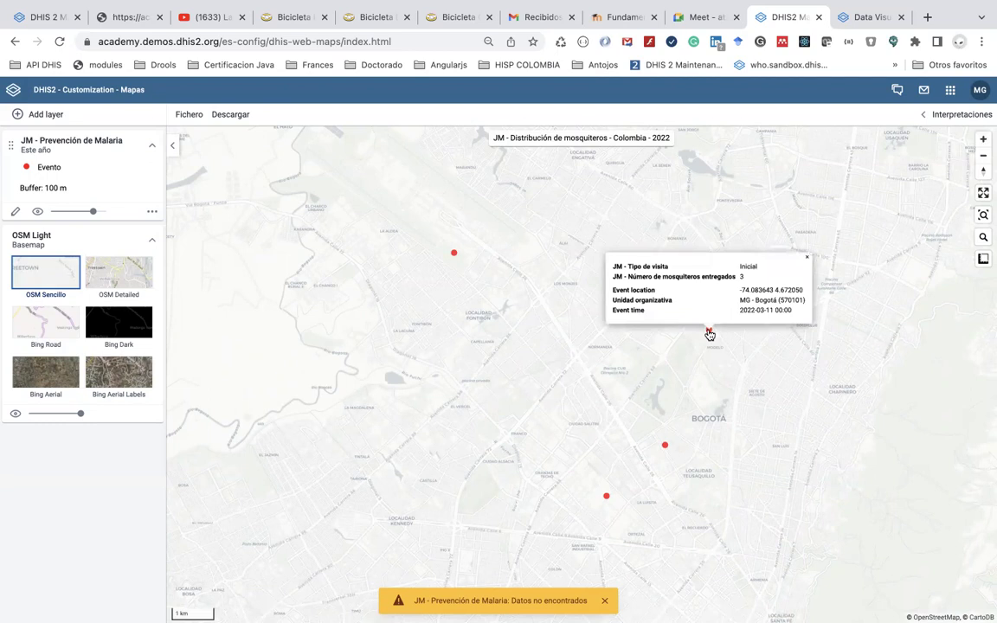
left_click(666, 392)
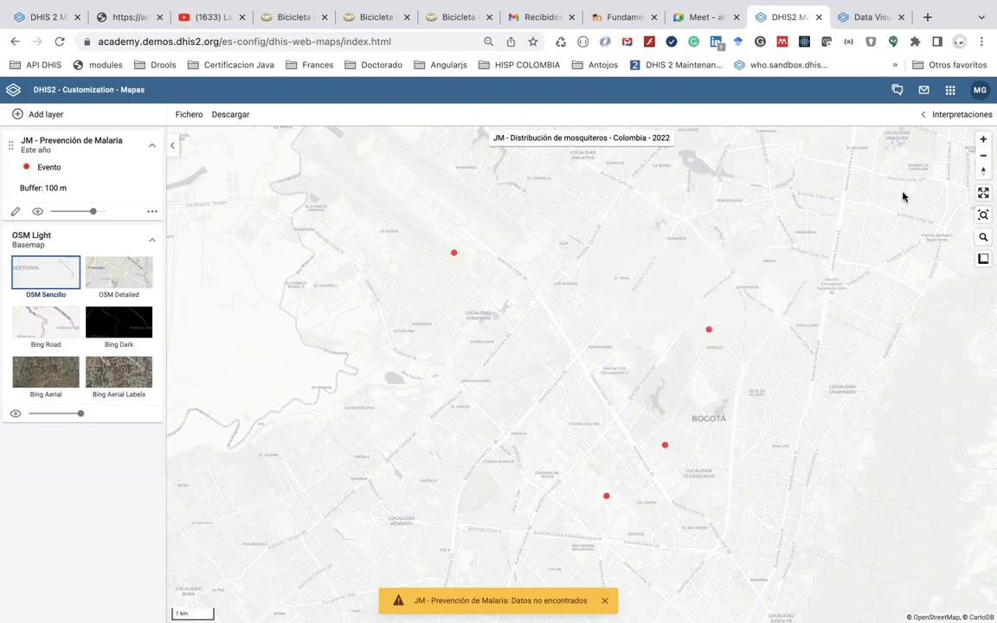
left_click(982, 140)
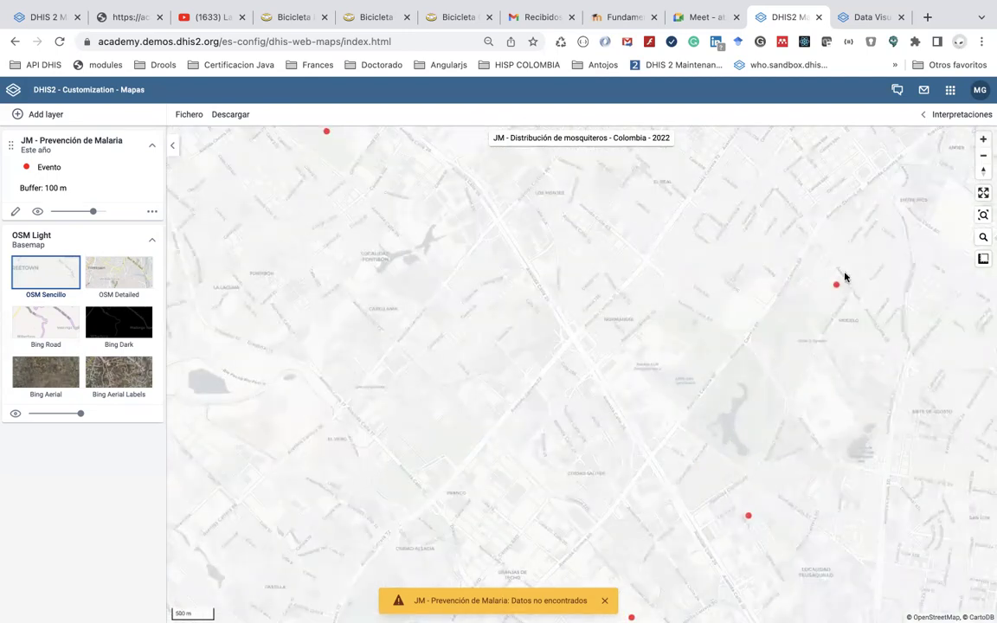
left_click_drag(753, 364, 698, 371)
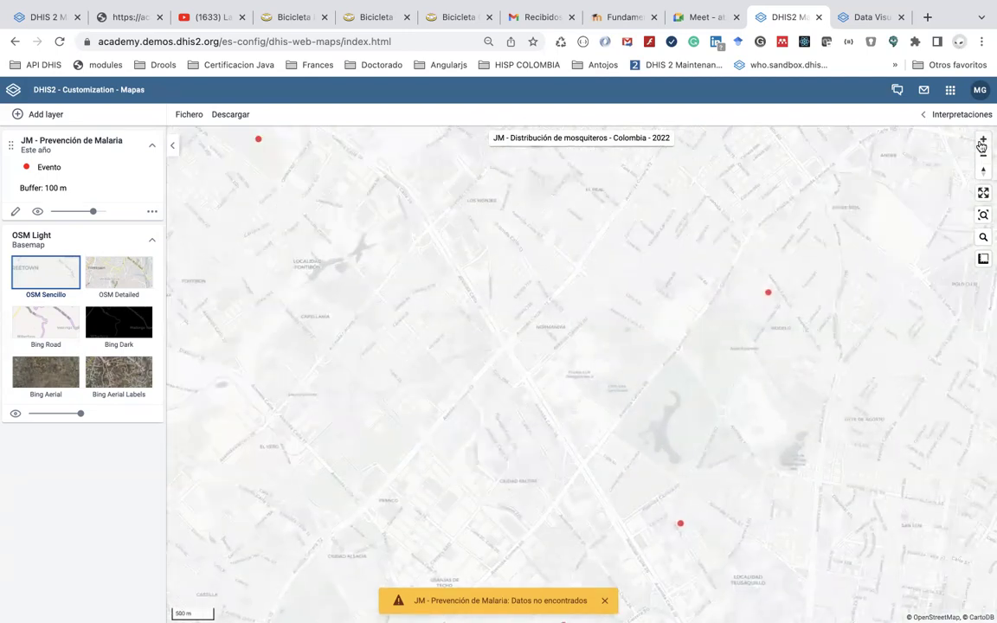
left_click(981, 144)
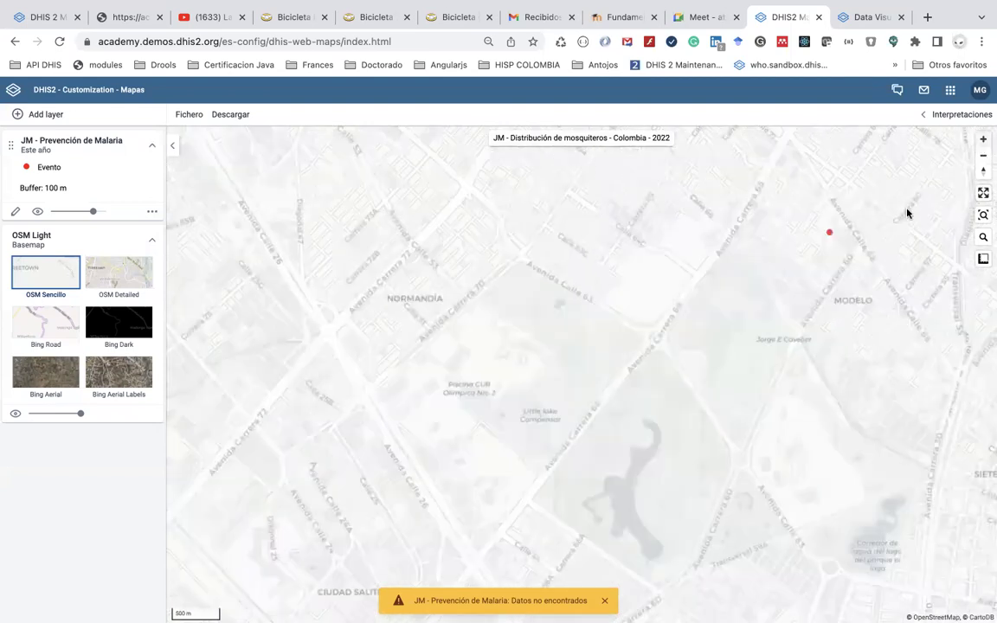
left_click(983, 143)
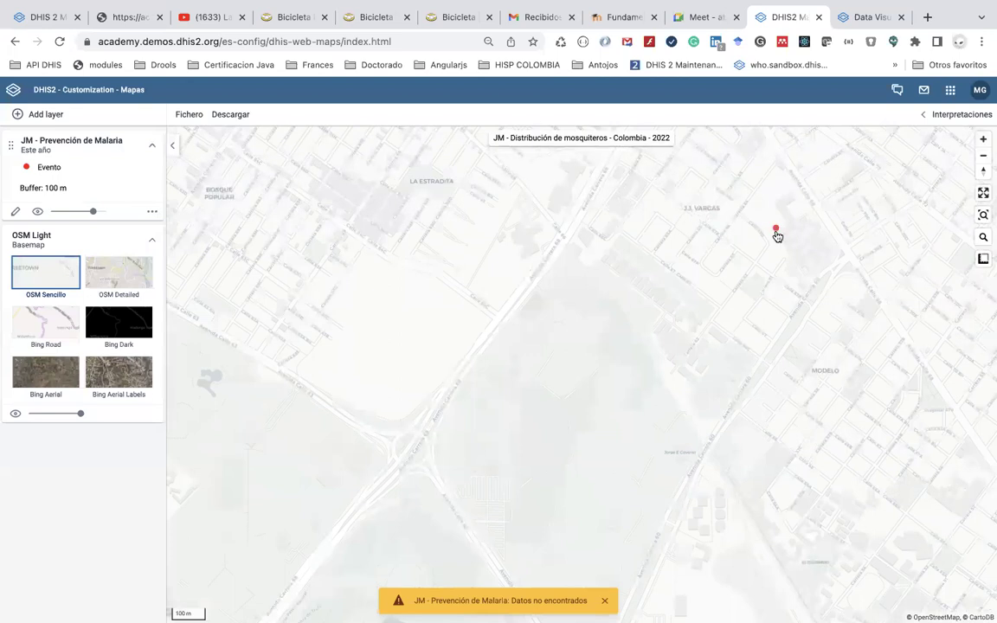
left_click(983, 157)
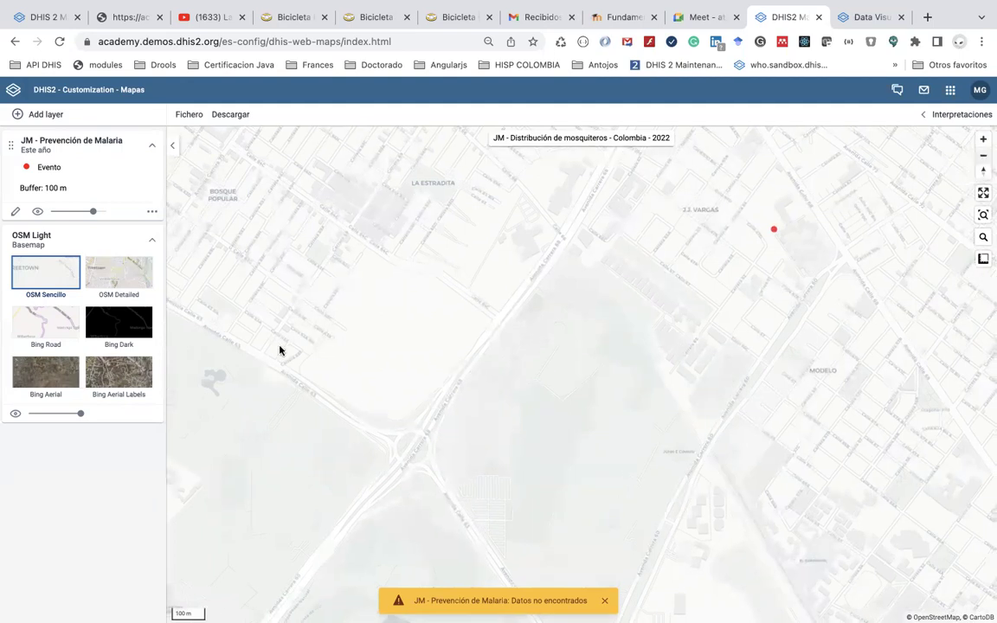
Restyle the event layer to show every event individually, keeping the 100 m buffer
left_click(15, 211)
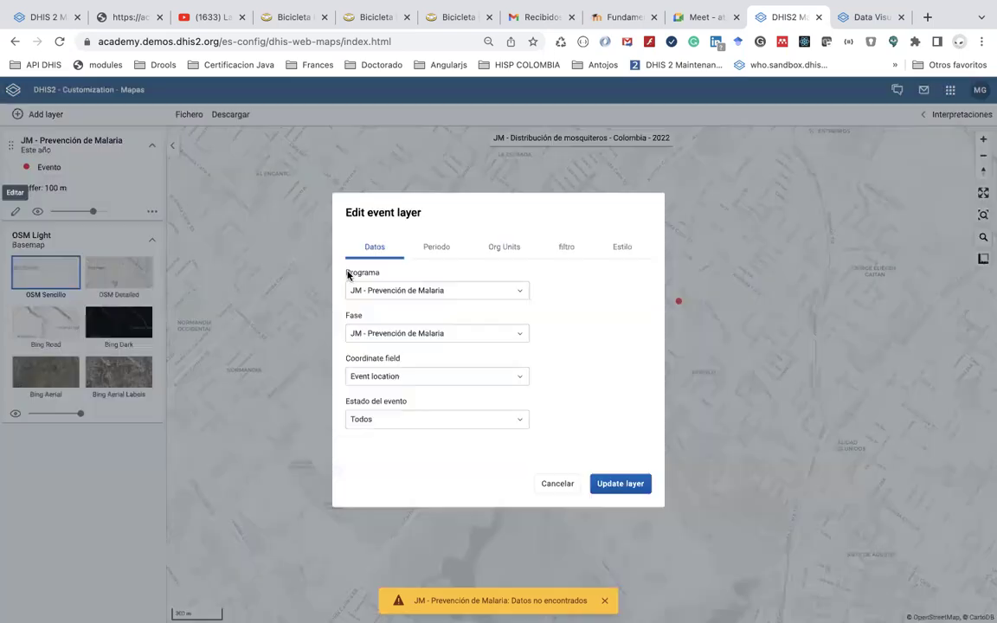
left_click(620, 247)
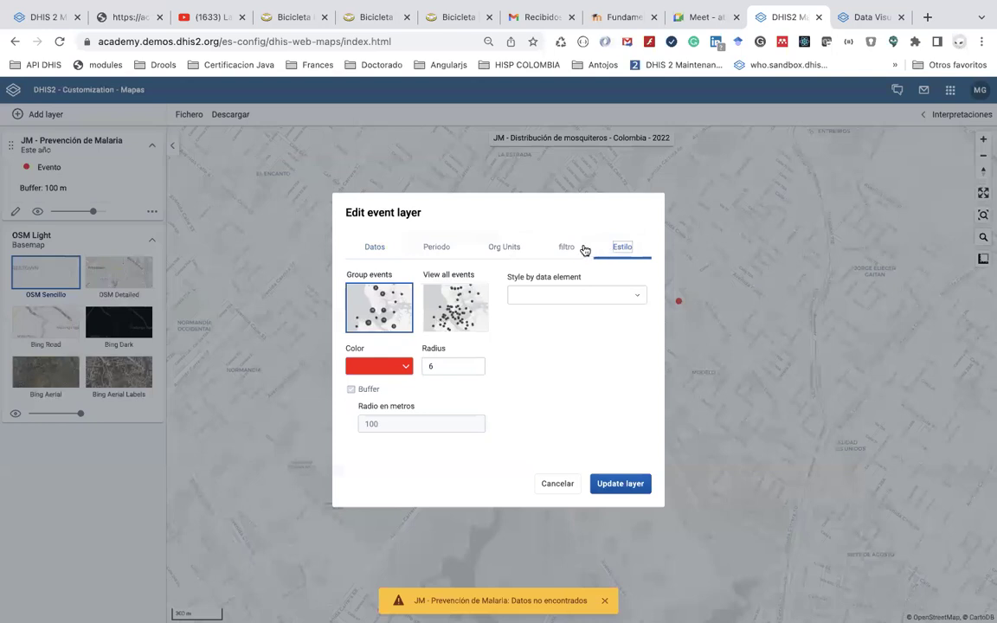
left_click(351, 390)
left_click(351, 390)
left_click(461, 317)
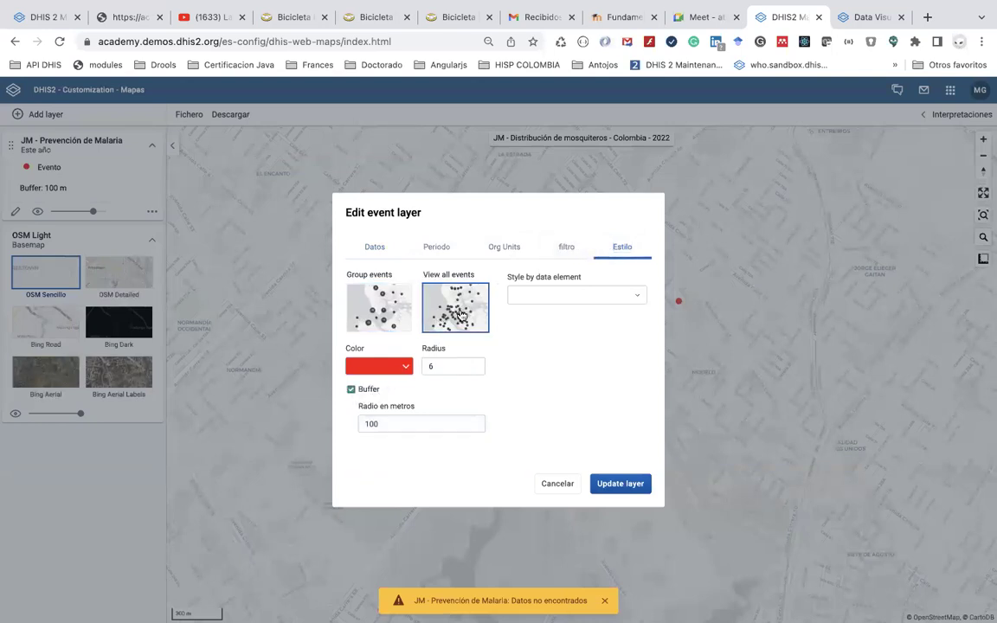
left_click(612, 485)
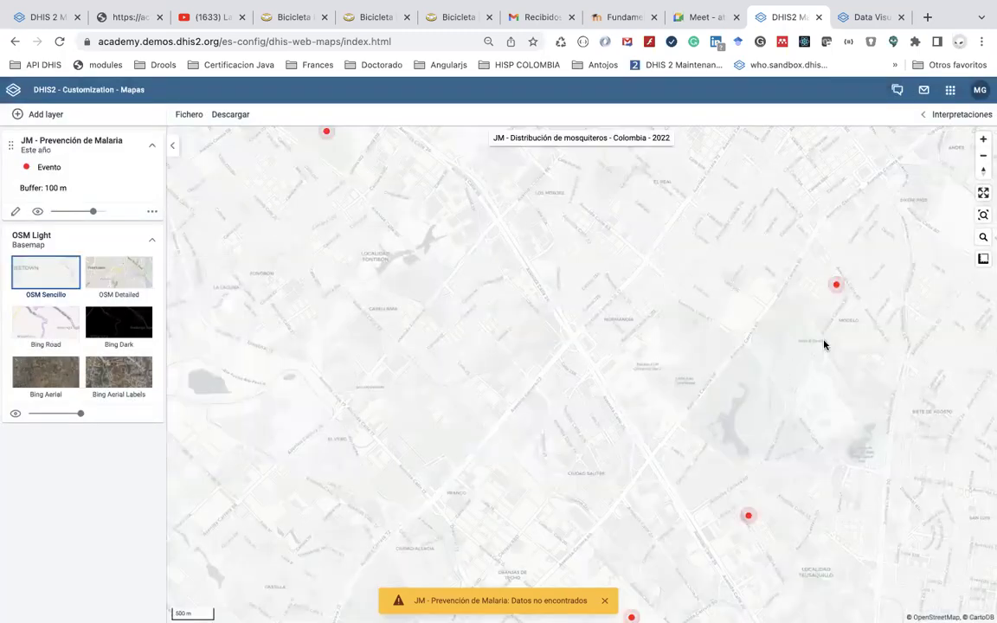
Zoom out to the region, then back in to street level and pan toward Modelo
left_click(982, 160)
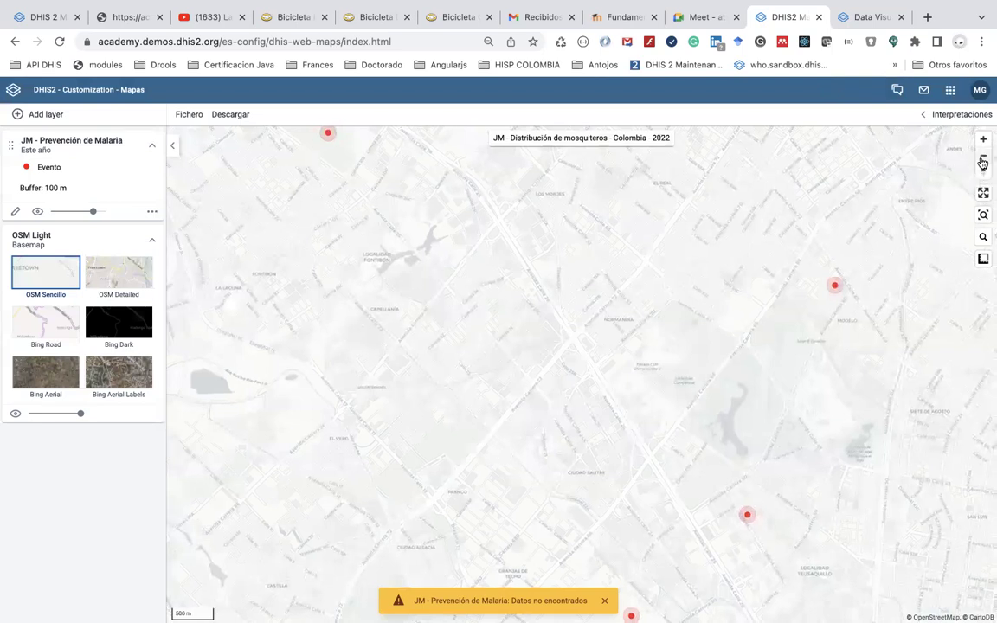
left_click(982, 160)
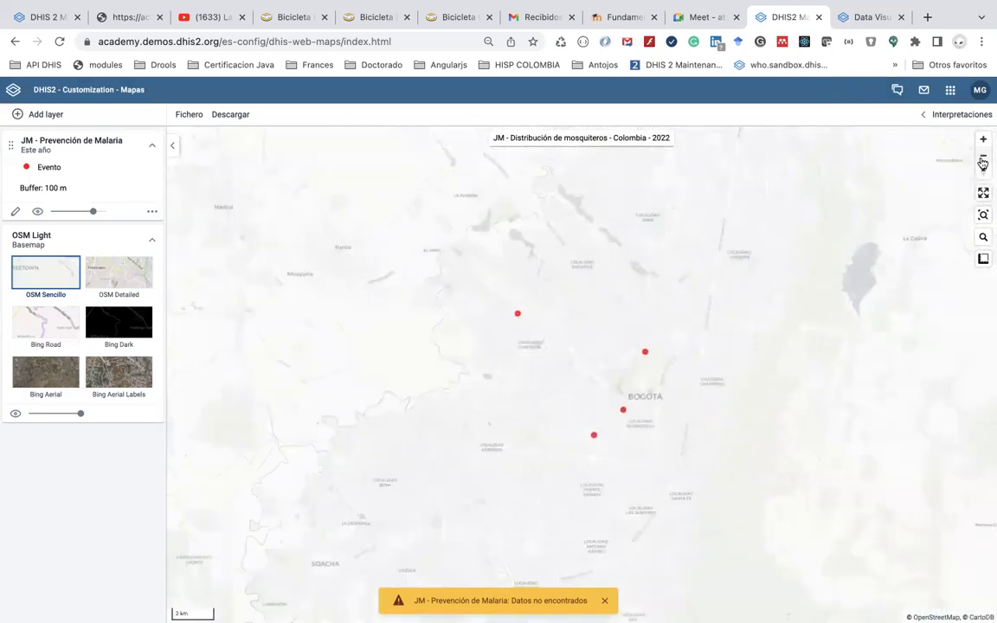
left_click(982, 160)
left_click(982, 160)
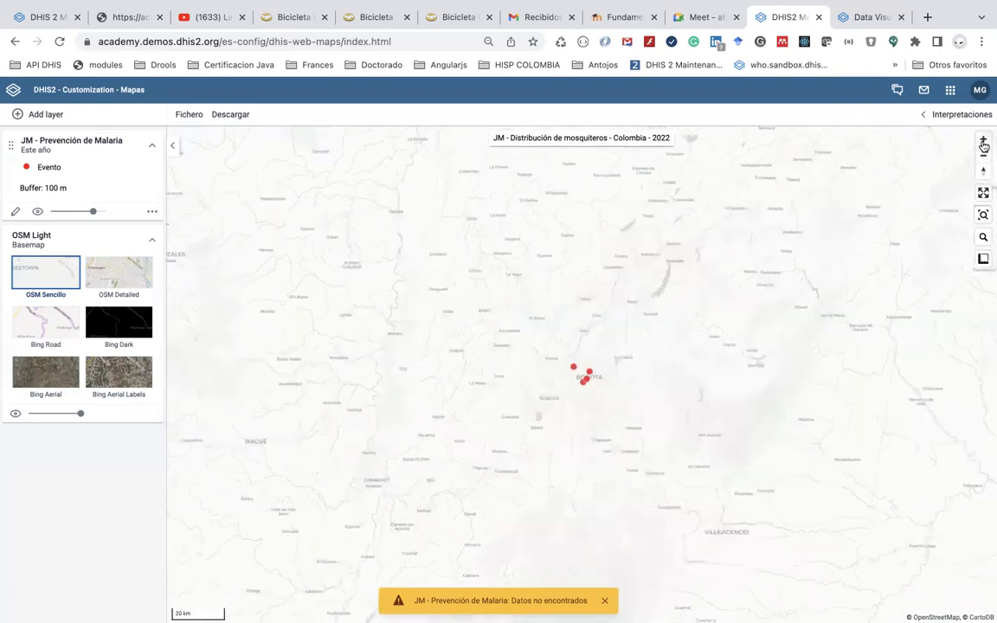
left_click(983, 144)
left_click(983, 142)
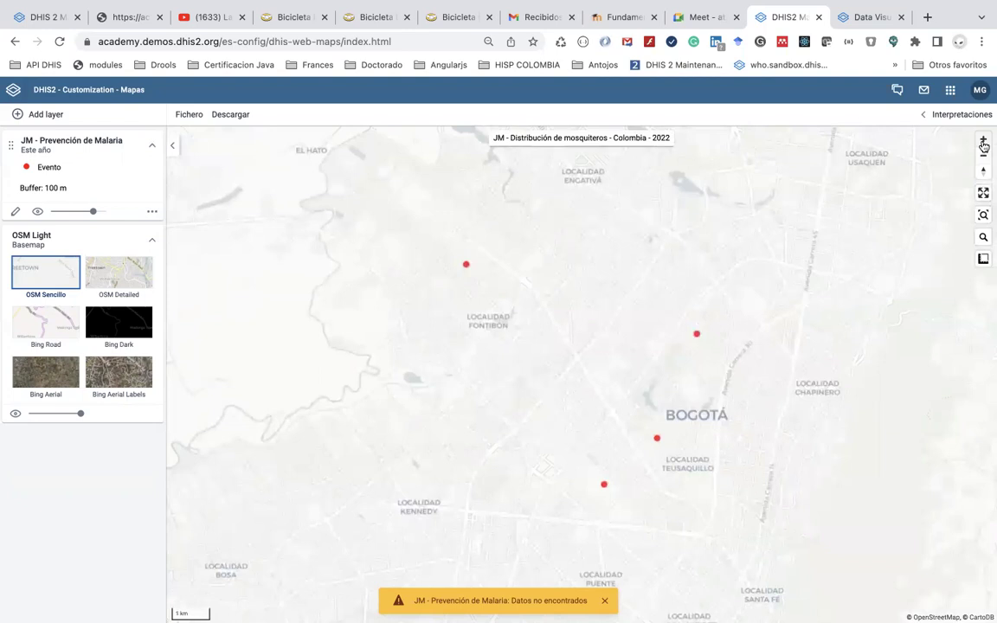
left_click(983, 142)
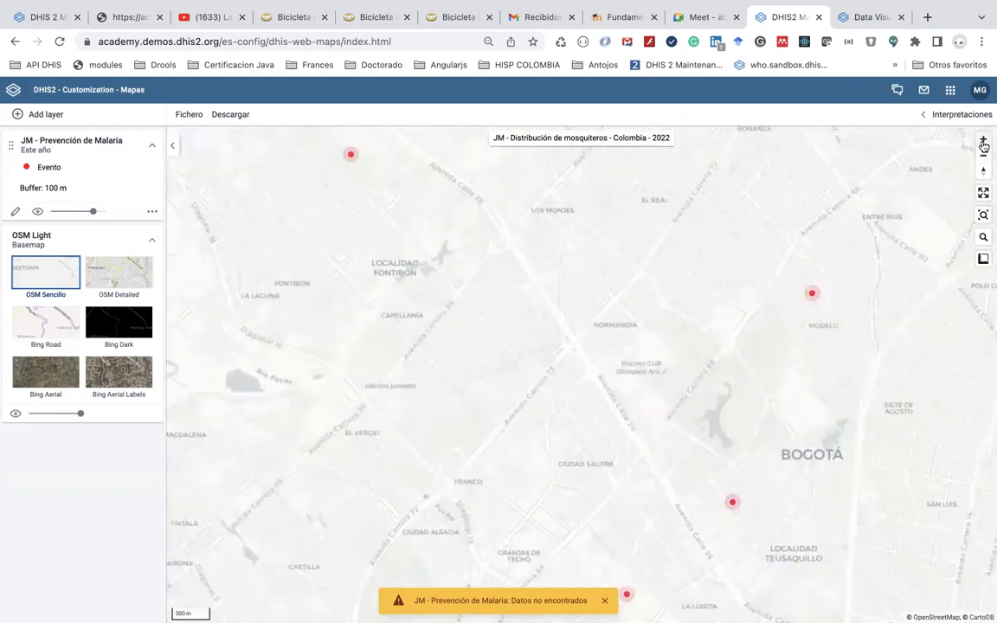
left_click(983, 142)
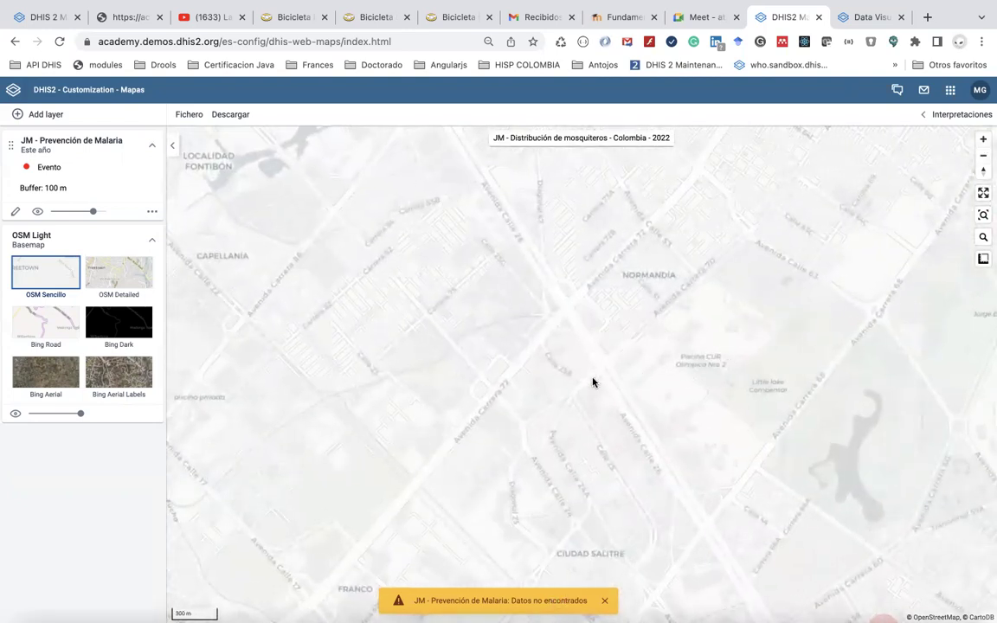
left_click_drag(593, 382, 499, 386)
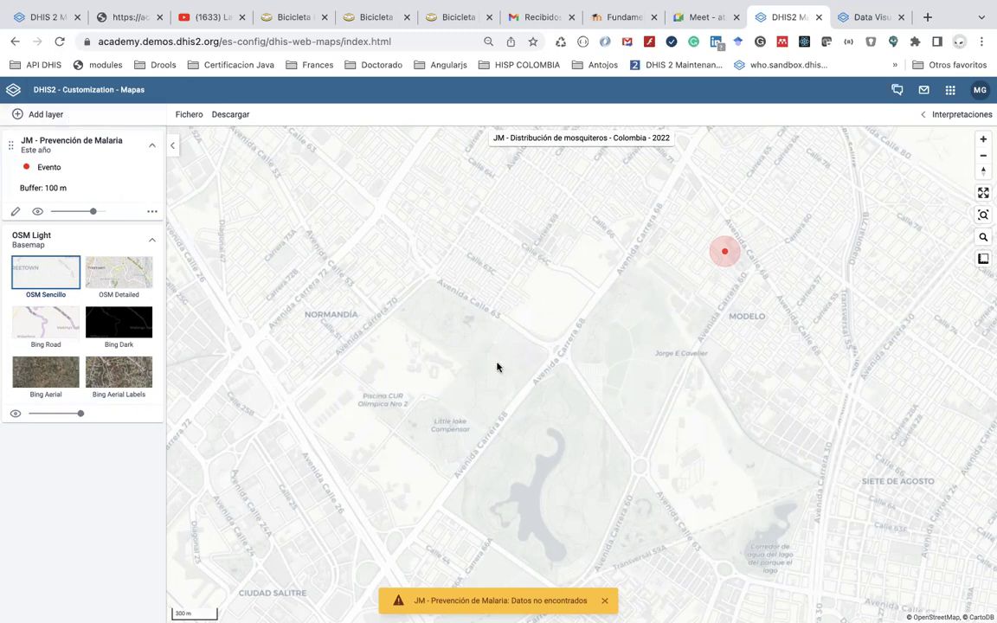
Zoom out from Modelo to all of Bogotá and open the malaria event layer's settings
left_click(982, 161)
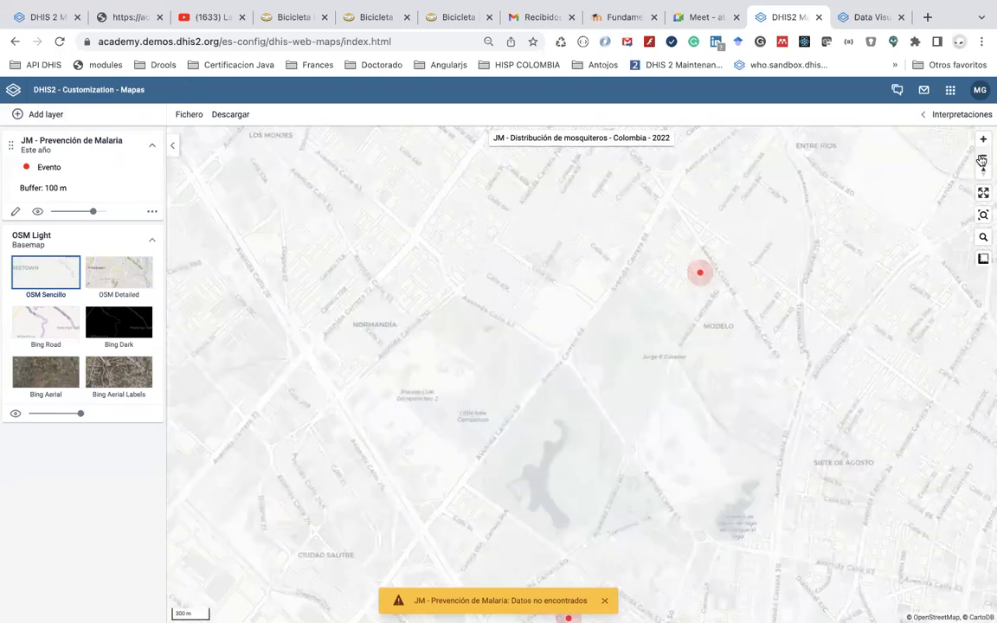
left_click(982, 161)
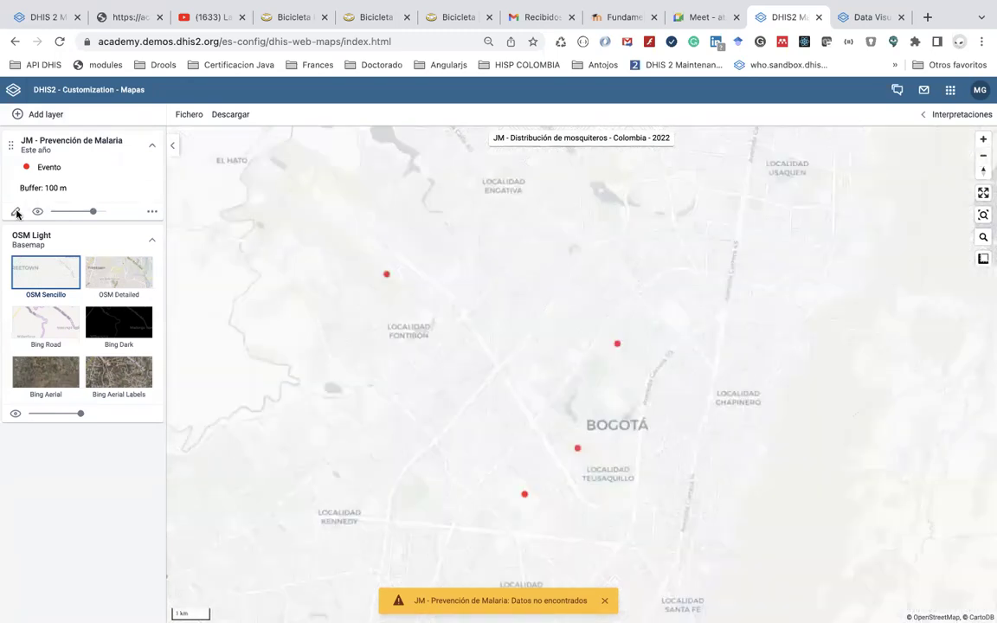
left_click(16, 211)
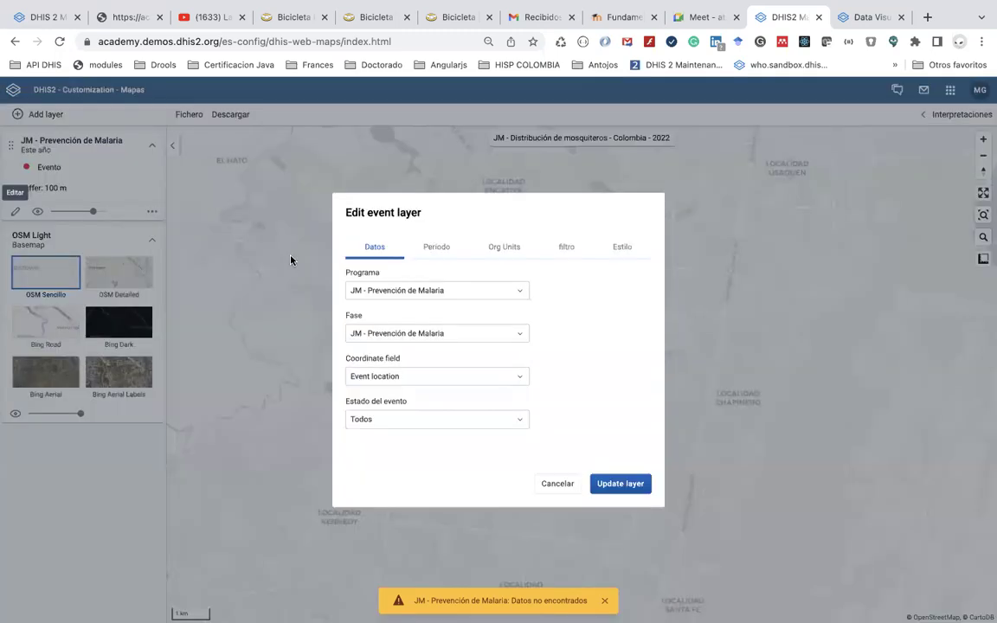
Swap the layer's organisation unit from MG - Colombia to Trainingland - Cuba and apply it
left_click(477, 251)
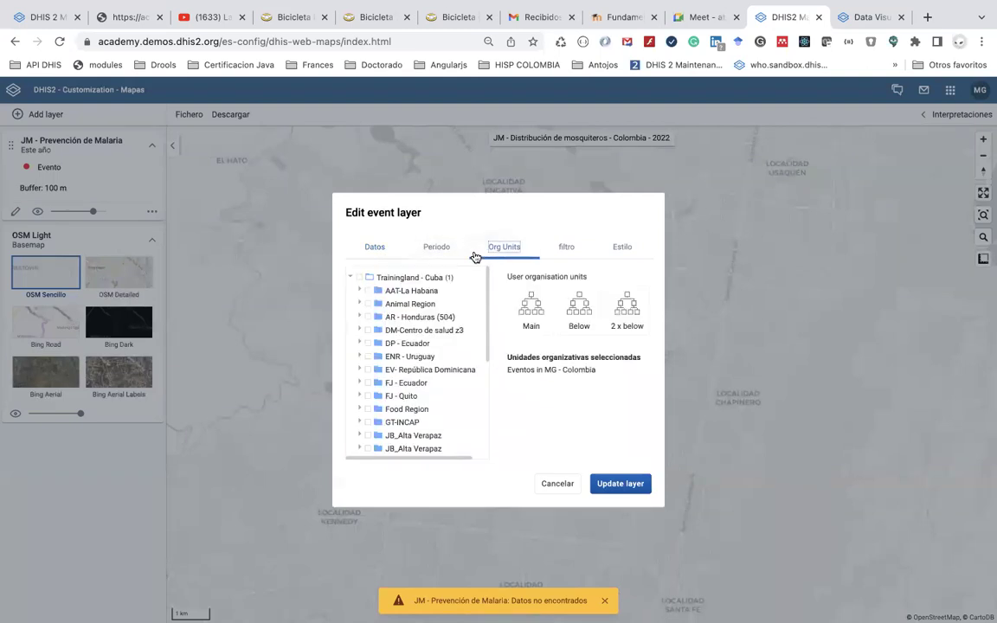
left_click(361, 279)
scroll(402, 407, "down", 4)
scroll(402, 407, "down", 1)
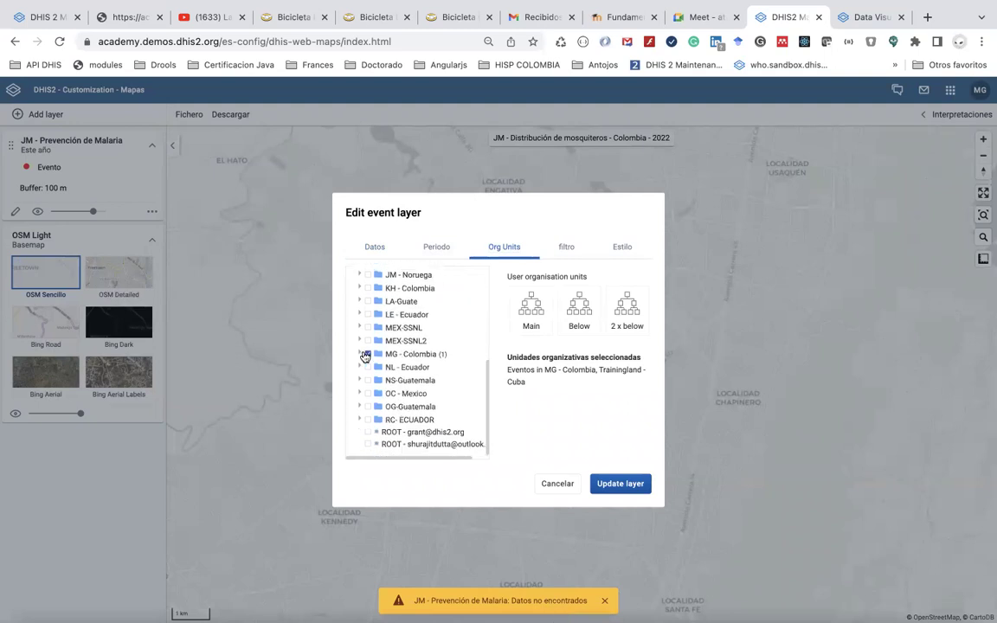
left_click(367, 354)
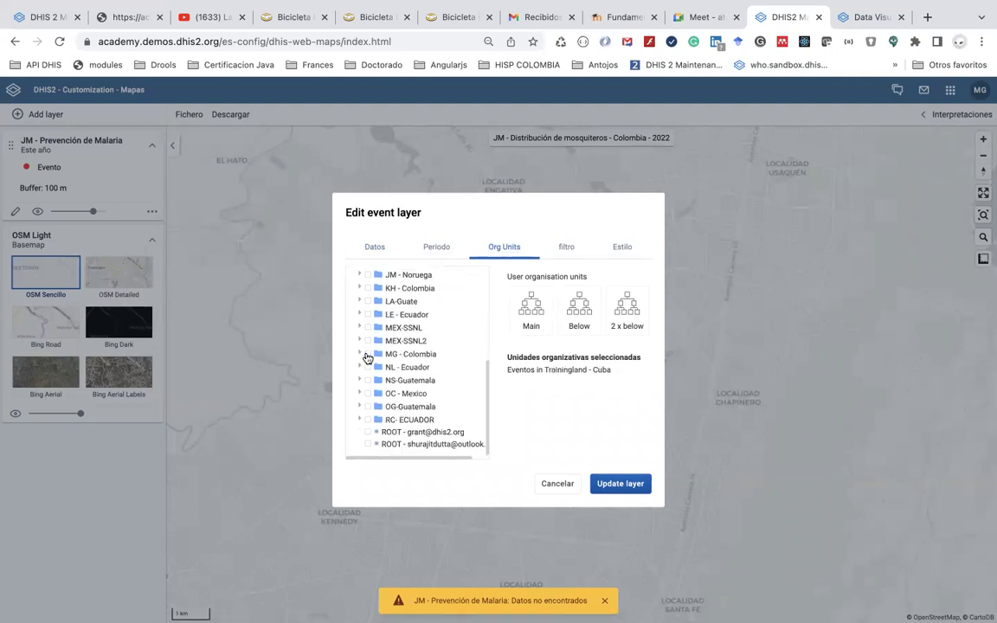
scroll(367, 356, "up", 3)
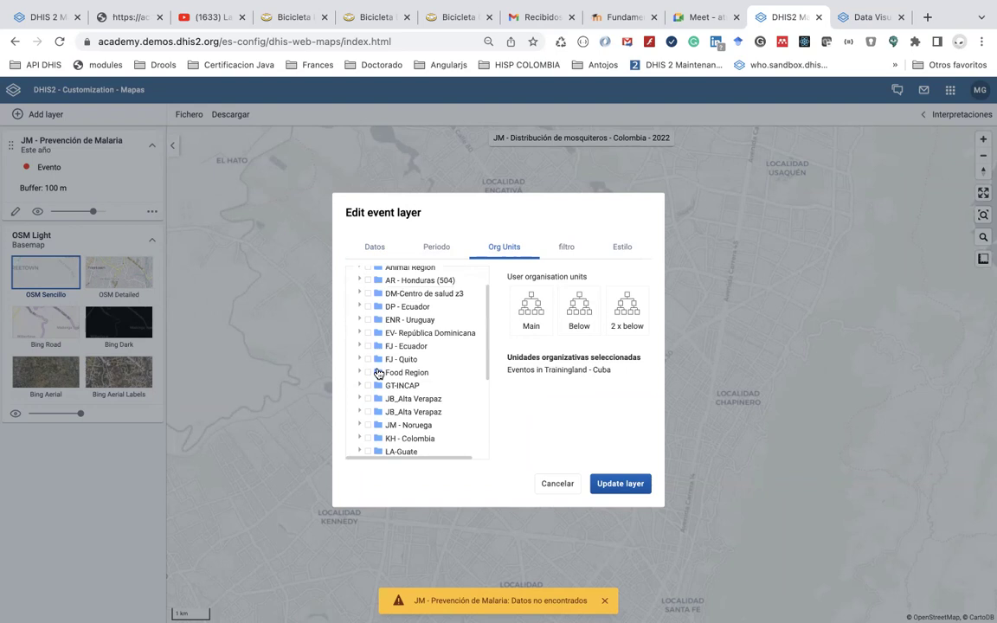
scroll(378, 372, "up", 2)
scroll(378, 373, "down", 6)
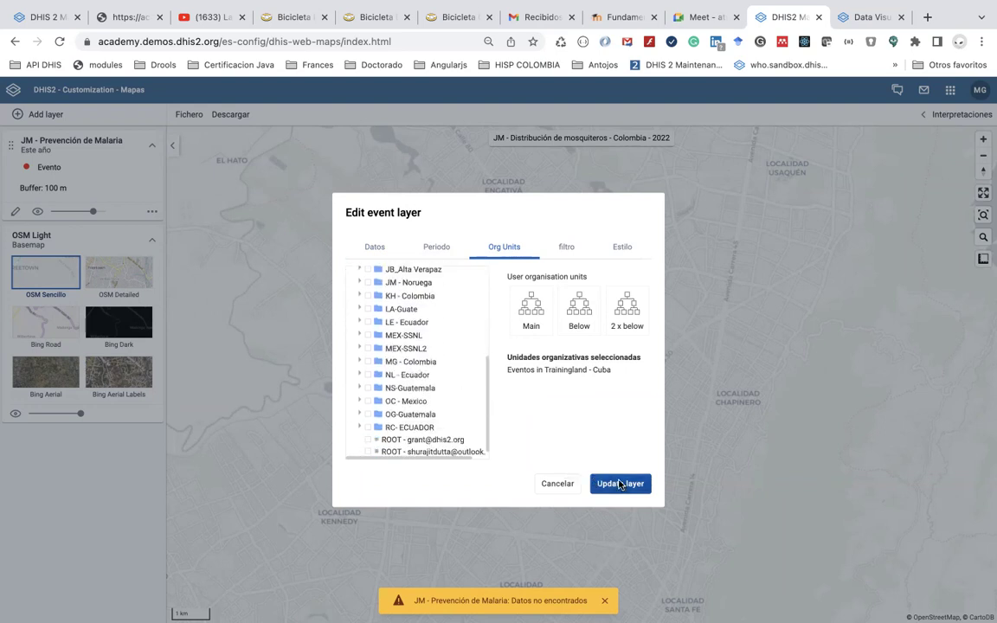
left_click(618, 483)
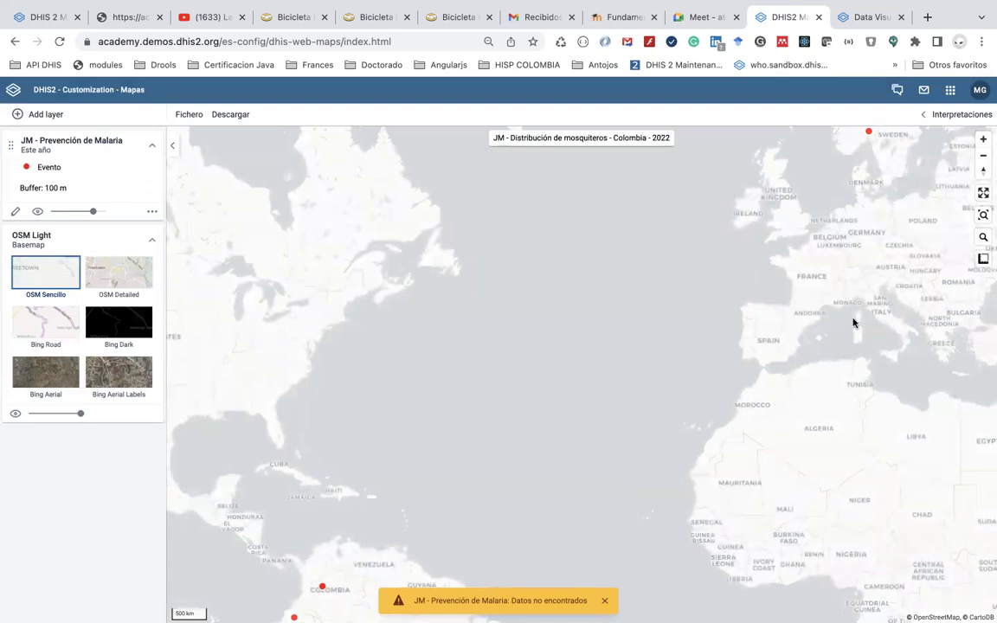
Zoom out to the whole world, try the OSM Detailed basemap, then return to OSM Sencillo
left_click(982, 158)
left_click(982, 157)
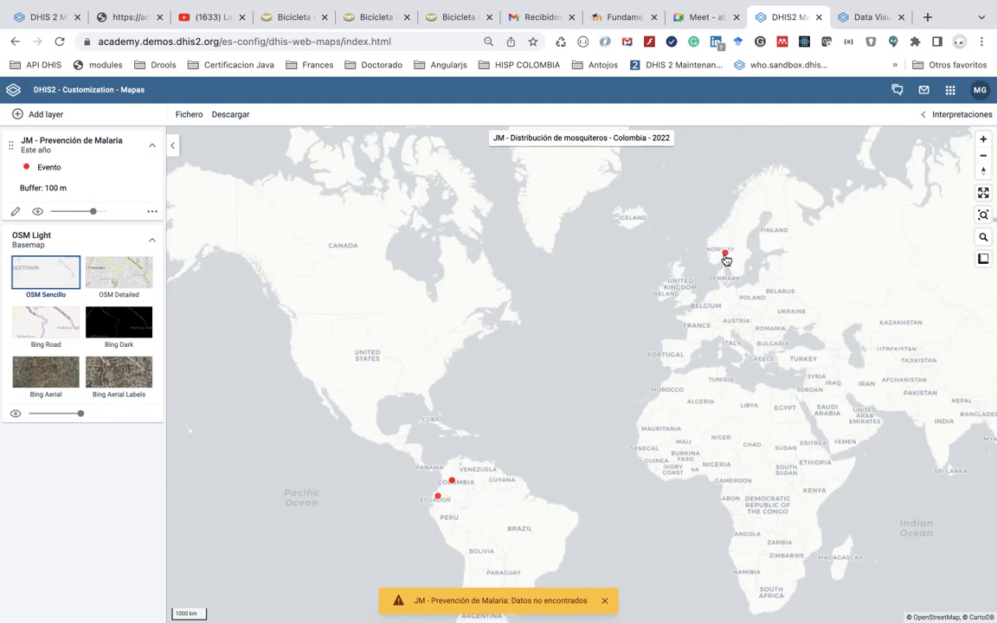
left_click(100, 279)
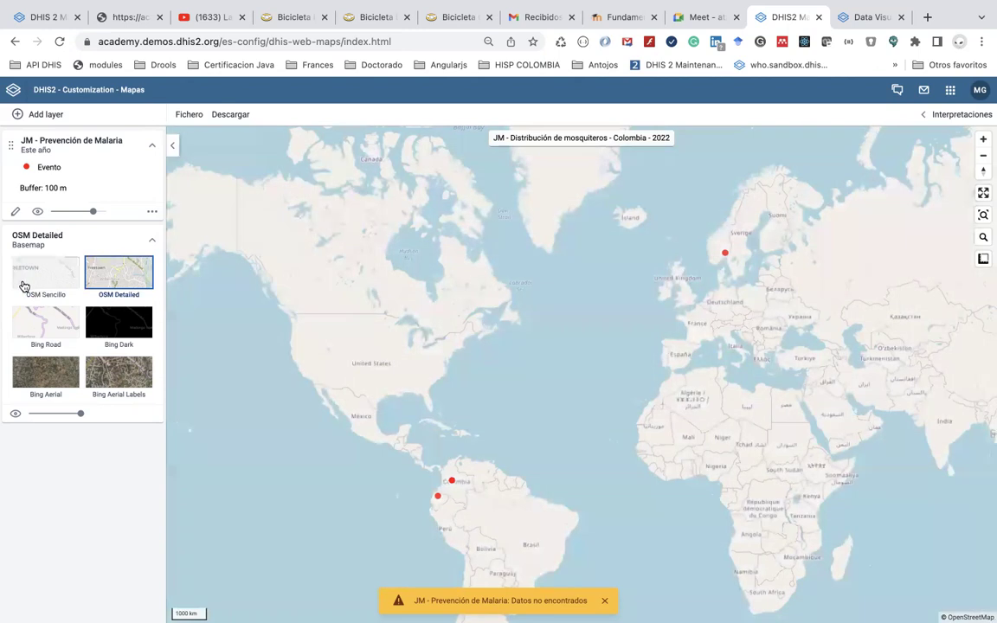
left_click(25, 284)
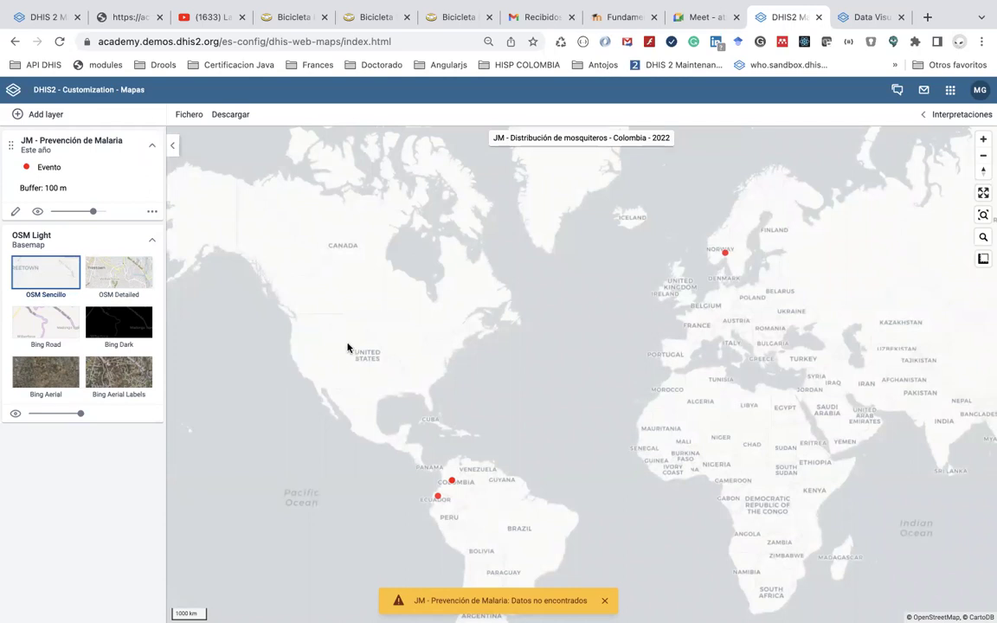
scroll(347, 348, "down", 1)
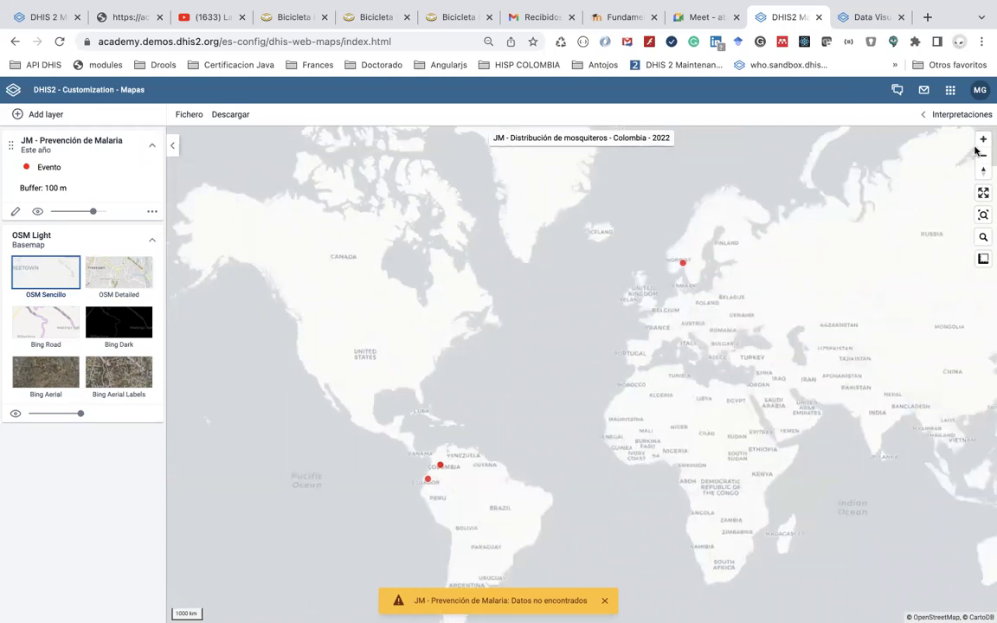
Zoom and pan from the world map into southern Norway, centring on the Oslo event
left_click(983, 140)
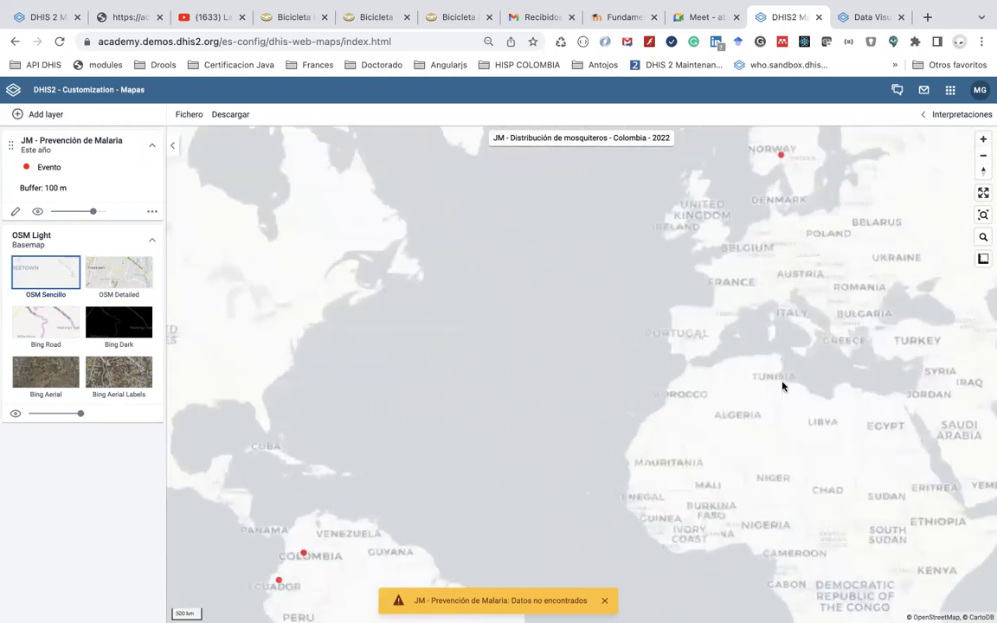
left_click_drag(782, 387, 749, 437)
scroll(750, 437, "up", 2)
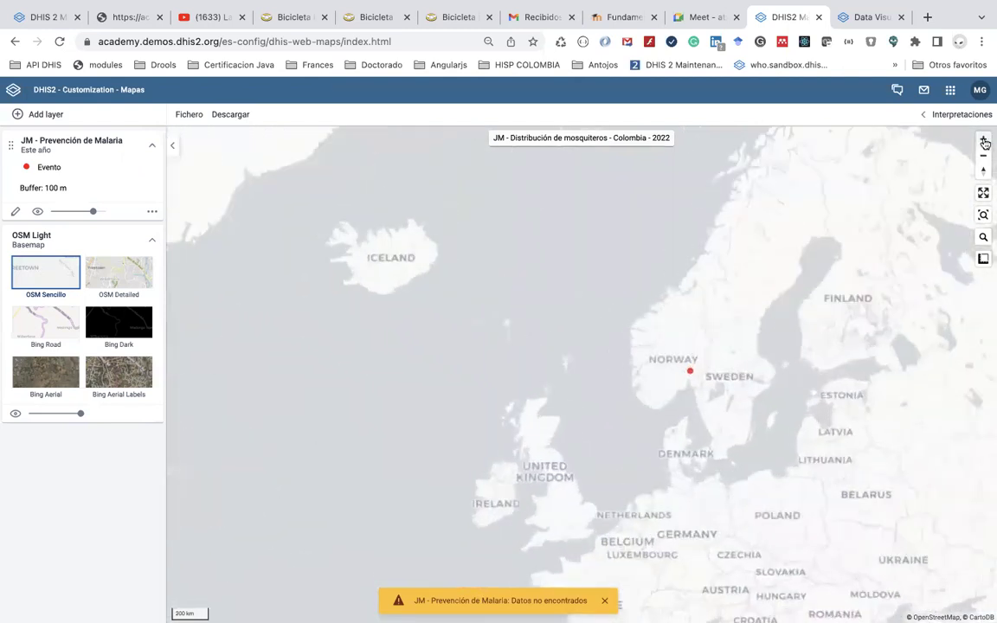
left_click(983, 139)
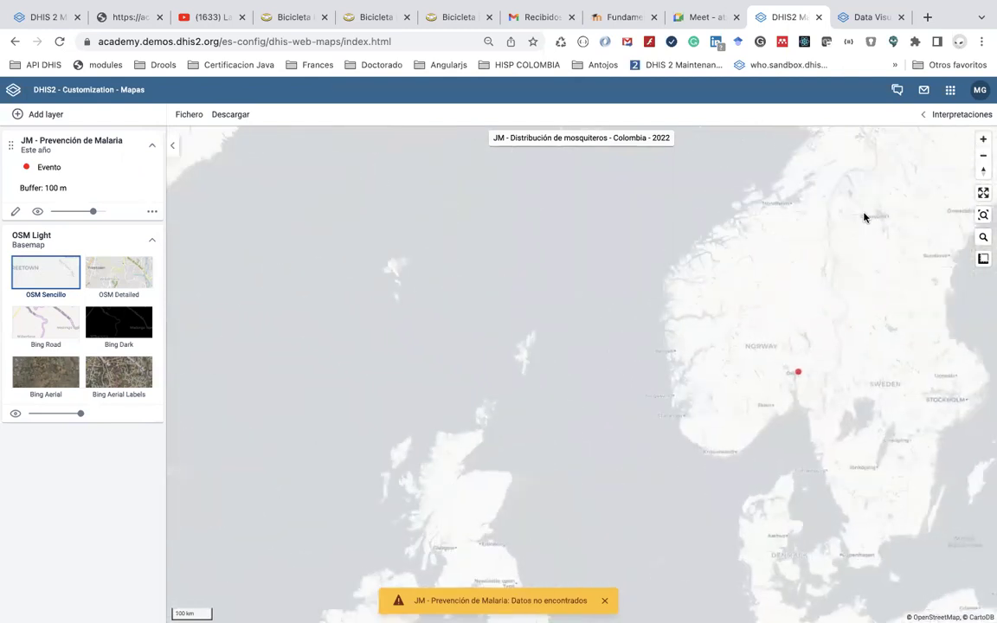
left_click_drag(863, 217, 687, 236)
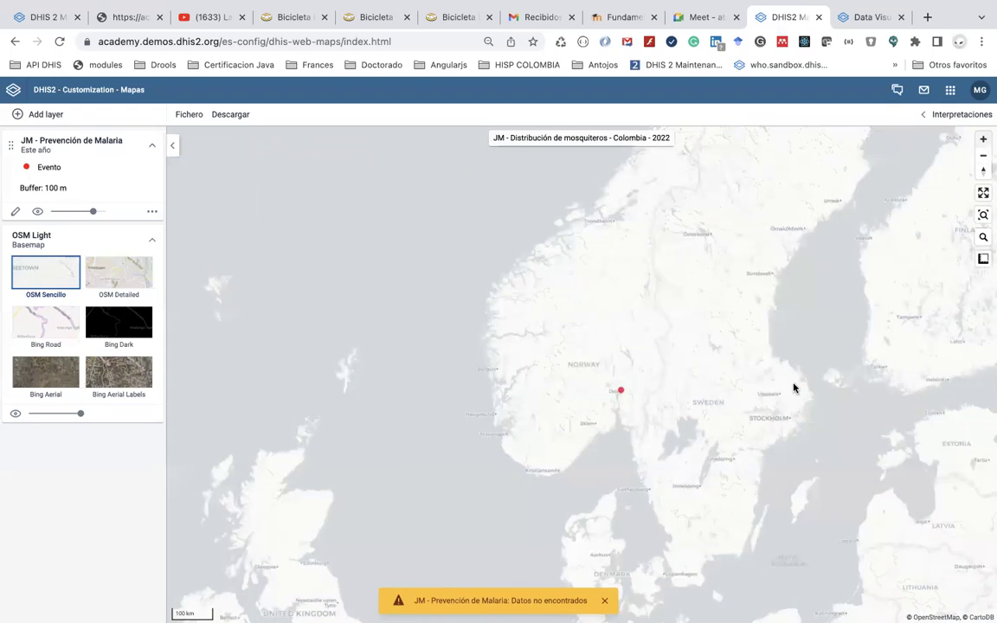
key("plus")
left_click_drag(710, 338, 600, 307)
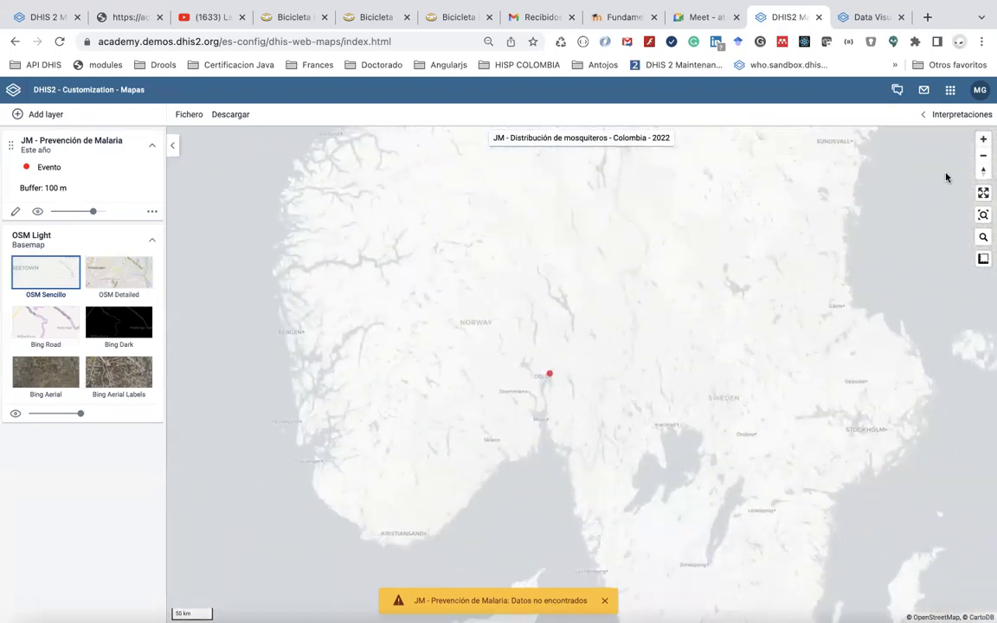
left_click(983, 138)
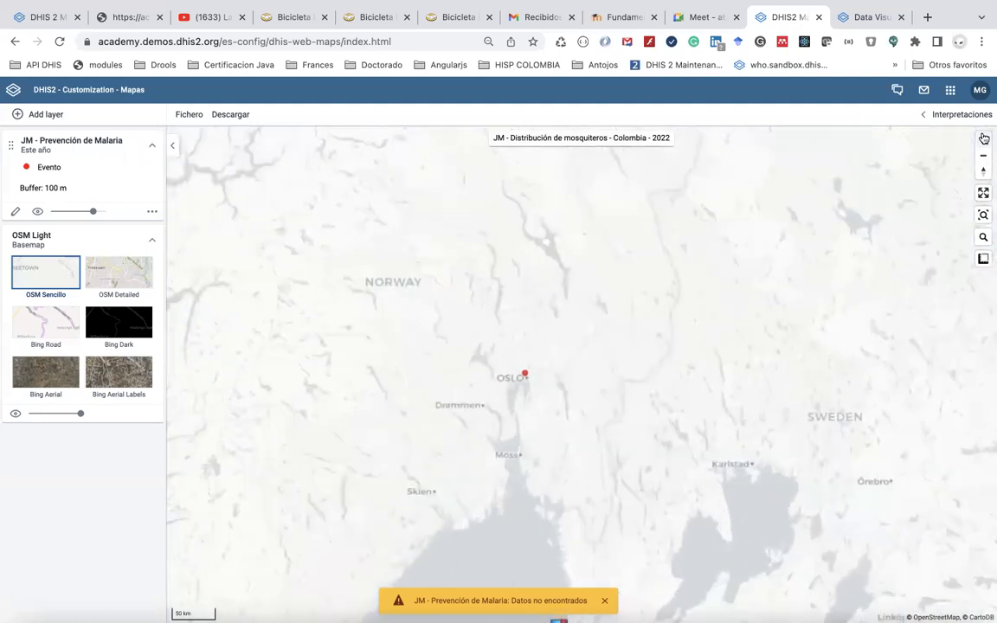
left_click(983, 138)
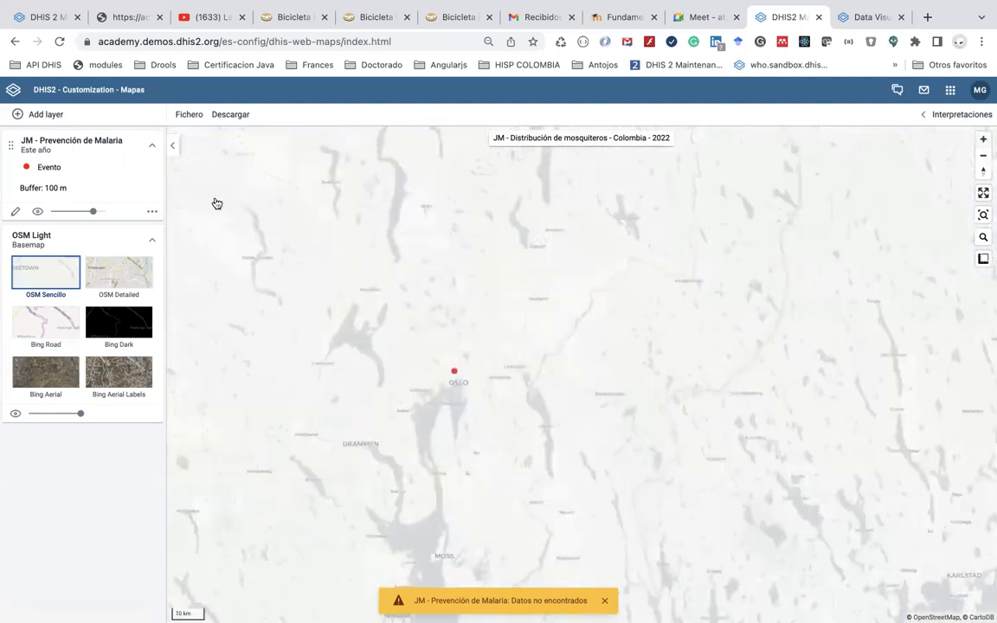
Use the OSM Detailed basemap and zoom to about 1 km scale on the Oslo event point
left_click(122, 283)
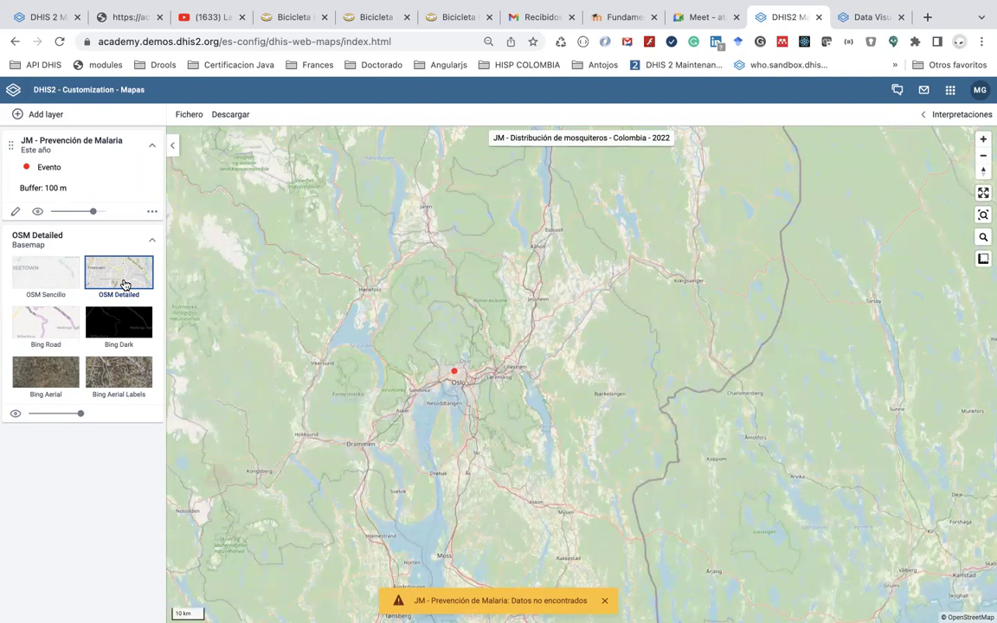
left_click(979, 139)
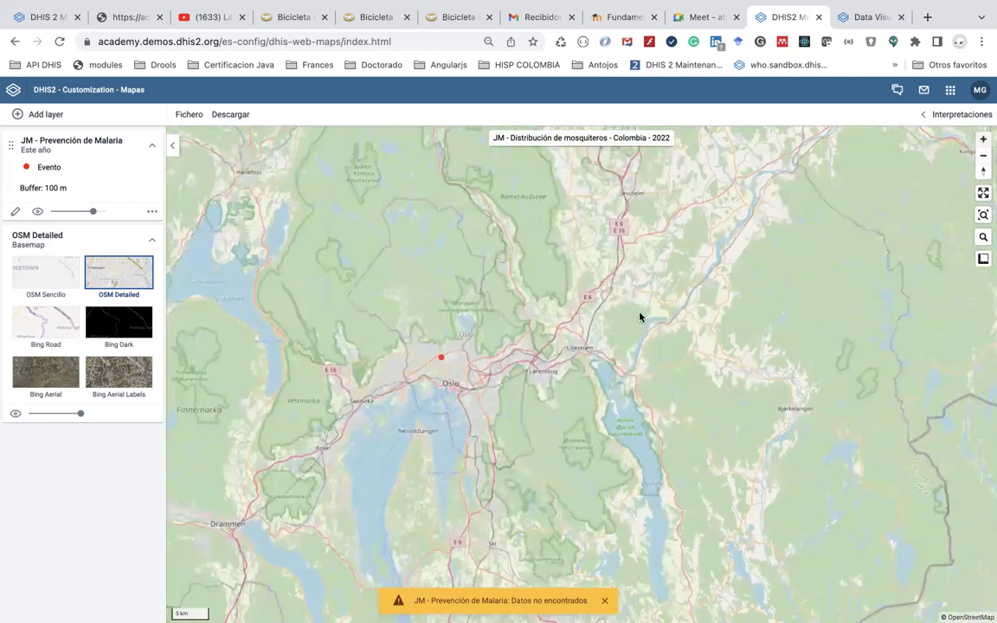
scroll(641, 317, "up", 3)
left_click_drag(516, 304, 600, 276)
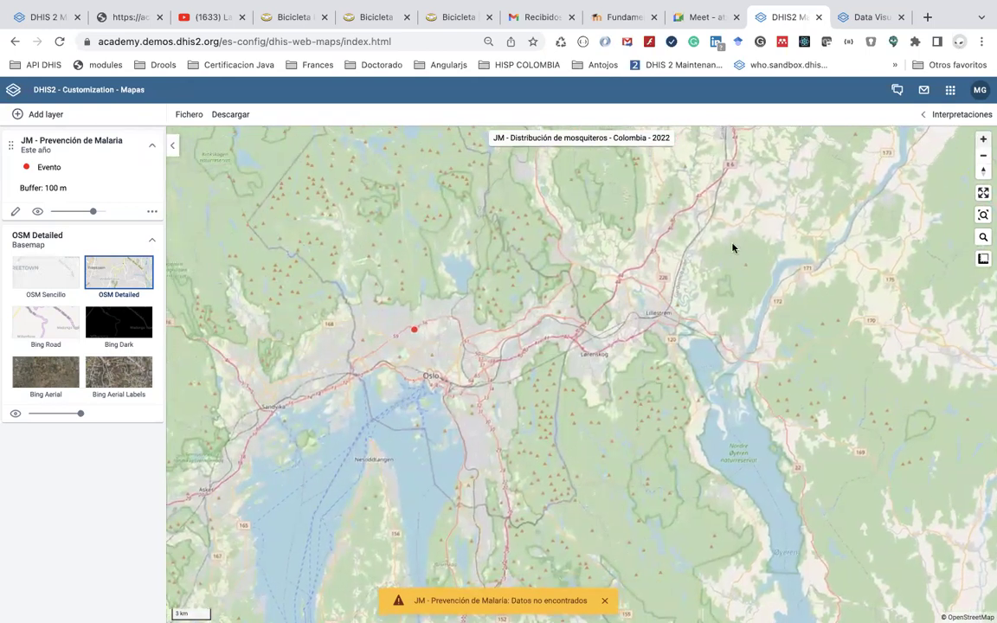
scroll(607, 334, "up", 3)
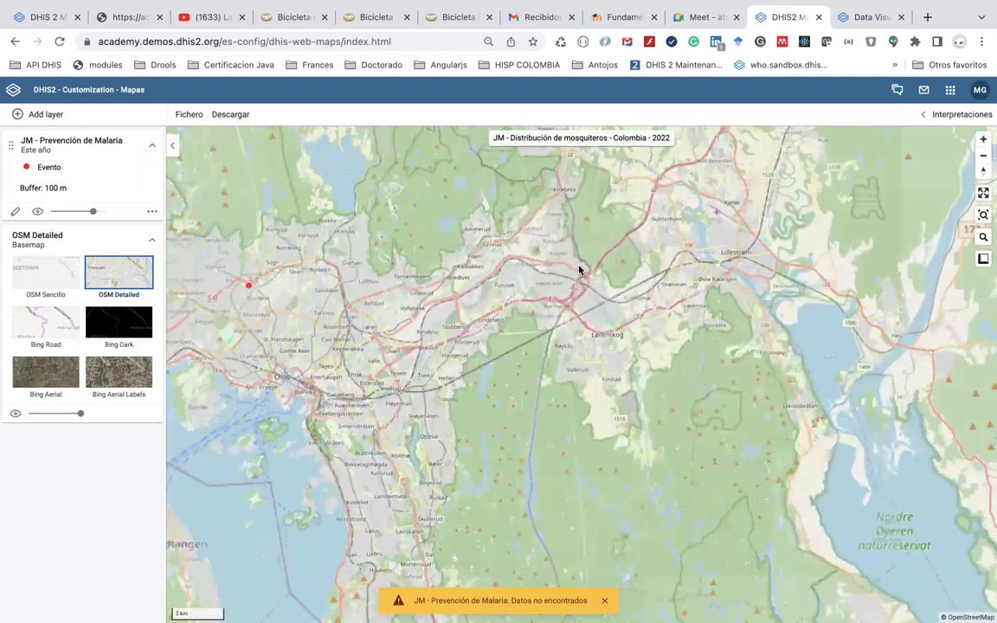
left_click_drag(579, 270, 735, 254)
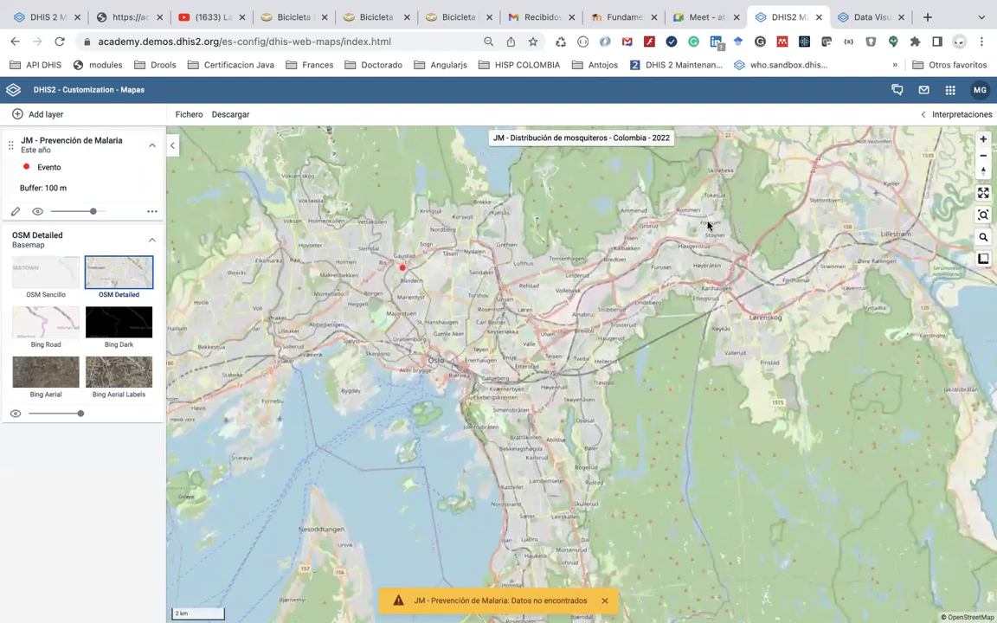
scroll(707, 225, "up", 2)
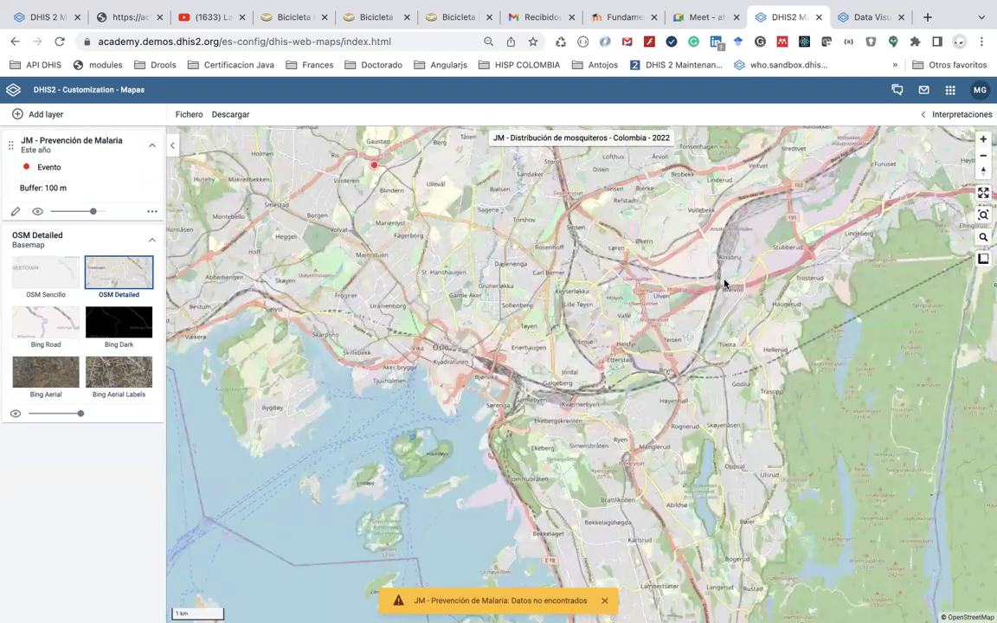
Change the basemap from OSM Detailed to Bing Road
left_click(49, 329)
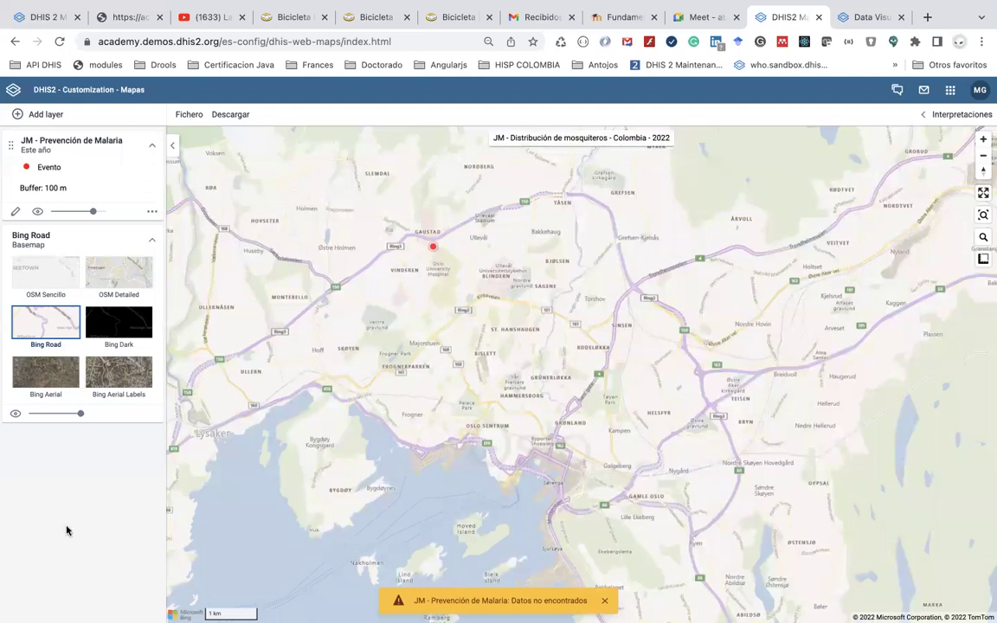
Use Bing Aerial imagery and zoom in closely on the Oslo event and its 100 m buffer
left_click(59, 371)
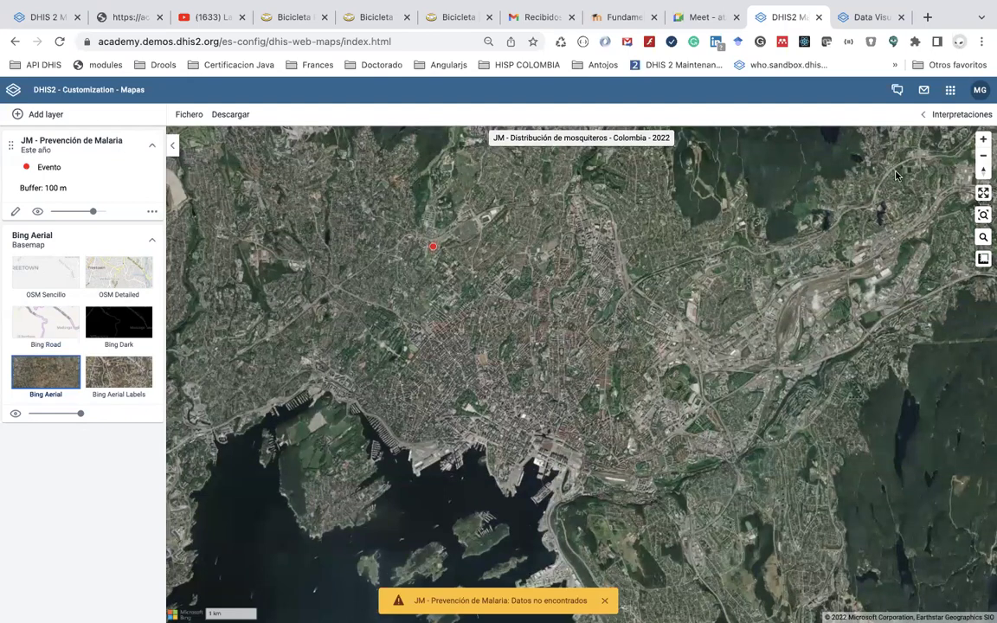
left_click(984, 142)
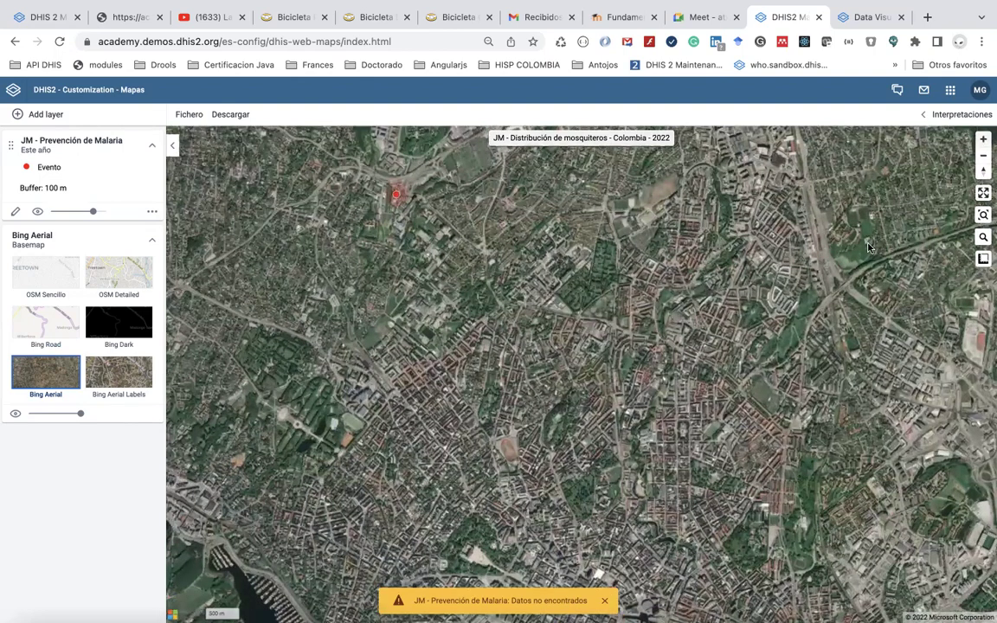
left_click(981, 143)
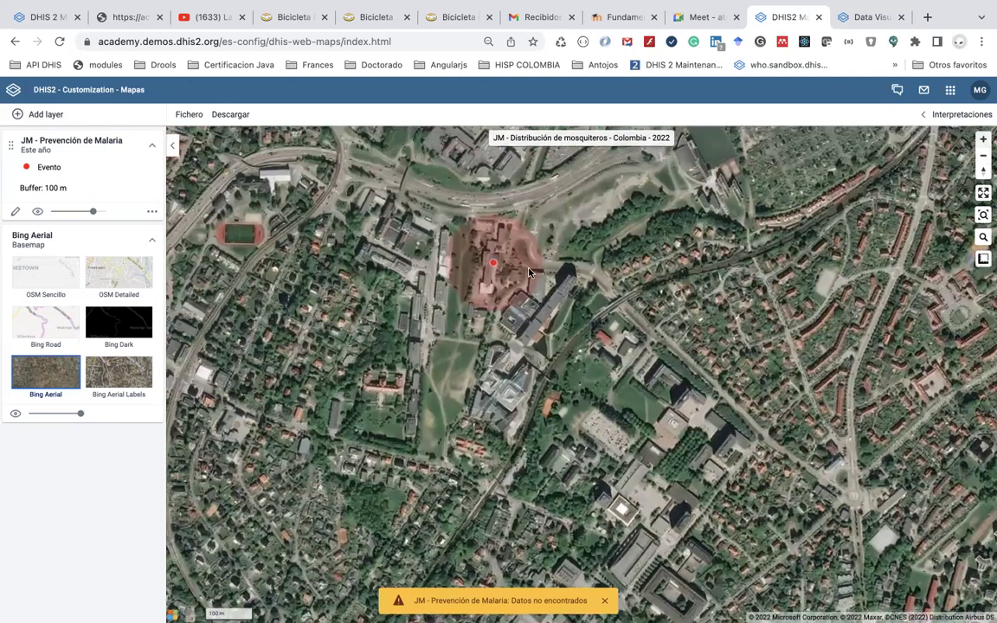
scroll(591, 376, "up", 1)
scroll(591, 375, "up", 1)
left_click_drag(433, 221, 532, 333)
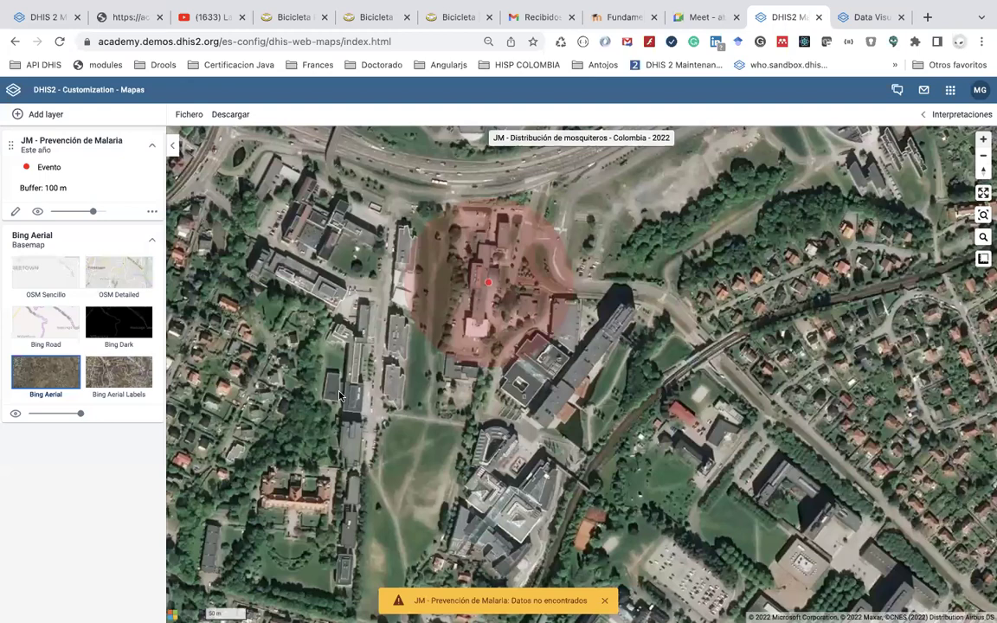
scroll(372, 359, "up", 3)
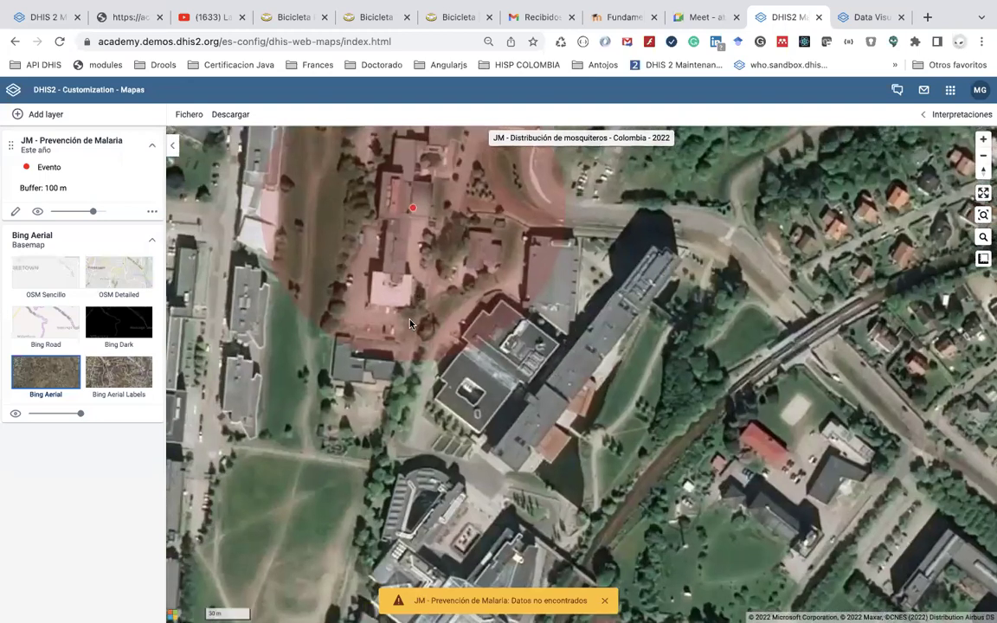
scroll(410, 324, "up", 1)
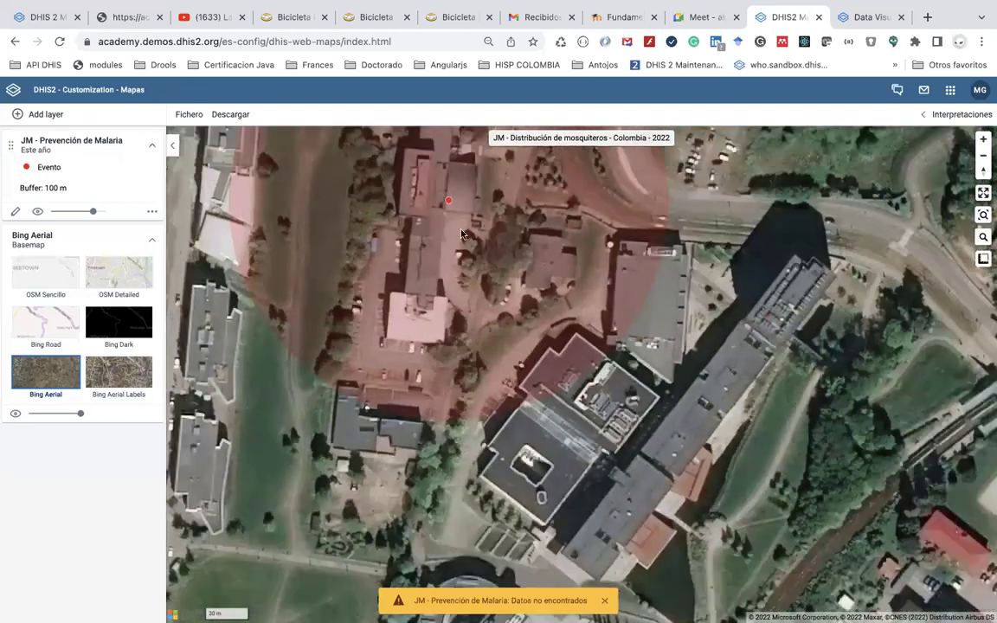
scroll(465, 265, "down", 1)
Recentre the aerial map on the event buffer and zoom out two levels
left_click_drag(466, 264, 470, 287)
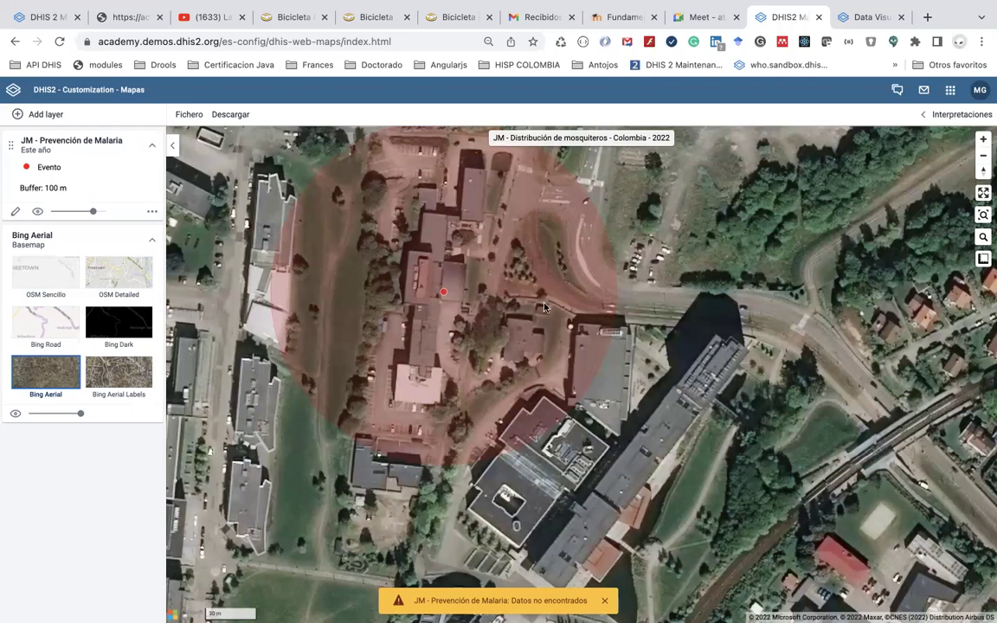
left_click(983, 156)
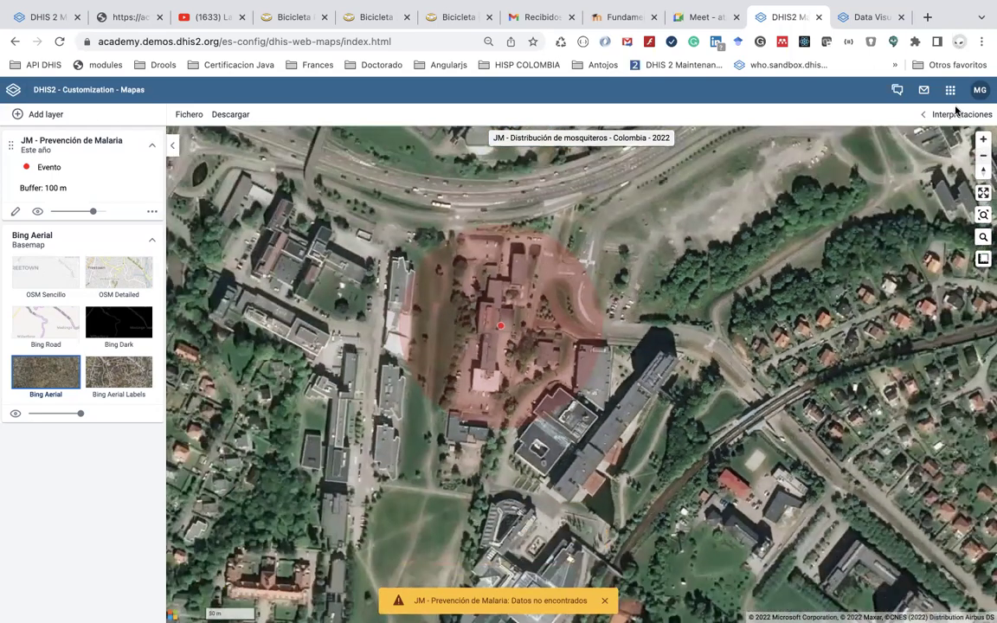
left_click(983, 156)
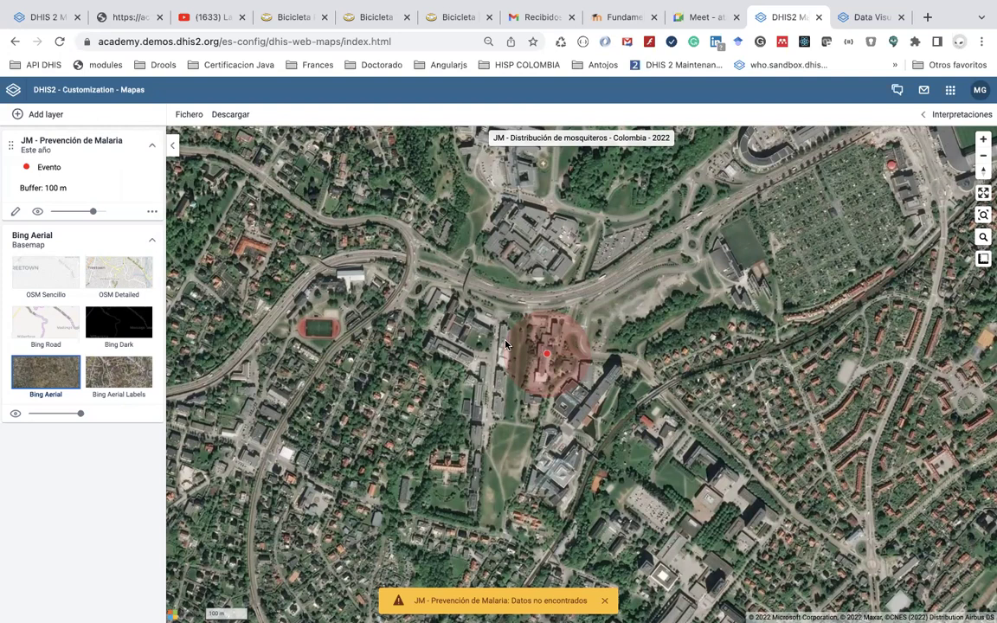
Switch to the DHIS2 Academy tab showing the Academia Fundamentos Zoom meetings page
key("super+8")
scroll(509, 337, "down", 5)
scroll(508, 337, "up", 5)
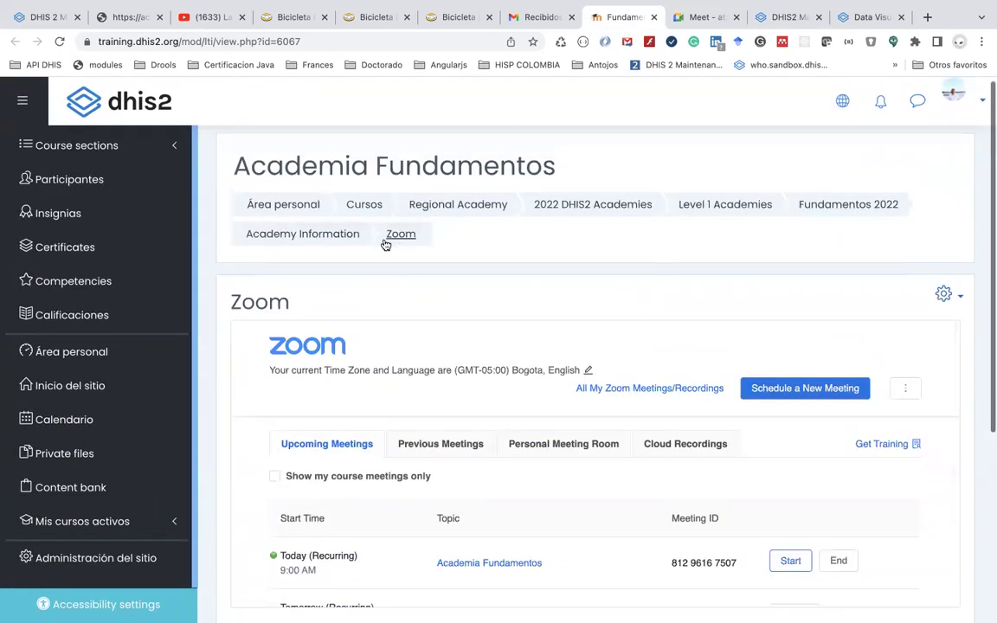
Go to the Fundamentos 2022 course page and sign in to DHIS2 Academy
left_click(815, 206)
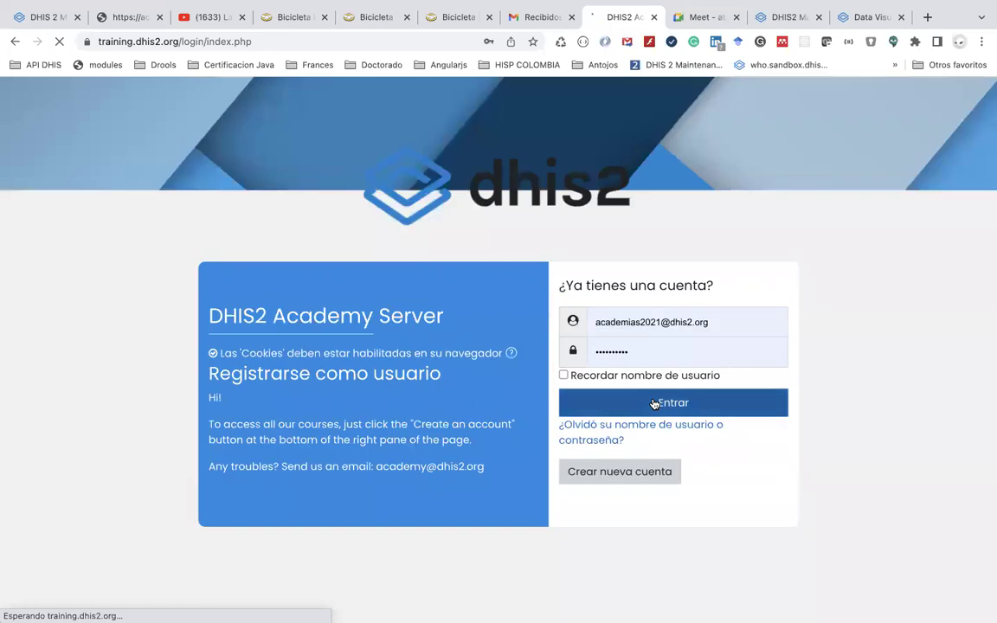
left_click(654, 404)
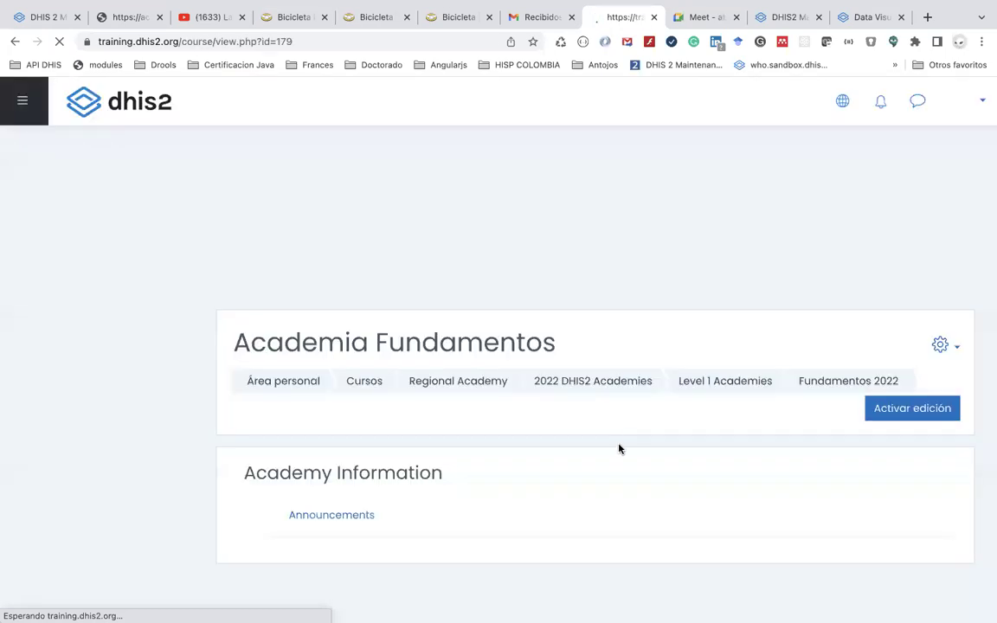
scroll(618, 449, "down", 5)
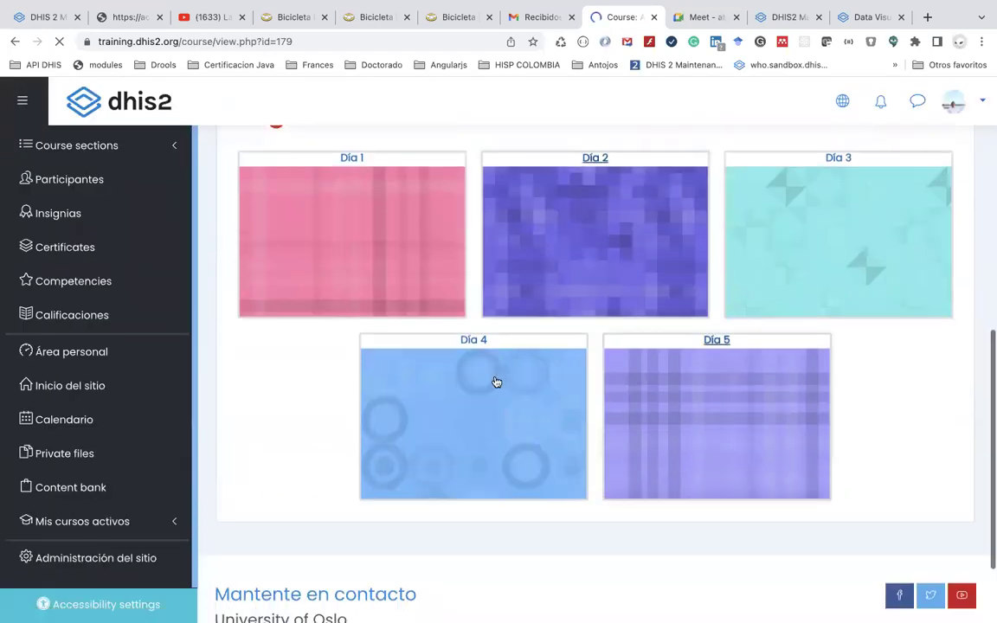
Open the Día 4 section and its Ejercicio día 4 exercise page
left_click(496, 381)
scroll(495, 382, "down", 10)
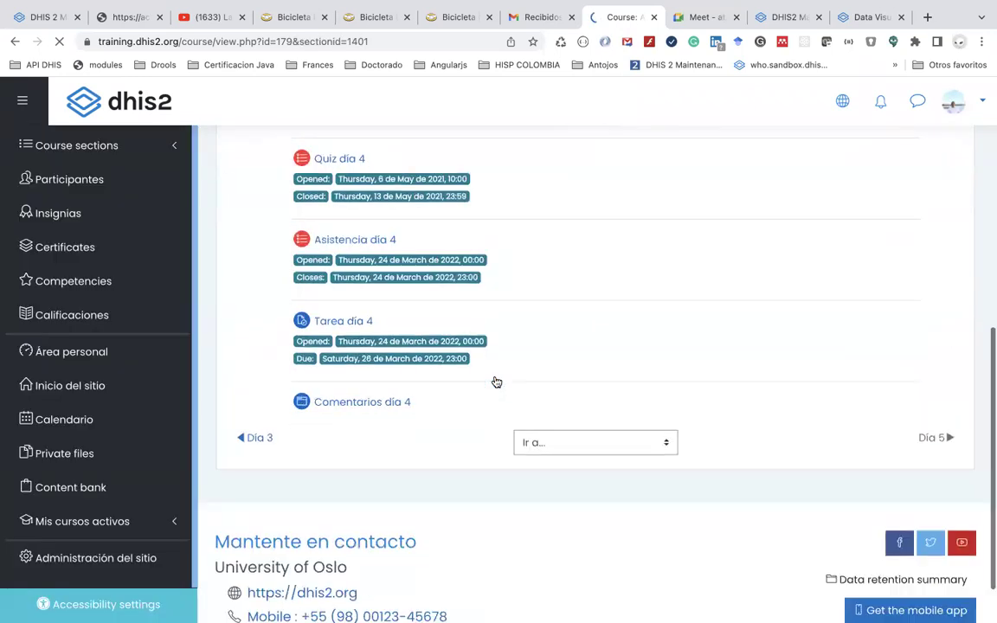
scroll(495, 381, "up", 3)
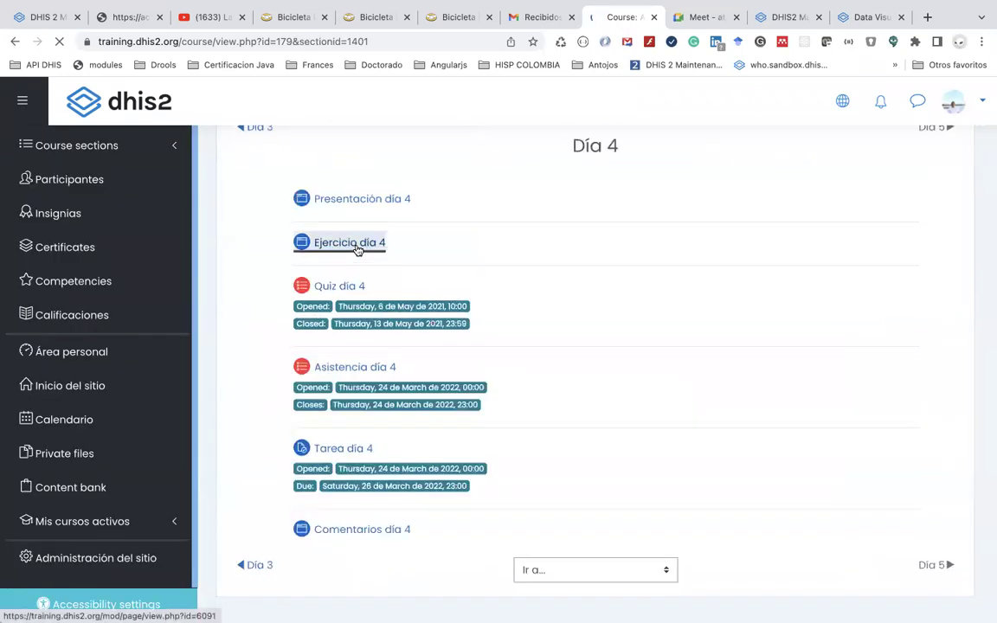
left_click(356, 249)
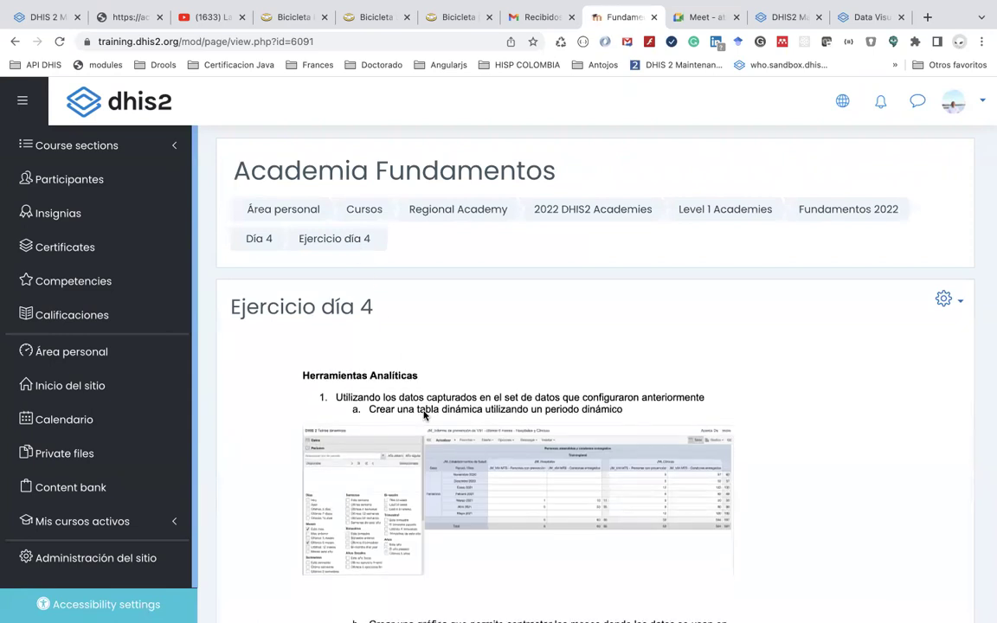
scroll(424, 415, "up", 3)
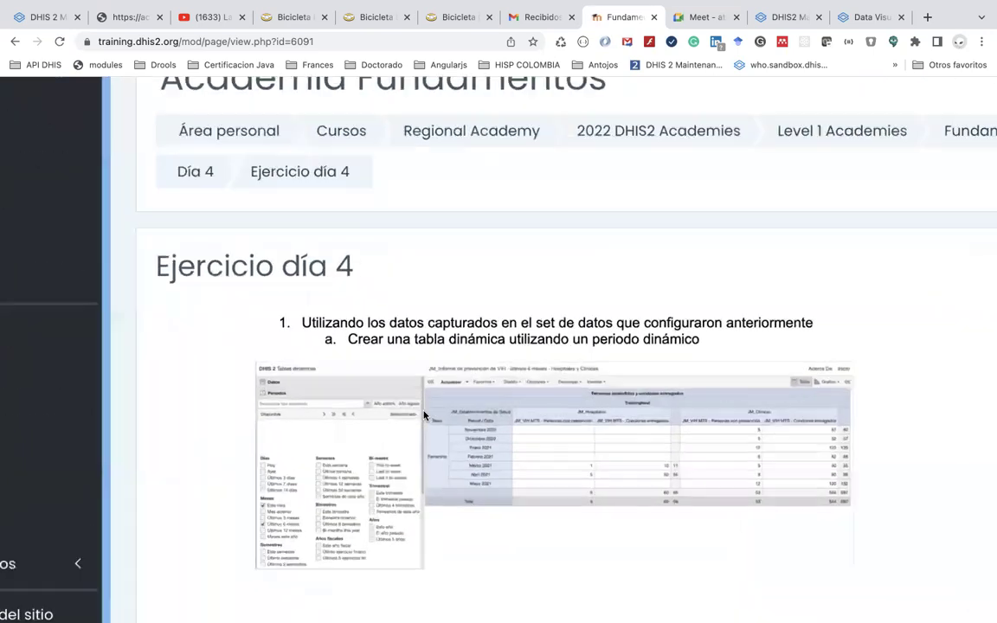
scroll(424, 416, "up", 3)
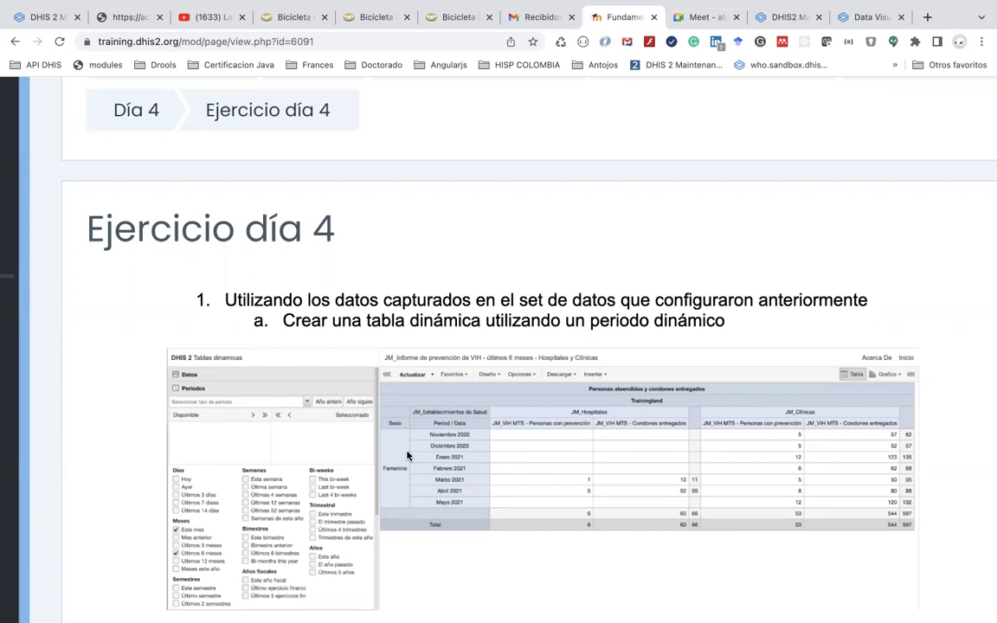
scroll(407, 456, "down", 8)
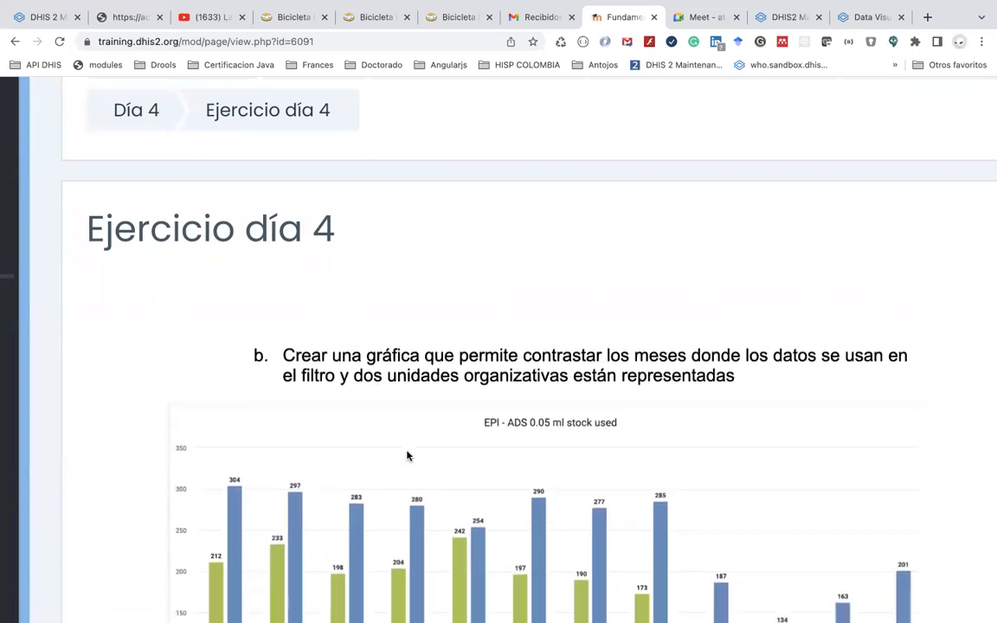
scroll(408, 456, "down", 2)
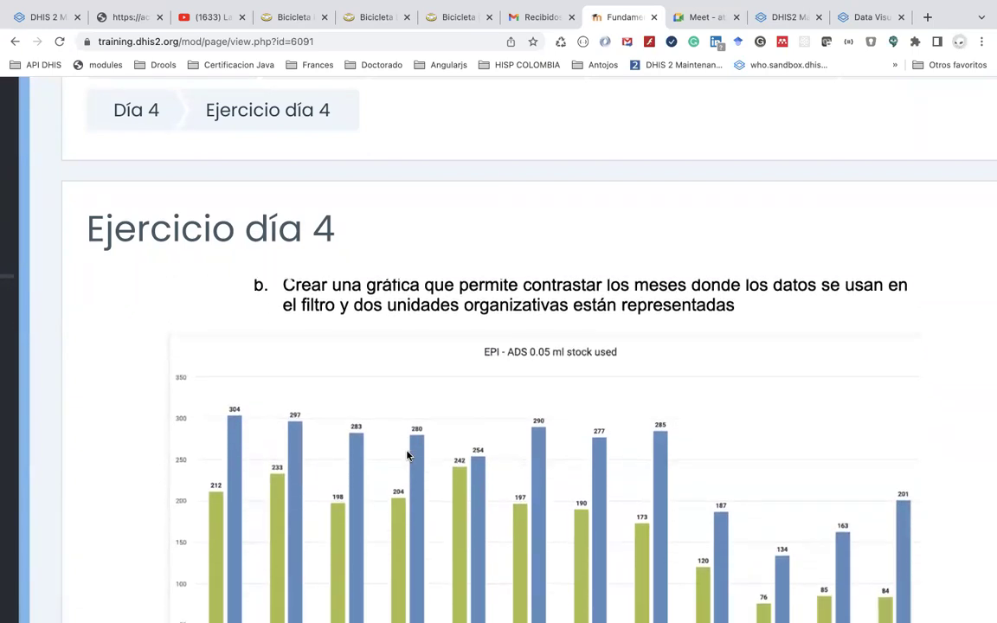
scroll(408, 456, "up", 4)
scroll(408, 456, "down", 10)
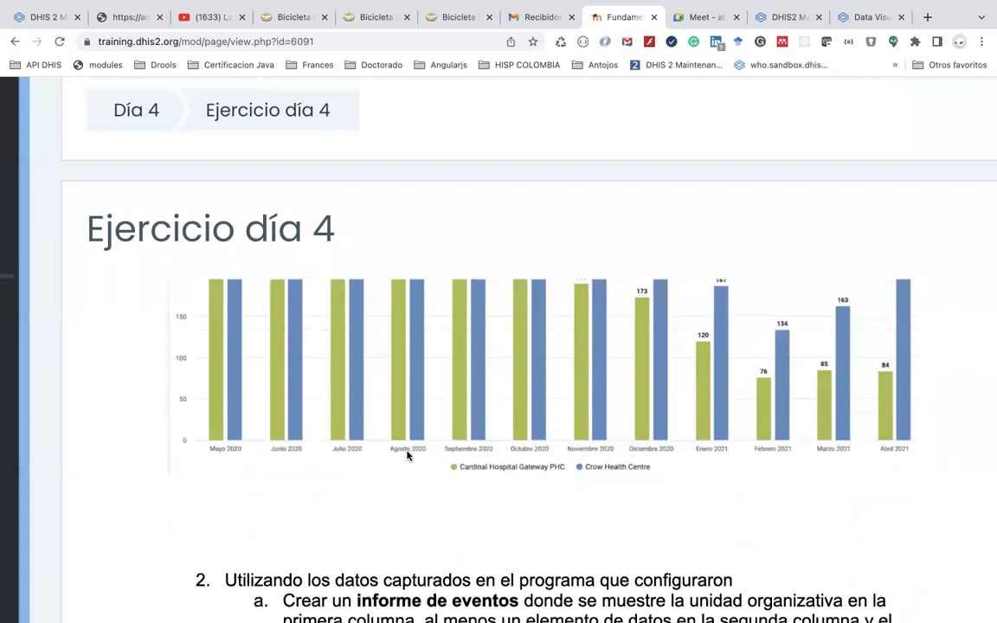
scroll(408, 456, "down", 5)
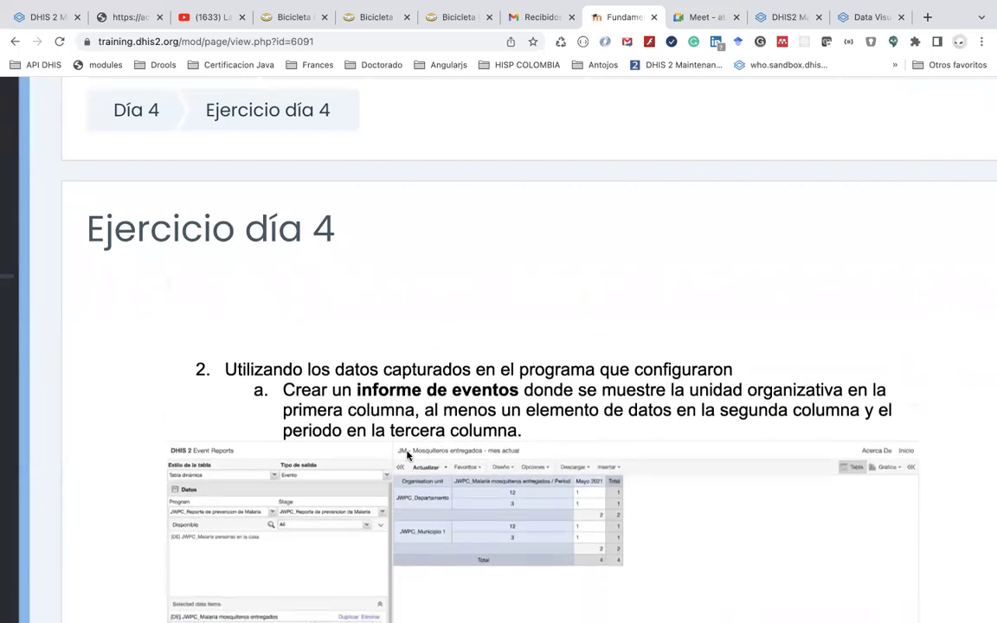
scroll(408, 456, "down", 3)
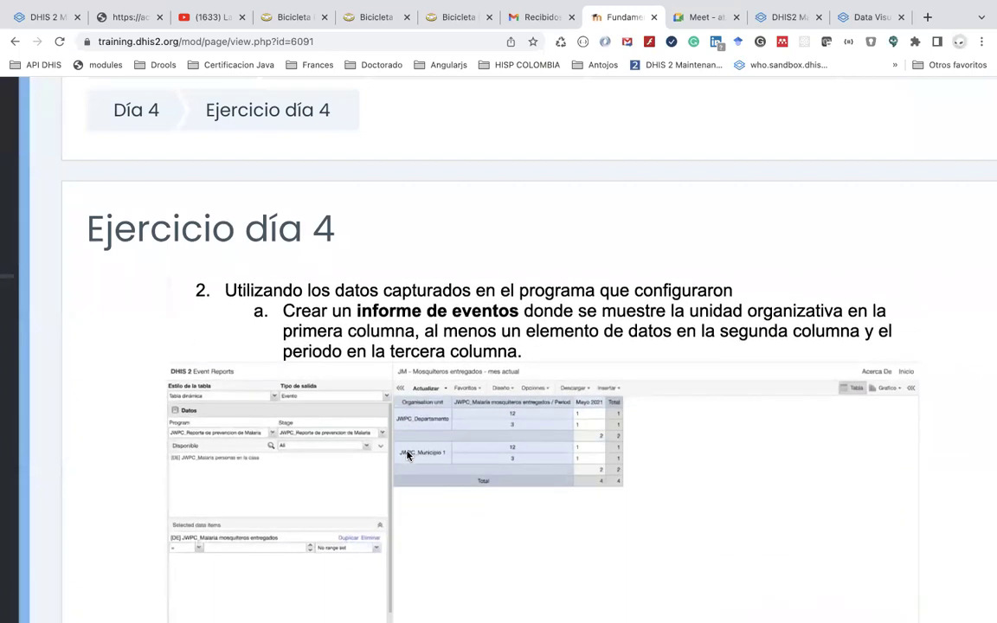
scroll(407, 456, "down", 1)
scroll(408, 456, "up", 1)
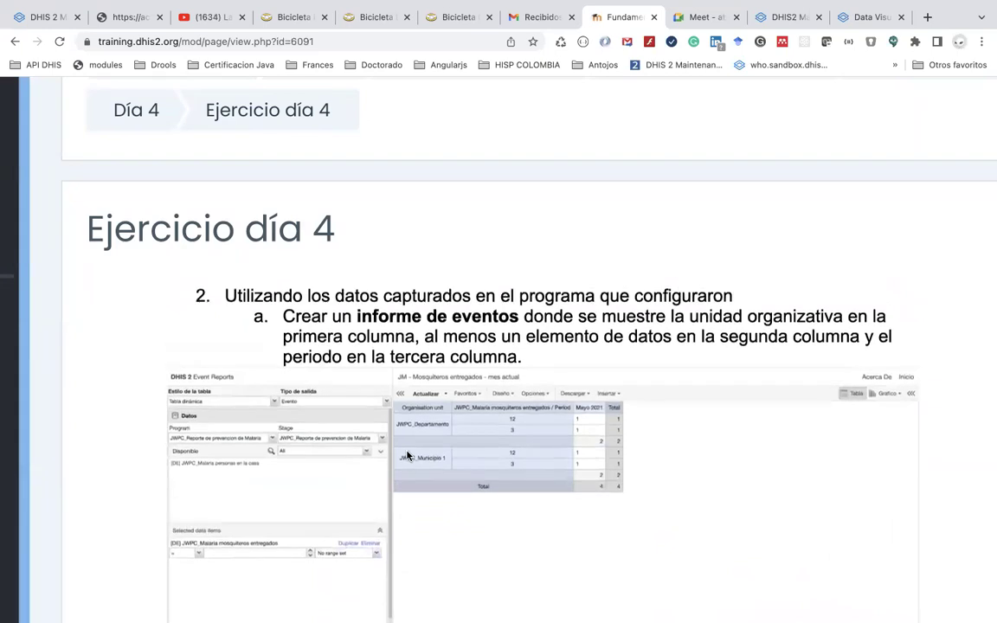
scroll(407, 456, "down", 8)
scroll(407, 456, "up", 10)
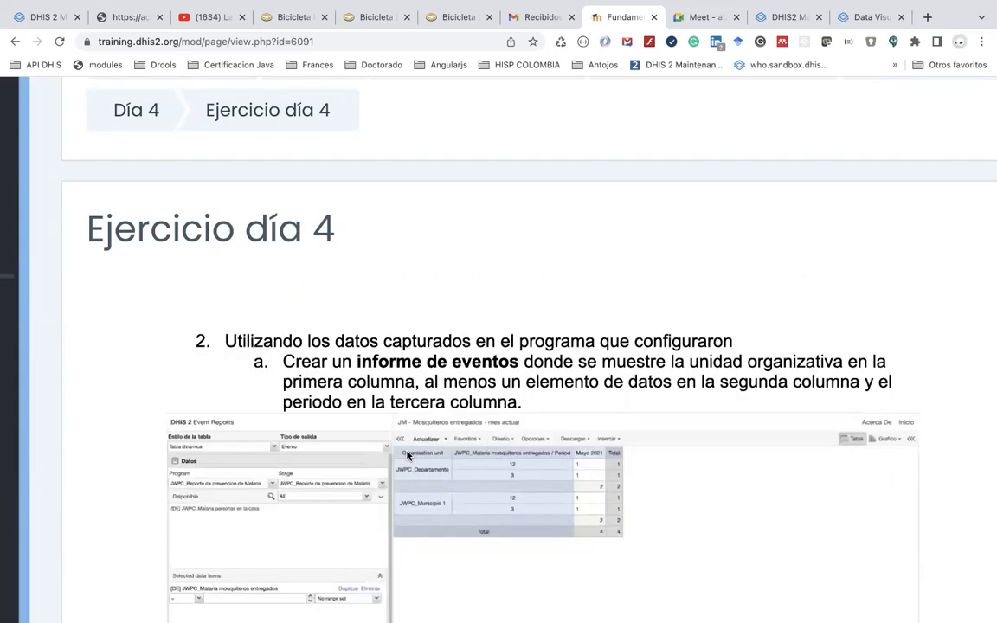
scroll(407, 456, "down", 2)
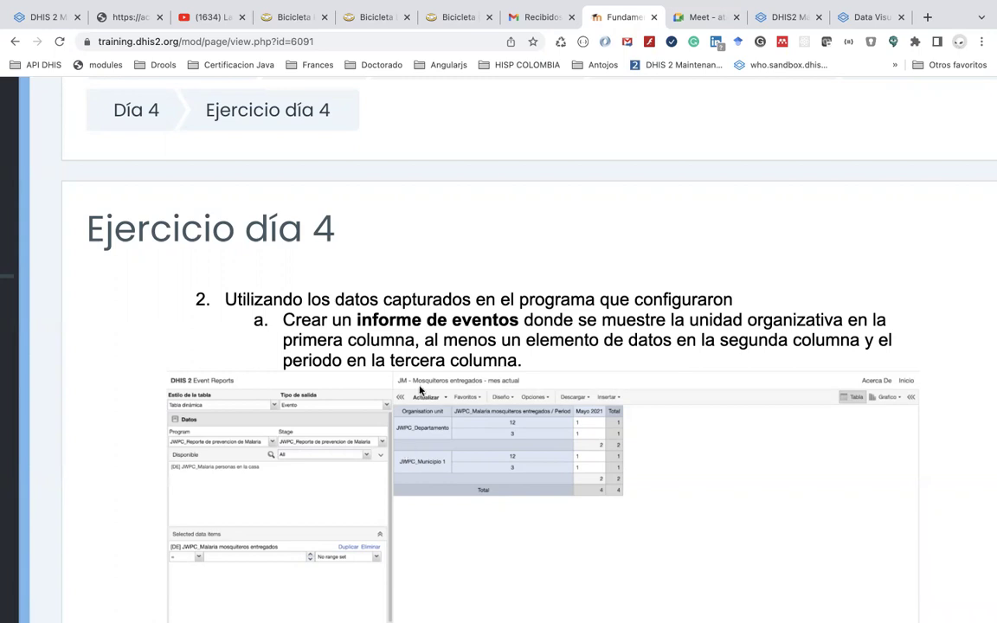
Return to the DHIS2 Maps tab and launch Visualizador (Data Visualizer) from the apps menu
left_click(849, 19)
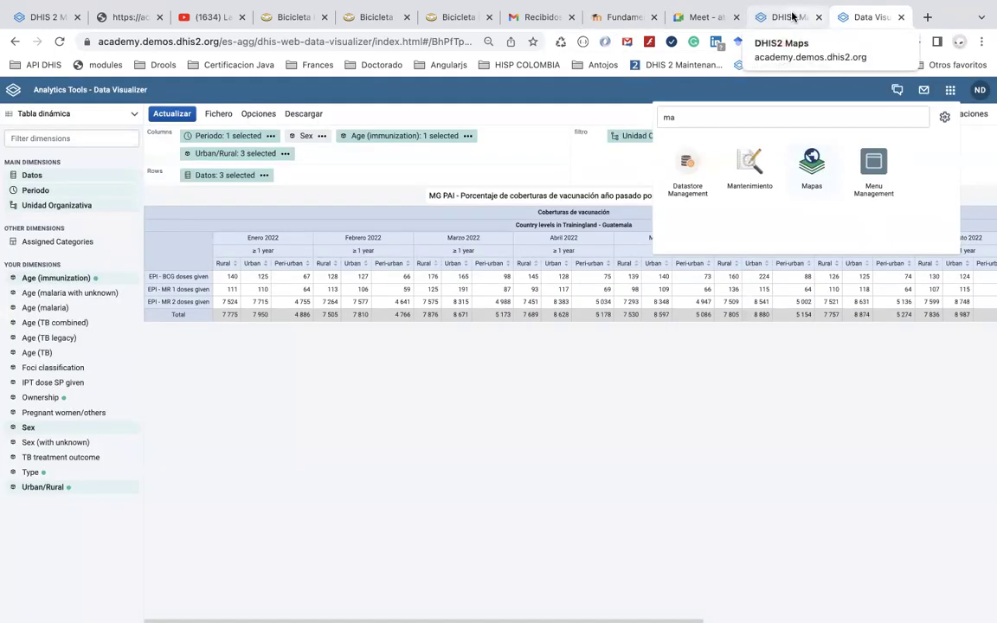
left_click(792, 18)
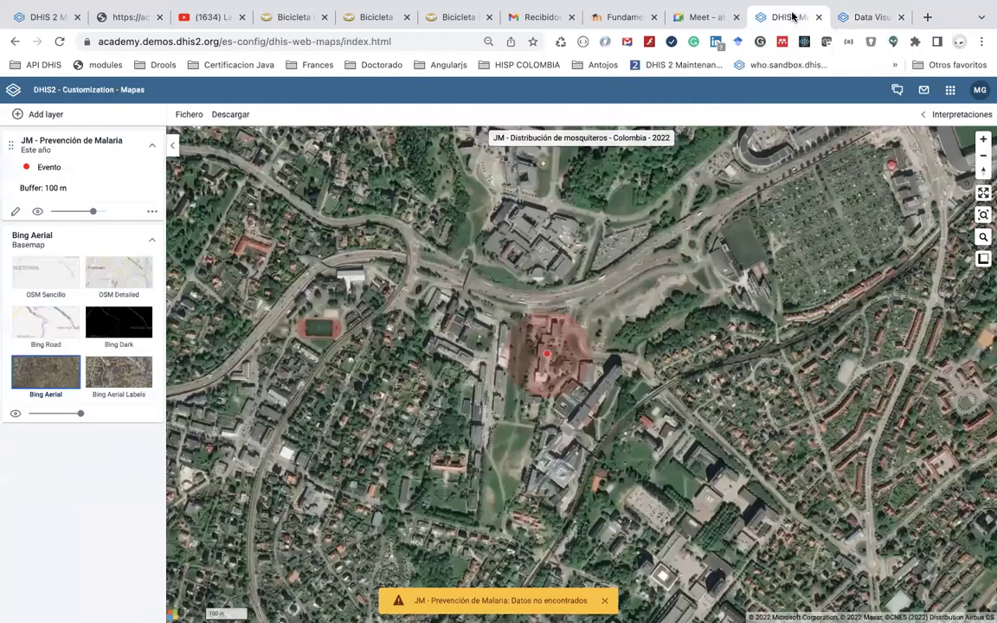
left_click(863, 17)
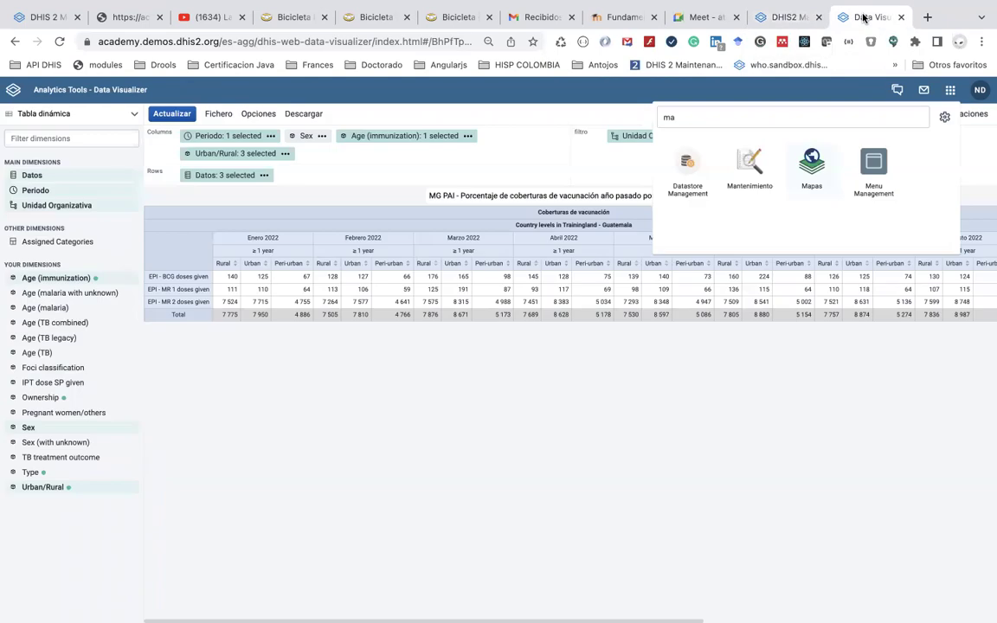
left_click(790, 17)
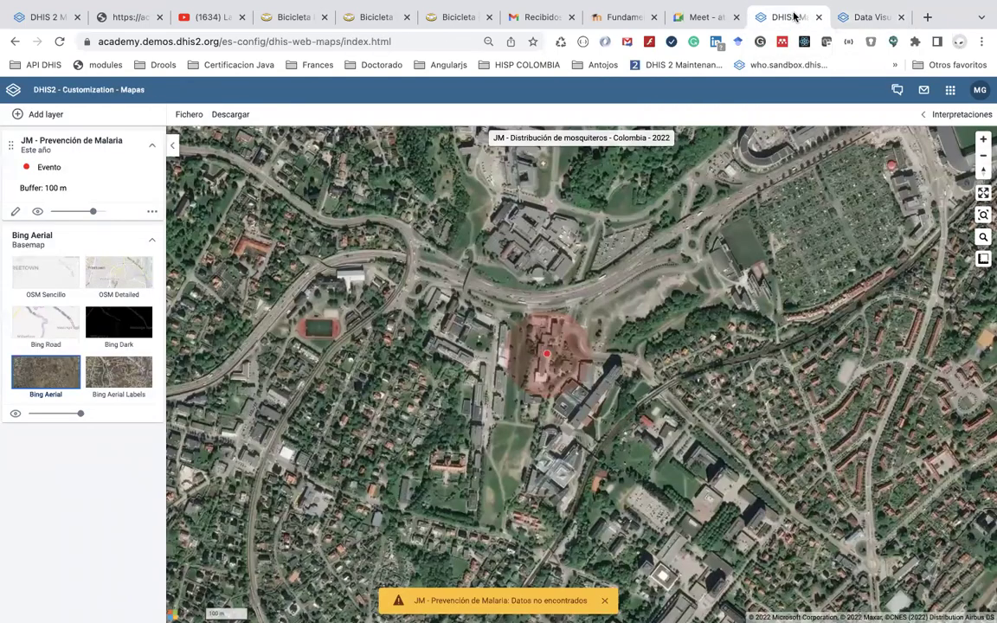
left_click(949, 91)
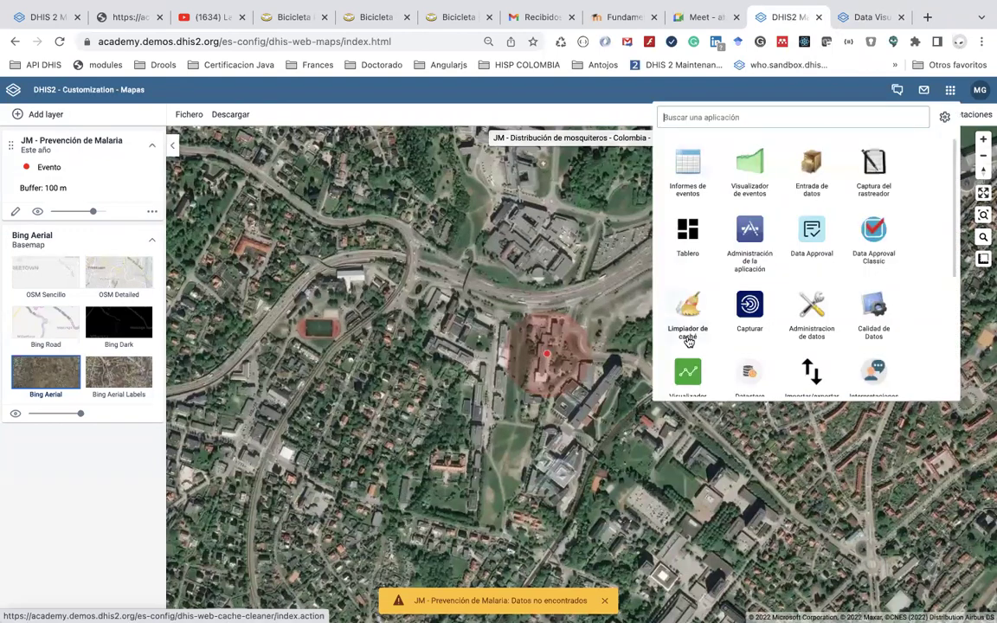
left_click(686, 379)
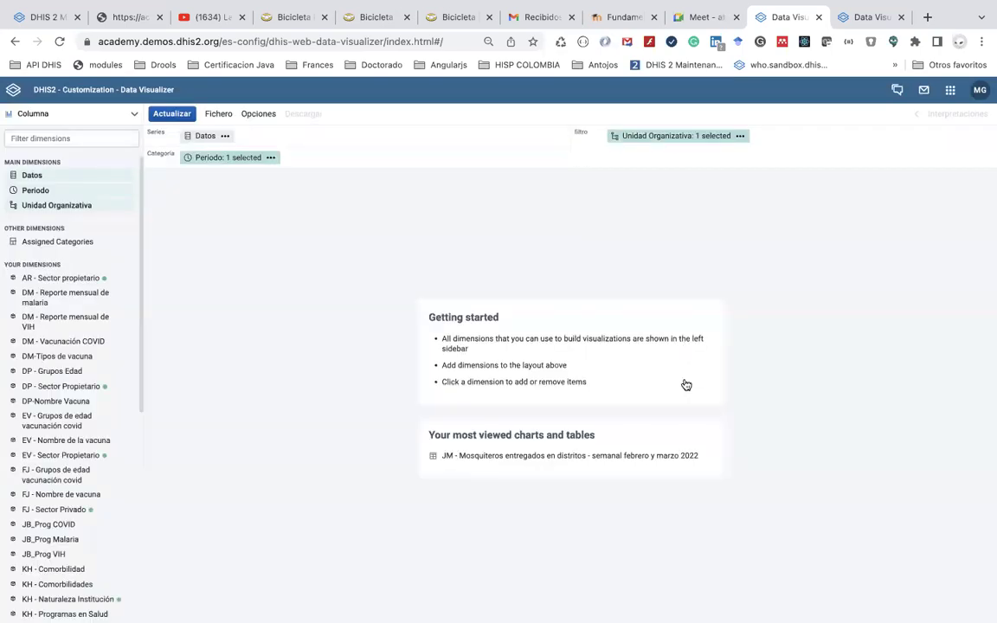
Load the most-viewed 'JM - Mosquiteros entregados en distritos' table, then return to Ejercicio día 4
left_click(223, 116)
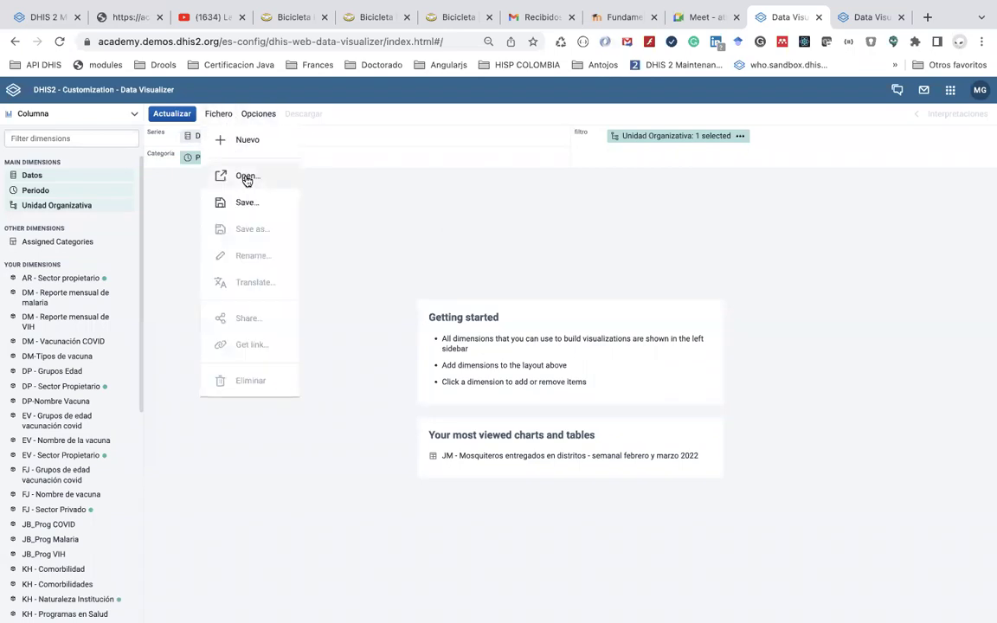
left_click(510, 462)
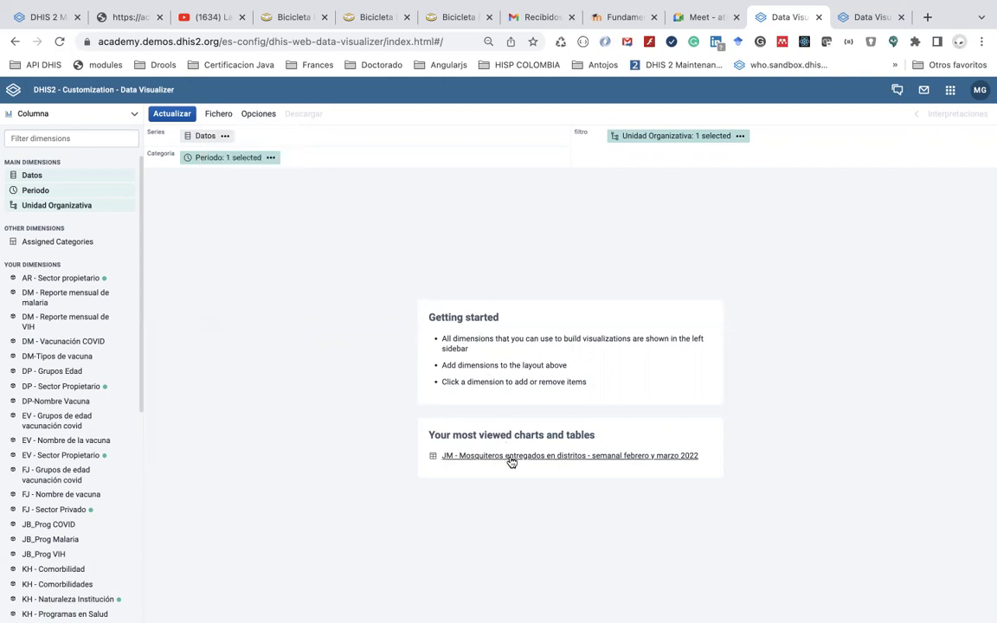
left_click(511, 462)
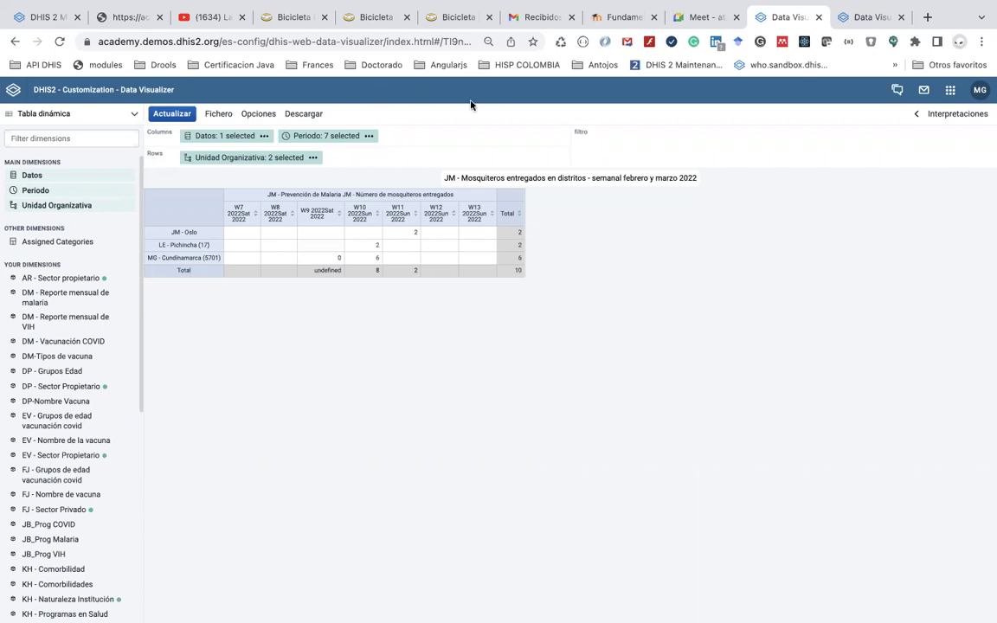
left_click(605, 17)
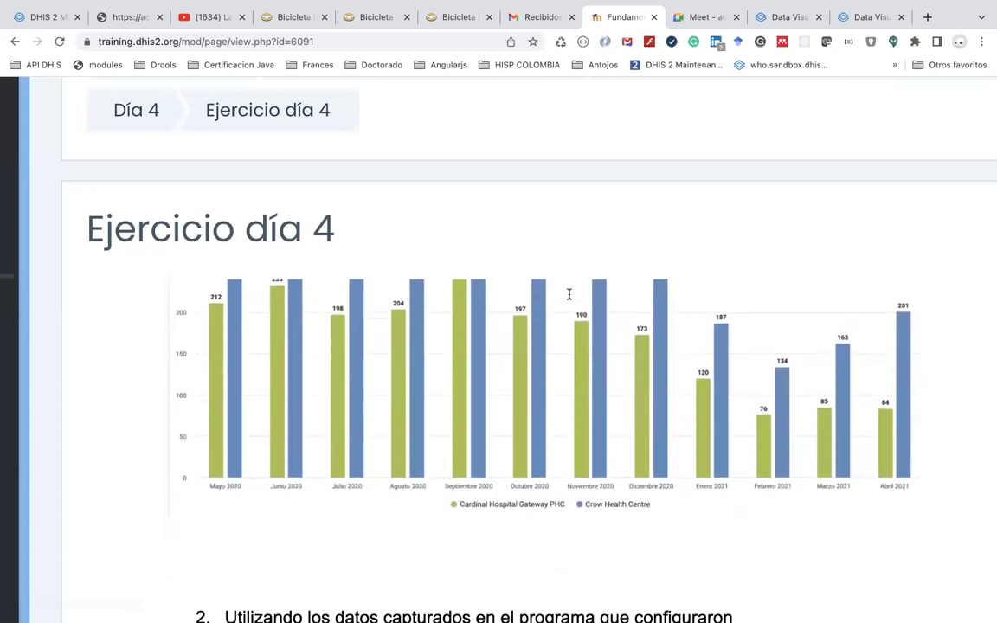
scroll(568, 294, "up", 5)
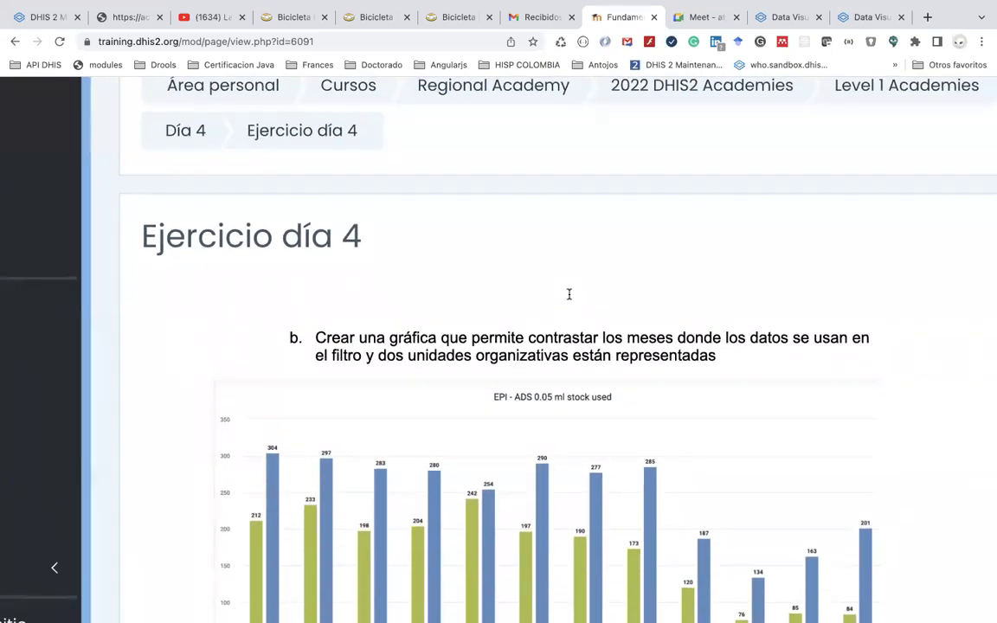
scroll(569, 294, "up", 3)
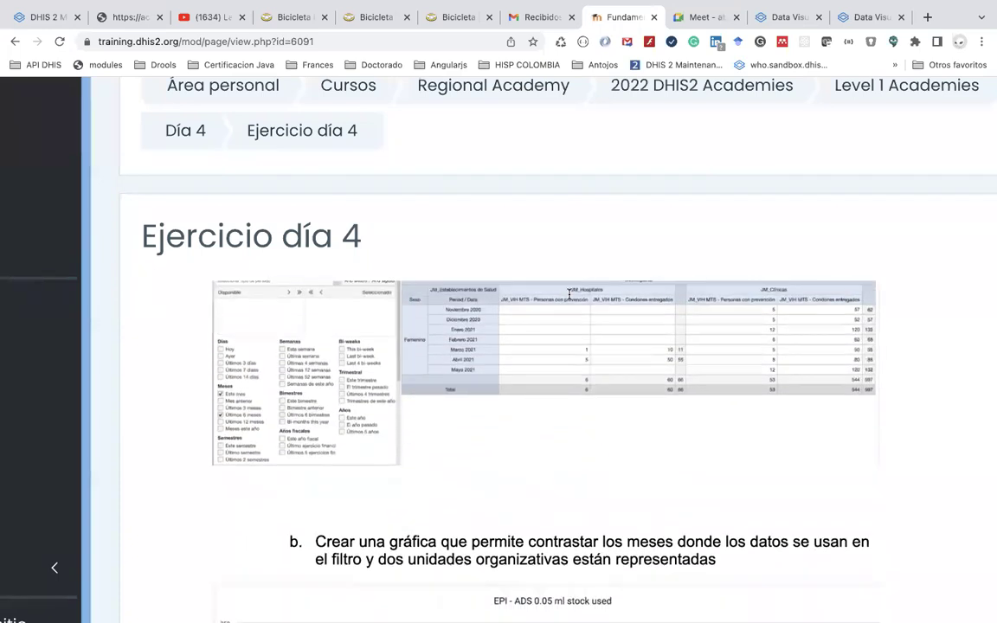
scroll(569, 294, "up", 2)
scroll(568, 293, "down", 10)
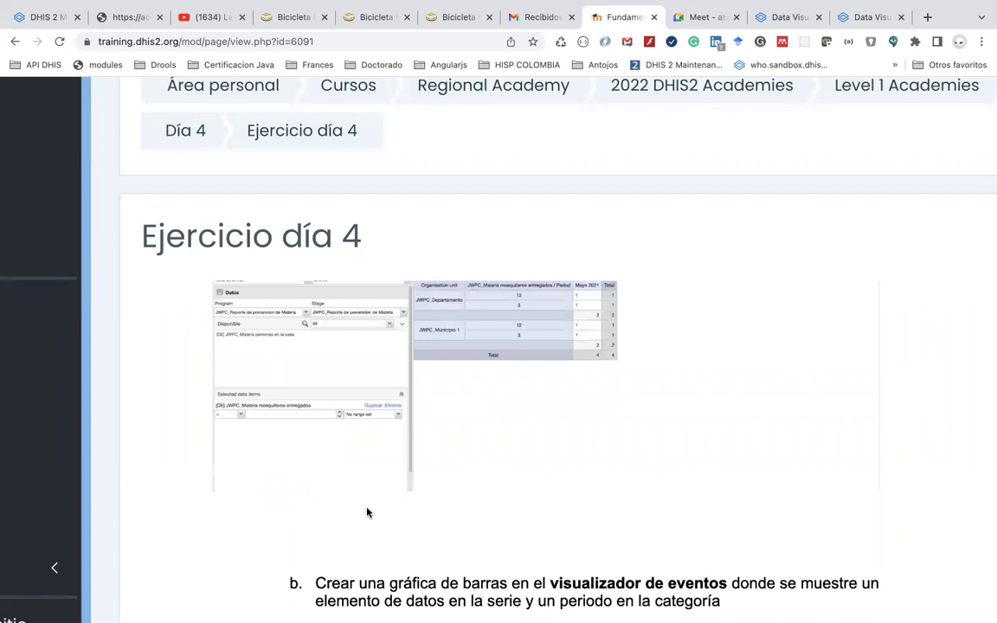
scroll(367, 506, "down", 3)
scroll(366, 505, "down", 1)
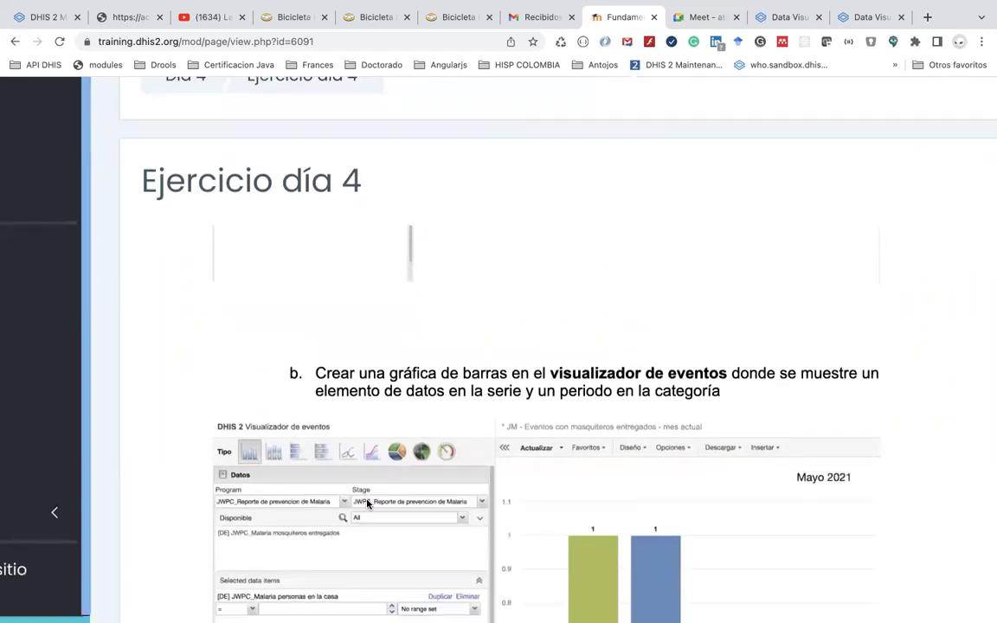
scroll(367, 504, "down", 4)
scroll(367, 504, "down", 10)
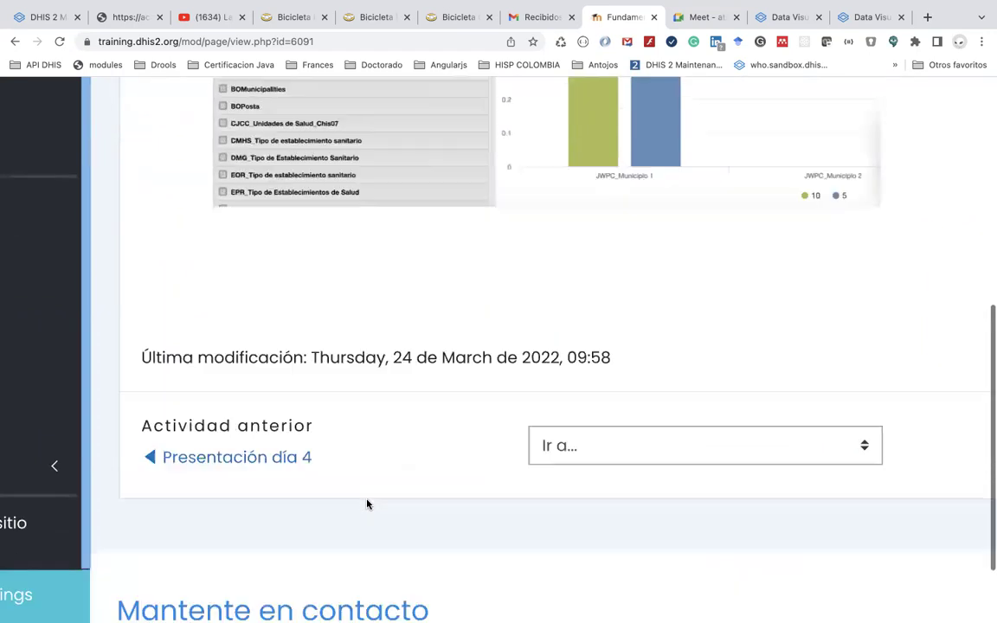
scroll(366, 505, "up", 10)
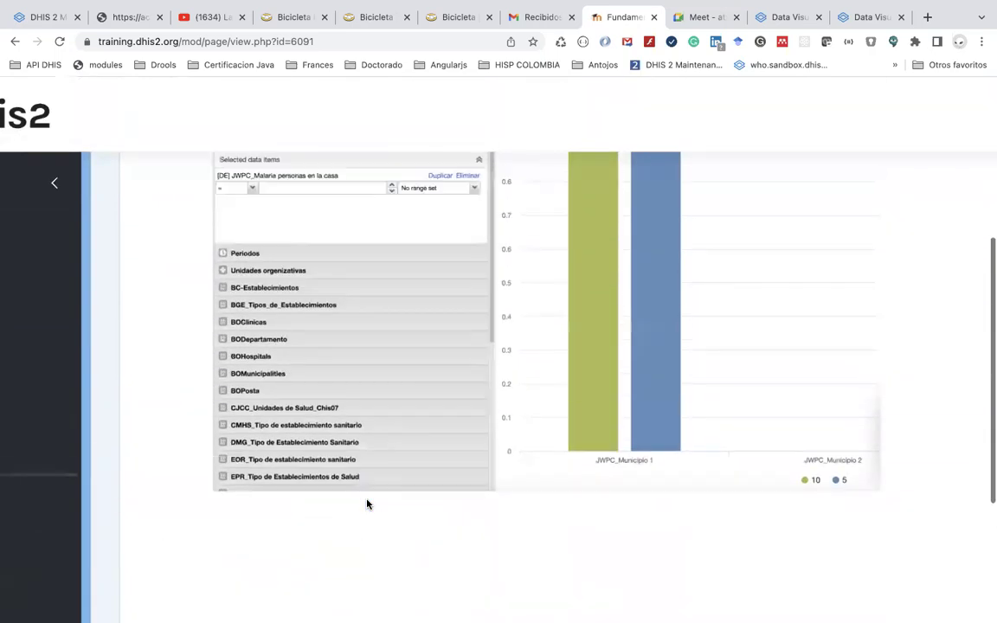
scroll(367, 505, "up", 2)
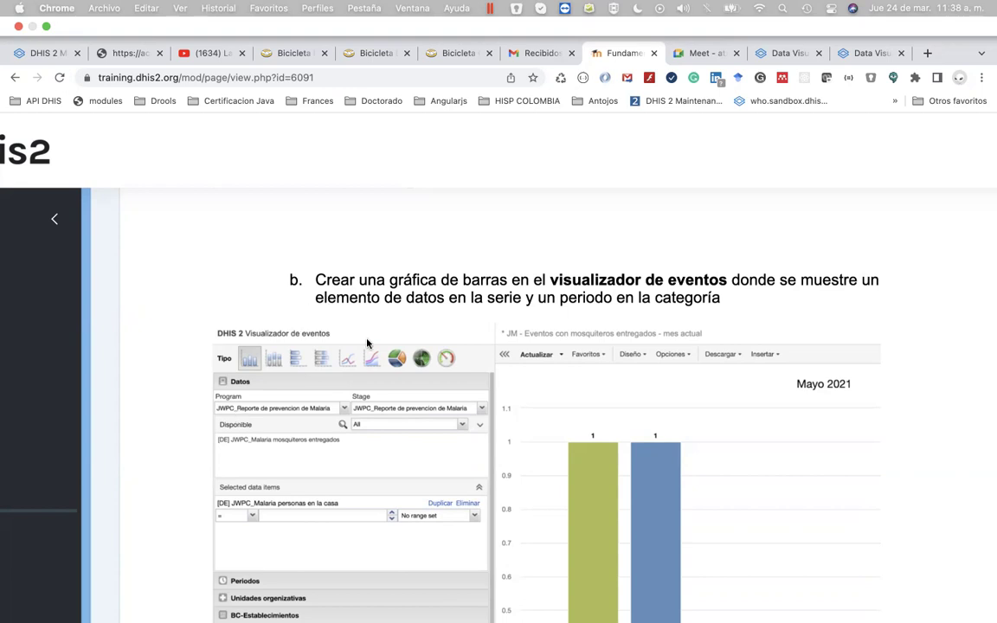
scroll(372, 355, "up", 5)
scroll(380, 367, "down", 2)
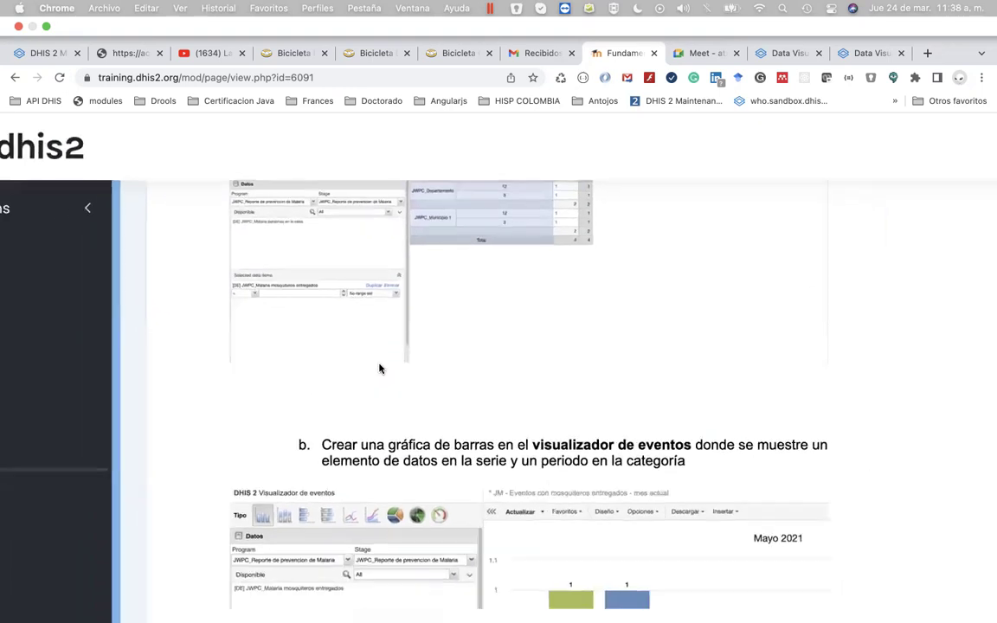
scroll(385, 355, "up", 5)
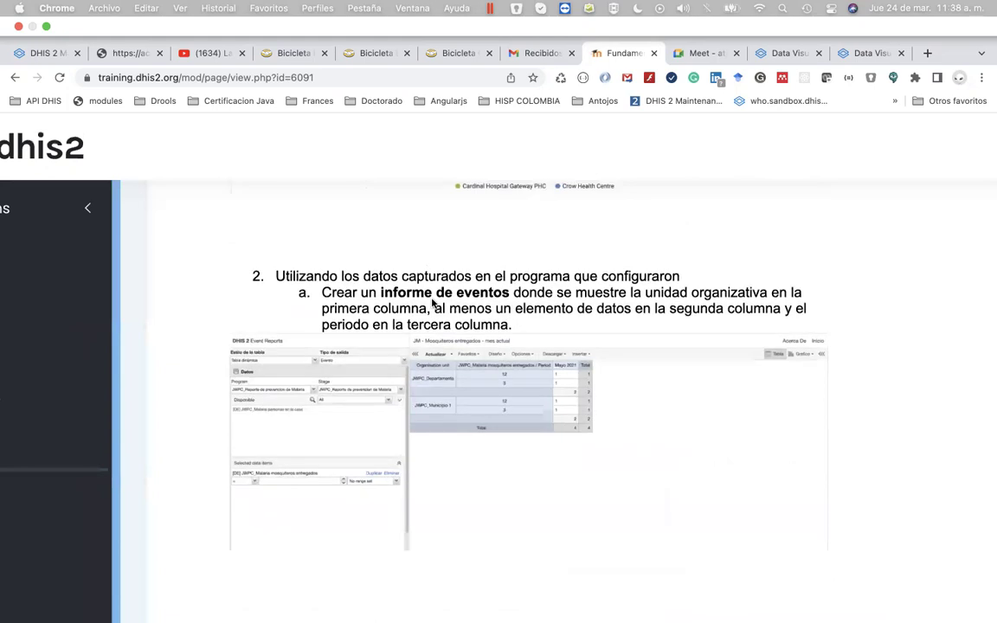
scroll(432, 346, "down", 5)
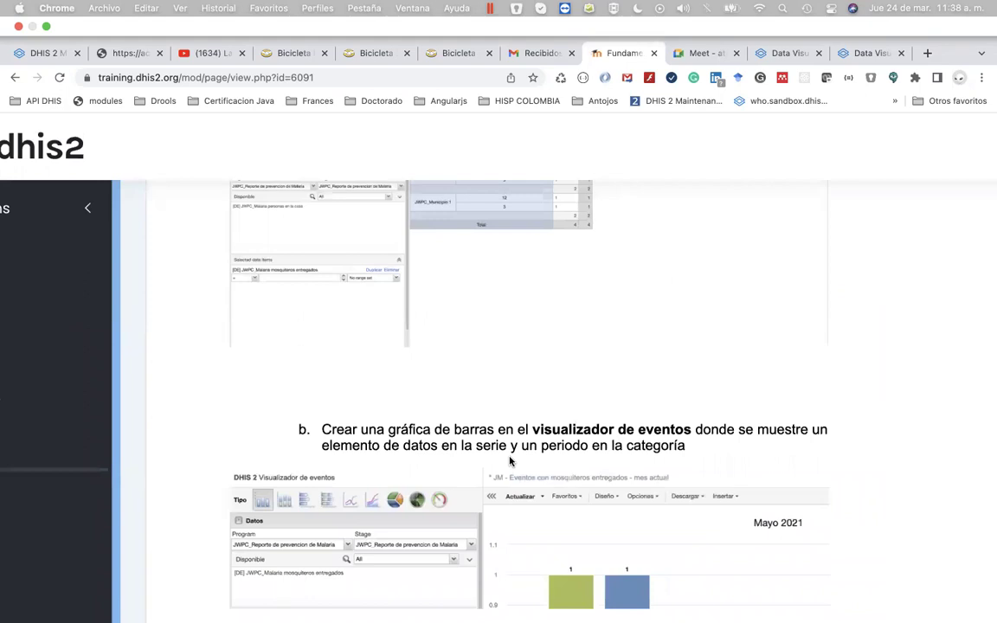
scroll(509, 461, "down", 1)
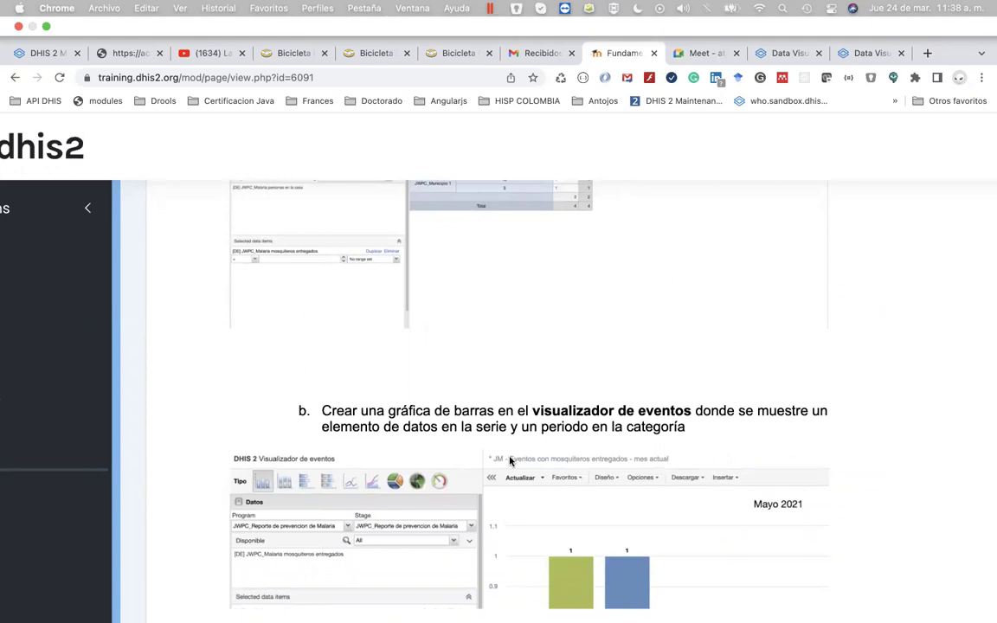
scroll(509, 461, "up", 3)
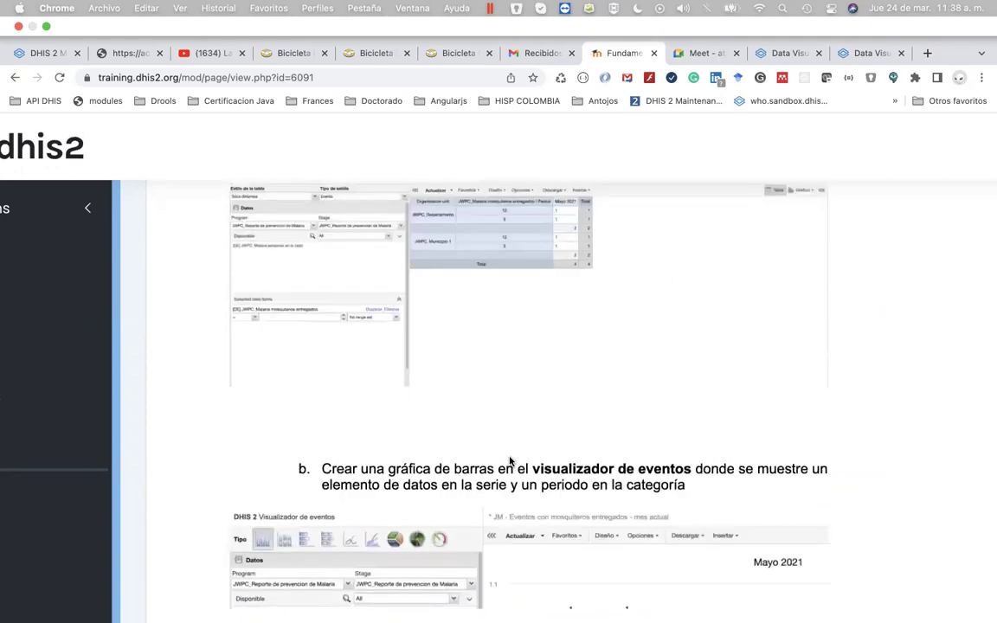
scroll(510, 461, "up", 8)
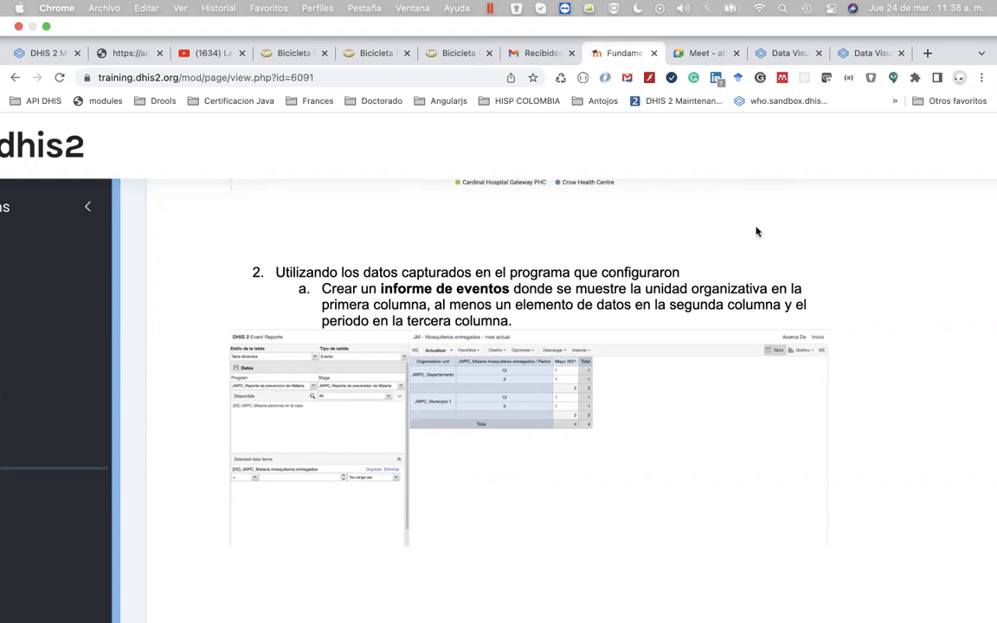
In the Data Visualizer with the mosquito-net table, browse the apps list for Informes de eventos
left_click(857, 54)
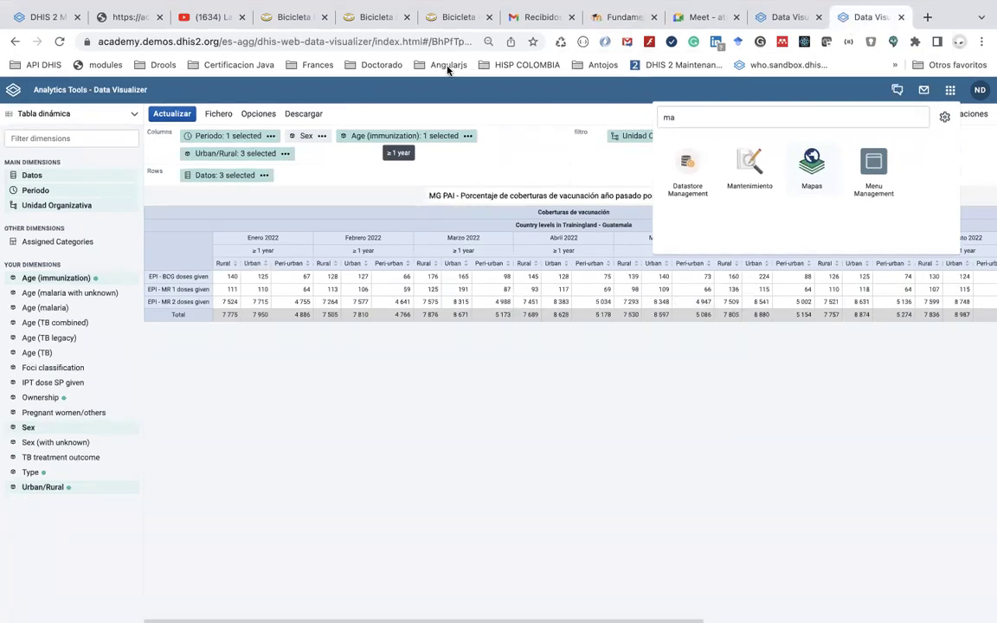
left_click(763, 18)
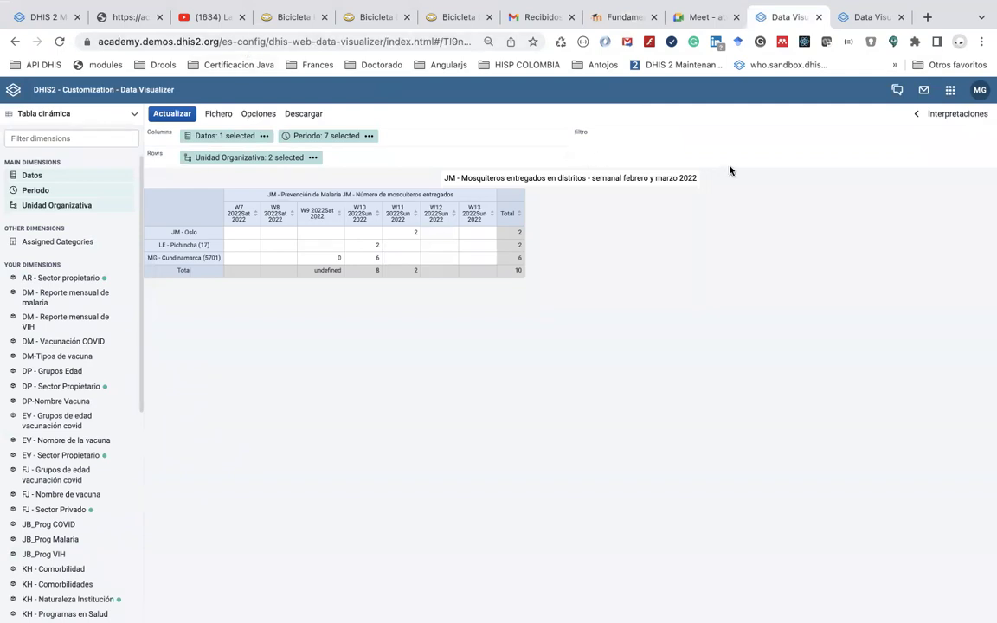
left_click(951, 90)
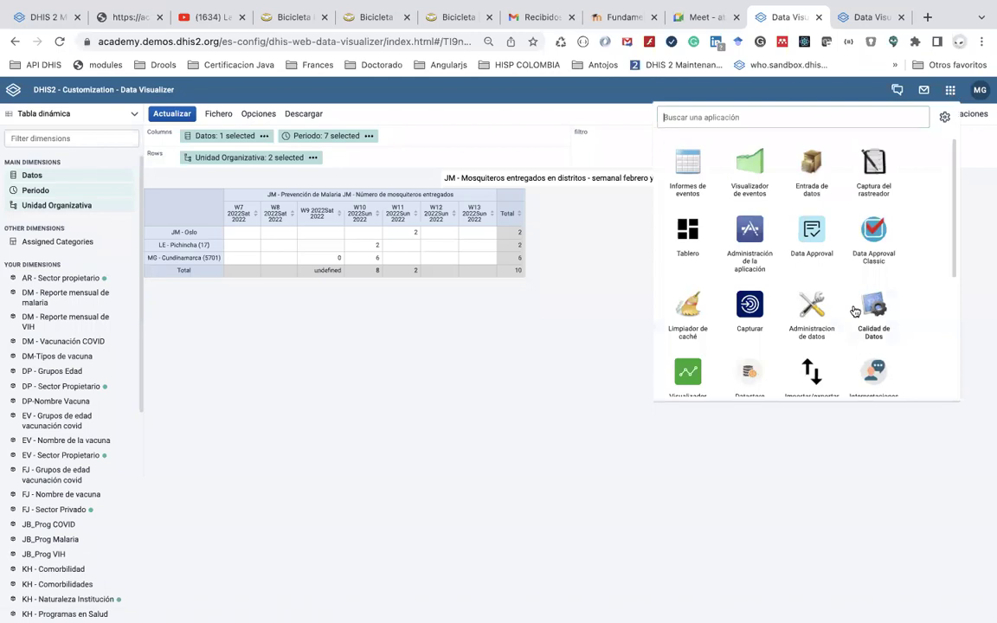
scroll(855, 309, "down", 1)
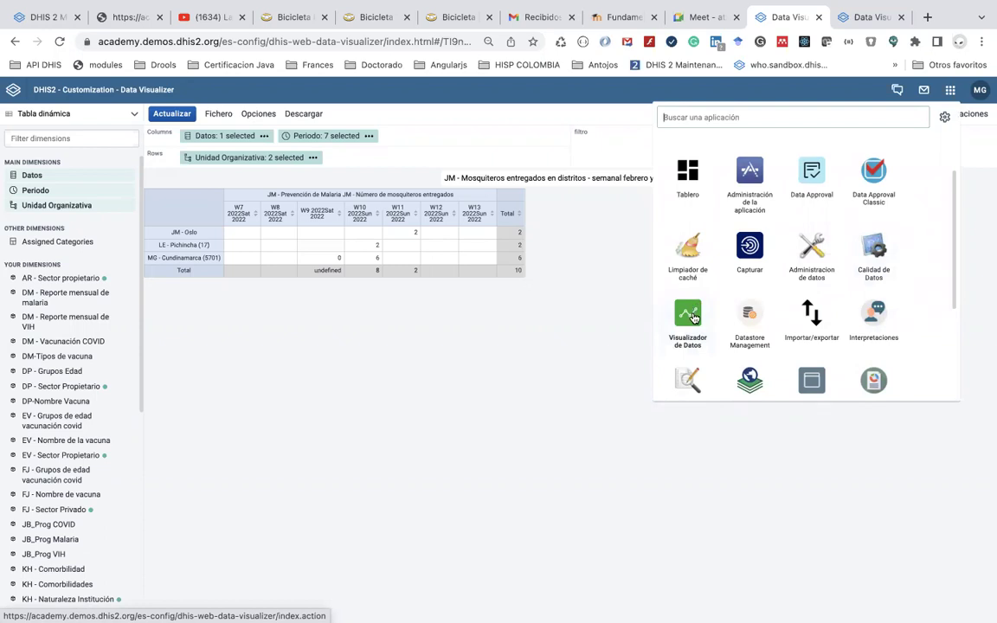
scroll(693, 319, "down", 1)
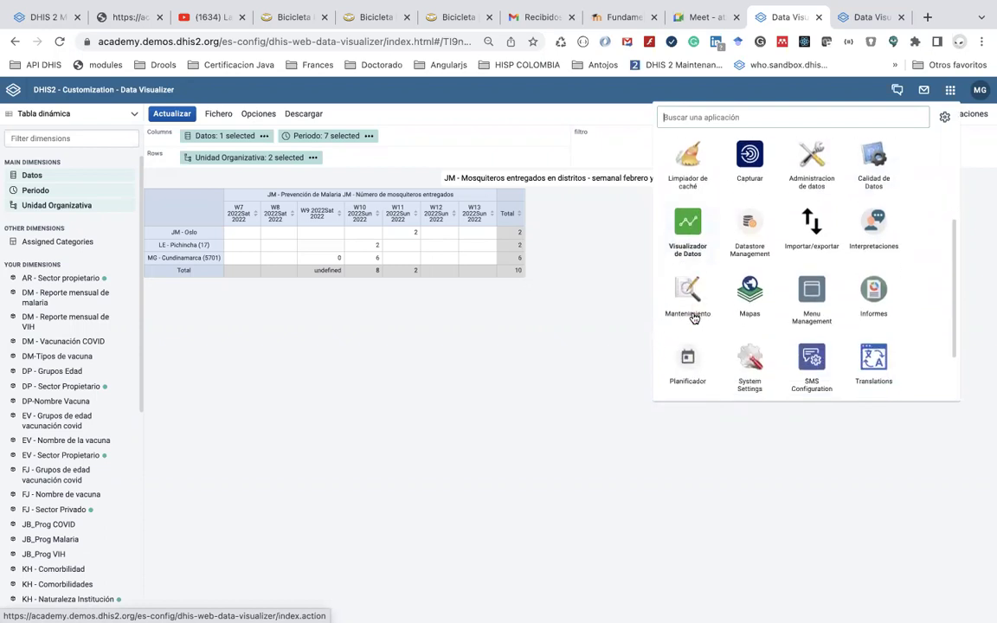
scroll(693, 319, "up", 1)
scroll(693, 318, "up", 2)
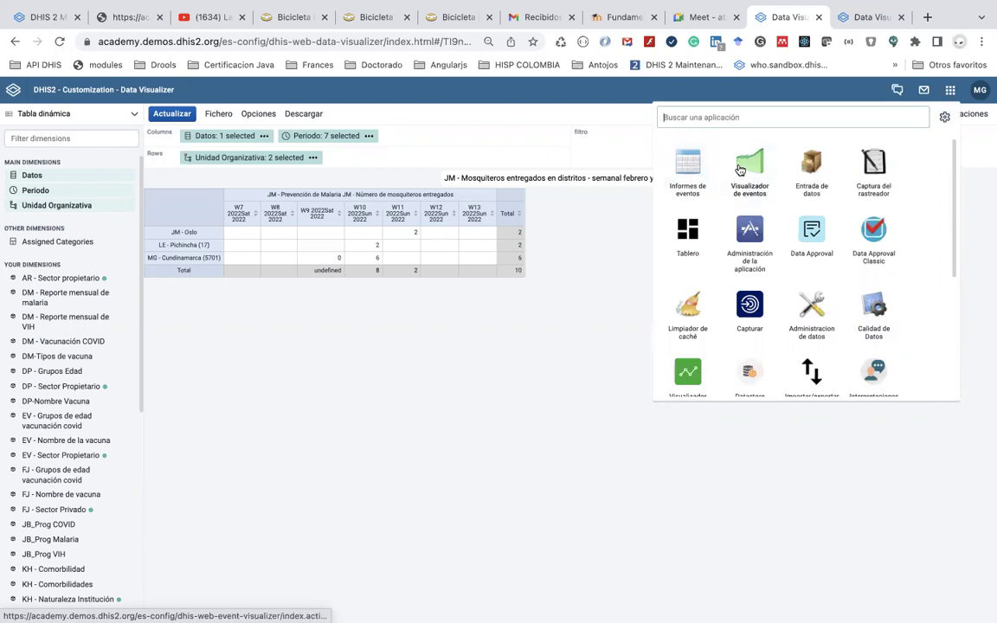
scroll(689, 379, "down", 1)
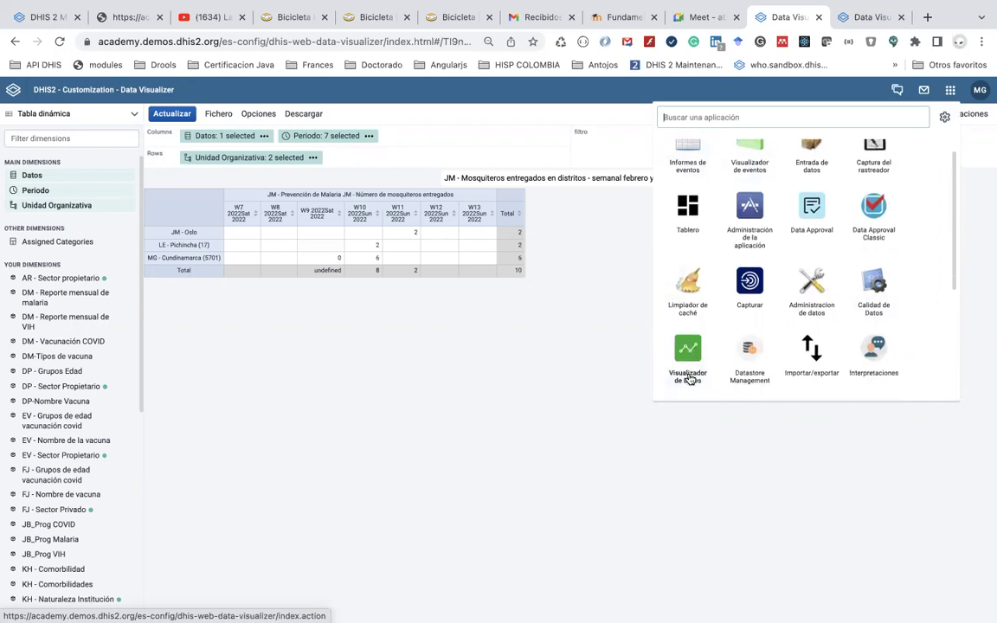
scroll(690, 334, "up", 1)
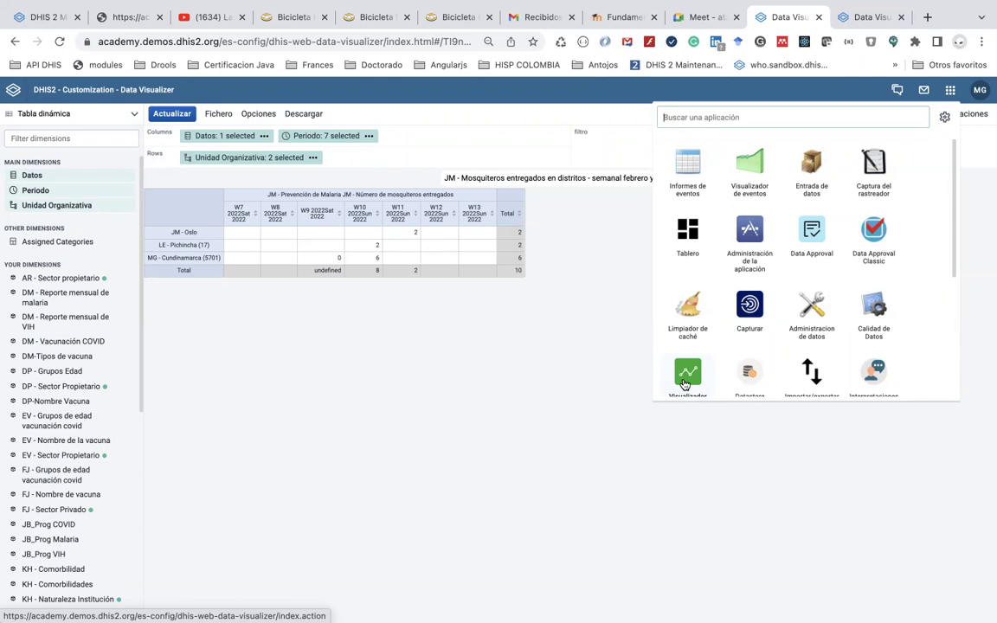
scroll(685, 384, "down", 2)
scroll(699, 156, "up", 2)
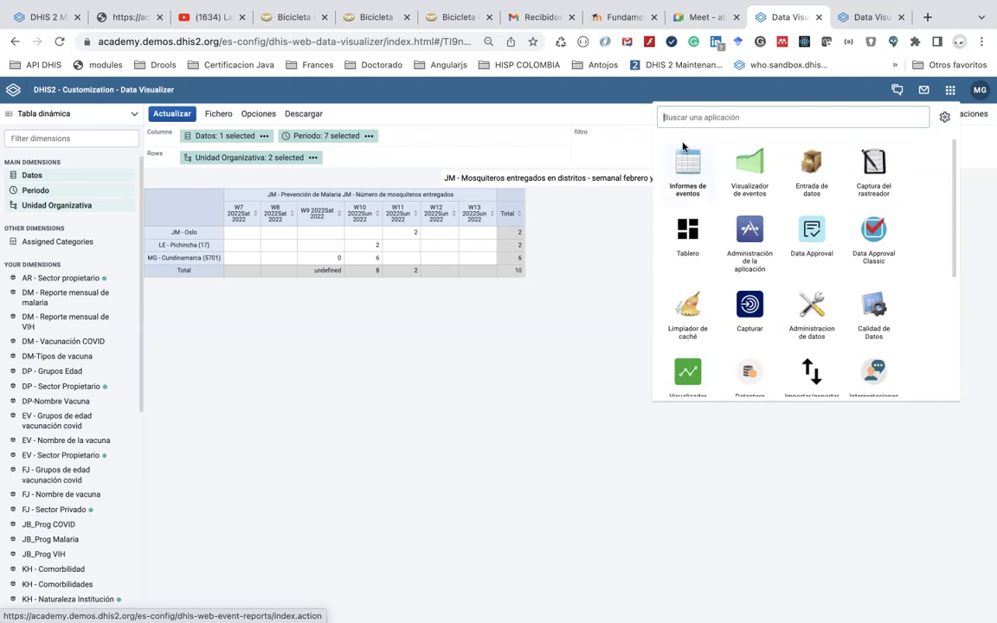
Launch Informes de eventos, check the pivot table style, and expand the Periodos section
left_click(688, 168)
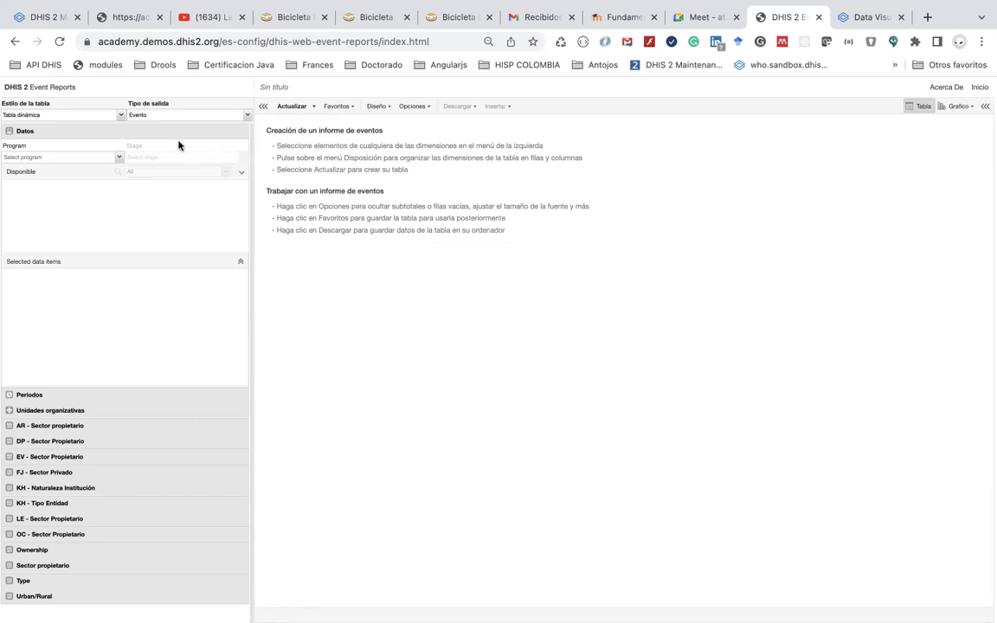
left_click(122, 116)
left_click(122, 116)
left_click(71, 395)
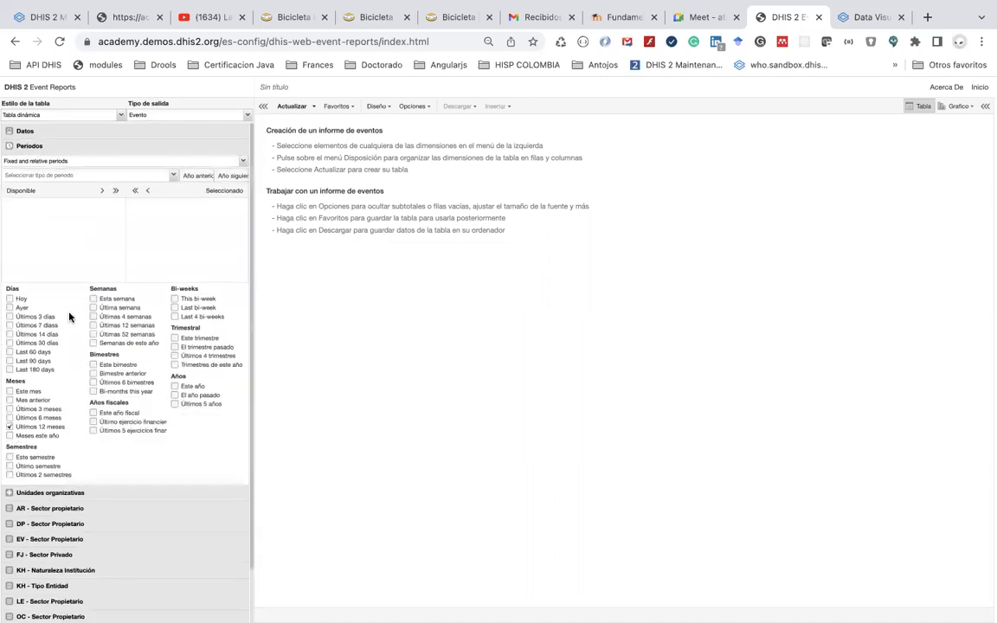
Expand Unidades organizativas, keep the Tabla dinámica style, and expand the Datos section
left_click(71, 491)
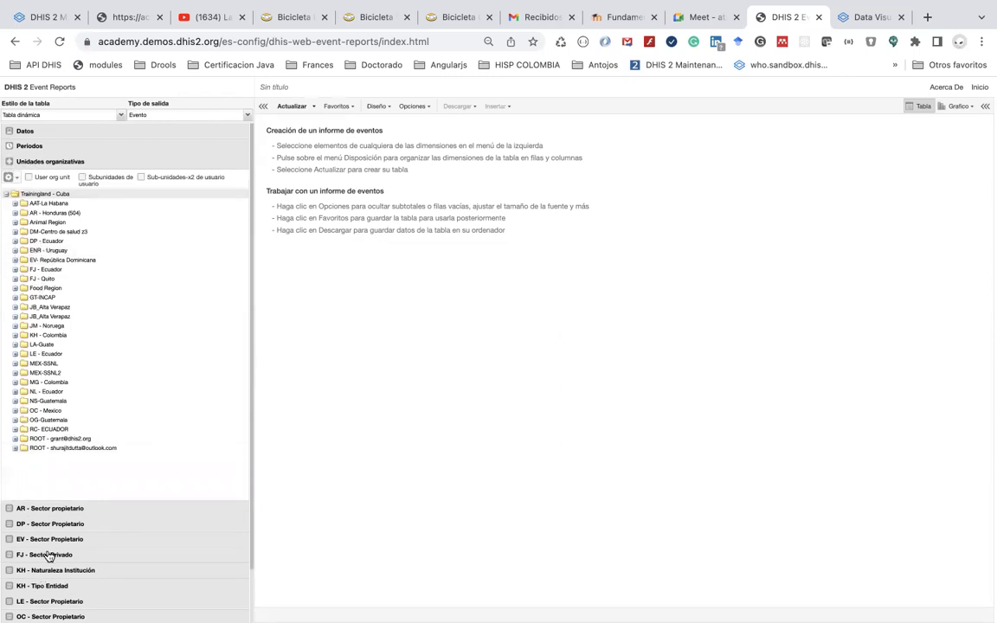
scroll(49, 556, "down", 2)
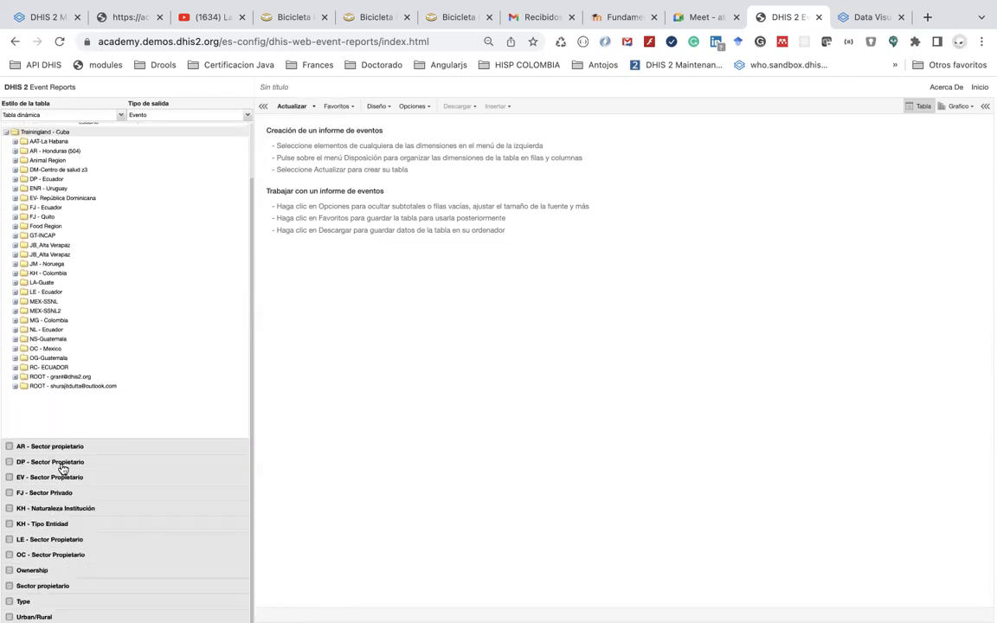
scroll(63, 469, "up", 2)
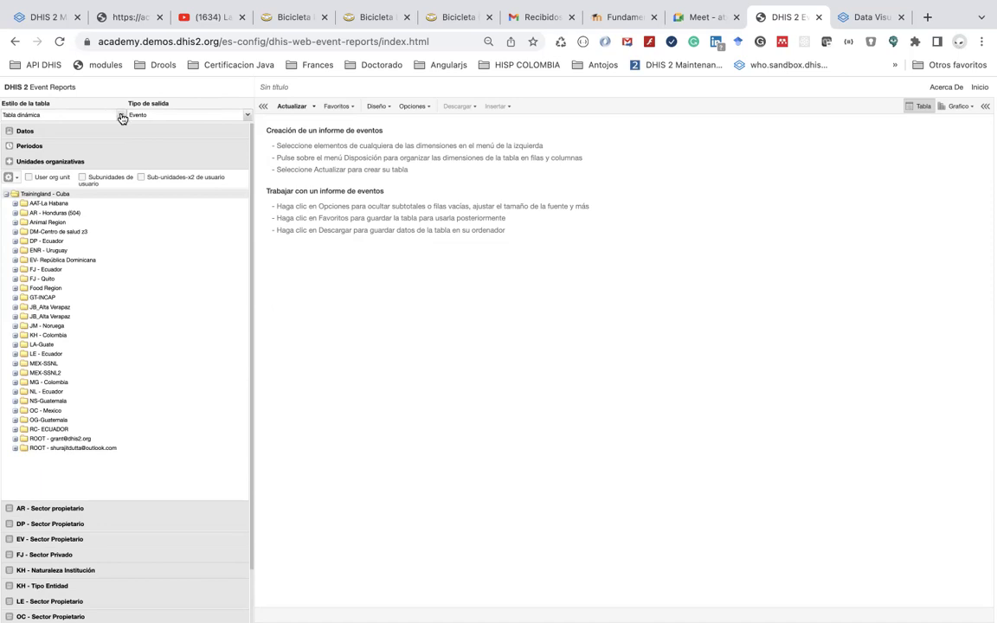
left_click(122, 115)
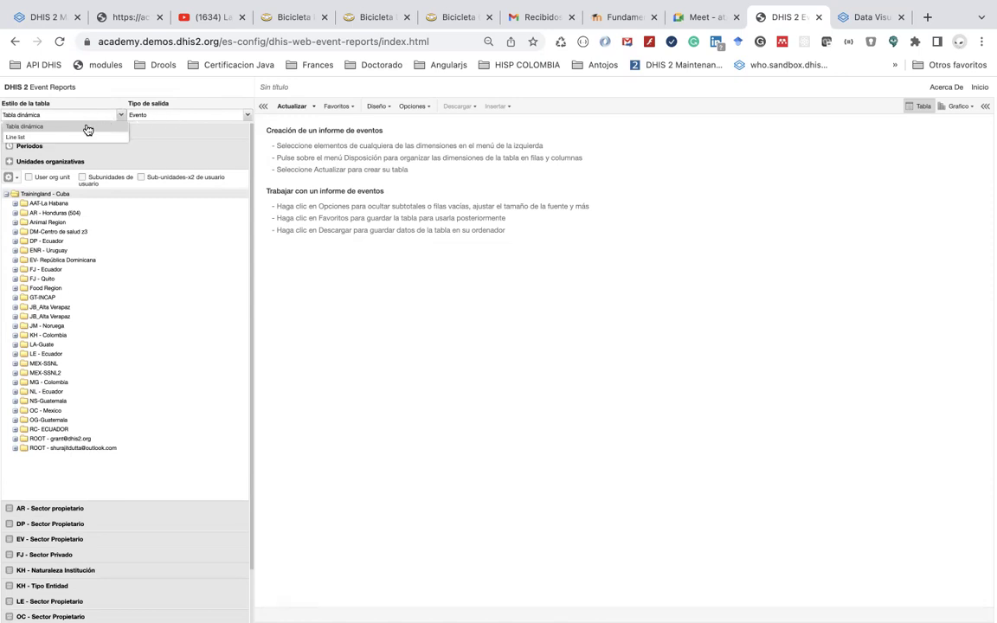
left_click(88, 130)
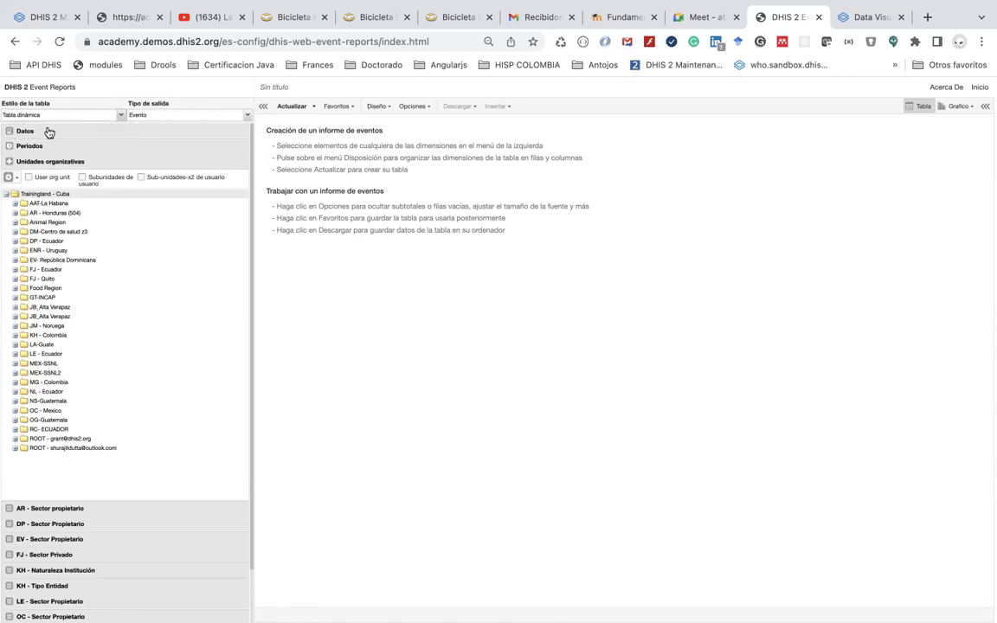
left_click(45, 132)
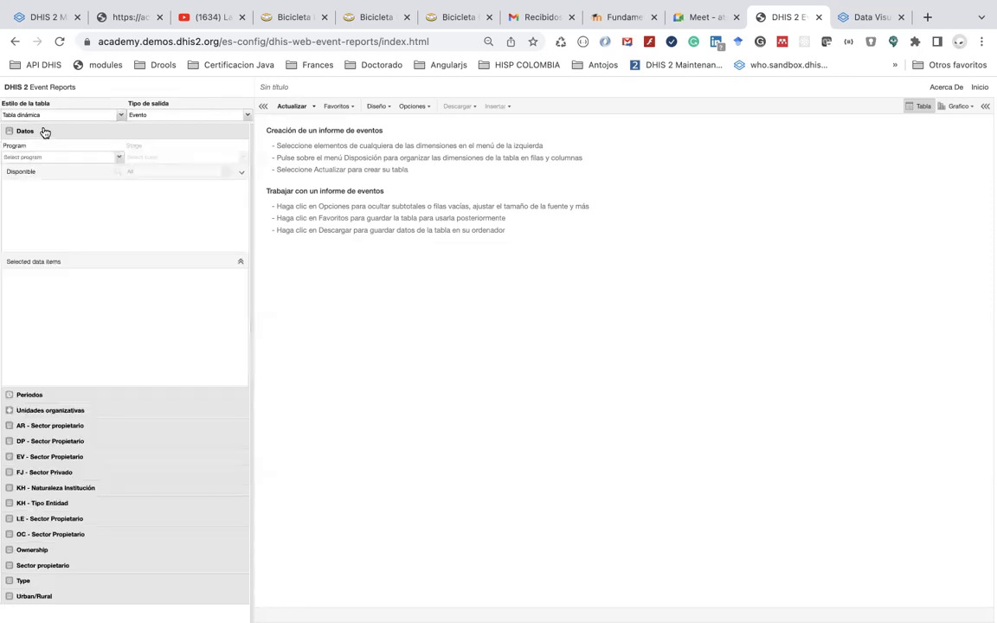
Select program JM - Prevención de Malaria and add data item JM - Número de mosquiteros en uso
left_click(119, 157)
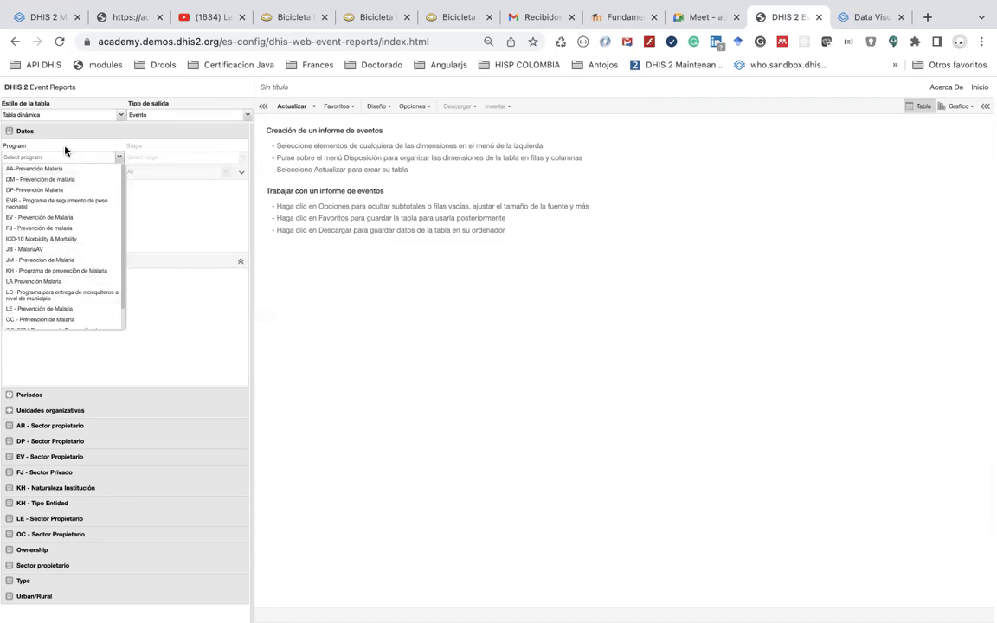
scroll(82, 263, "down", 1)
scroll(80, 262, "up", 1)
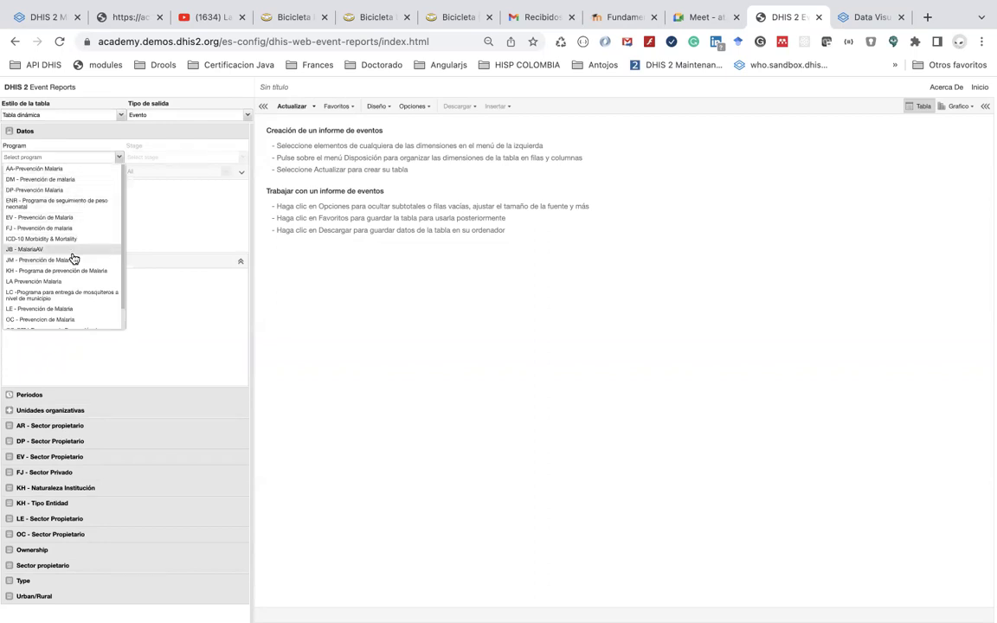
left_click(75, 263)
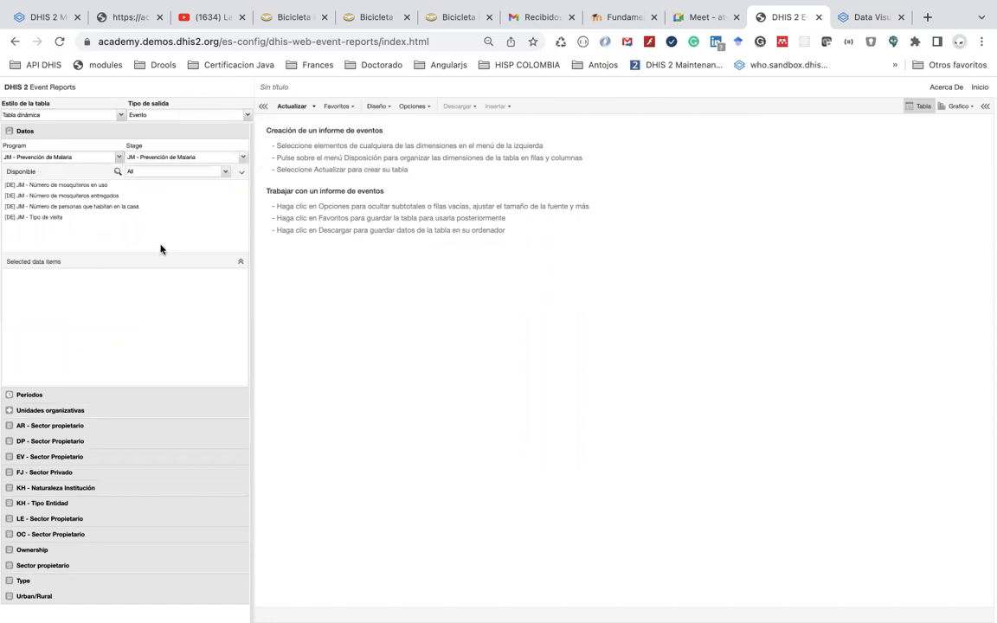
left_click(102, 186)
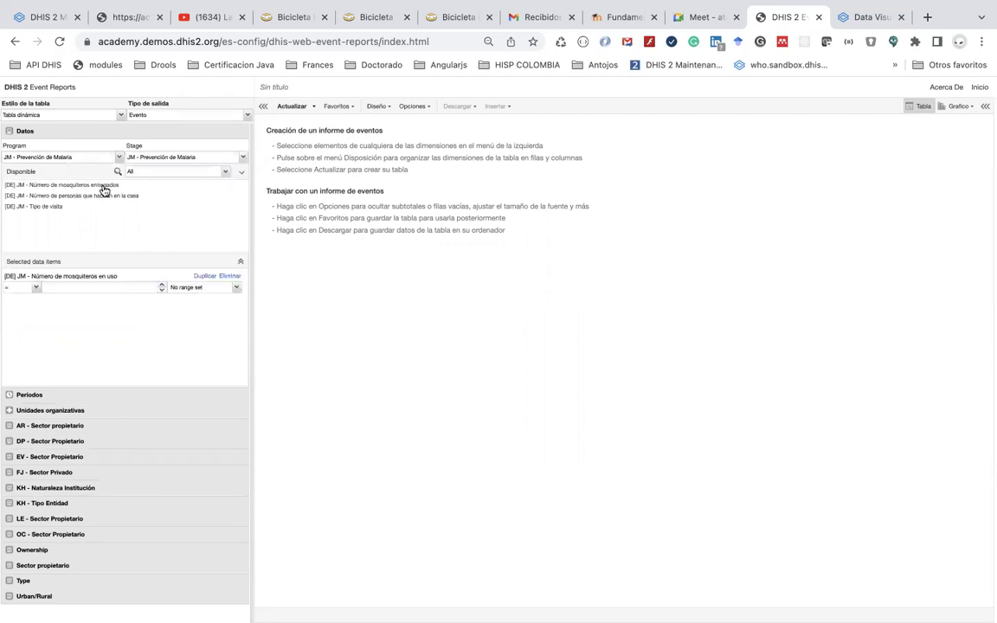
Limit the report's period to Este año
left_click(90, 395)
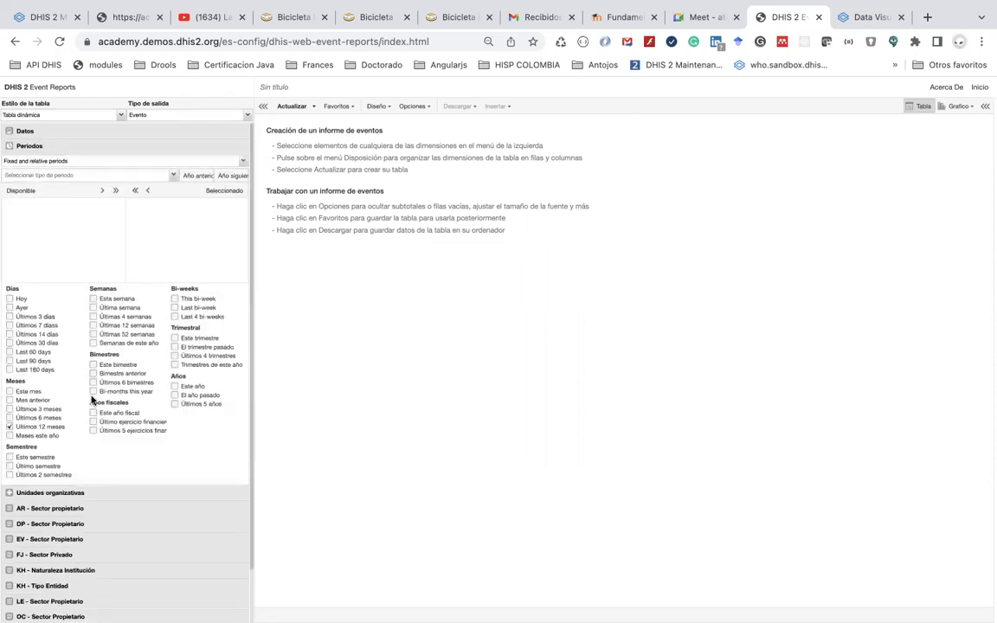
left_click(176, 386)
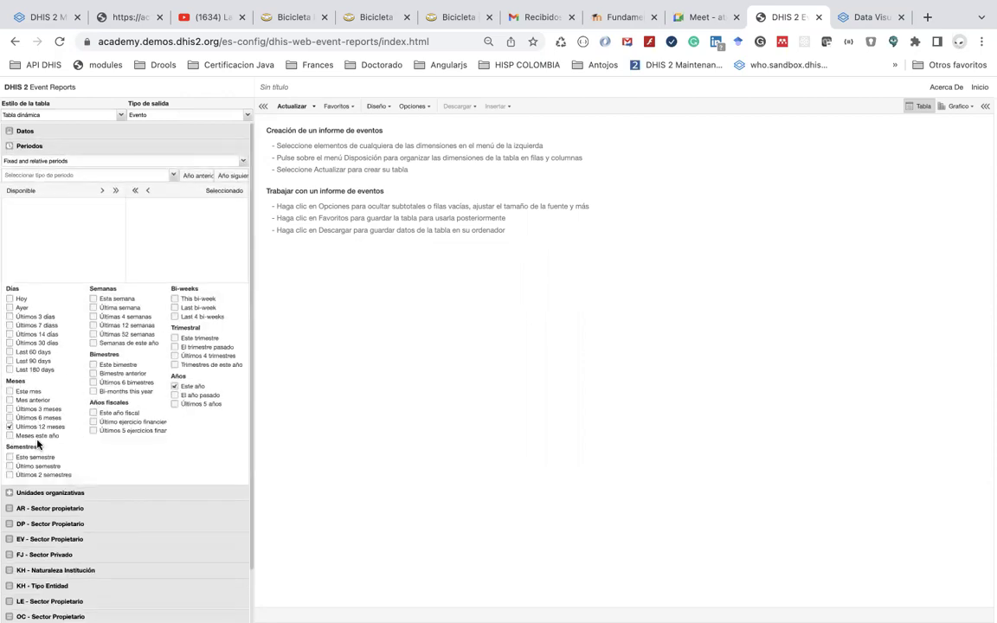
left_click(52, 492)
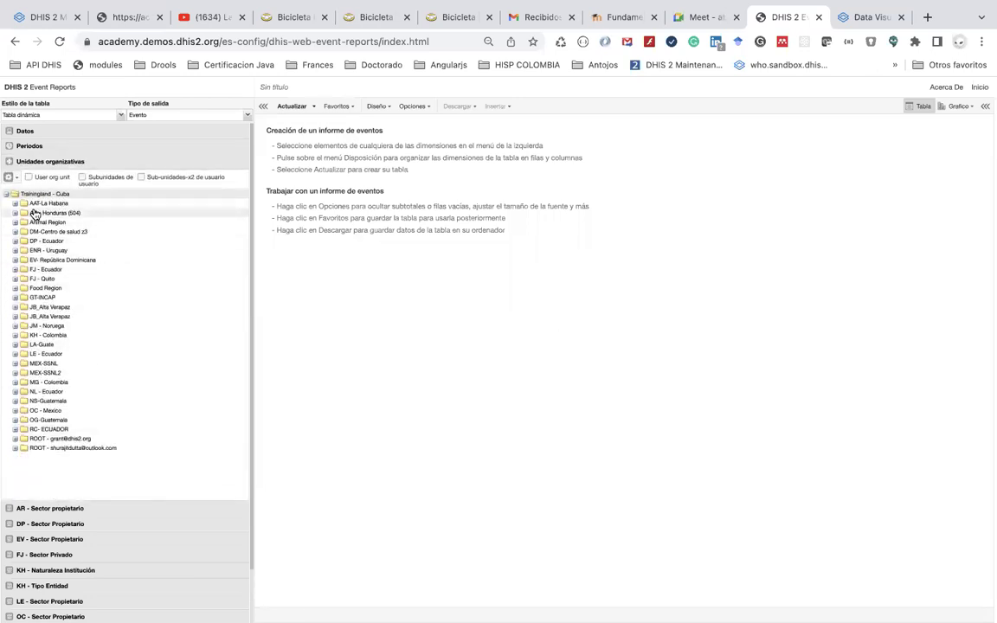
Build the 2022 Trainingland - Cuba pivot table and add [DE] JM - Tipo de visita as data
left_click(293, 106)
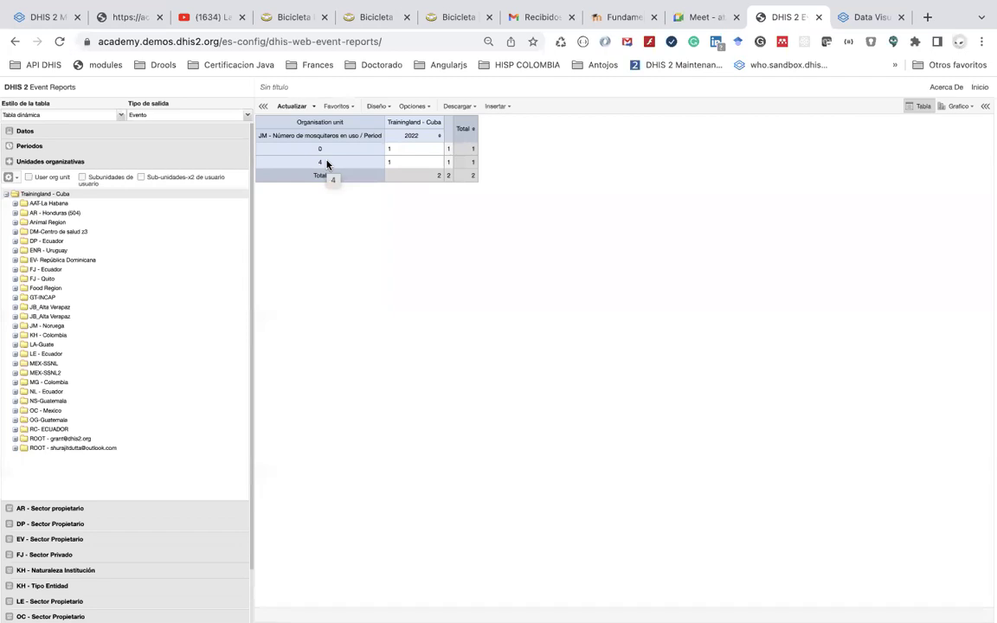
left_click(118, 134)
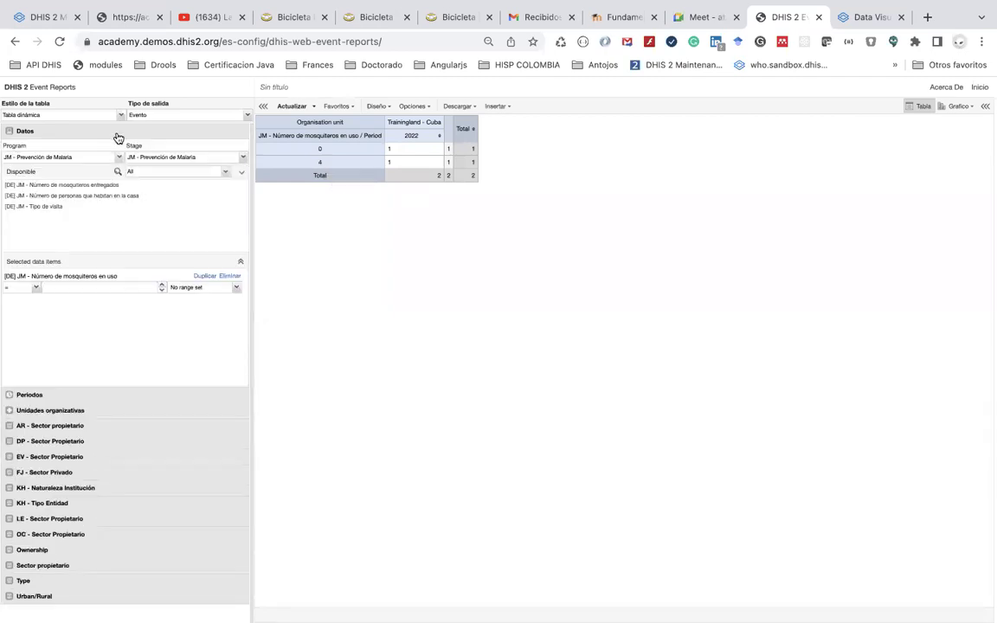
double_click(55, 207)
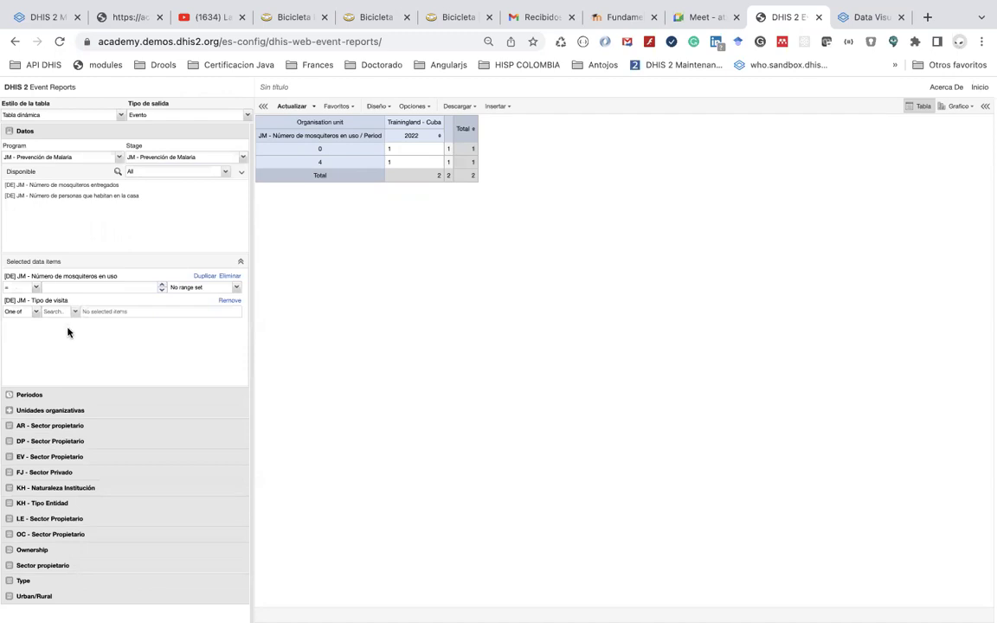
Refresh the pivot table so each nets-in-use value splits into Inicial and Seguimiento rows
left_click(286, 107)
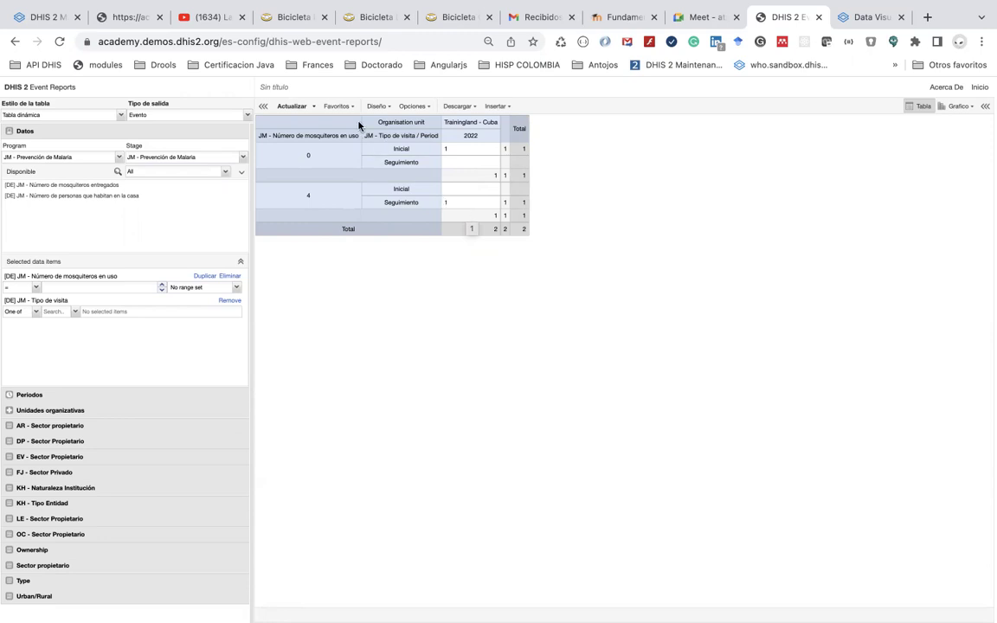
Move Periodos from the columns into the report filter and update the table
left_click(386, 109)
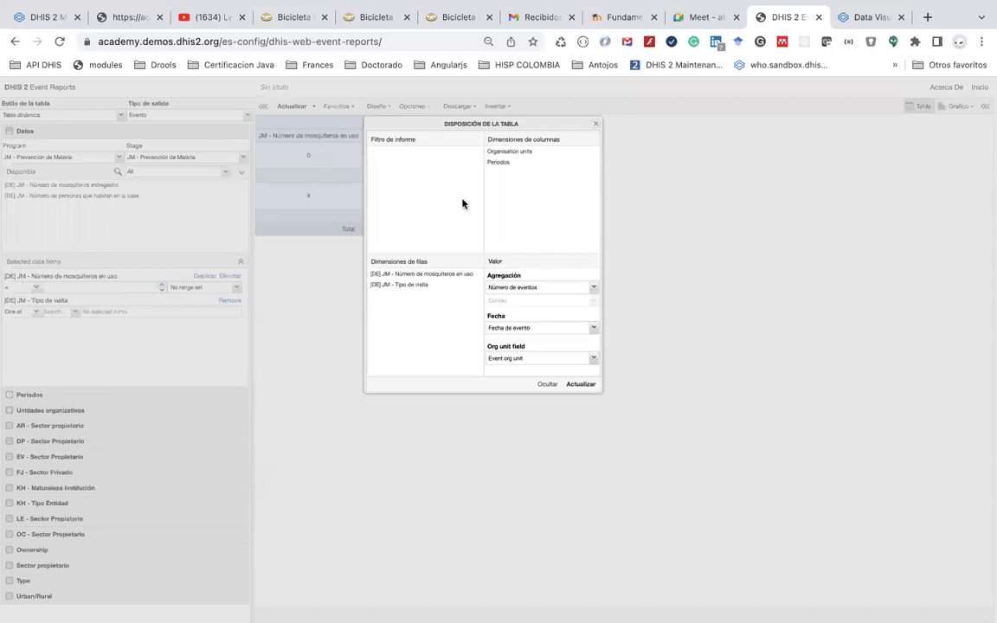
left_click_drag(402, 124, 626, 169)
left_click_drag(721, 206, 694, 201)
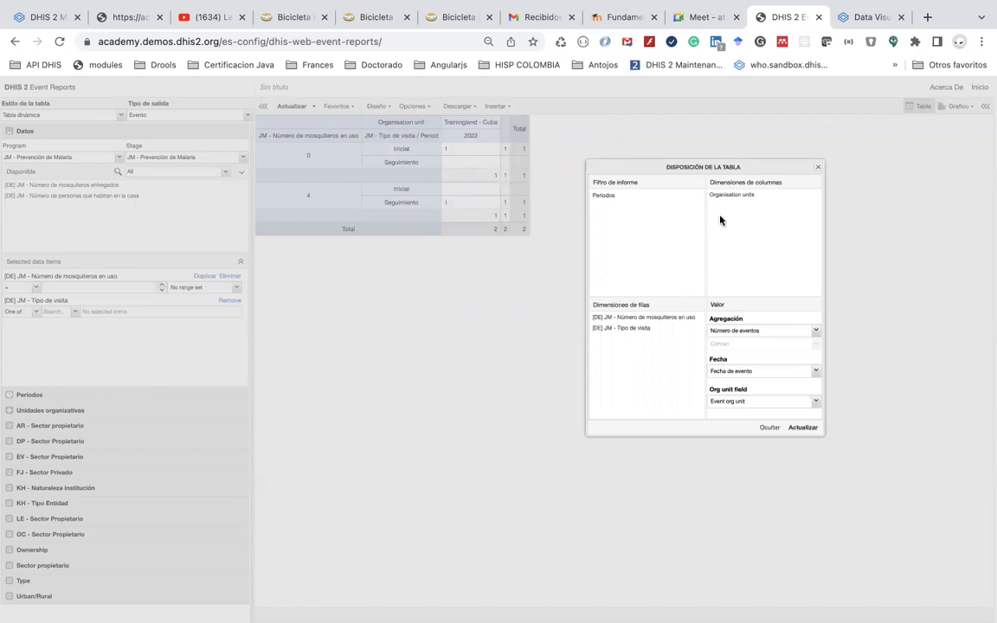
left_click(801, 428)
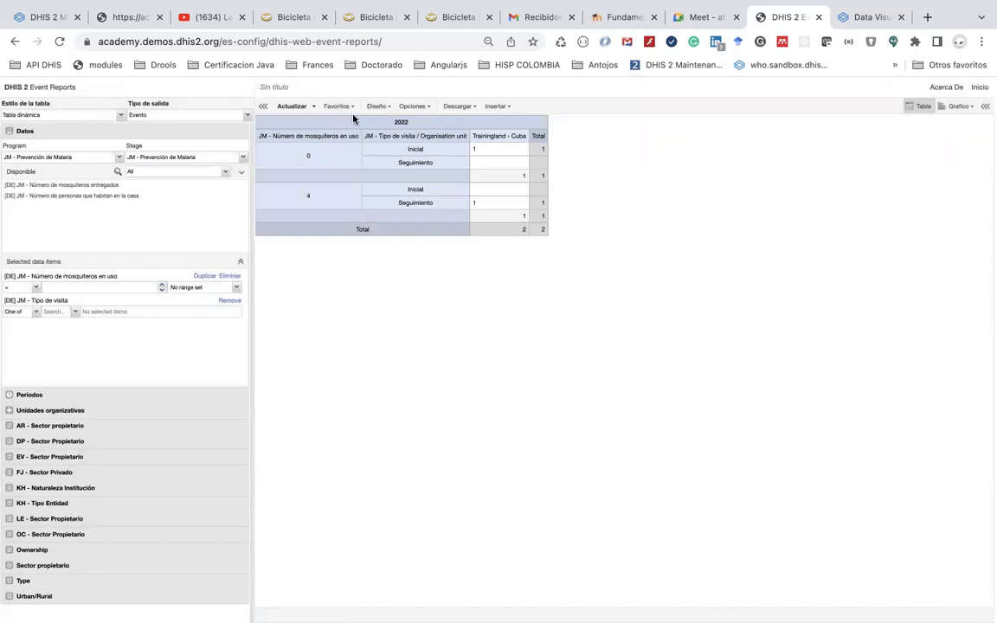
Reorder the rows so JM - Tipo de visita sits above Número de mosquiteros en uso, then update
left_click(412, 105)
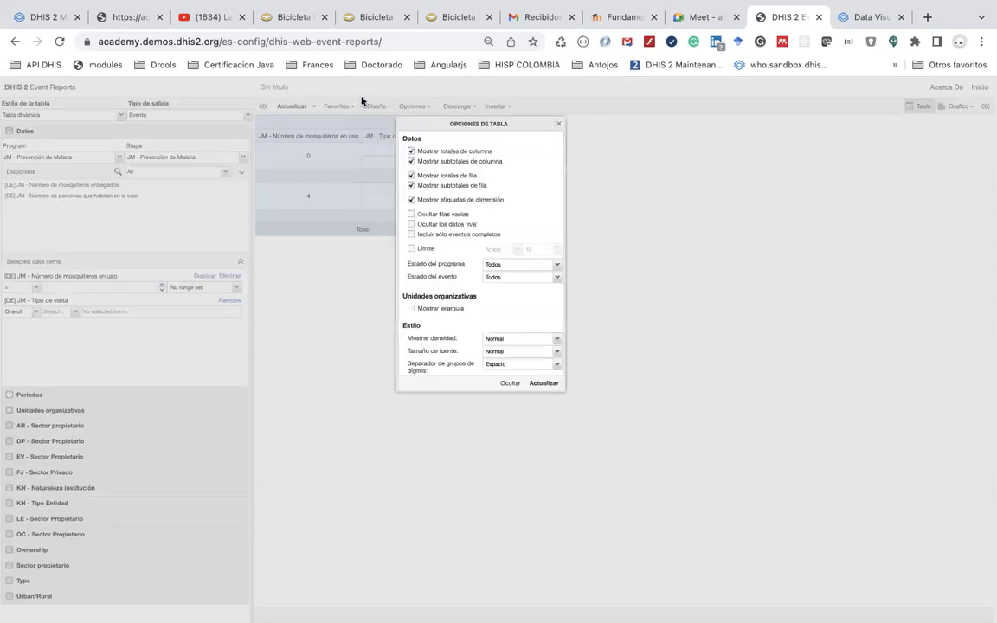
left_click(369, 105)
left_click(374, 105)
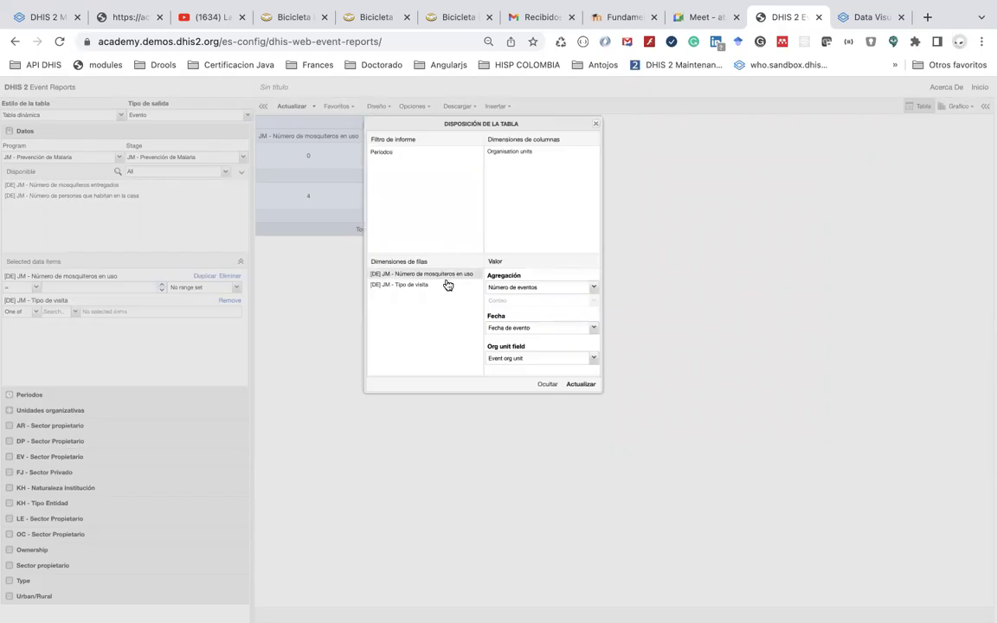
mouse_move(433, 292)
left_mouse_down()
mouse_move(431, 269)
mouse_move(434, 277)
left_mouse_up()
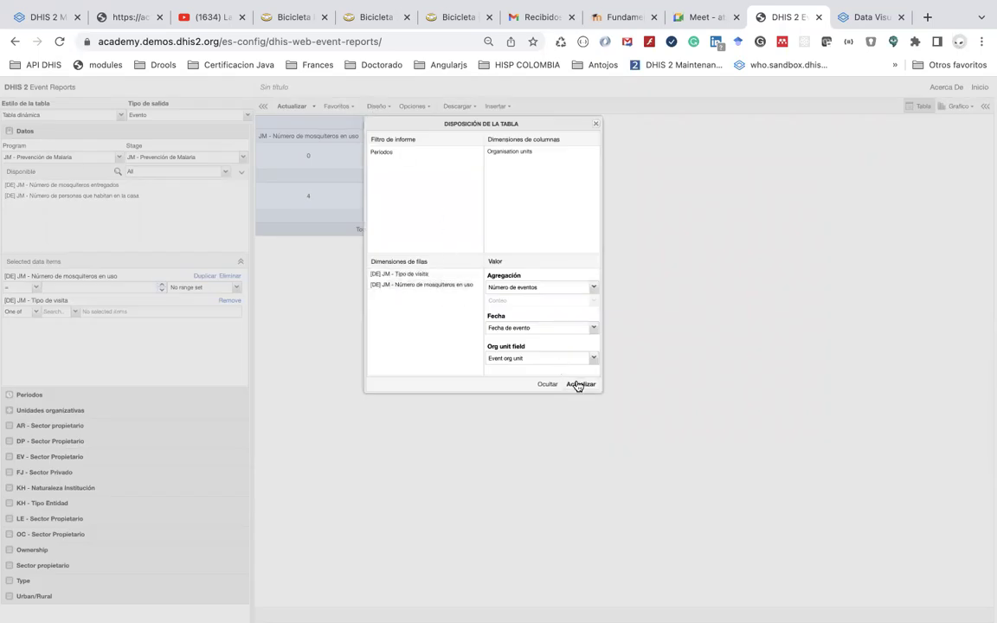
left_click(578, 383)
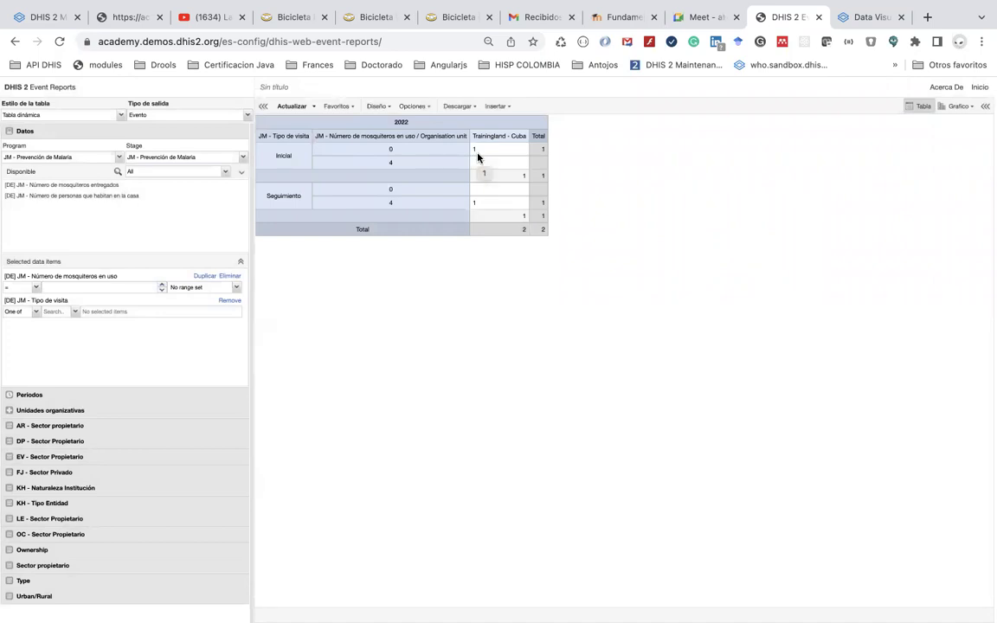
Move Número de mosquiteros en uso from row to column dimensions and update the table
left_click(379, 107)
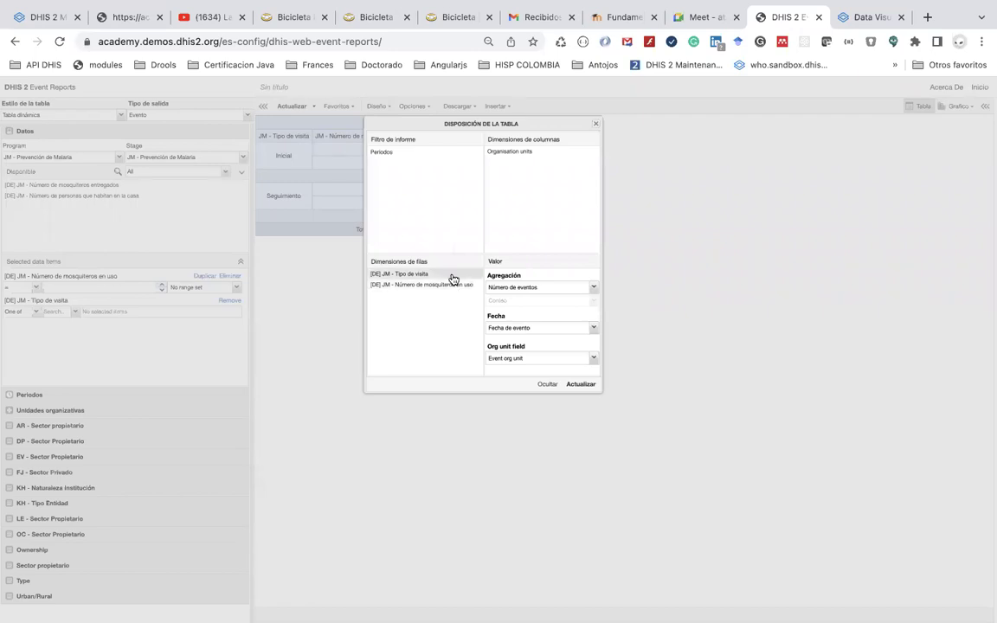
left_click_drag(464, 283, 561, 166)
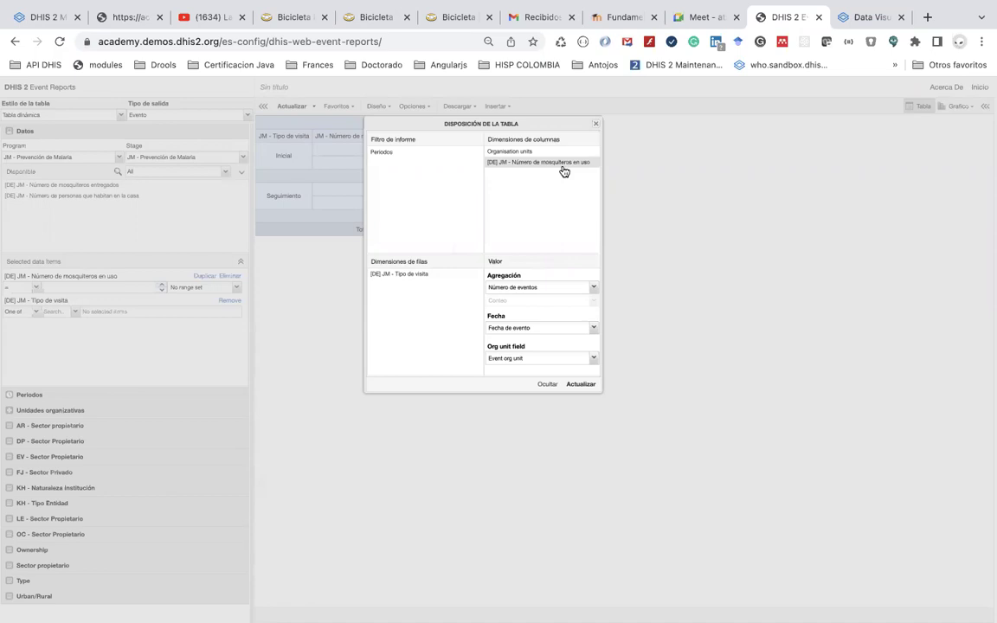
left_click(578, 383)
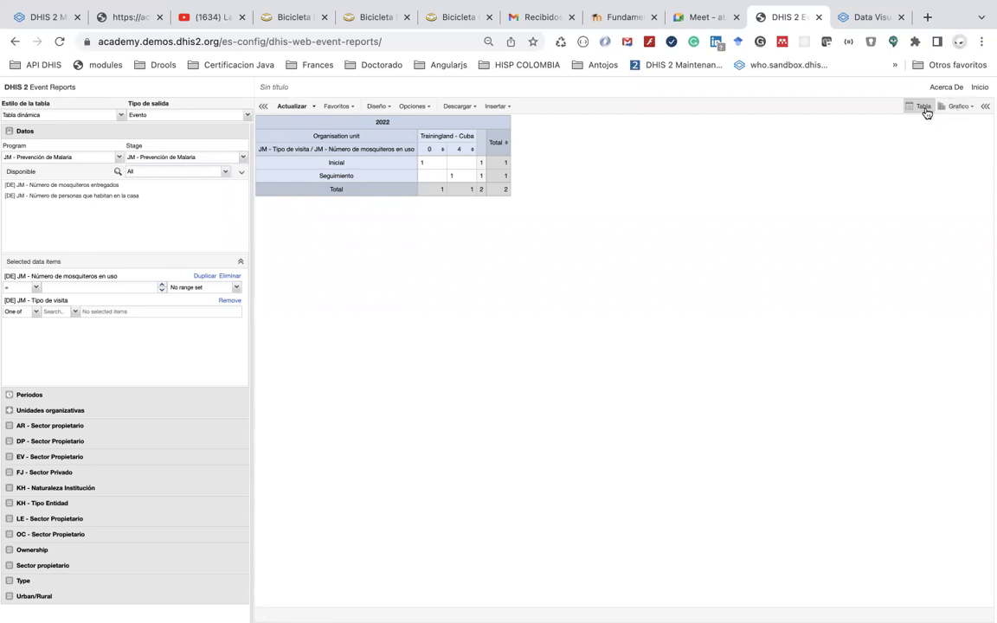
left_click(347, 109)
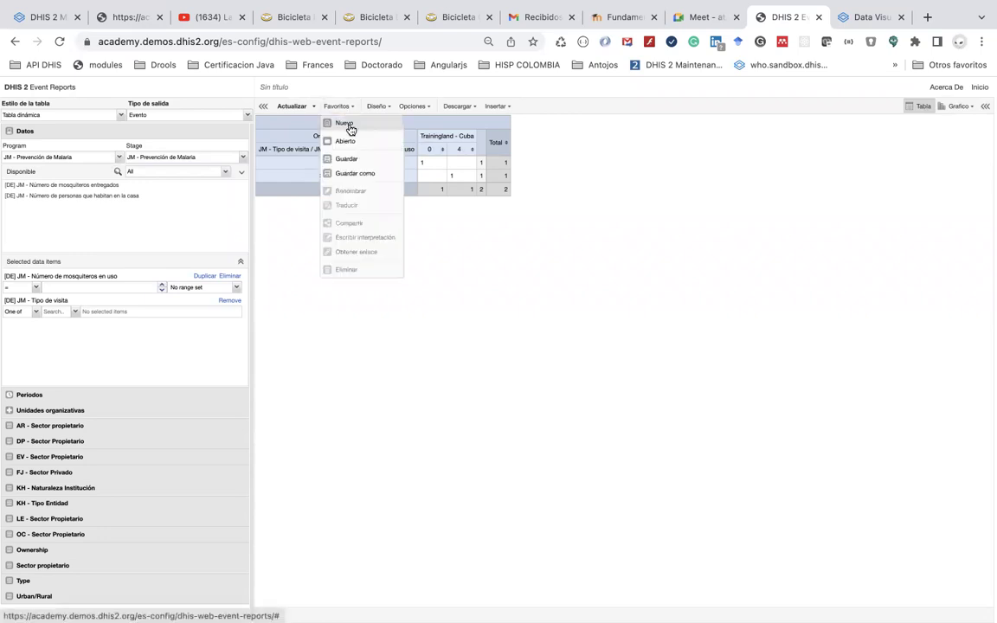
Start a new Line list report for program JM - Prevención de Malaria
left_click(350, 126)
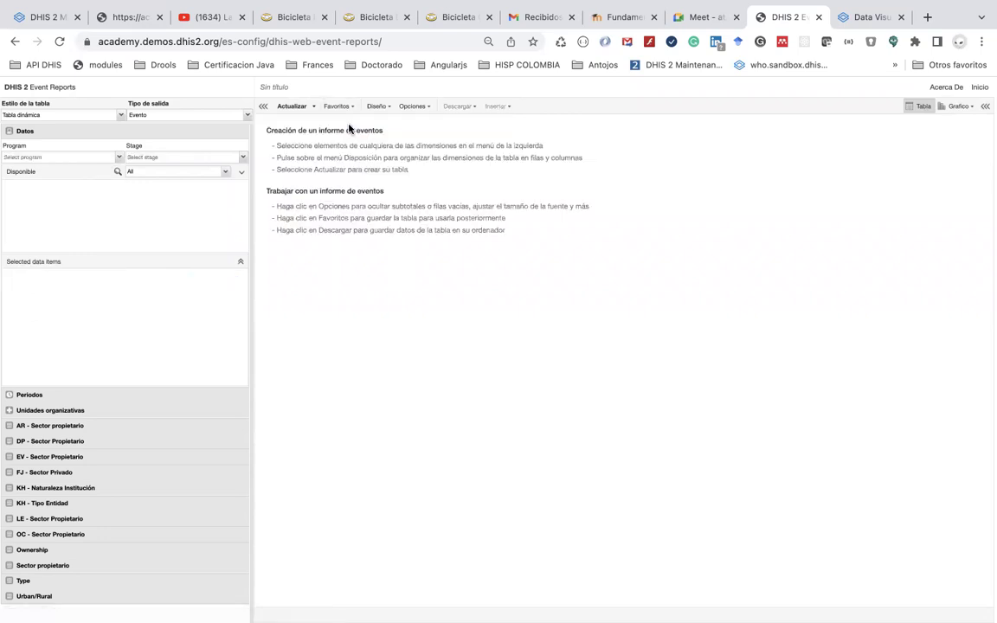
left_click(120, 116)
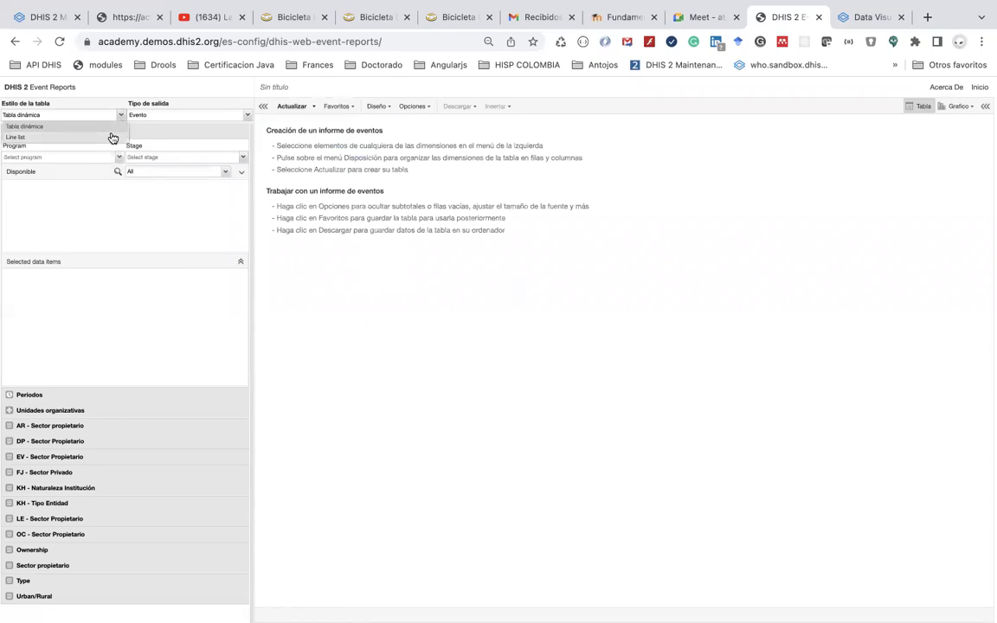
left_click(112, 138)
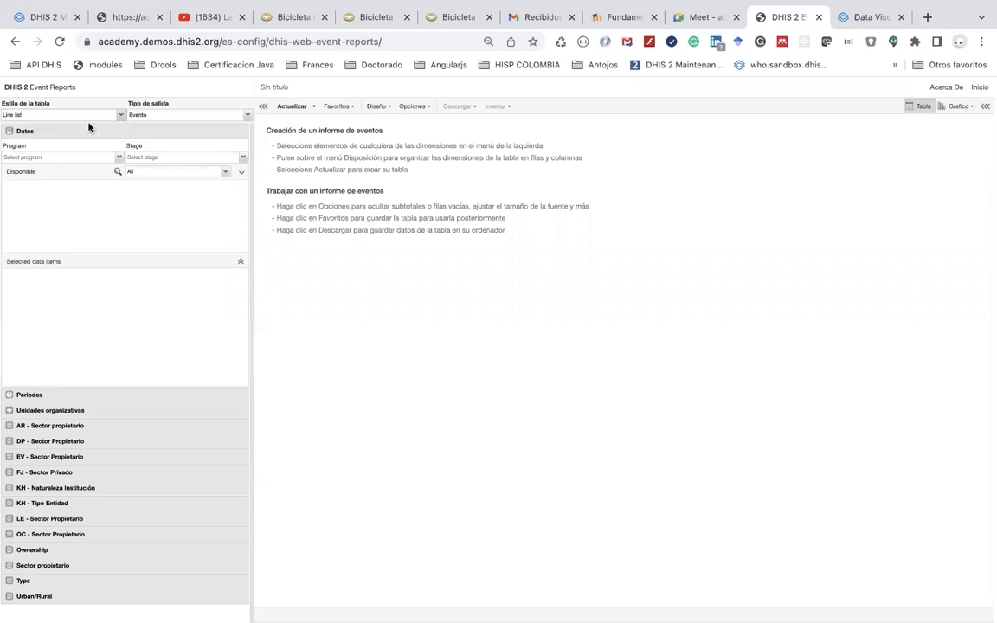
left_click(116, 159)
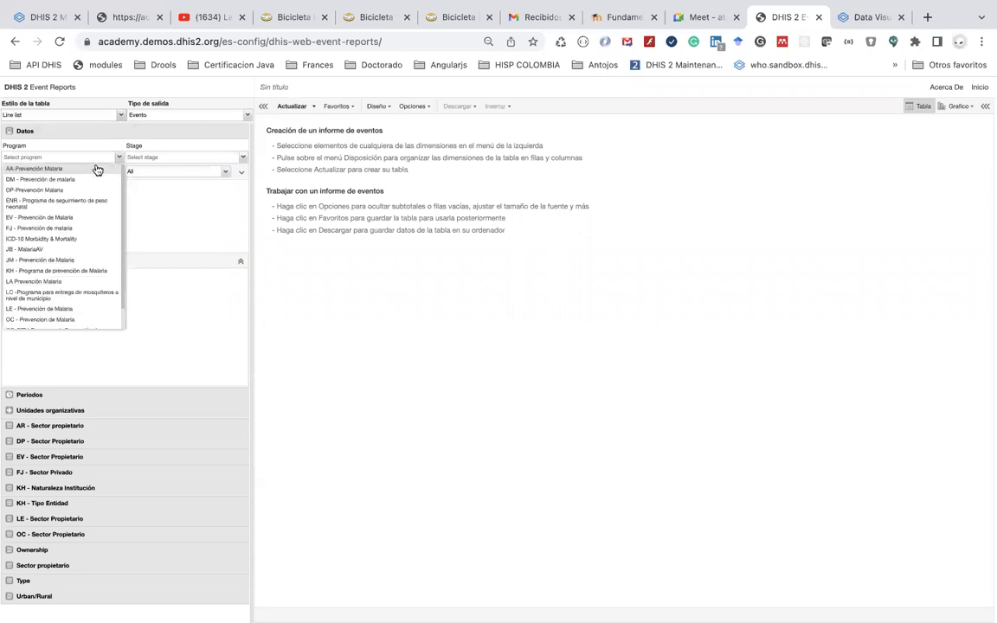
scroll(100, 276, "down", 1)
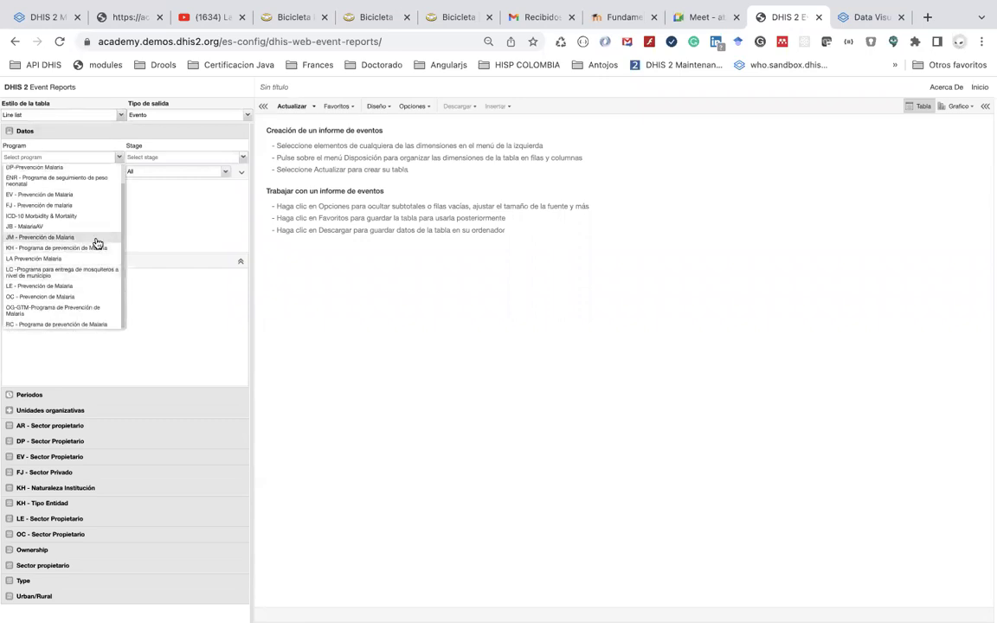
left_click(97, 239)
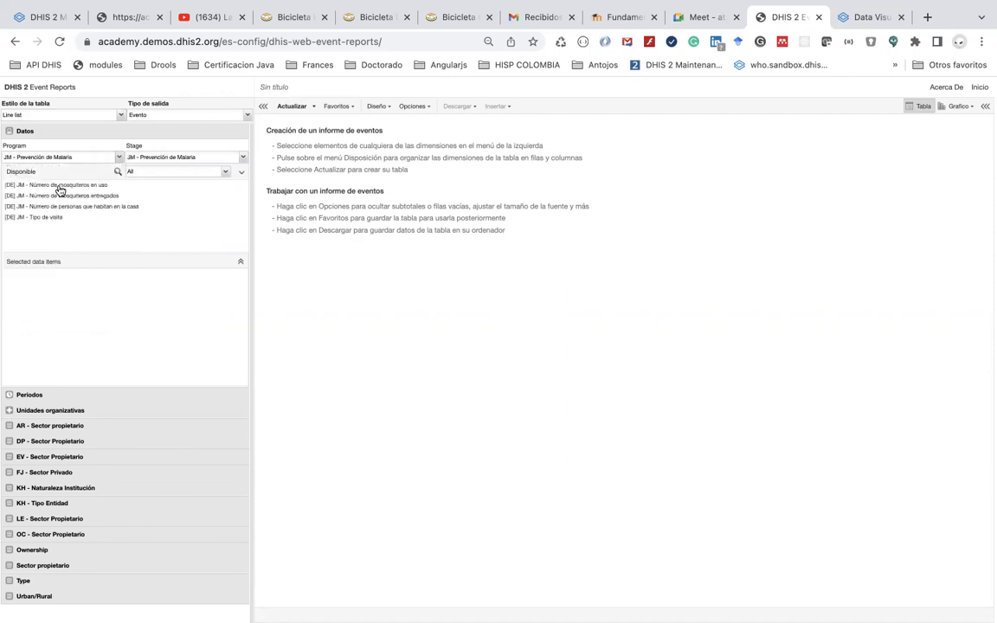
Add nets in use, nets delivered, household members and JM - Tipo de visita as data items
double_click(59, 186)
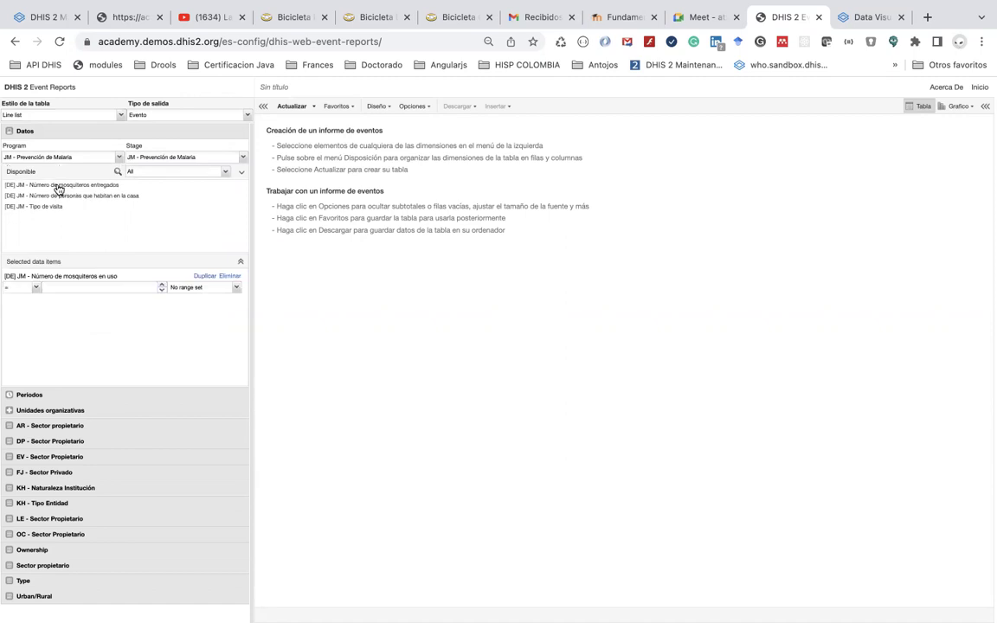
double_click(58, 185)
double_click(52, 186)
double_click(48, 186)
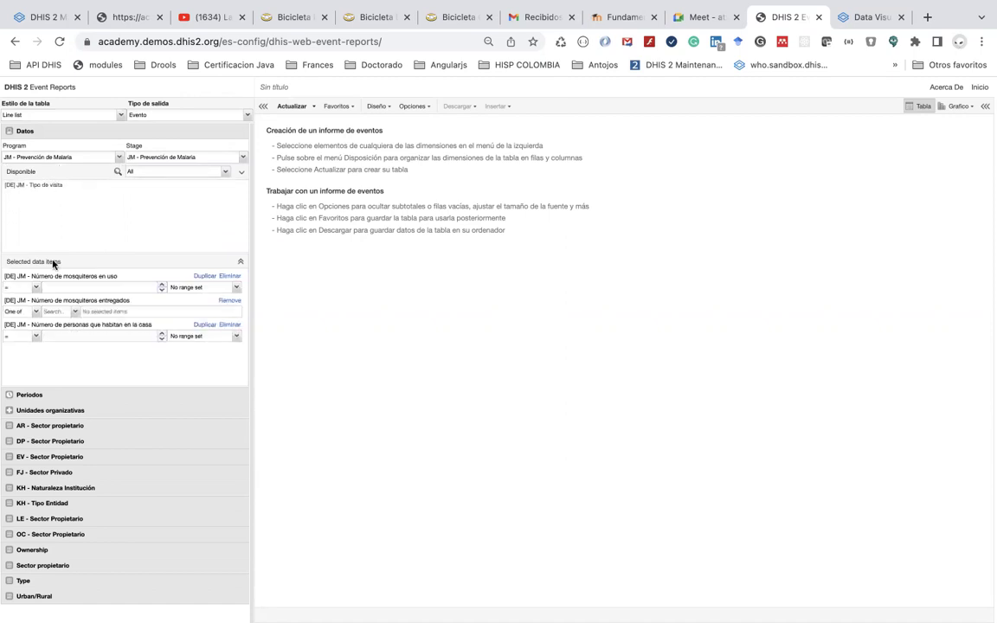
Set the period to Este año and run the line list, showing six 2022 events
left_click(72, 400)
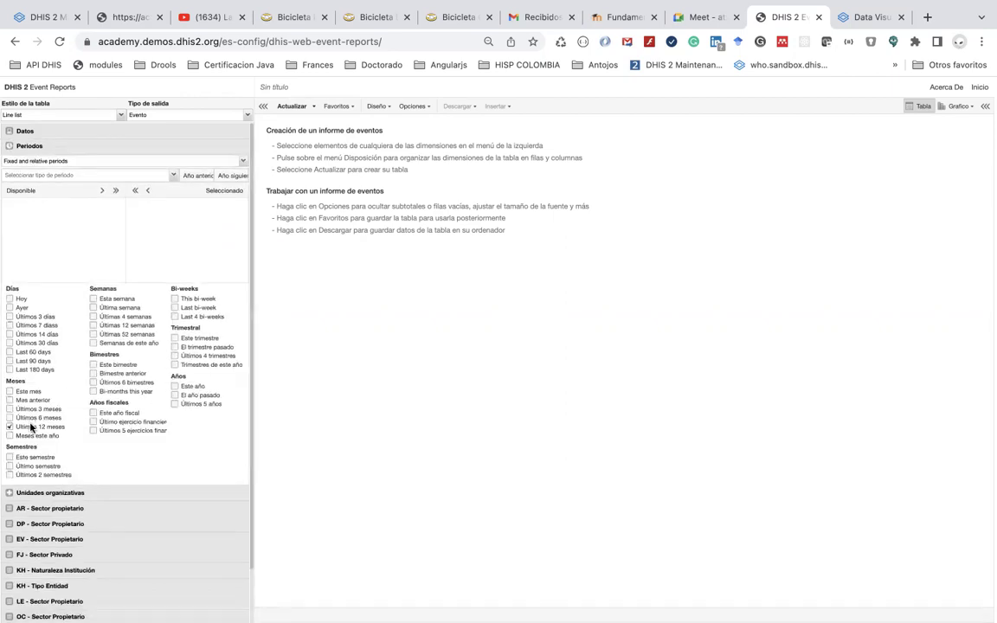
left_click(129, 497)
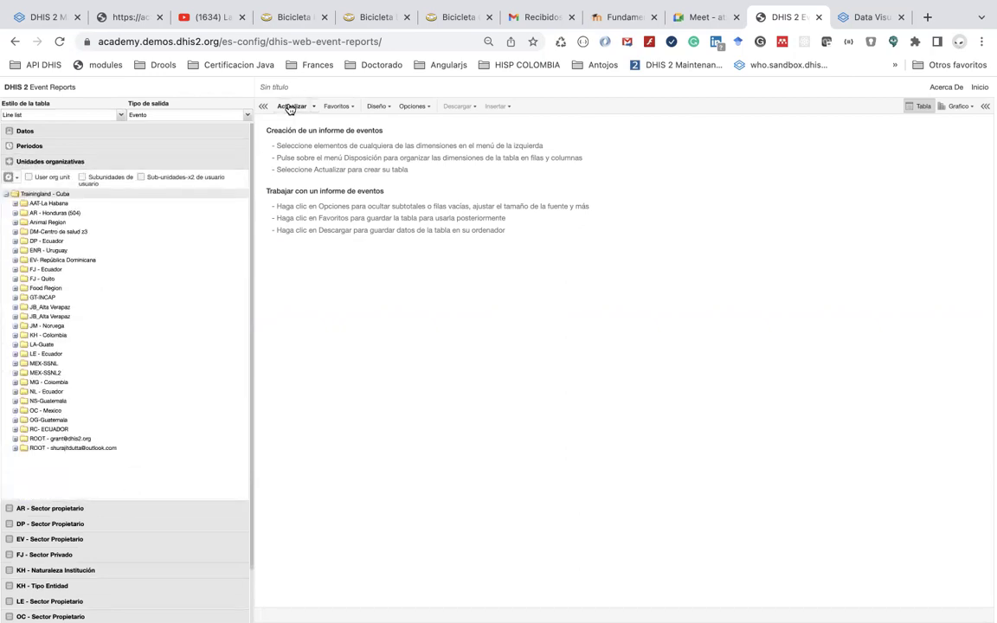
left_click(291, 107)
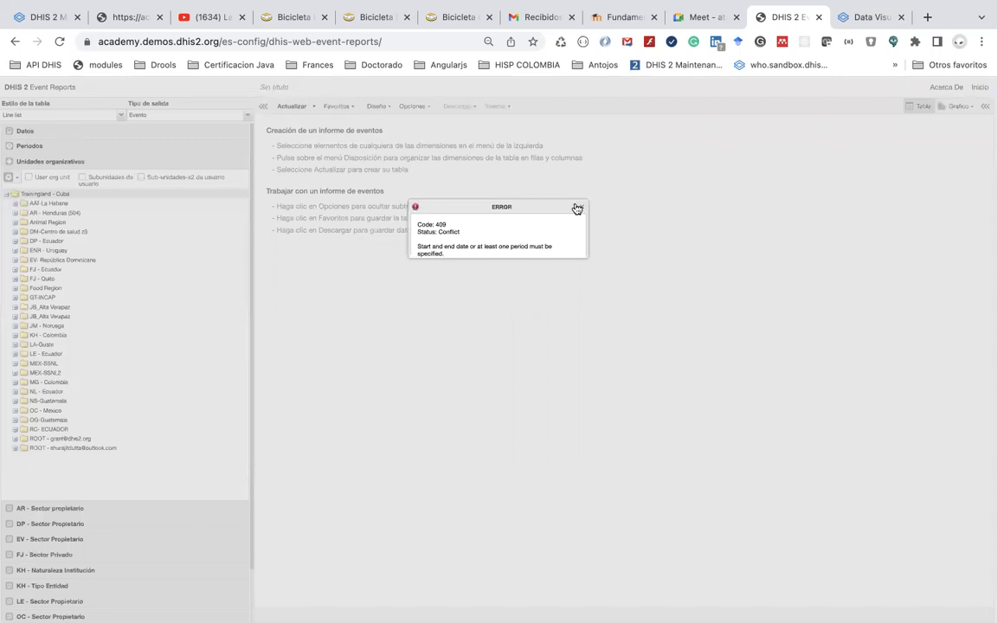
left_click(378, 209)
left_click(29, 145)
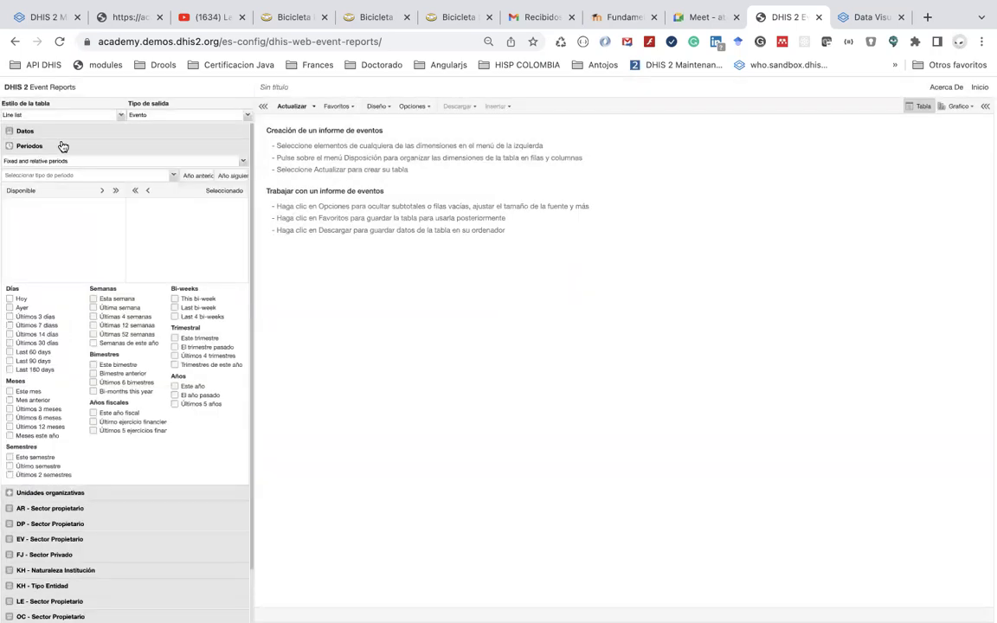
left_click(175, 386)
left_click(285, 109)
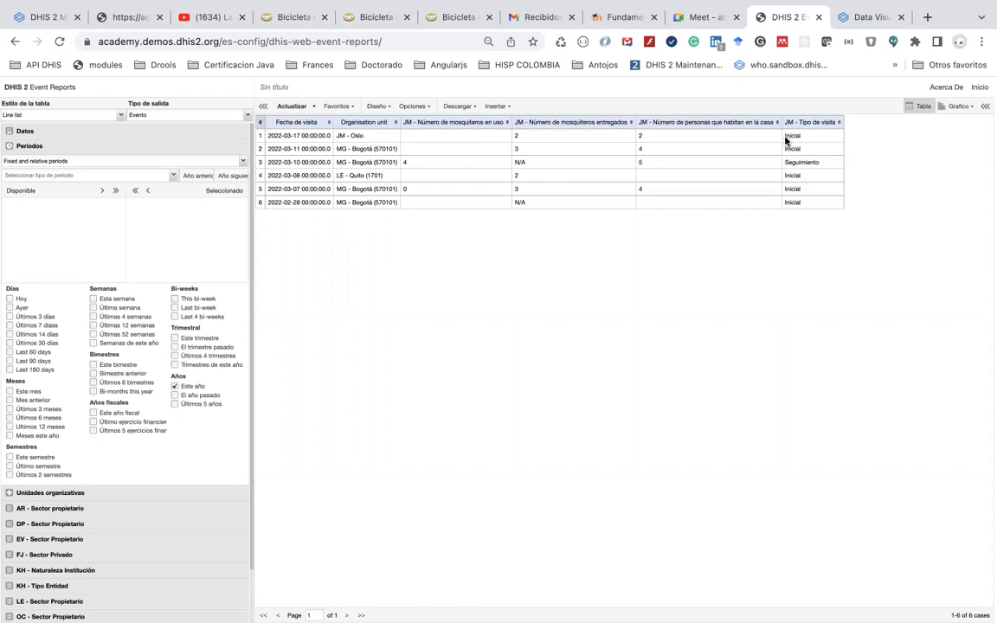
Start a fresh Line list report for program JM - Prevención de Malaria
left_click(338, 106)
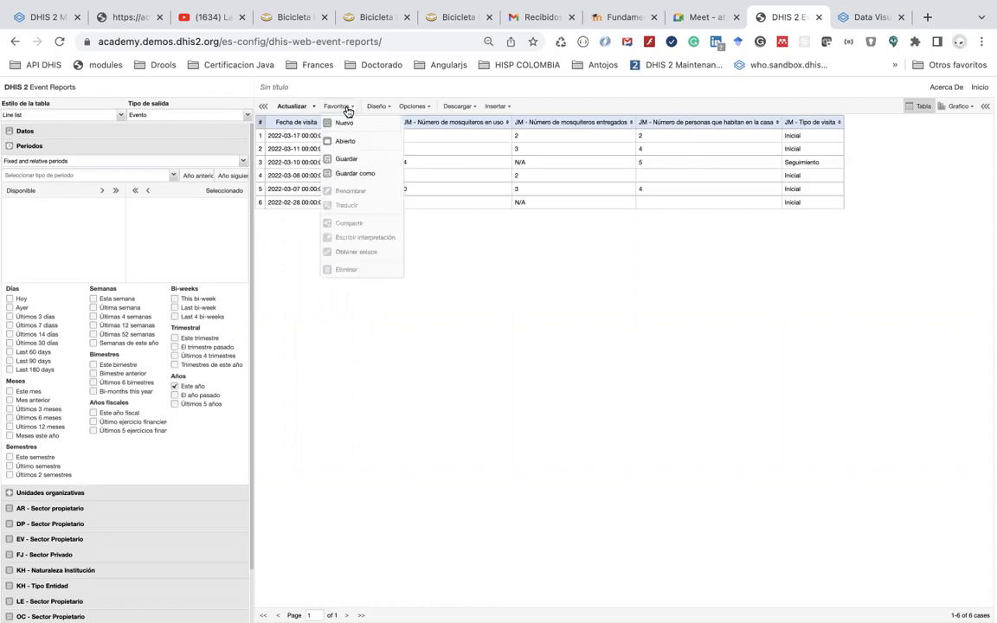
left_click(350, 123)
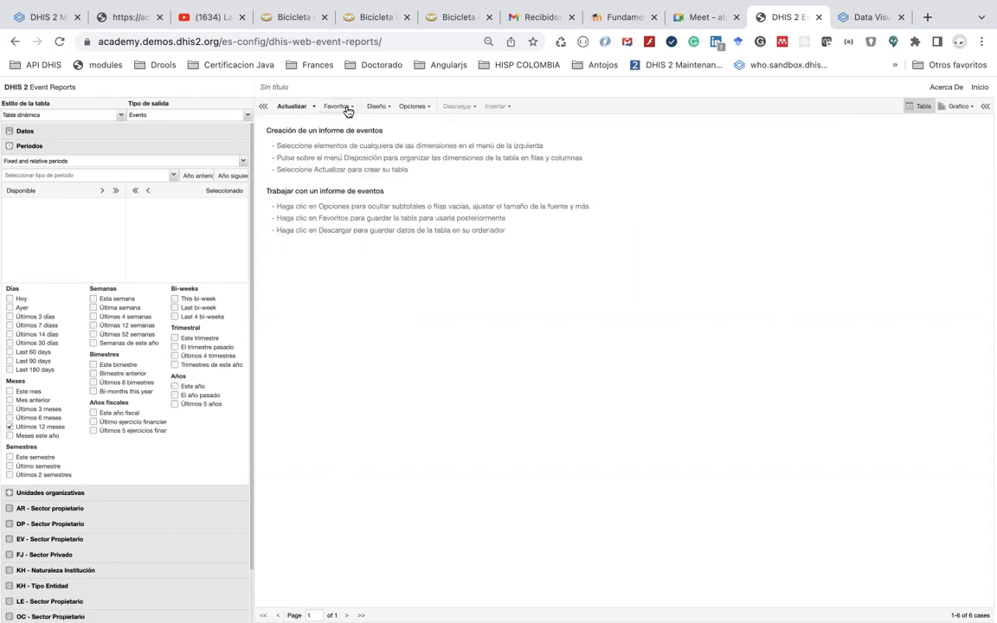
left_click(346, 109)
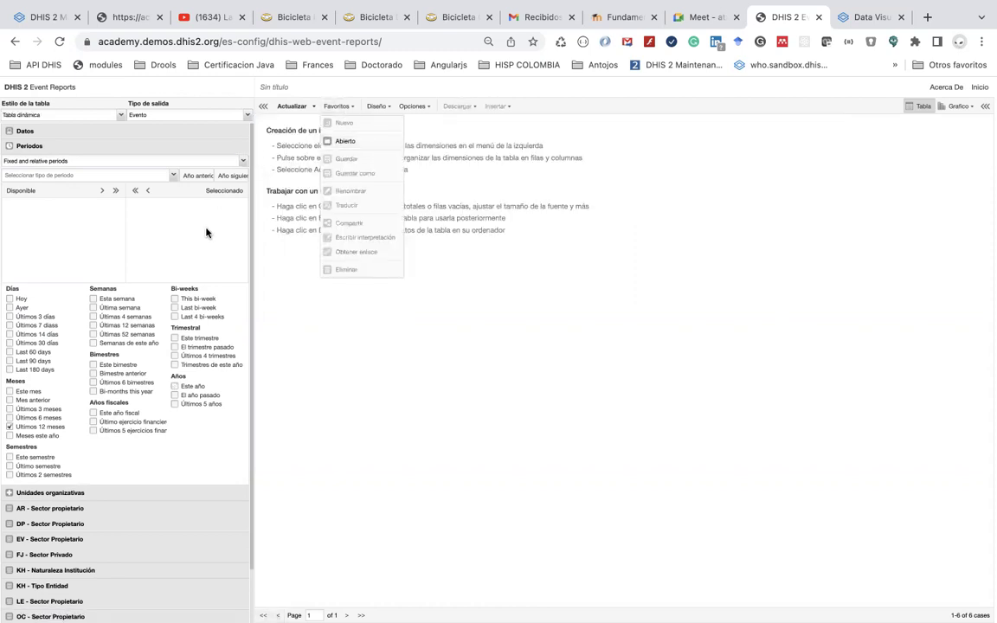
left_click(135, 175)
left_click(112, 114)
left_click(110, 137)
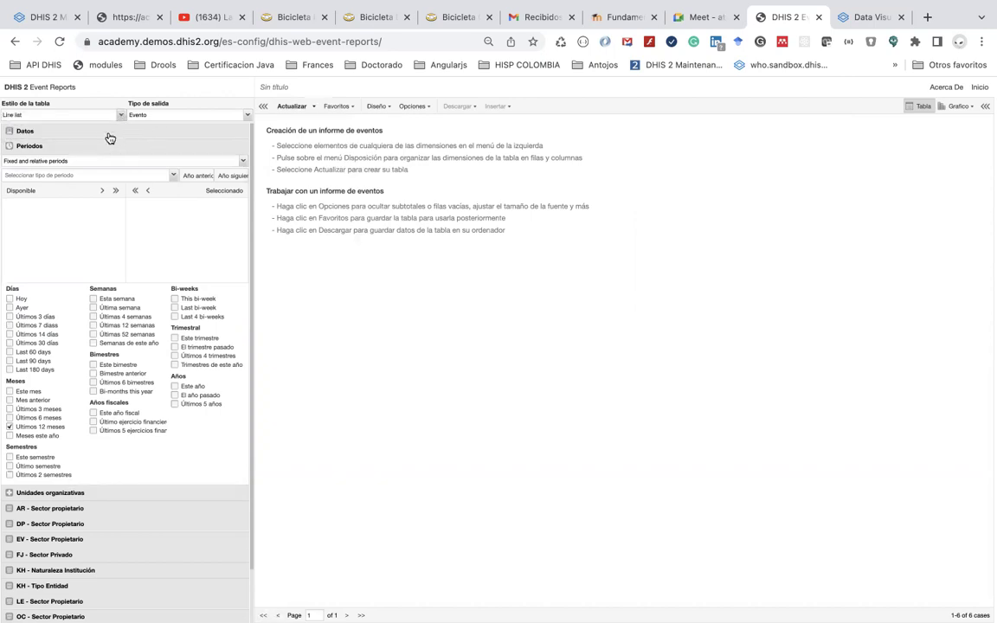
left_click(110, 137)
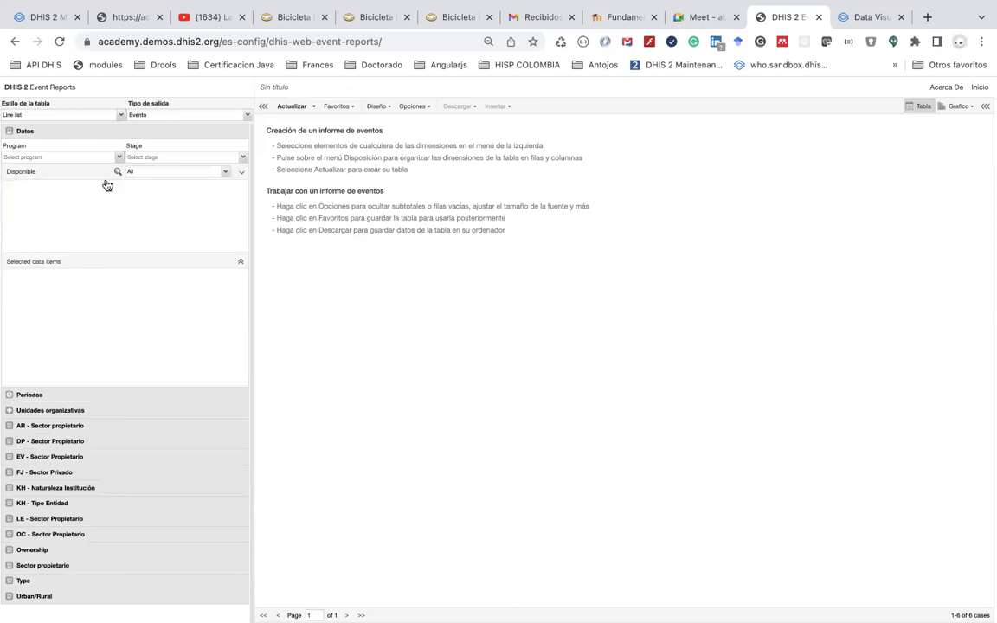
left_click(97, 157)
scroll(91, 294, "down", 2)
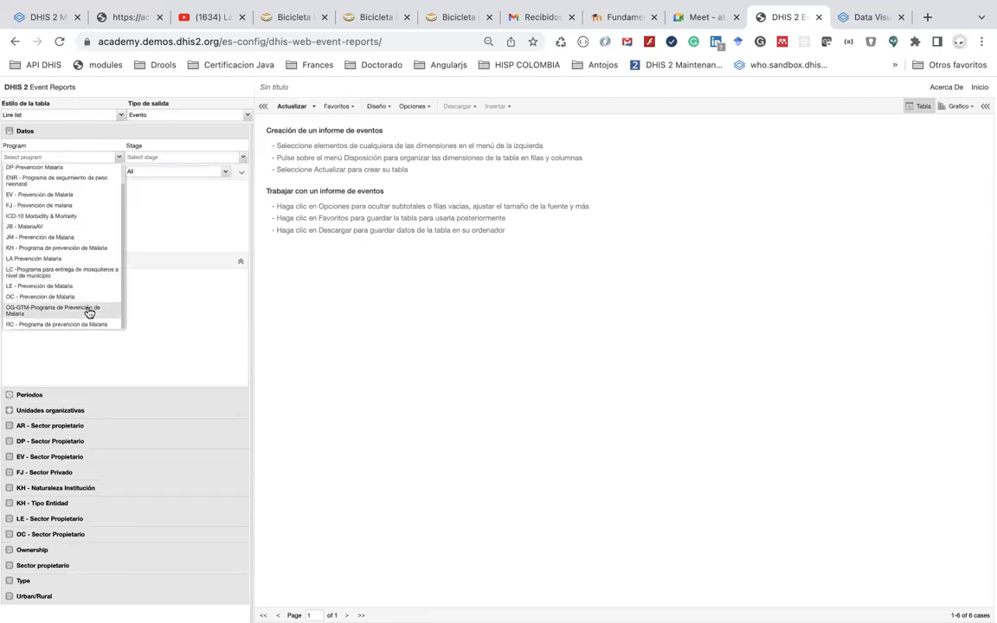
left_click(84, 237)
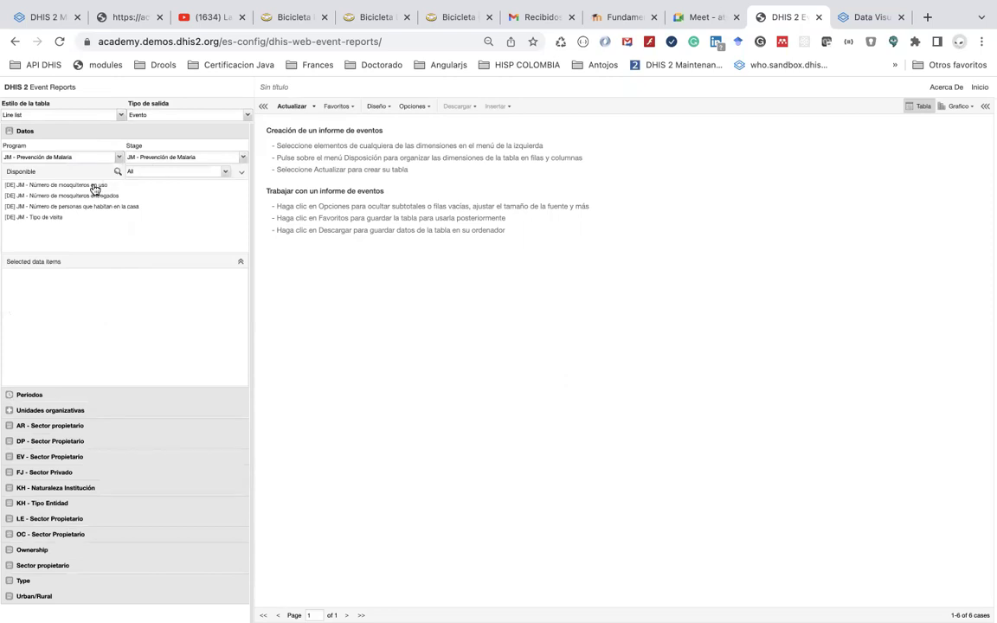
Add nets in use, nets delivered, household members and JM - Tipo de visita as data items
double_click(93, 186)
double_click(83, 186)
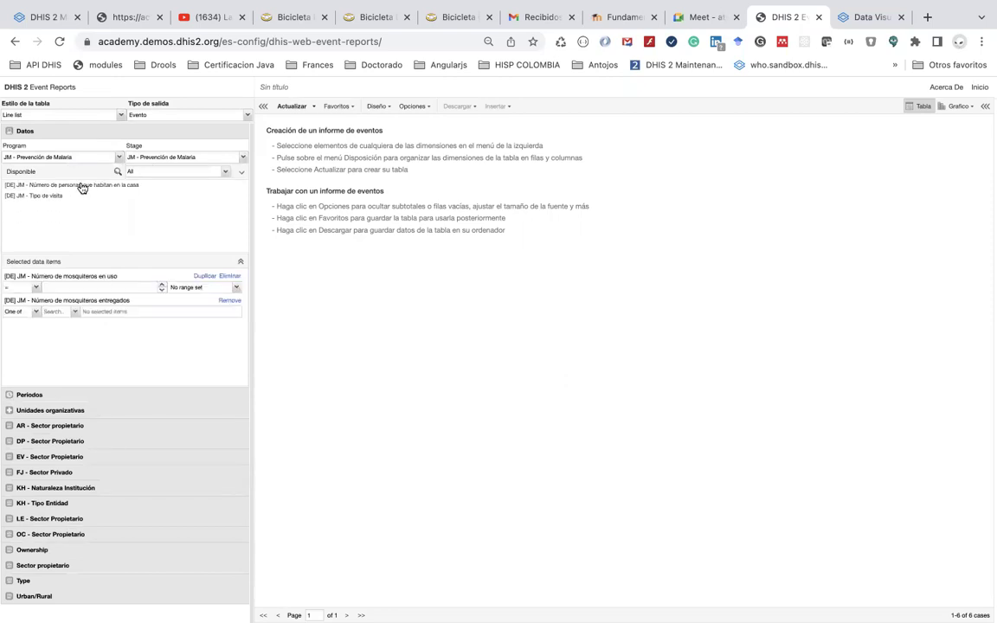
double_click(76, 186)
double_click(55, 186)
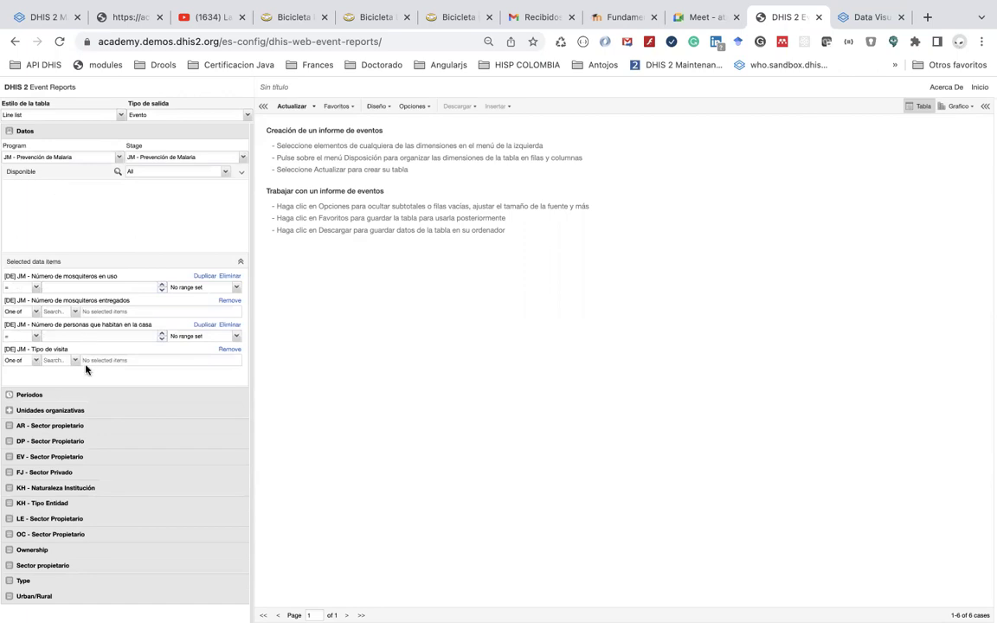
Replace Últimos 12 meses with Este año and update the line list
left_click(79, 395)
left_click(175, 385)
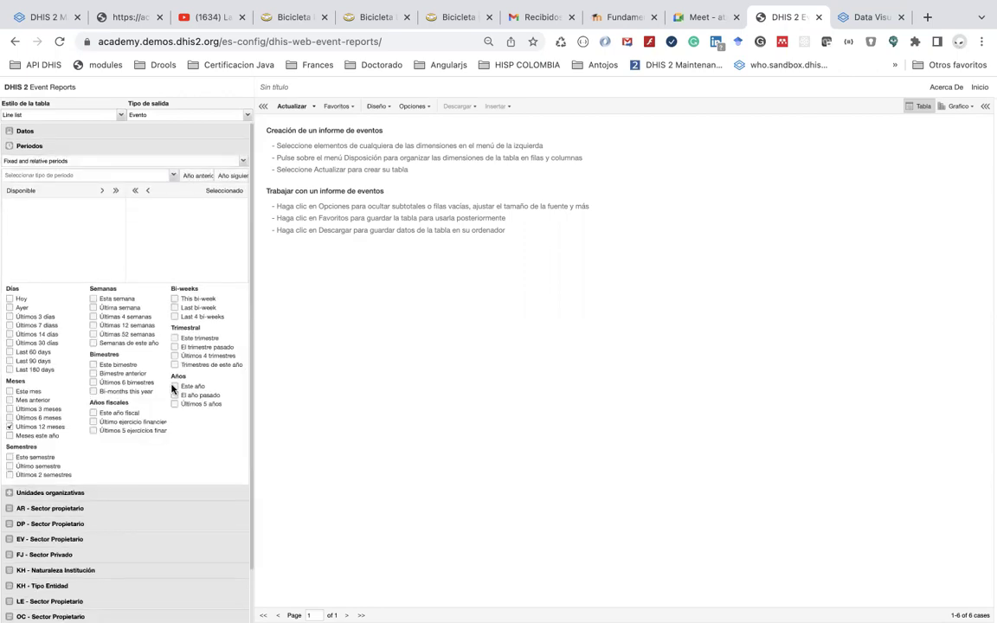
left_click(11, 426)
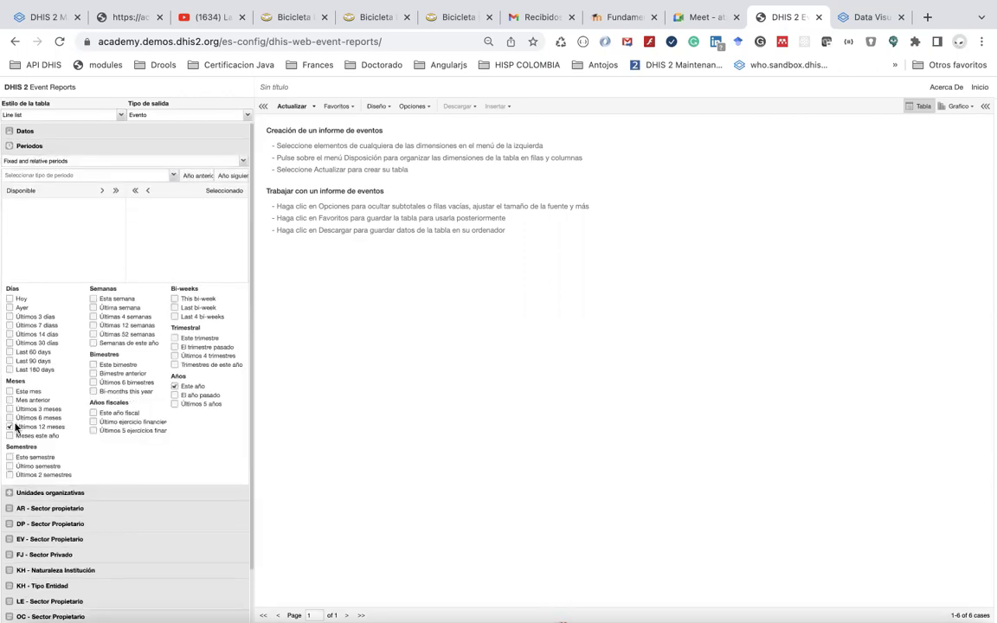
left_click(67, 492)
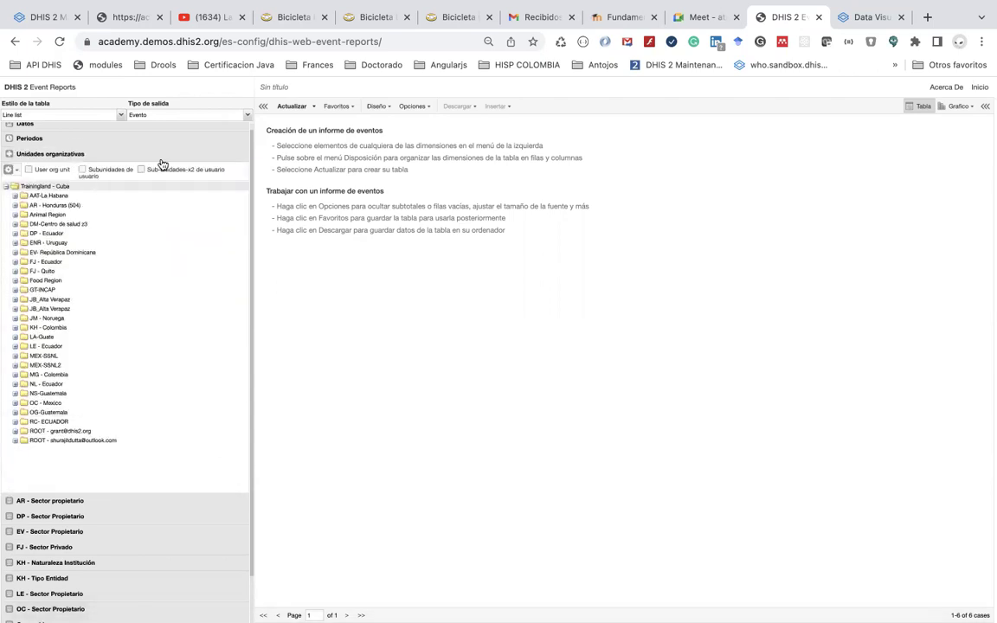
left_click(291, 106)
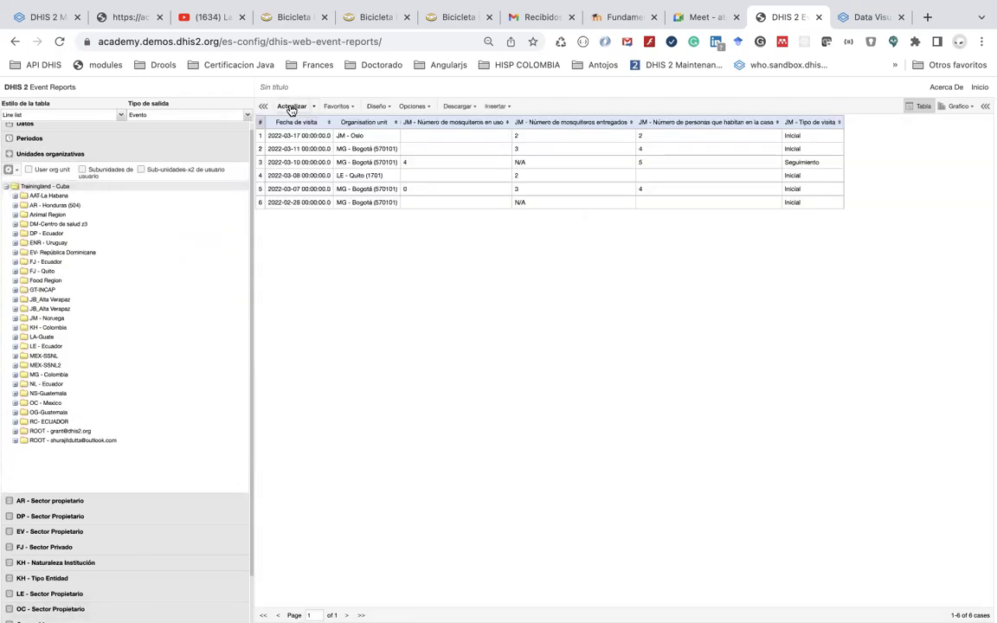
Save the report as favorite 'MG - Detalle listado de entrega de mosquiteros por país año actual'
left_click(337, 106)
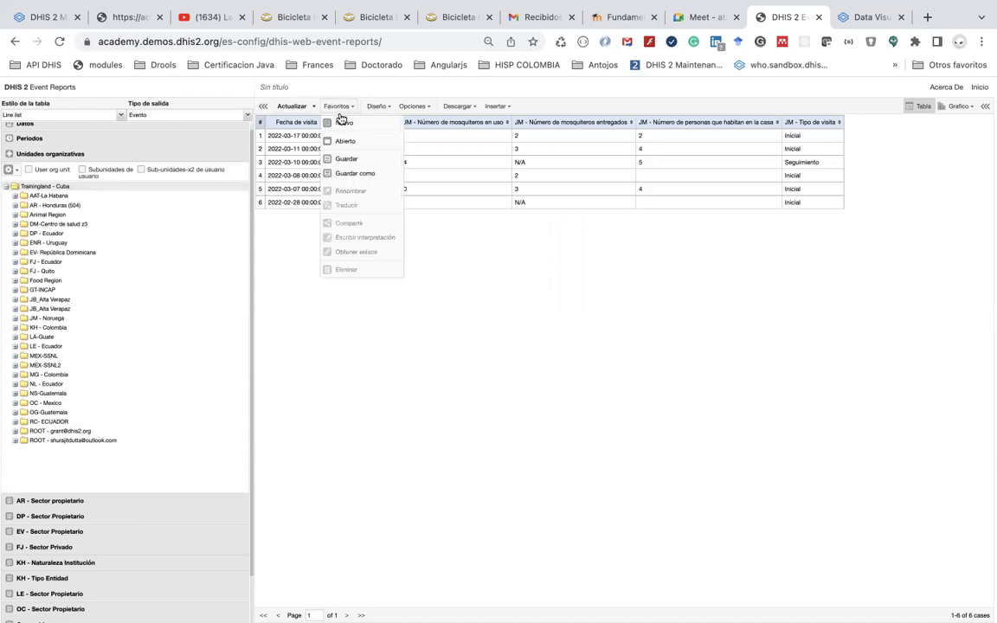
left_click(359, 159)
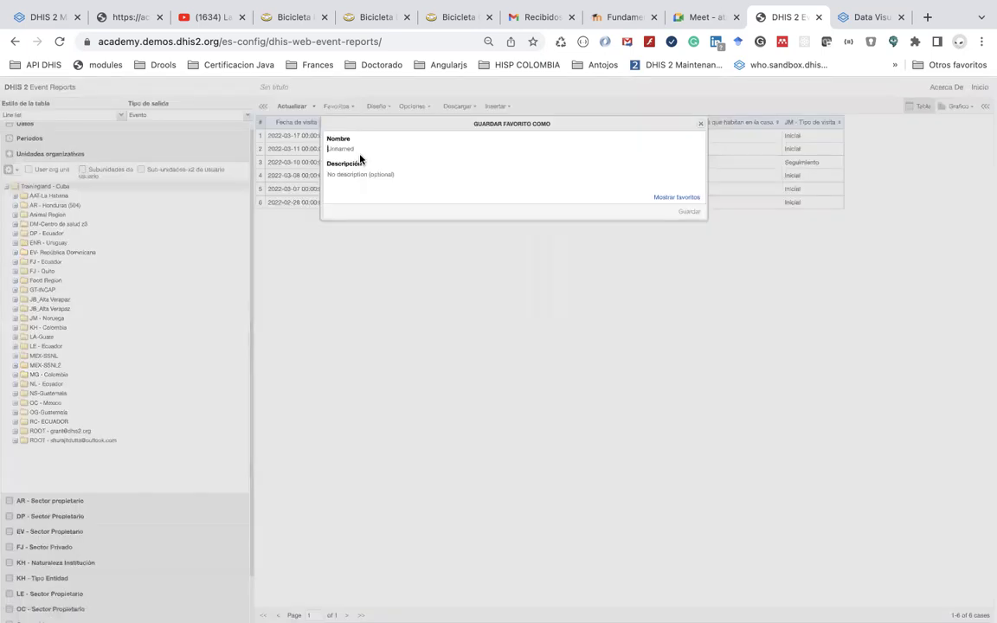
type("MG")
type(" - DE")
type("ta")
type("lle")
type(" dato ")
type("malaria")
key("BackSpace")
key("BackSpace")
key("BackSpace")
key("BackSpace")
key("BackSpace")
key("BackSpace")
key("BackSpace")
key("BackSpace")
key("BackSpace")
key("BackSpace")
key("BackSpace")
key("BackSpace")
key("BackSpace")
type("listado de entrega de mos")
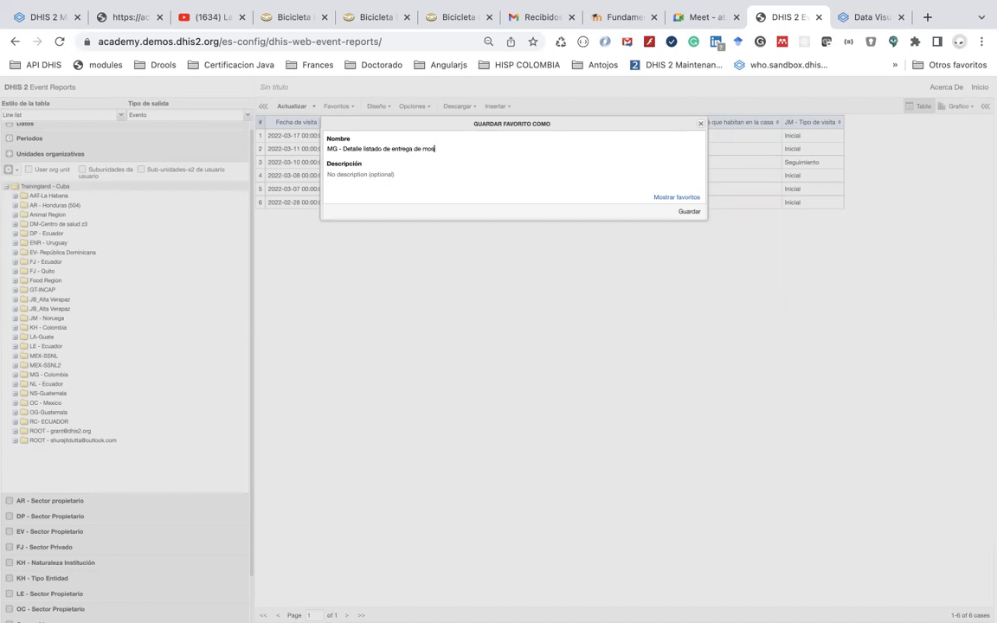
type("quiteros")
left_click_drag(357, 122, 373, 254)
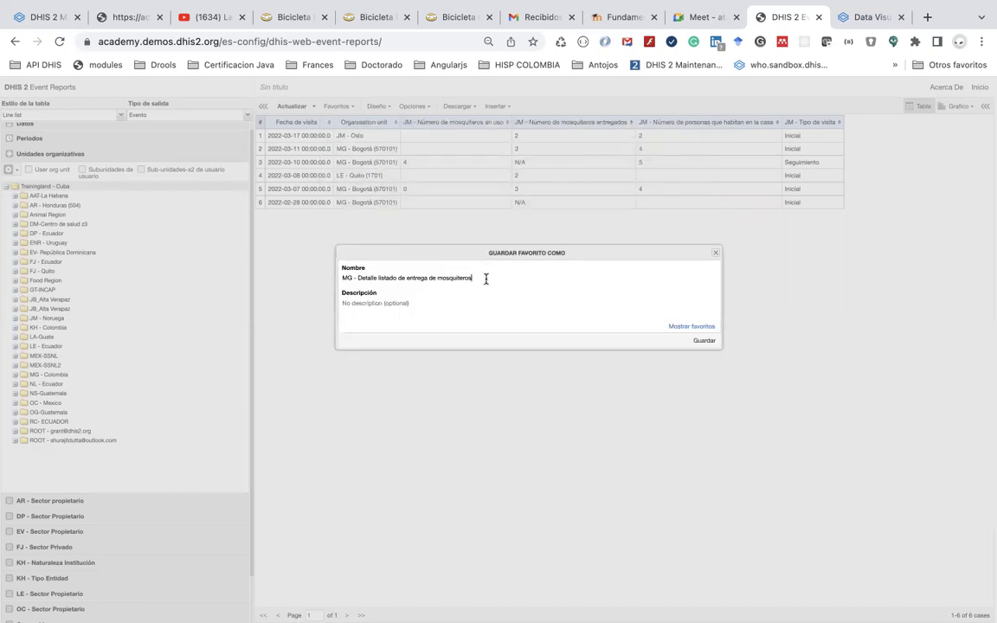
type("por país")
key("BackSpace")
key("BackSpace")
type("is")
type("Año ac")
key("Left")
key("Left")
key("Left")
key("Left")
key("Left")
key("BackSpace")
type("a")
key("End")
type("tual")
left_click(703, 342)
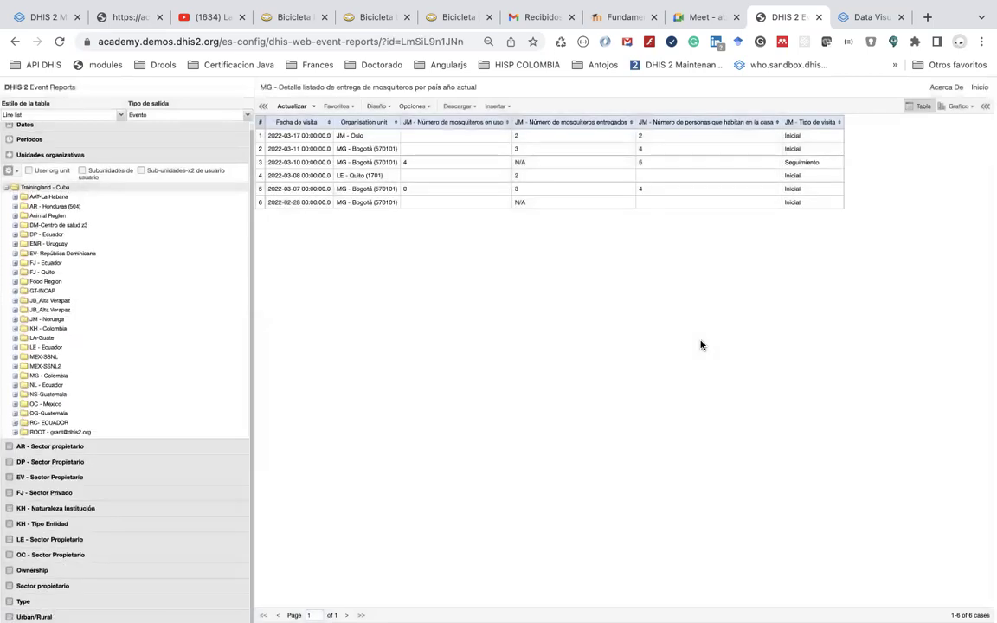
left_click(338, 109)
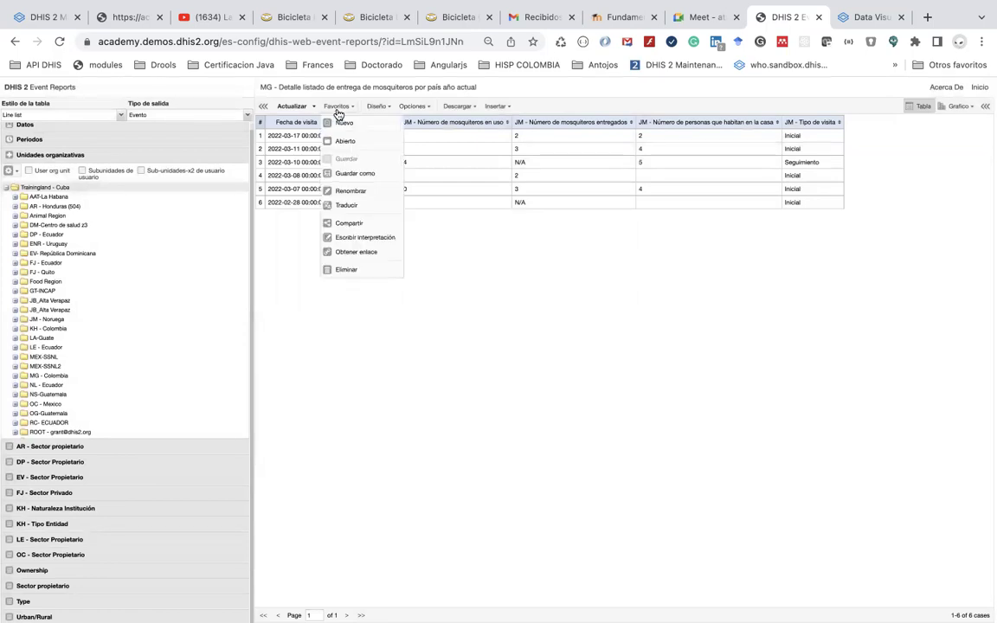
left_click(348, 142)
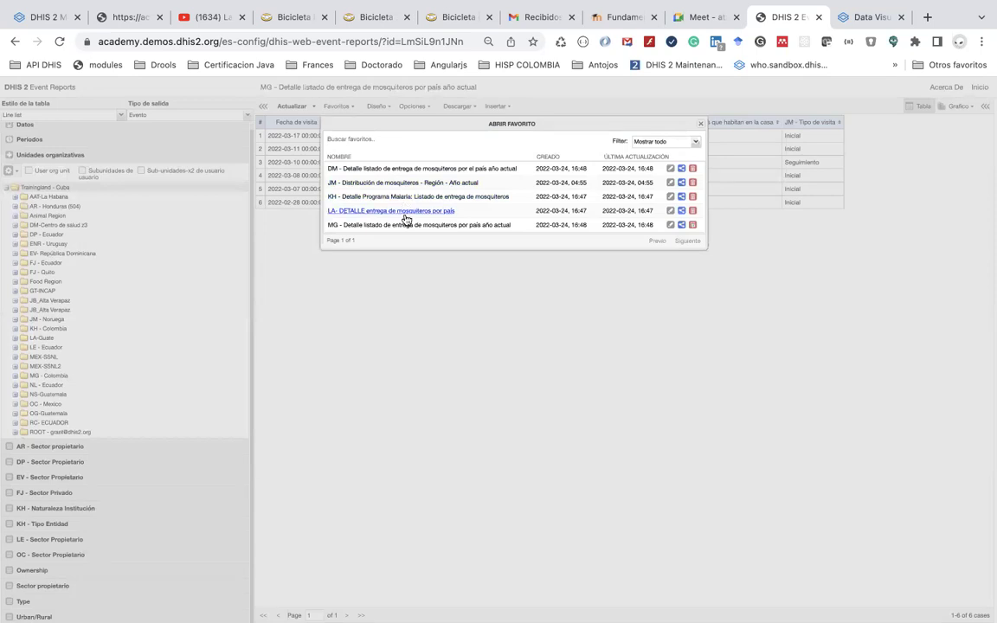
left_click(409, 226)
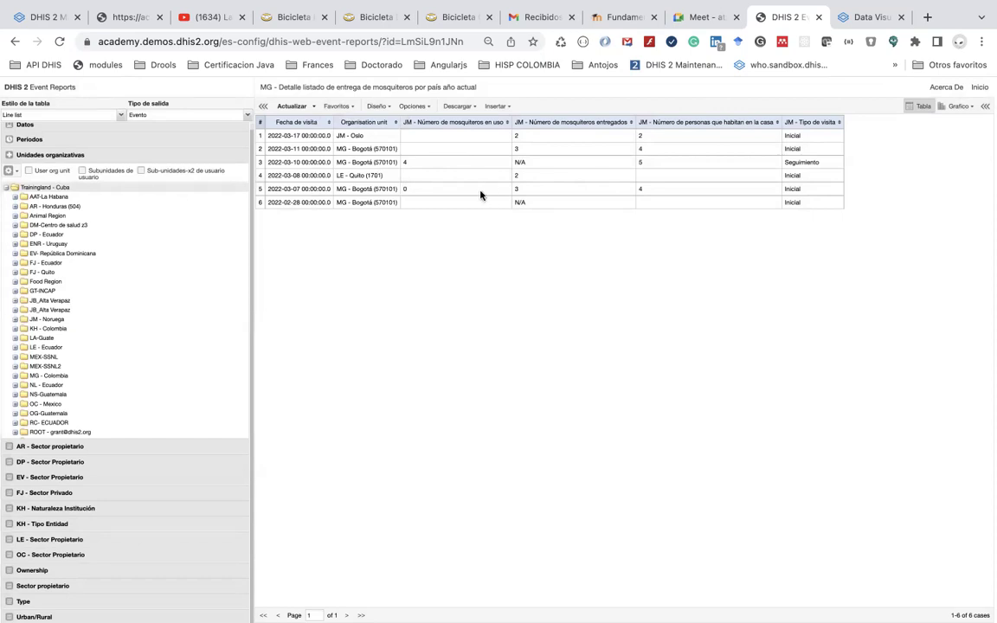
left_click(457, 106)
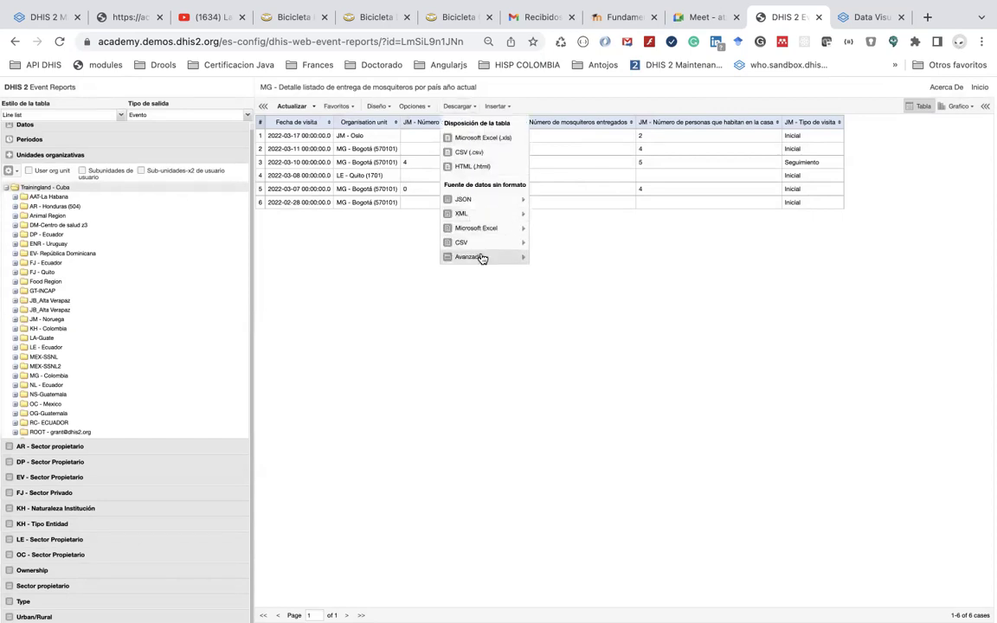
left_click(436, 149)
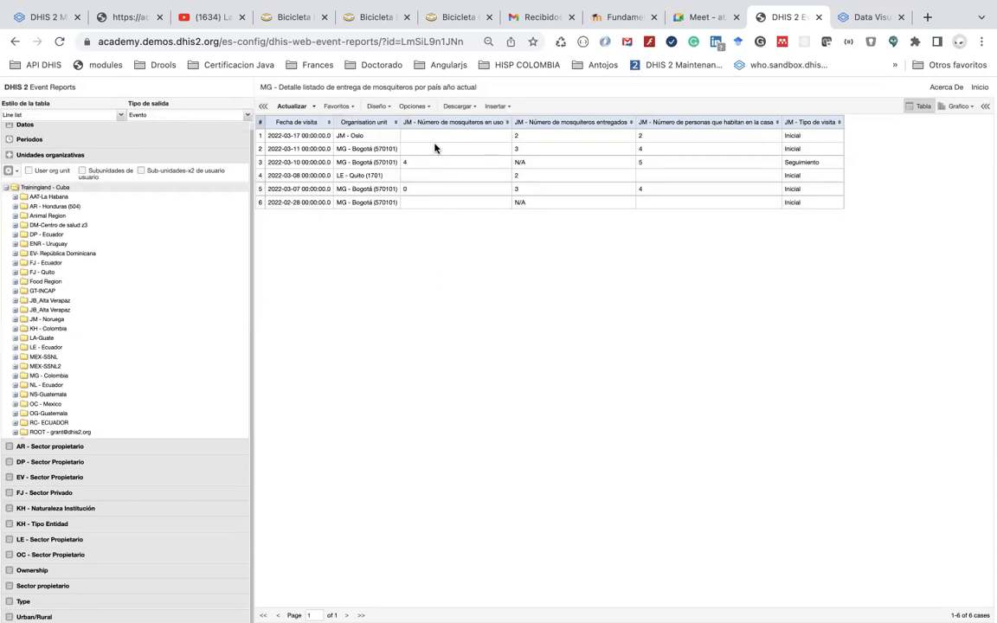
left_click(416, 105)
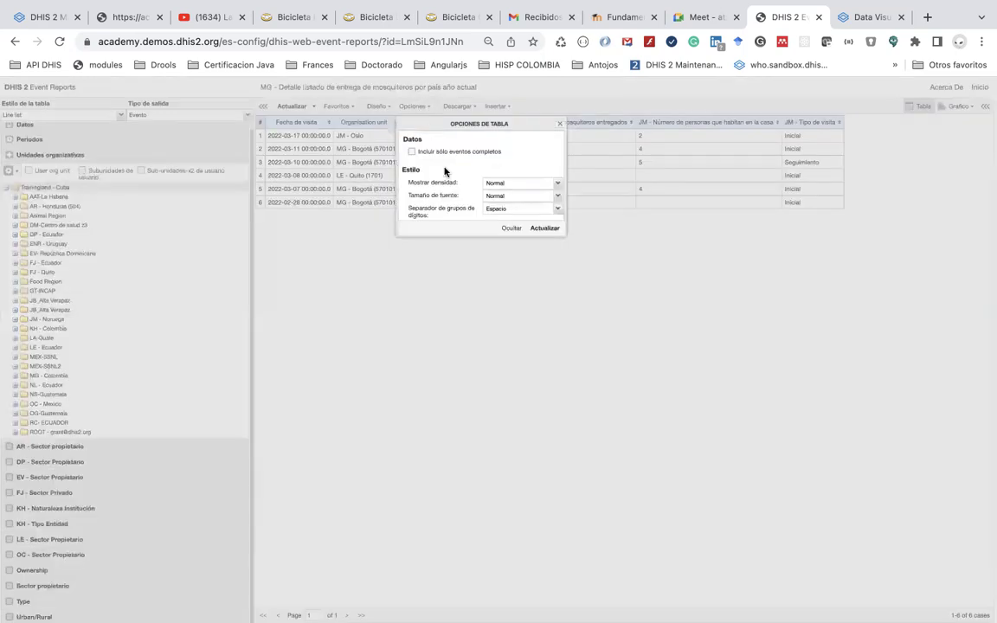
left_click(484, 293)
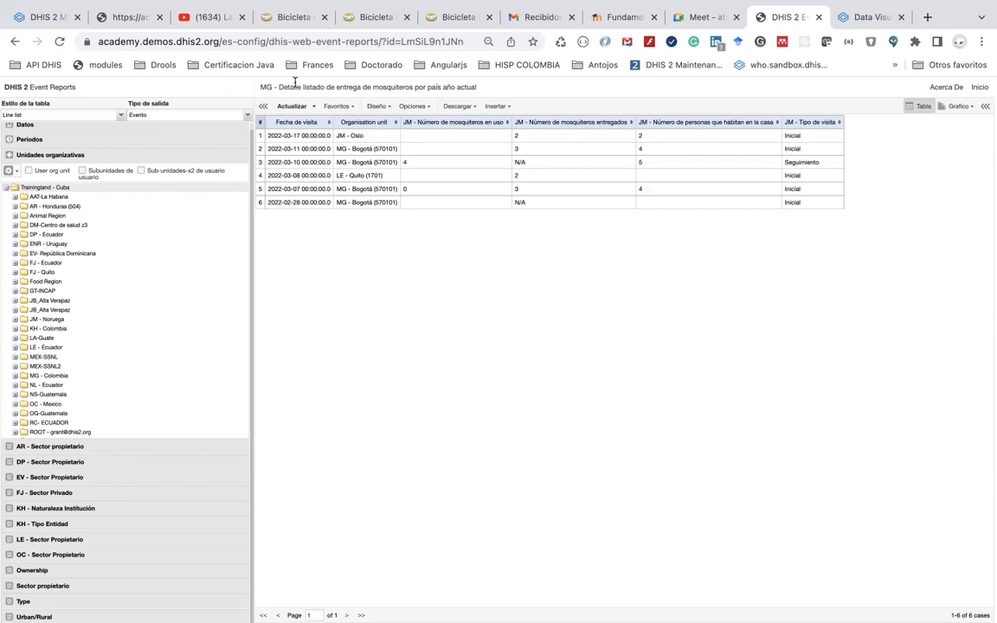
Start a new pivot table for JM - Prevención de Malaria with JM - Tipo de visita as data
left_click(273, 41)
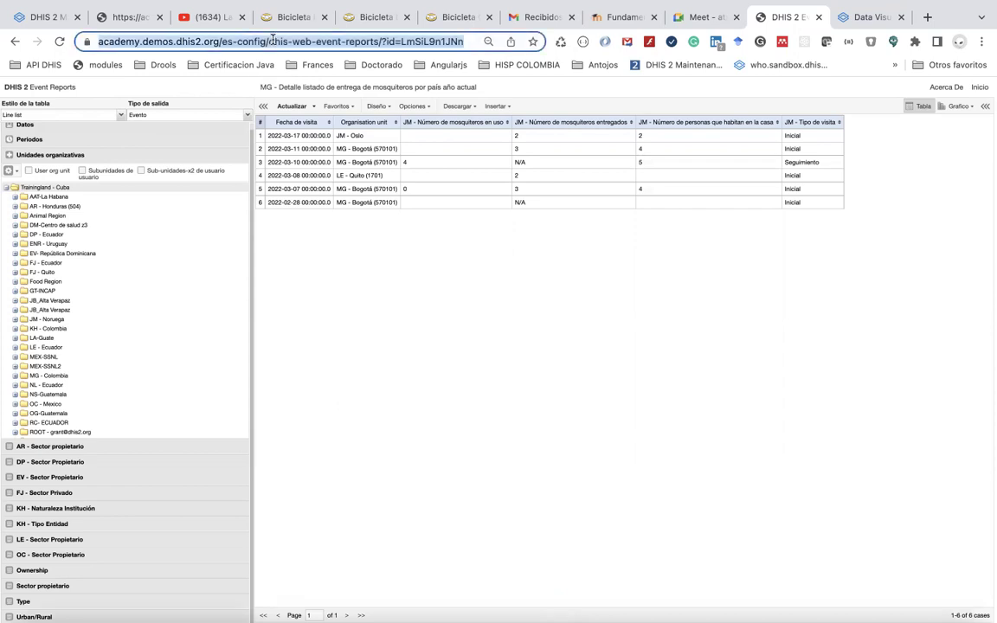
left_click(337, 107)
left_click(345, 123)
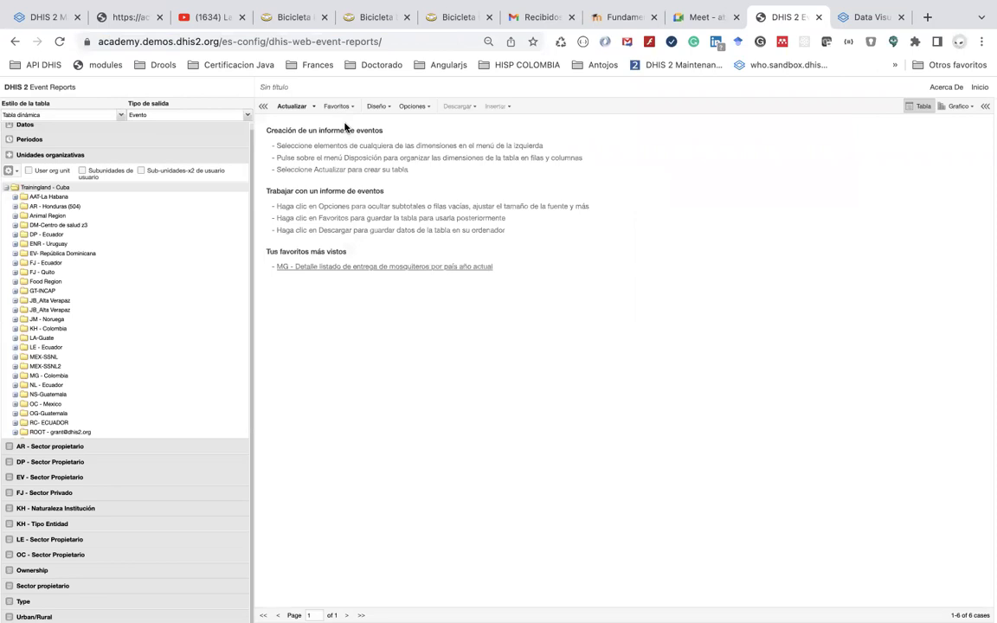
left_click(98, 131)
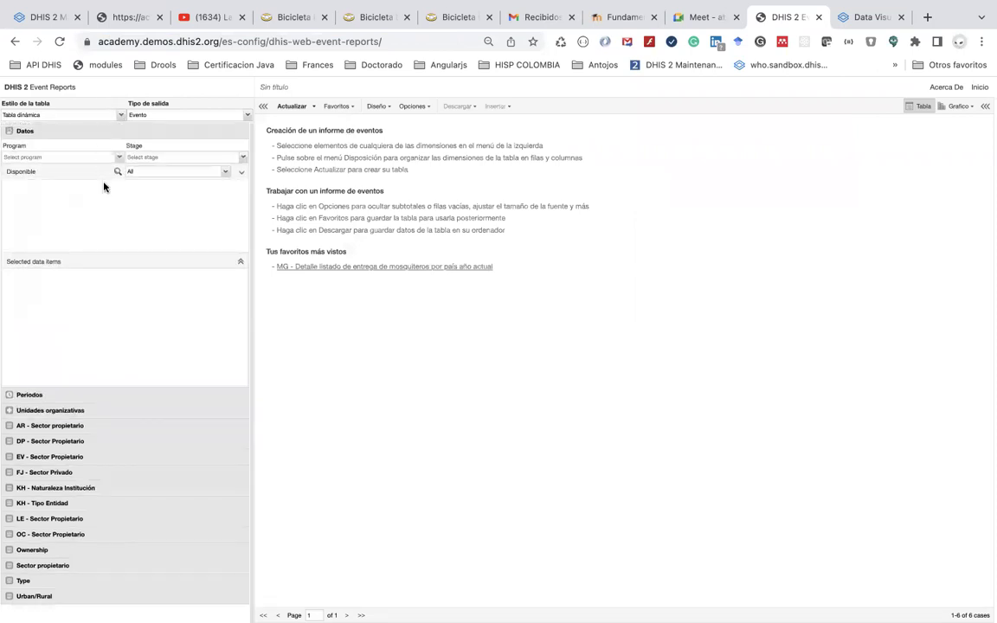
left_click(112, 157)
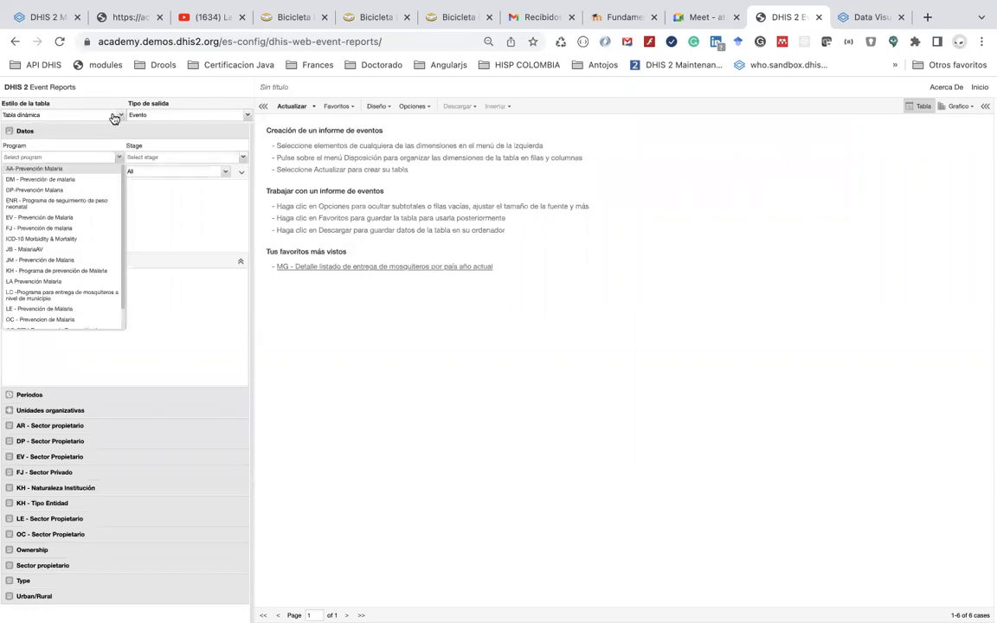
left_click(87, 259)
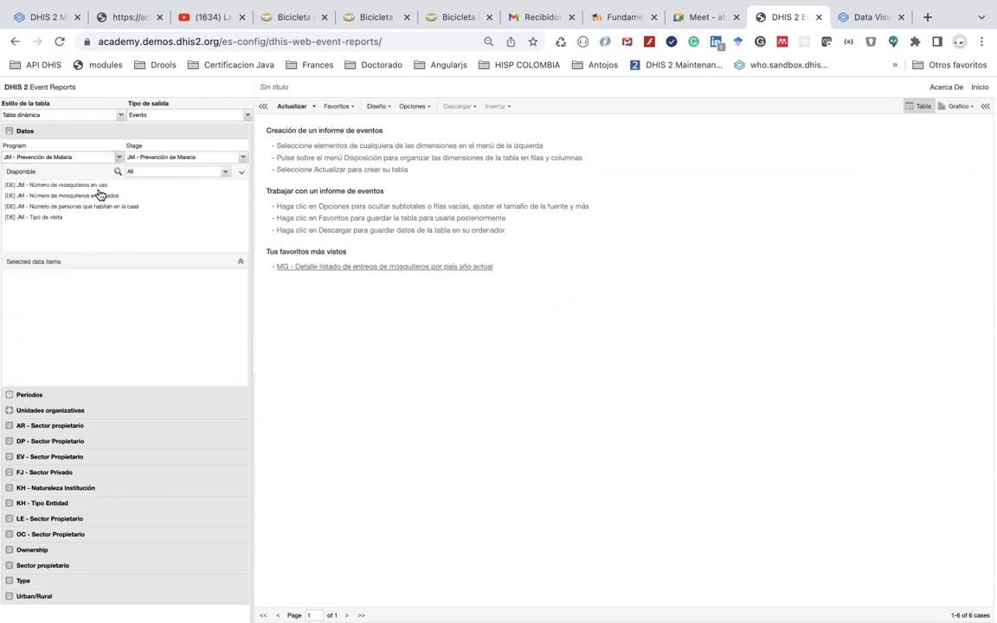
double_click(64, 216)
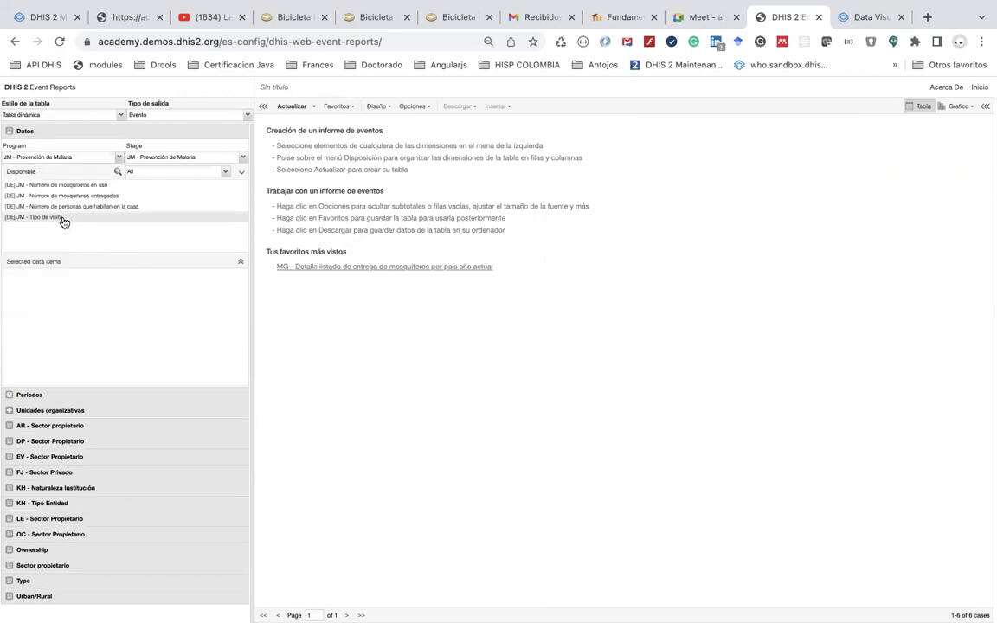
Limit the period to Este año only and update, giving Inicial 5, Seguimiento 1
left_click(65, 395)
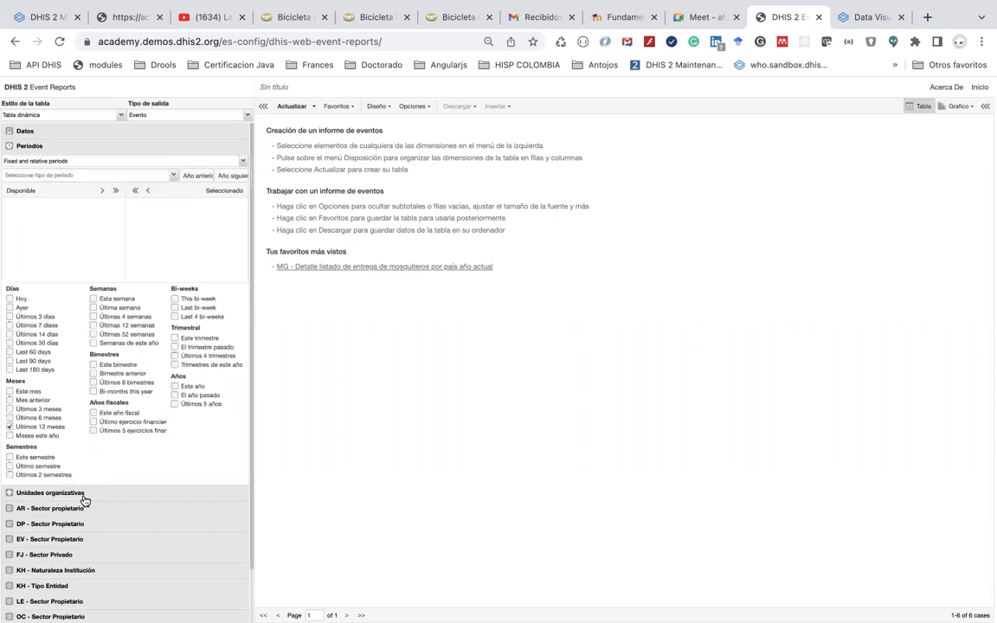
left_click(10, 427)
left_click(175, 386)
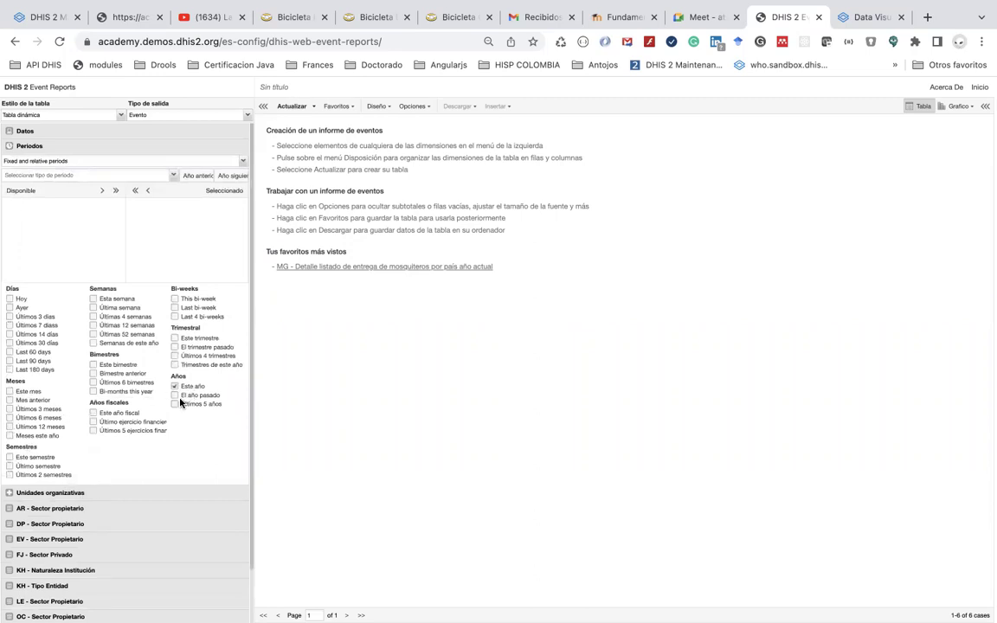
left_click(288, 106)
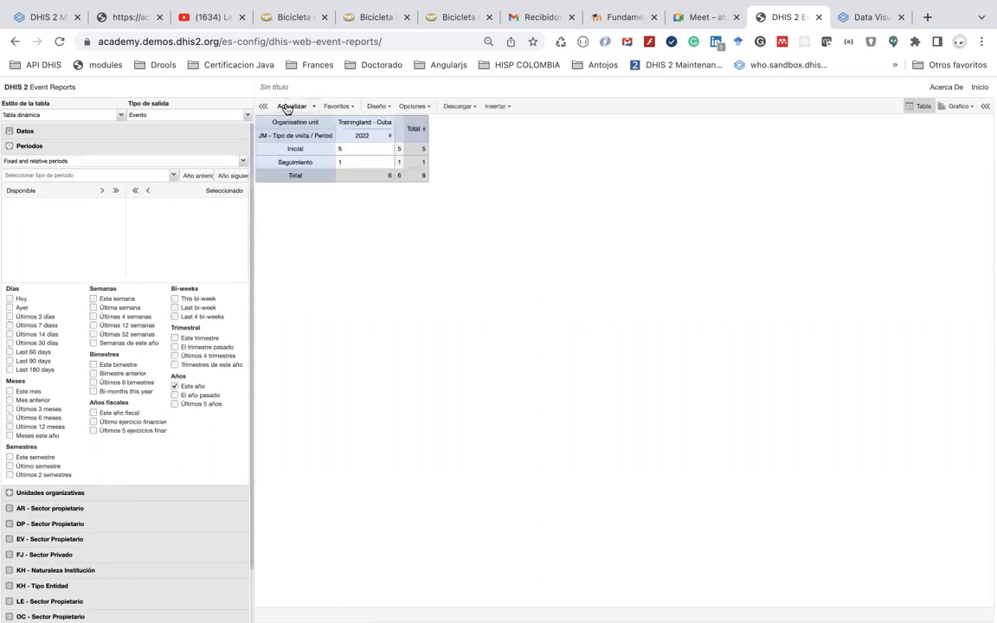
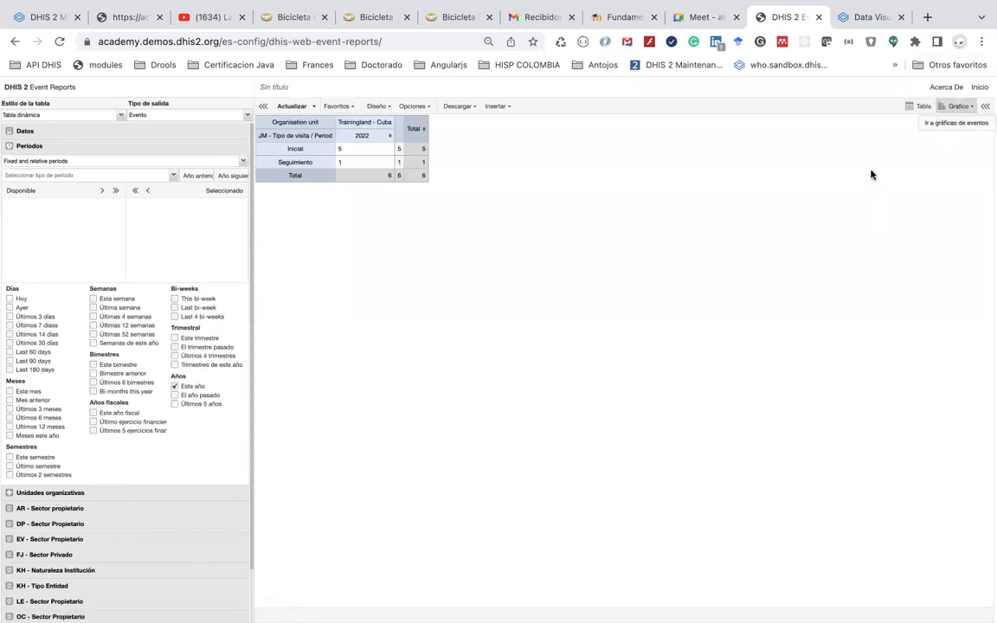
Reopen the Event Visualizer from the home dashboard's app list for a fresh, empty chart
left_click(949, 129)
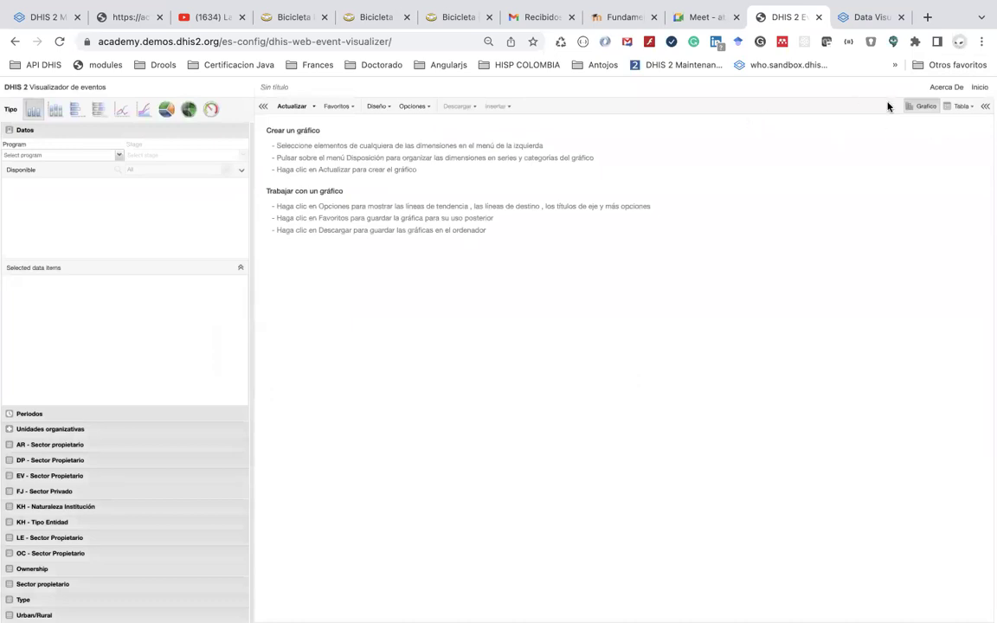
left_click(980, 89)
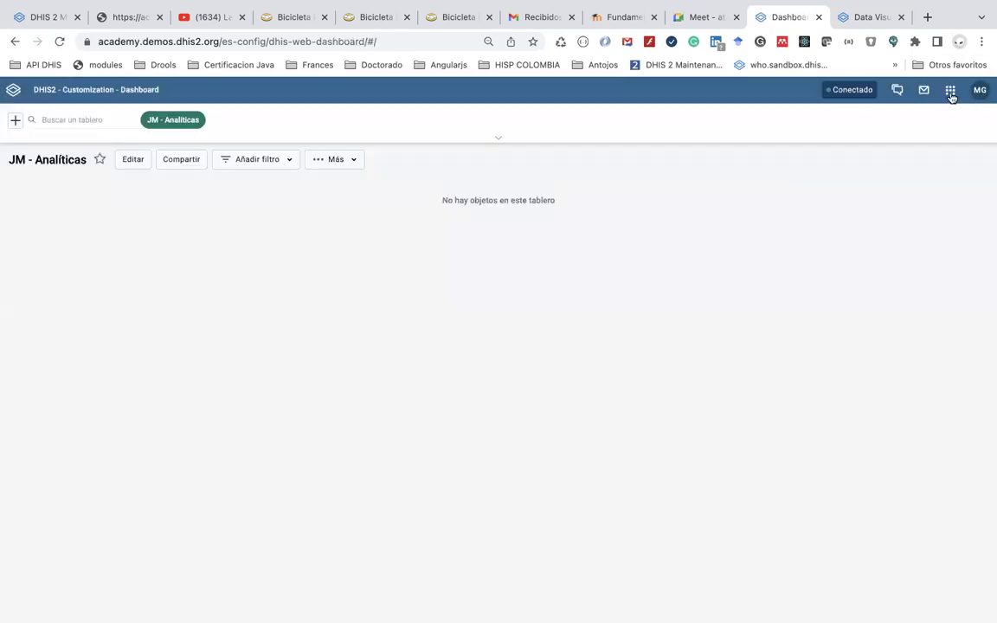
left_click(949, 91)
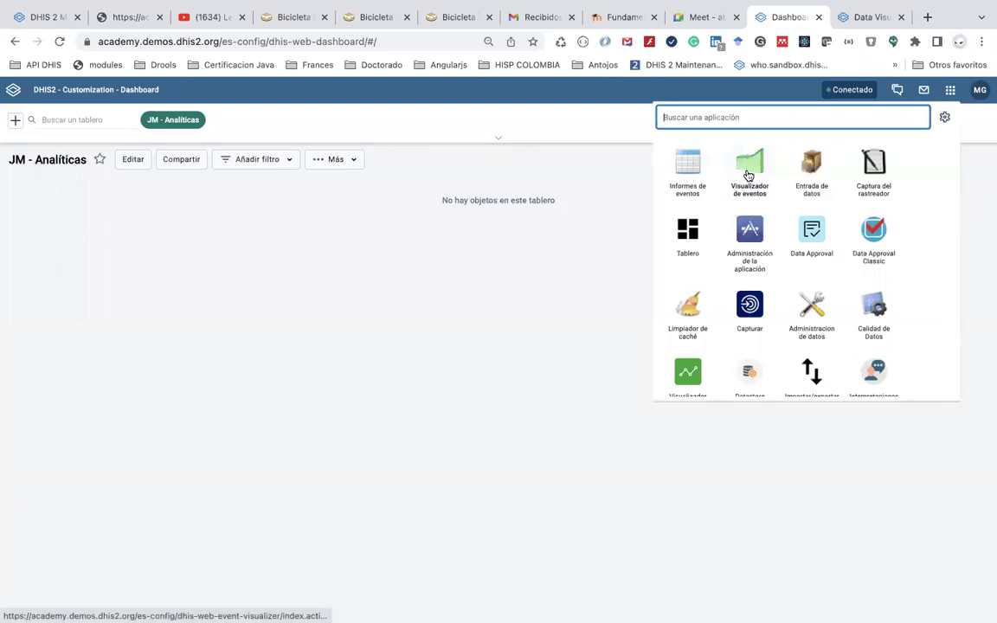
left_click(748, 176)
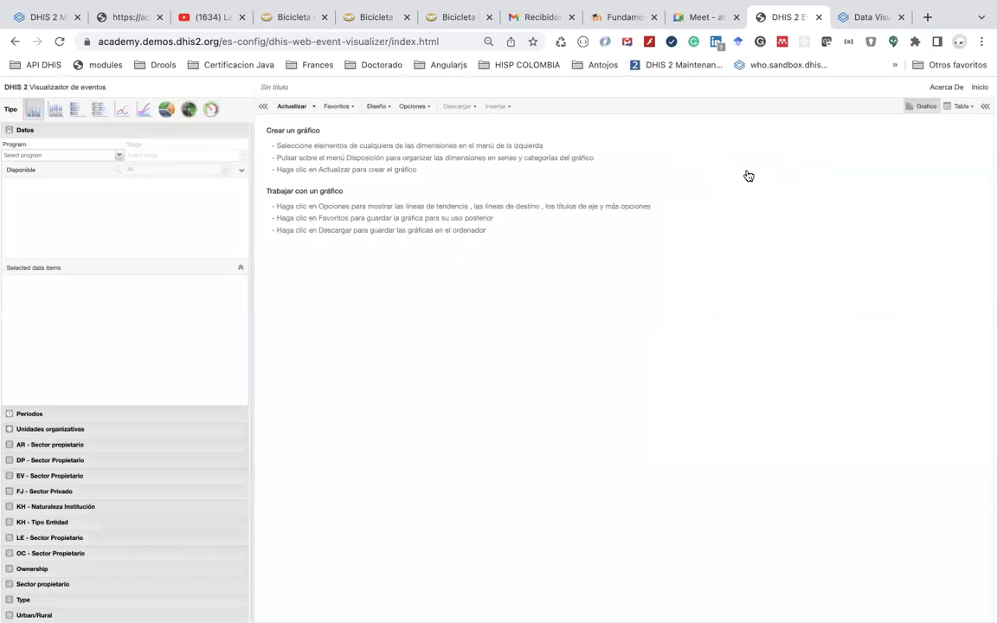
left_click(119, 154)
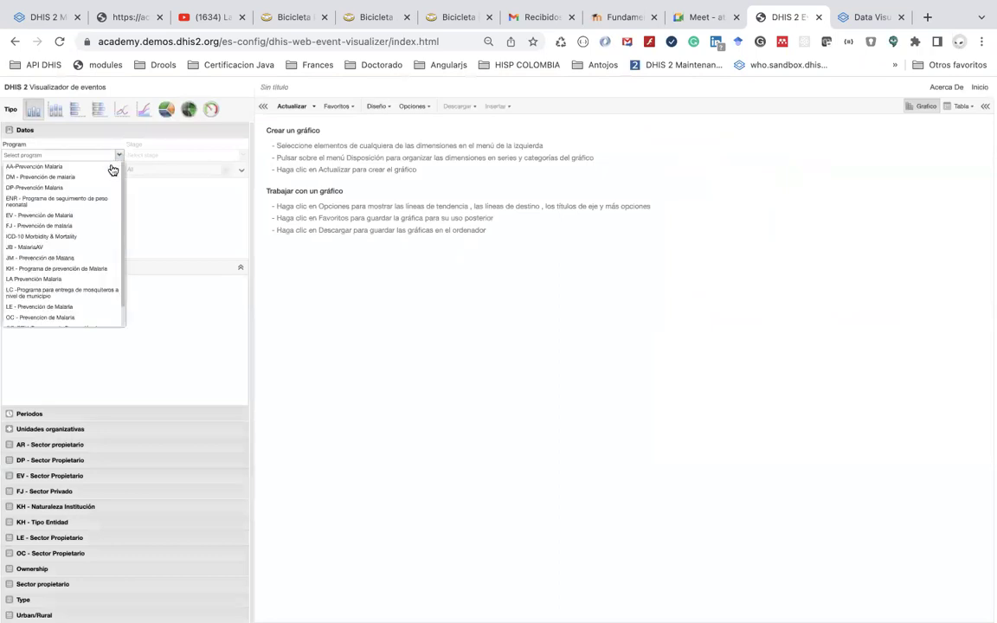
Chart JM - Tipo de visita from JM - Prevención de Malaria for this year instead of the last 12 months
left_click(98, 258)
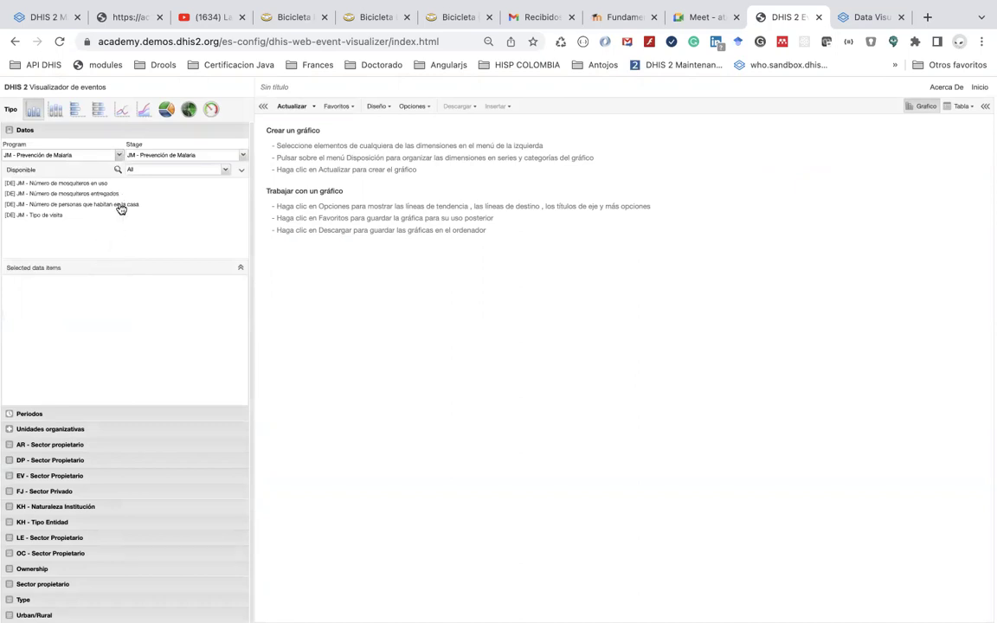
double_click(54, 216)
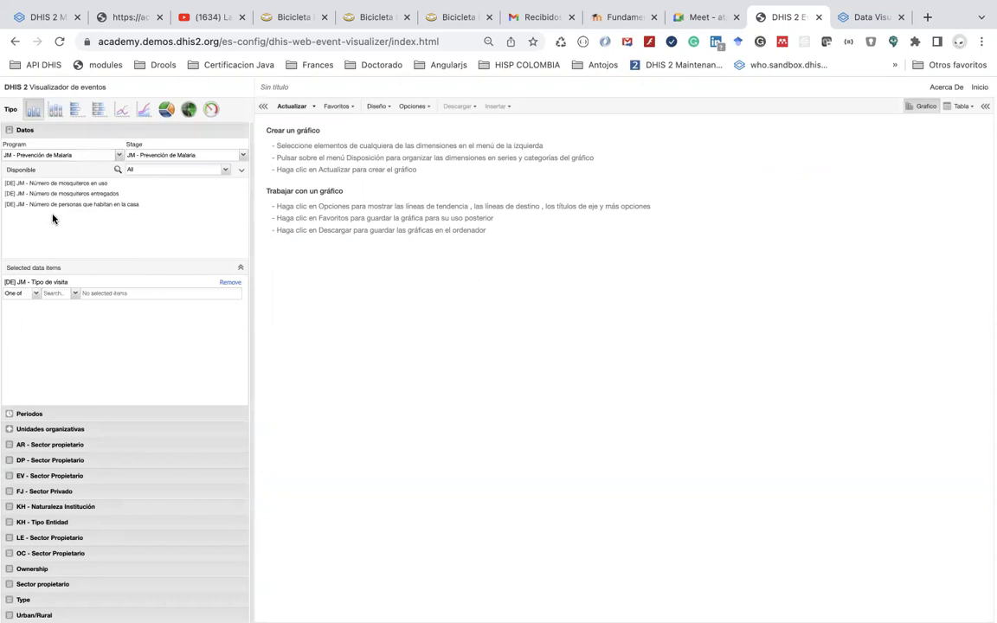
left_click(69, 416)
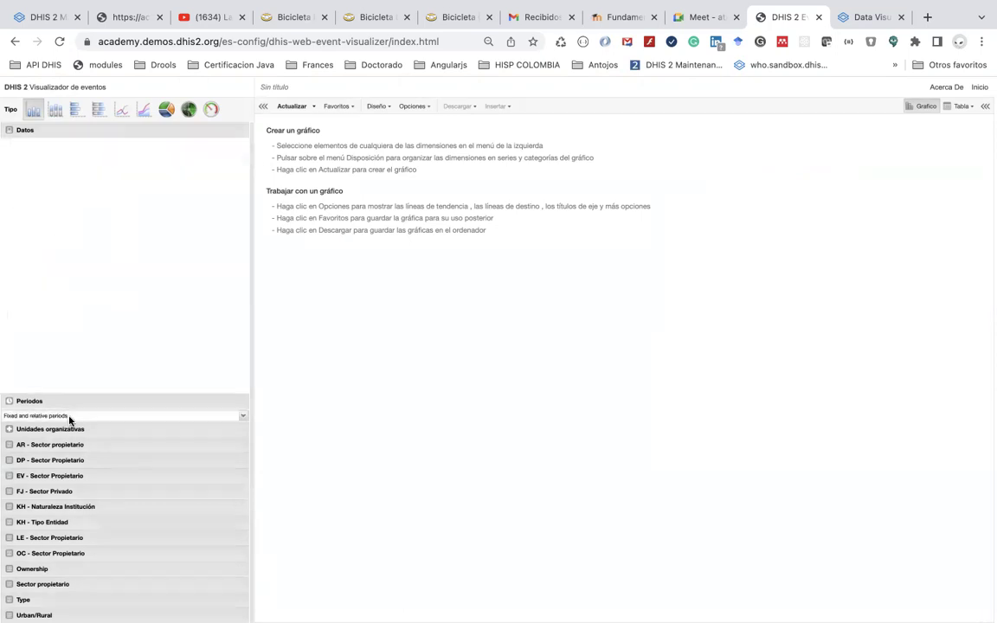
left_click(9, 338)
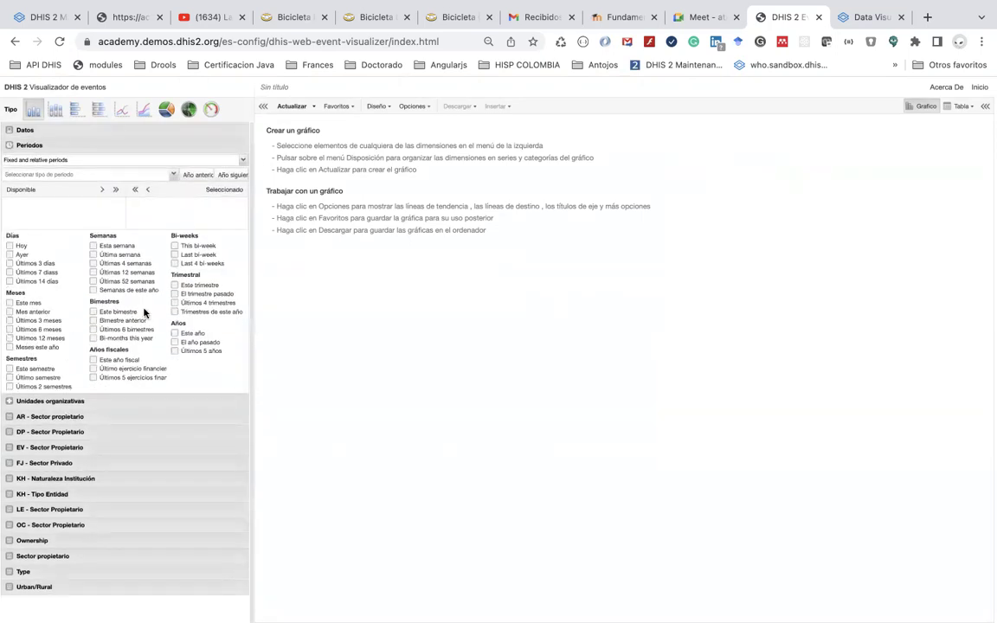
left_click(176, 334)
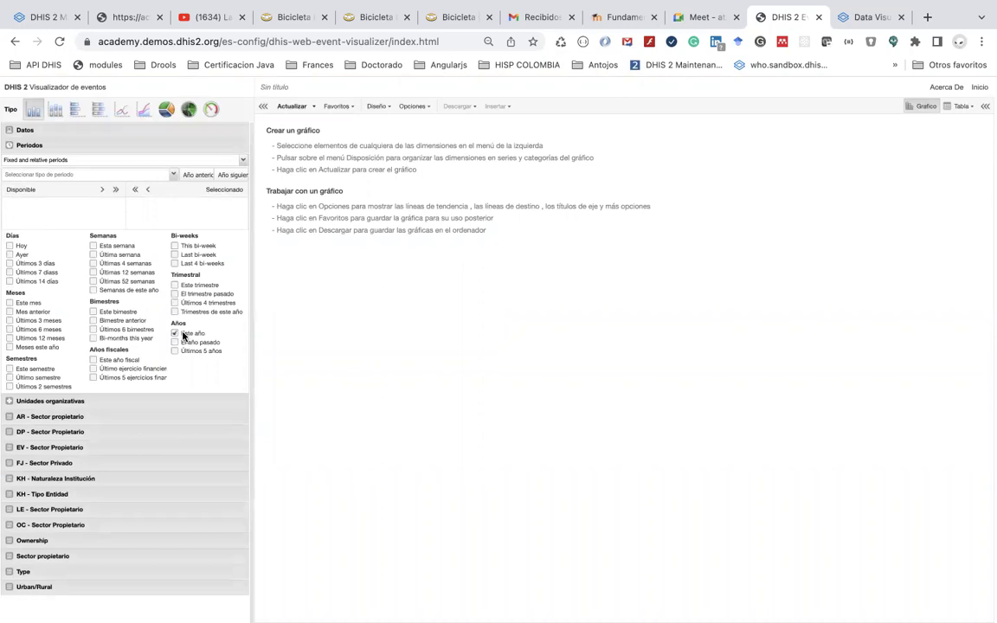
left_click(140, 400)
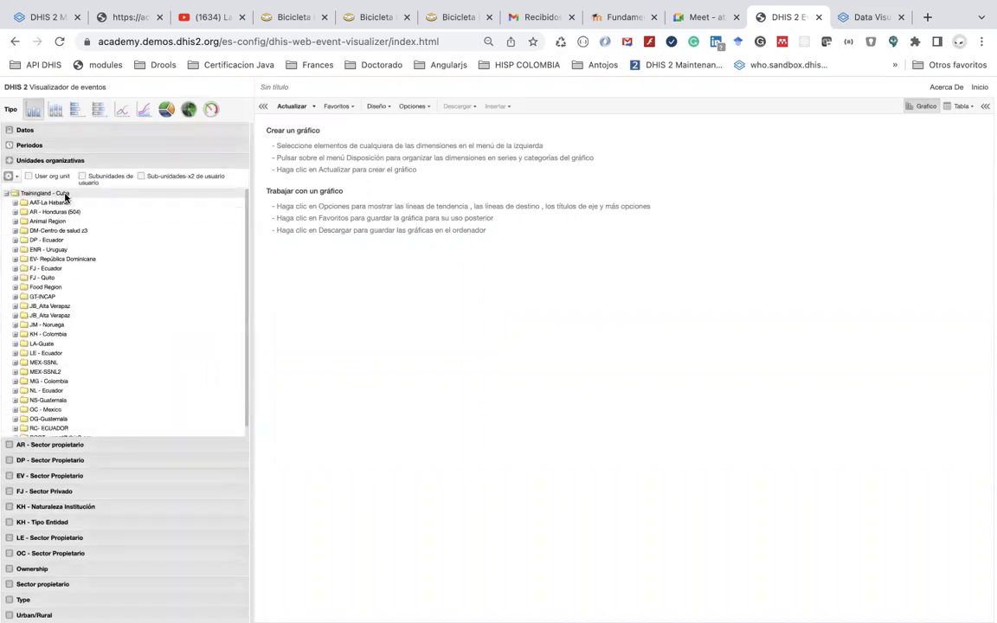
left_click(293, 107)
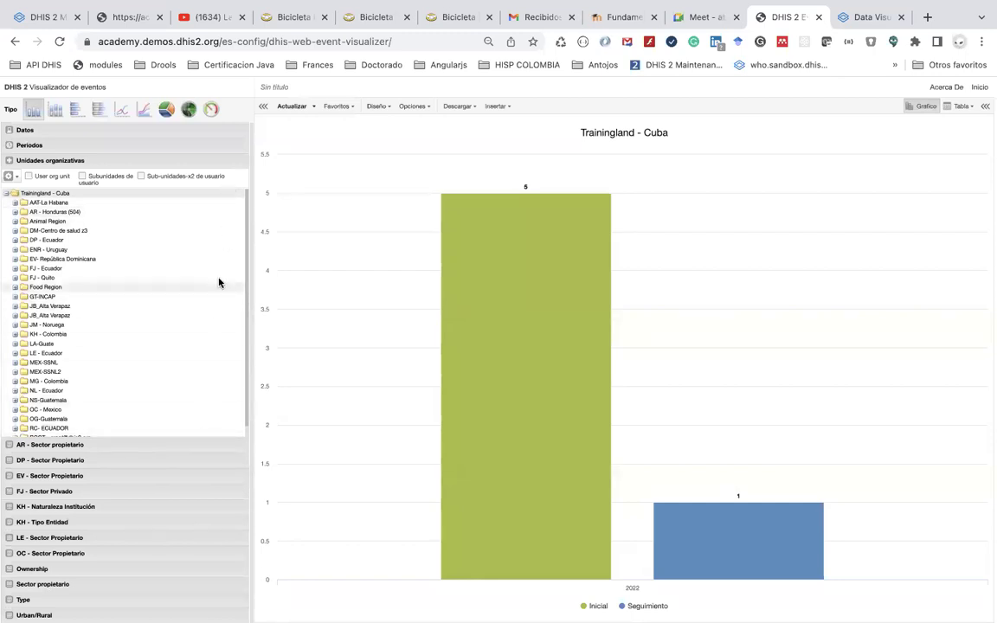
Select organisation units by the District level and refresh the chart for all districts
left_click(73, 162)
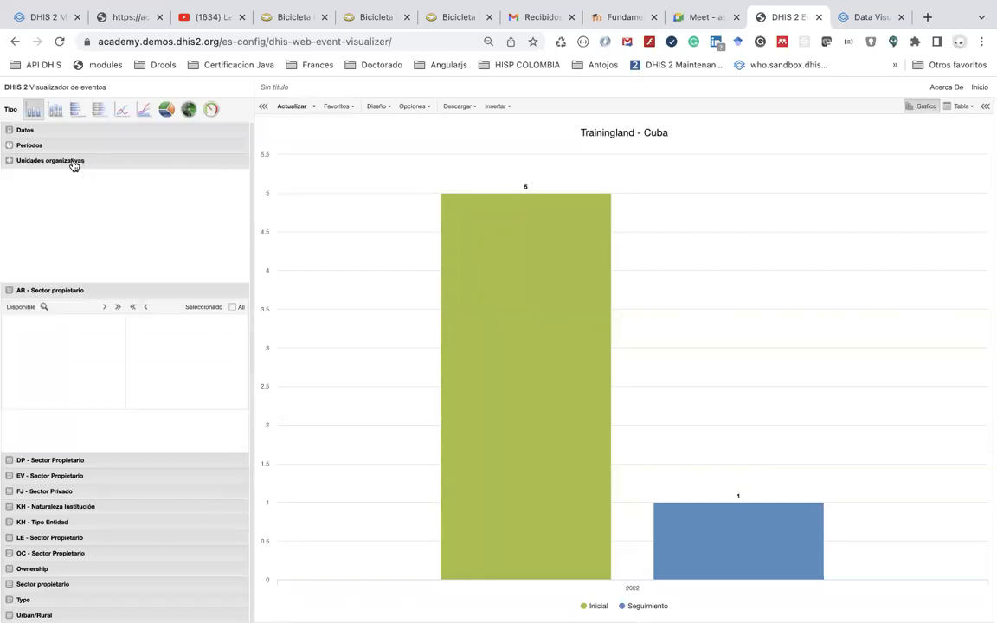
left_click(74, 163)
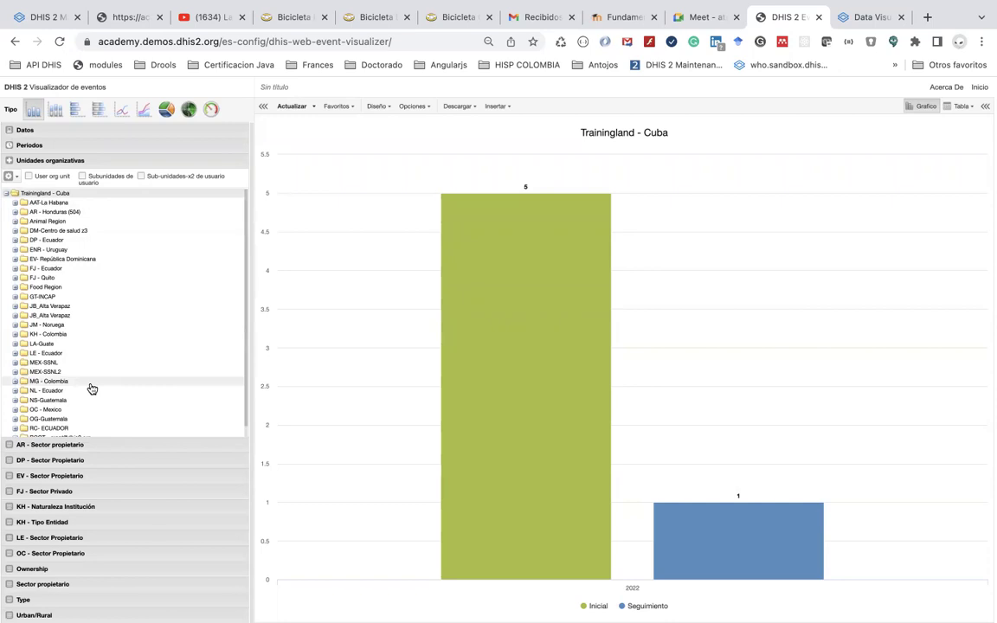
left_click(14, 176)
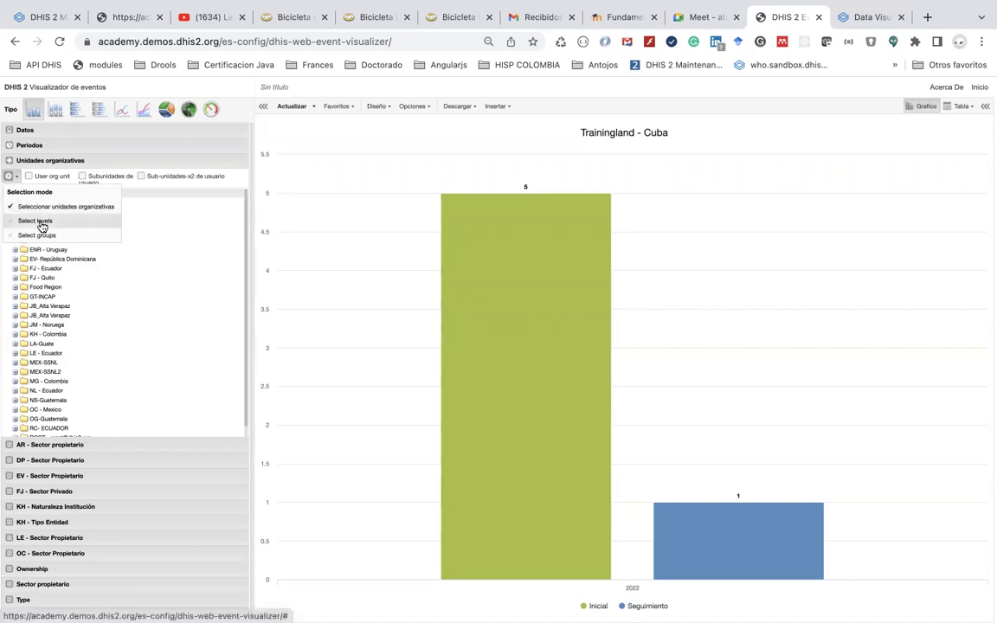
left_click(40, 223)
left_click(69, 176)
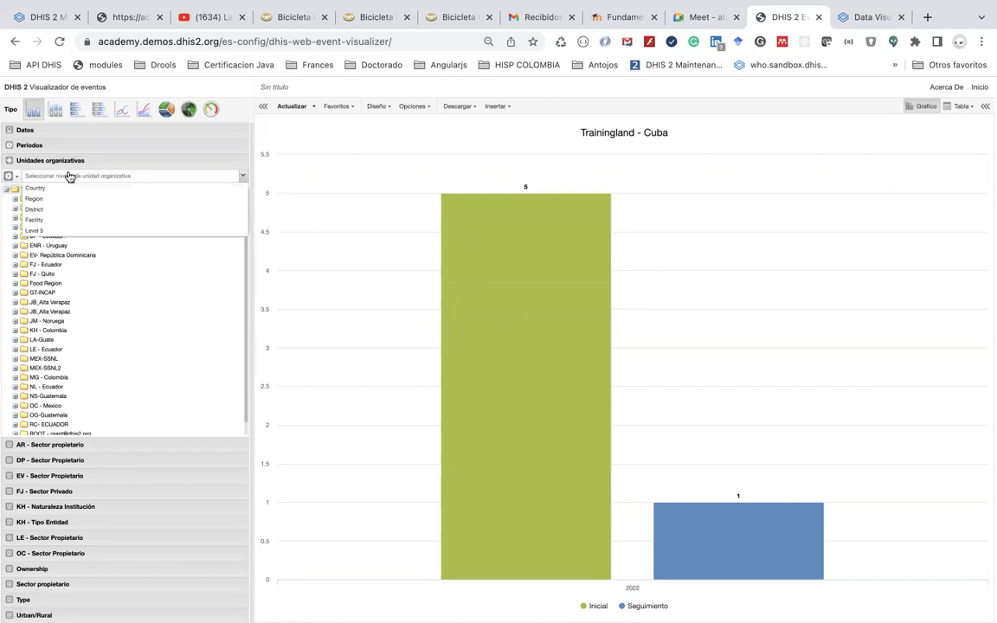
left_click(69, 209)
left_click(292, 105)
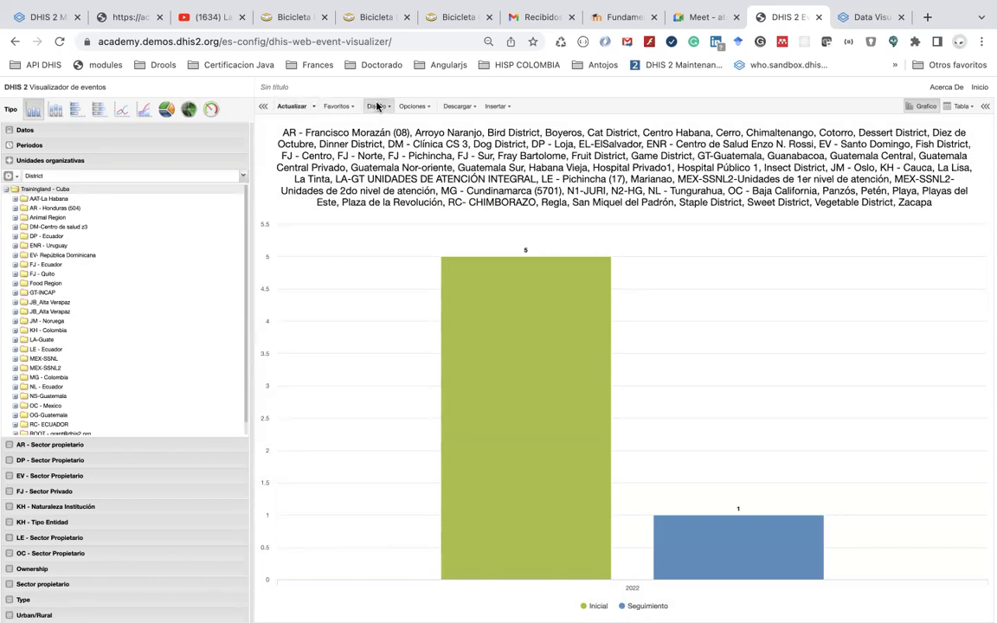
left_click(377, 106)
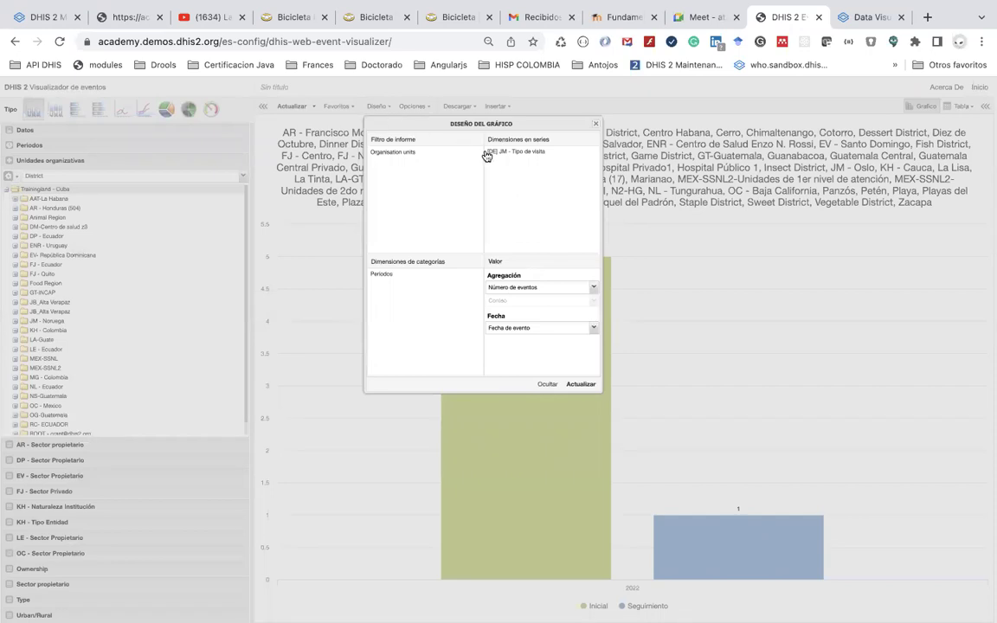
Lay out organisation units as series, Tipo de visita as categories and Periodos as filter, then redraw
left_click_drag(416, 154, 453, 182)
left_click_drag(416, 153, 501, 164)
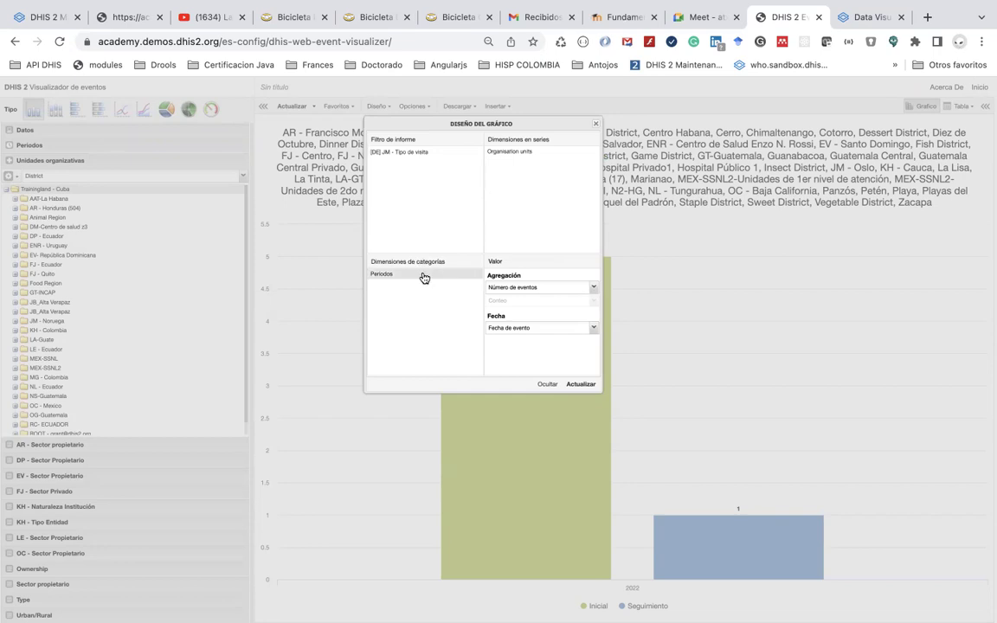
left_click_drag(424, 277, 413, 171)
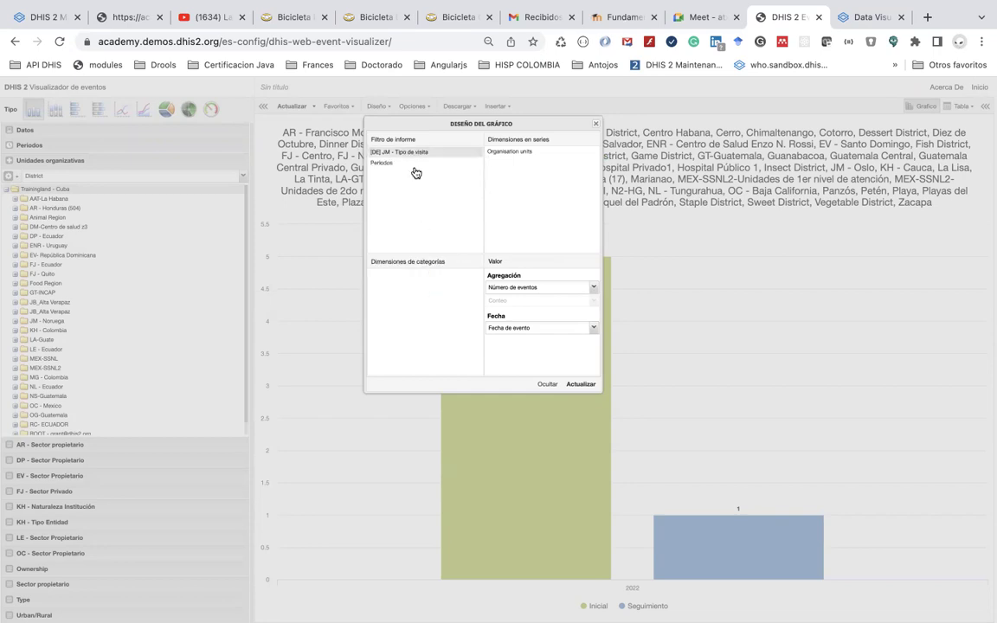
left_click_drag(431, 282, 429, 283)
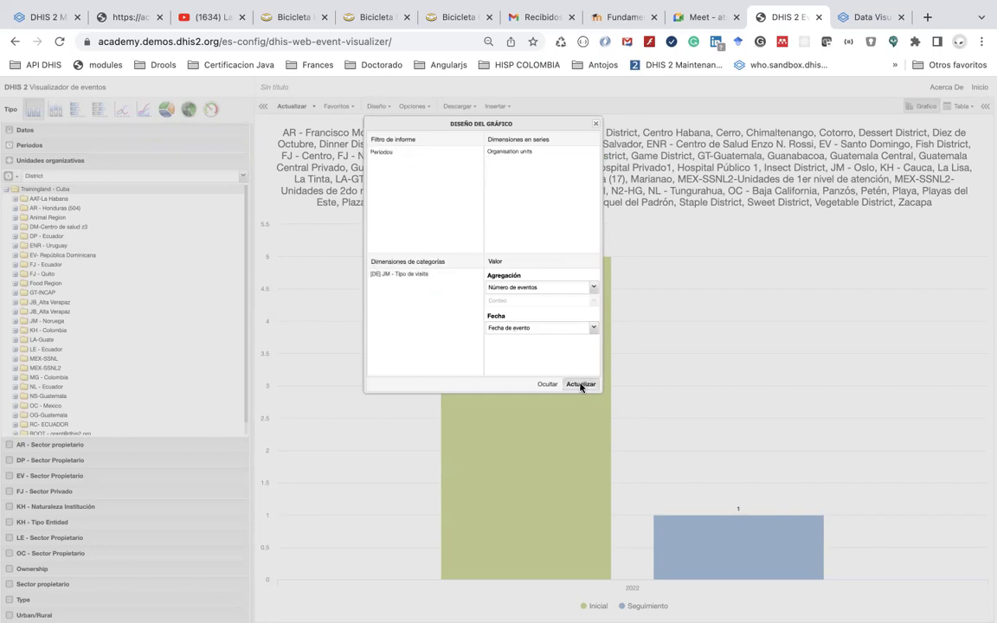
left_click(581, 384)
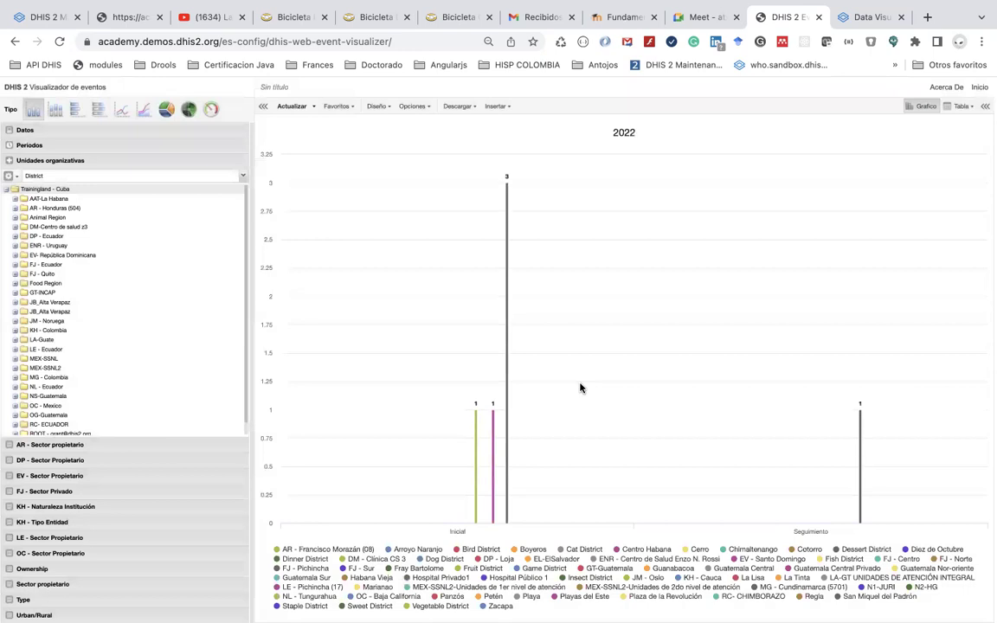